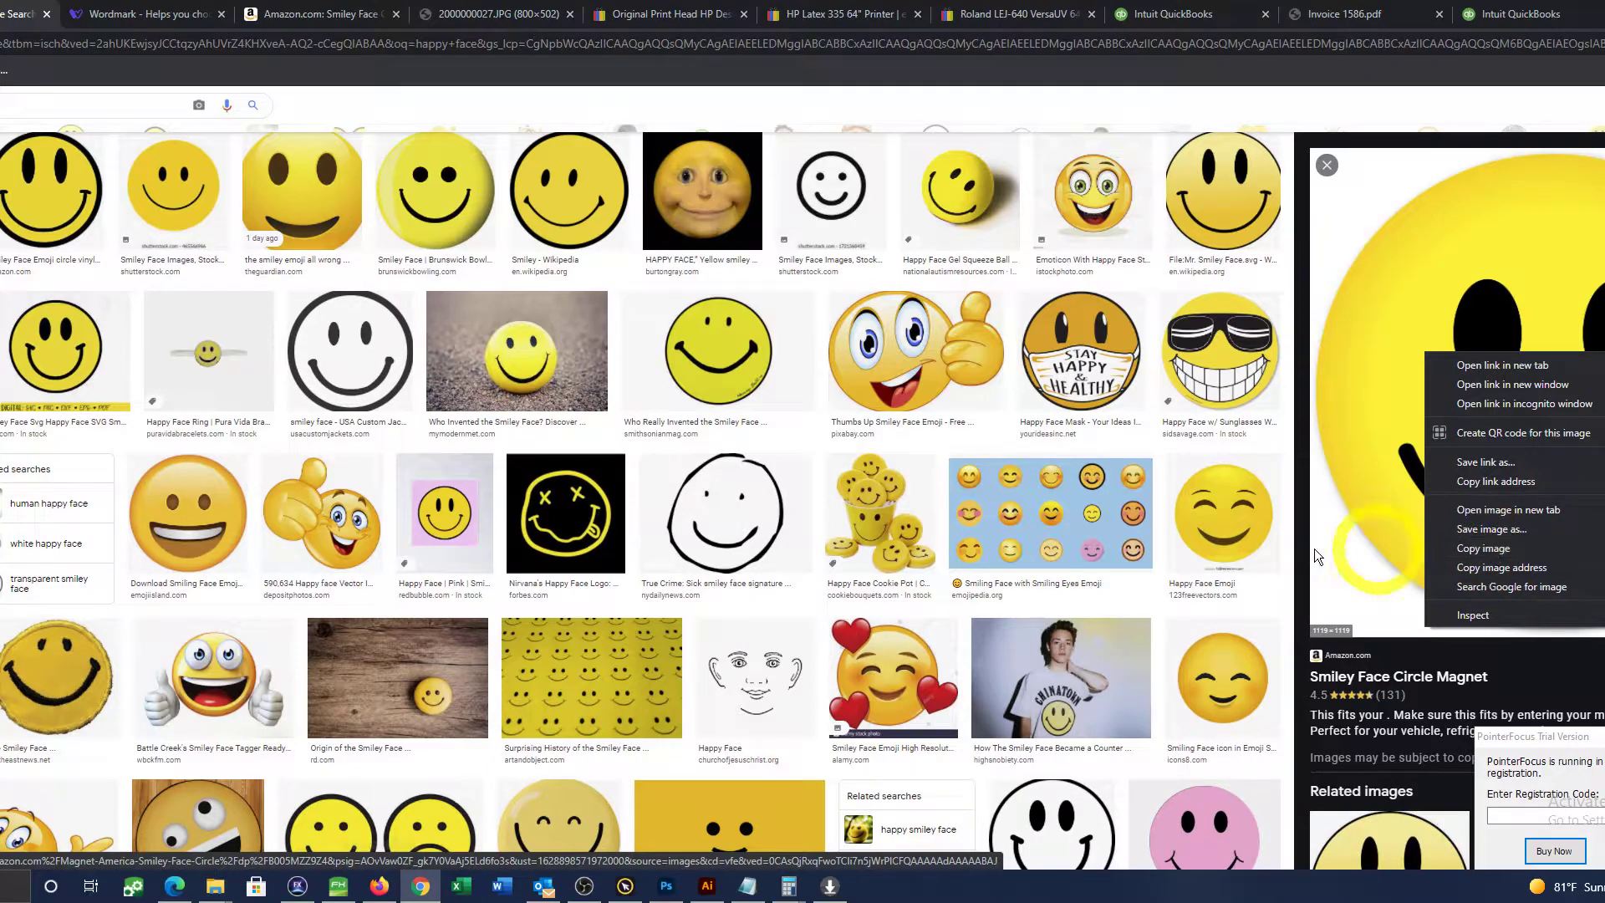
Step: Copy the previewed Smiley Face Circle Magnet image, switch to the FlexiSIGN drawing and paste it onto the page
left_click(1481, 551)
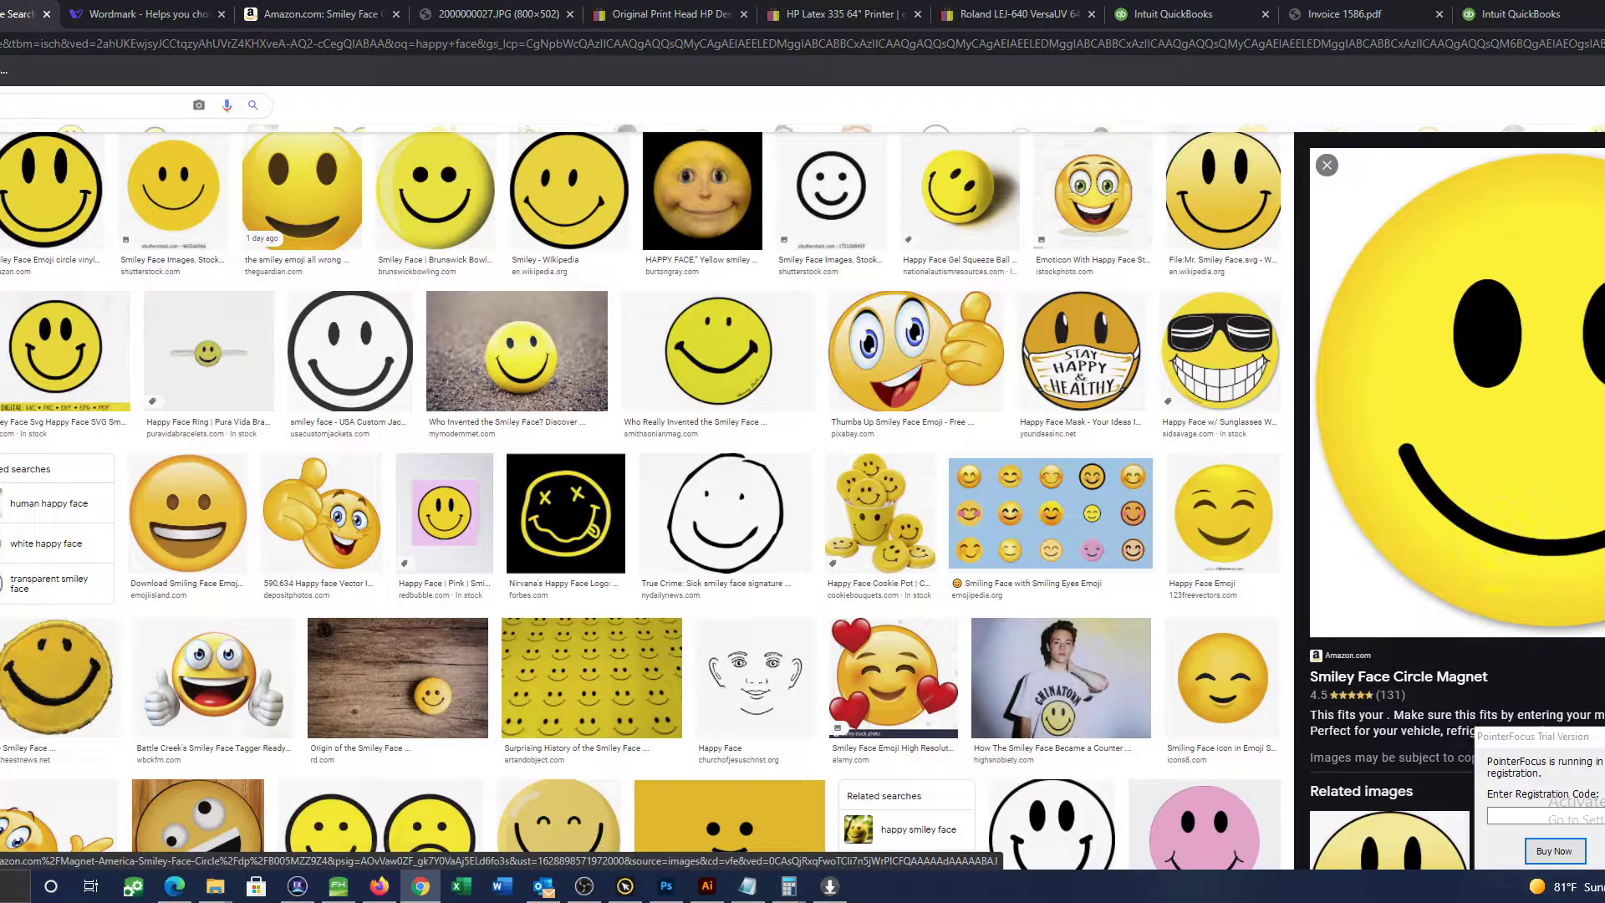
key("alt+Tab")
key("ctrl+v")
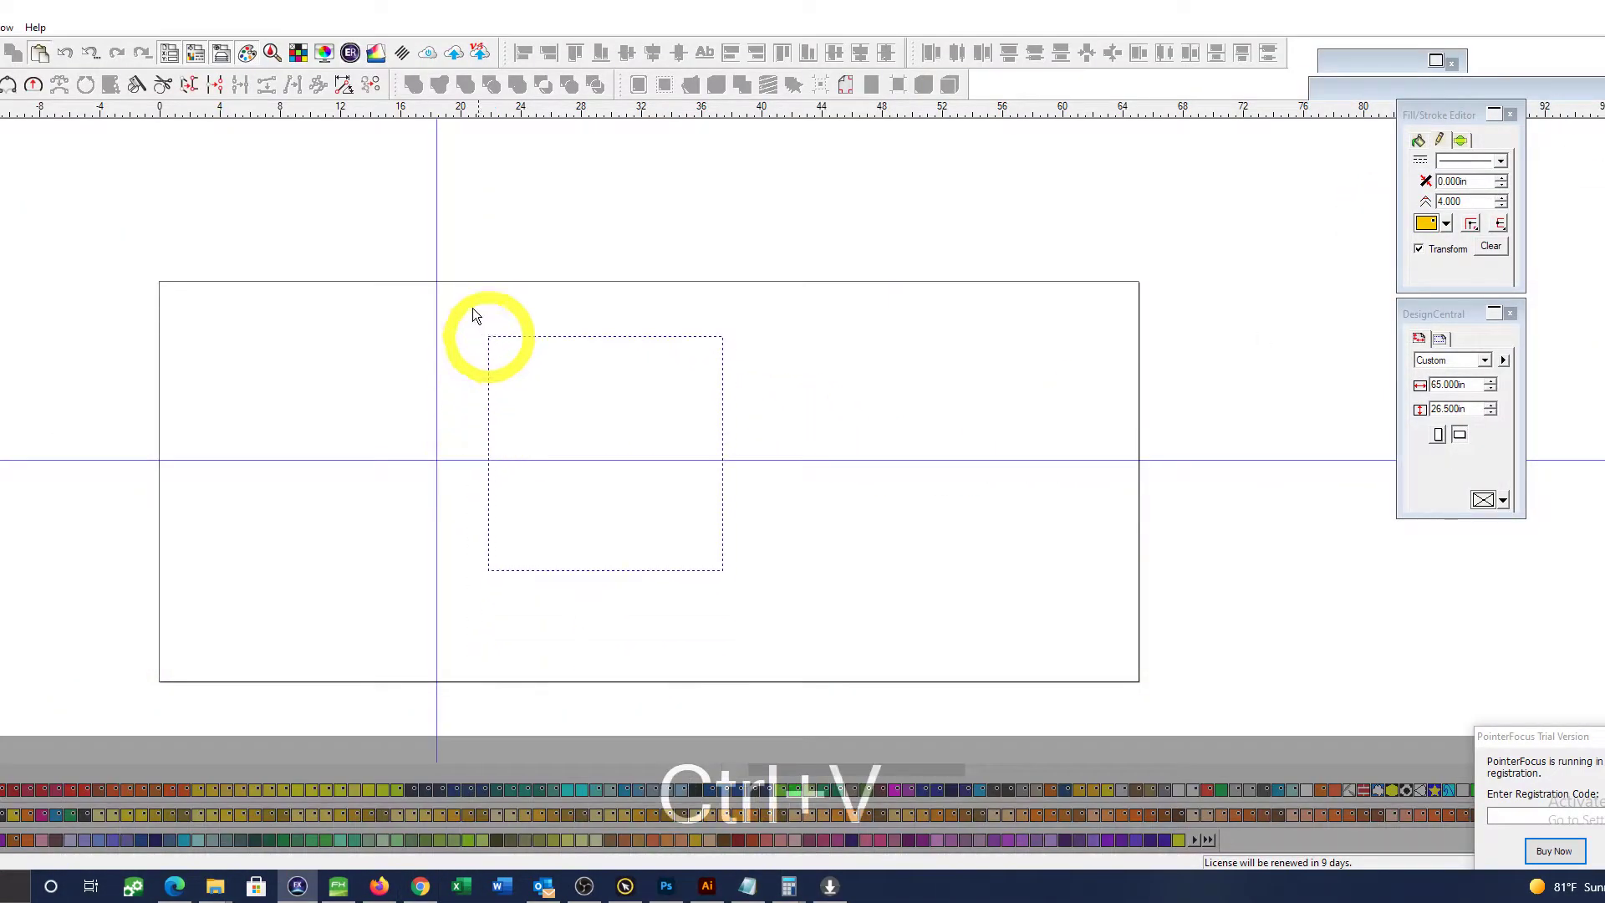
left_click_drag(502, 356, 628, 440)
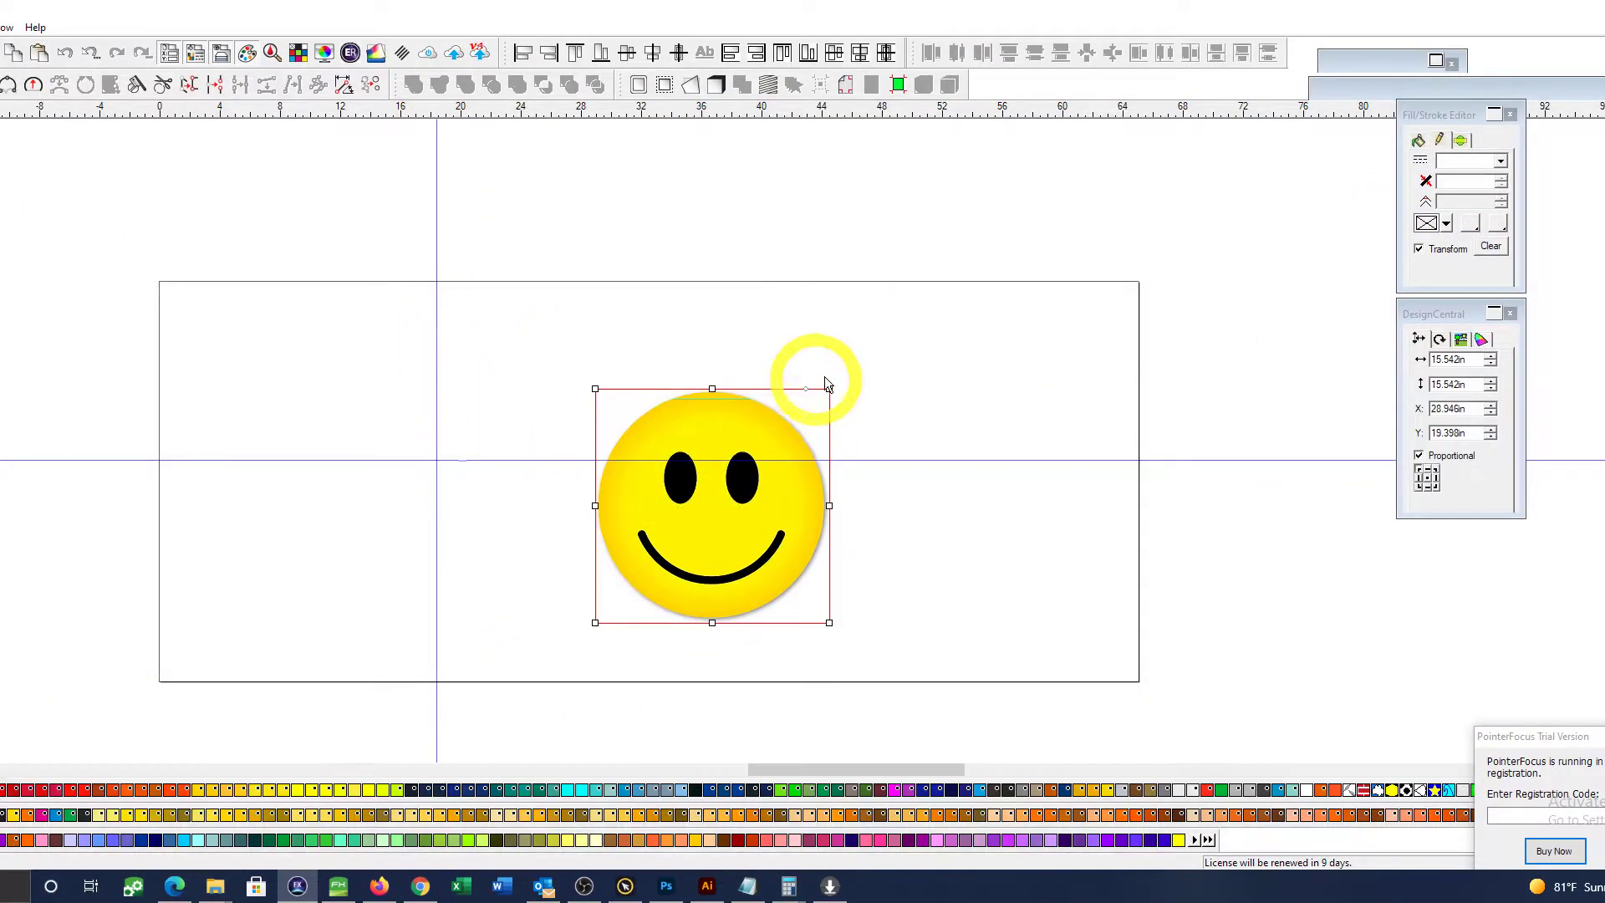
Step: Move the pasted smiley image toward the page's left half, to about X 20.5 in, Y 23.3 in
left_click(816, 450)
left_click_drag(754, 563, 694, 532)
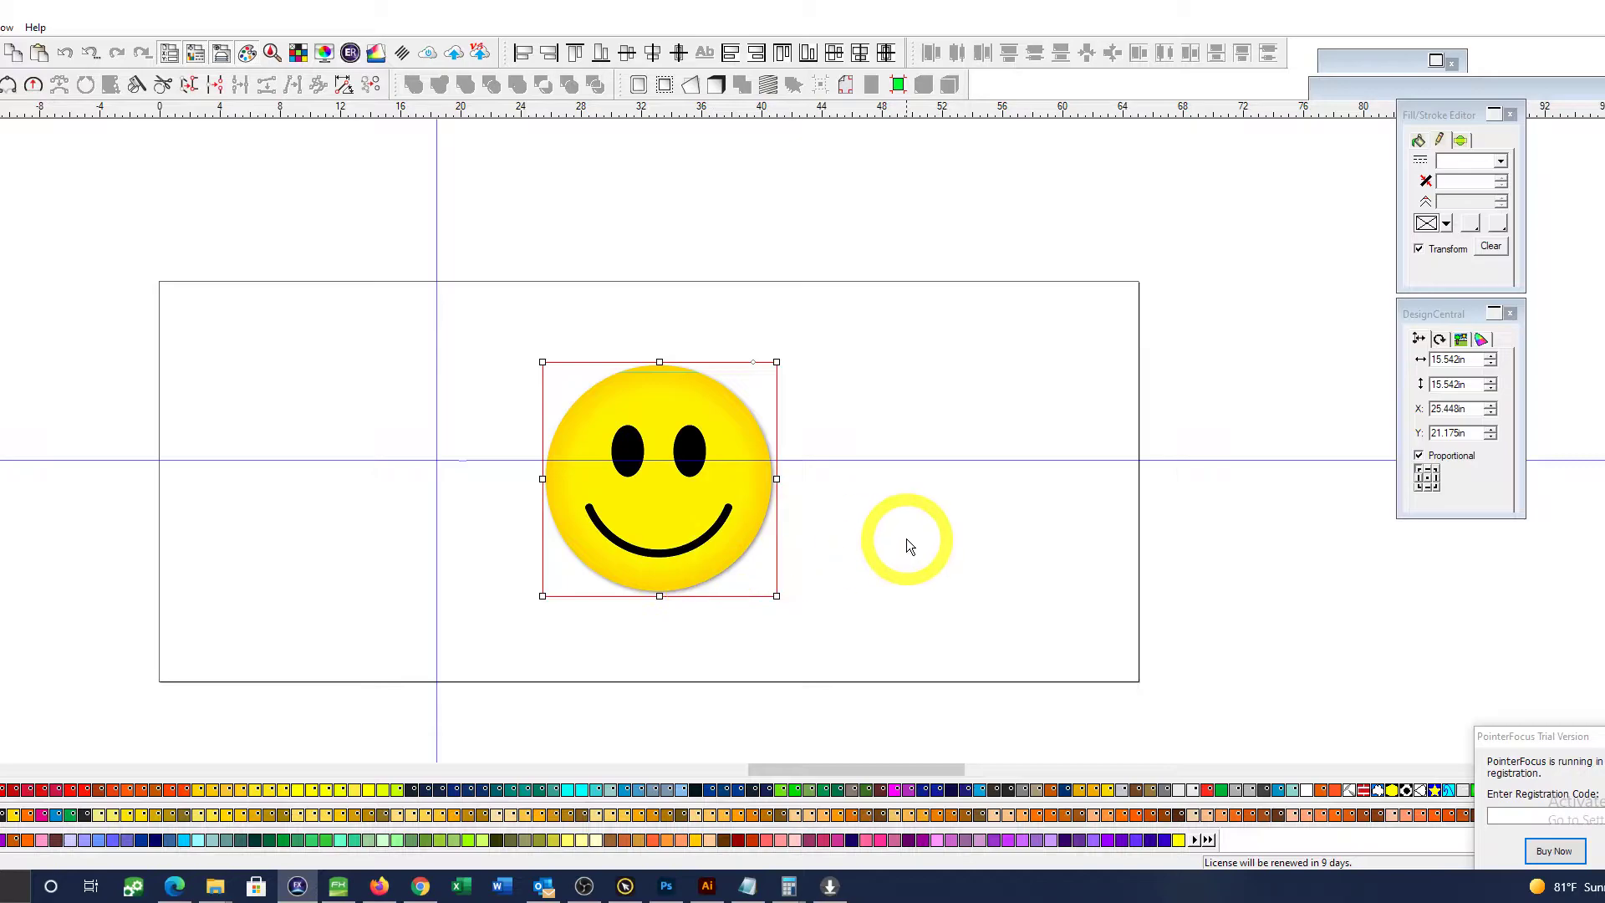
left_click_drag(659, 524, 585, 492)
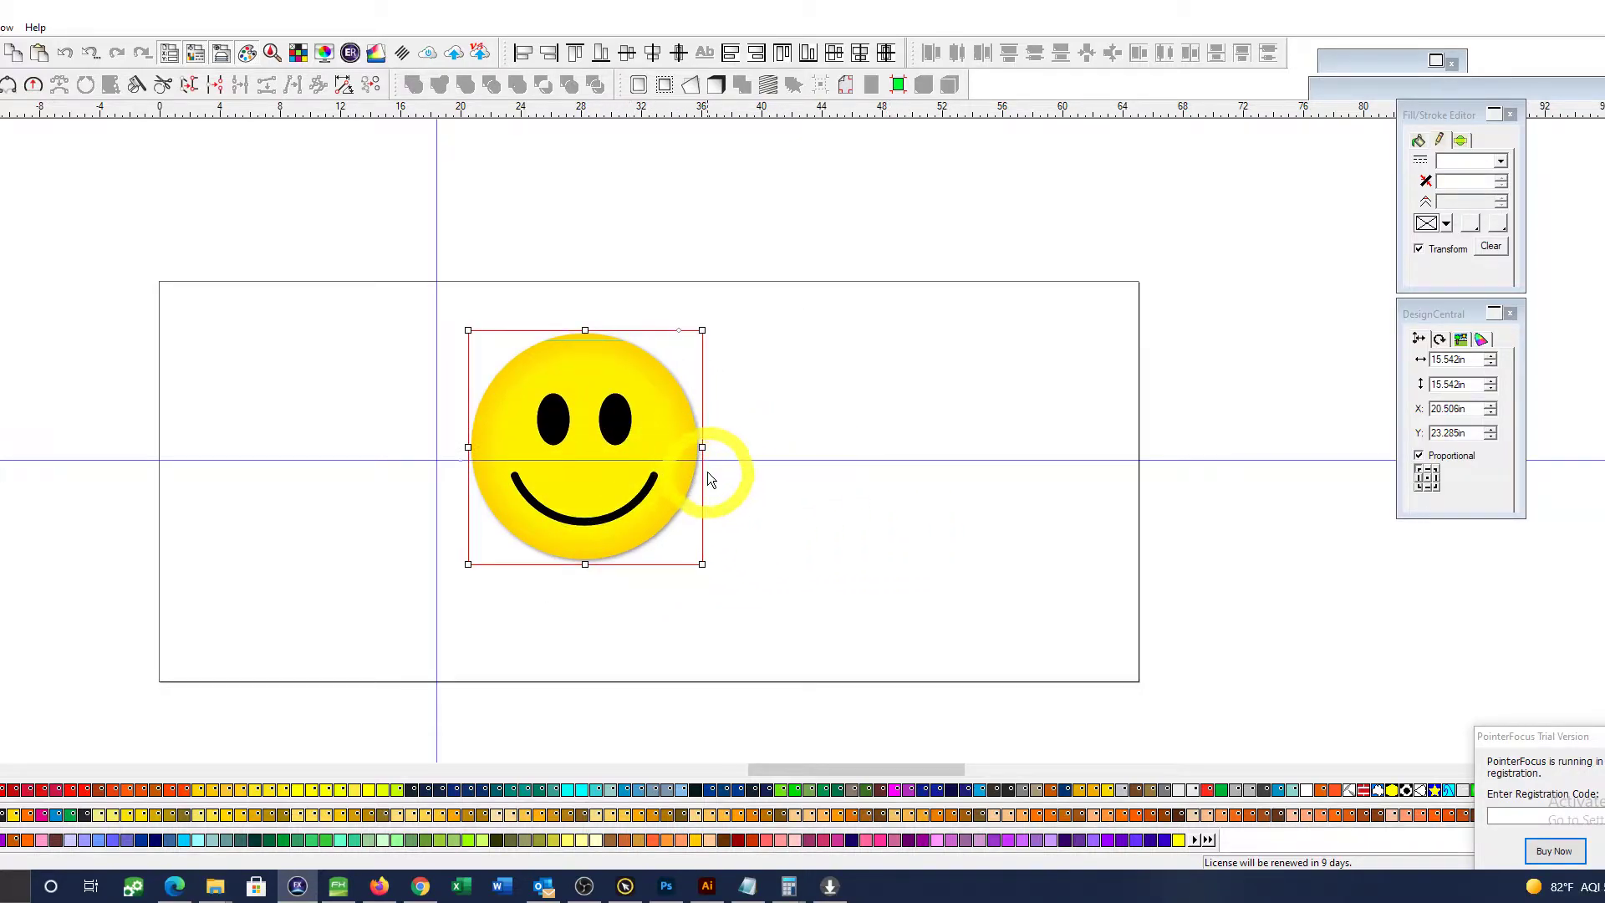
left_click(745, 465)
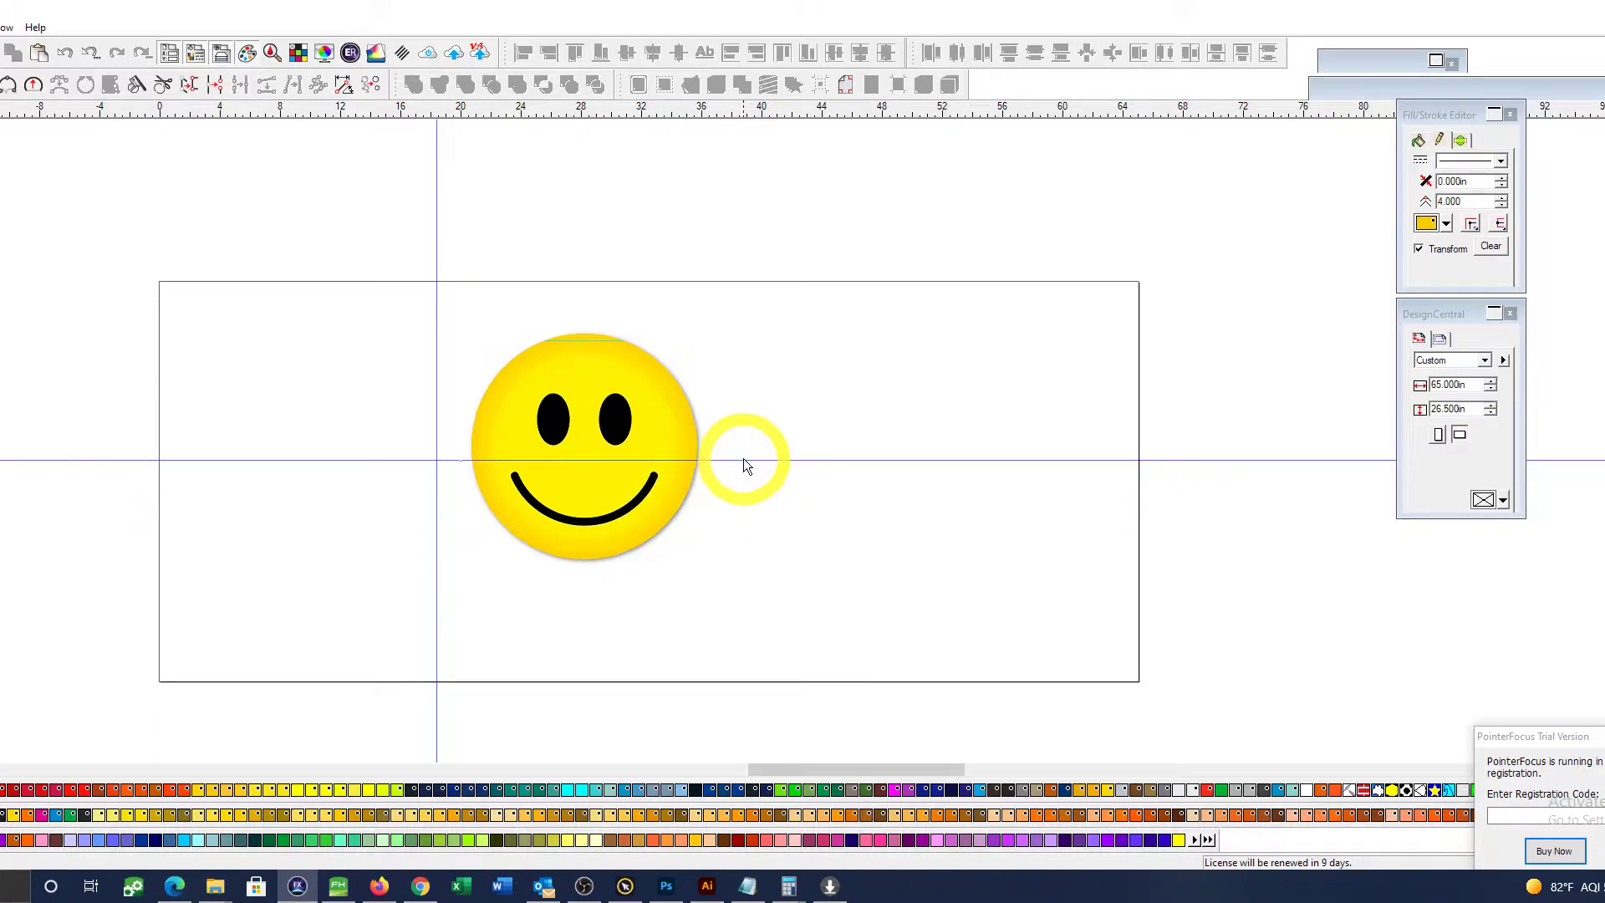
Step: Move the horizontal guide upward and align it with the smiley image's vertical centre
left_click_drag(747, 459, 780, 348)
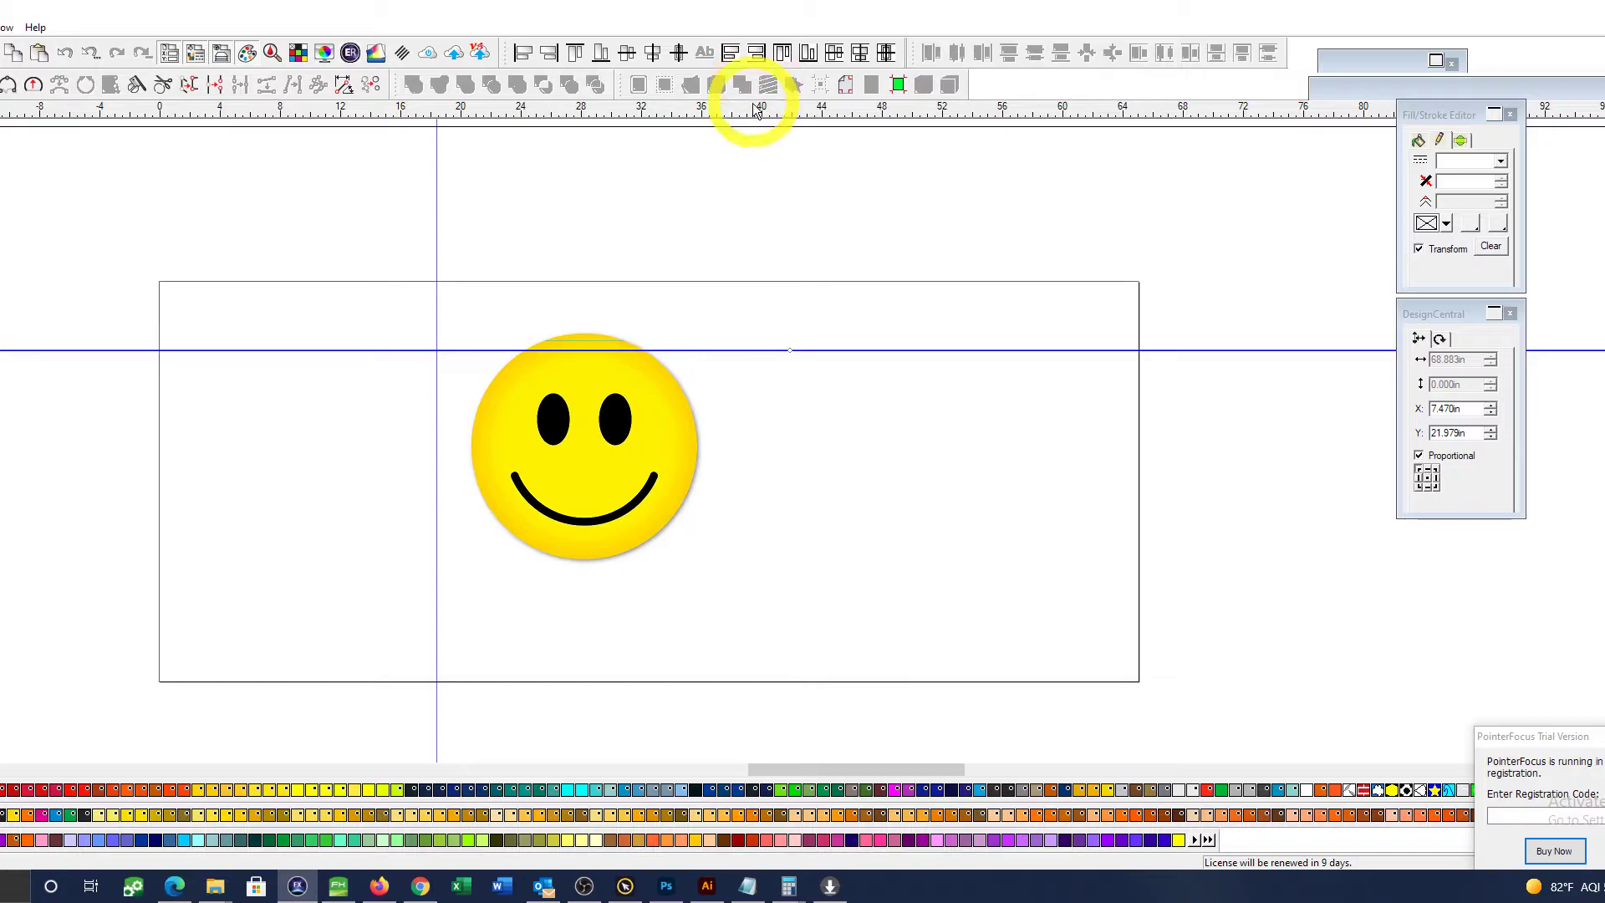
left_click(790, 476)
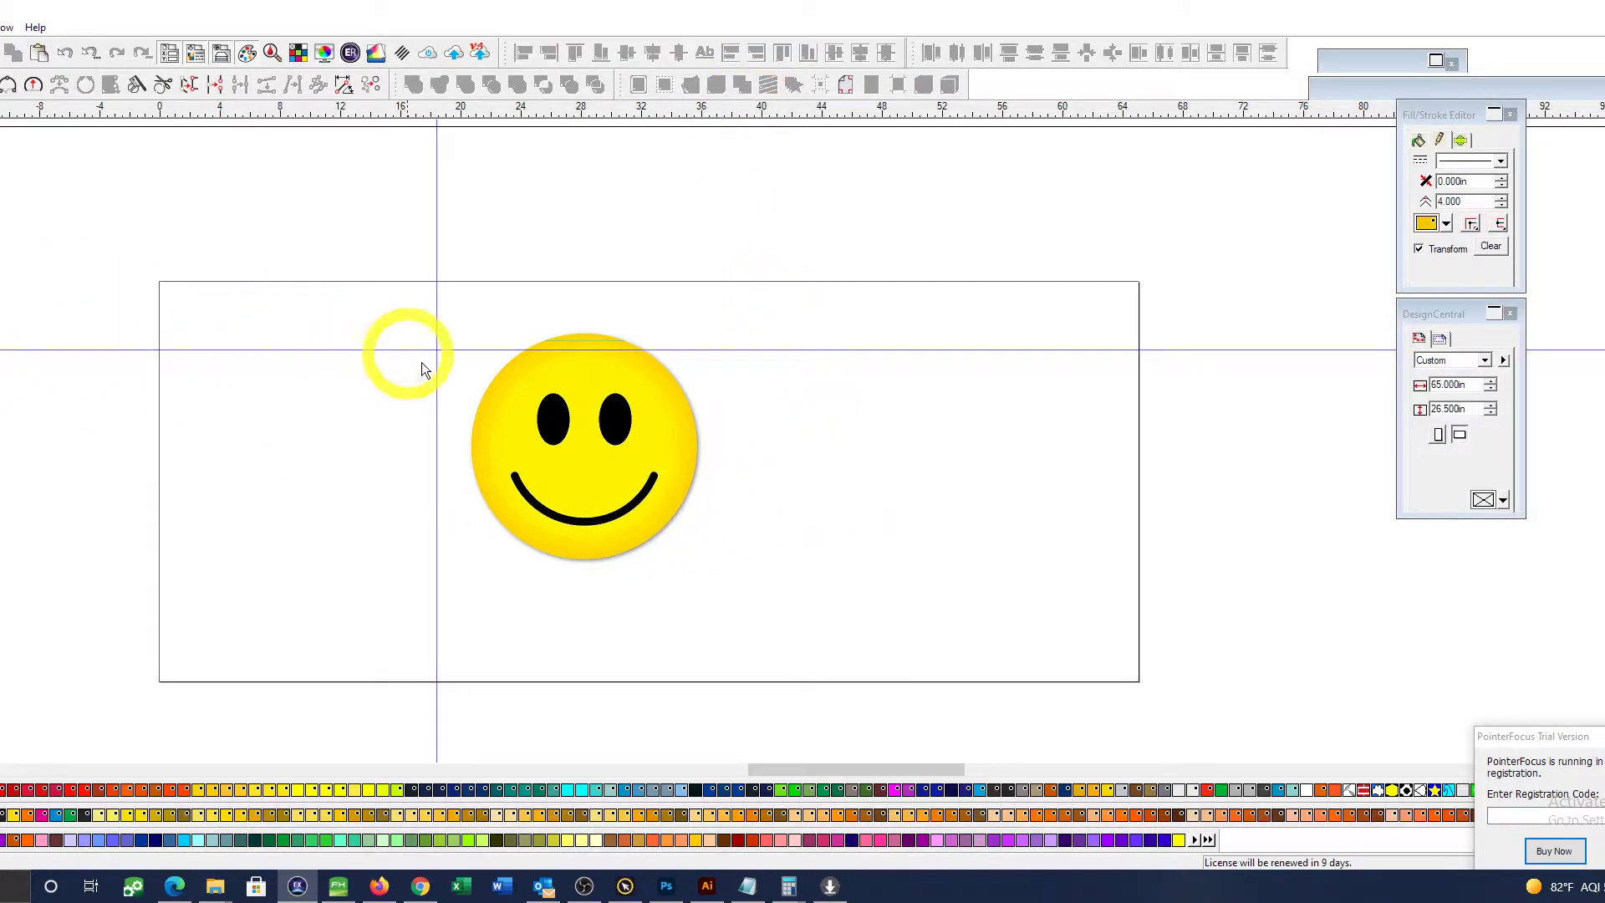
left_click(574, 426)
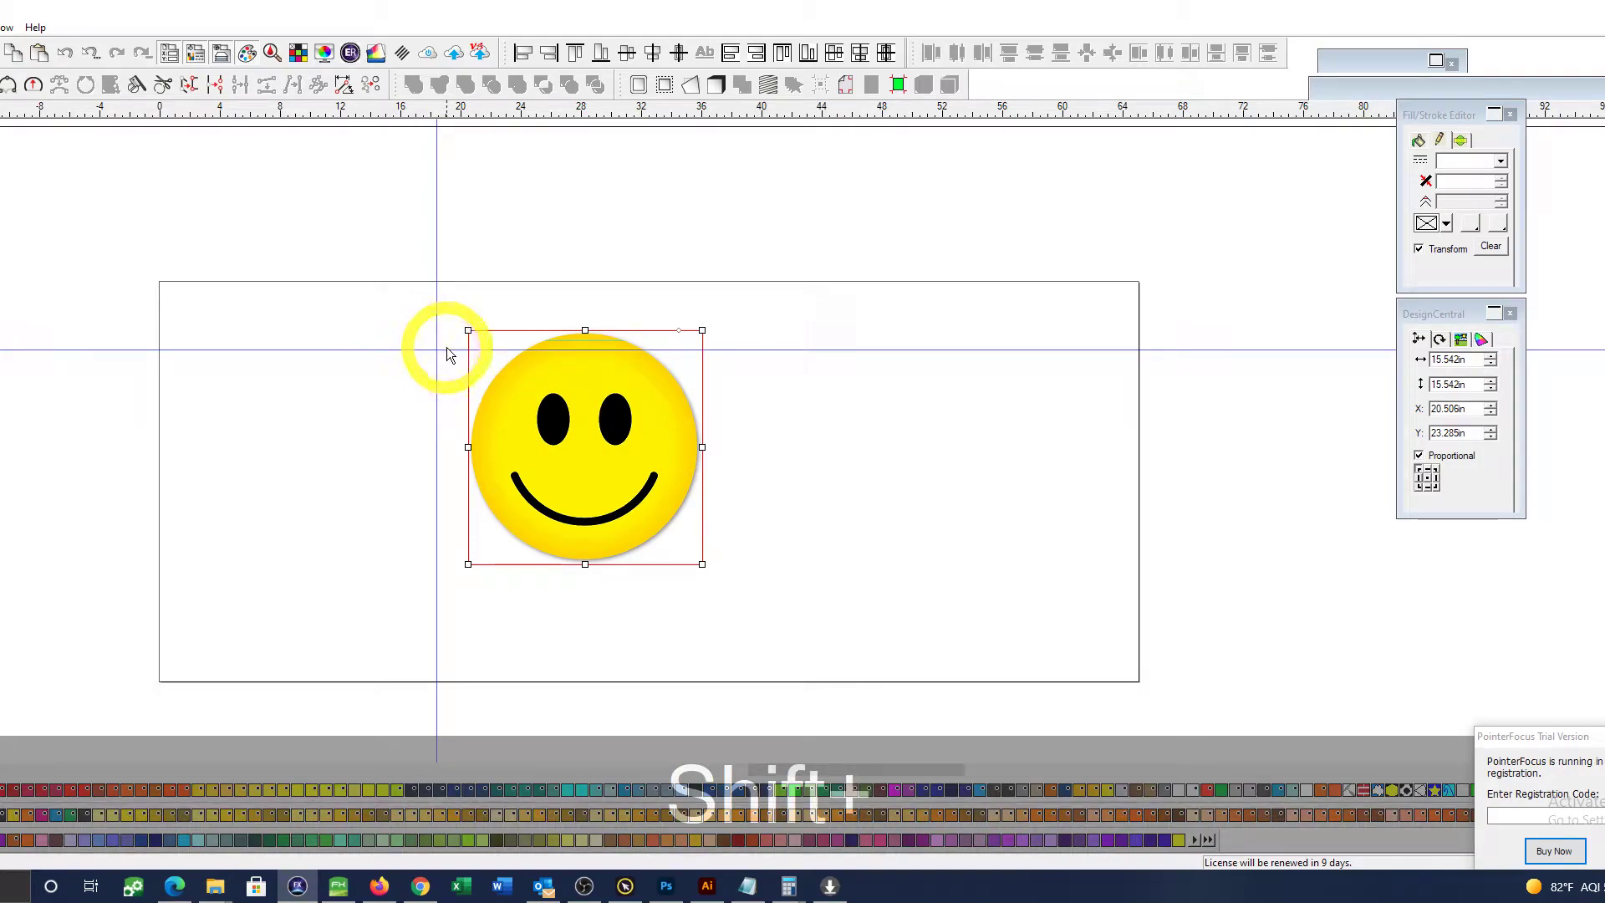
left_click(446, 351, "shift")
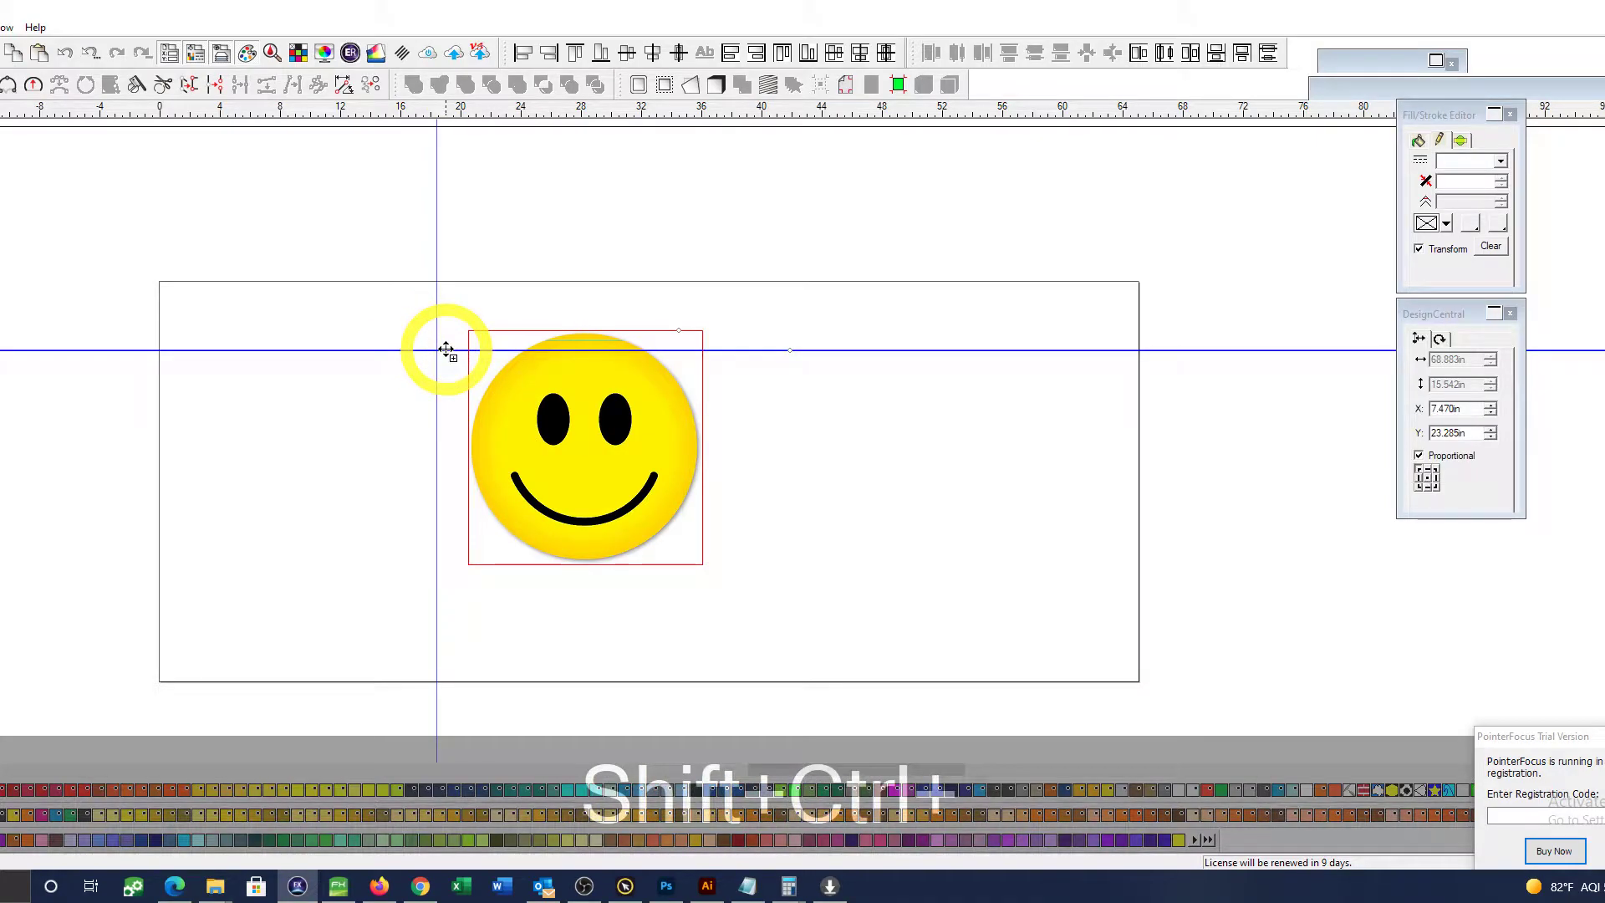
key("ctrl+shift+5")
left_click(986, 493)
Step: Align the vertical guide with the smiley image's horizontal centre
left_click(588, 428)
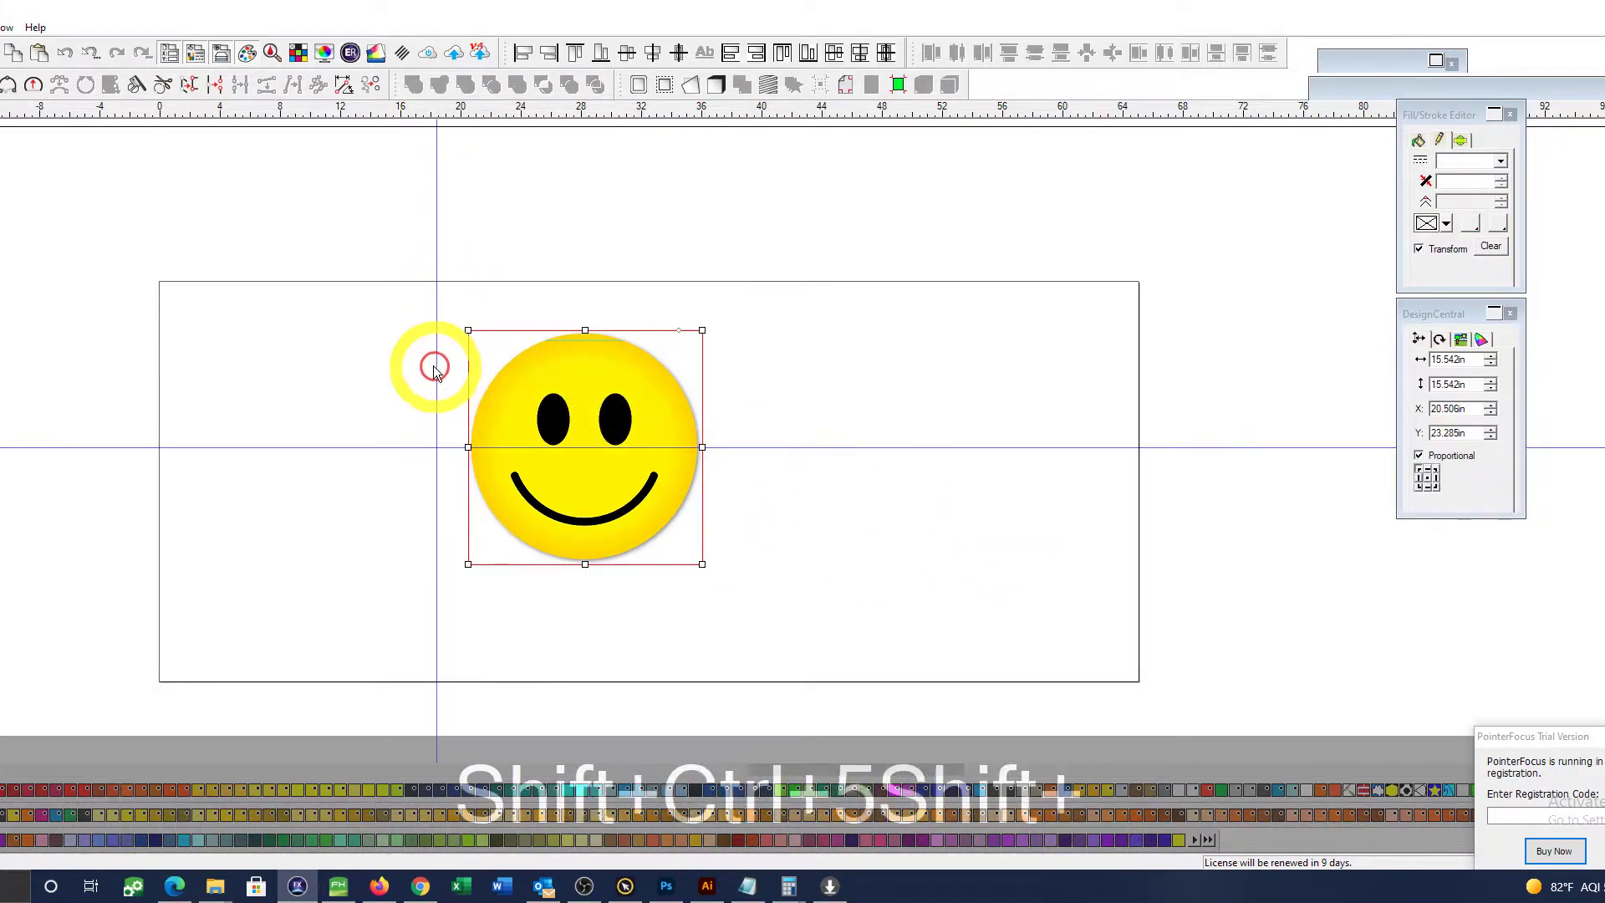
left_click(435, 349, "shift")
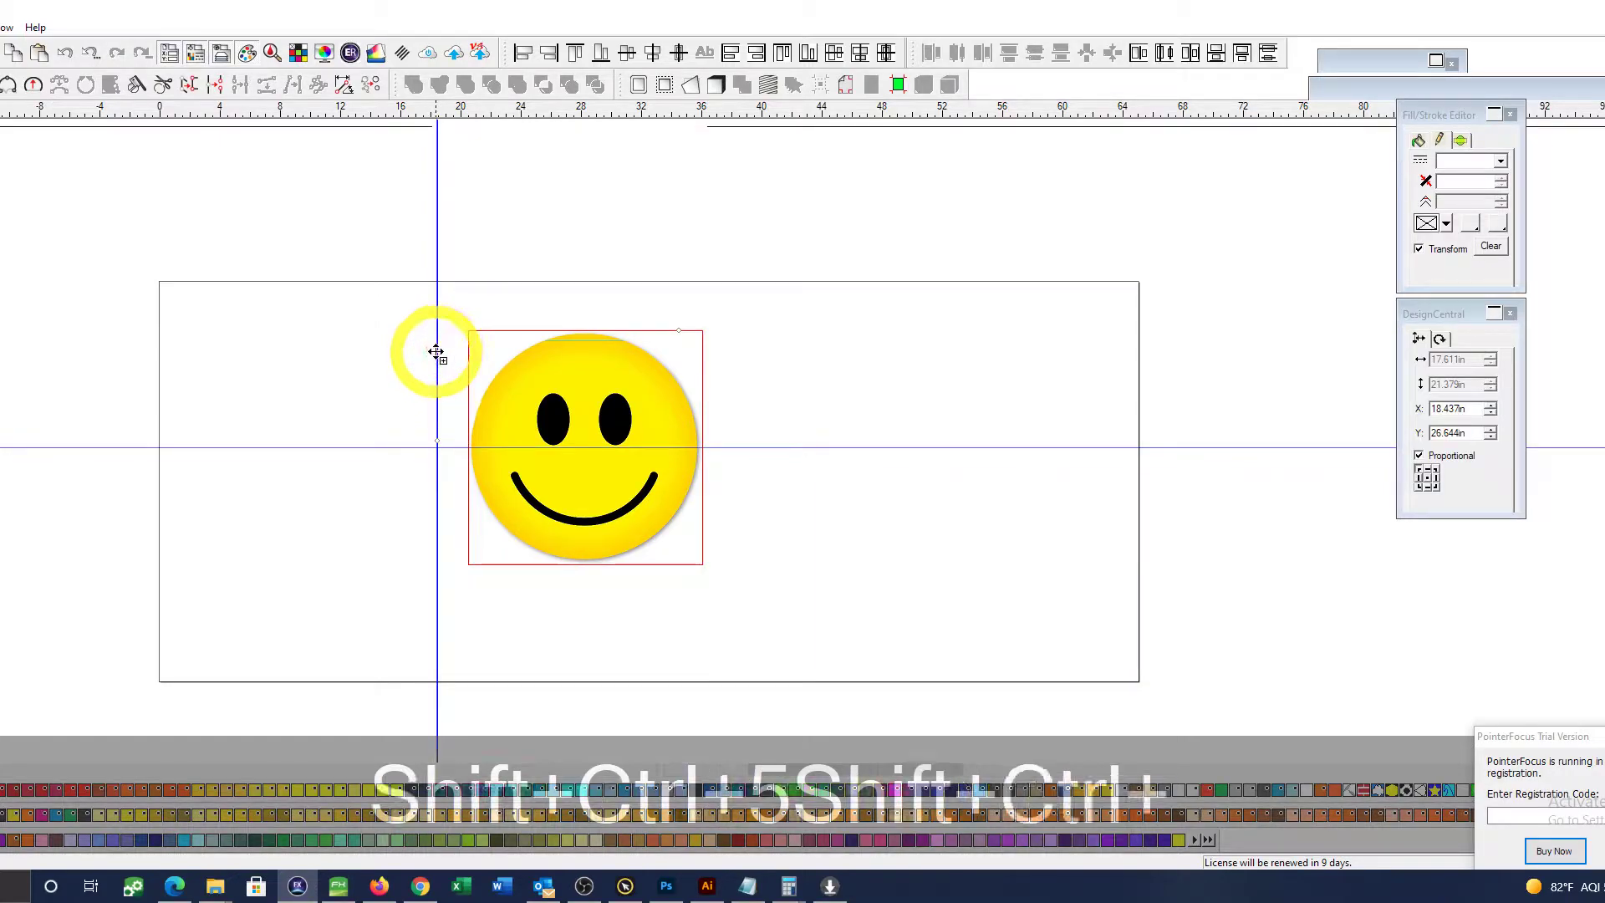
key("ctrl+shift+5")
left_click(899, 589)
Step: Draw a circle of about 7.5 in radius over the smiley's face, centred on the intersection of the guides
key("z")
left_click_drag(323, 330, 824, 533)
key("space")
left_click_drag(1095, 455, 979, 379)
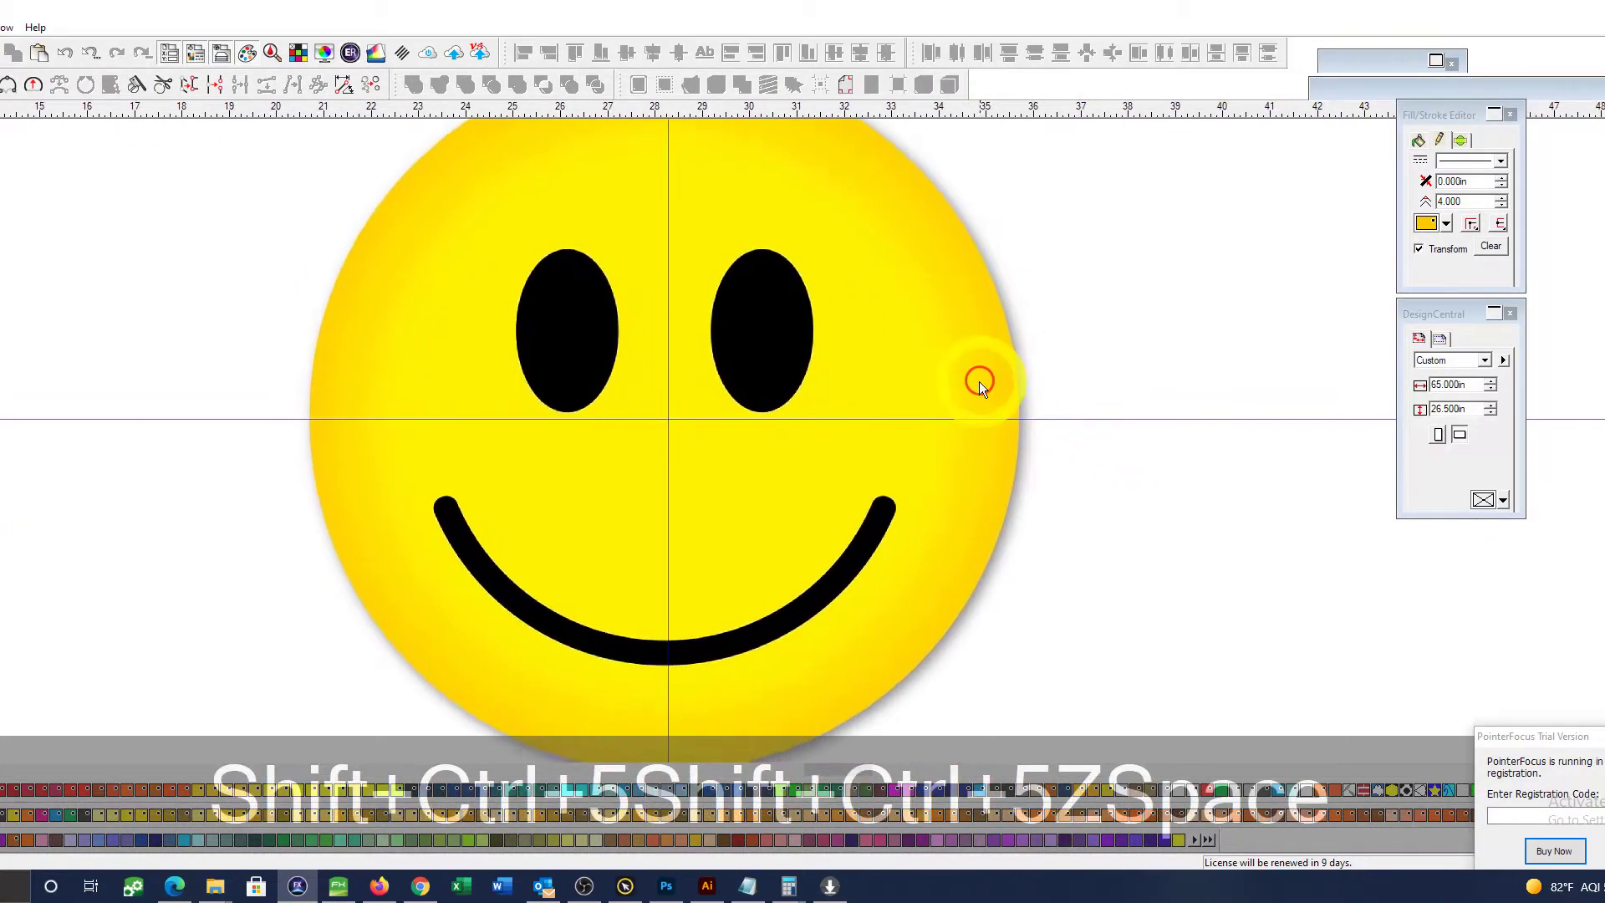
scroll(979, 380, "down", 1)
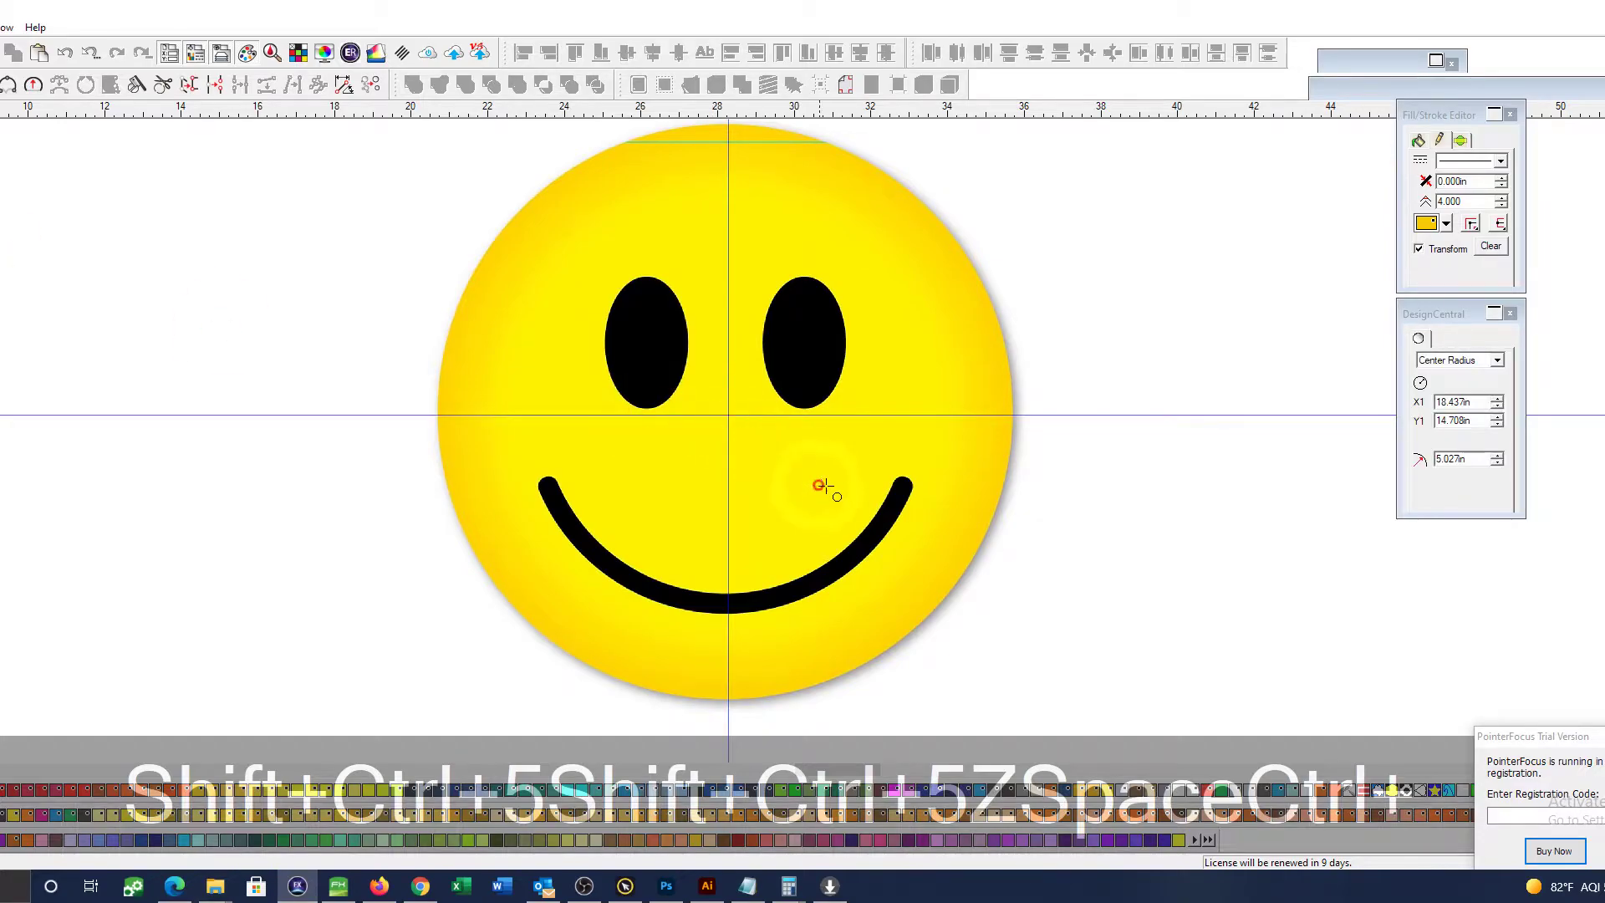
left_click_drag(729, 413, 903, 643)
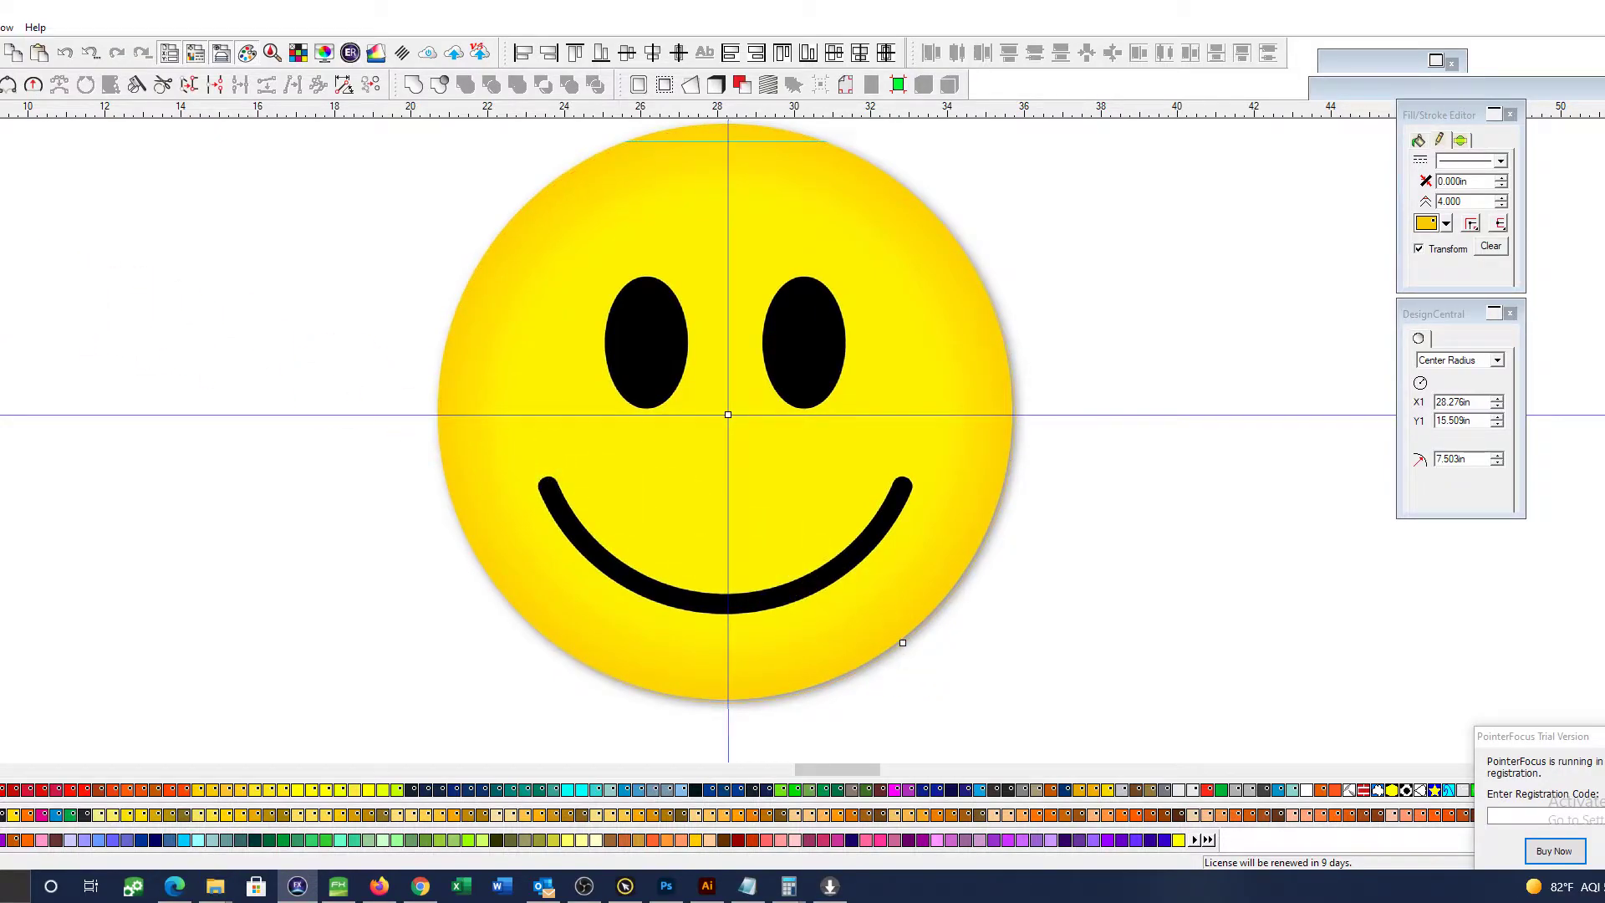
Step: Nudge the circle up and left to match the face's edge, at about X 20.69 in, Y 23.10 in
left_click(825, 349)
key("Up")
key("Up")
key("Up")
key("Up")
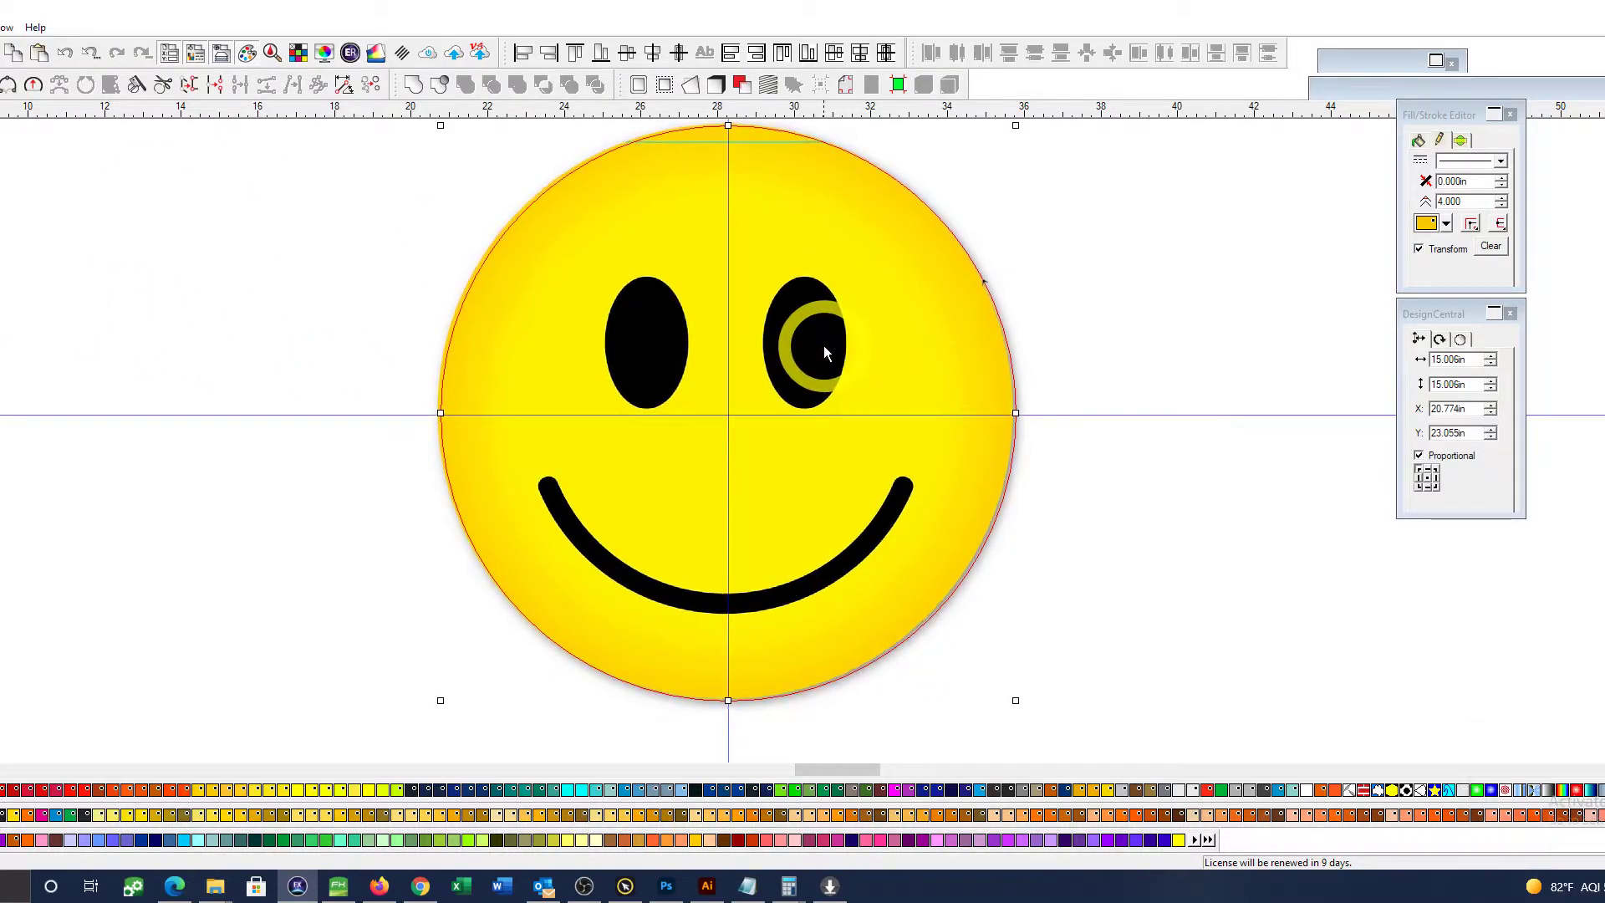
key("Left")
key("Left")
key("Left")
key("Left")
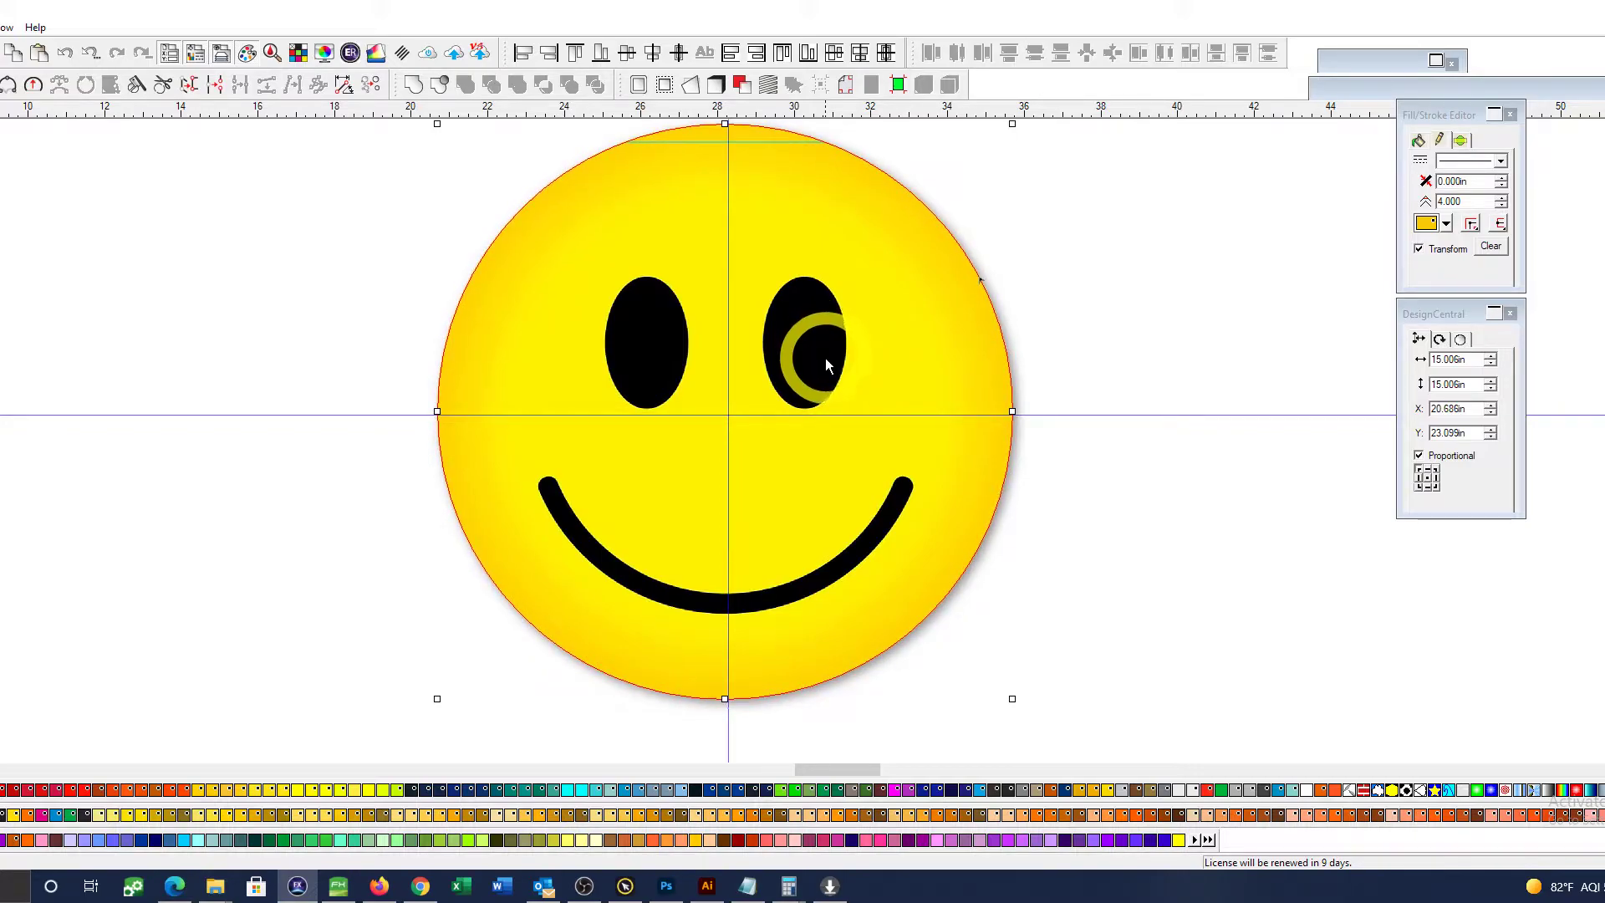
Step: Lock the smiley image in place beneath the circle and clear the selection
scroll(891, 411, "down", 1, "ctrl")
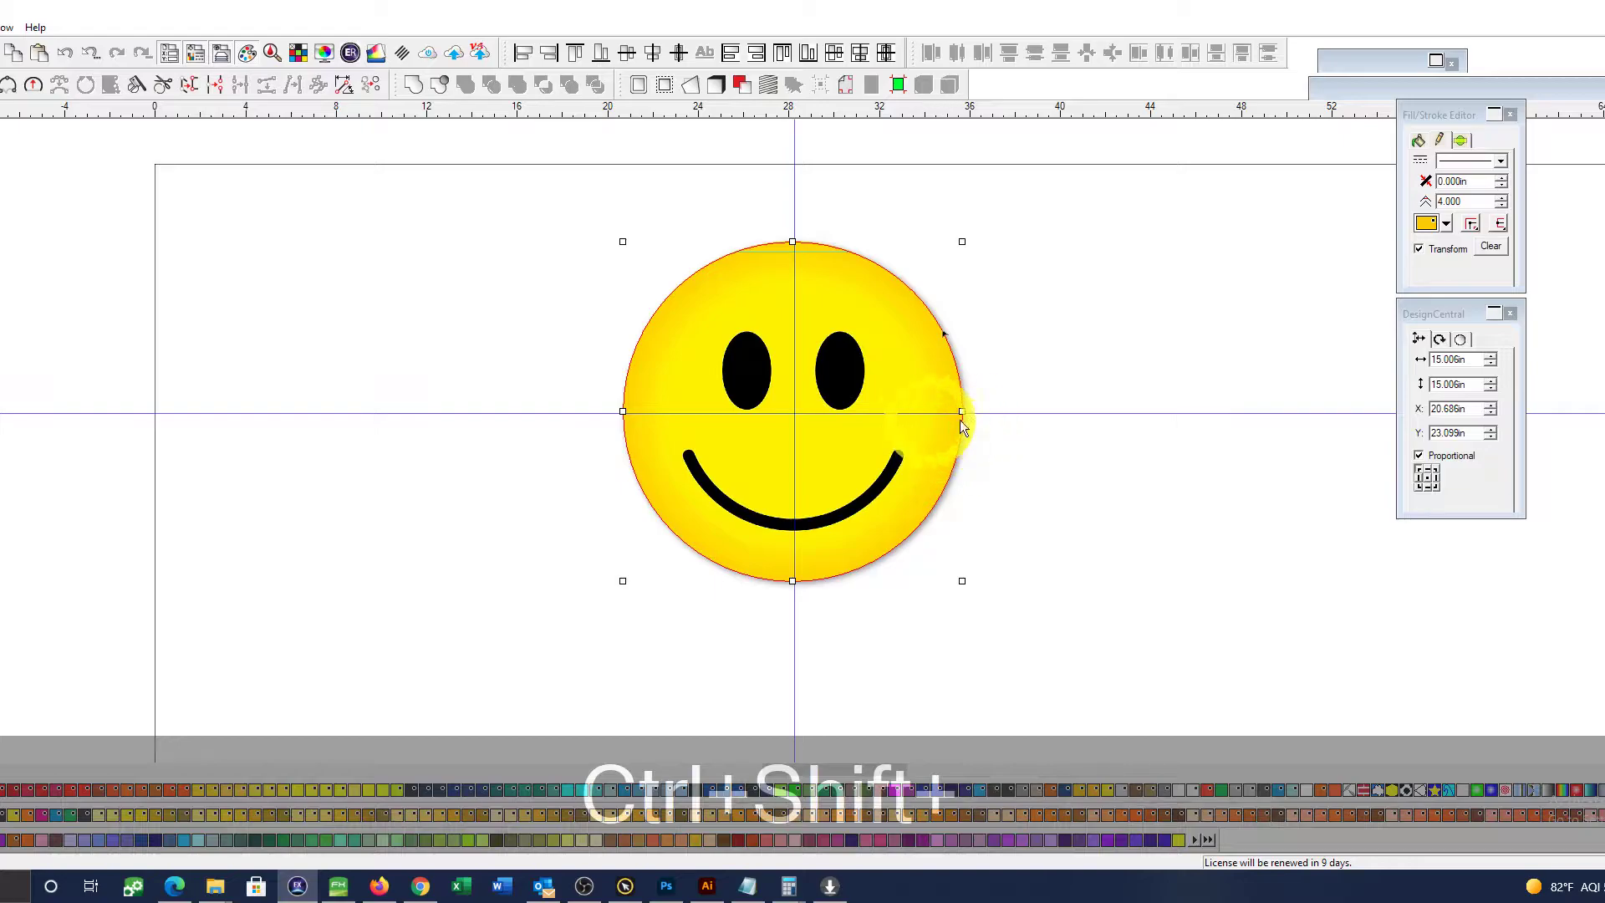
left_click(1021, 331)
left_click(874, 341)
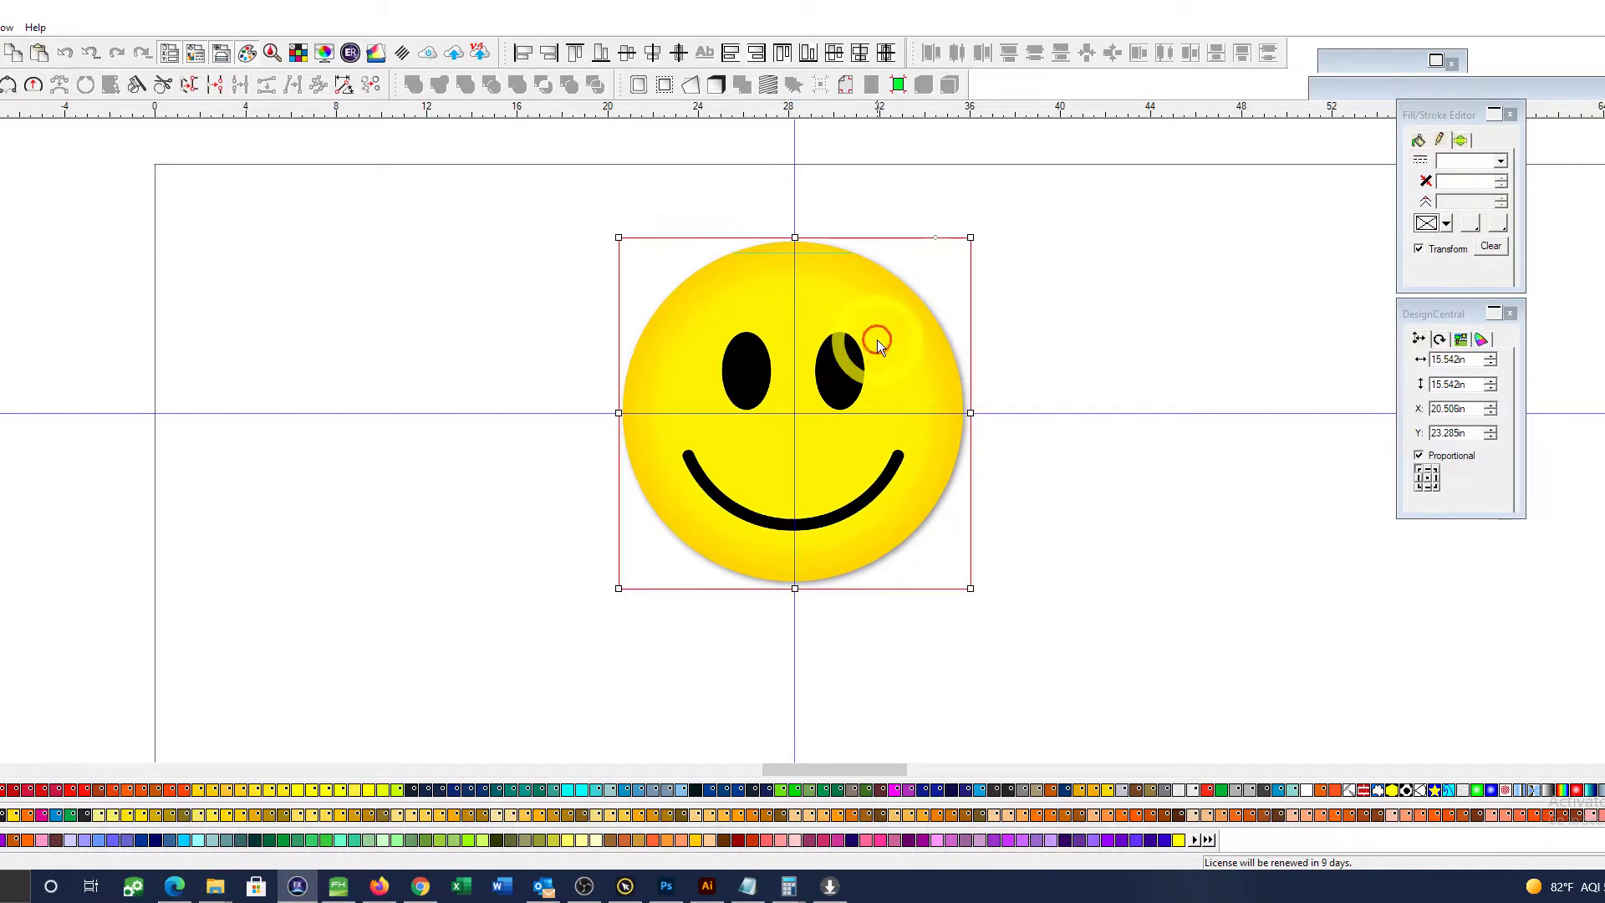
key("ctrl+l")
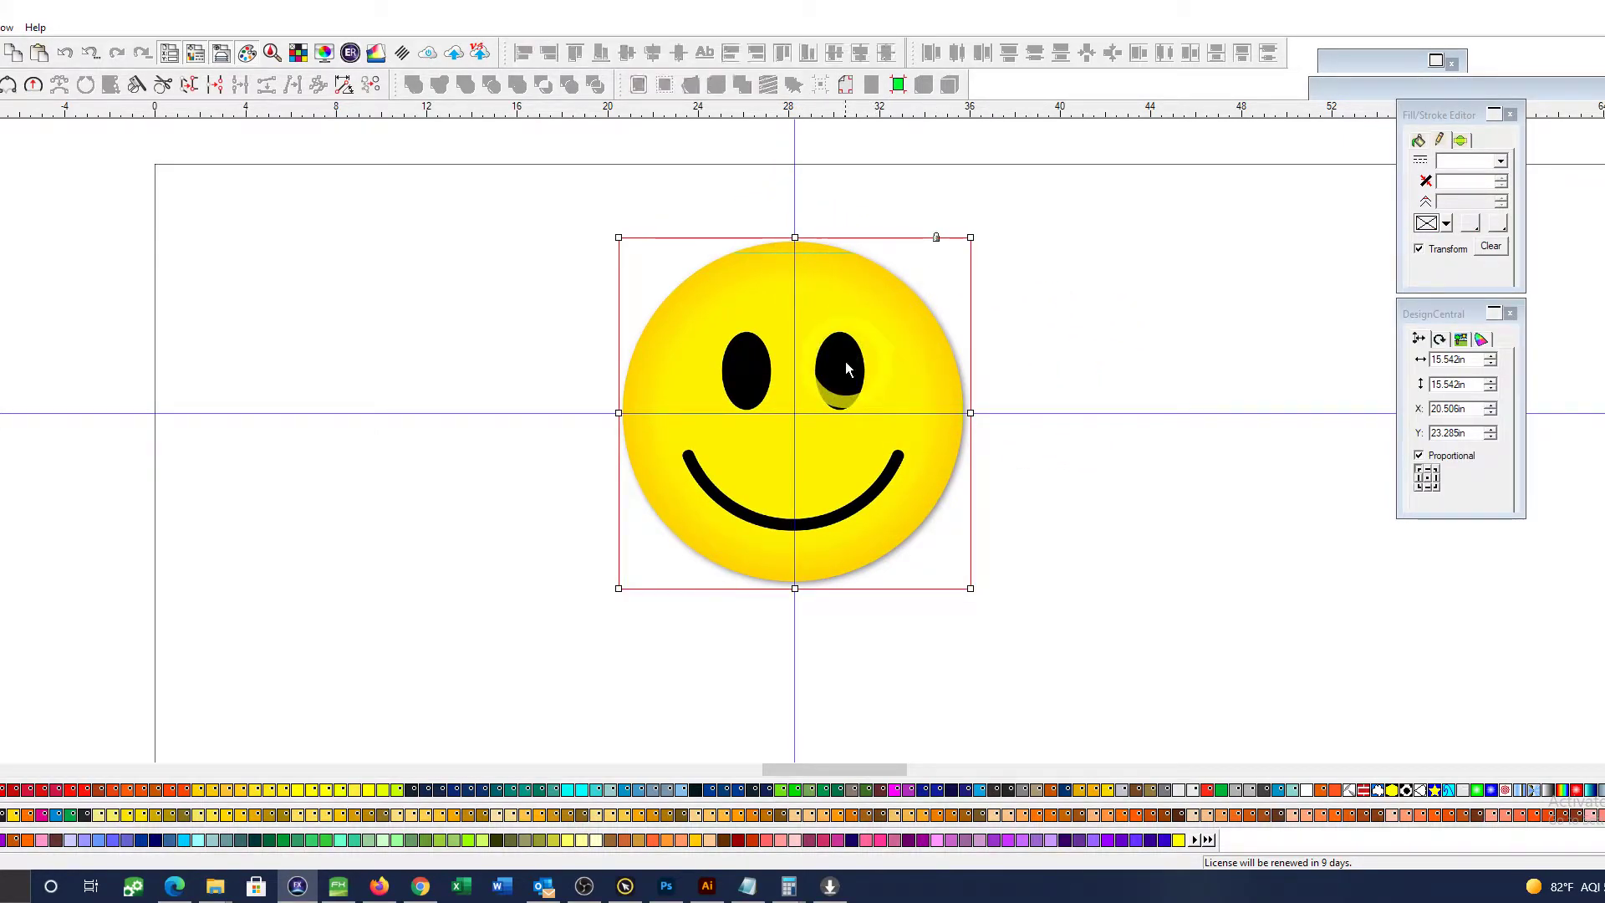
left_click(1043, 327)
left_click(988, 416)
left_click(866, 398)
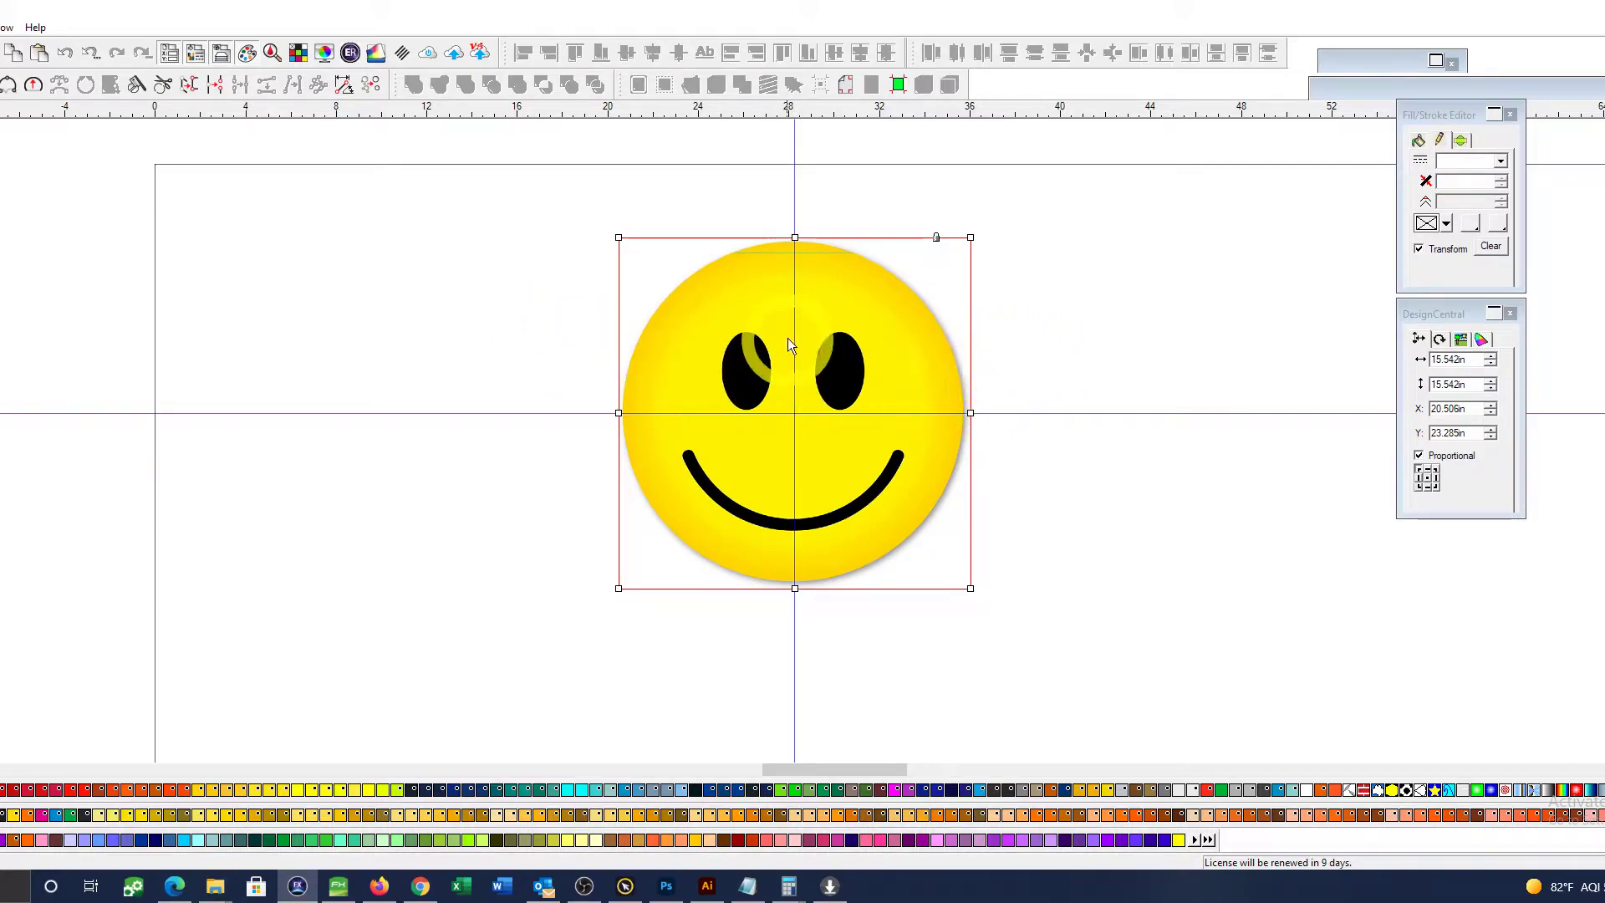
left_click(8, 27)
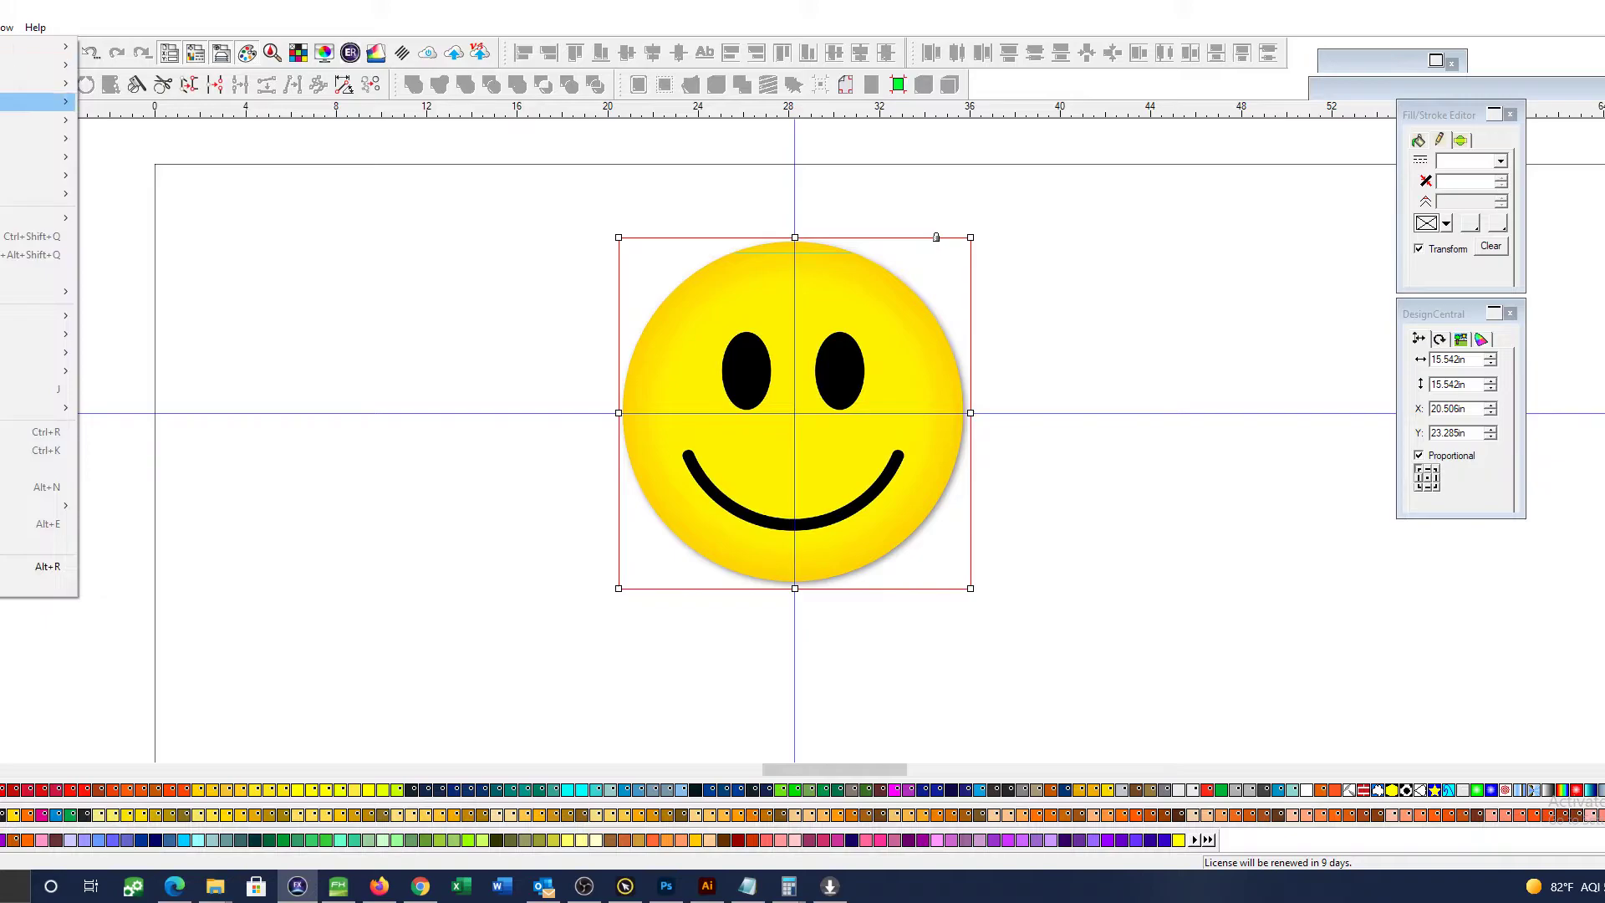
left_click(1187, 285)
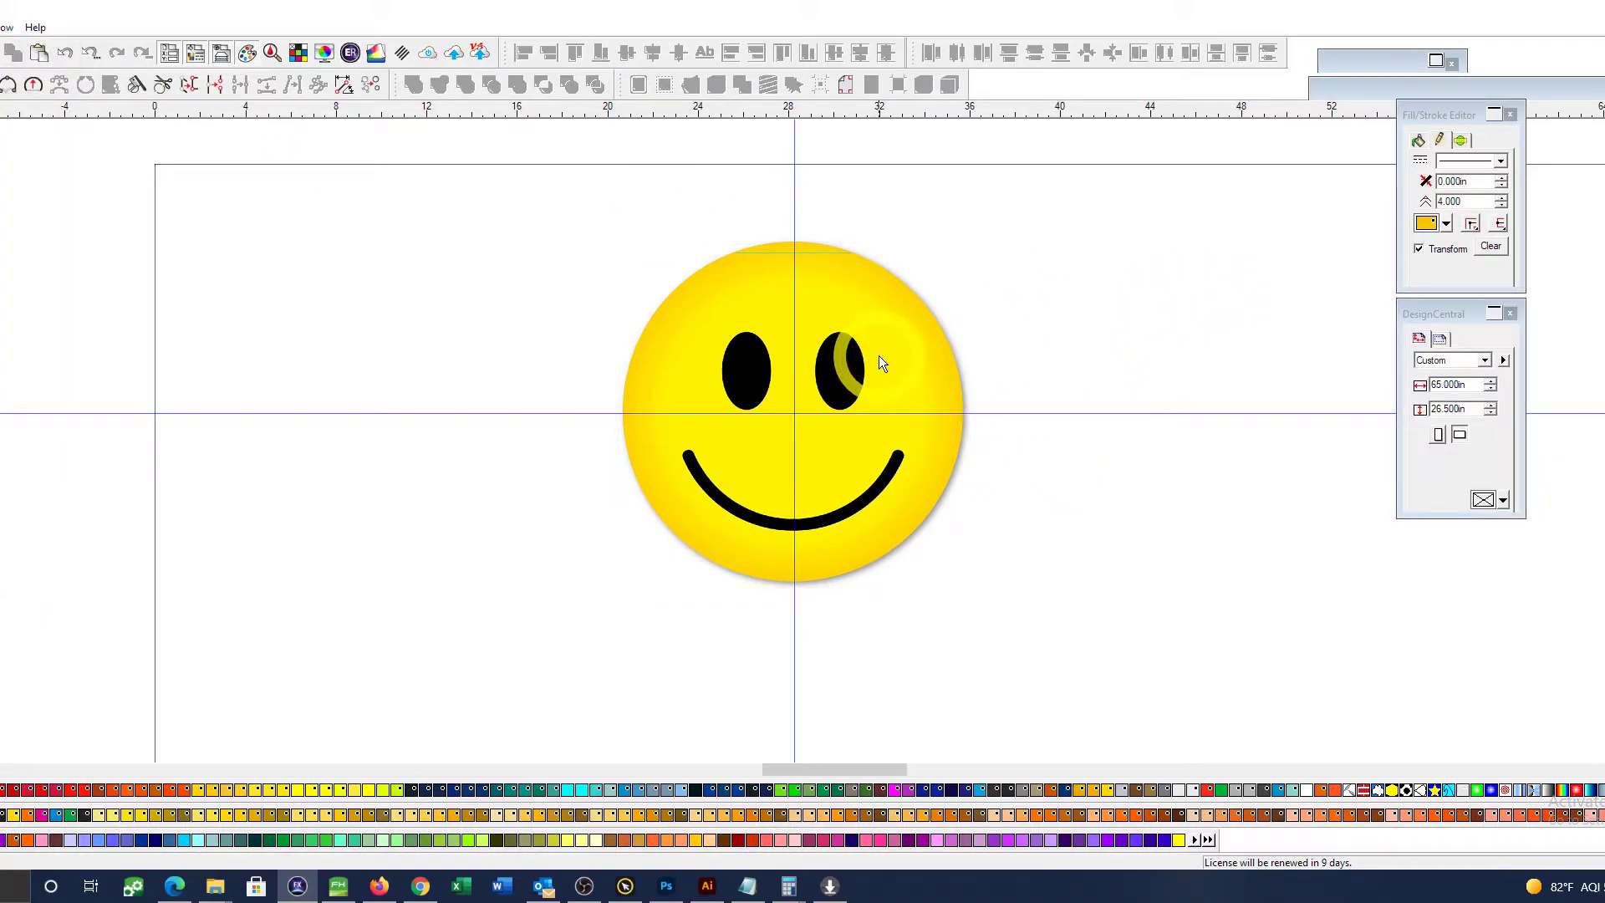
Step: Try centring the circle horizontally on the vertical guide, and undo the alignment
left_click(796, 365)
left_click(904, 283, "shift")
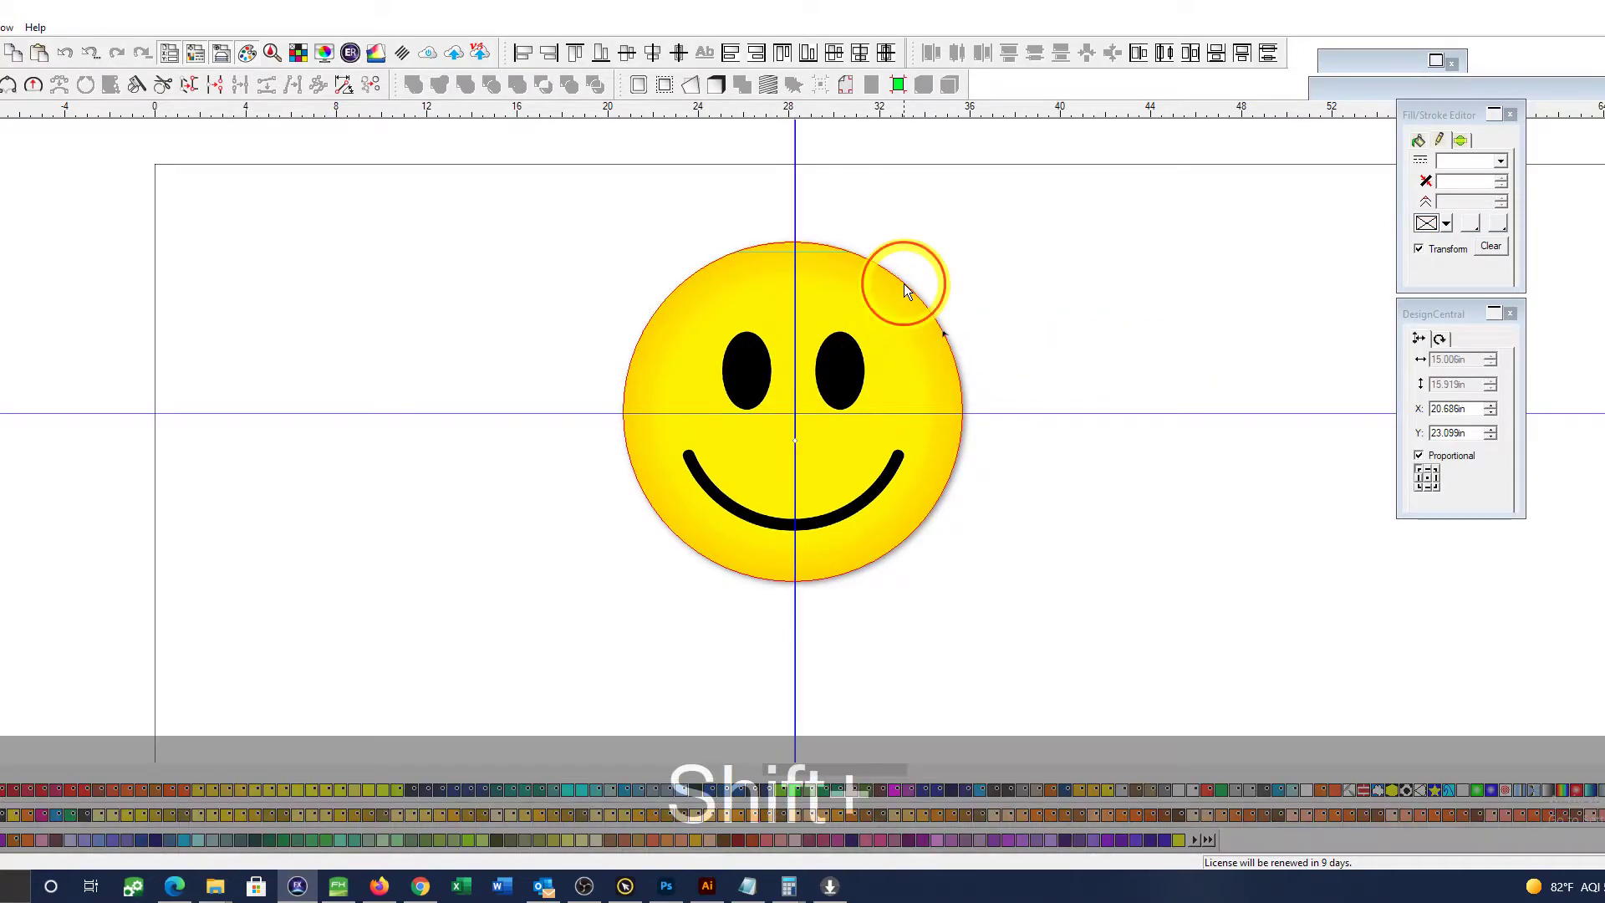
left_click(653, 53)
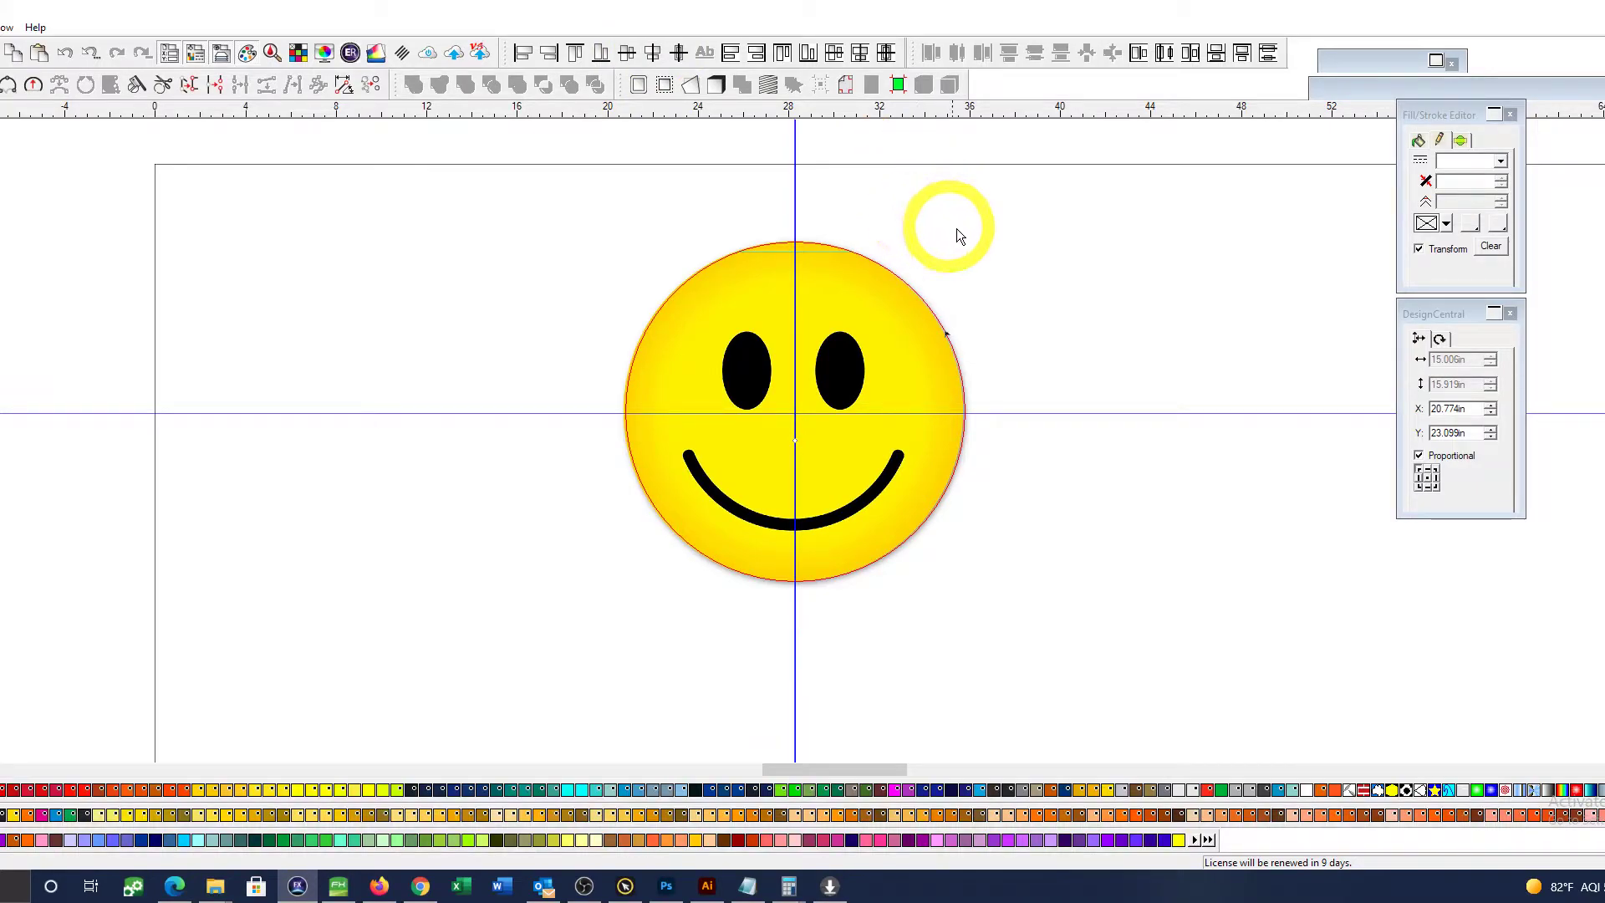
key("ctrl+z")
left_click(847, 313)
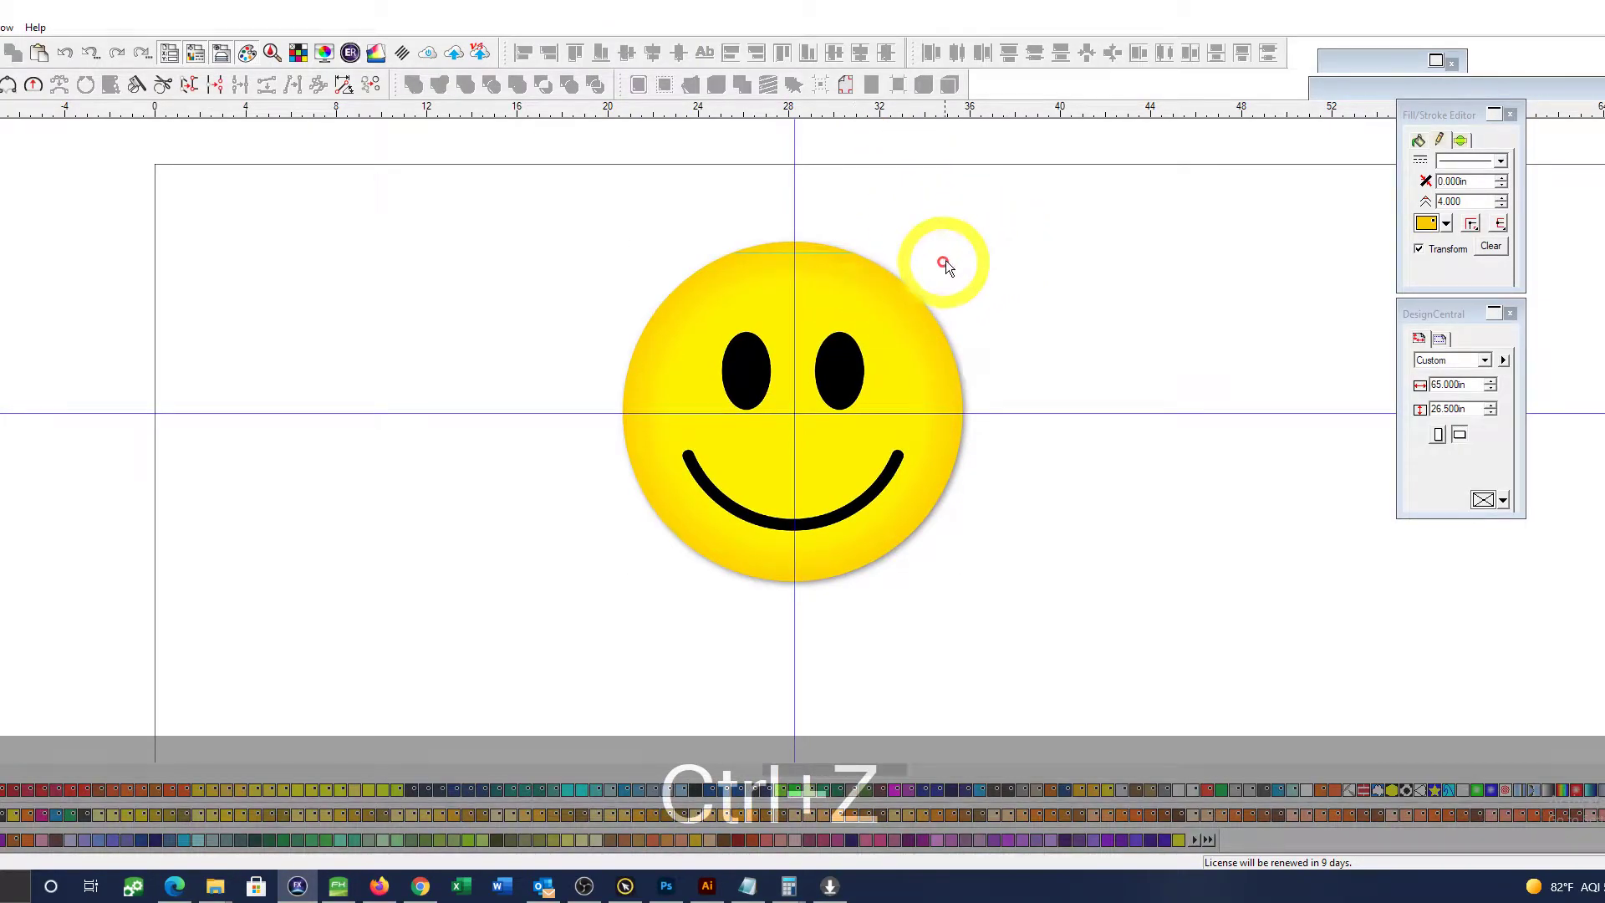
Step: Align the vertical guide with the drawn circle's horizontal centre
left_click(904, 280)
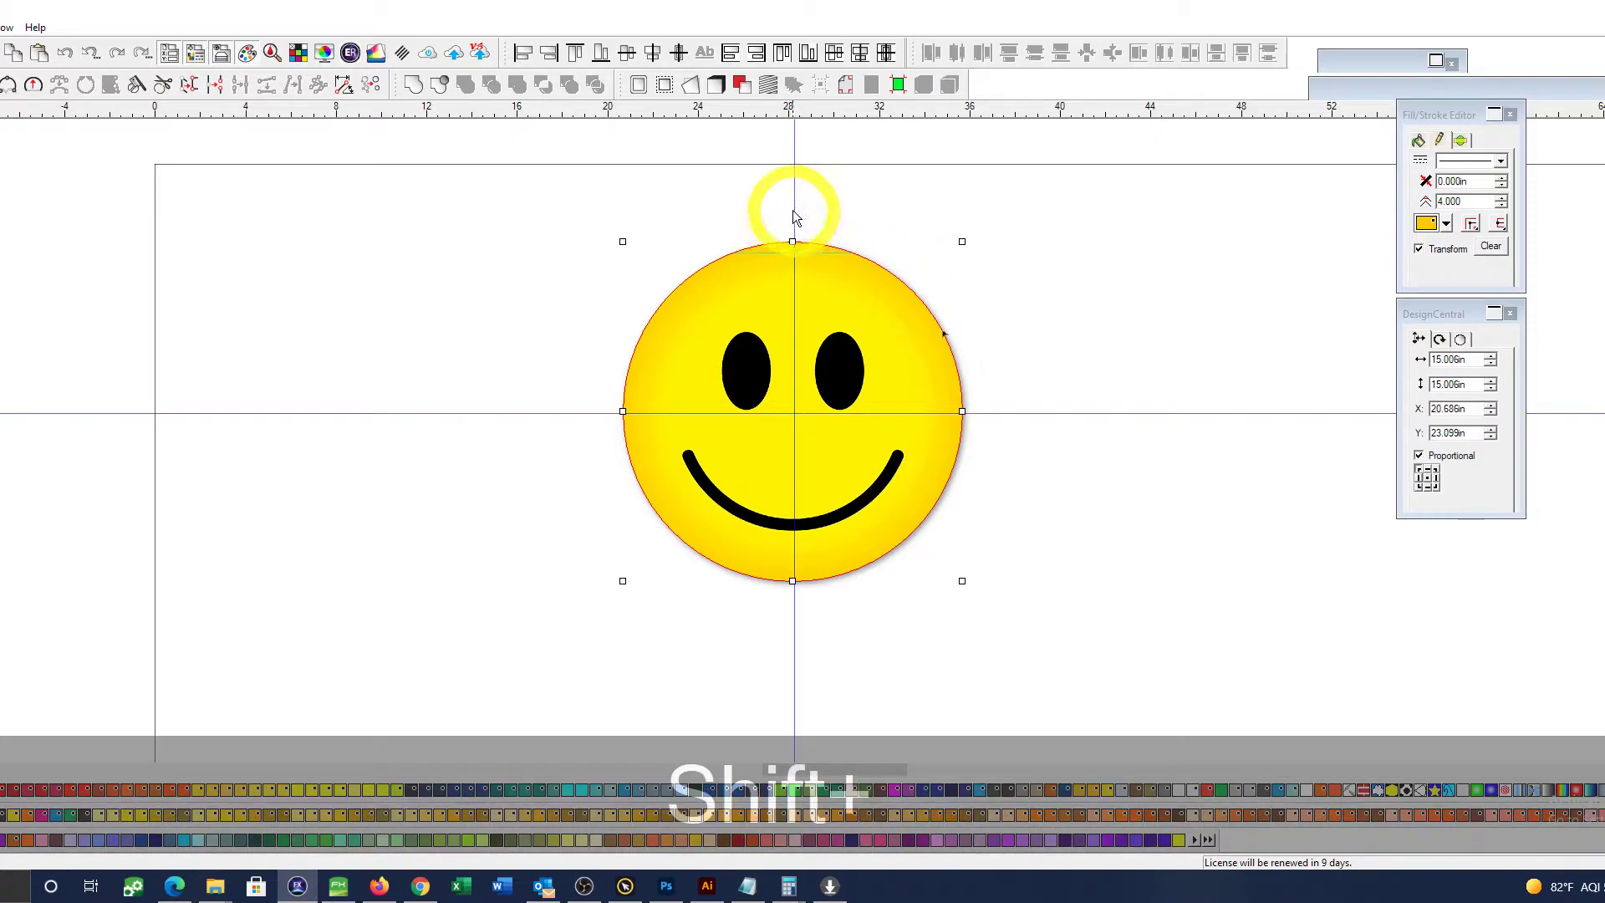
left_click(794, 207, "shift")
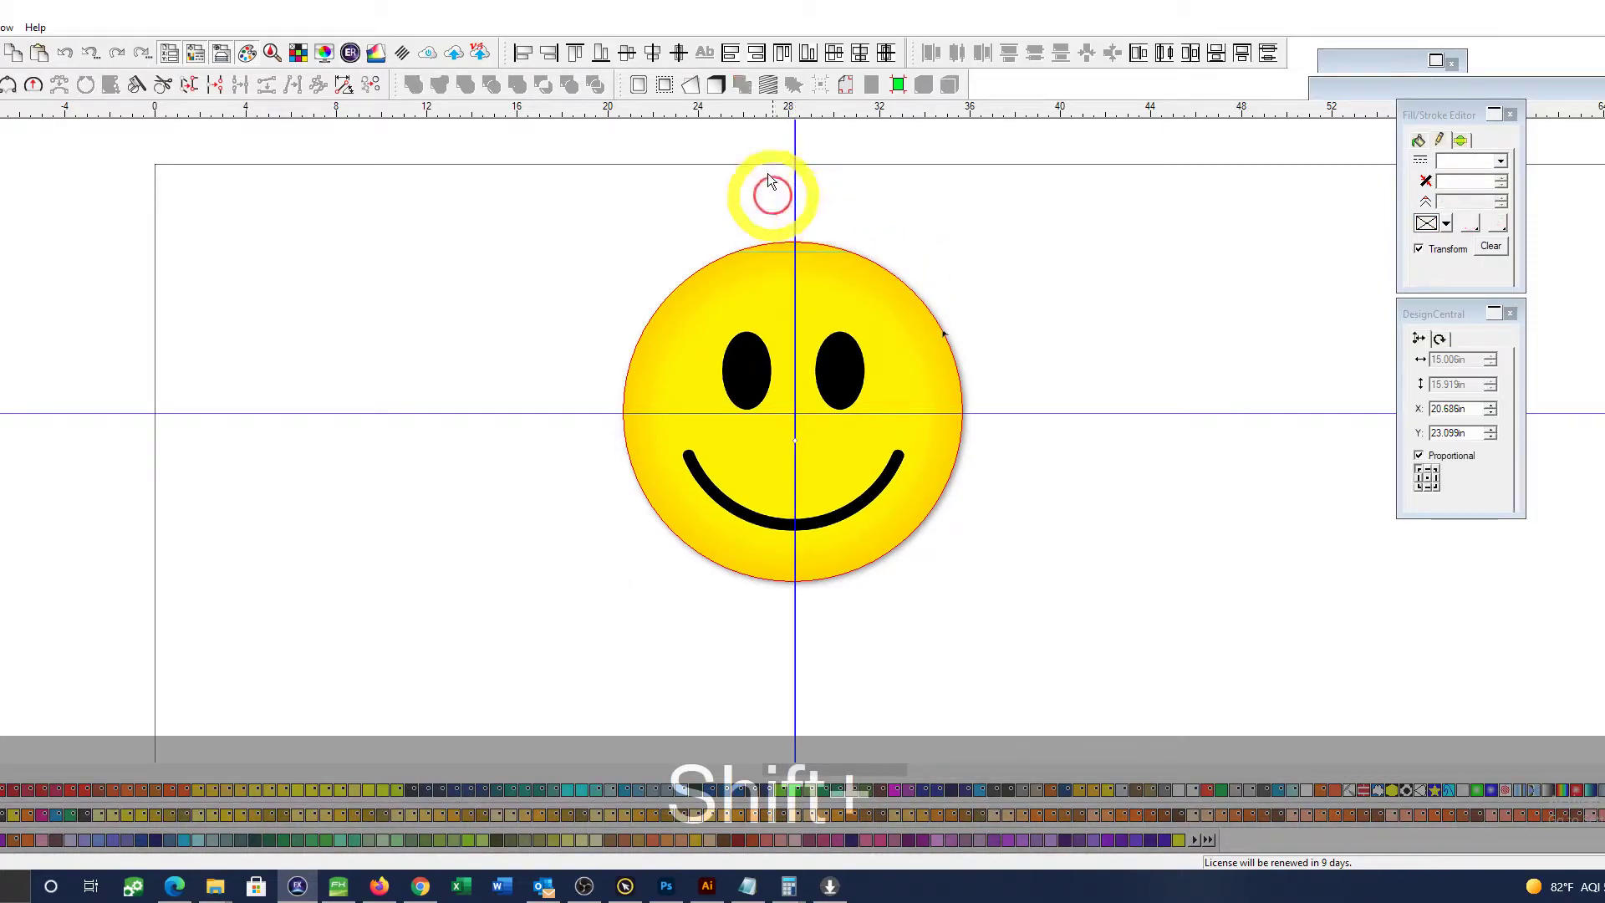
left_click(656, 57)
left_click(980, 399)
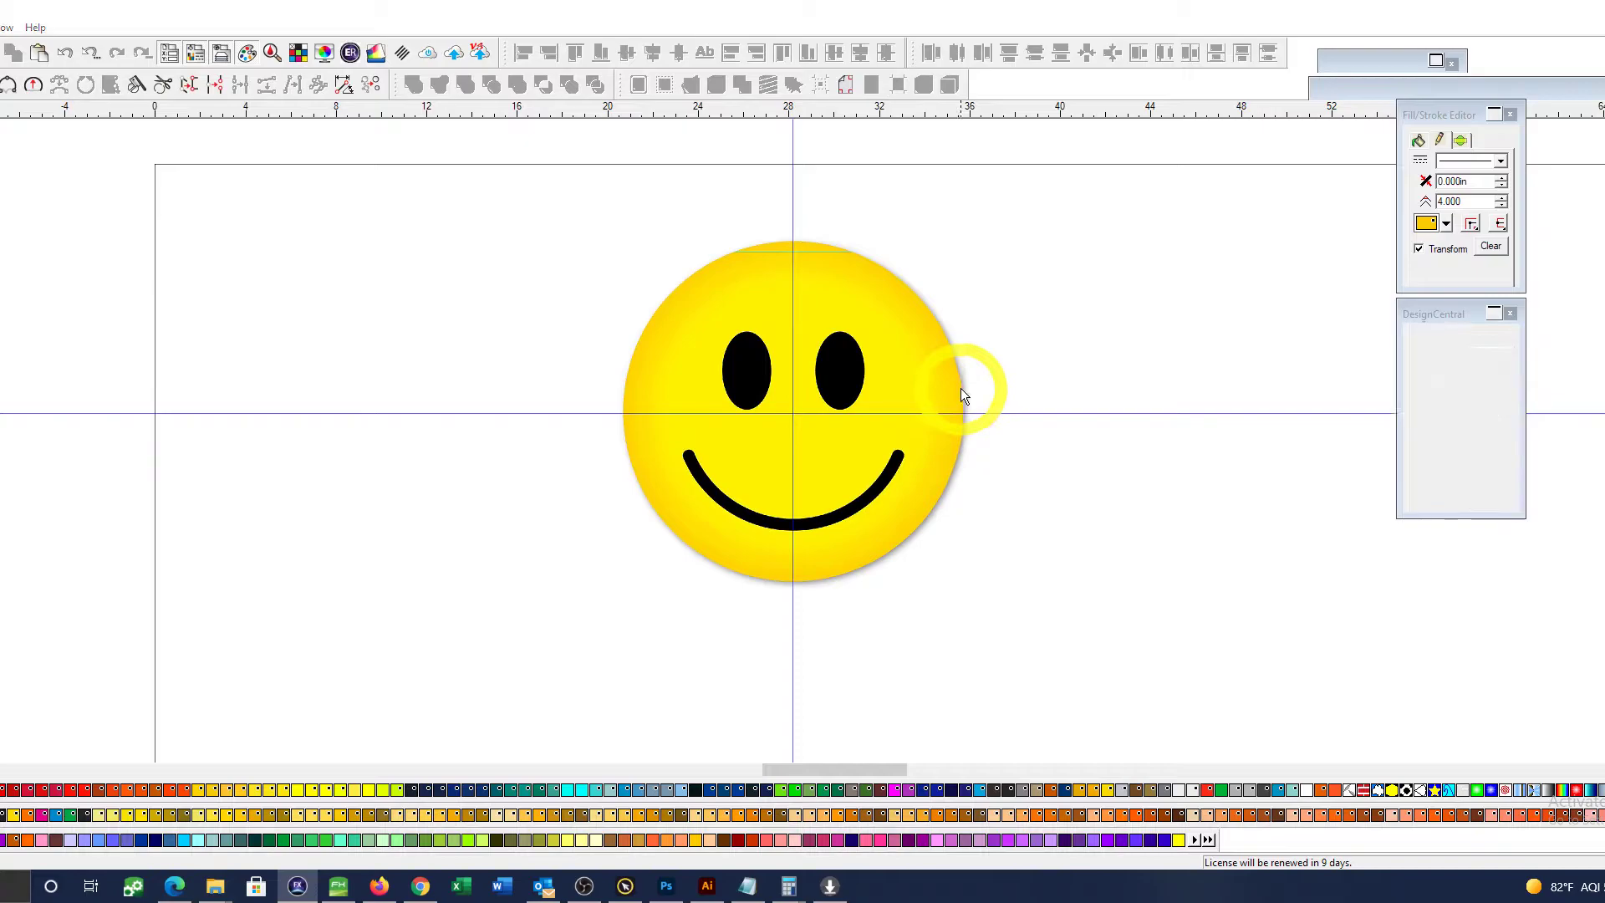
Step: Align the horizontal guide with the drawn circle's vertical centre and clear the selection
left_click(960, 388)
left_click(992, 411, "shift")
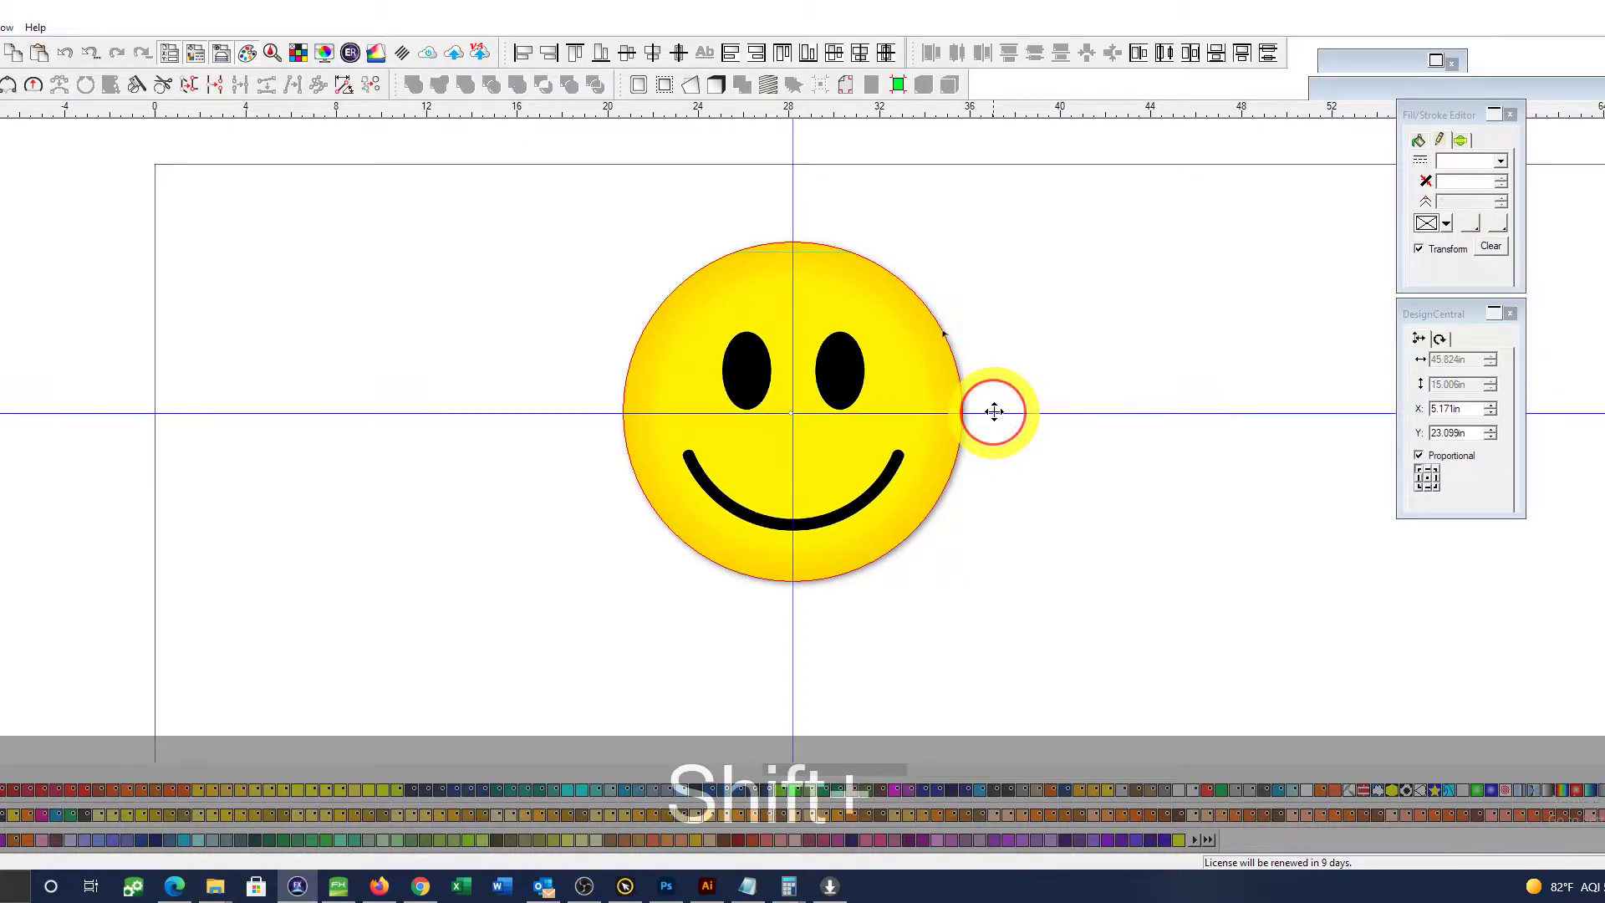
left_click(626, 53)
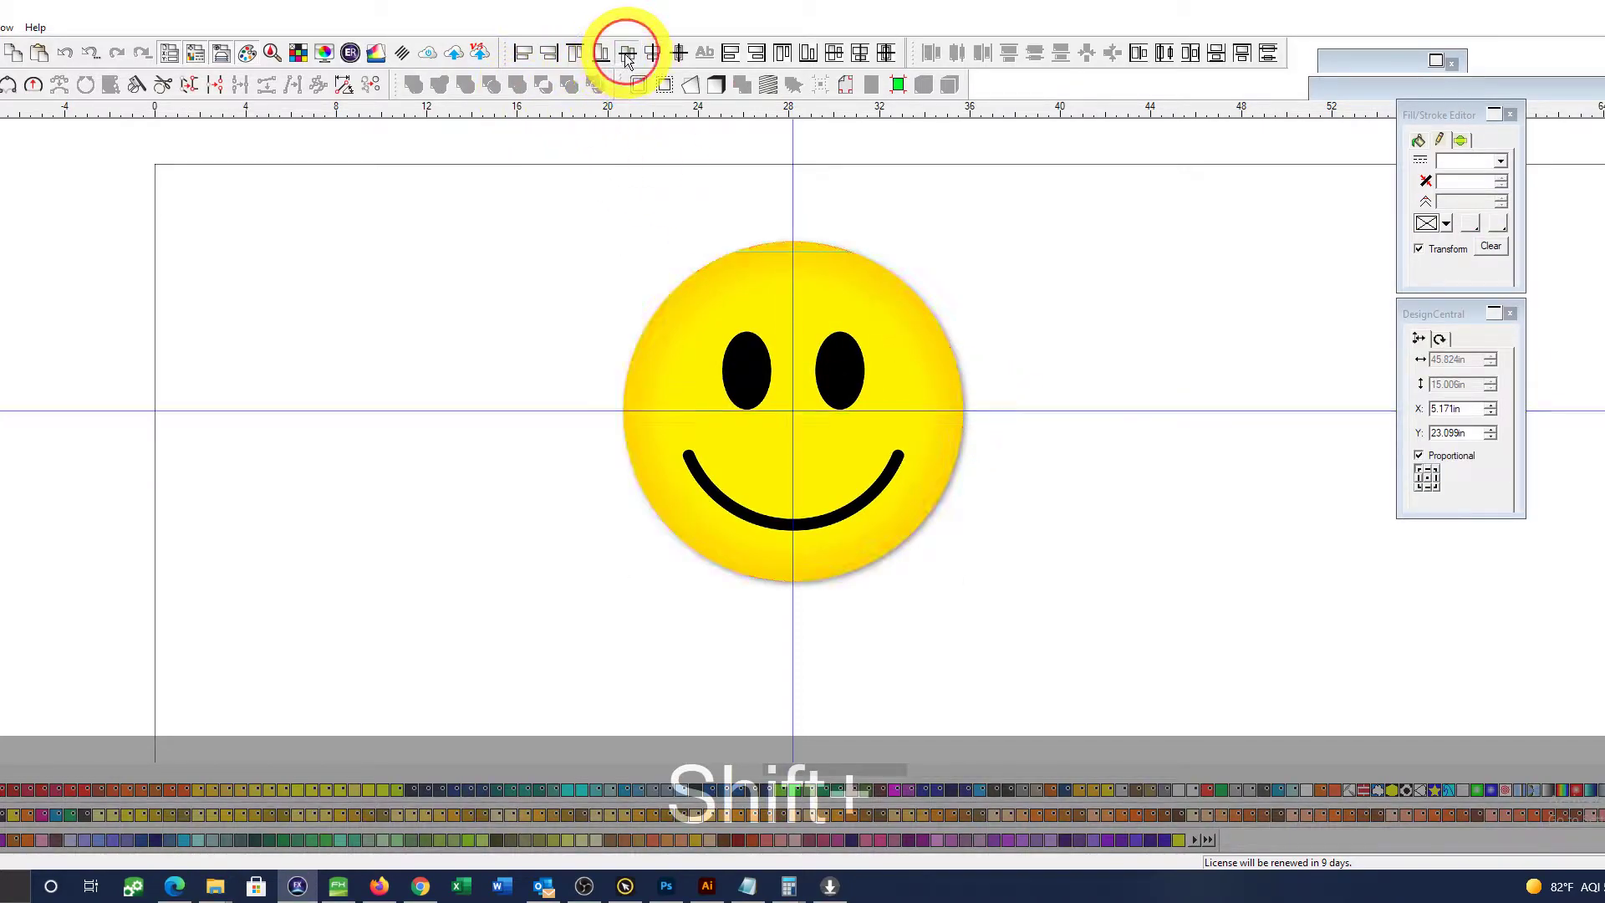
left_click(543, 263)
left_click(478, 451)
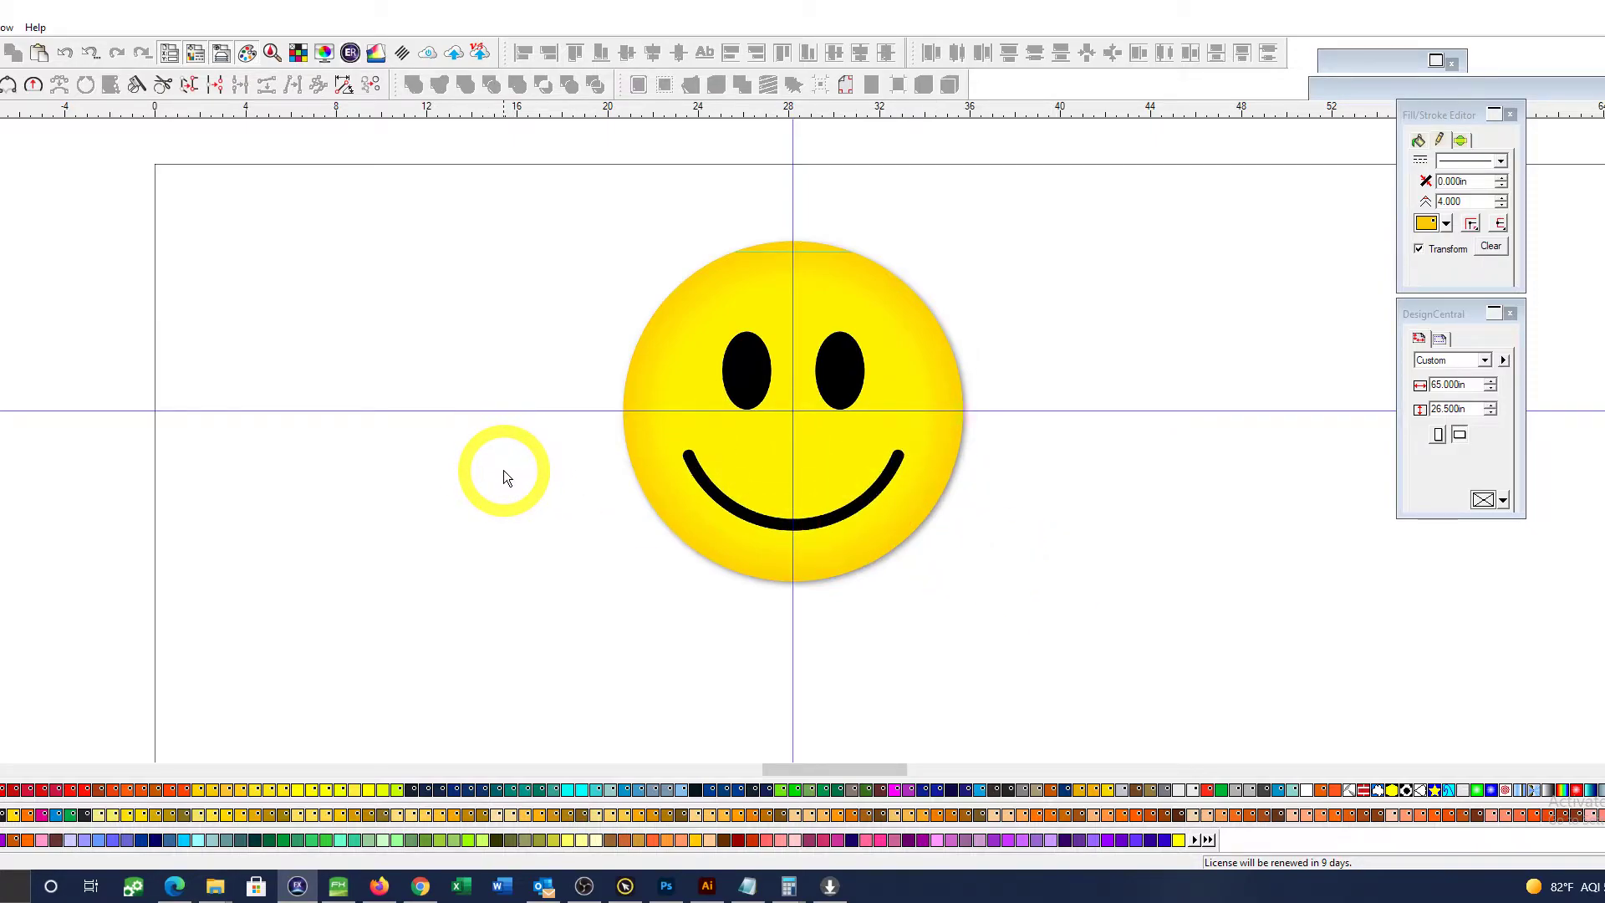
Step: Draw a narrow upright ellipse about 1.96 by 5.5 in on the blank page area beside the smiley
key("o")
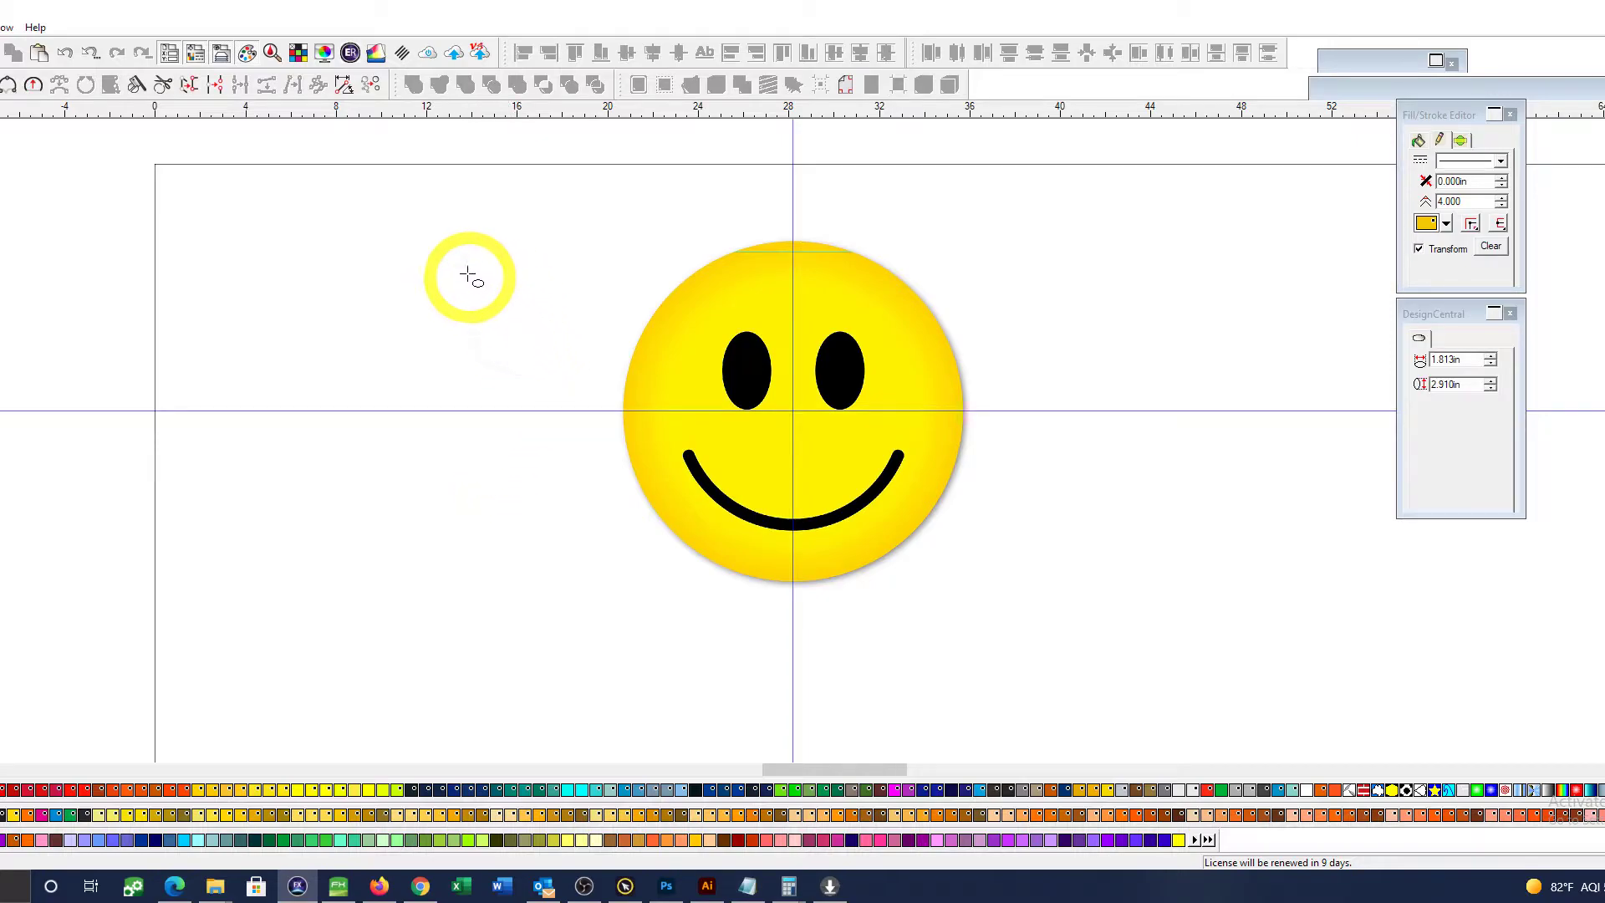
left_click_drag(469, 277, 508, 390)
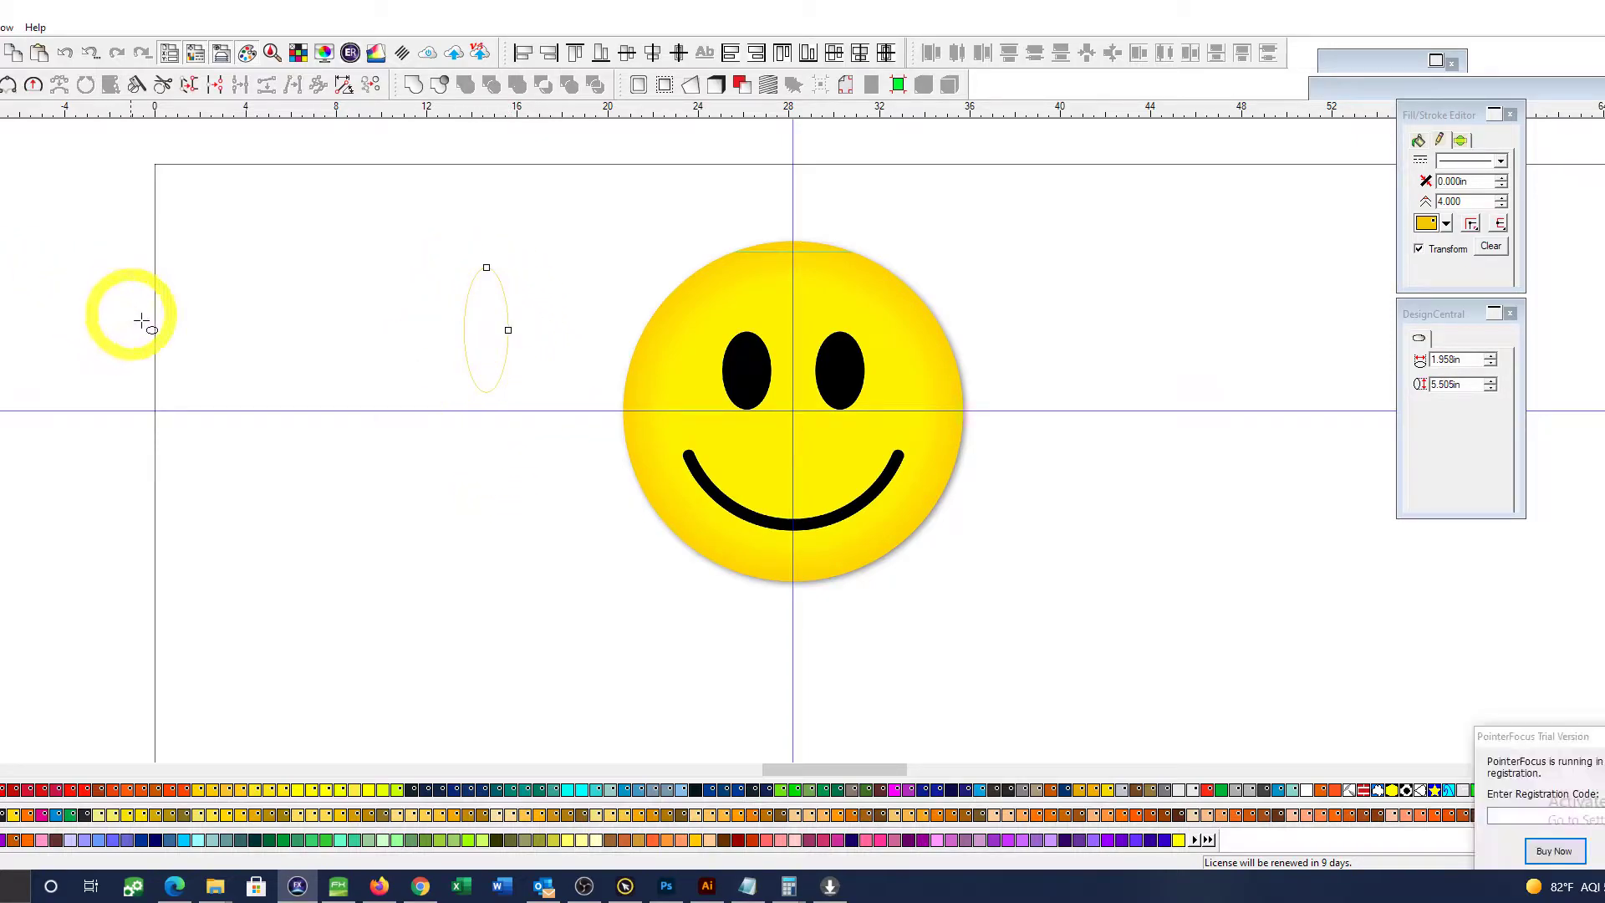
Step: Draw a sample circle, a rounded rectangle about 4.77 by 5.76 in and a five-pointed star in the blank area beside the smiley
key("c")
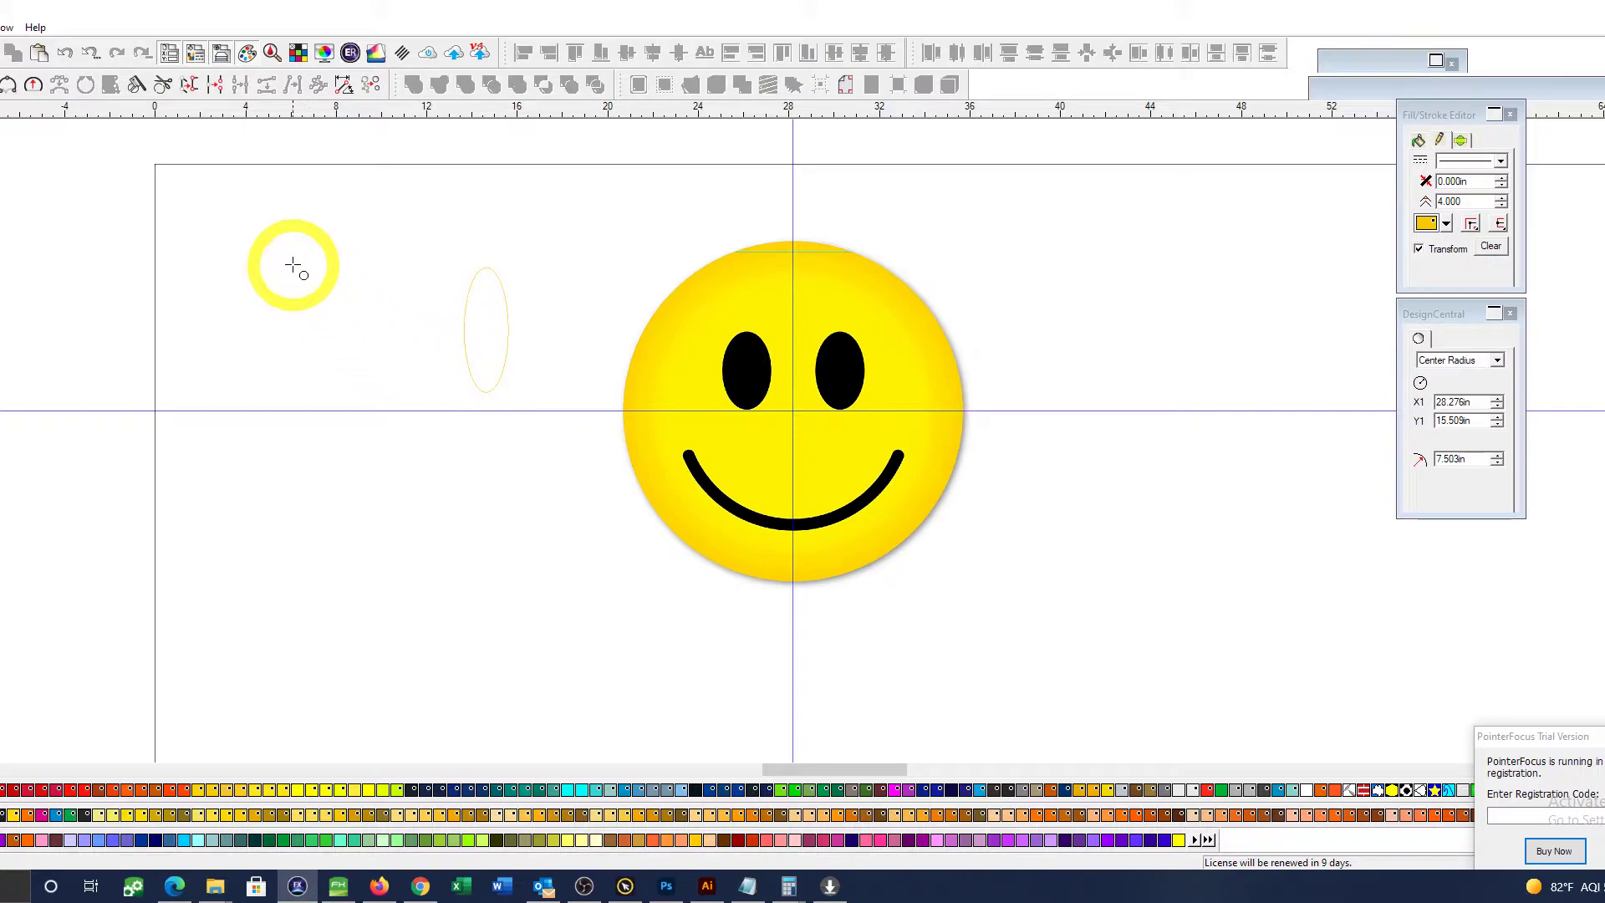
left_click_drag(274, 272, 363, 382)
key("r")
left_click_drag(5, 330, 111, 458)
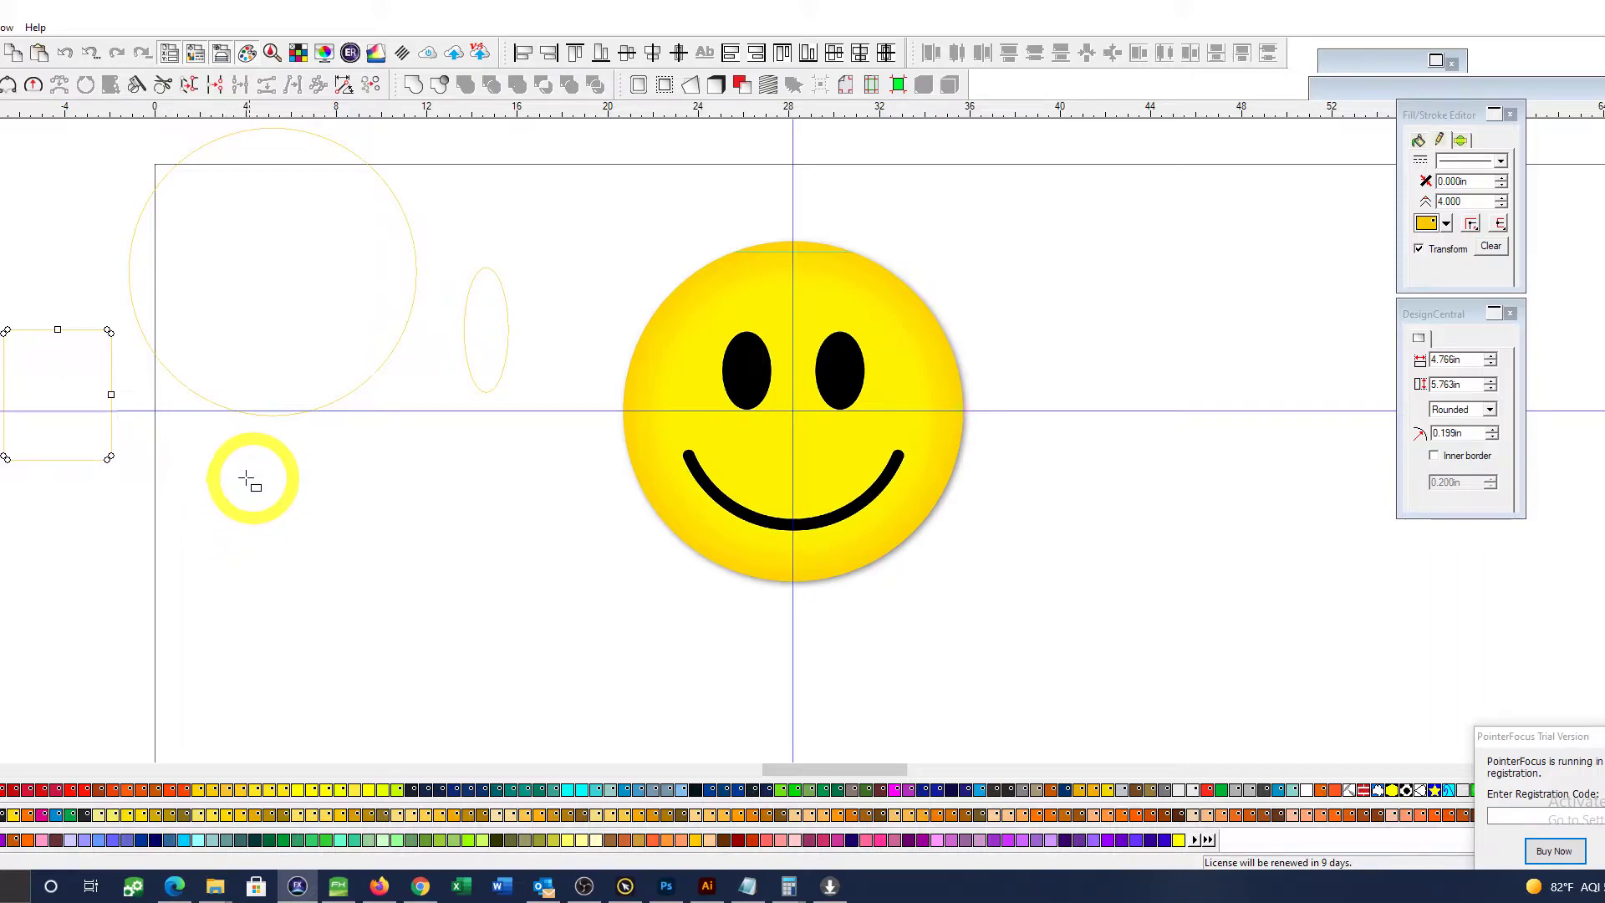
key("s")
left_click_drag(208, 466, 259, 533)
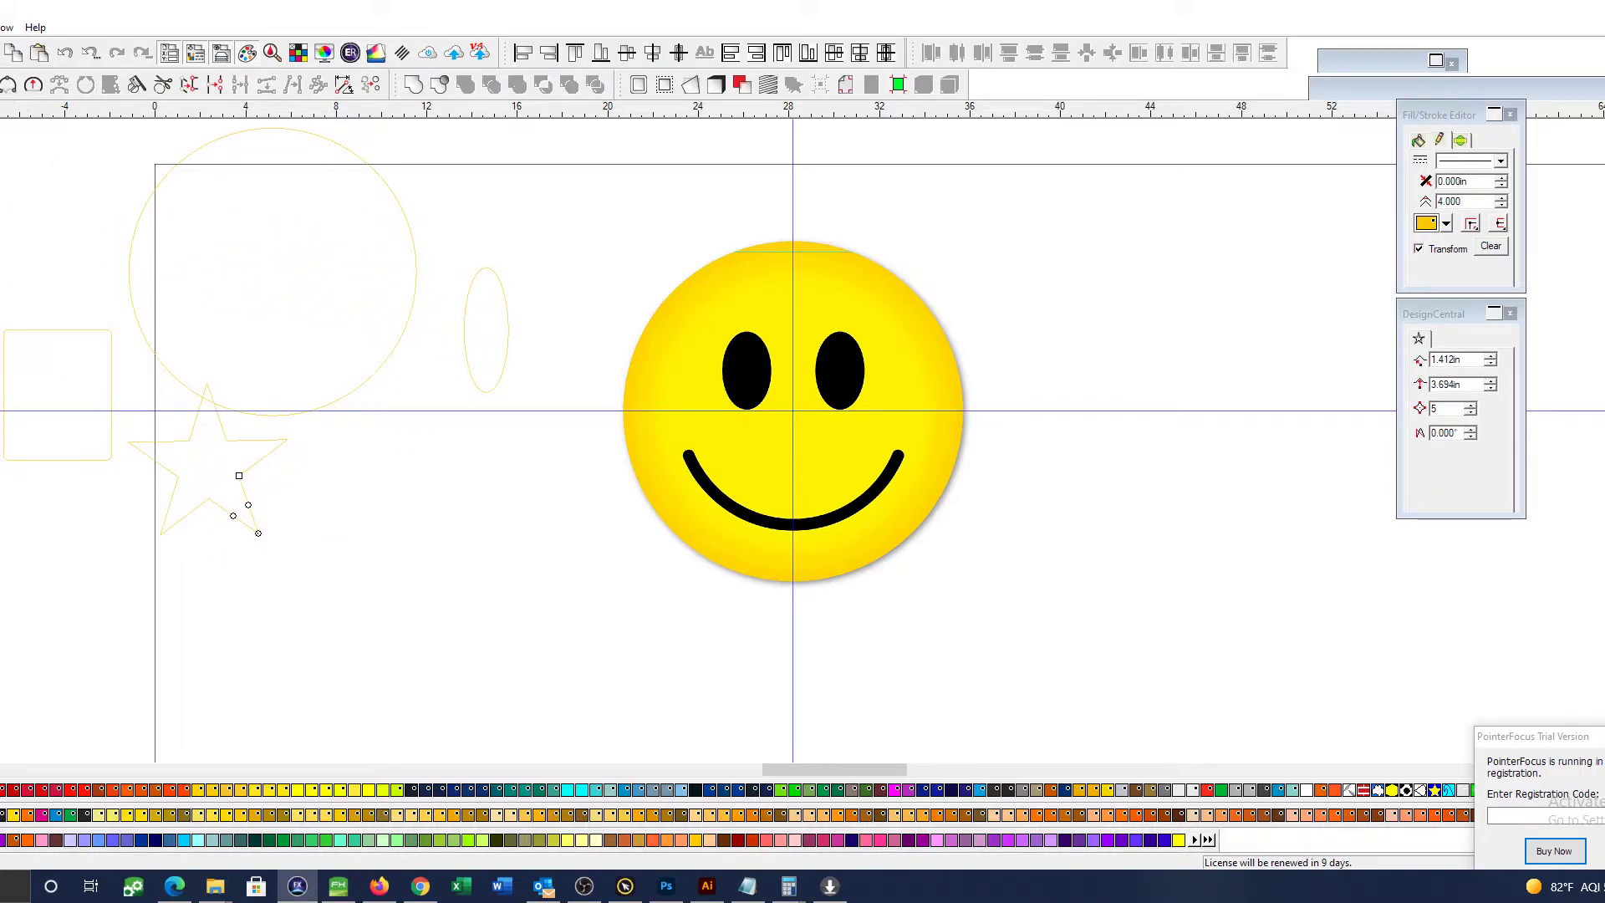
Step: Delete the four practice shapes beside the smiley: the circle, ellipse, rounded rectangle and star
left_click_drag(5, 236, 498, 549)
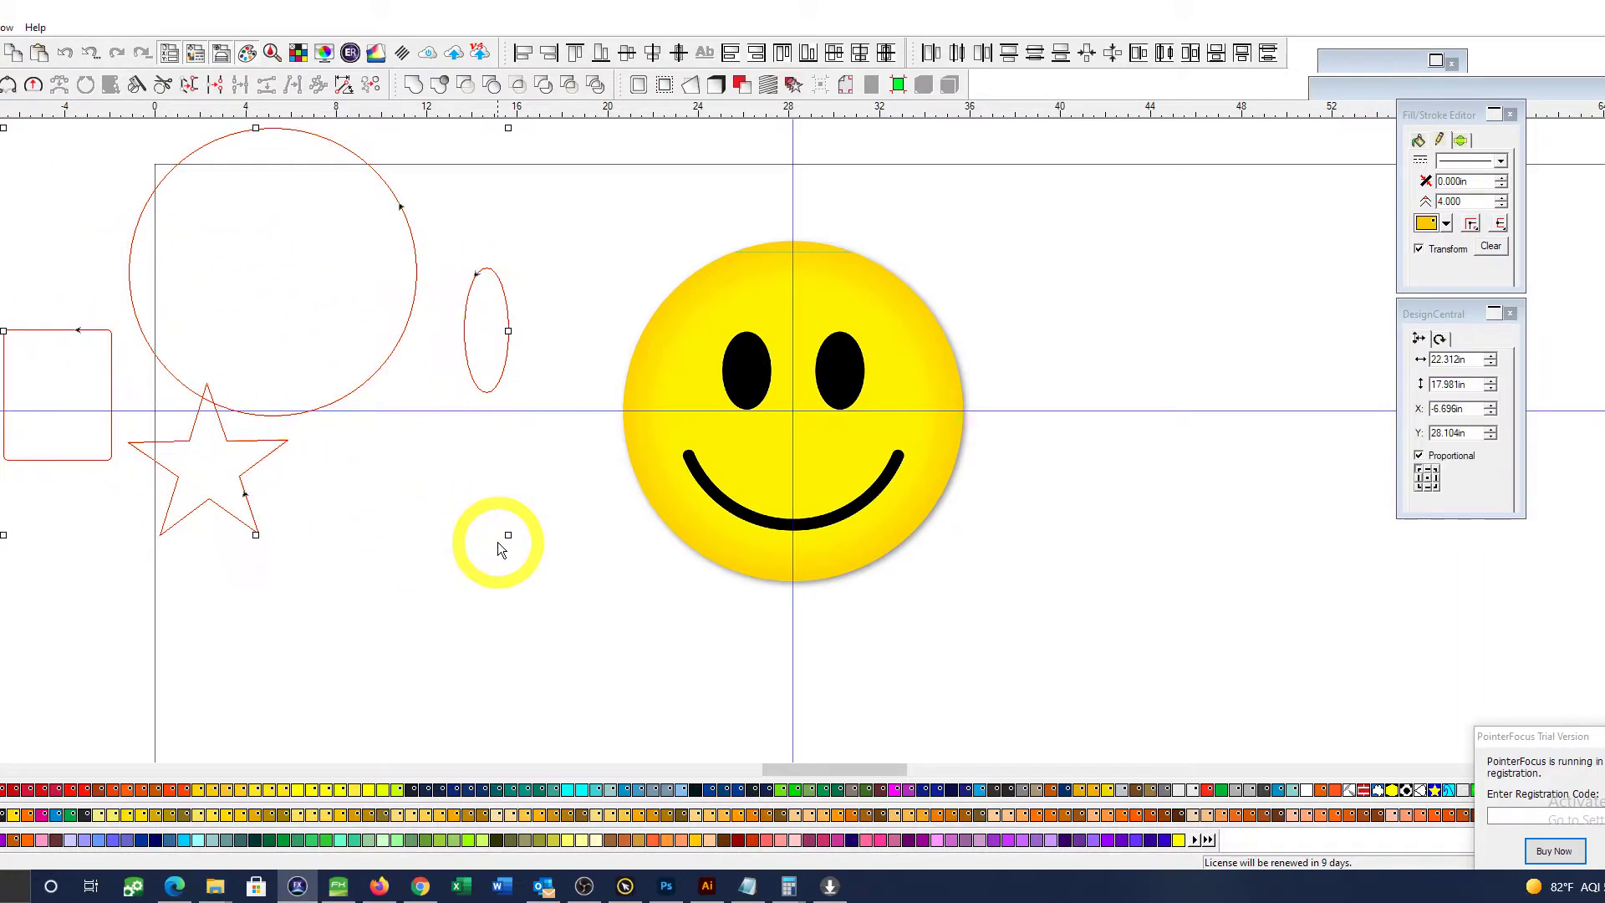
key("Delete")
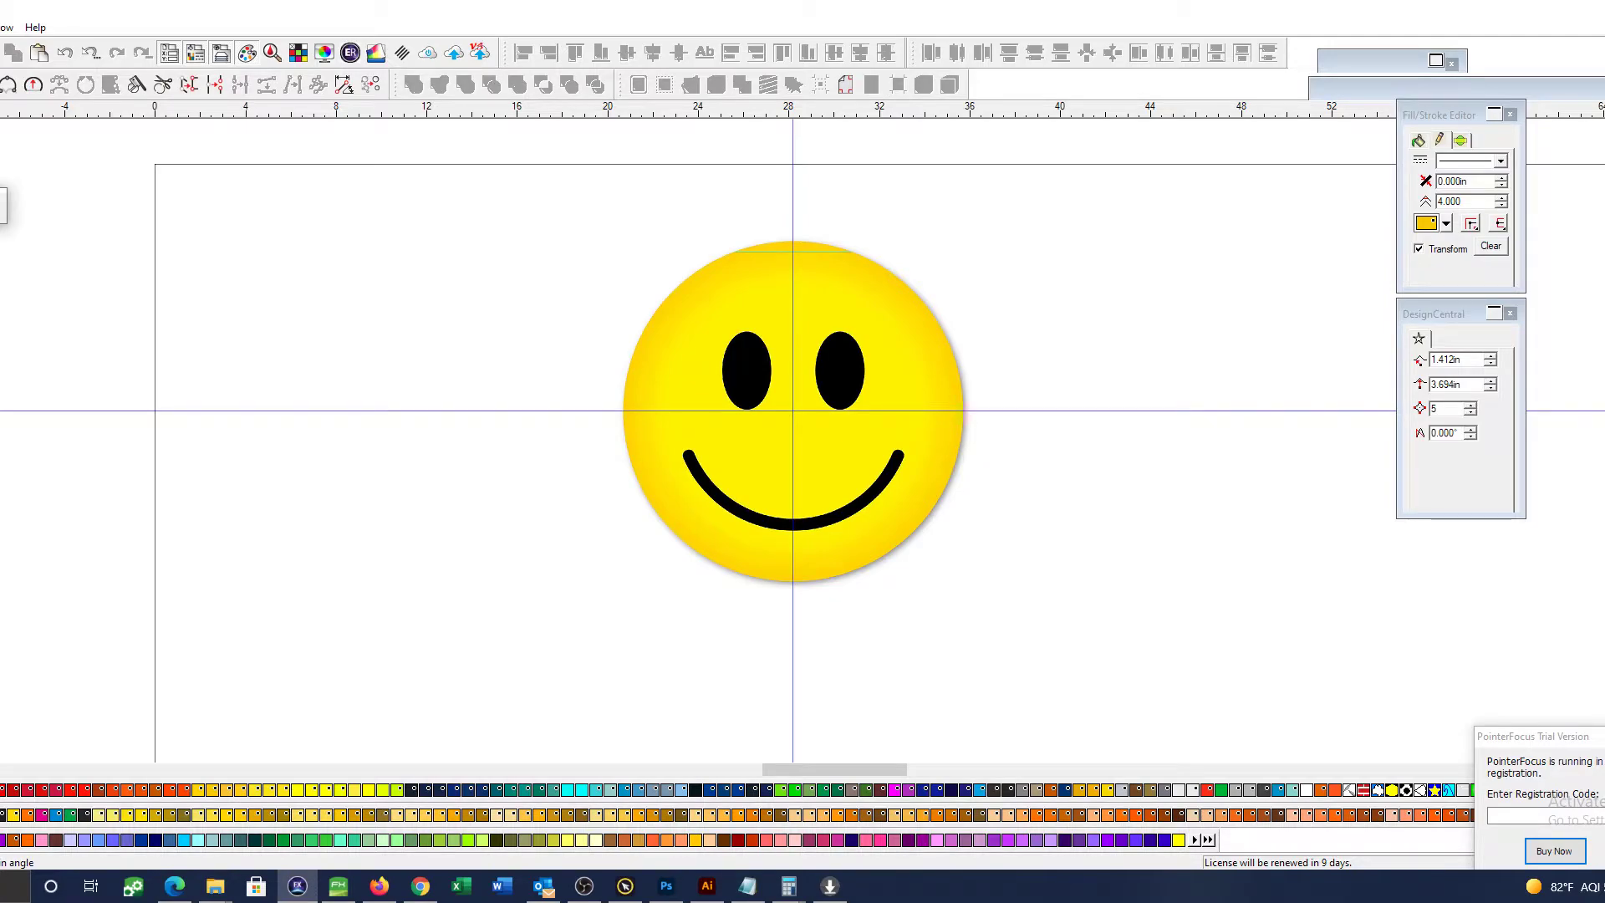
Step: Draw an upright ellipse over the smiley's left eye and clear the selection
left_click(1, 205)
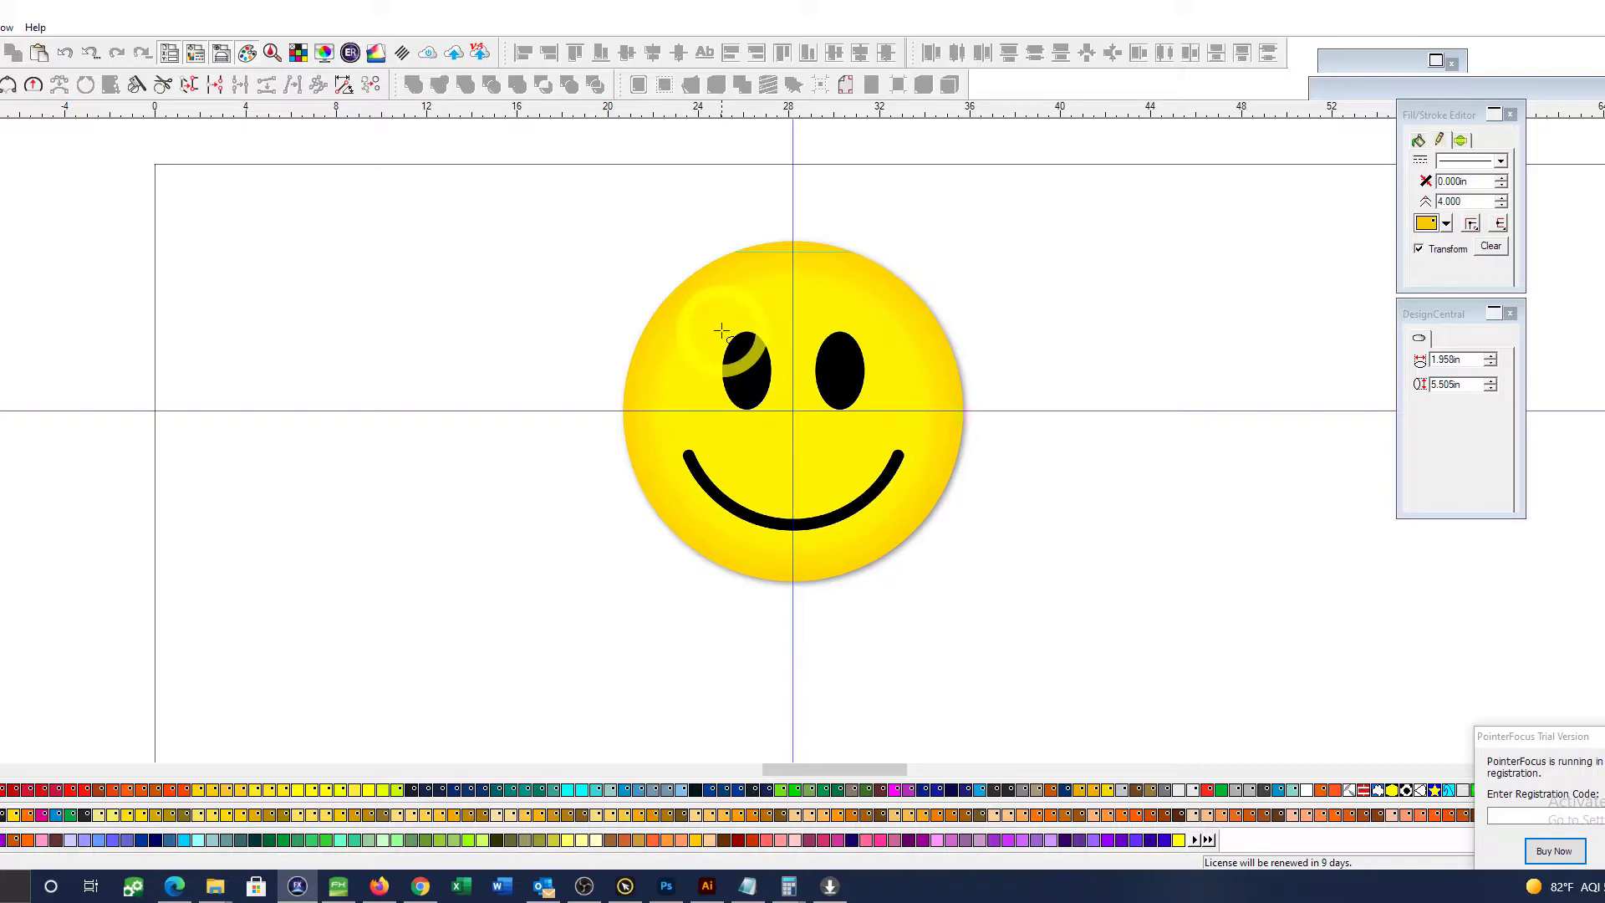
left_click_drag(721, 331, 771, 409)
key("space")
left_click(375, 323)
Step: Fit the ellipse's lower and upper edges to the left eye, giving it a height of about 3.43 in
key("ctrl+space")
left_click_drag(716, 312, 963, 432)
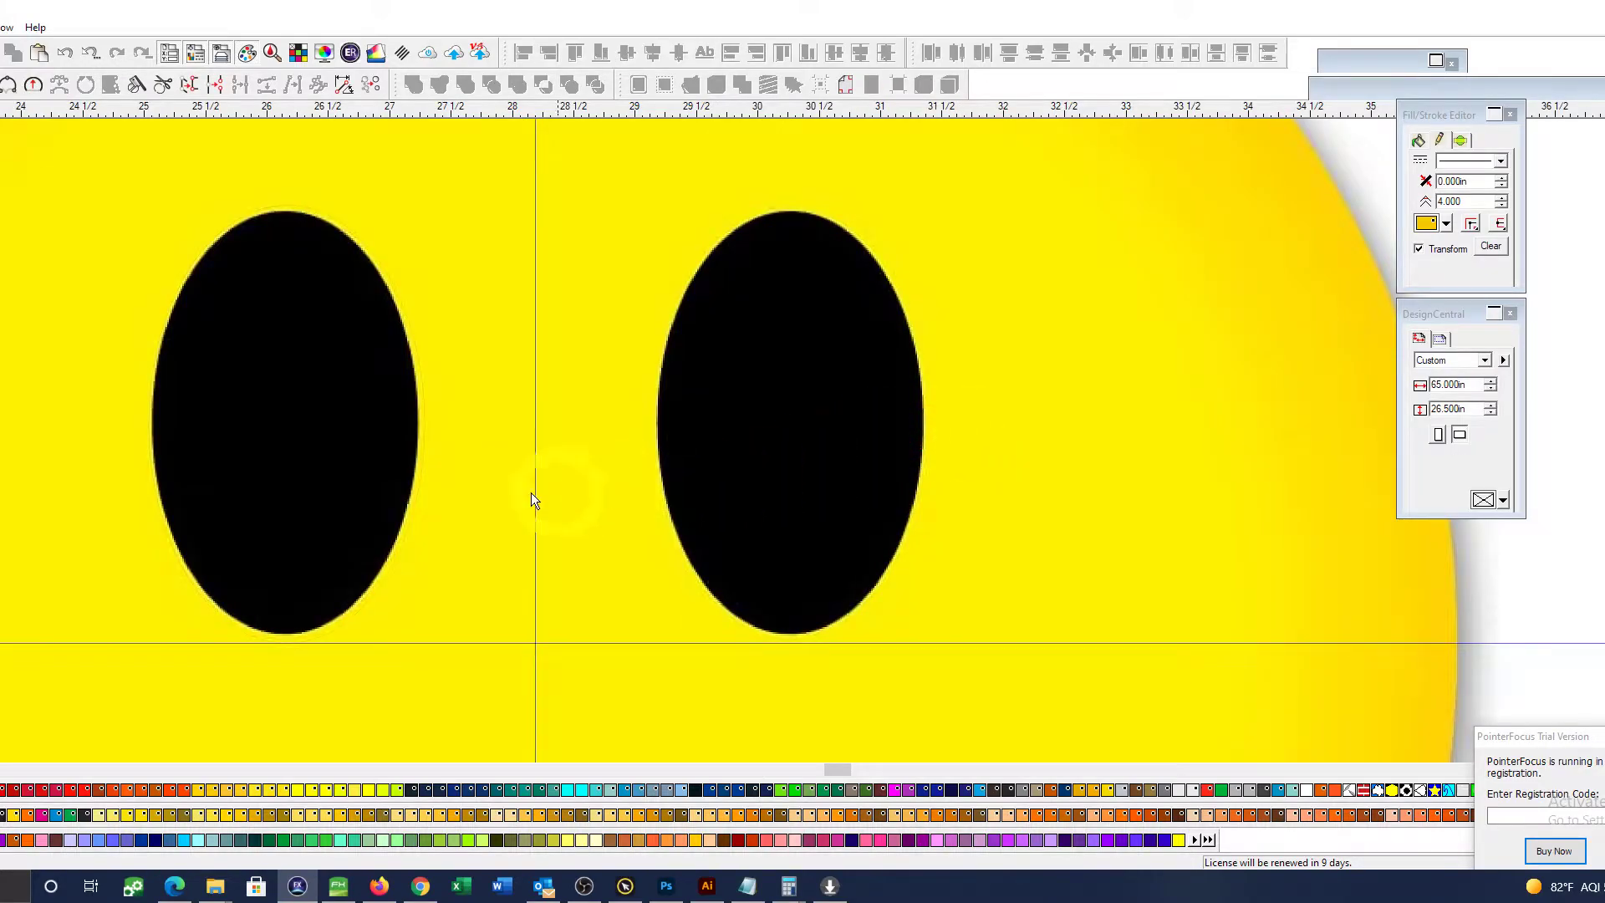
left_click(368, 600)
left_click_drag(286, 642, 279, 633)
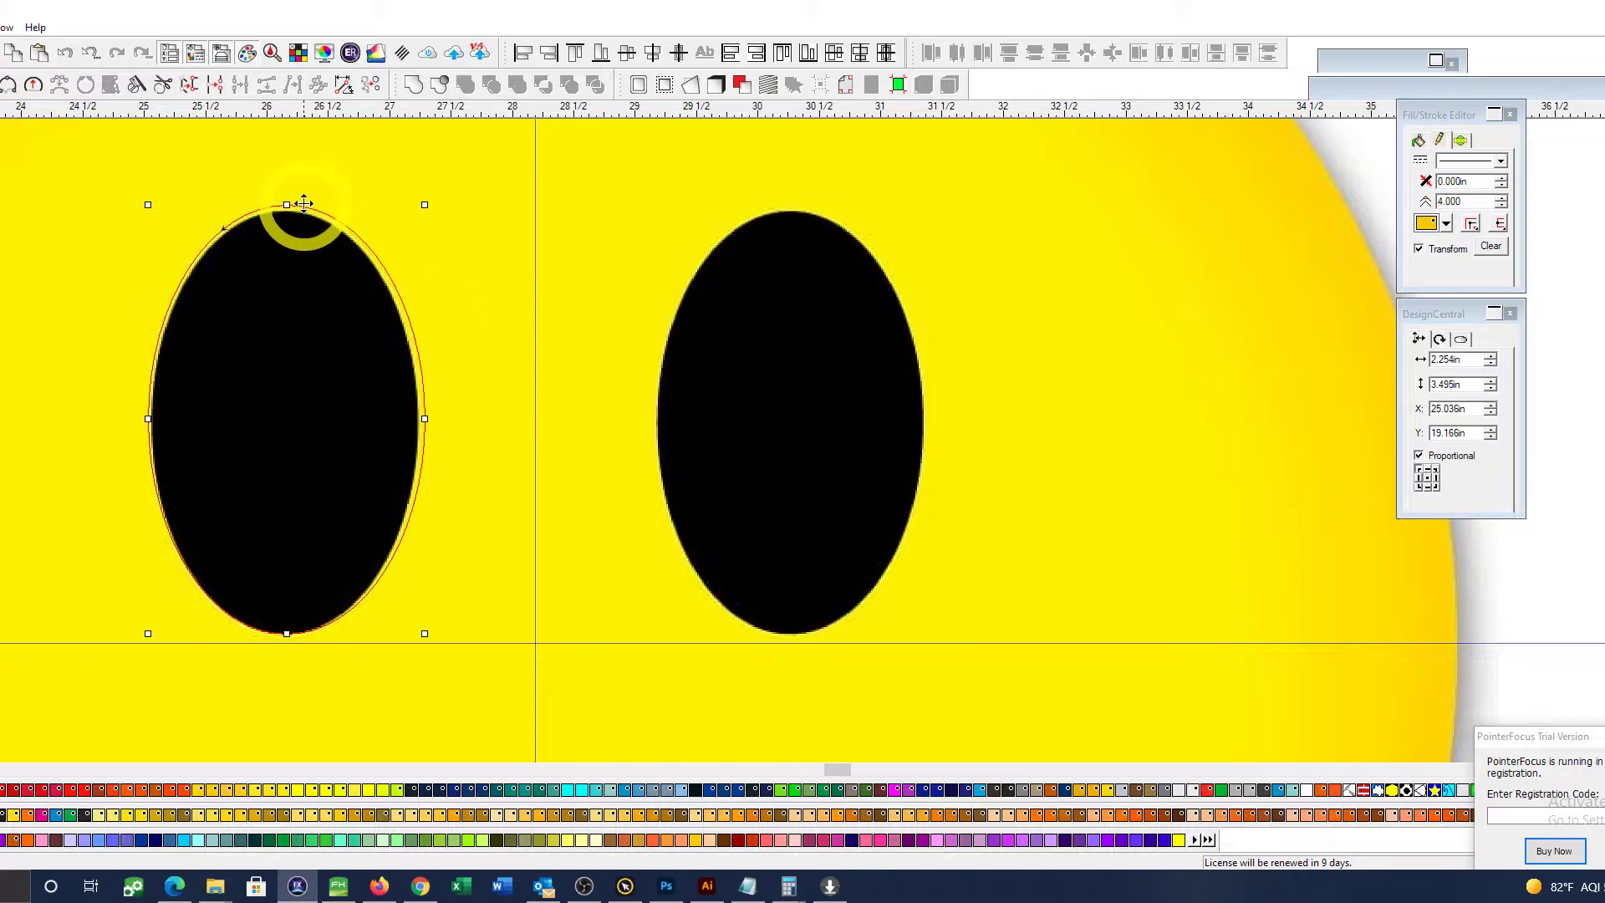
left_click_drag(286, 205, 287, 213)
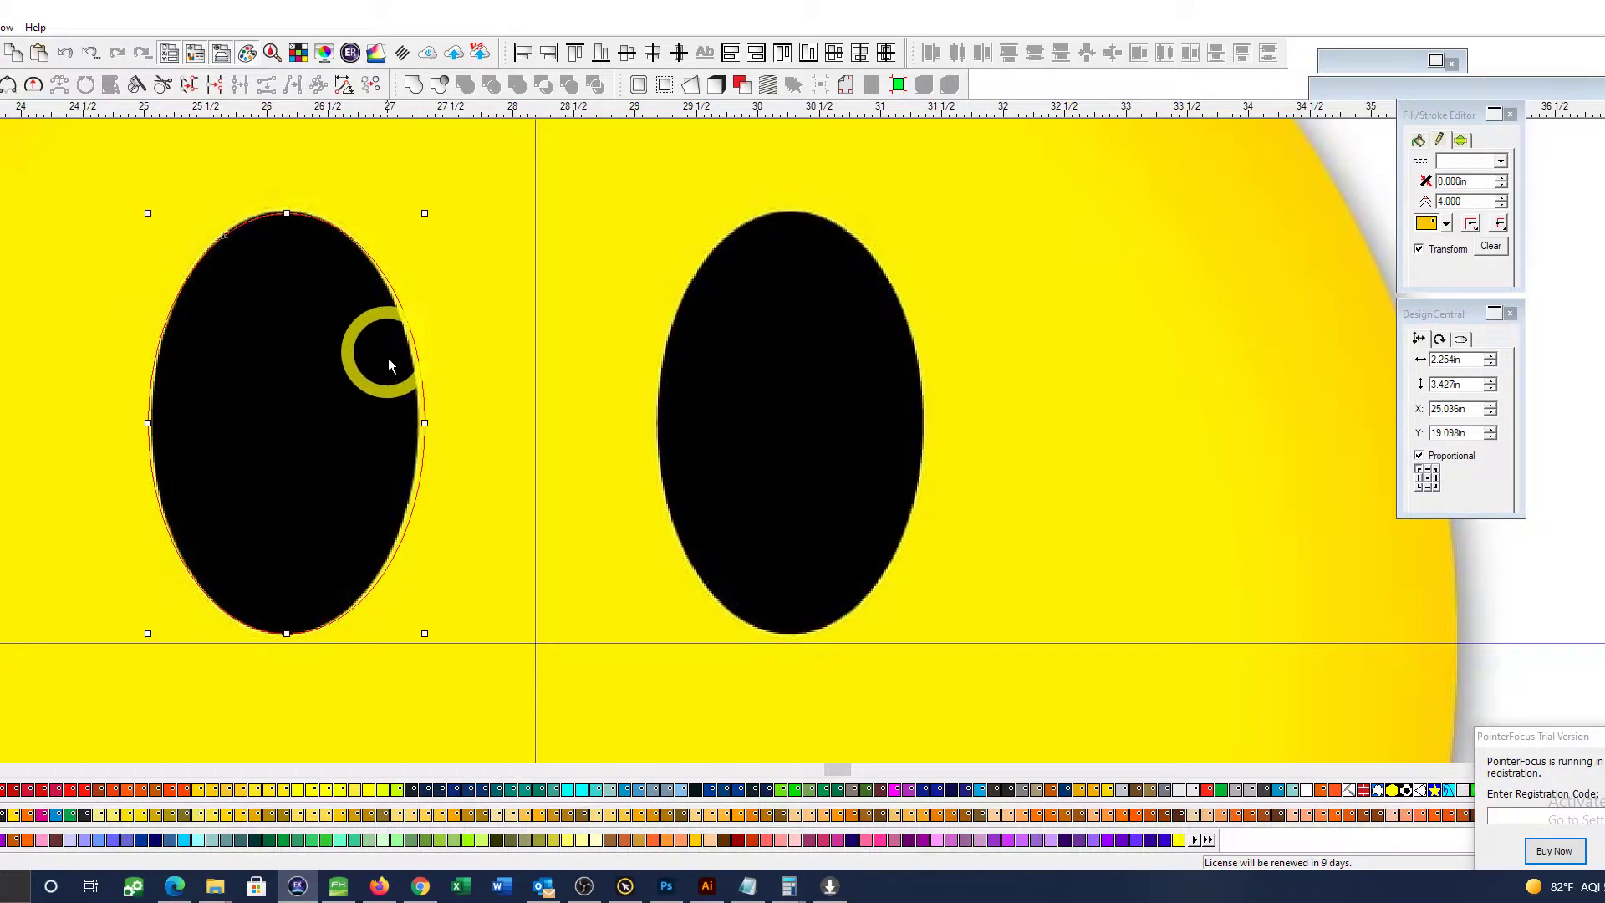
Step: Pull the ellipse's right edge in to the left eye's right side and adjust its top node to the eye's outline
left_click(425, 416)
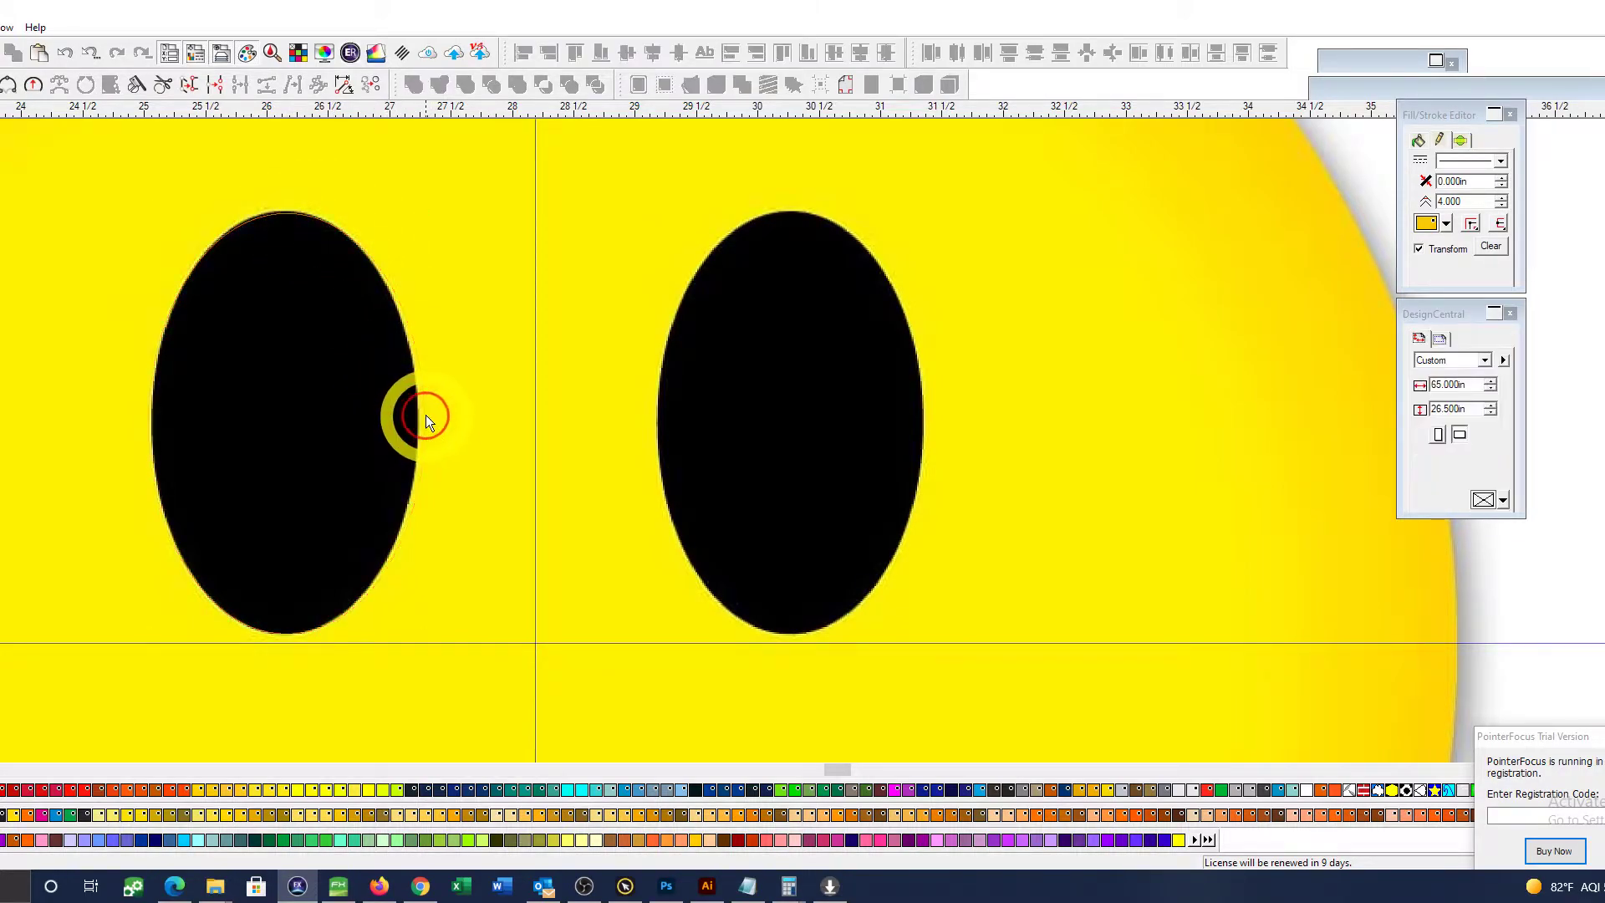
left_click(425, 416)
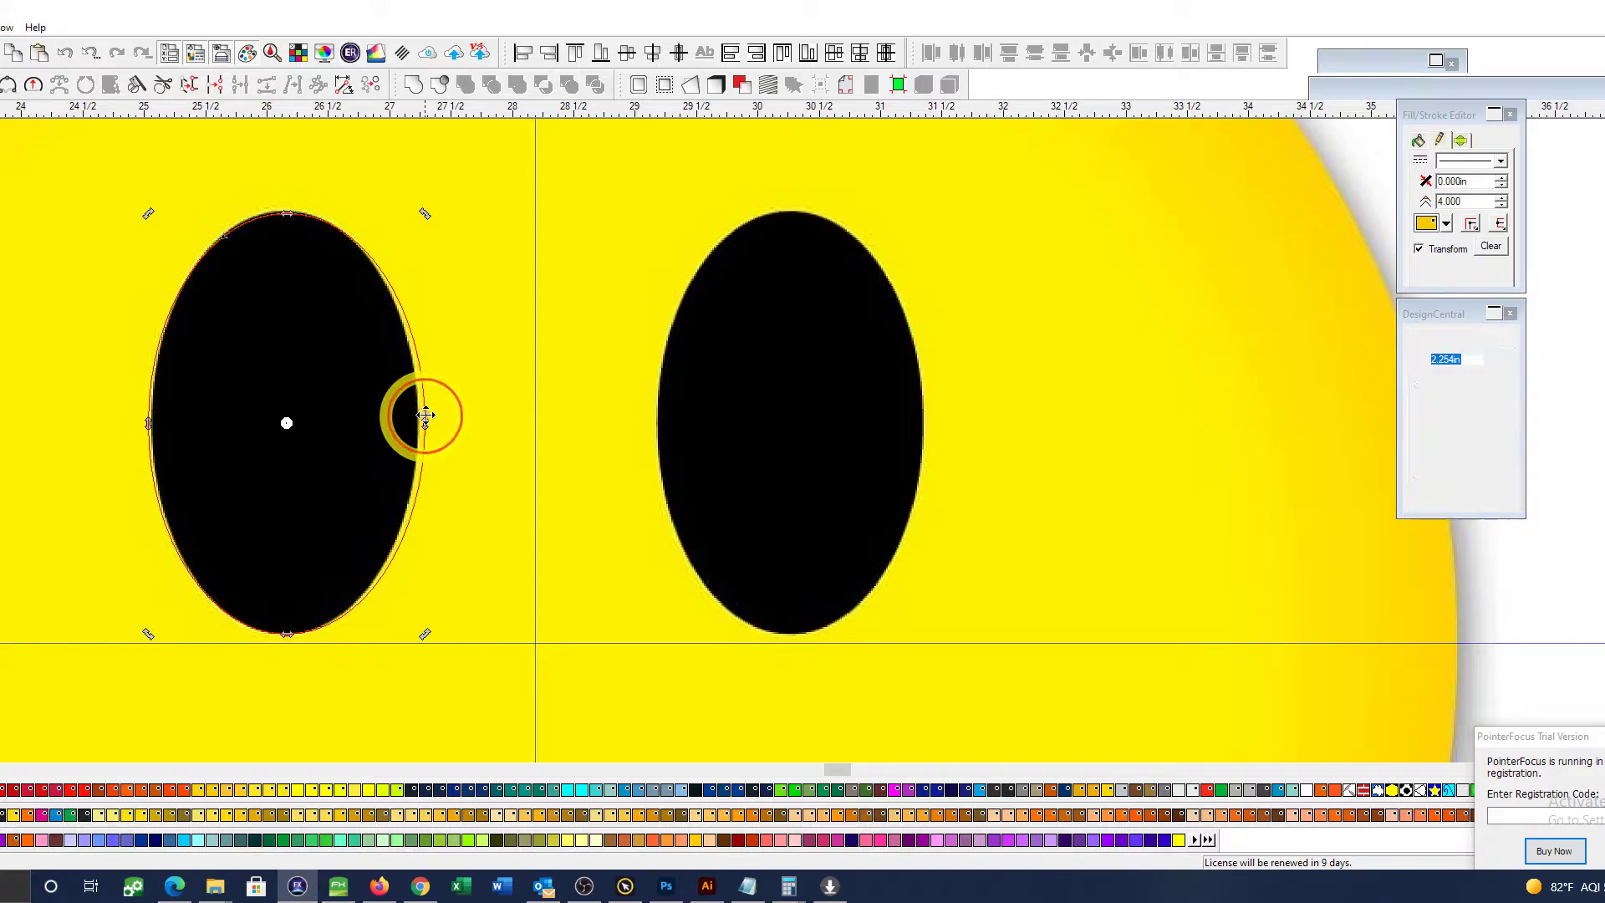
left_click_drag(425, 422, 417, 422)
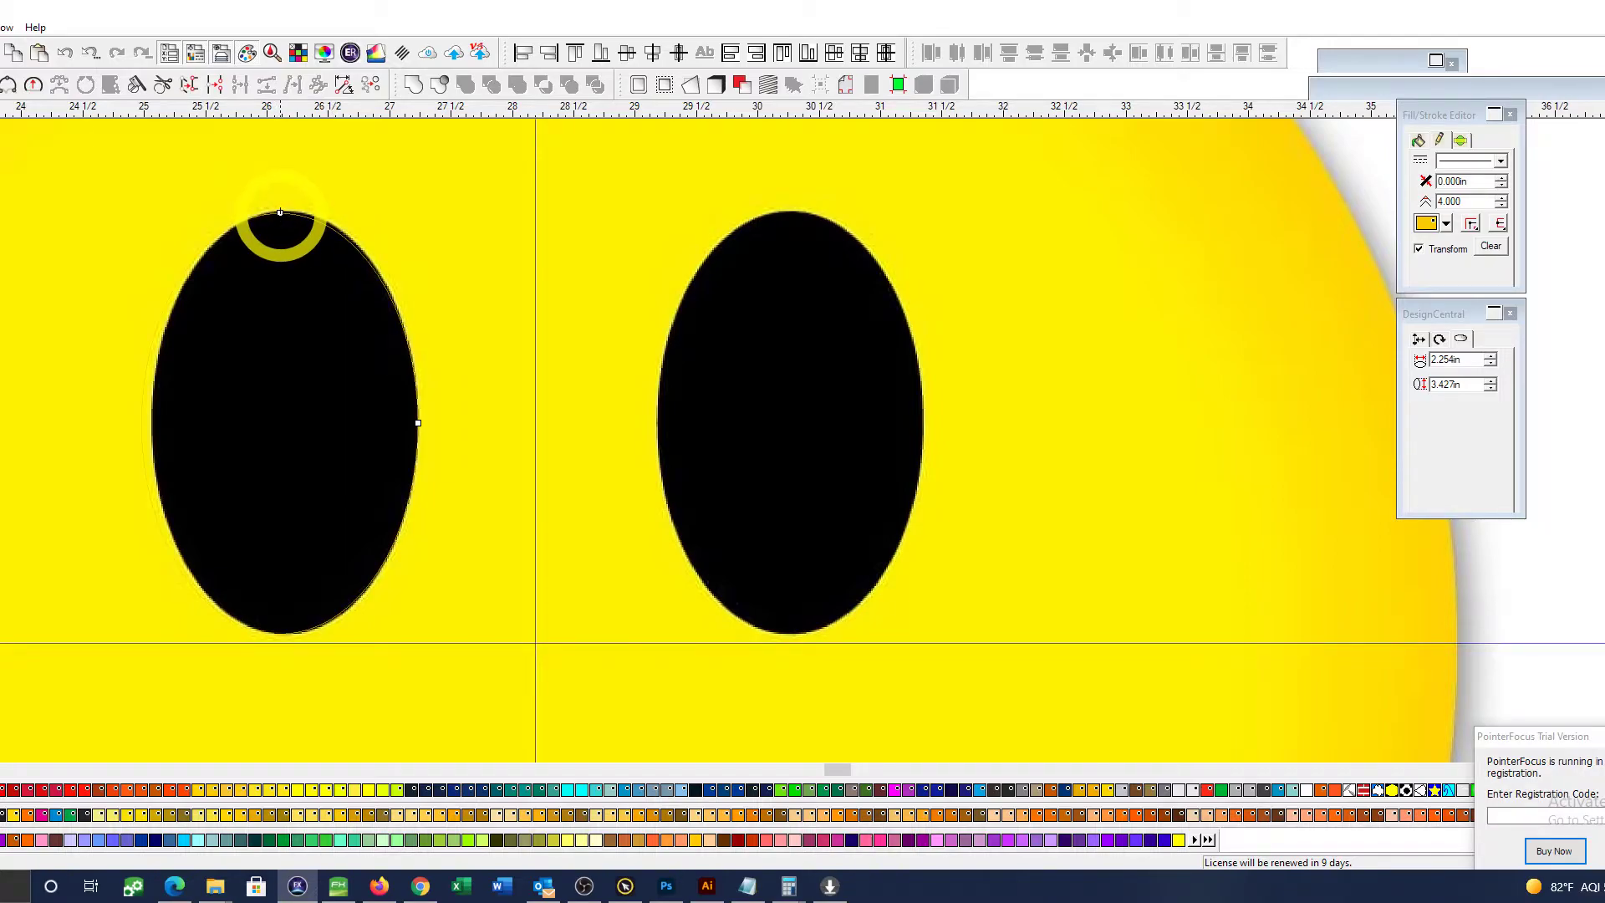
left_click_drag(280, 211, 284, 208)
left_click(1602, 851)
left_click(1572, 505)
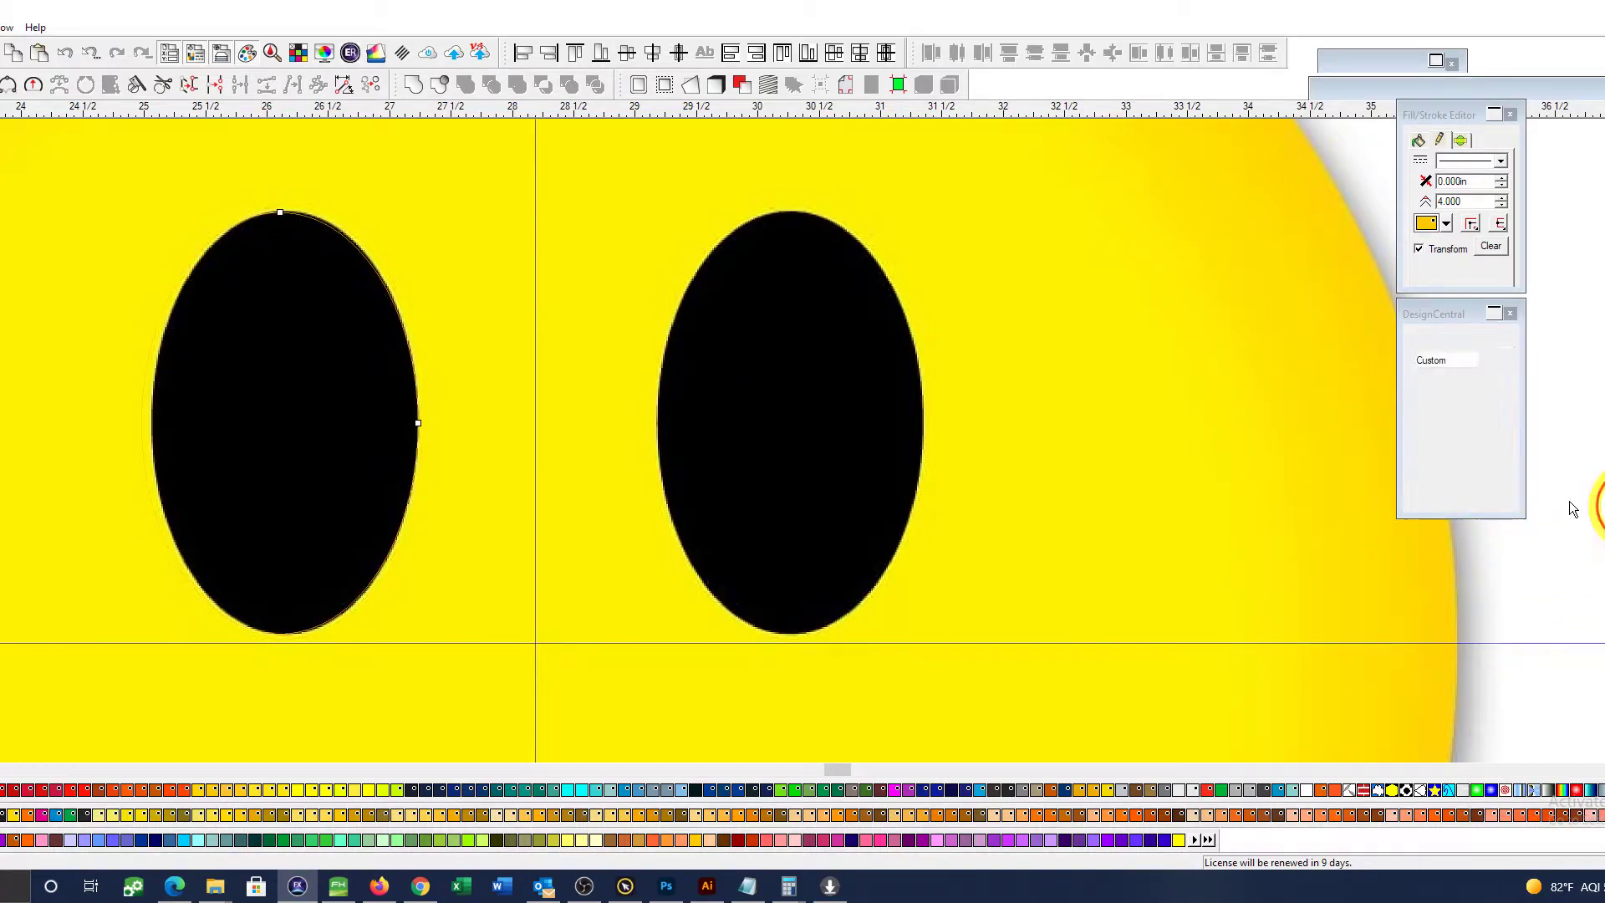
Step: Fine-tune the ellipse's left and upper edges to the left eye, about 2.19 by 3.45 in, and clear the selection
left_click(140, 414)
left_click_drag(150, 426, 149, 427)
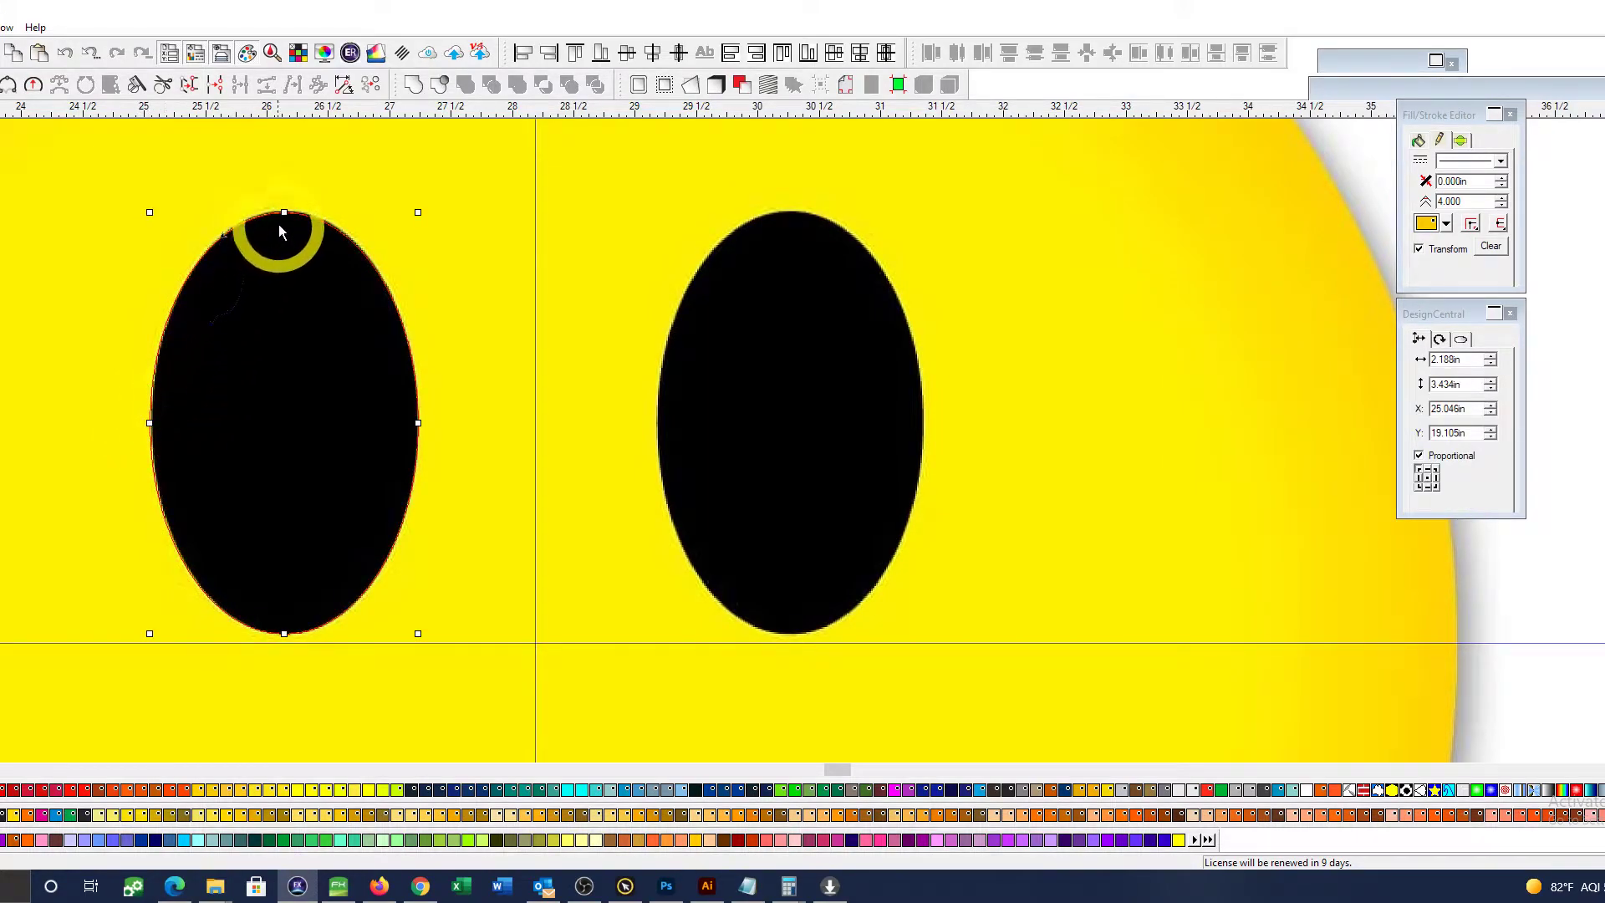
left_click_drag(282, 215, 284, 210)
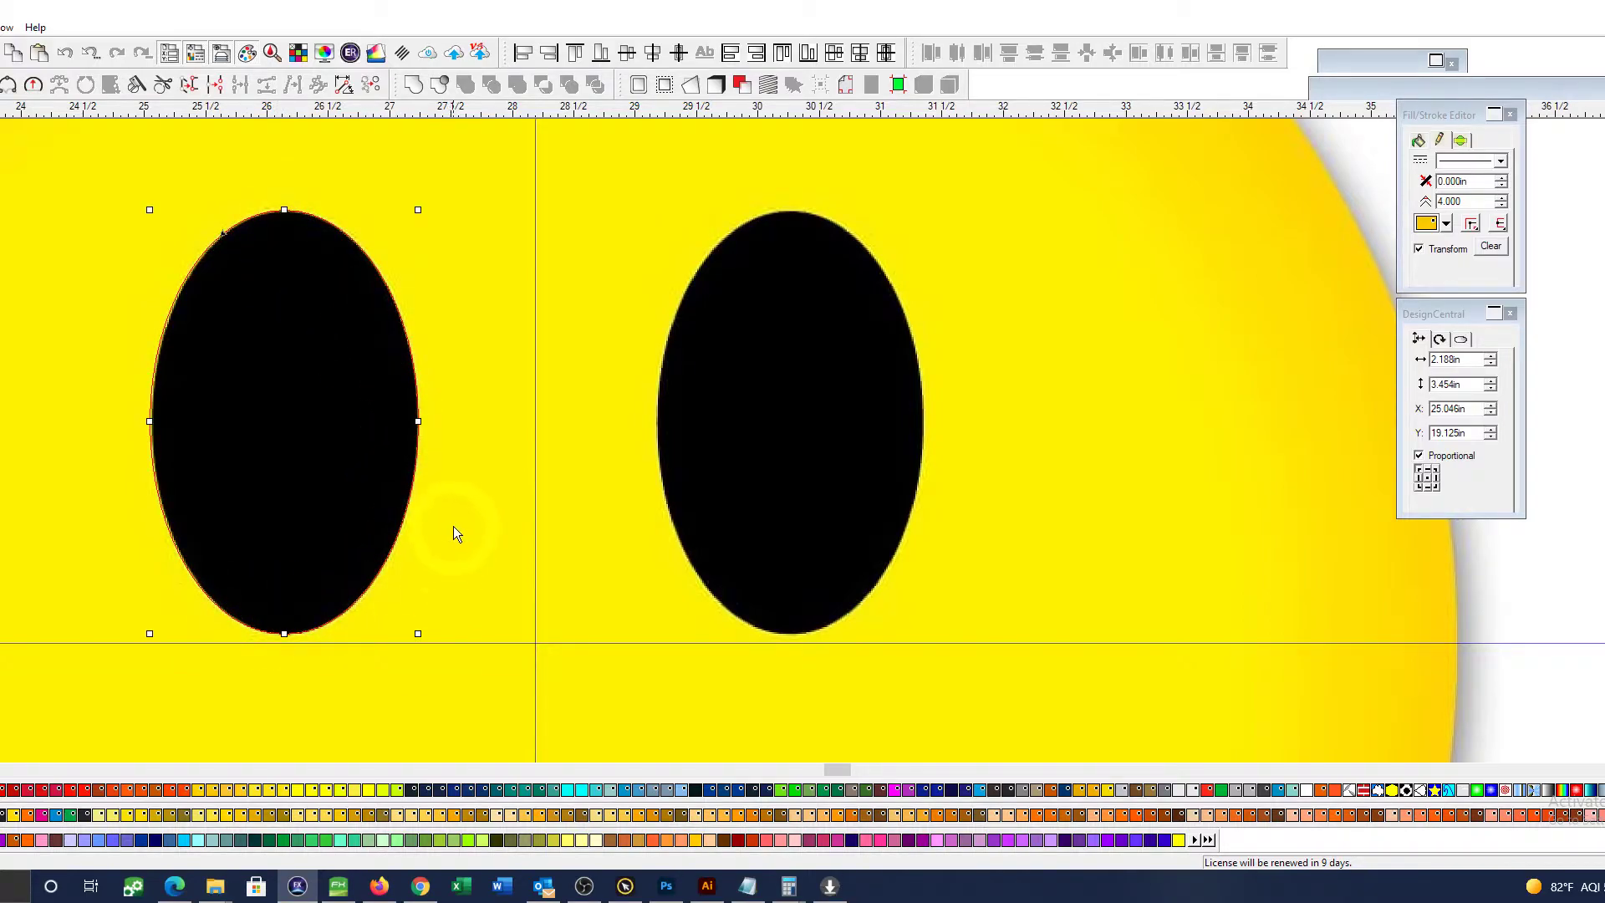
scroll(453, 525, "down", 4, "ctrl")
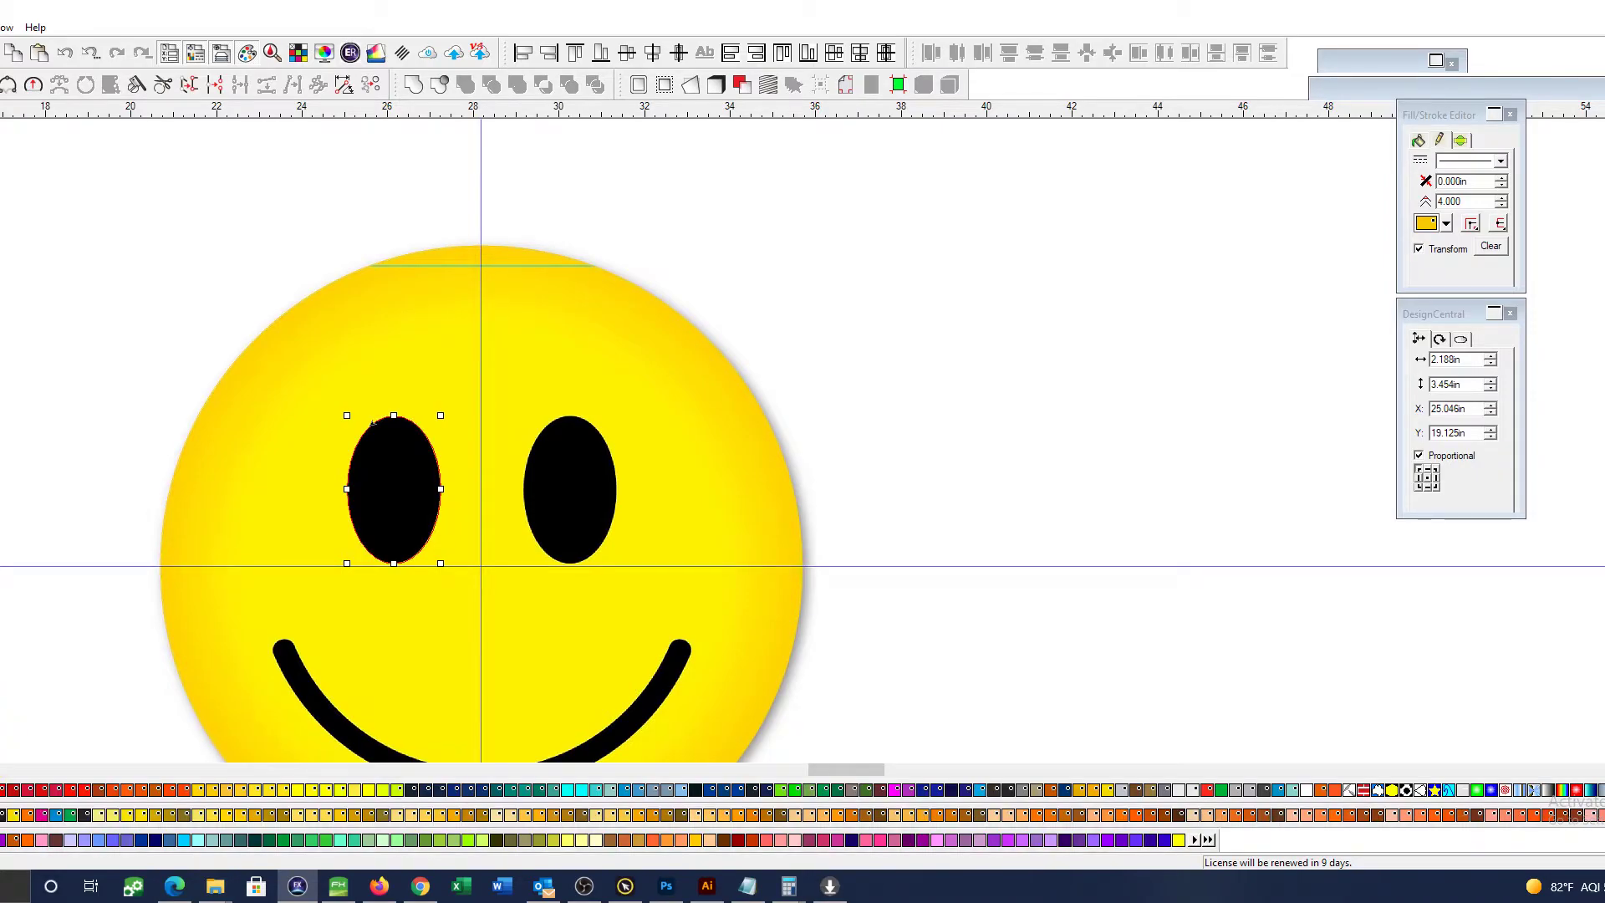
left_click(59, 383)
Step: Draw a centre-radius circle from the guide intersection through the middle of the mouth line, with a radius of about 5.05 in
scroll(55, 393, "down", 5, "ctrl")
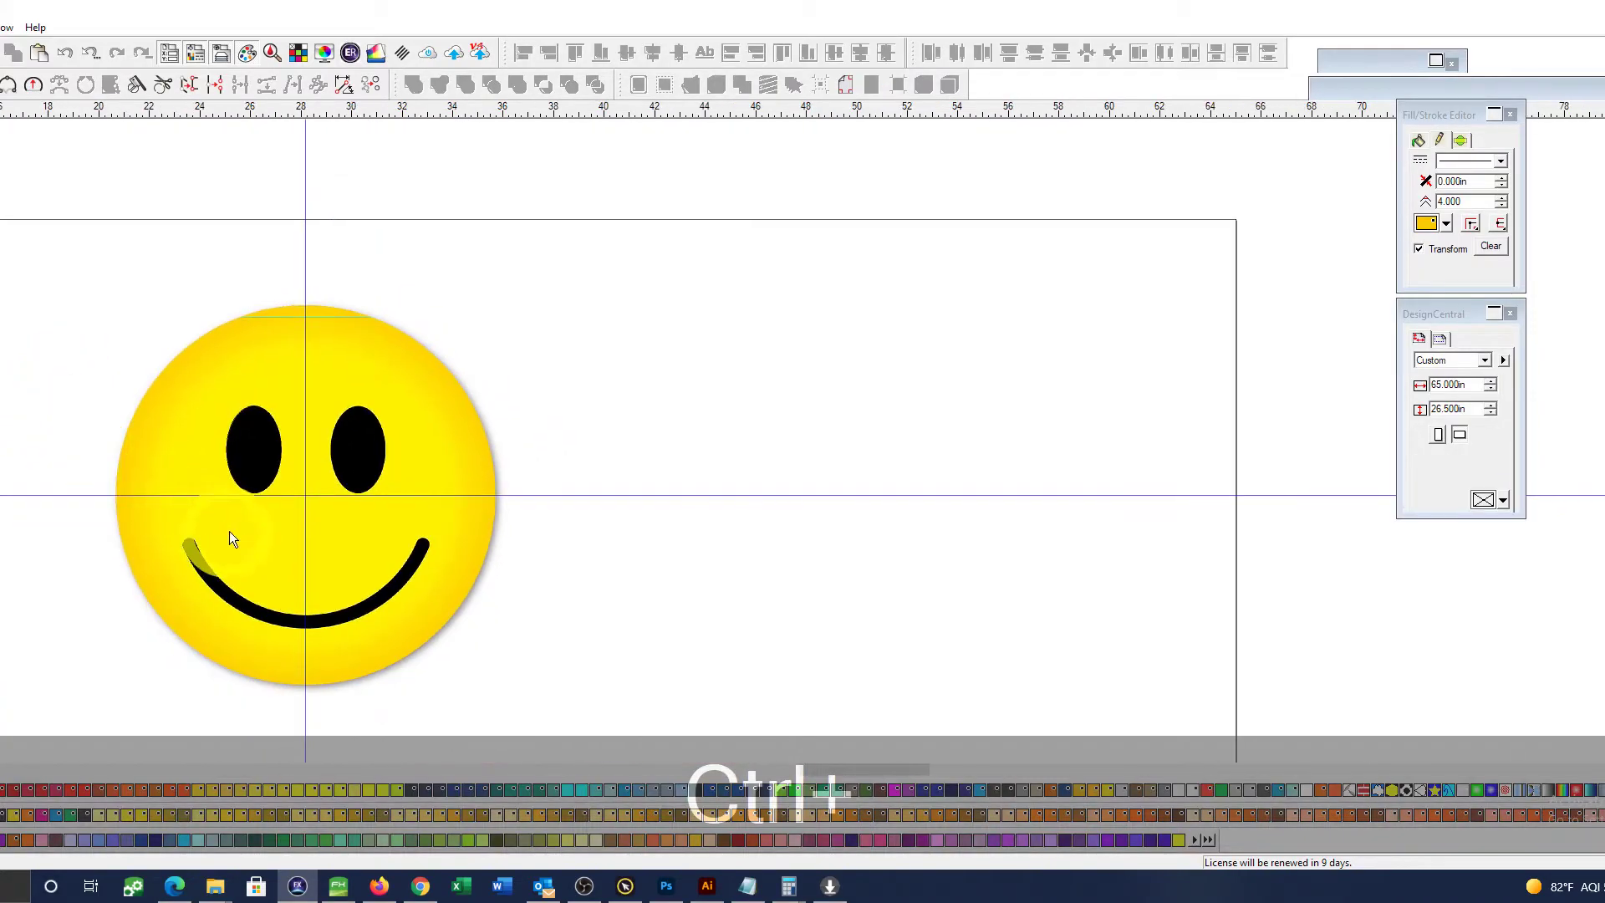
scroll(679, 535, "up", 1, "ctrl+shift")
scroll(679, 534, "up", 2, "ctrl+shift")
key("z")
left_click_drag(224, 299, 1104, 729)
key("space")
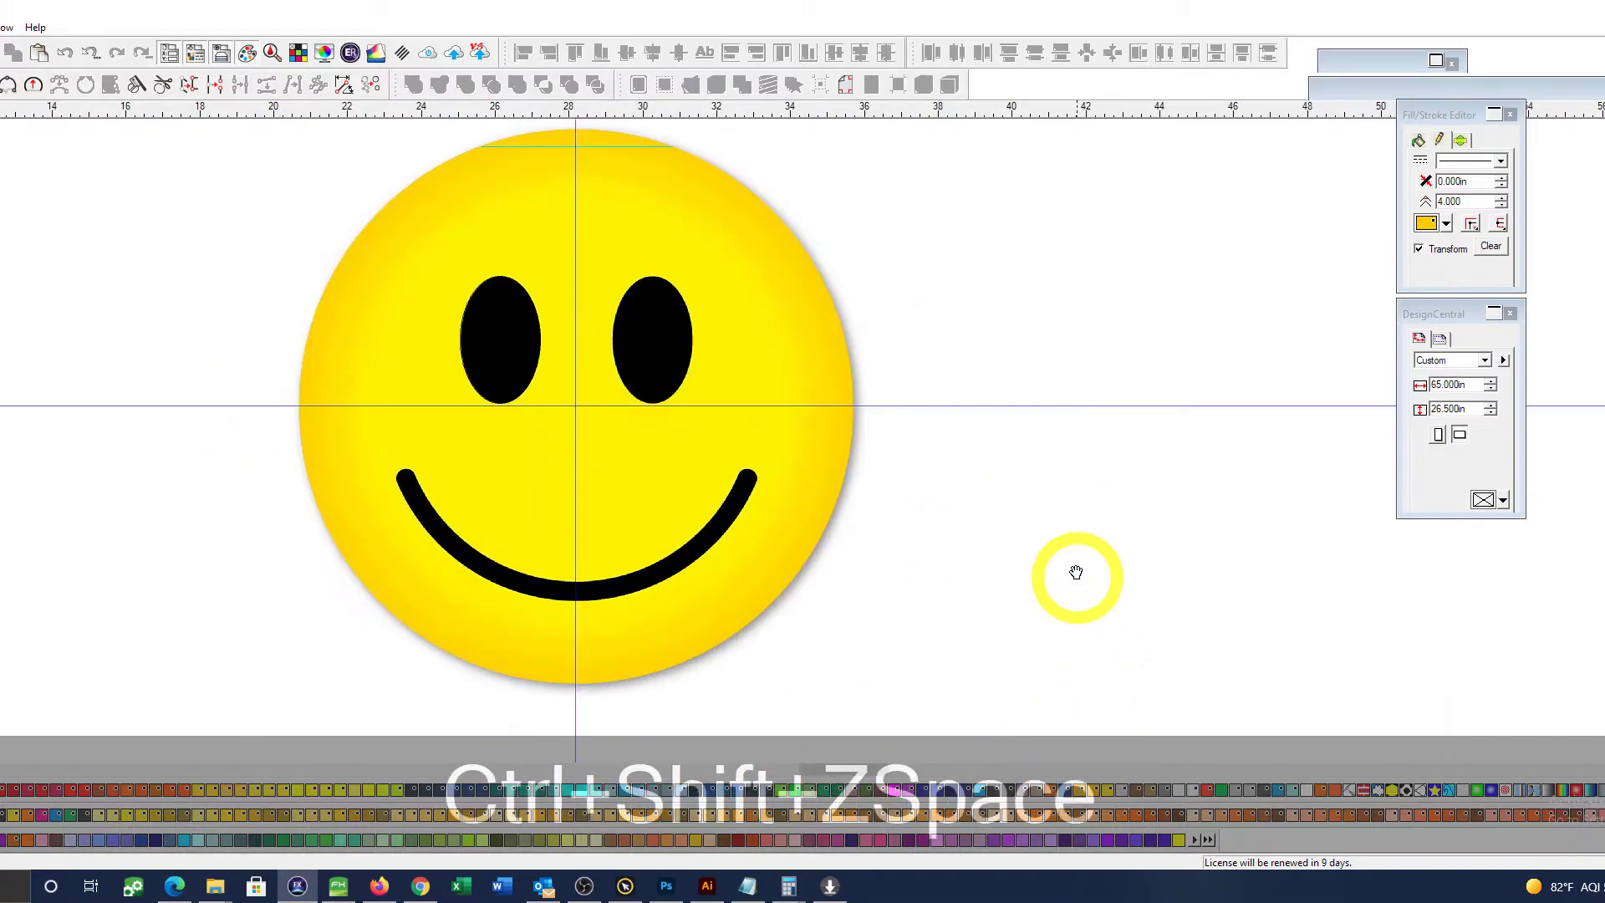
left_click_drag(1076, 574, 963, 537)
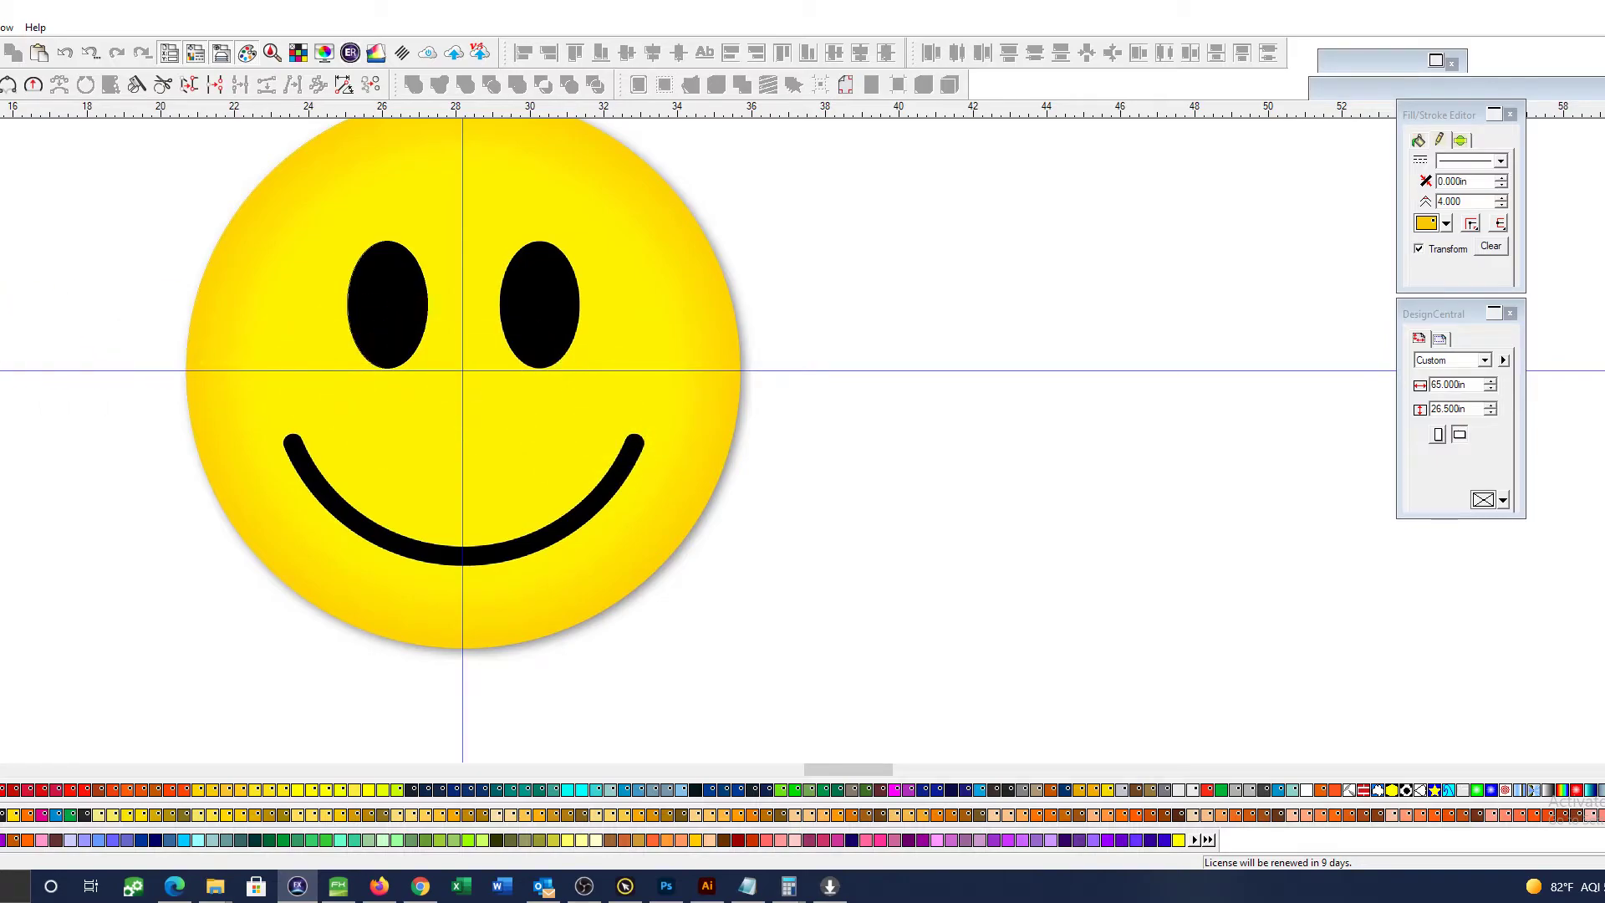
left_click(2, 359)
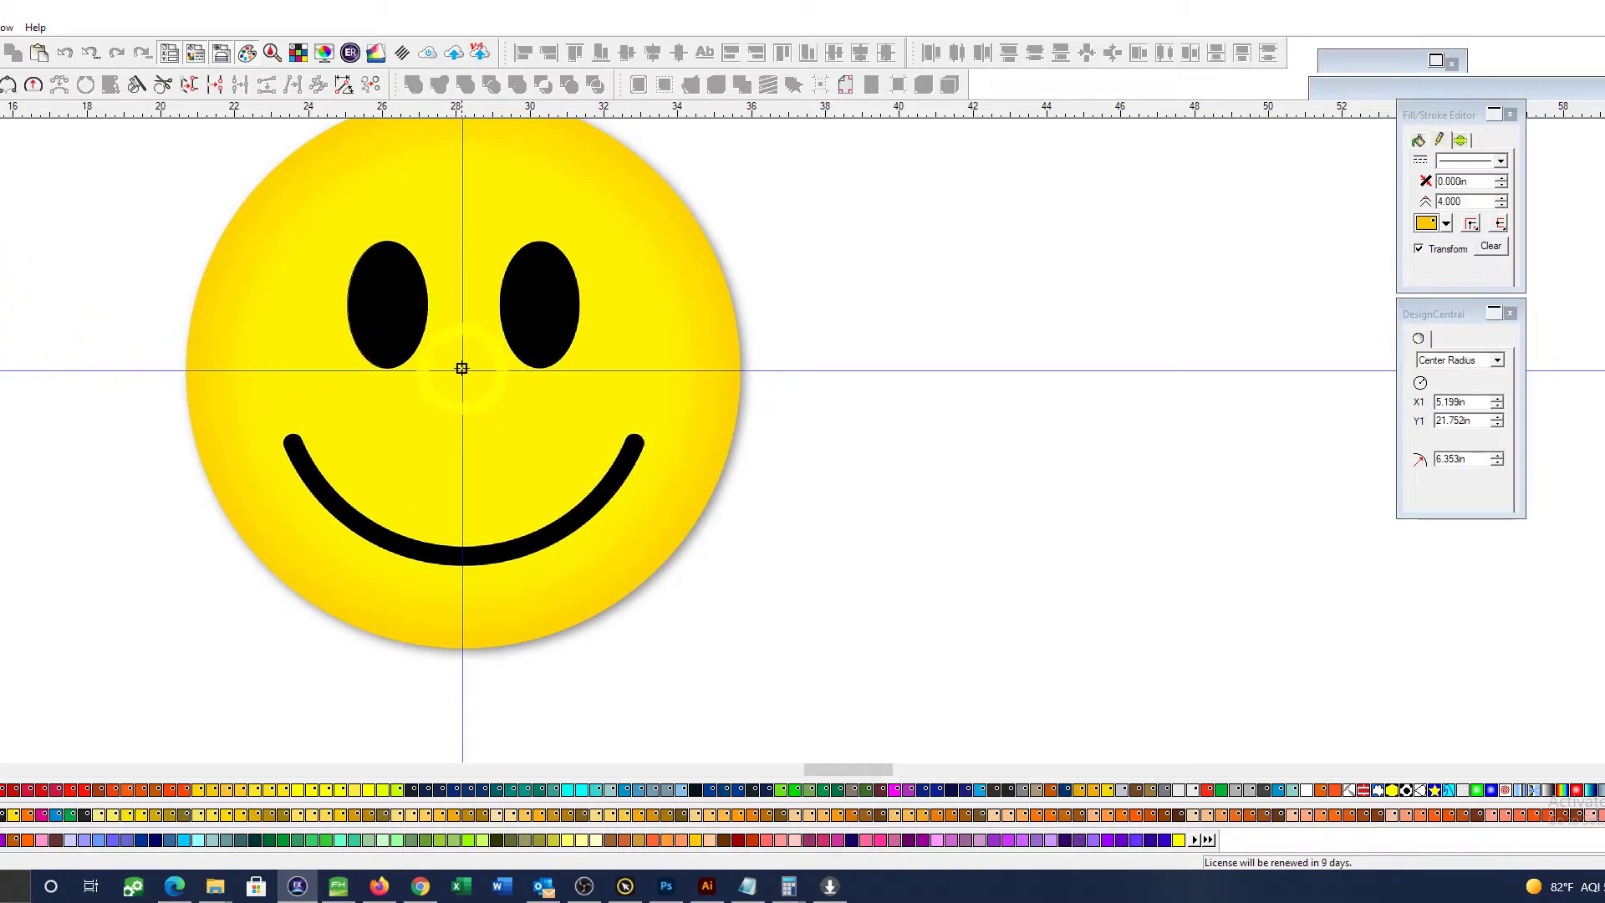
left_click(462, 370)
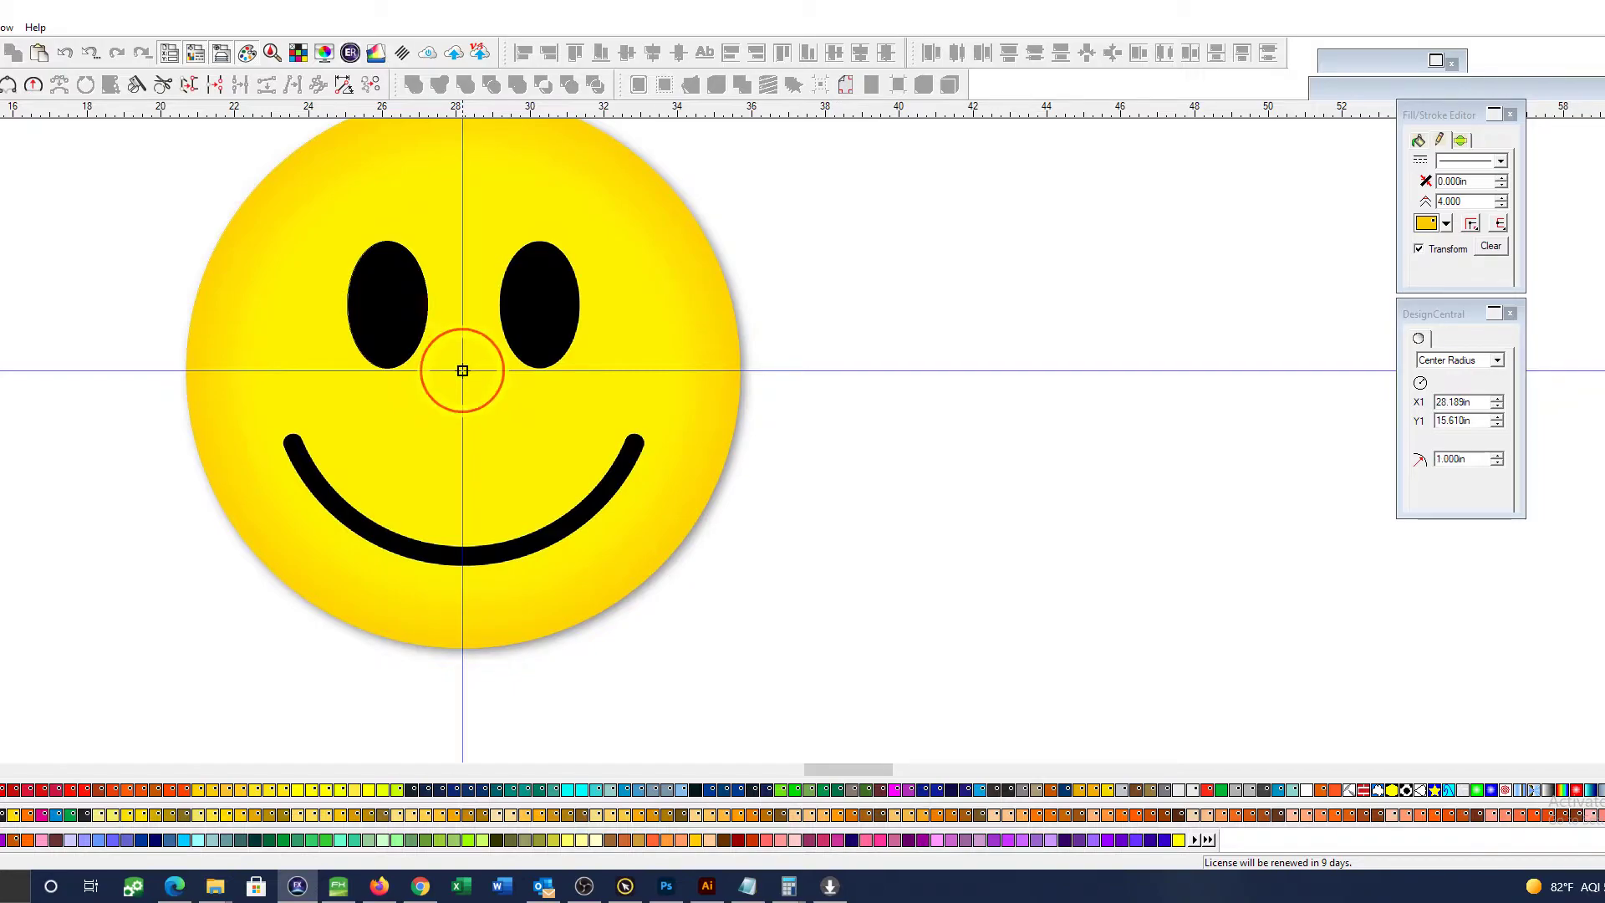
left_click(551, 530)
left_click_drag(552, 530, 554, 533)
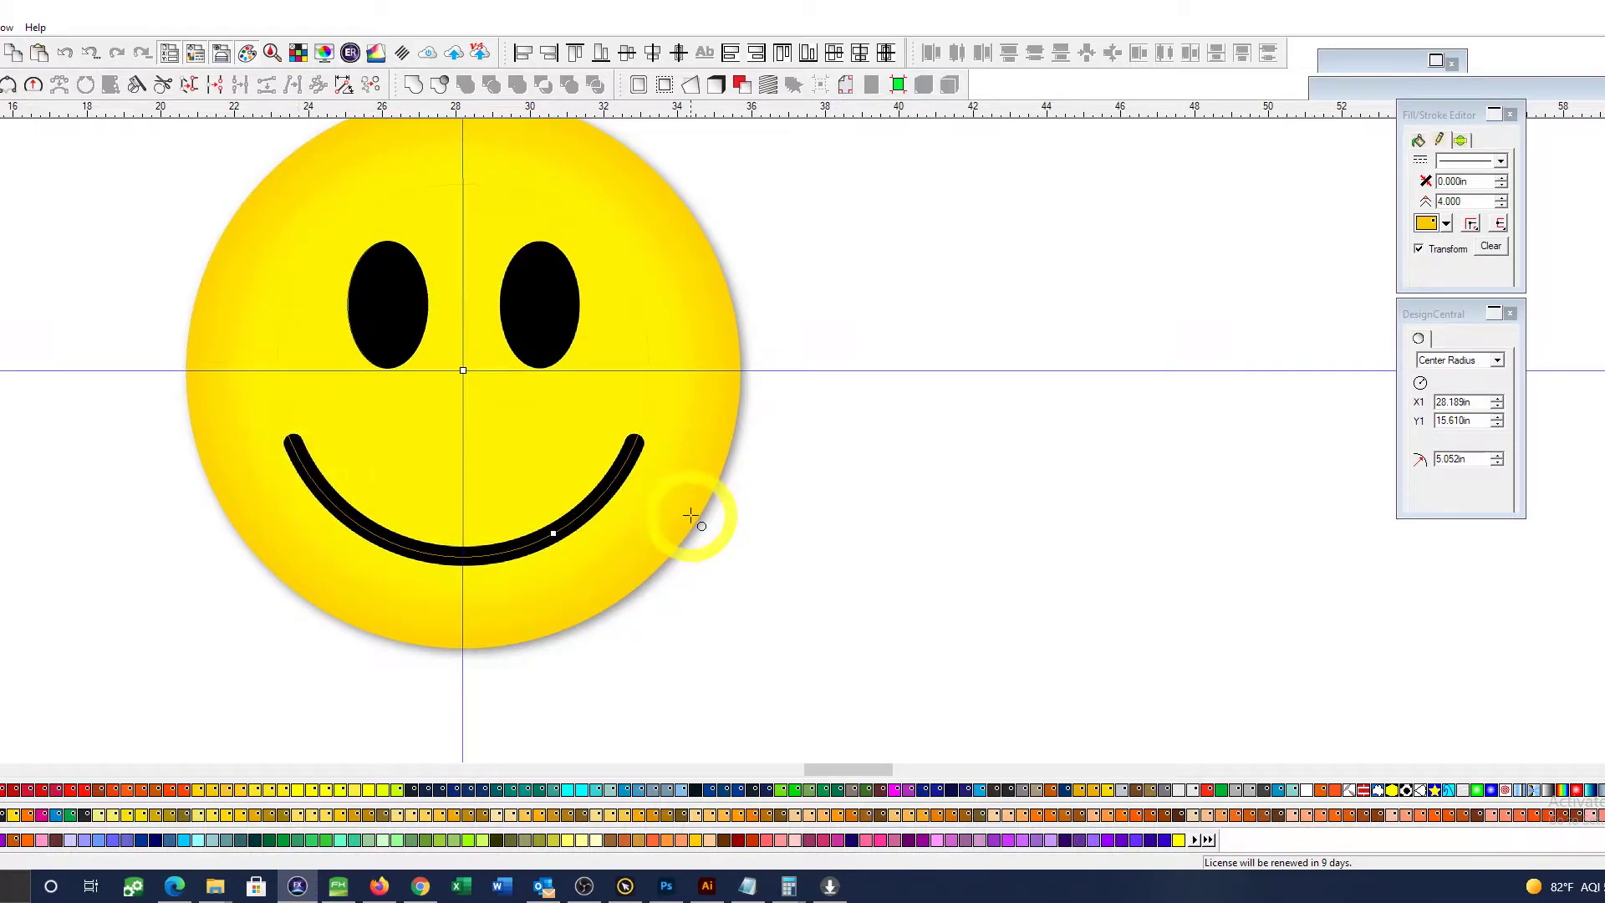
Step: Give the mouth circle a 0.1 in stroke in Aqua
scroll(502, 490, "up", 2)
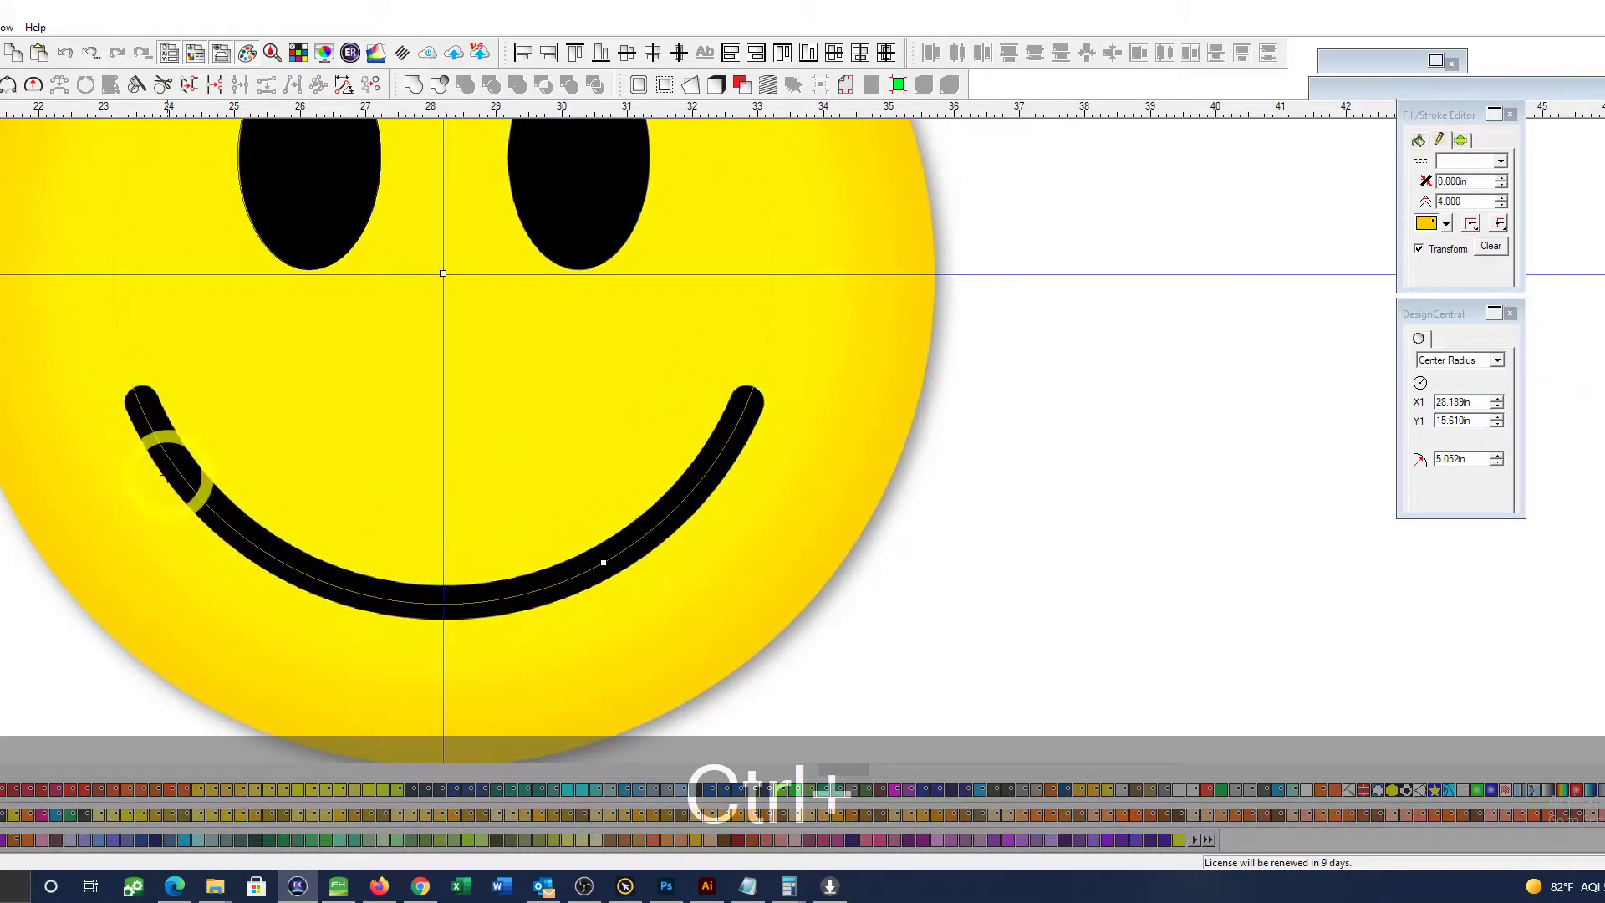
scroll(159, 479, "up", 1)
scroll(159, 478, "down", 2)
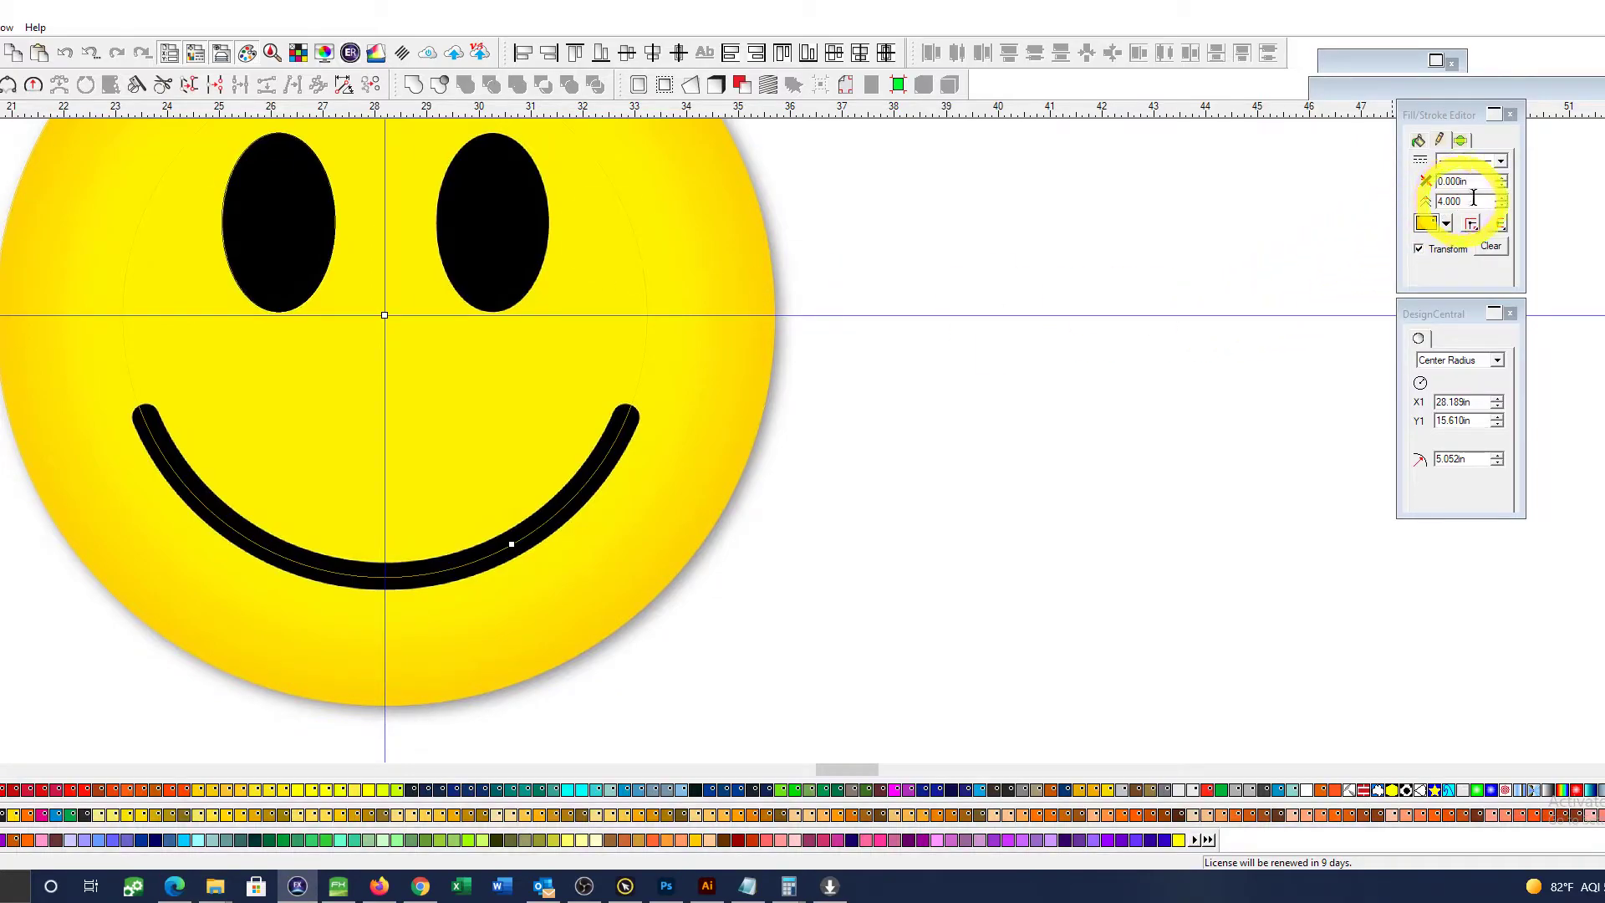
left_click(1502, 178)
left_click(1446, 223)
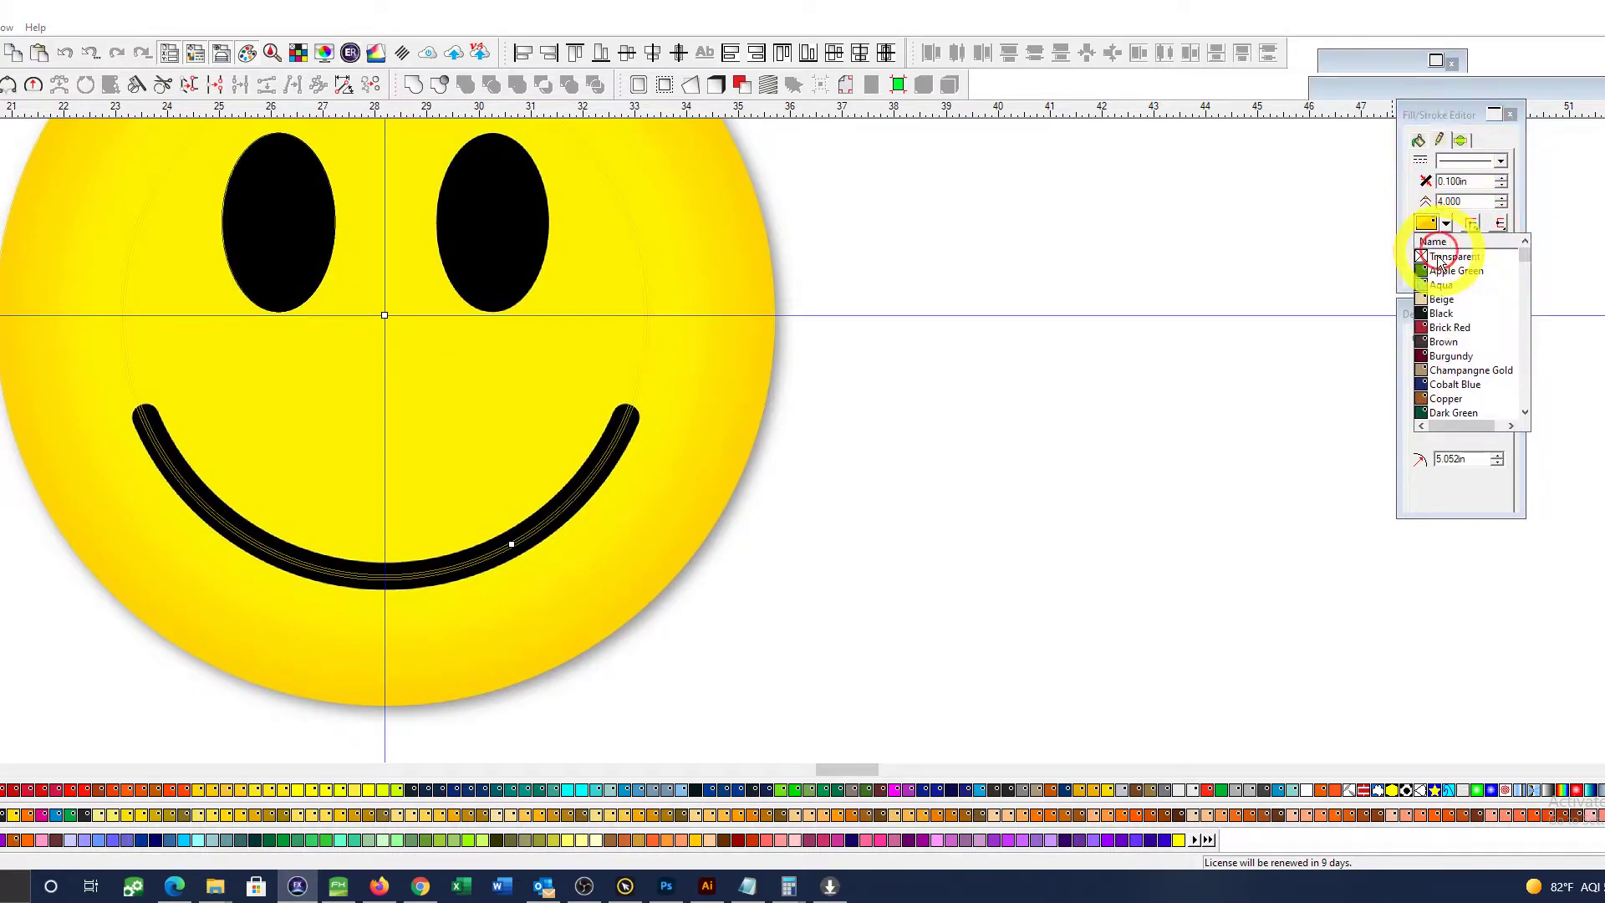
left_click(1440, 287)
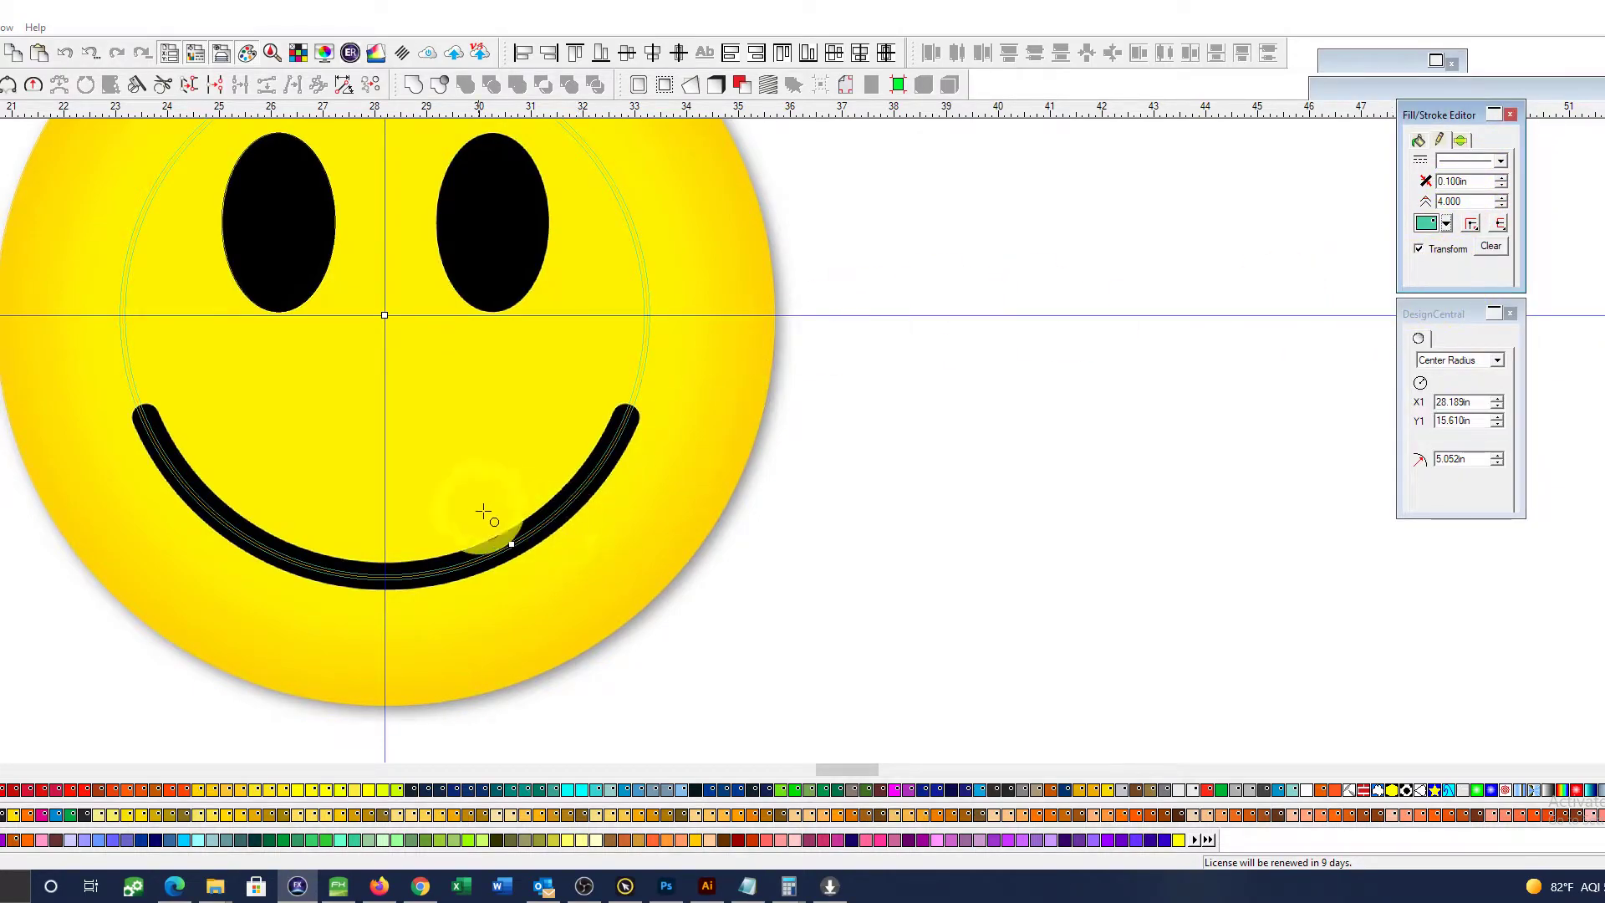
Step: Increase the mouth circle's stroke width to 0.5 in
left_click(1501, 178)
left_click(1501, 179)
left_click(1501, 179)
left_click(1502, 178)
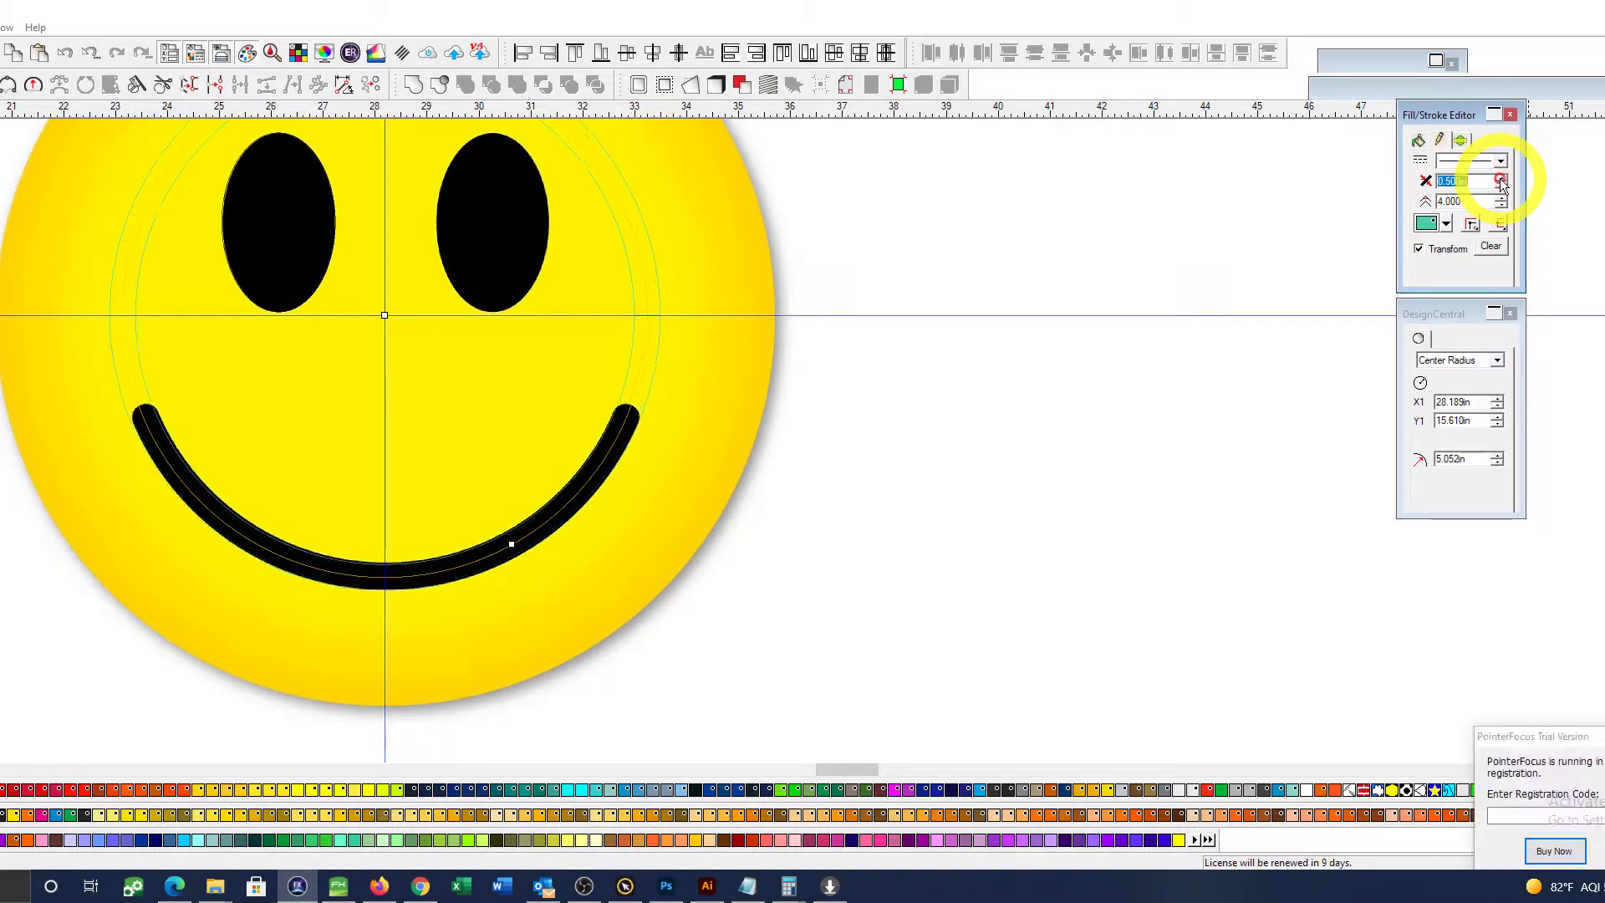
Step: Set the mouth circle's radius to 5 in
scroll(530, 527, "up", 4, "ctrl")
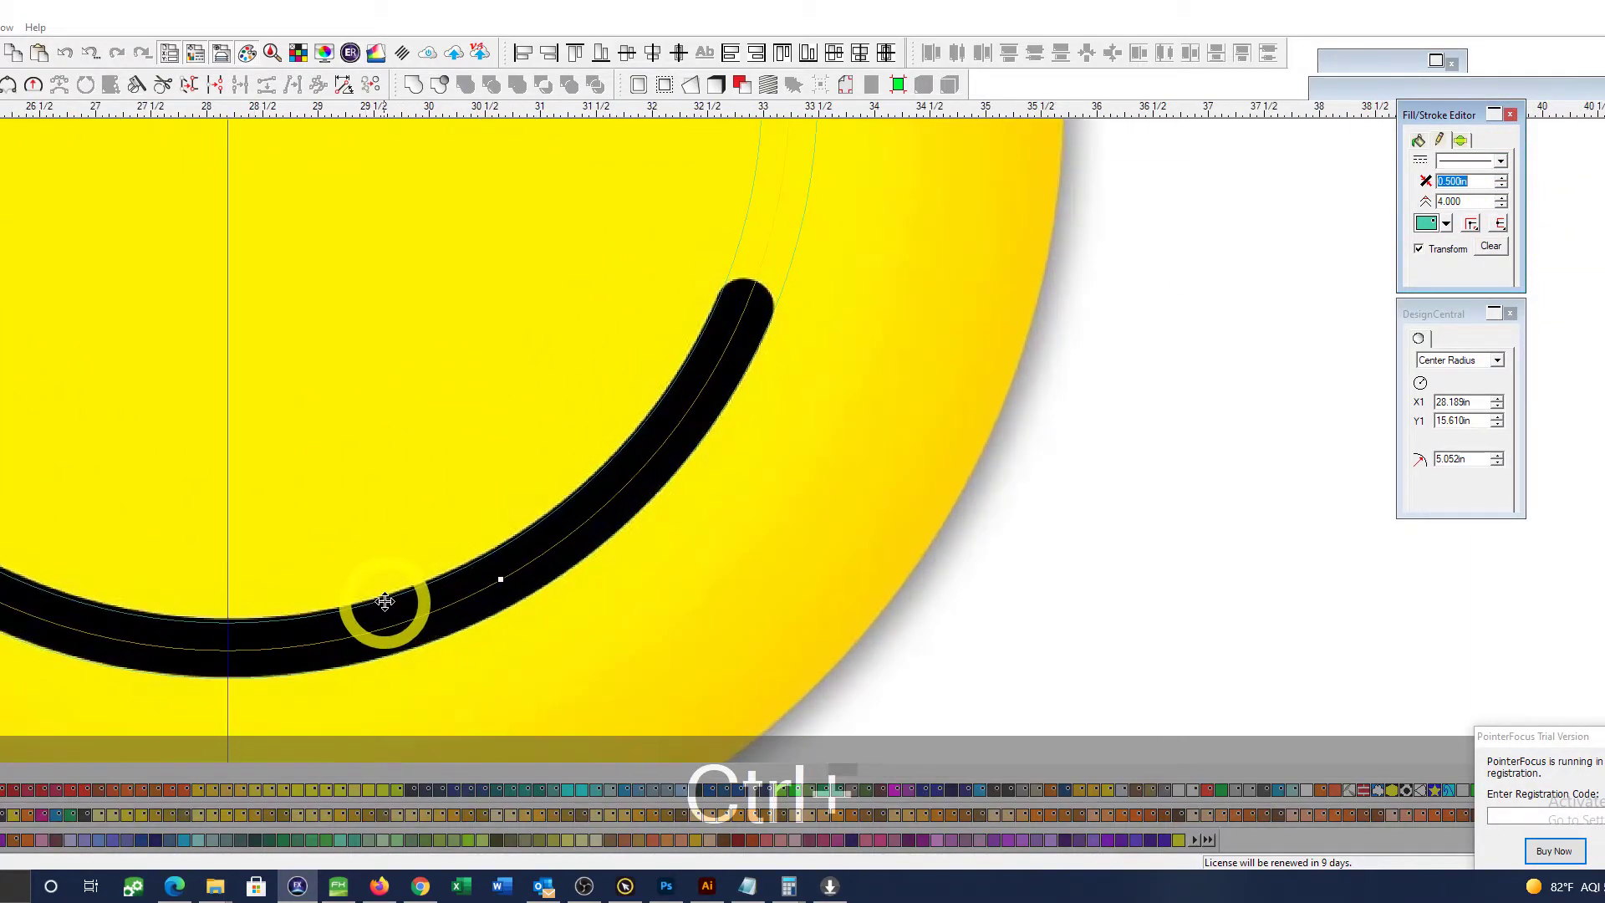
scroll(384, 602, "left", 3, "ctrl+shift")
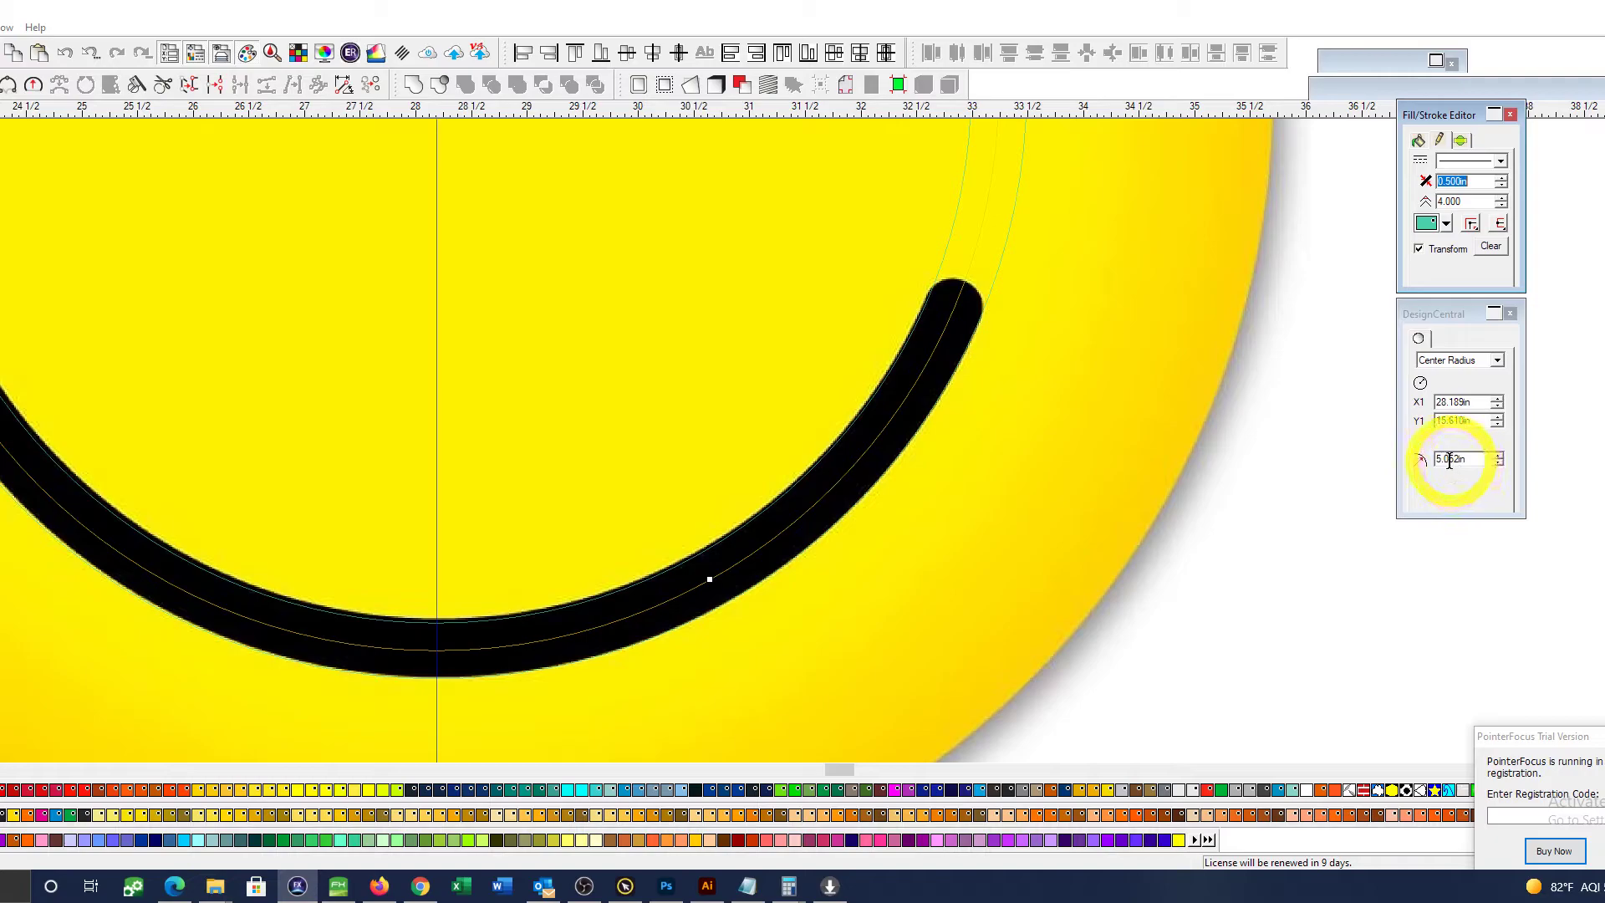
left_click(1496, 462)
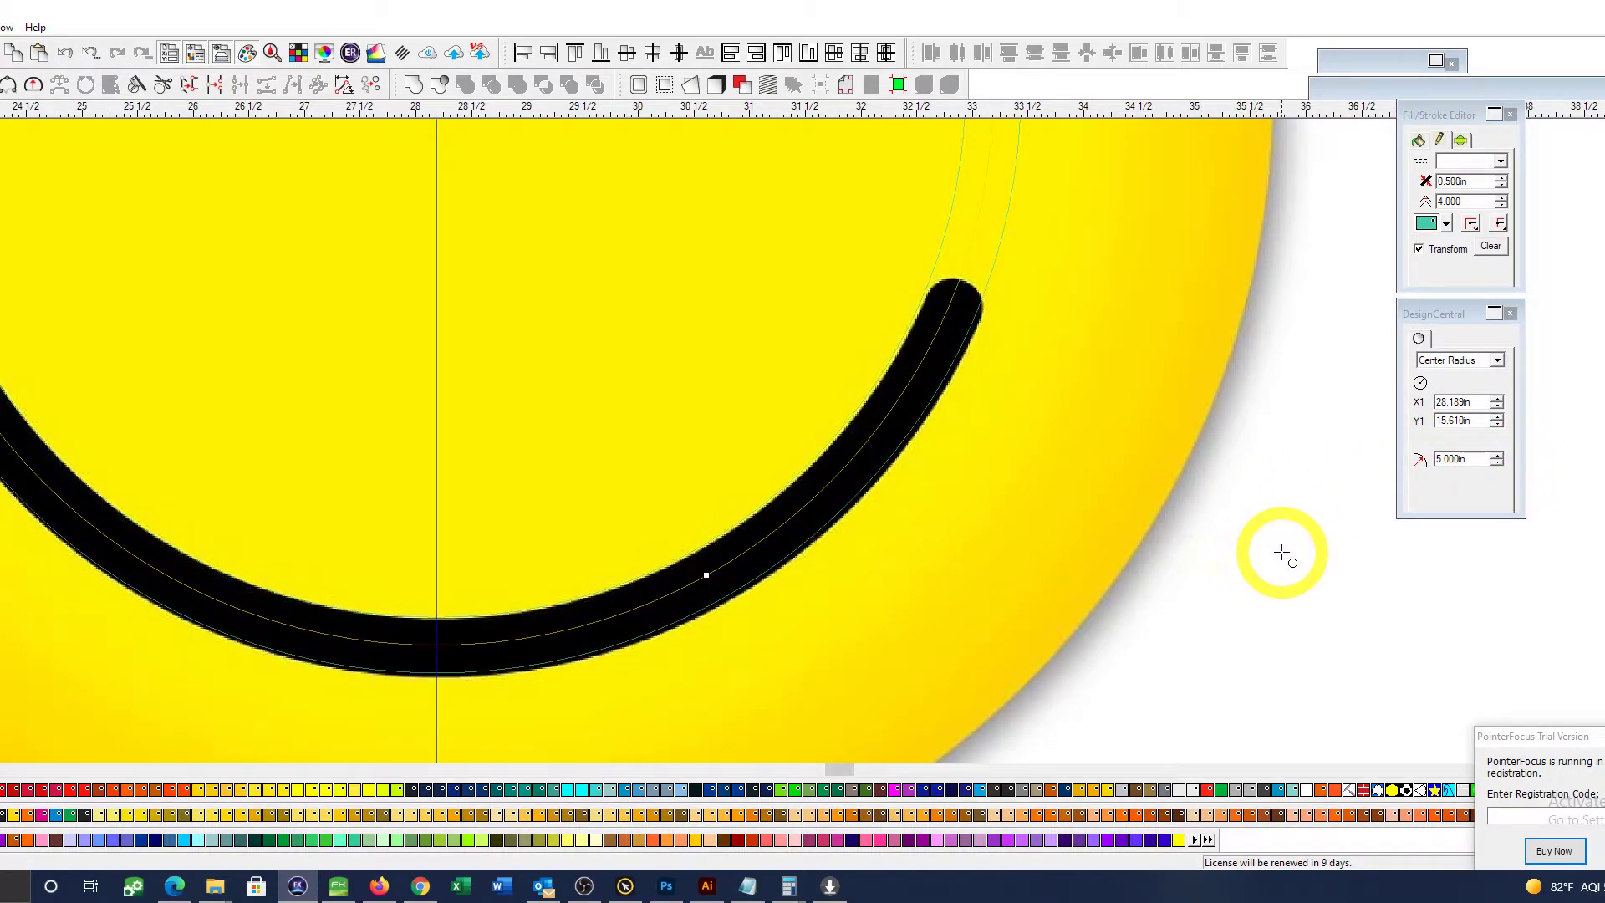
Step: Select the face circle together with the mouth circle and align their centres
scroll(348, 263, "down", 5)
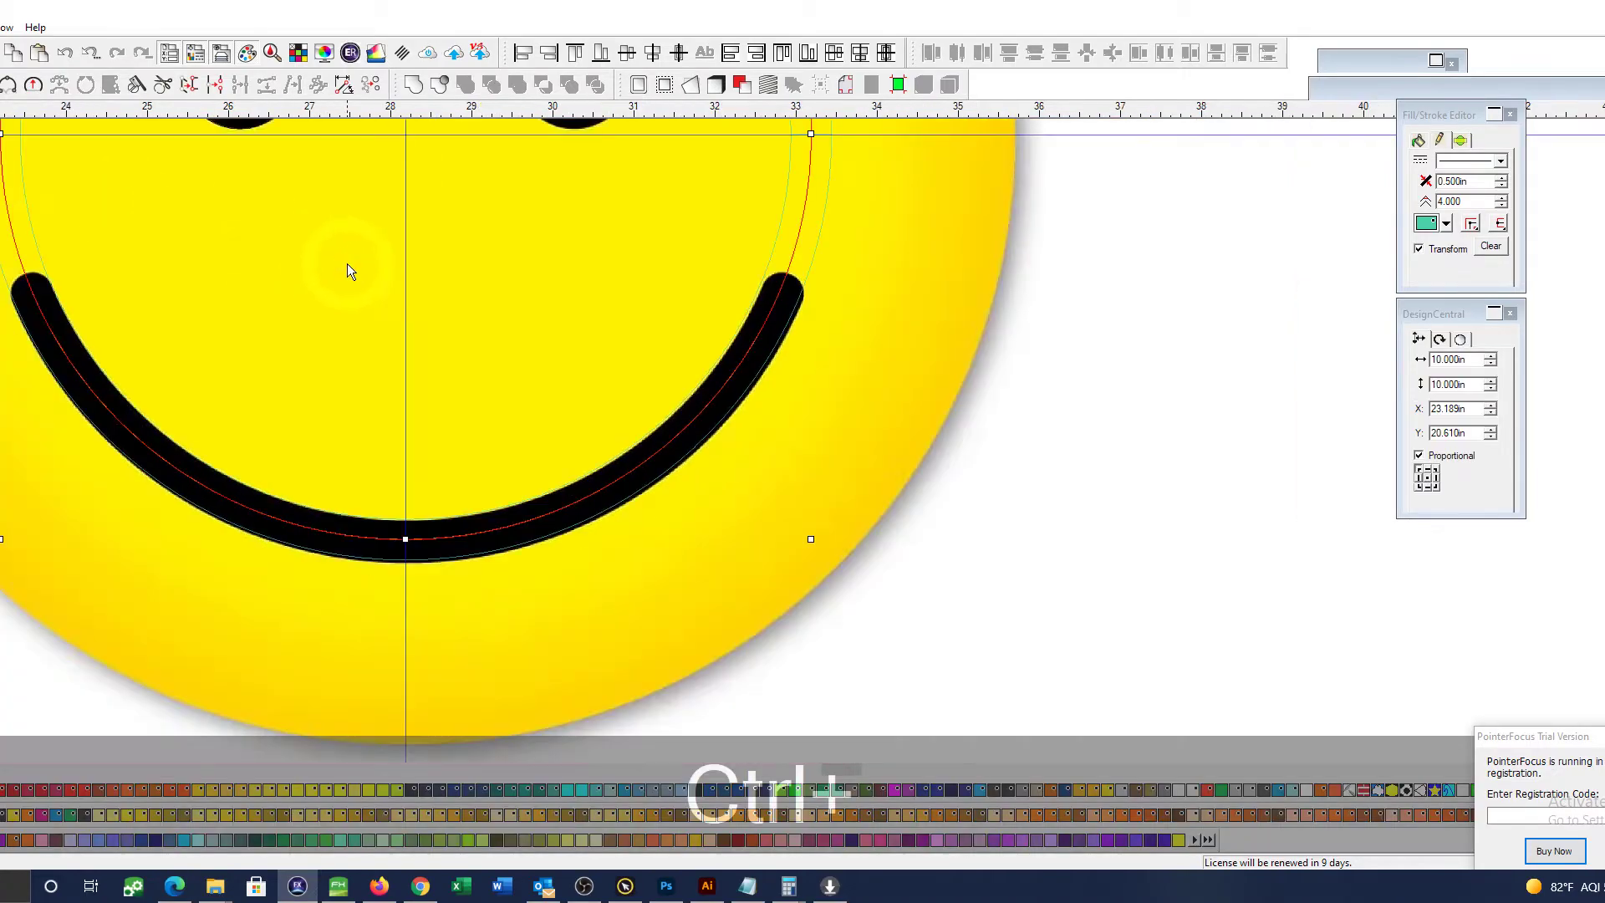
left_click(827, 289)
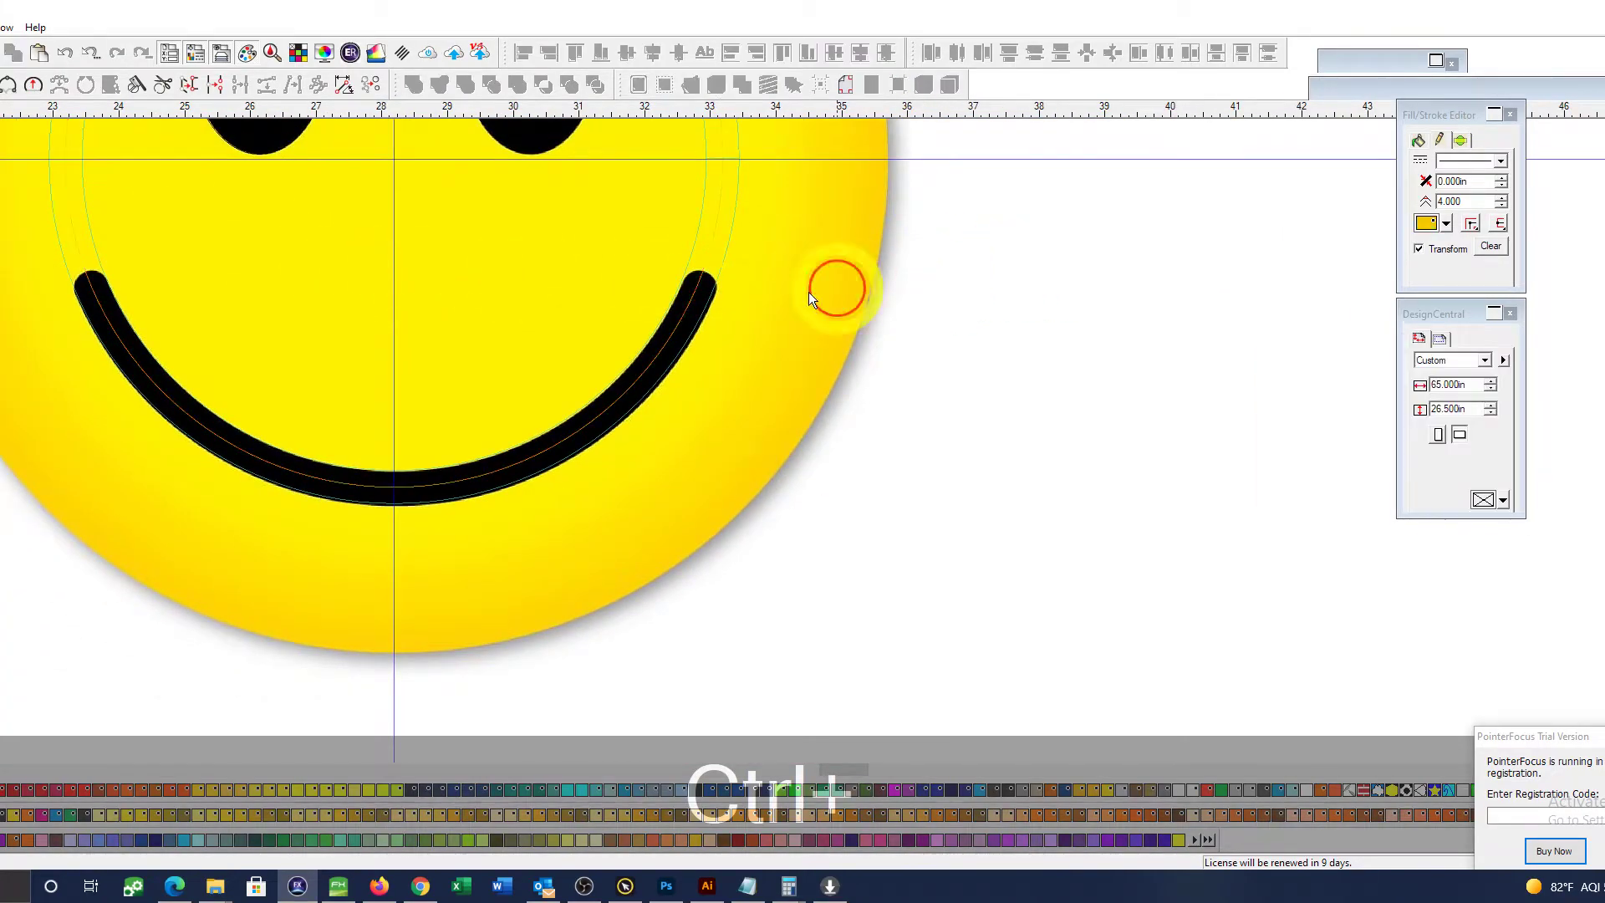
left_click(934, 159, "ctrl")
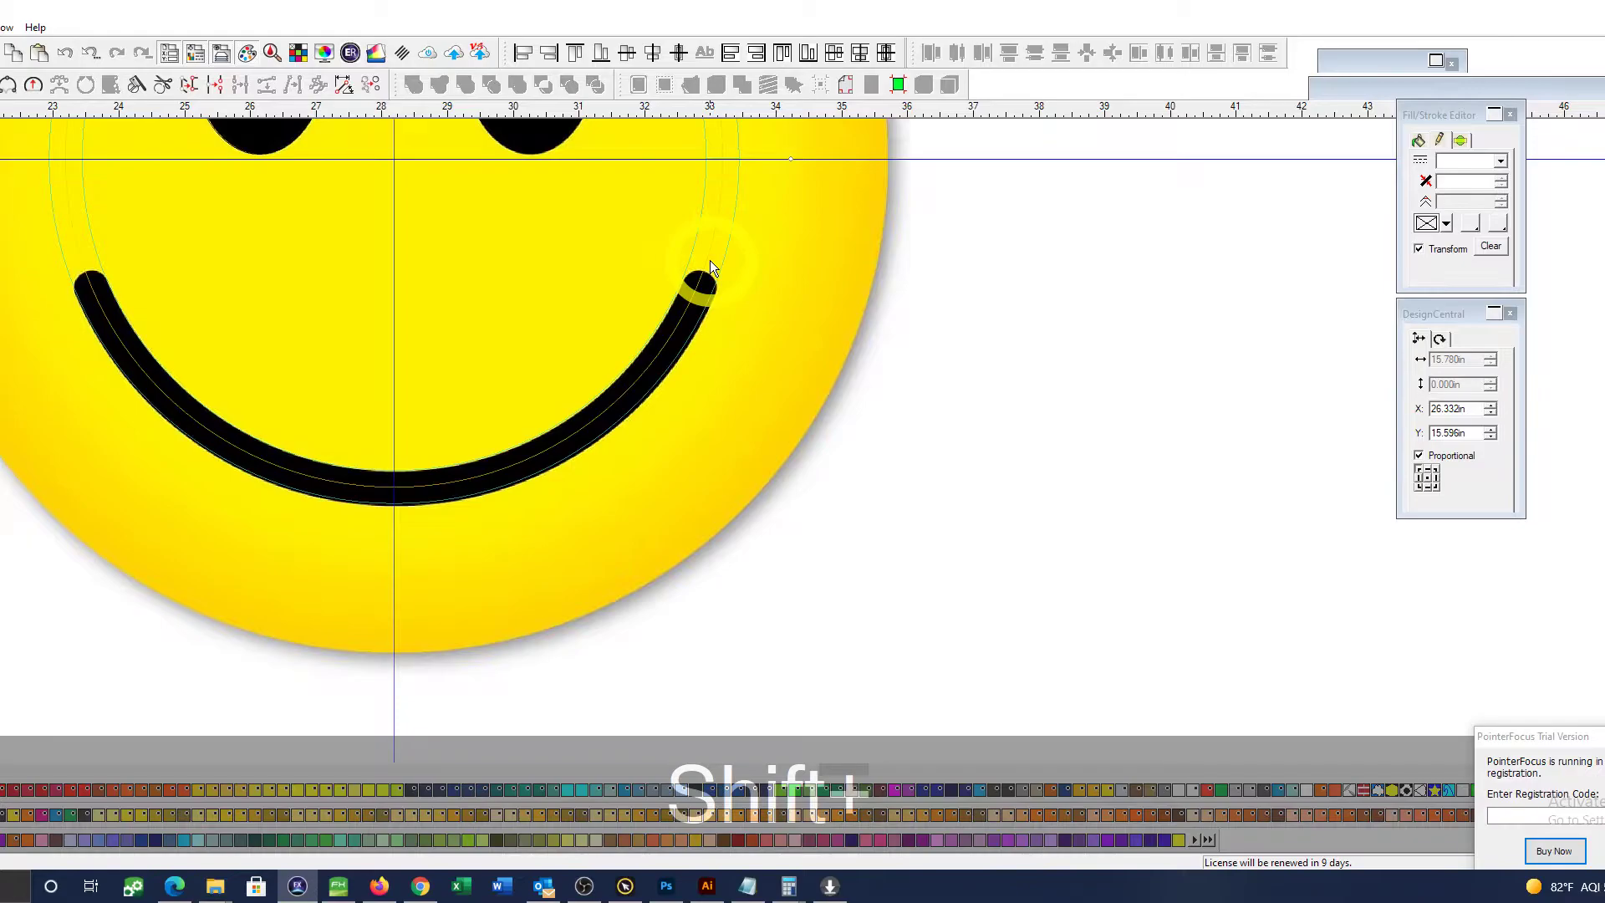
left_click(888, 225)
left_click(883, 224, "shift")
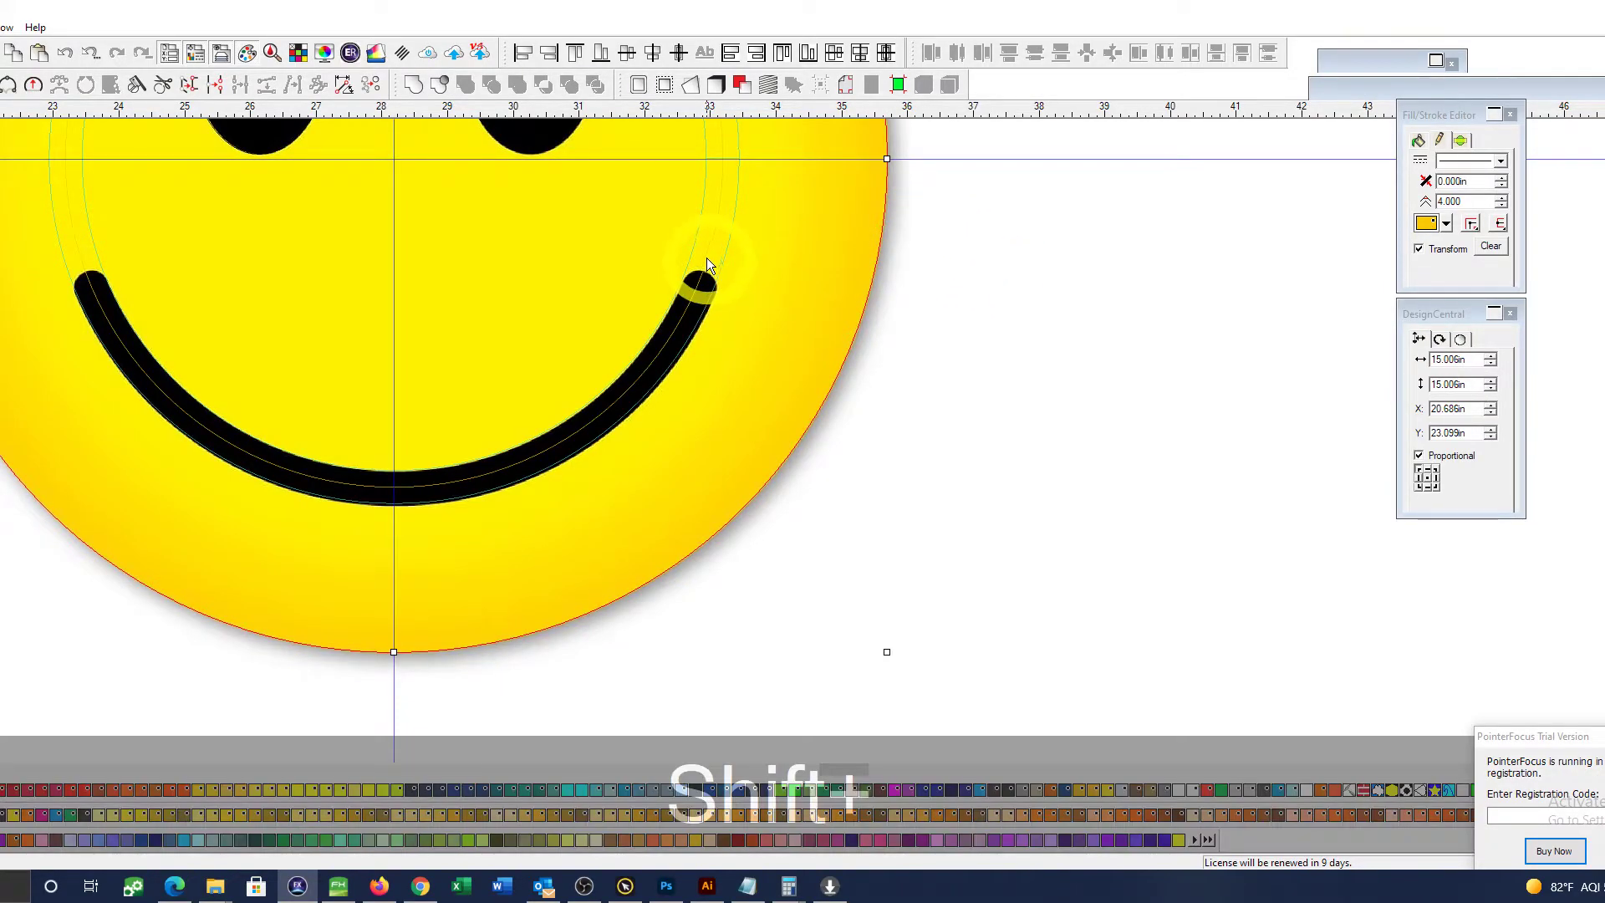
left_click(705, 257, "shift")
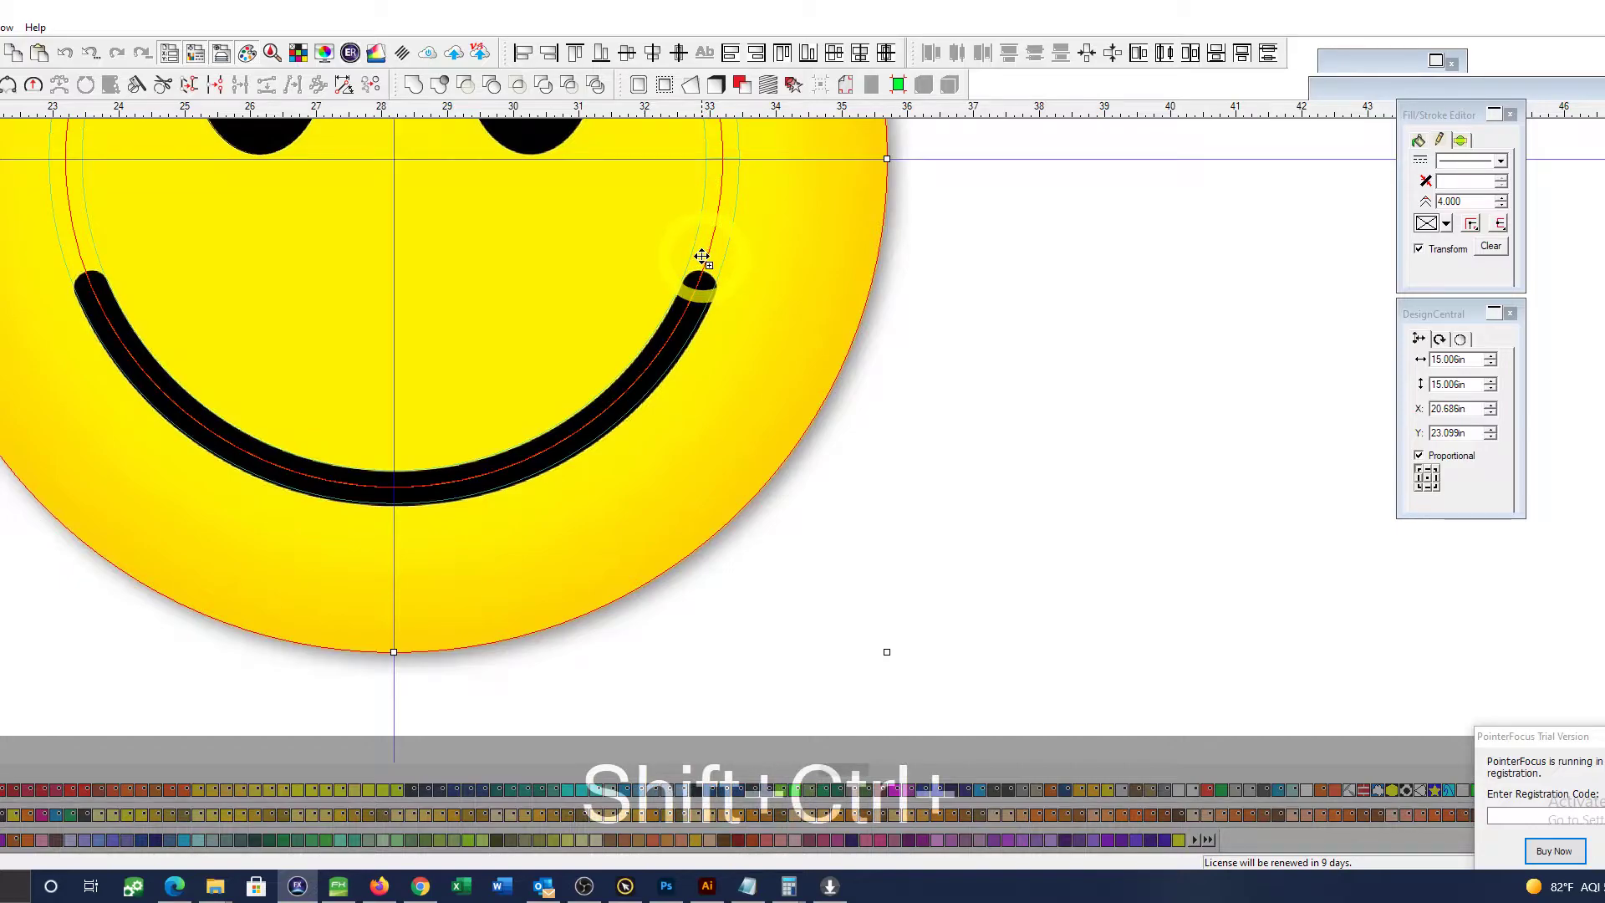
key("ctrl+shift+5")
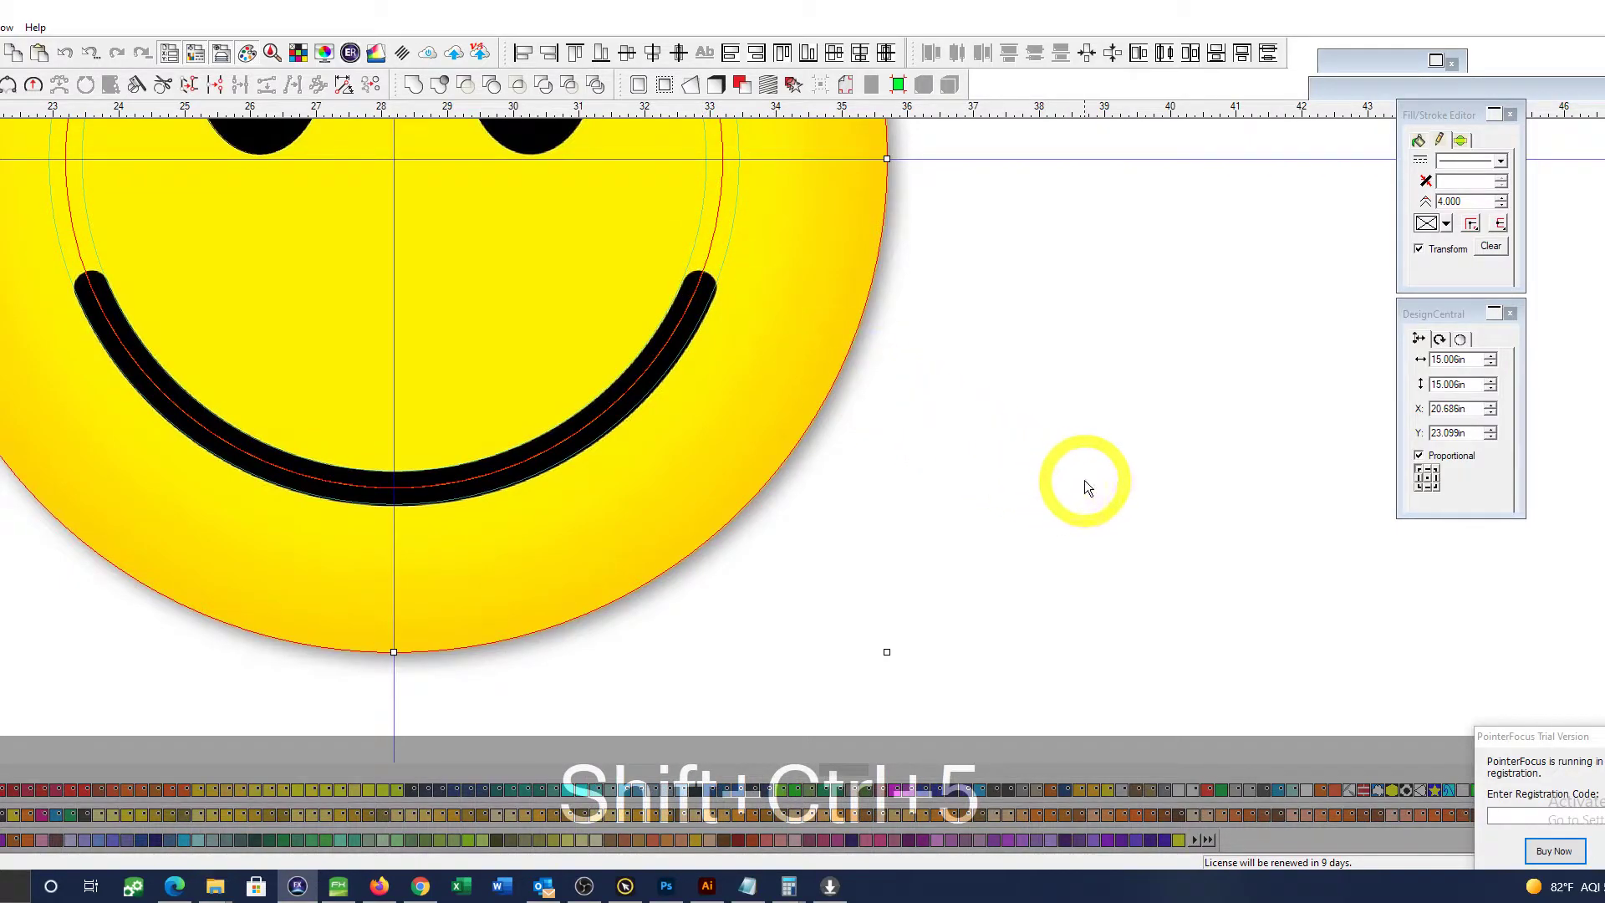
left_click(1113, 473)
Step: Examine how closely the mouth circle's stroke edges follow the bottom of the mouth line
left_click_drag(350, 450, 605, 587)
key("ctrl+z")
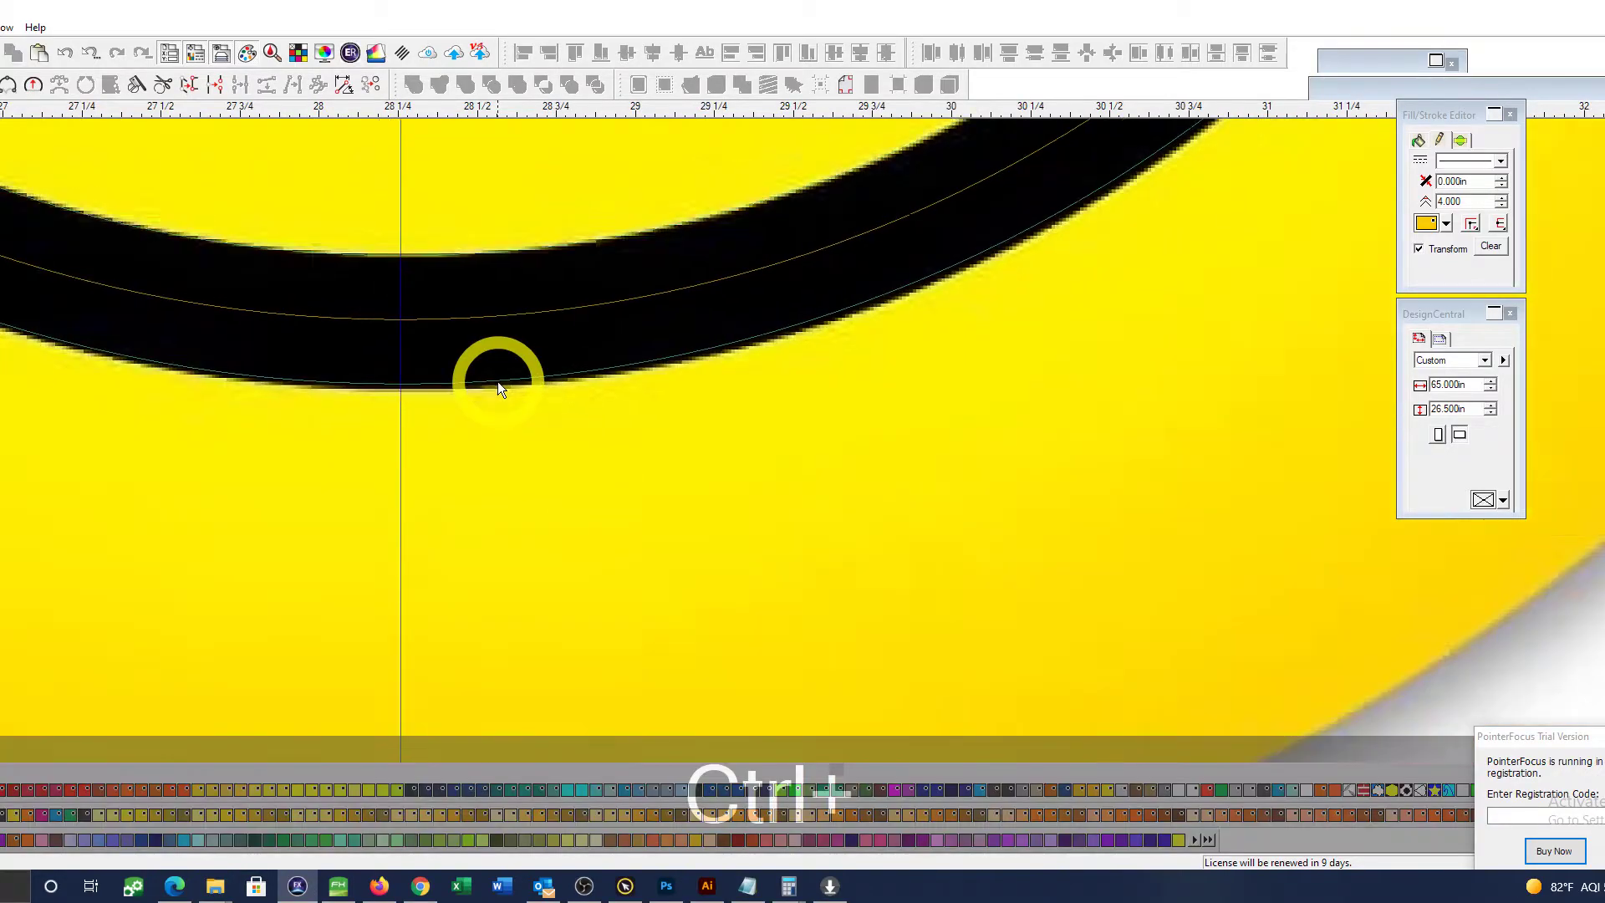
left_click_drag(339, 306, 785, 528)
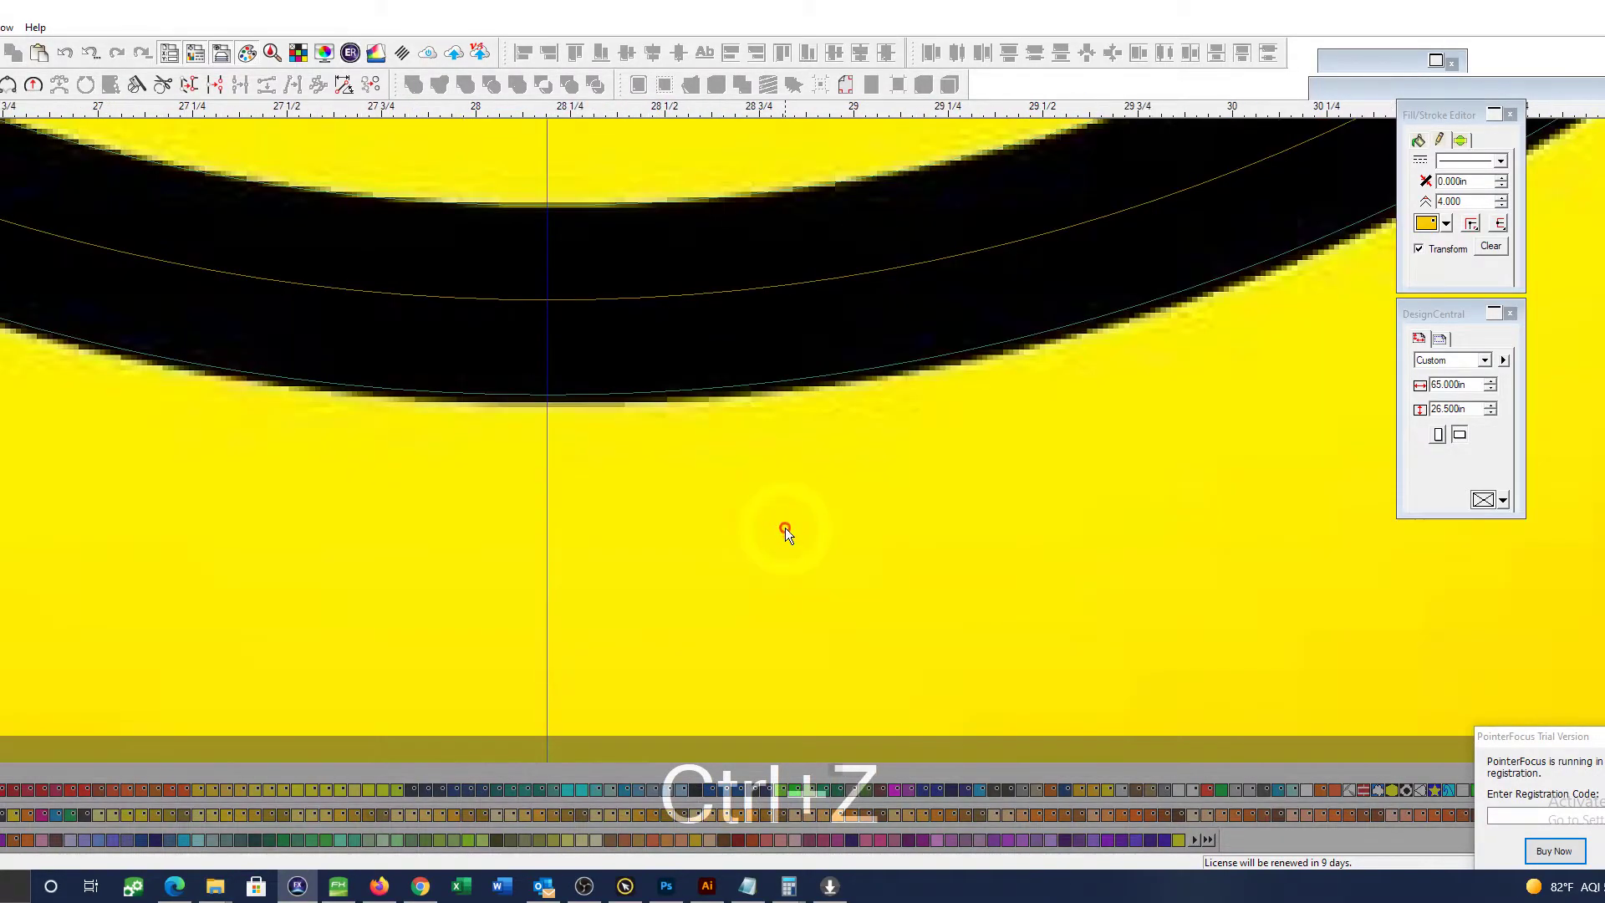
scroll(785, 528, "down", 5)
scroll(781, 535, "down", 4)
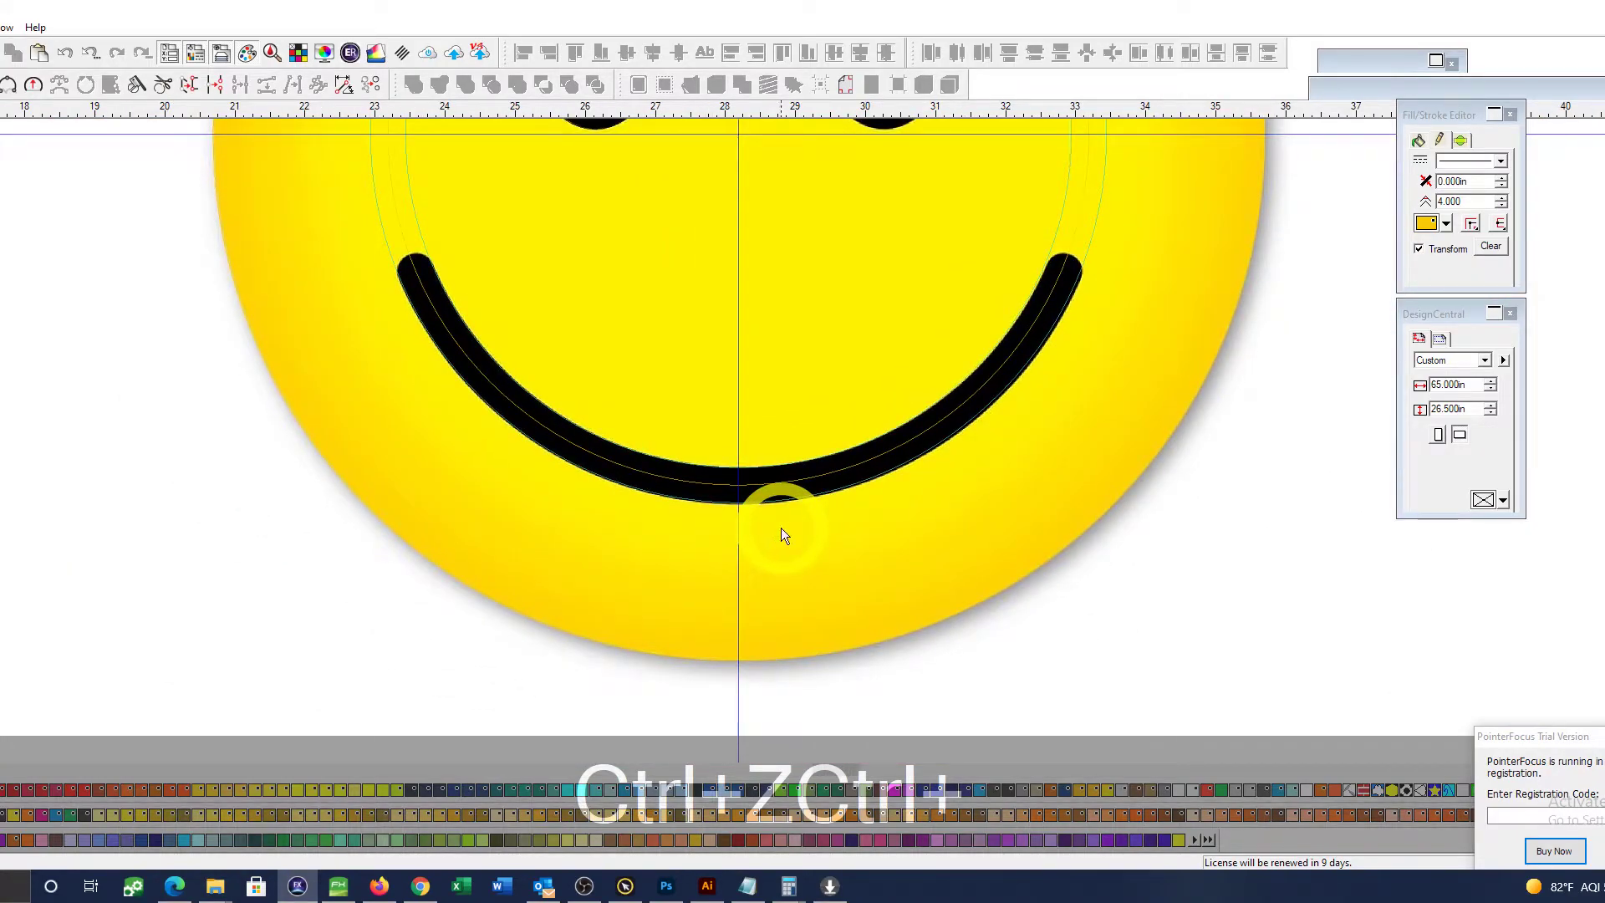
scroll(781, 535, "down", 2)
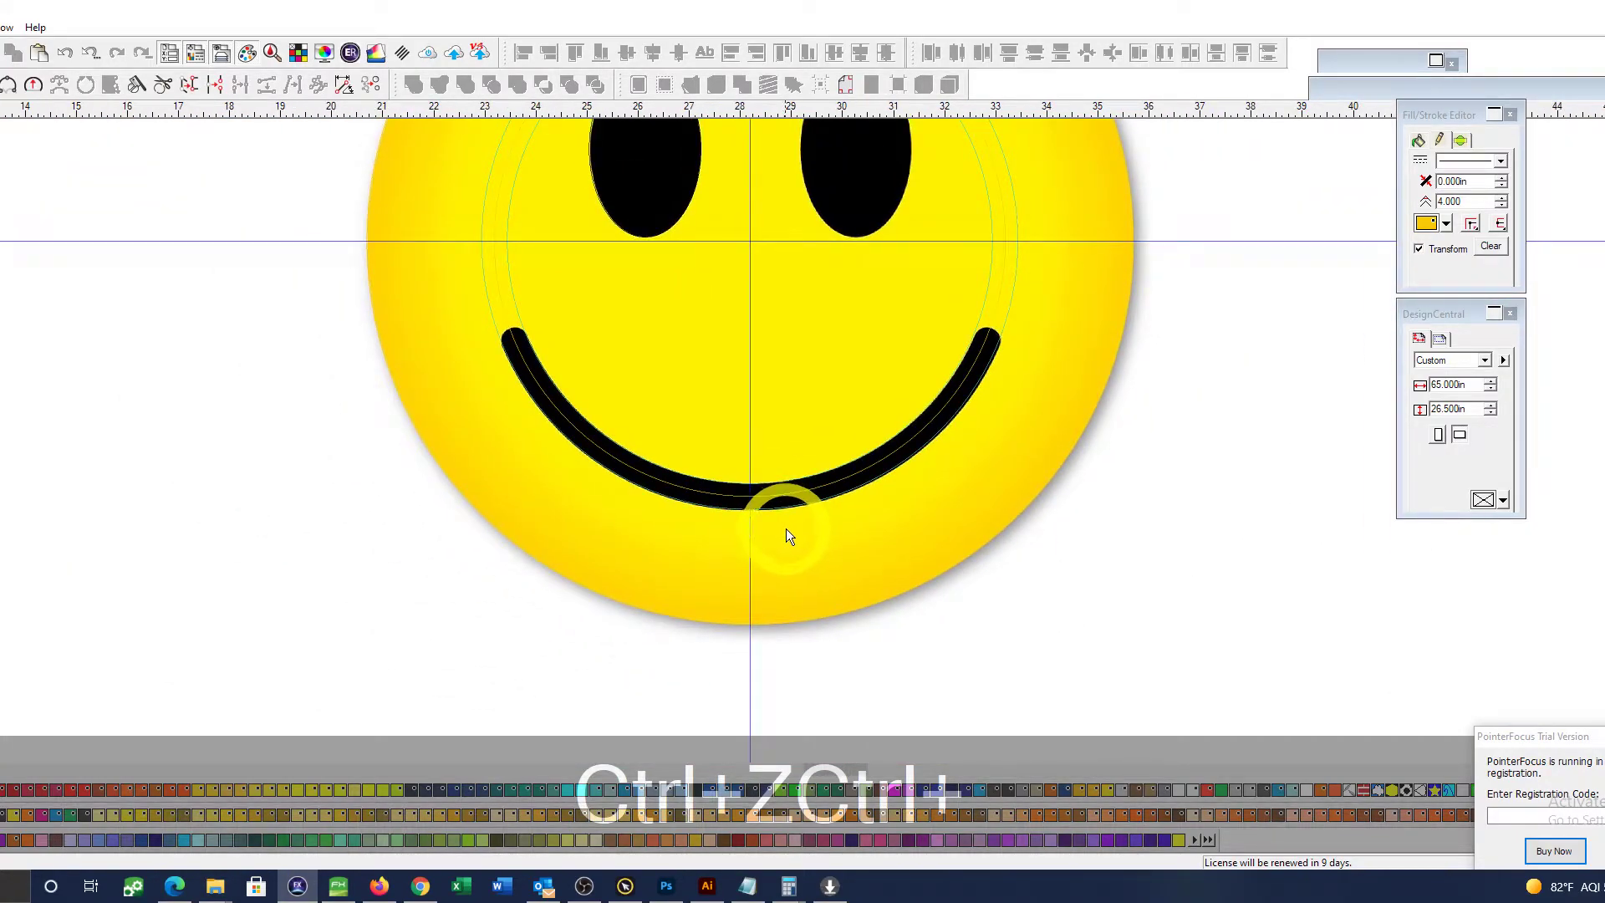
scroll(798, 520, "down", 2)
scroll(799, 520, "up", 2)
scroll(797, 524, "up", 1)
scroll(795, 527, "down", 2)
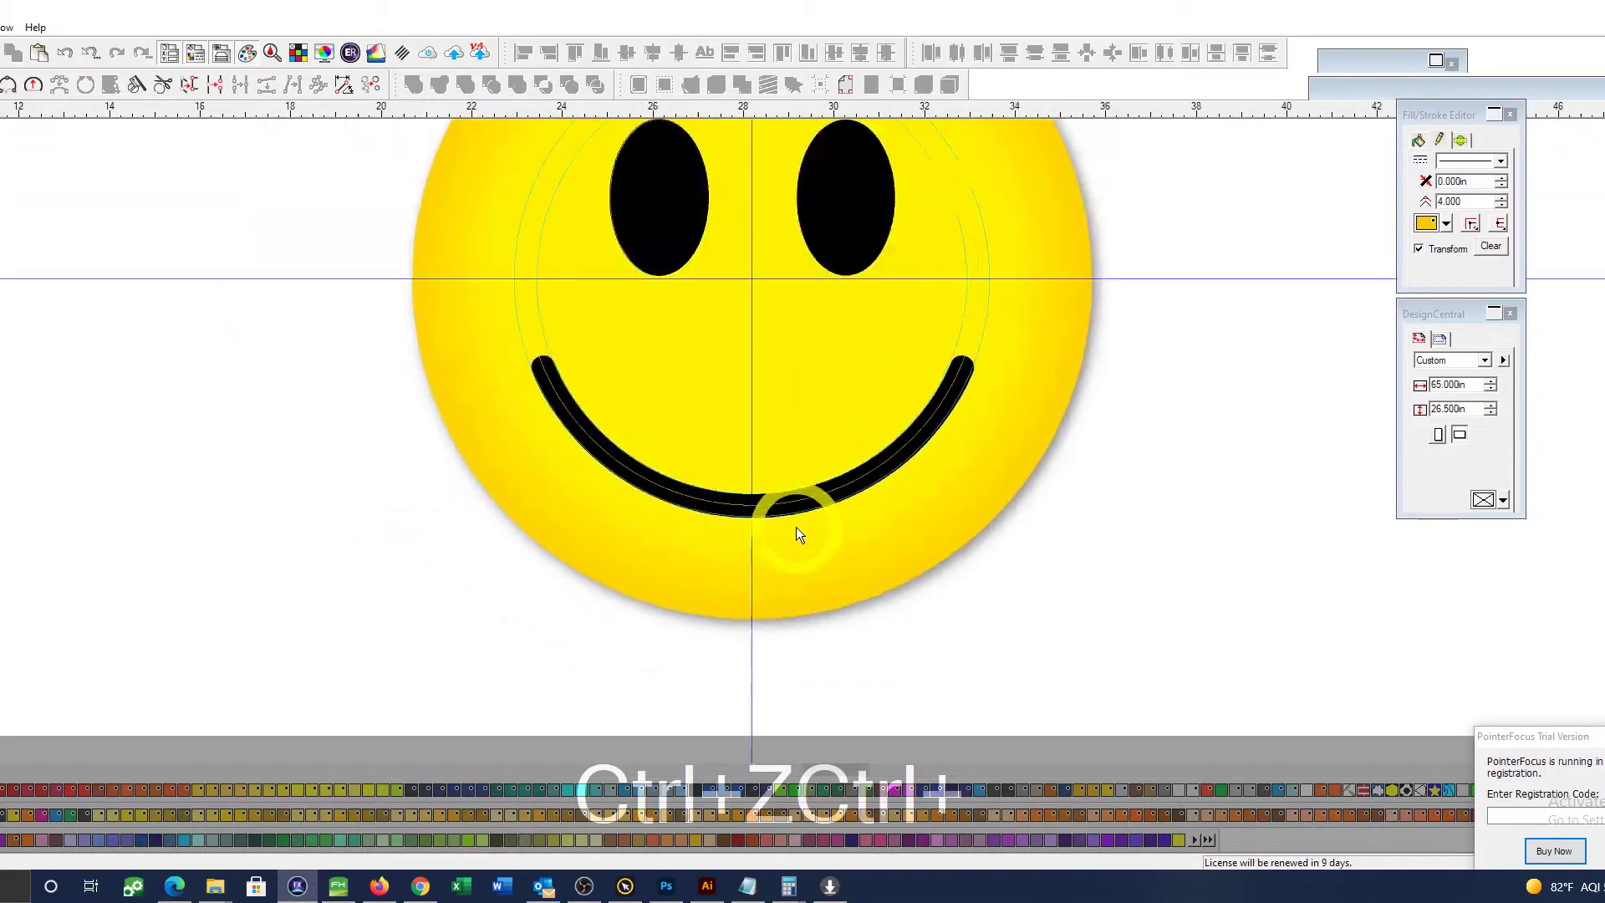
scroll(796, 526, "down", 2)
scroll(795, 527, "up", 1)
scroll(796, 527, "up", 1)
scroll(795, 526, "up", 1)
key("ctrl+space")
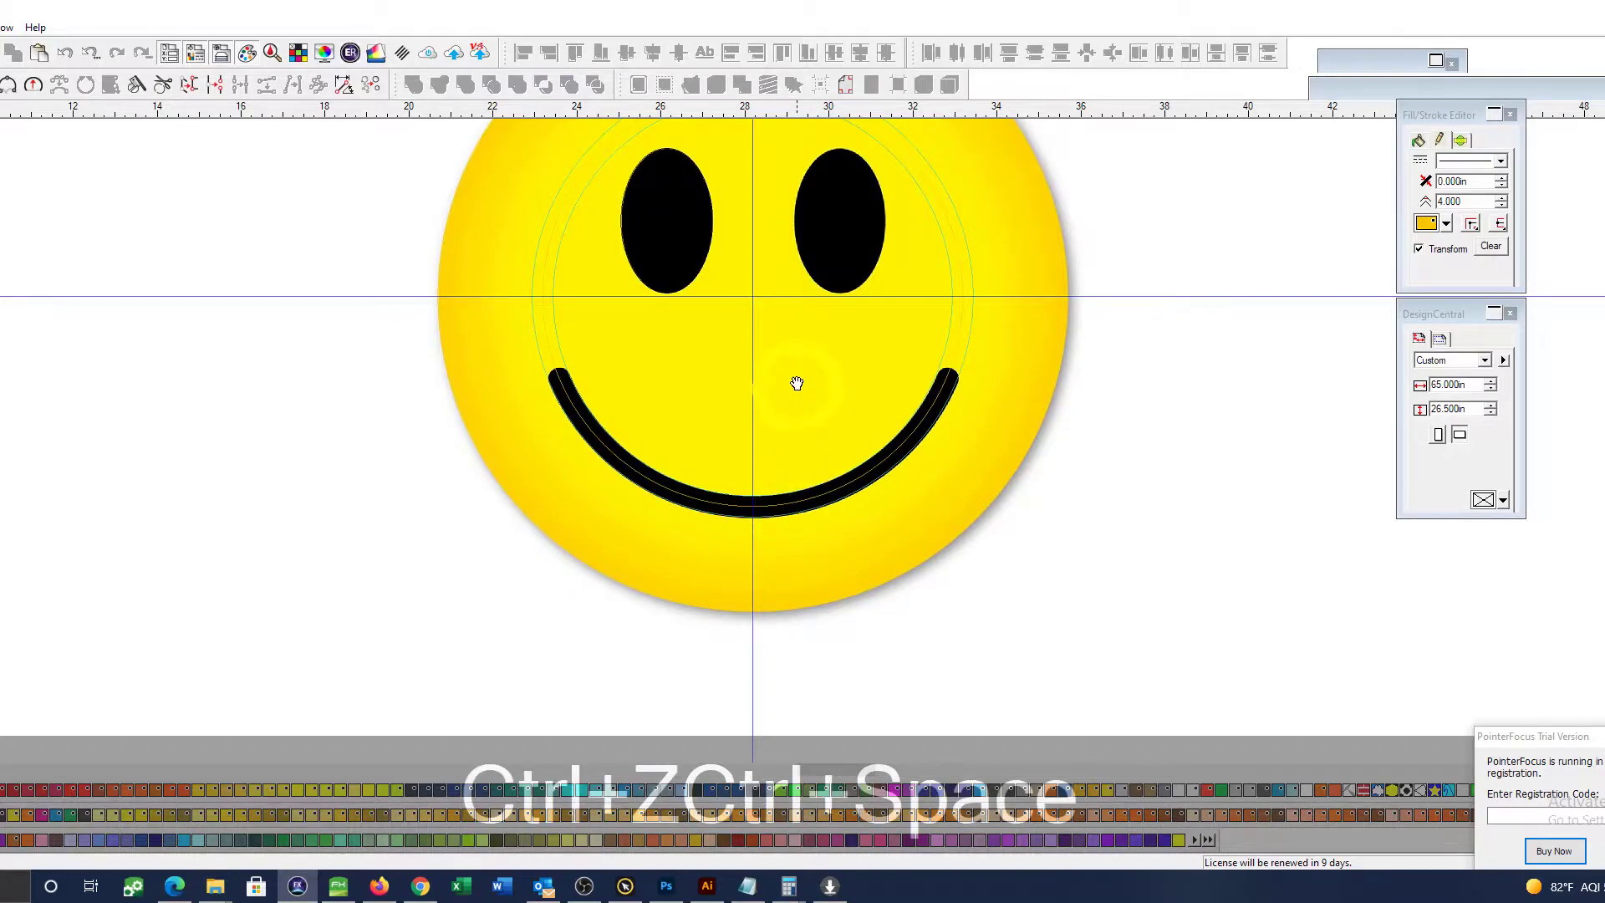
left_click_drag(796, 384, 767, 512)
scroll(783, 470, "right", 3)
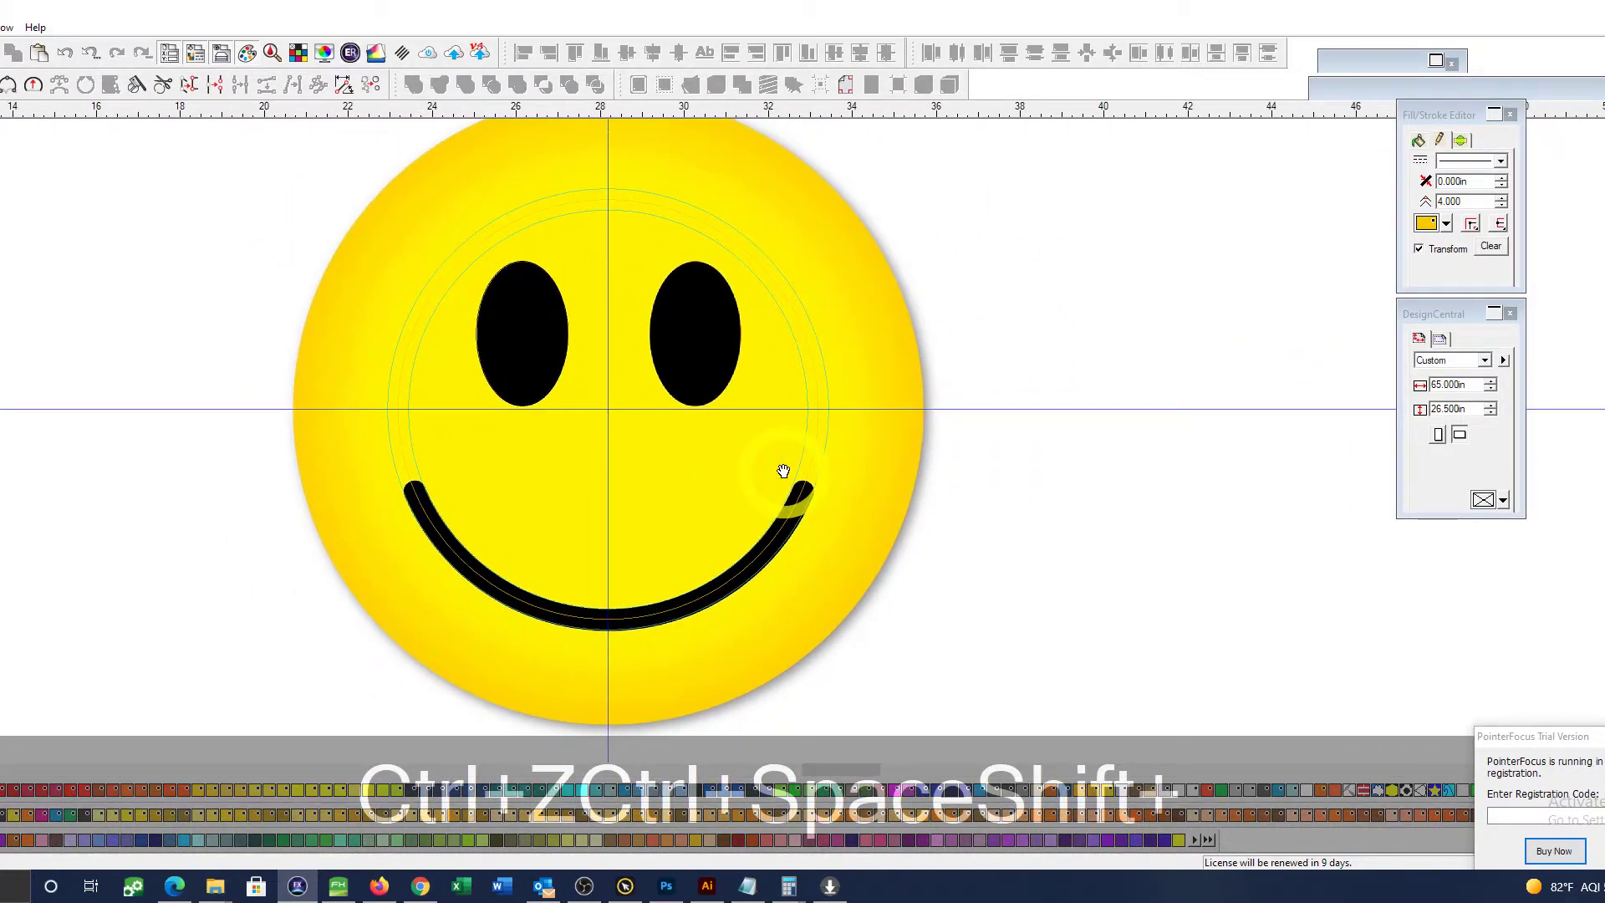
scroll(781, 469, "up", 6)
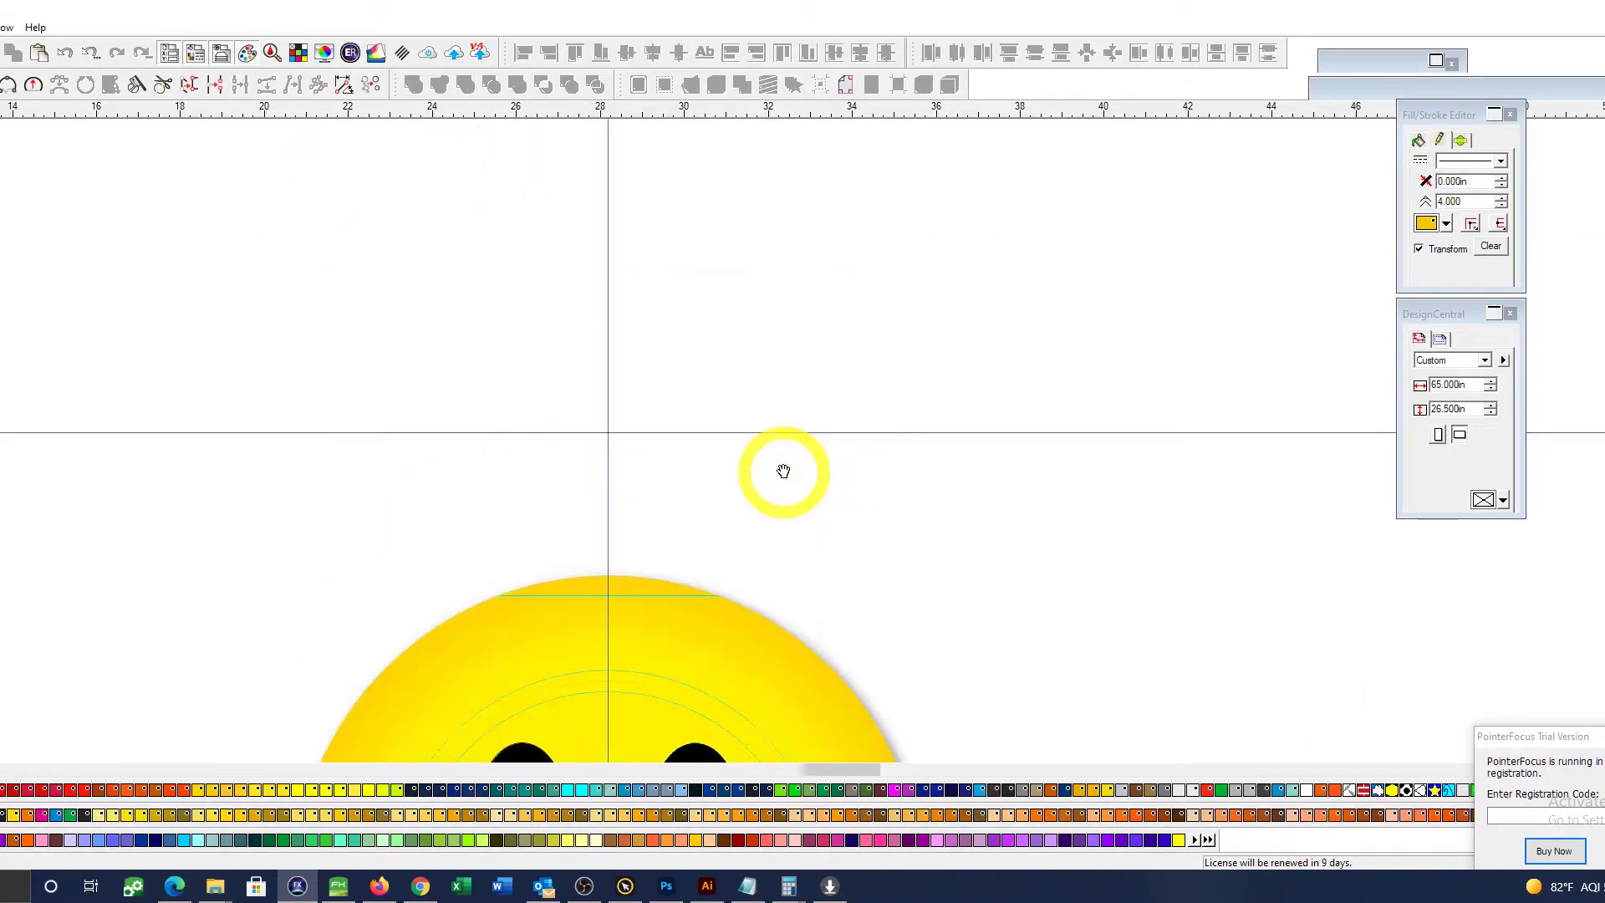
scroll(796, 456, "down", 2)
scroll(796, 456, "down", 4)
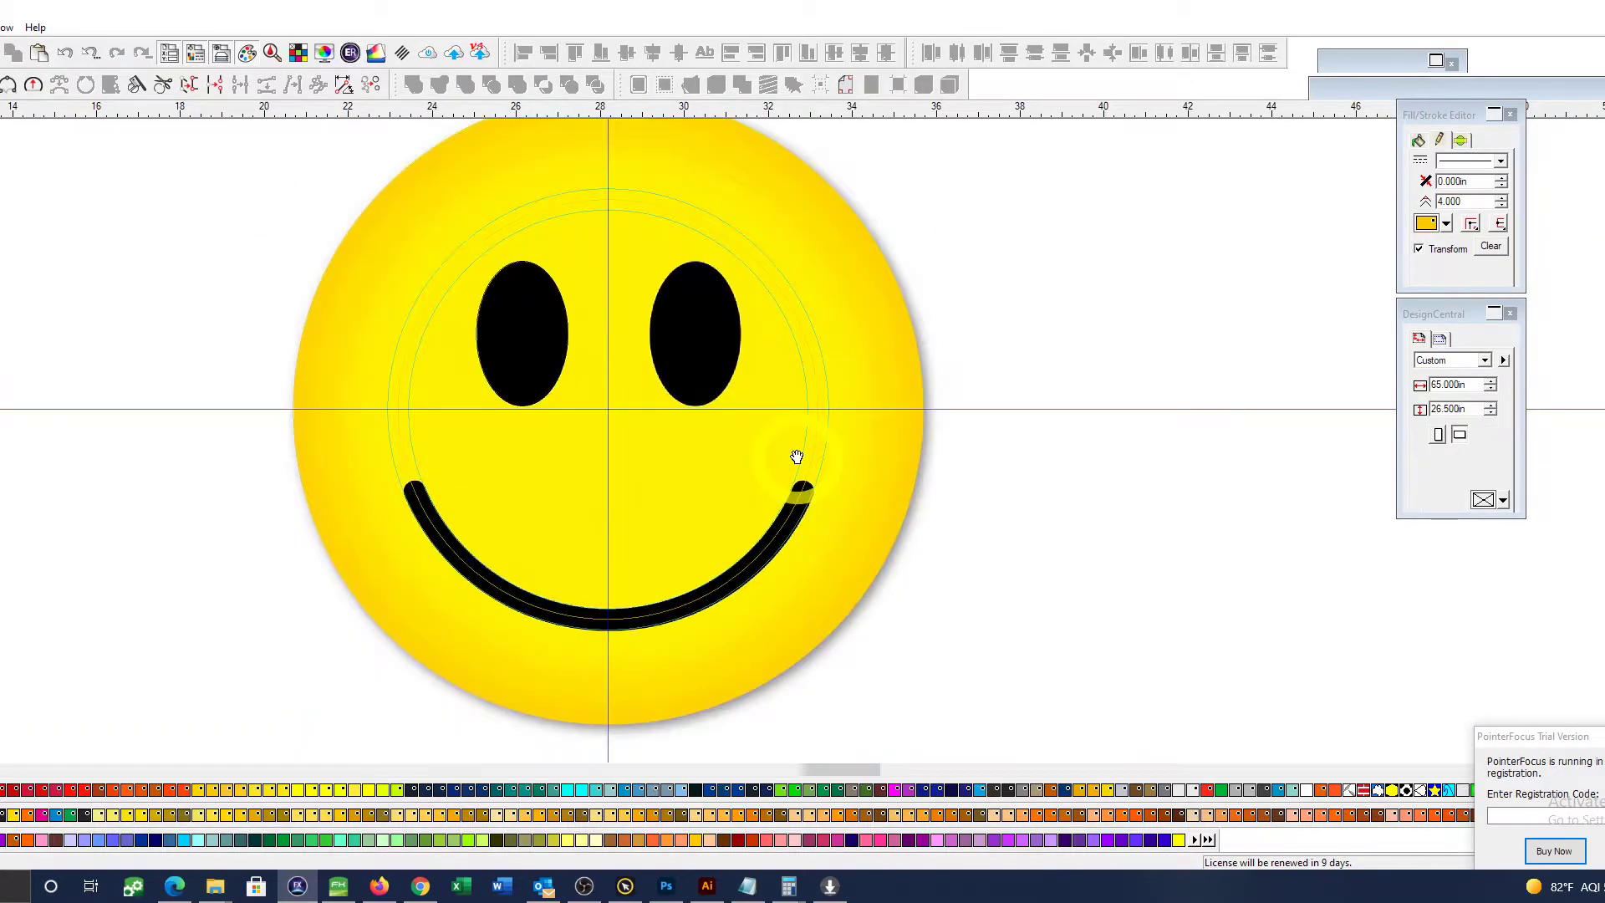
scroll(796, 456, "up", 2)
scroll(797, 457, "left", 5)
scroll(797, 457, "left", 1)
scroll(797, 457, "down", 4)
scroll(798, 456, "down", 3)
key("space")
left_click_drag(866, 476, 700, 615)
left_click(398, 398)
left_click_drag(1130, 478, 976, 470)
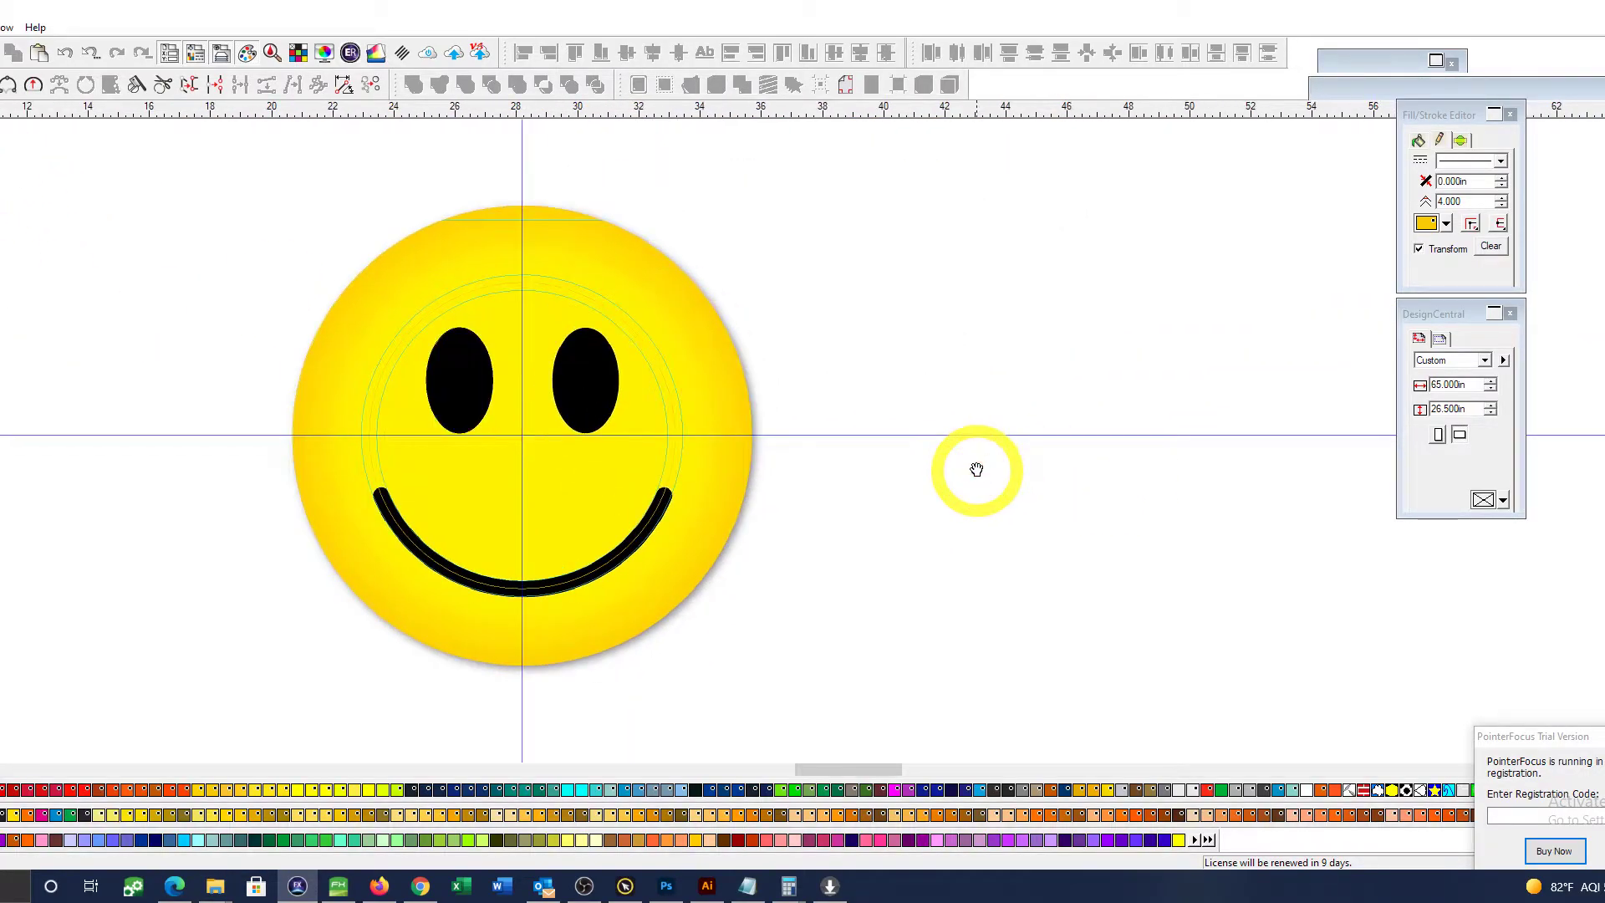
left_click(549, 584)
left_click(1145, 573)
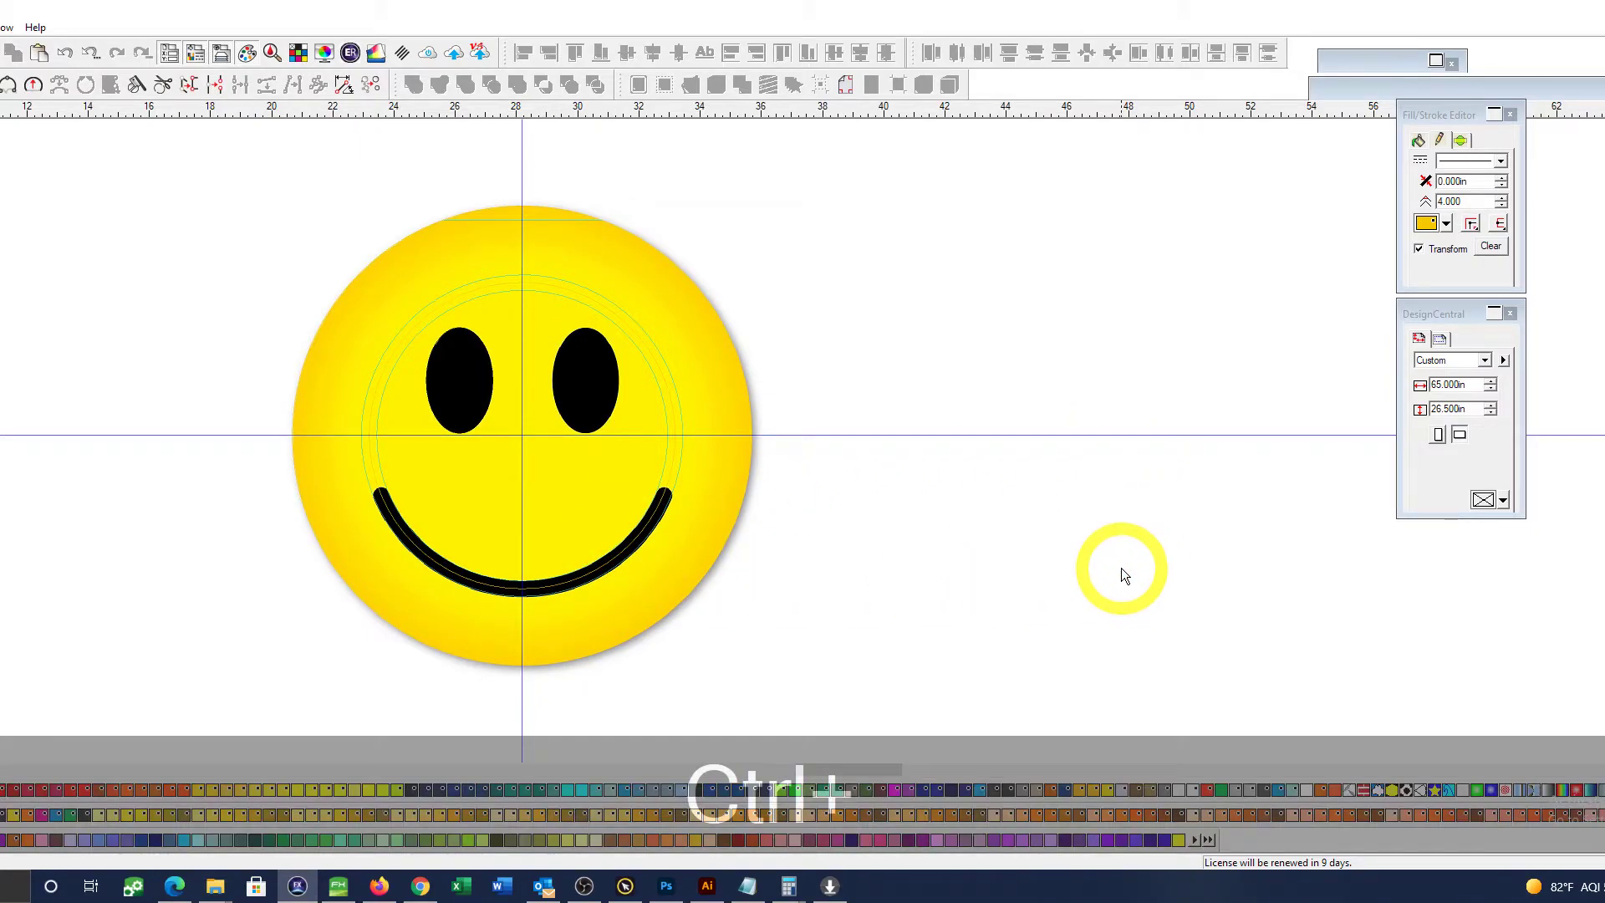
Step: Bring the left eye's ellipse to the front of the face circle and check the stacking order in filled view
key("ctrl+f")
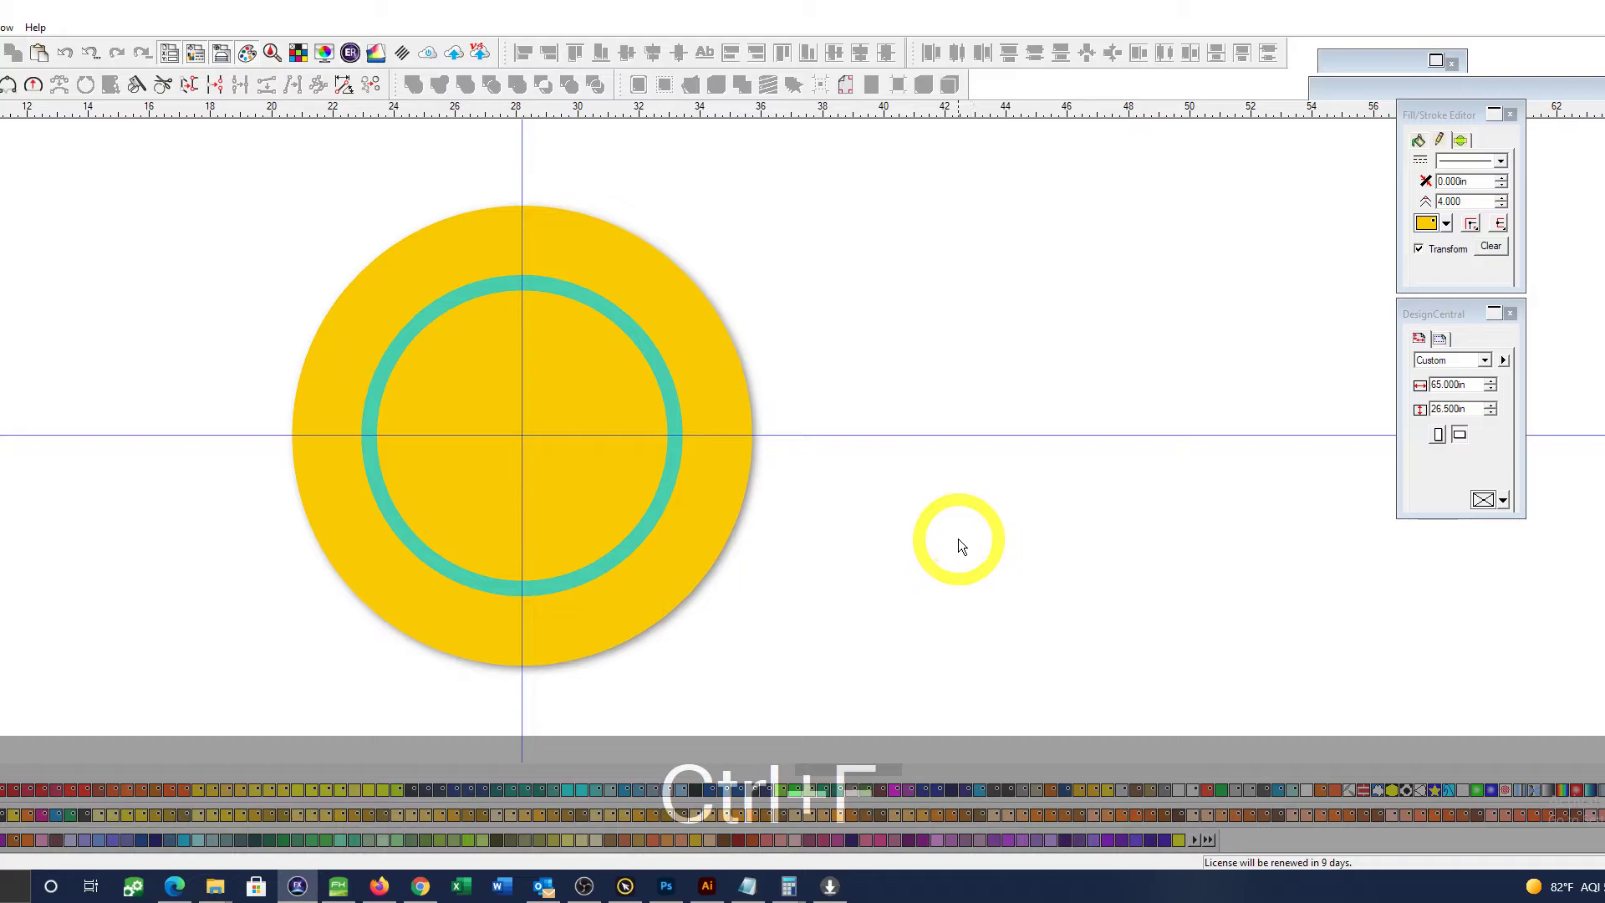
key("ctrl+f")
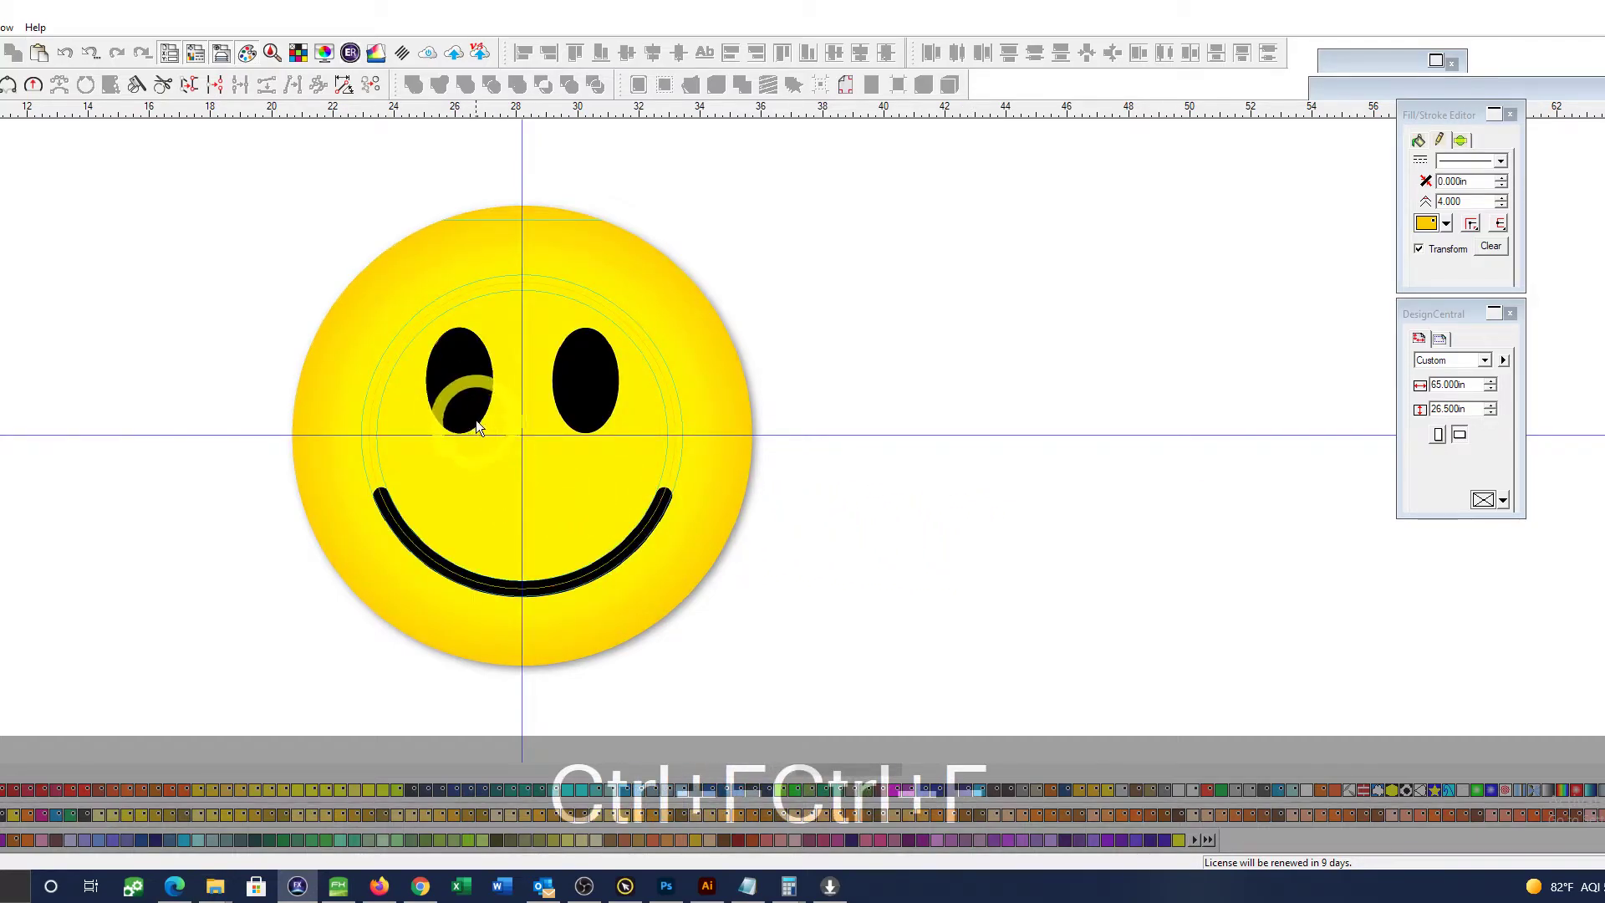
left_click(483, 421)
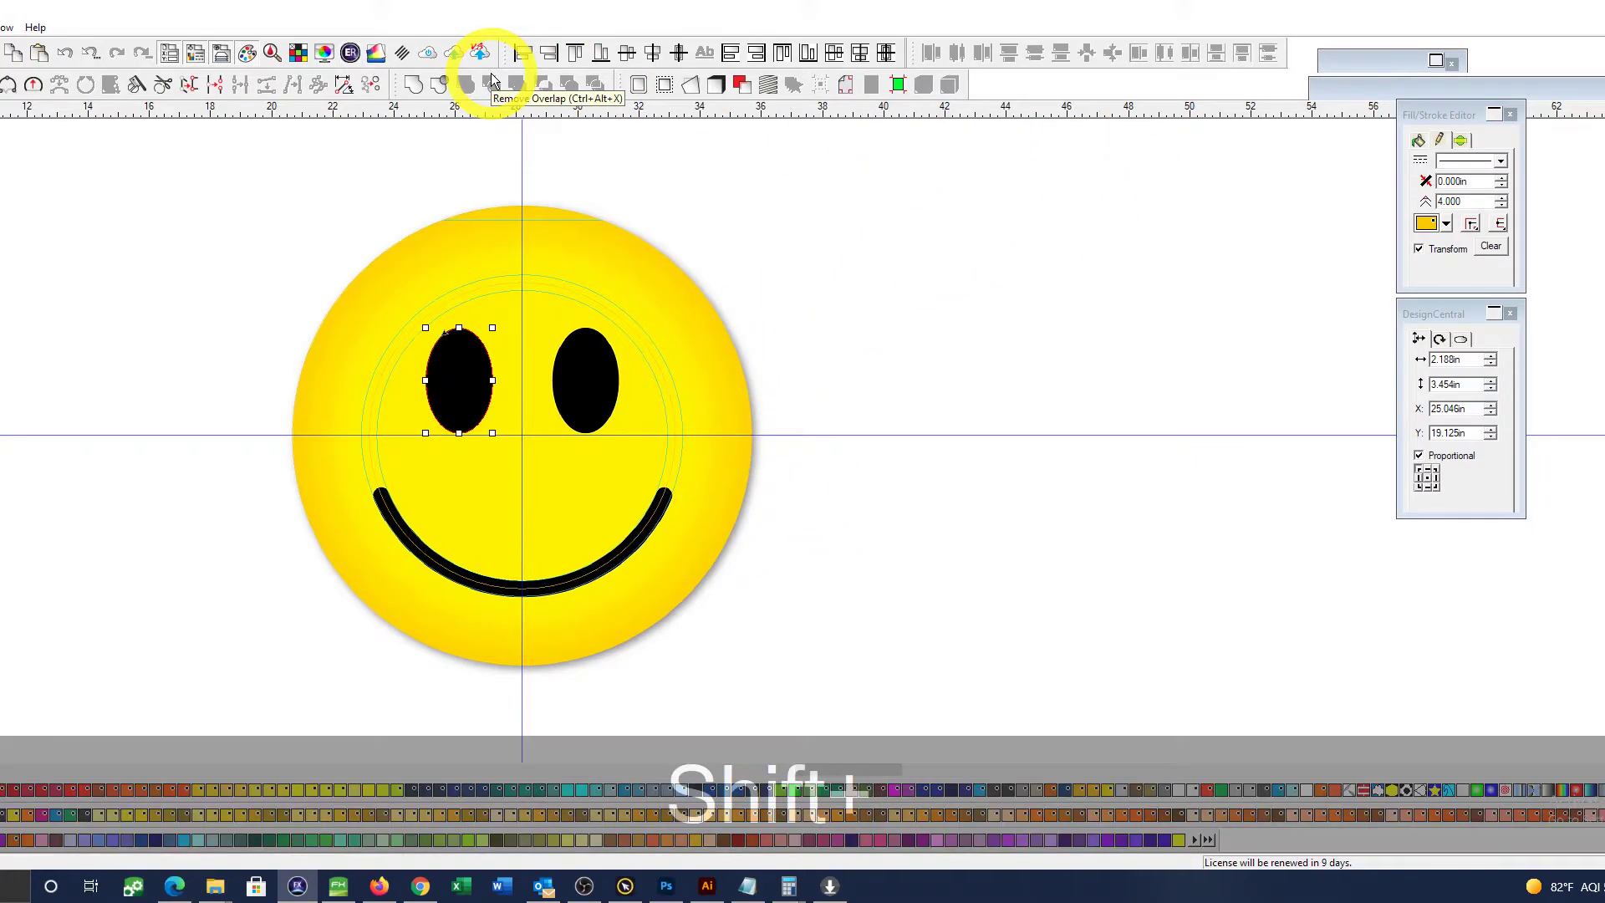
key("shift+Page_Up")
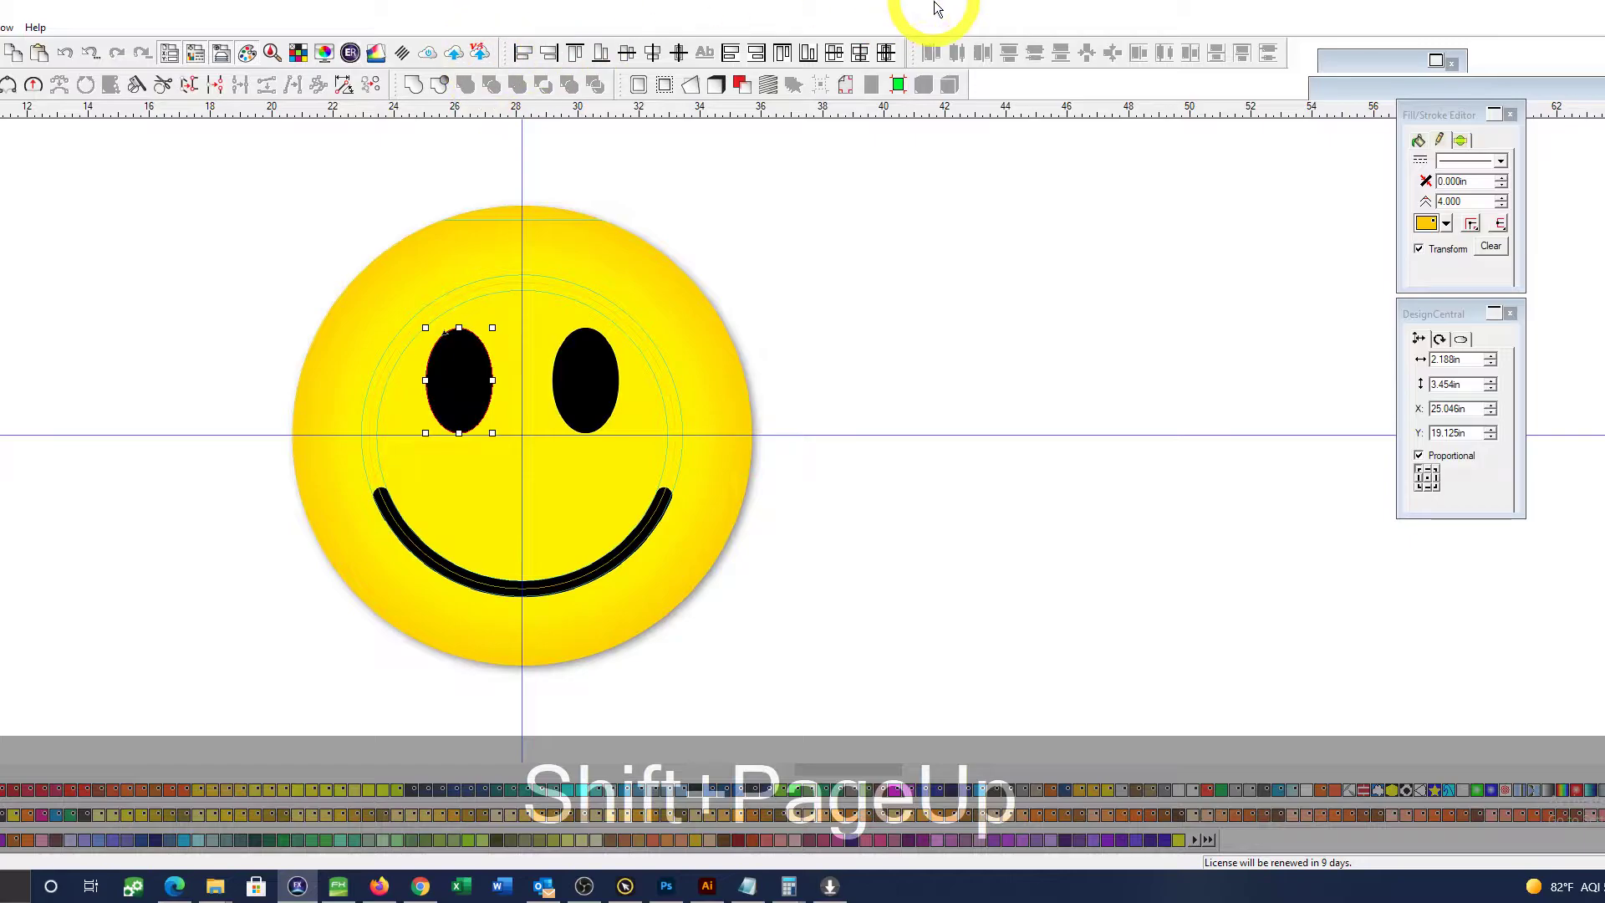
left_click(1001, 248)
key("ctrl+f")
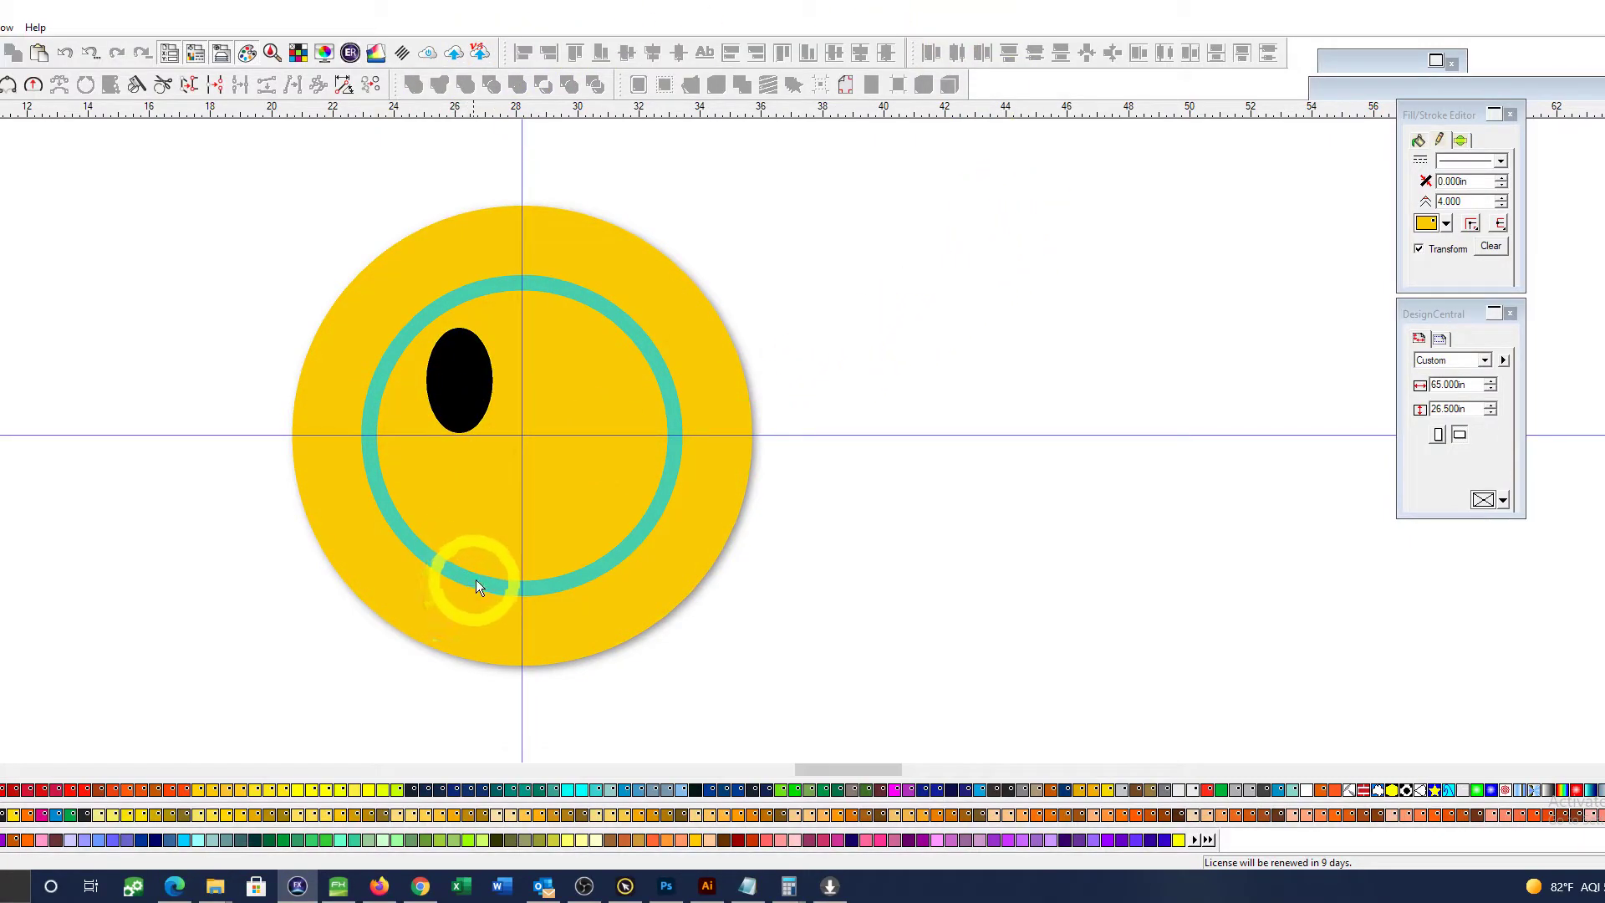
key("ctrl+f")
Step: Add a second horizontal guide through the existing guide intersection at the face's centre
key("z")
left_click_drag(154, 379, 1213, 668)
key("space")
mouse_move(810, 457)
left_mouse_down()
mouse_move(914, 458)
mouse_move(937, 512)
left_mouse_up()
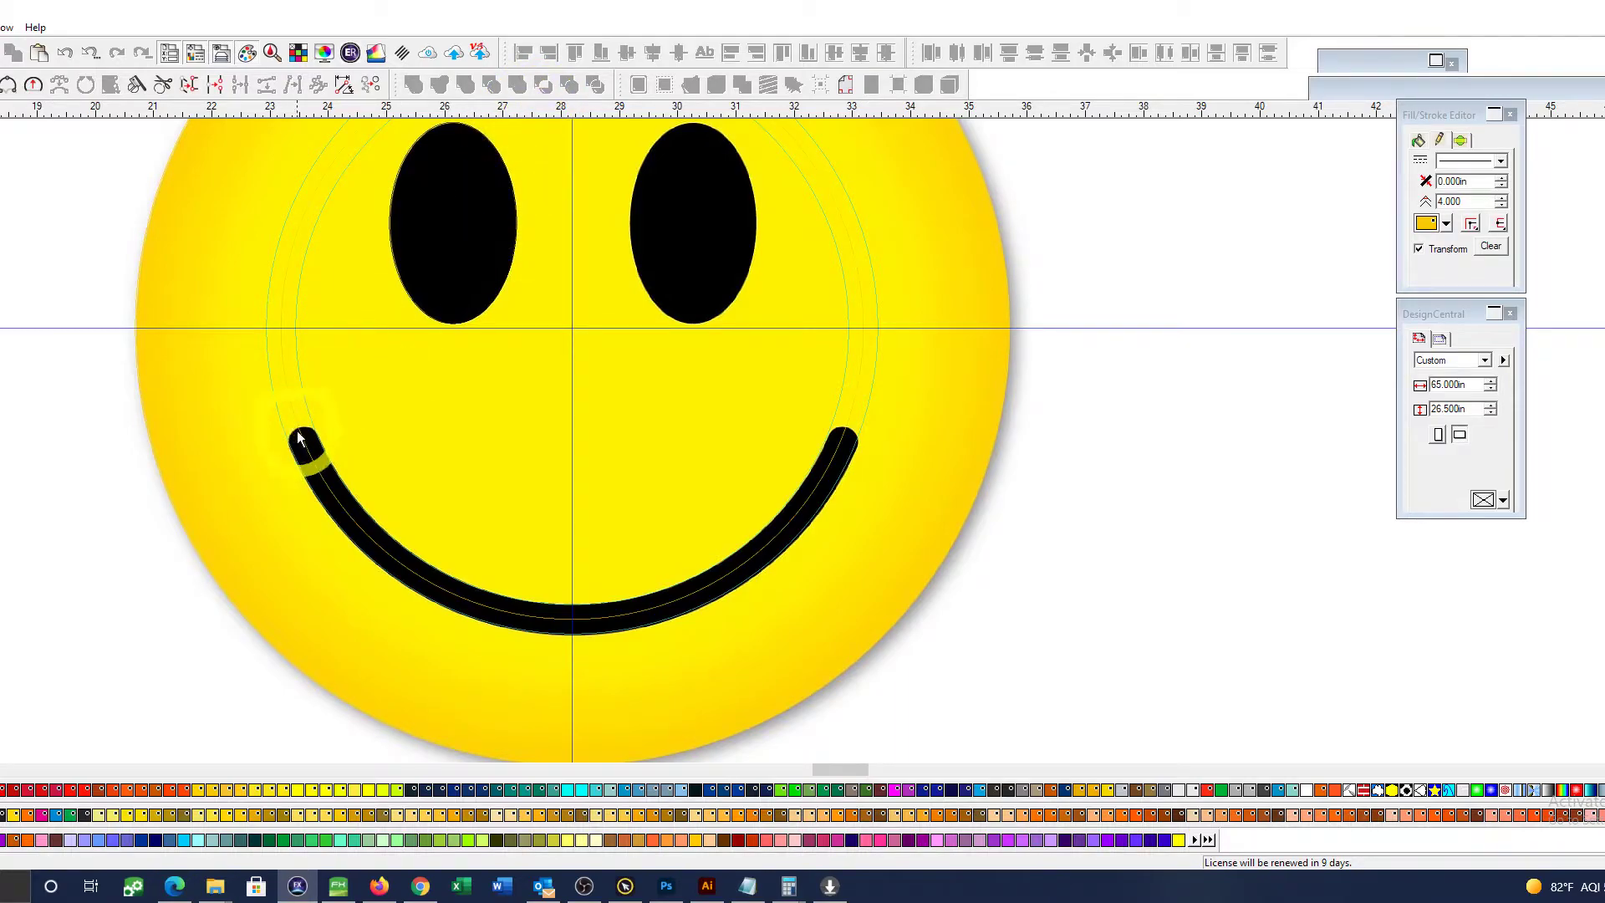
left_click_drag(573, 114, 571, 328)
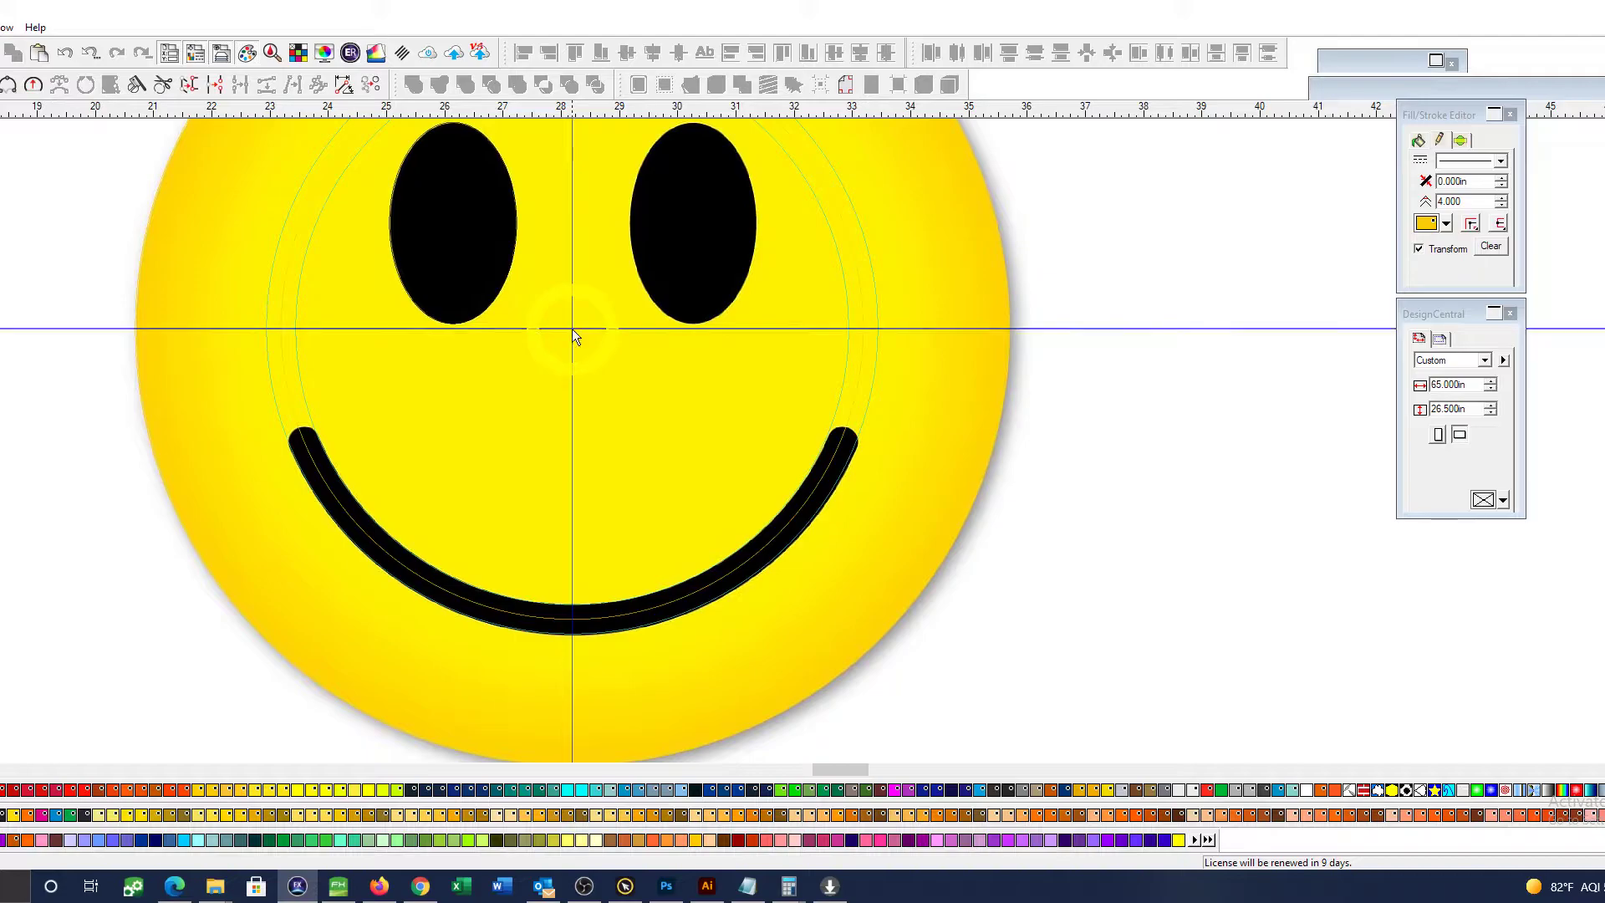
Step: Rotate the new guide about 22.7 degrees around the guide intersection so it crosses the left end of the mouth
left_click(558, 328)
left_click_drag(790, 330, 557, 333)
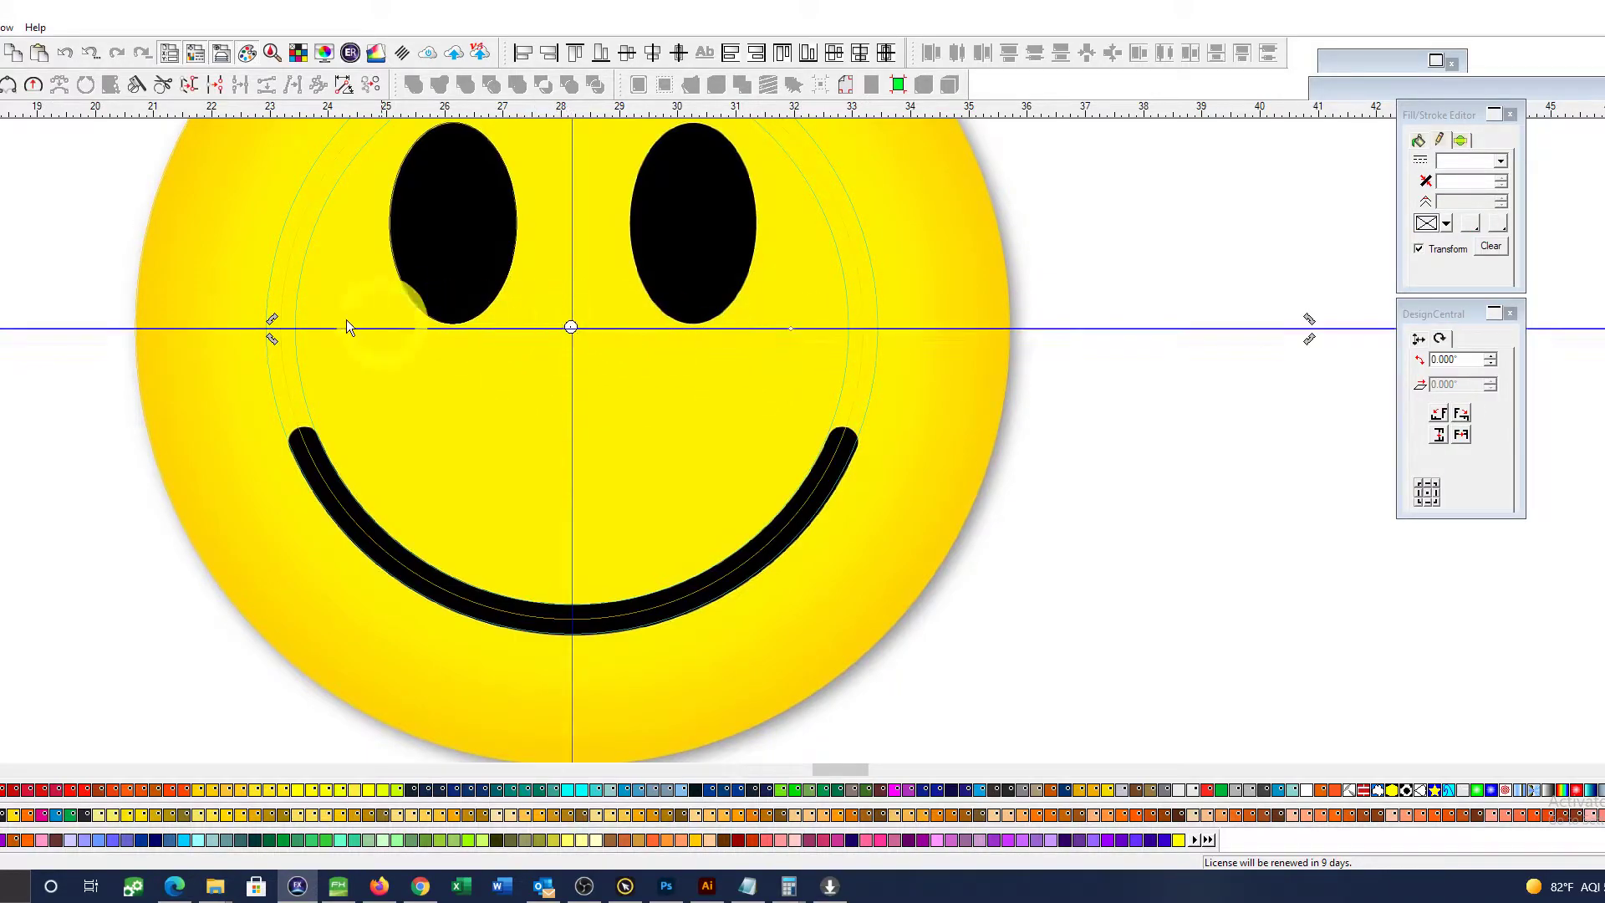
left_click_drag(270, 337, 267, 455)
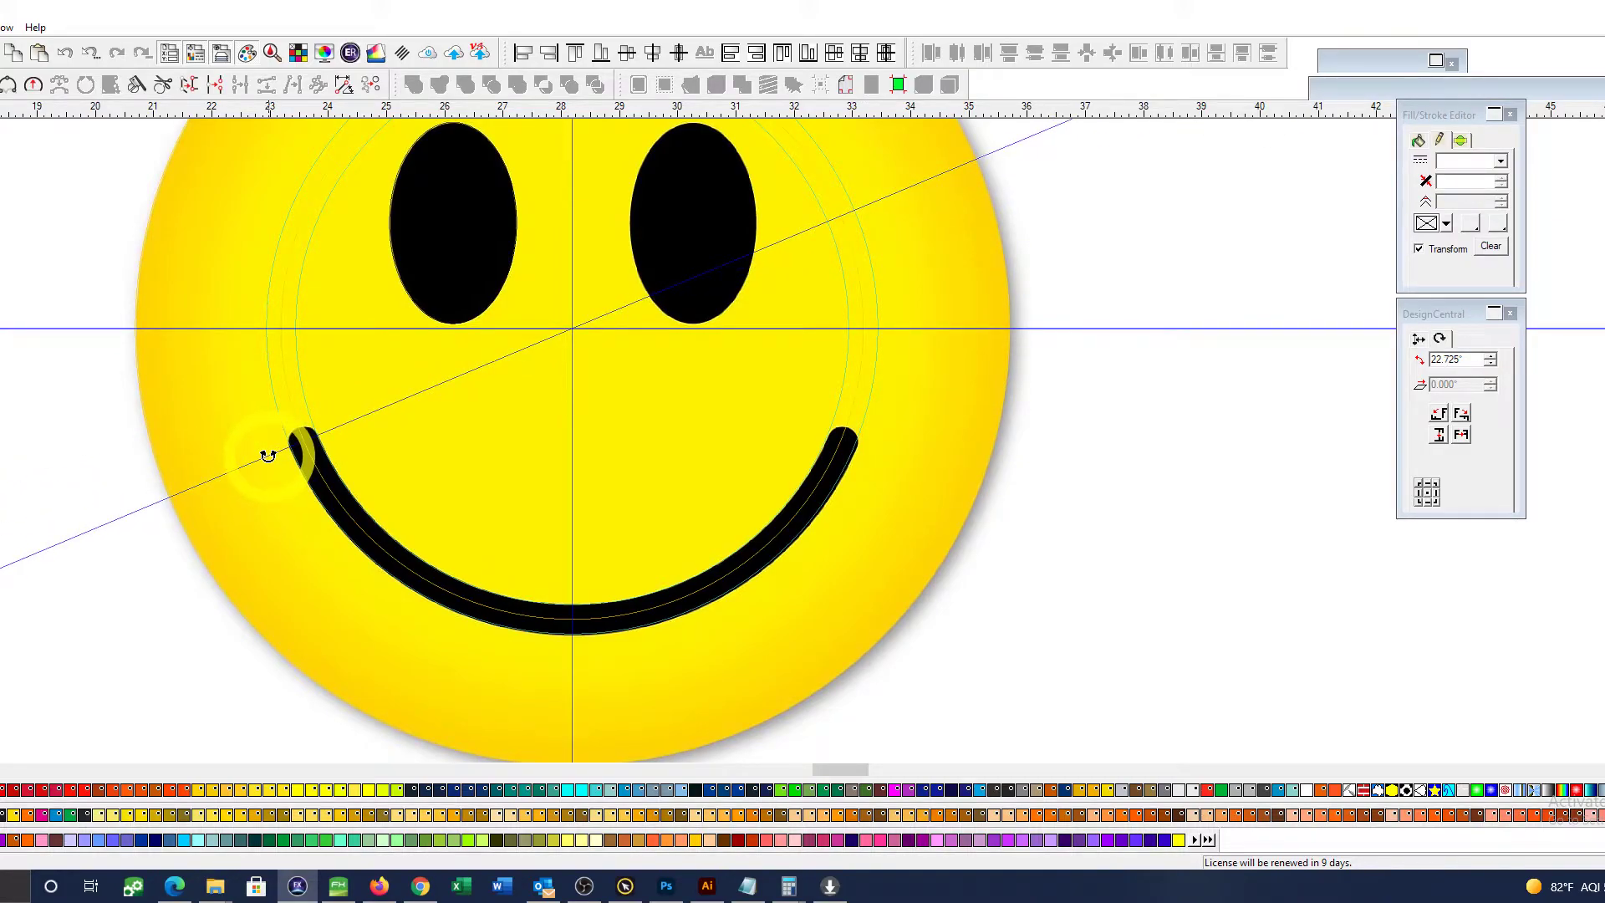
left_click(1211, 490)
Step: Place a mirrored copy of the angled guide at 157.275 degrees through the guide intersection and the right end of the mouth
left_click_drag(897, 196, 961, 276)
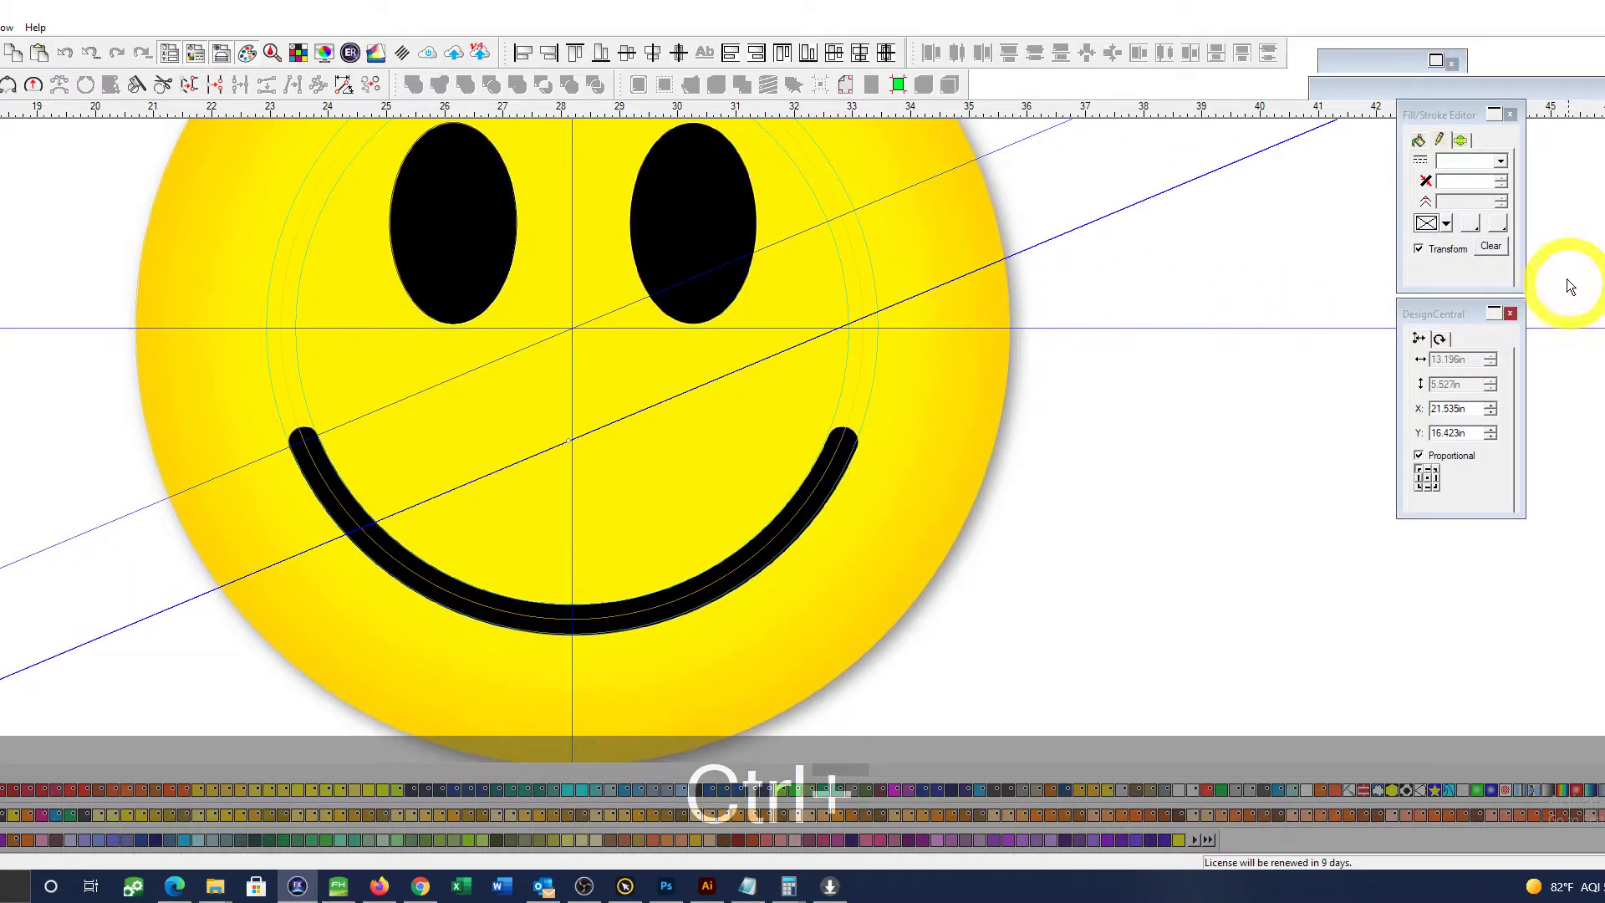
left_click(1439, 339)
left_click(1460, 435)
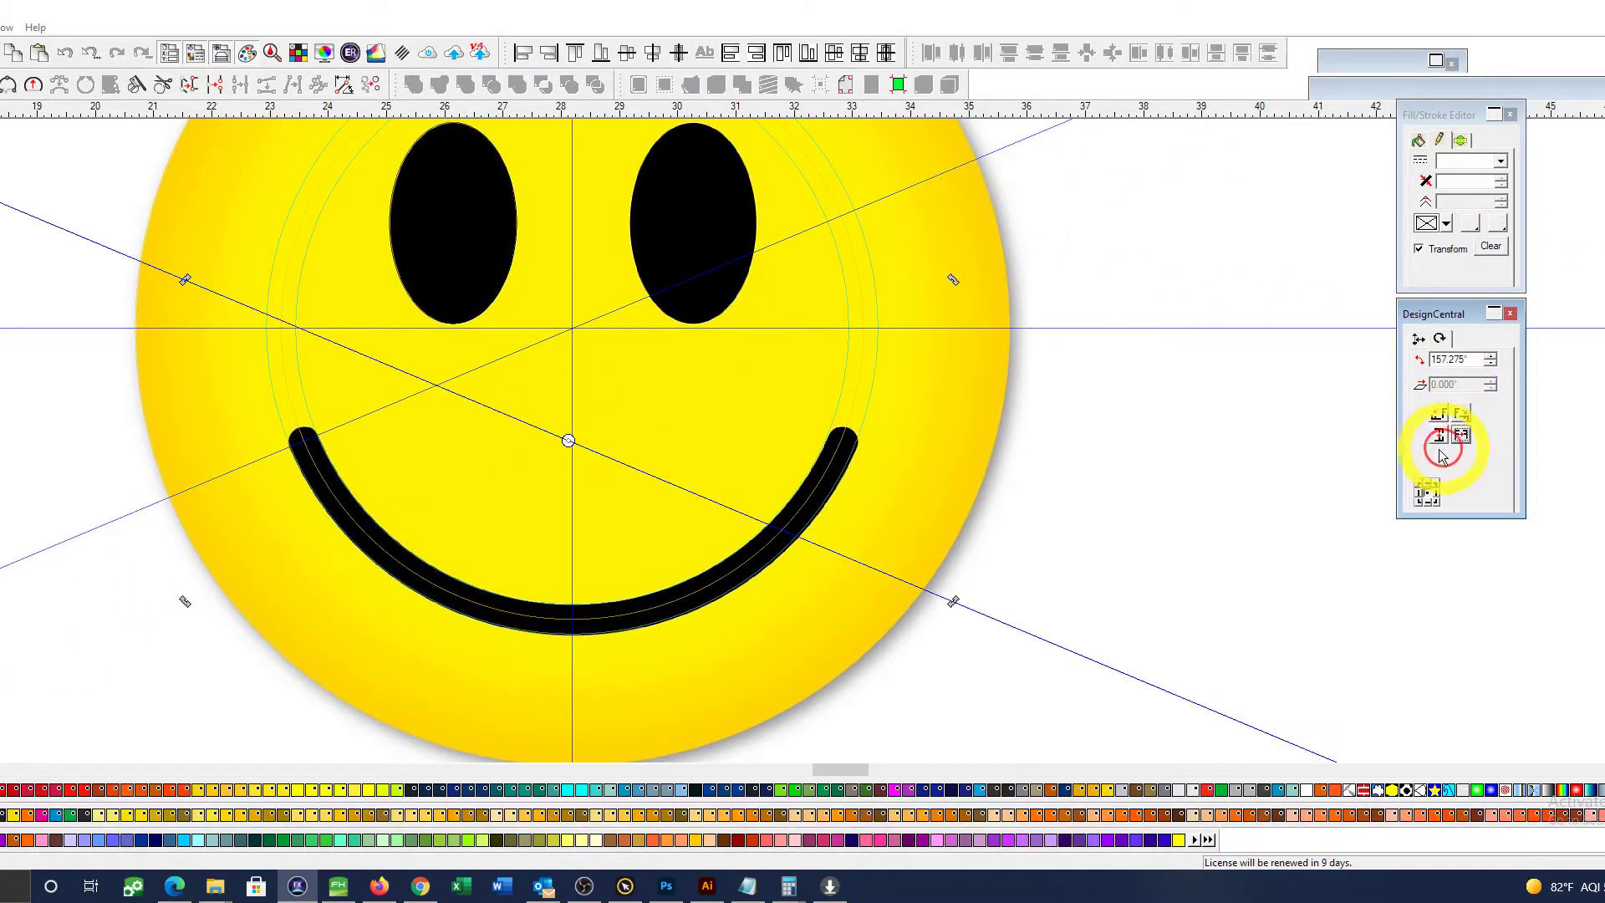
left_click_drag(1038, 644, 1073, 537)
left_click(1215, 484)
Step: Nudge the mirrored guide sideways to X 29.150 in so it passes exactly through the guide intersection
key("ctrl+space")
left_click_drag(121, 287, 1176, 618)
left_click_drag(862, 574, 862, 574)
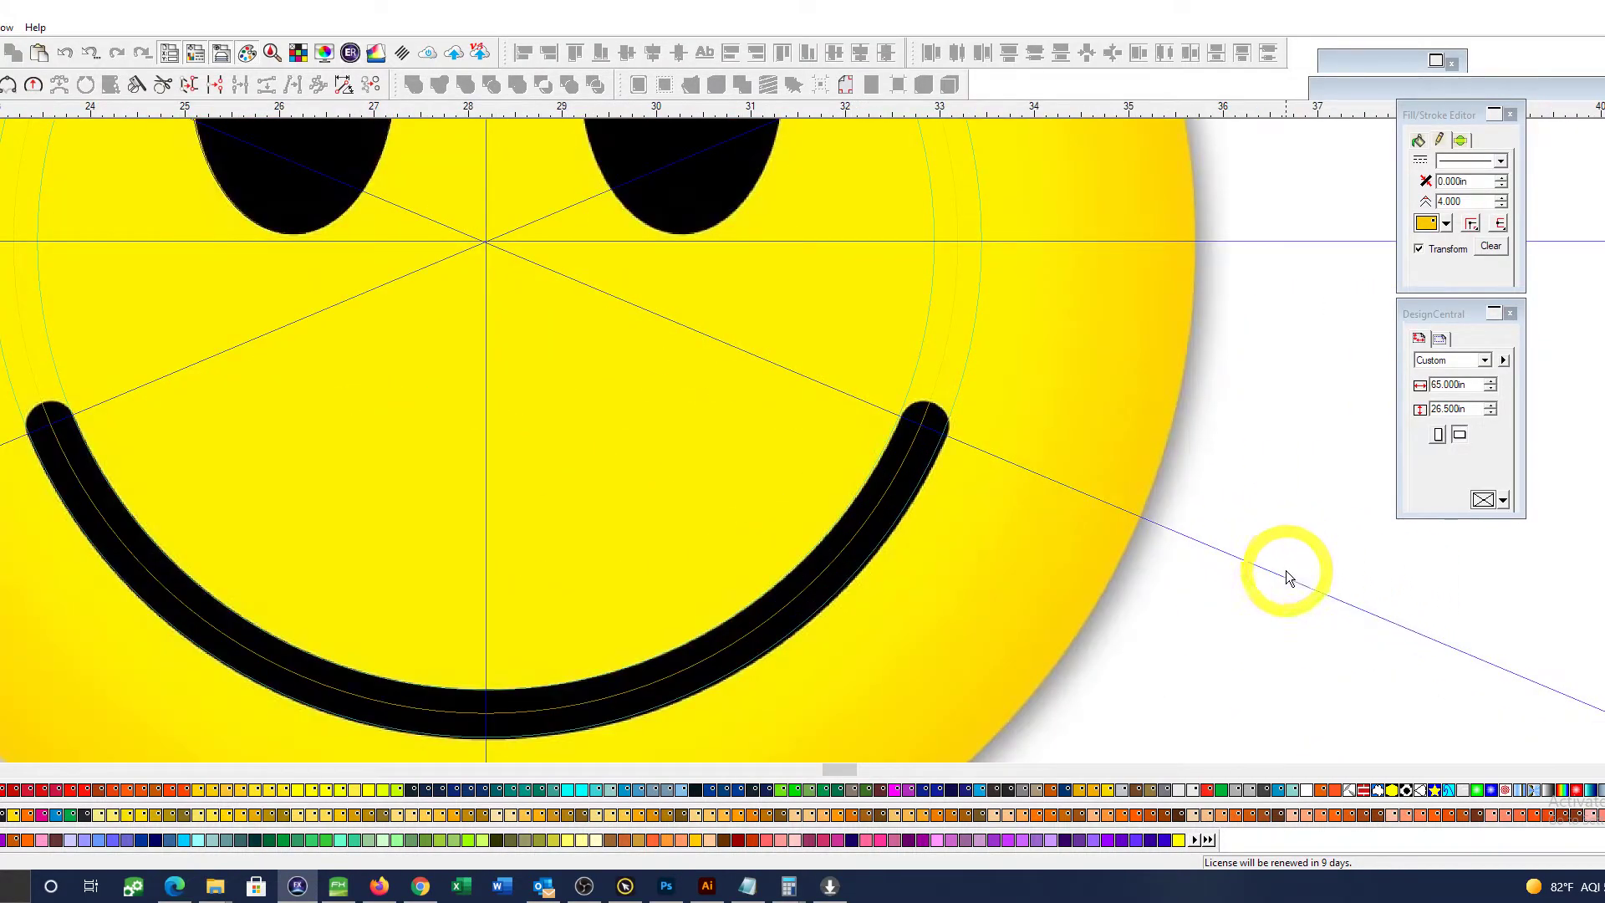
left_click(1290, 579)
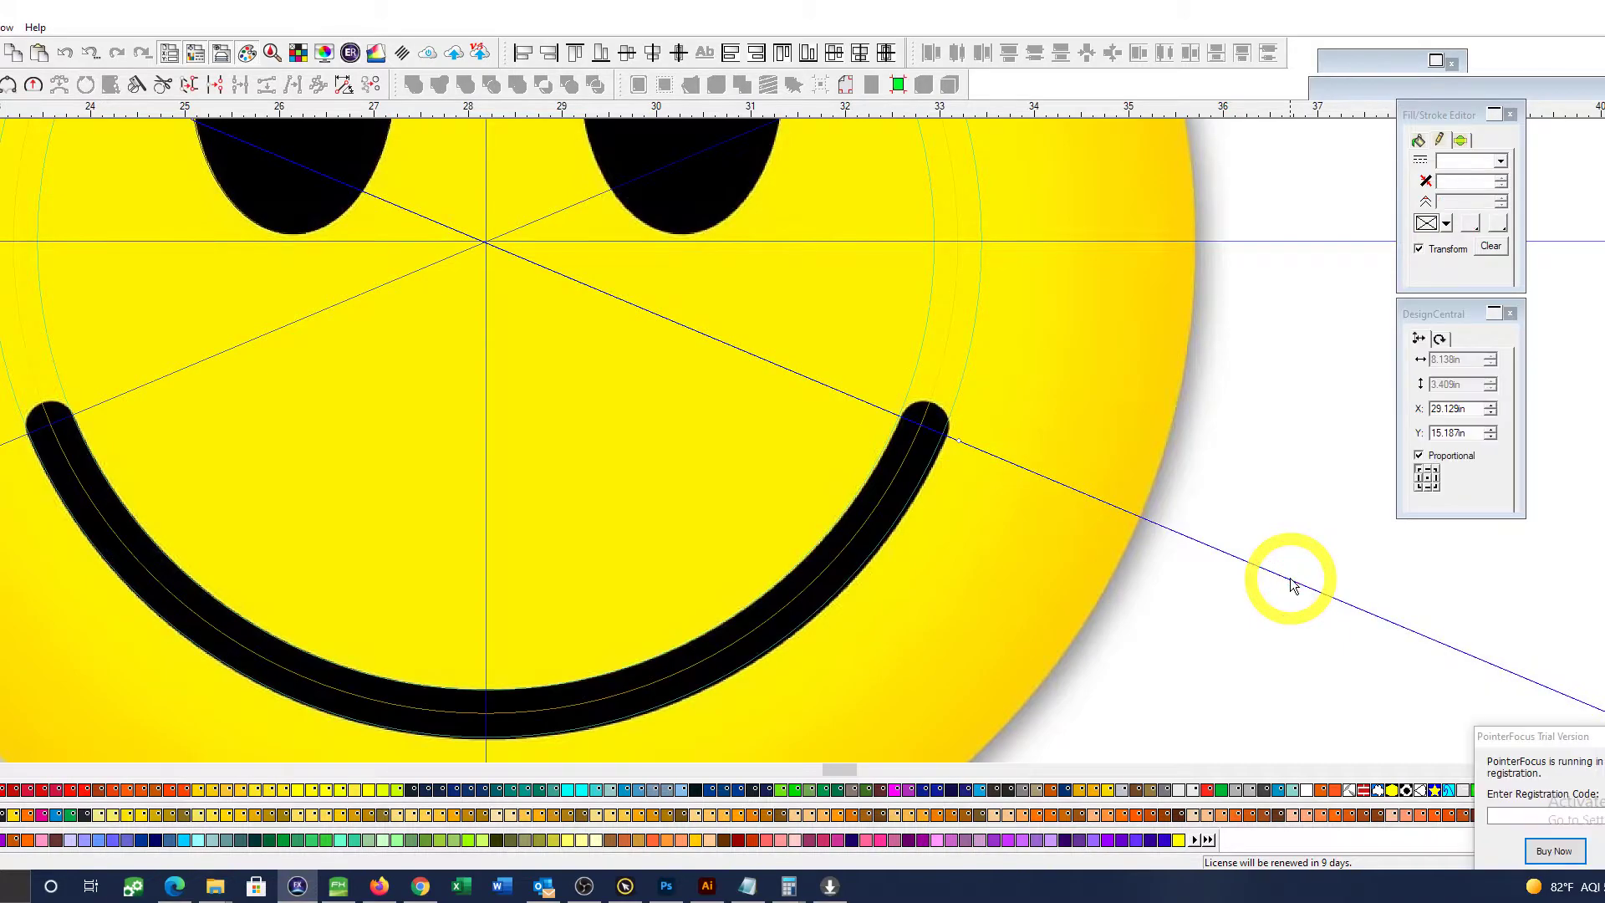
key("Left")
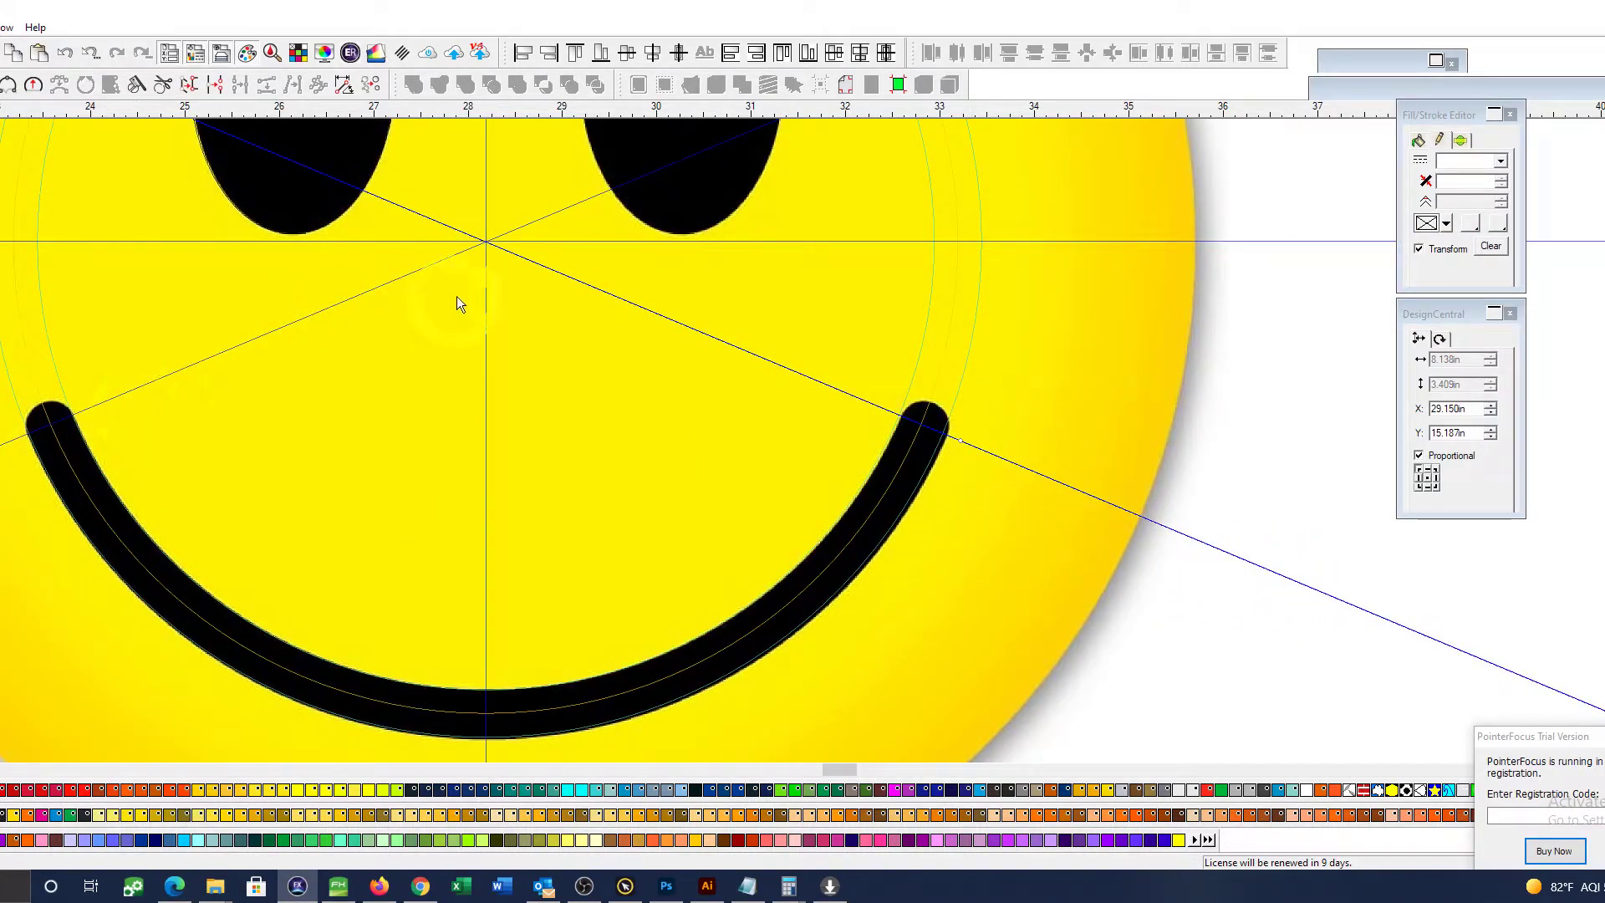
left_click(503, 235)
left_click(635, 306)
left_click(1307, 492)
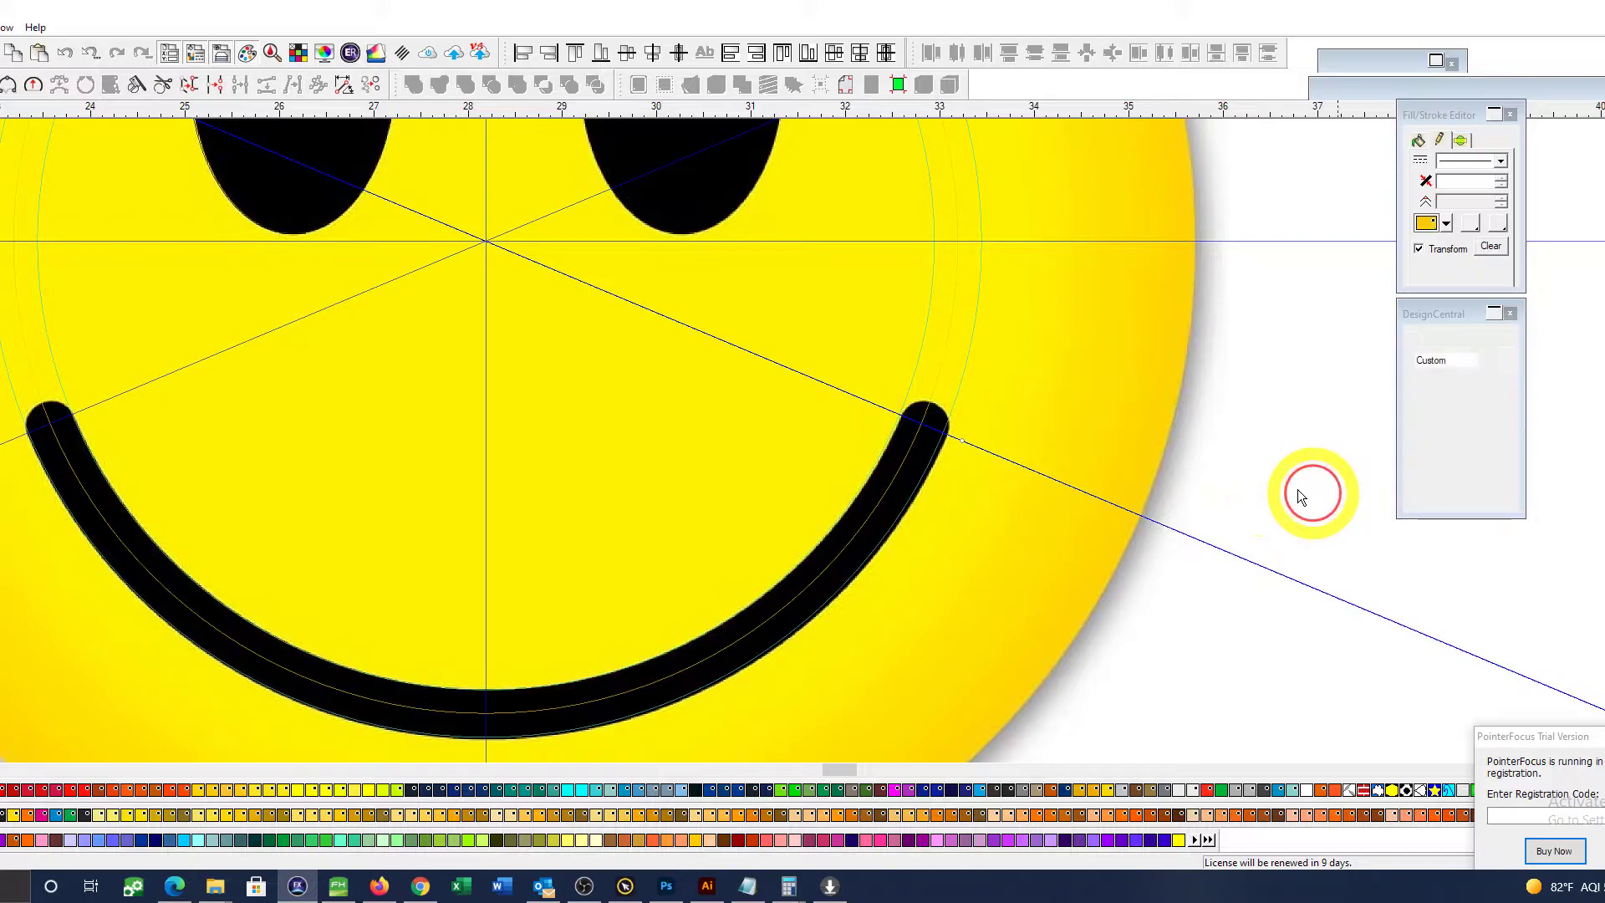
Step: Cut the mouth circle's path where the two angled guides cross it at the mouth ends
scroll(1116, 505, "down", 3)
key("ctrl+space")
left_click(1185, 458)
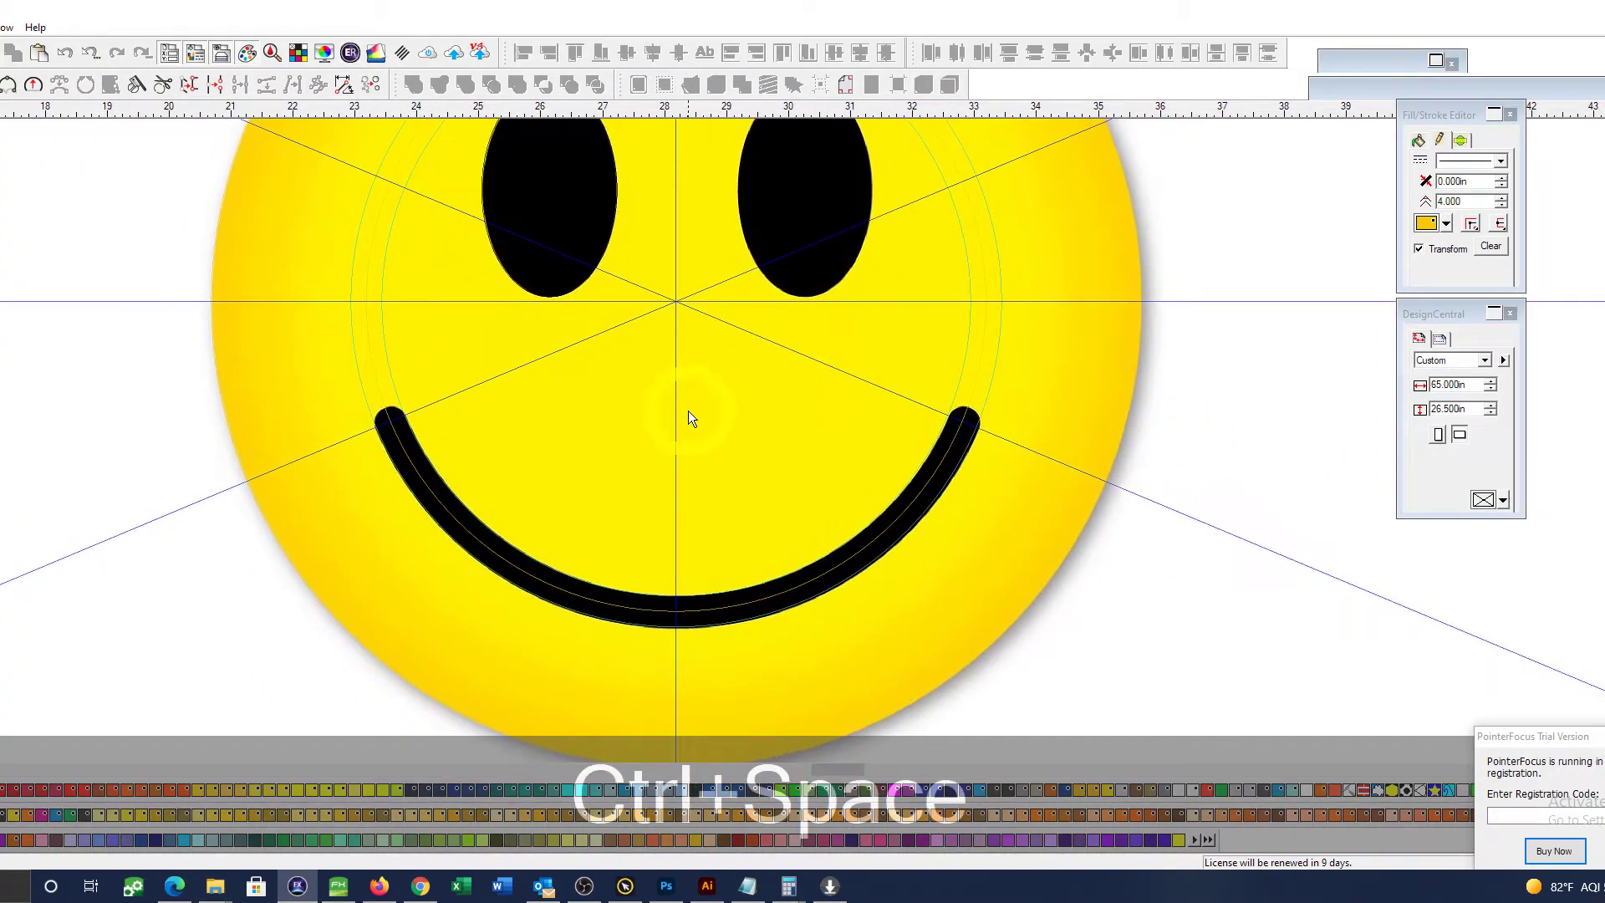
left_click(163, 86)
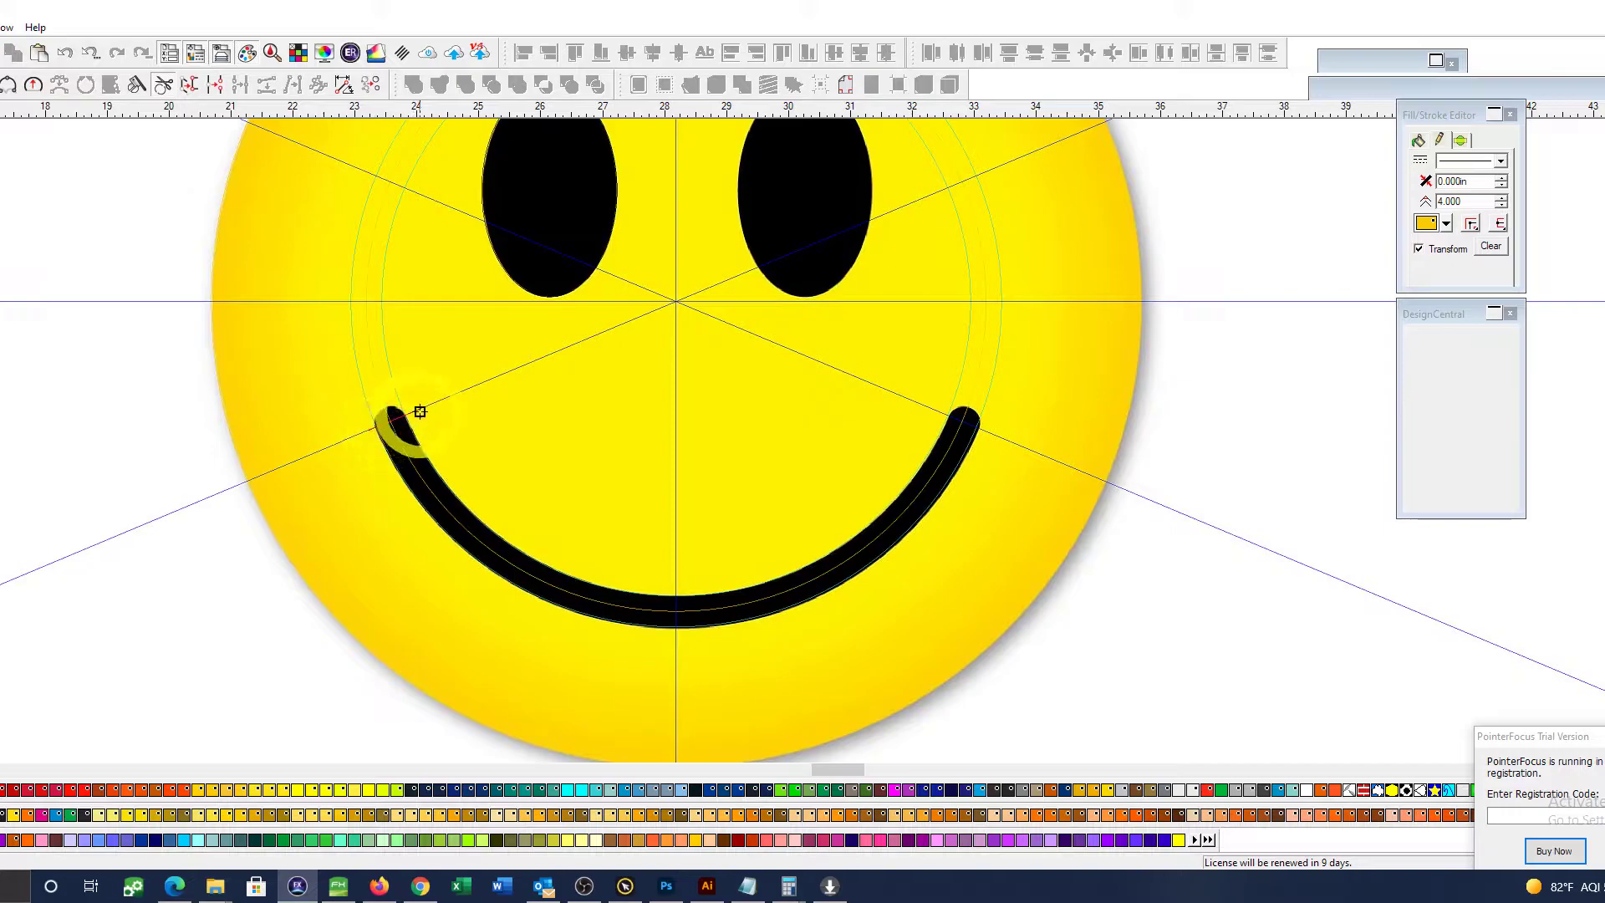
left_click(384, 422)
left_click(961, 414)
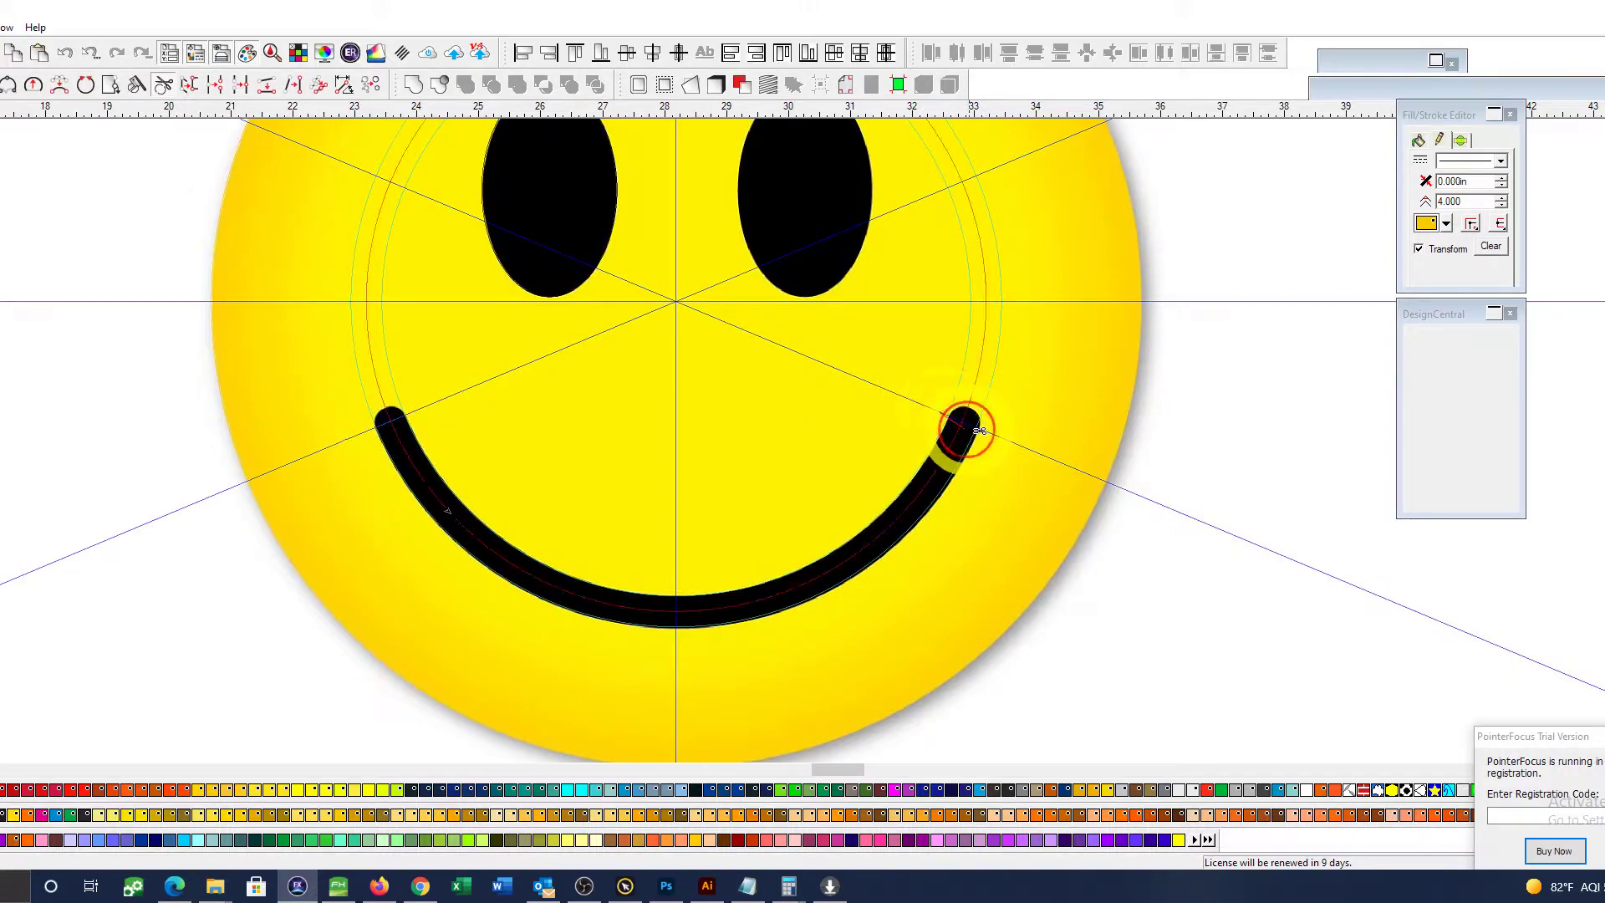
Step: Delete the upper part of the cut mouth circle, keeping only the lower arc as the mouth
left_click(42, 197)
left_click(368, 287)
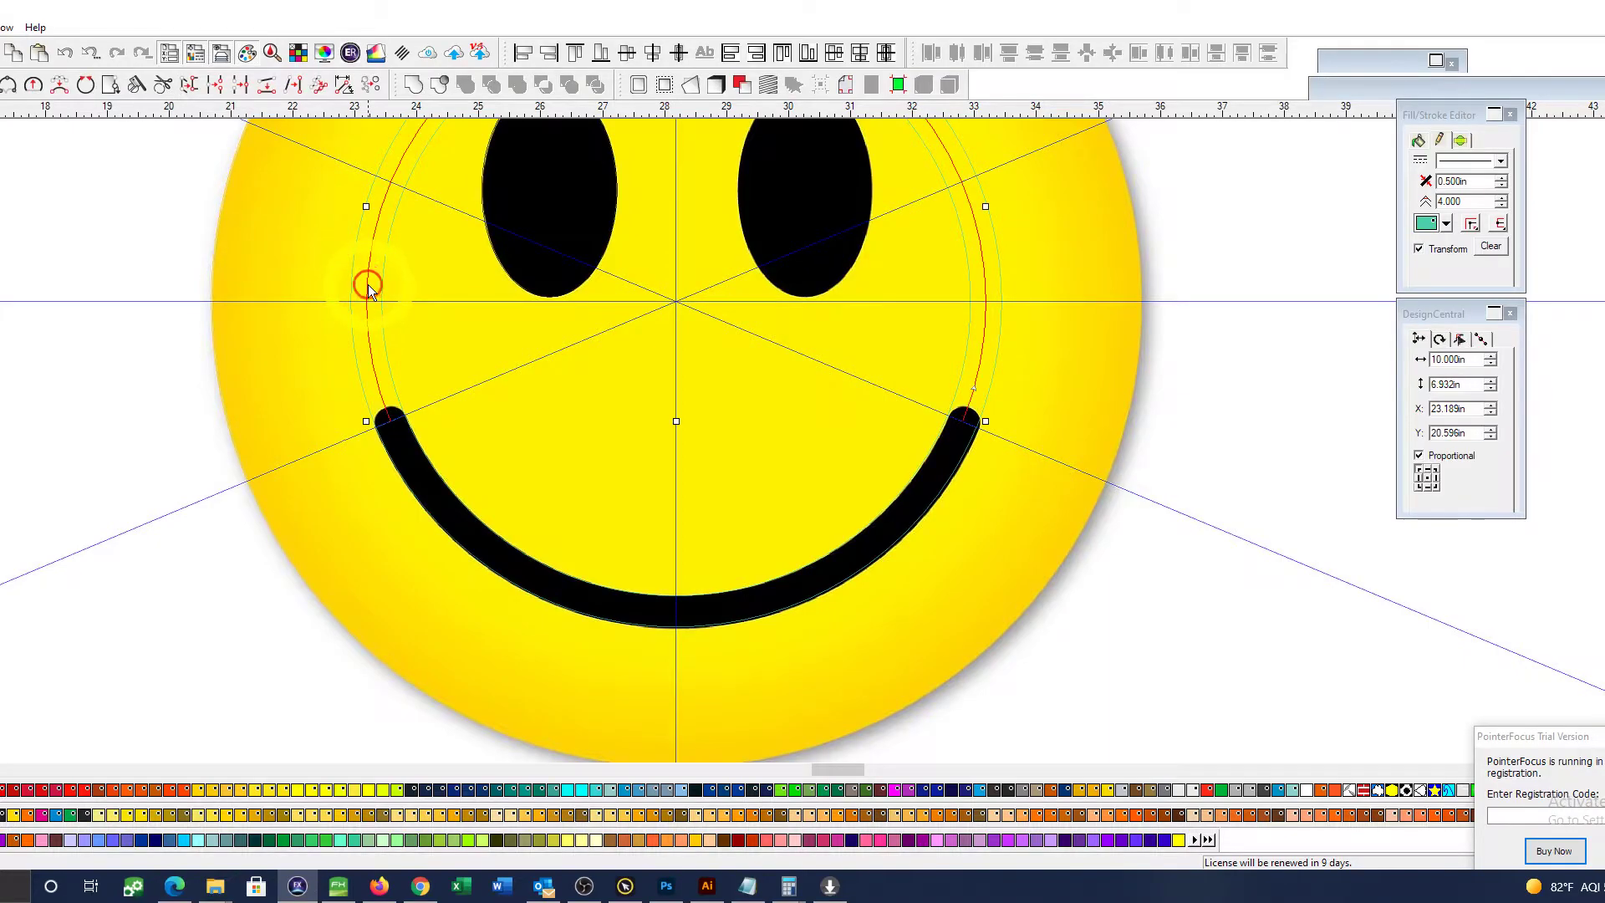
scroll(368, 286, "down", 2)
key("ctrl+Delete")
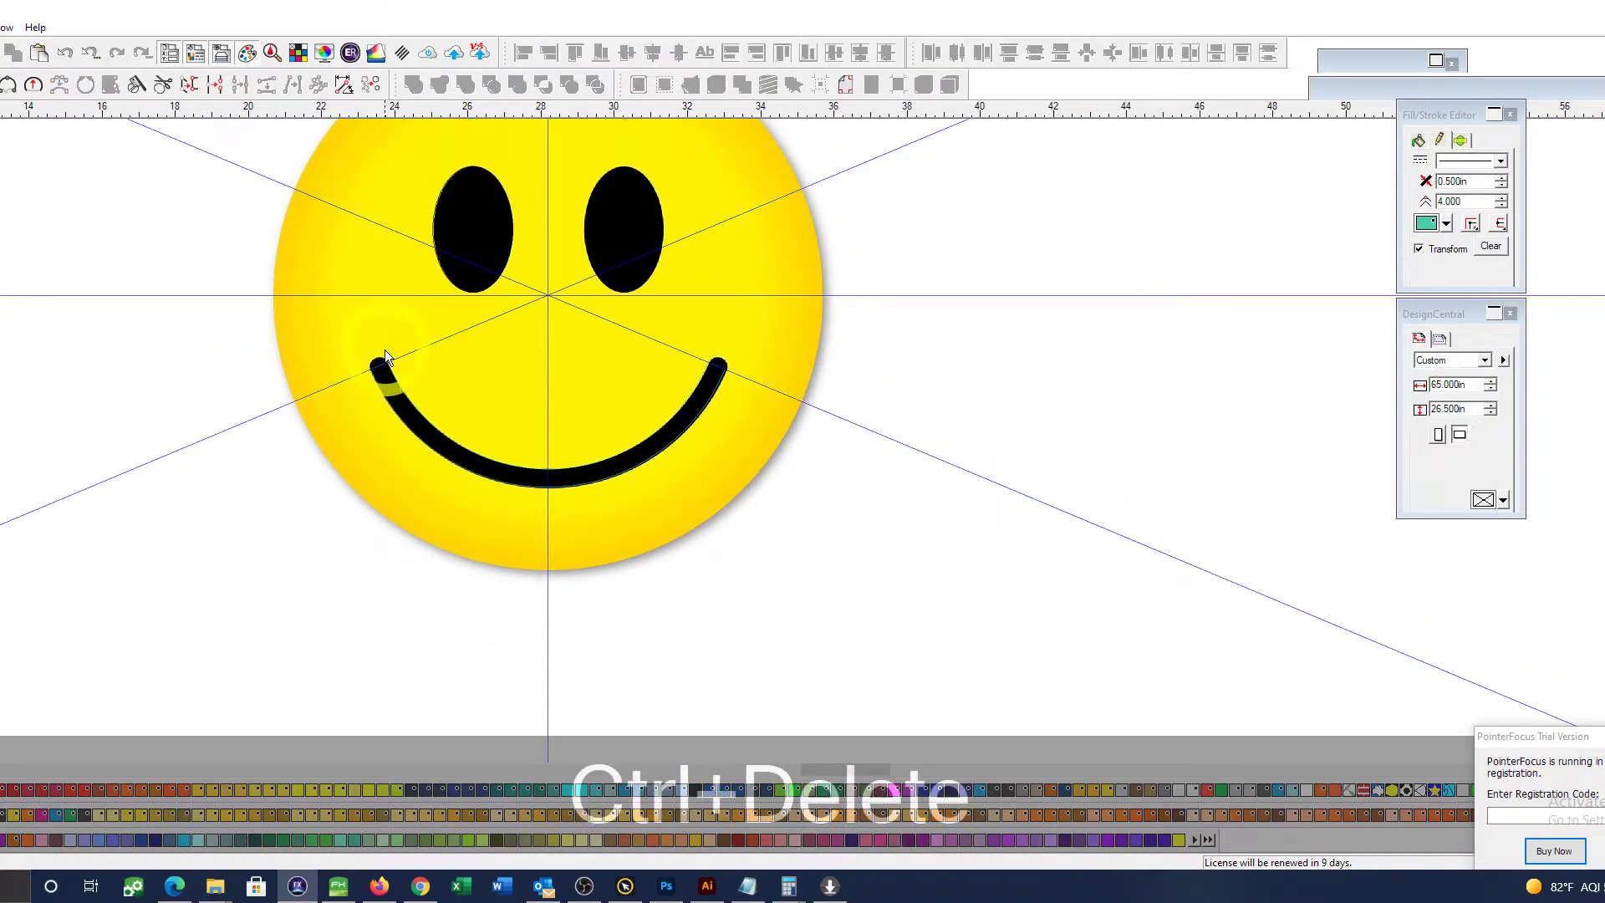
Step: Show the shapes filled and give the mouth arc's stroke rounded end caps, comparing the result with the source image
key("ctrl+f")
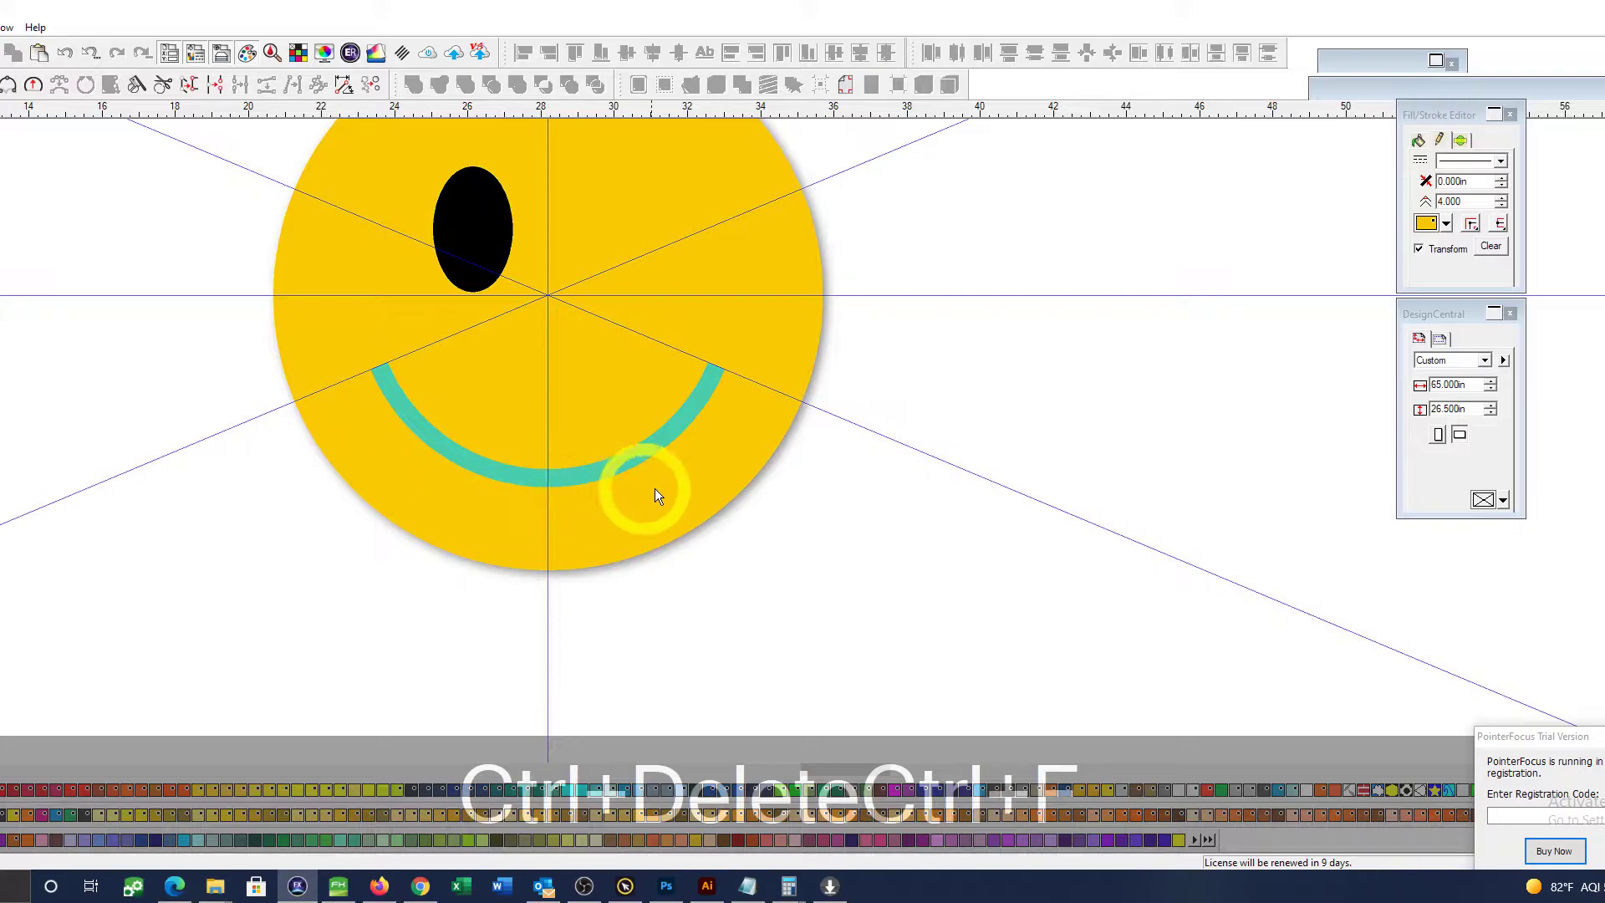
left_click(1439, 142)
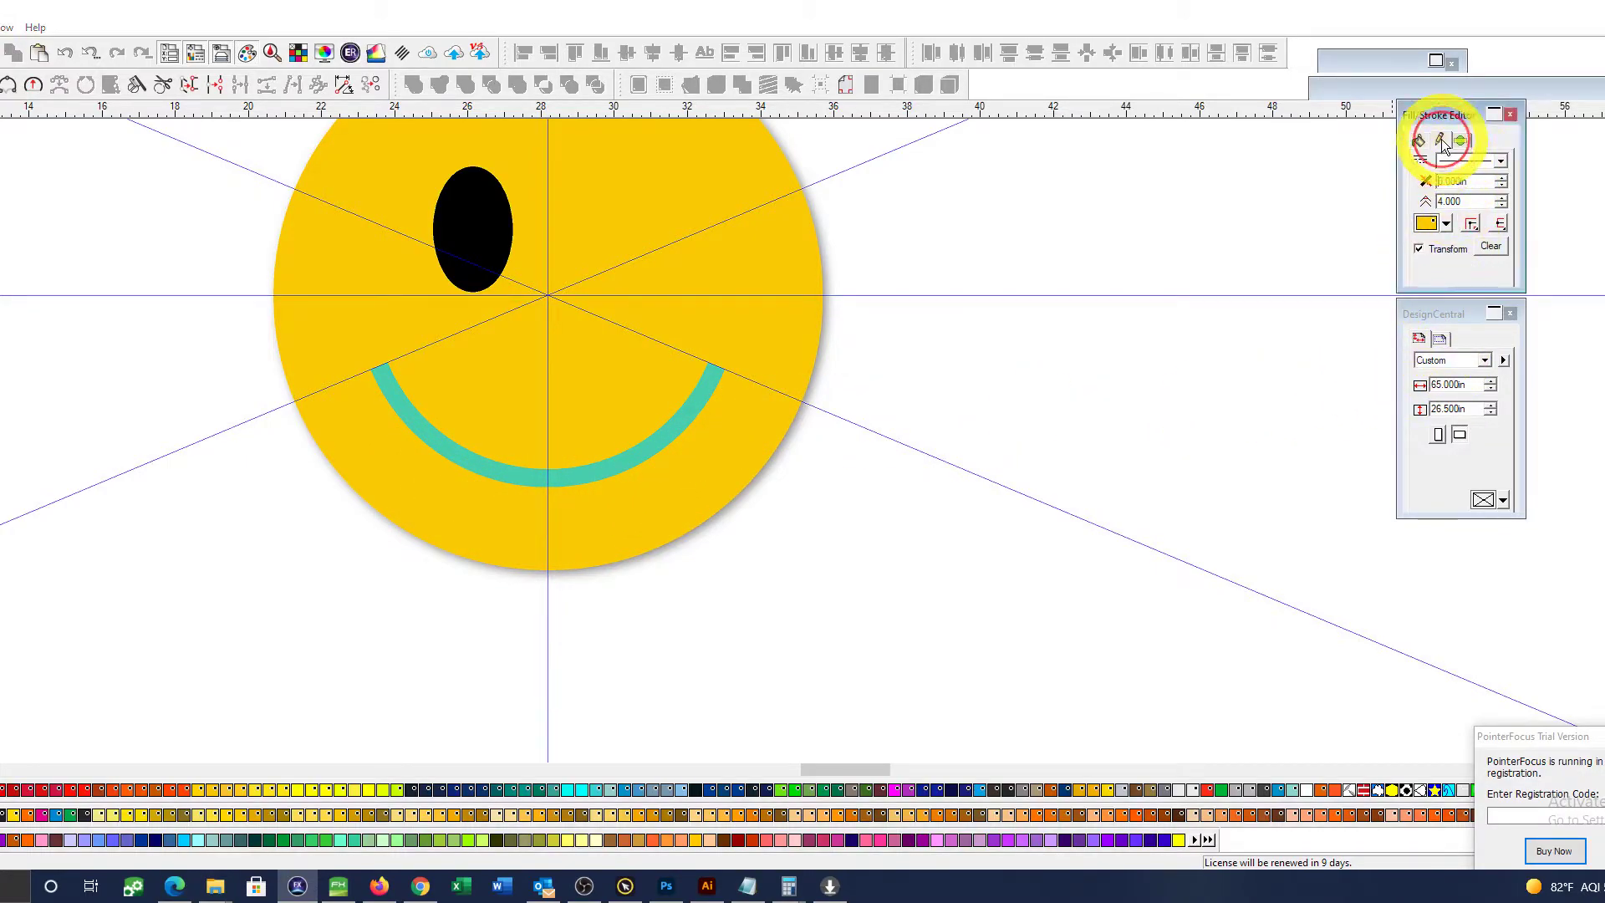
left_click(1501, 228)
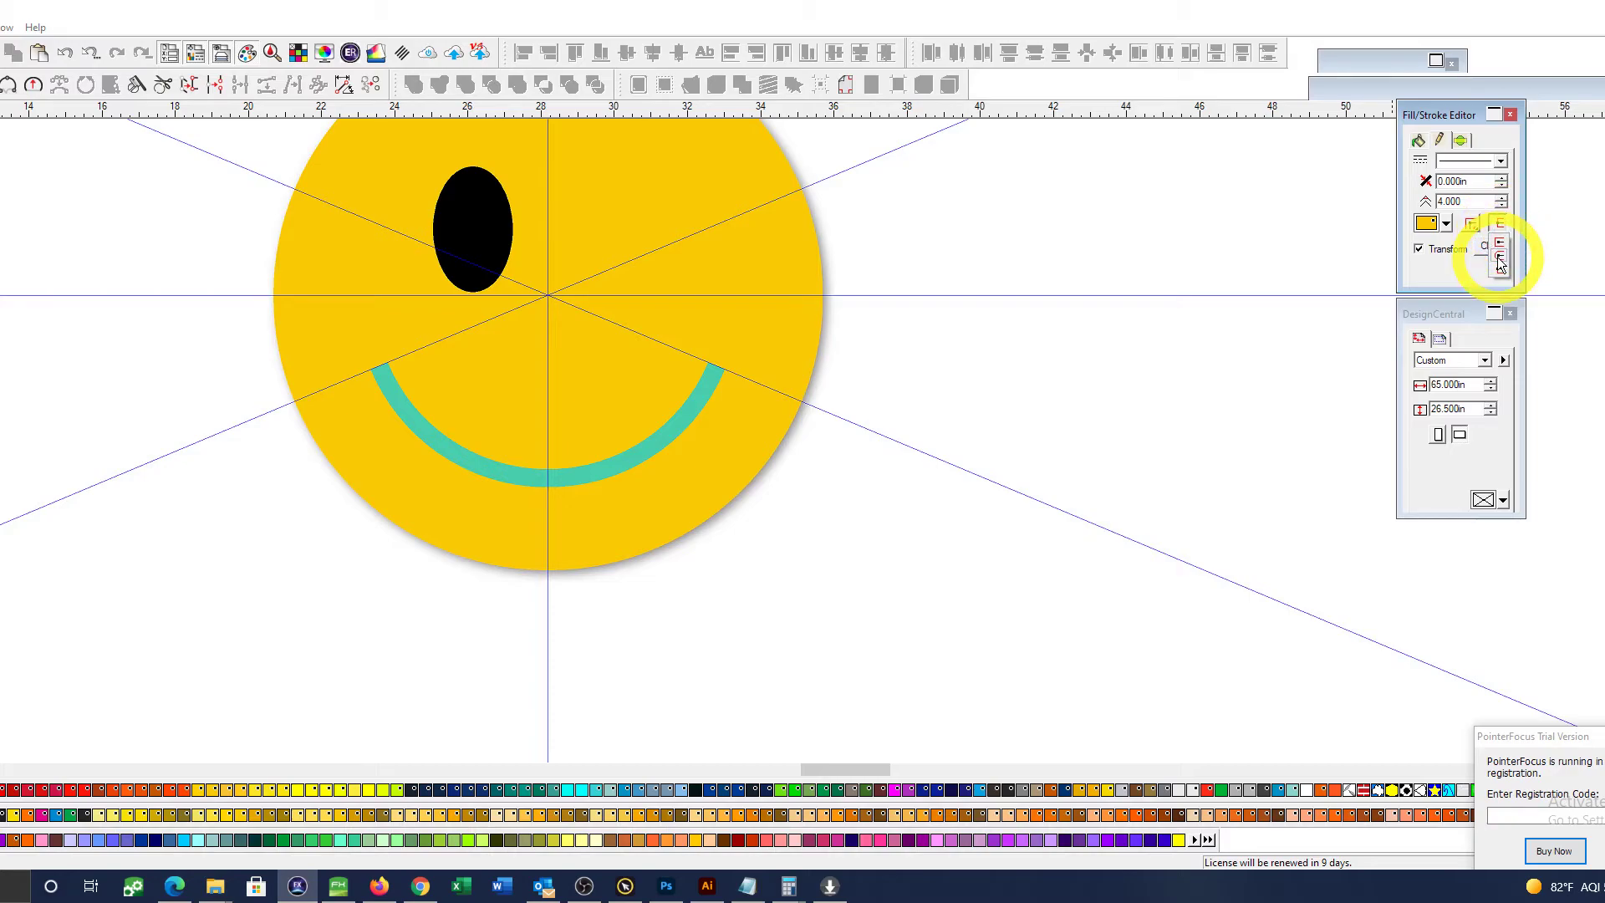
left_click(1499, 260)
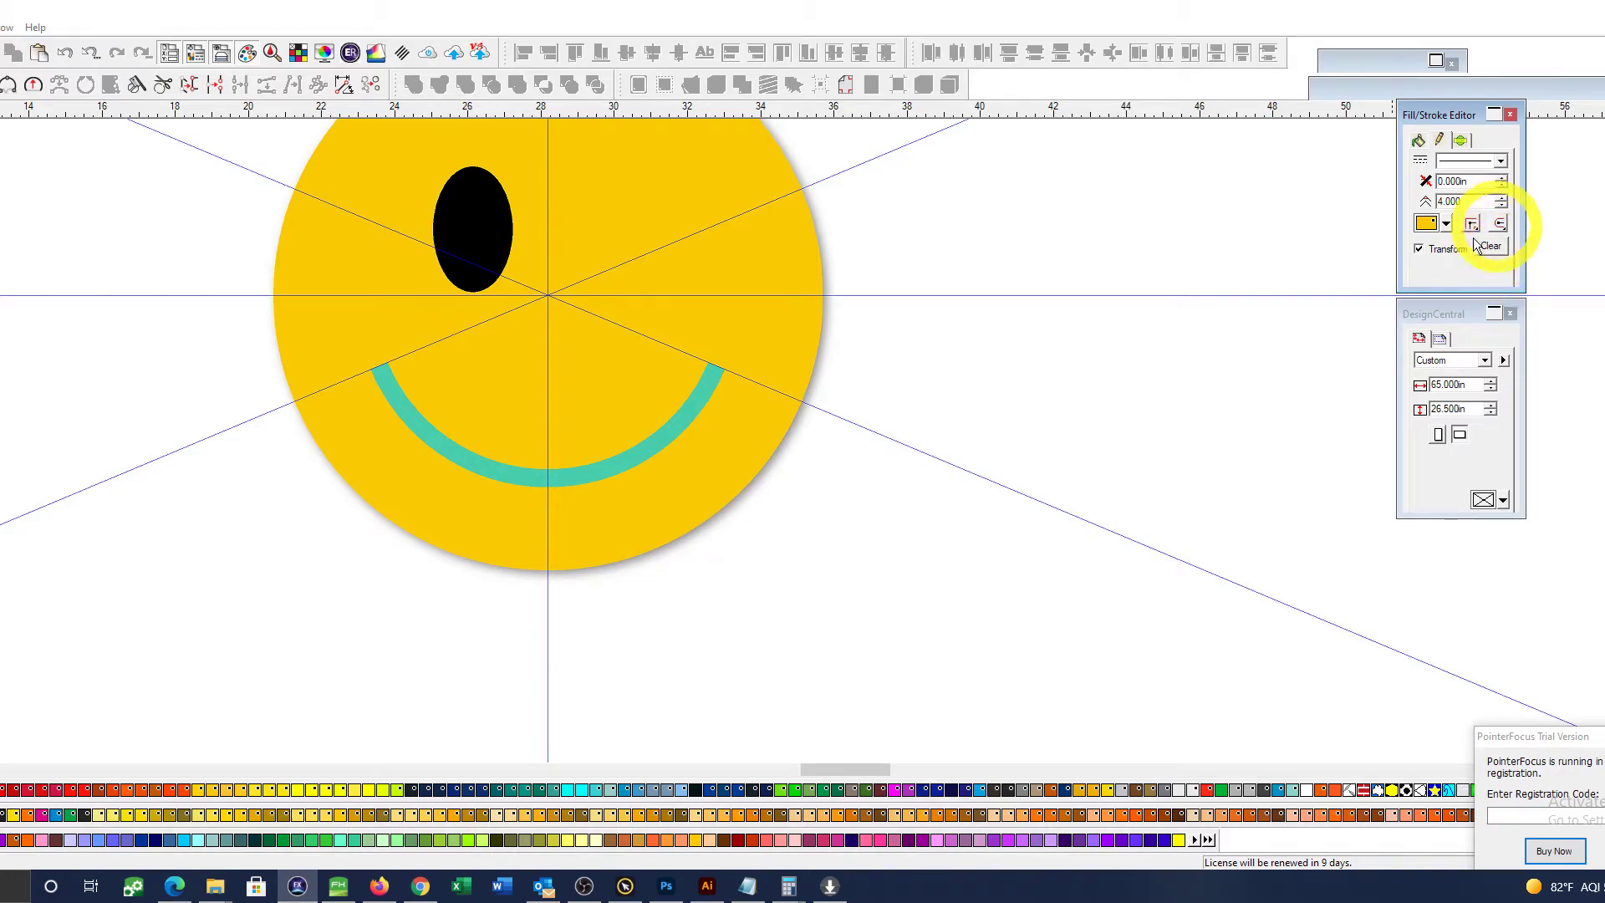
left_click(688, 422)
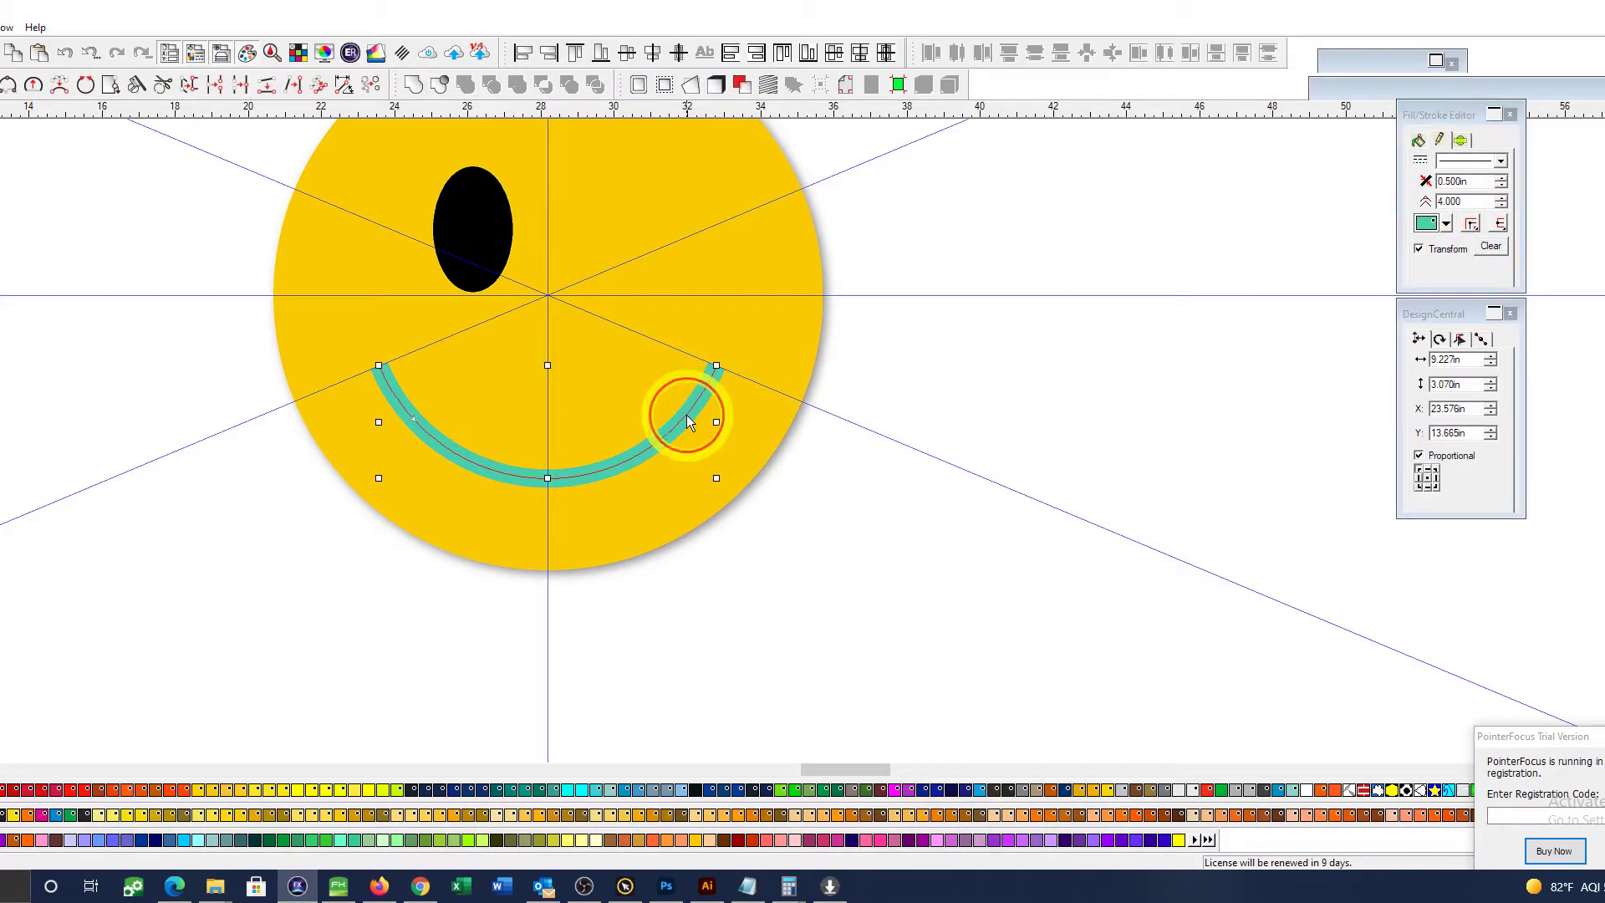
left_click(1501, 228)
left_click(1501, 258)
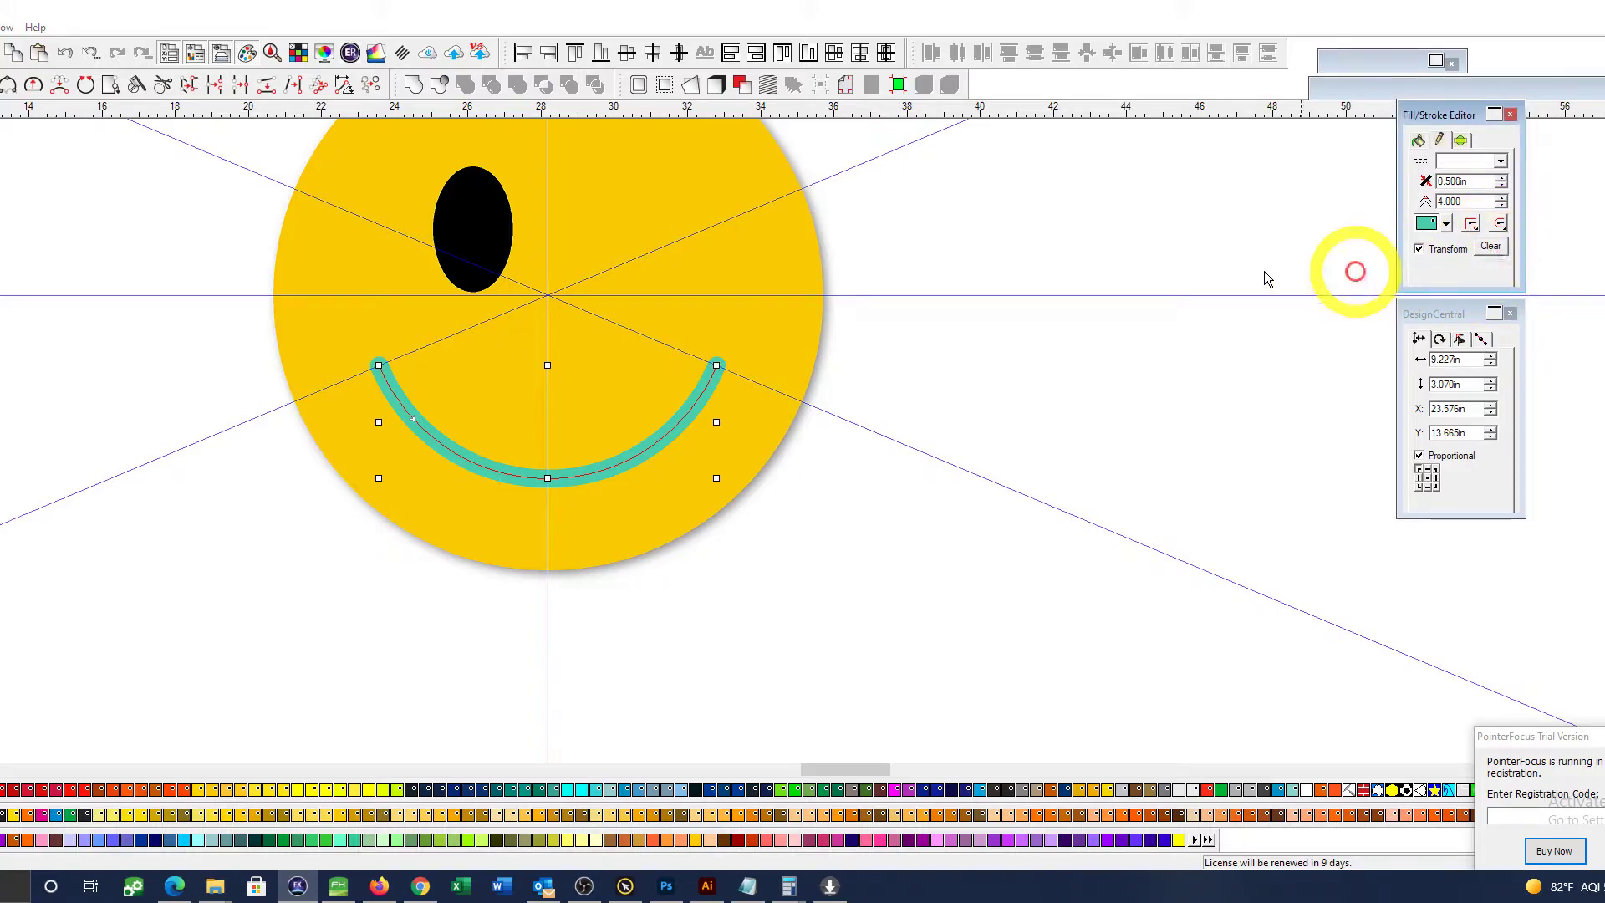
left_click(1095, 214)
left_click(1501, 224)
left_click(1092, 261)
left_click(823, 492)
key("ctrl")
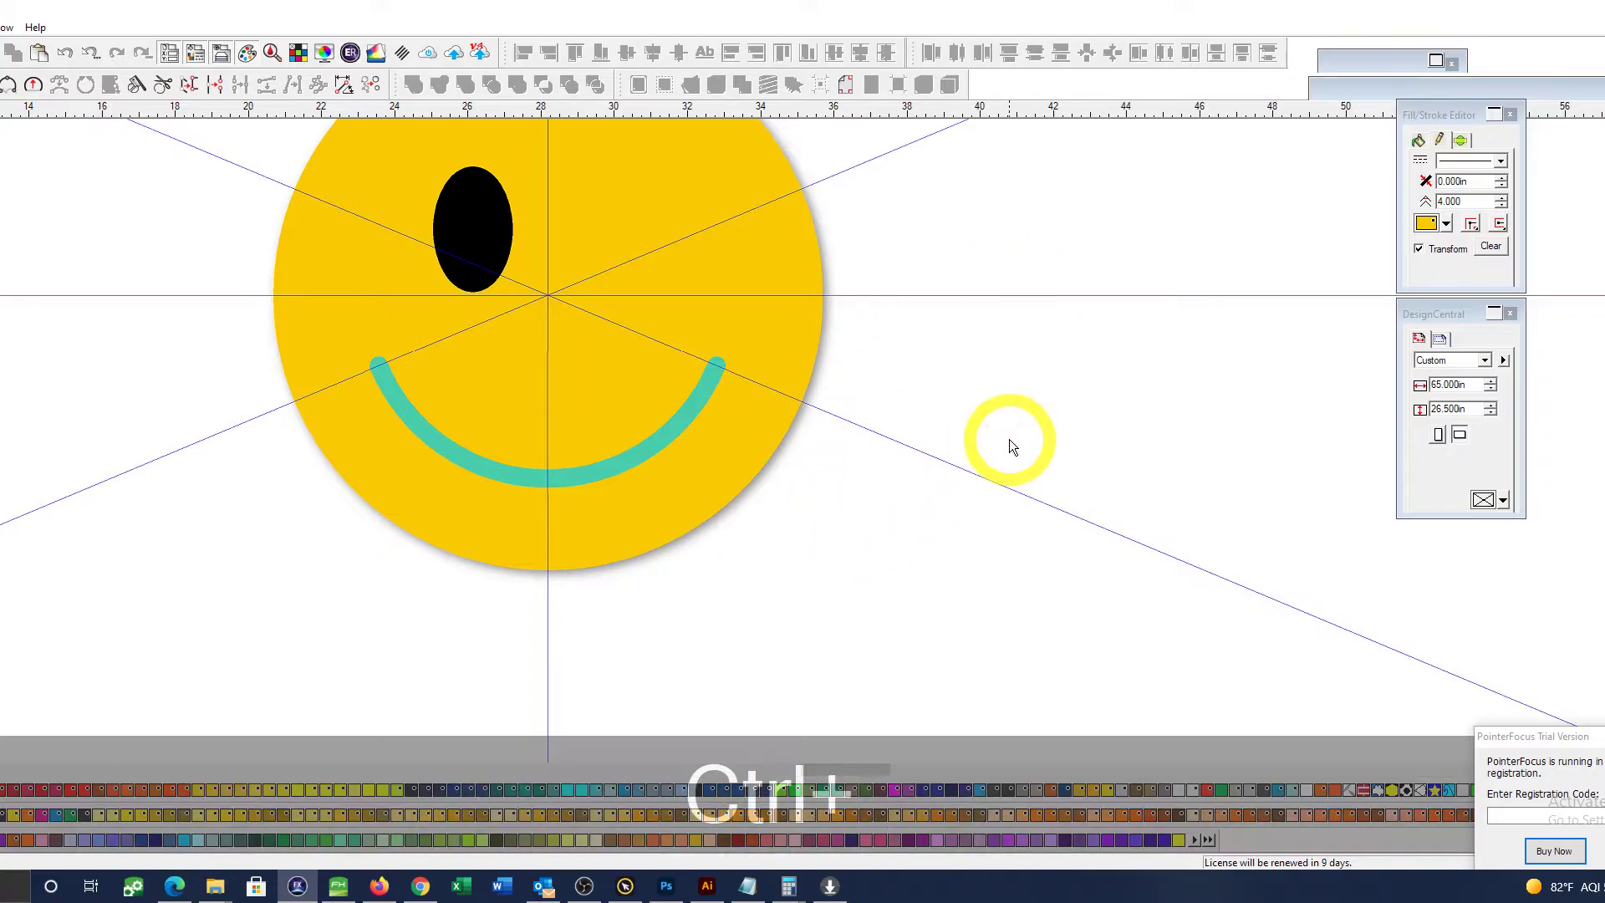
key("ctrl+f")
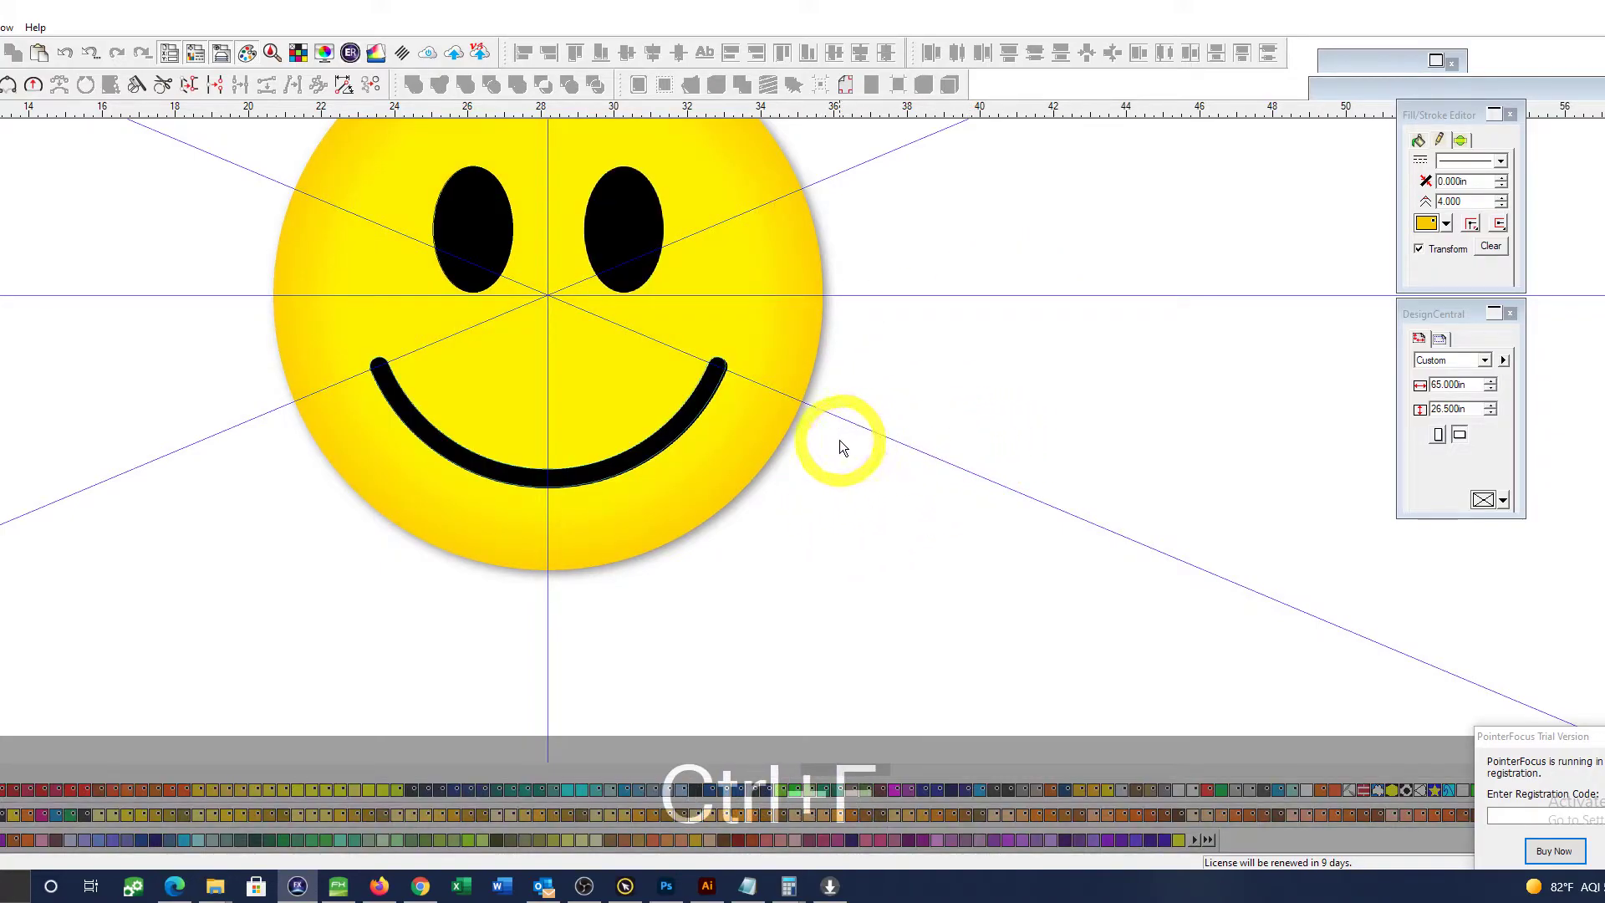
Step: Mirror the left eye across the vertical guide, keeping the original, and compare the new right eye with the source image
key("space")
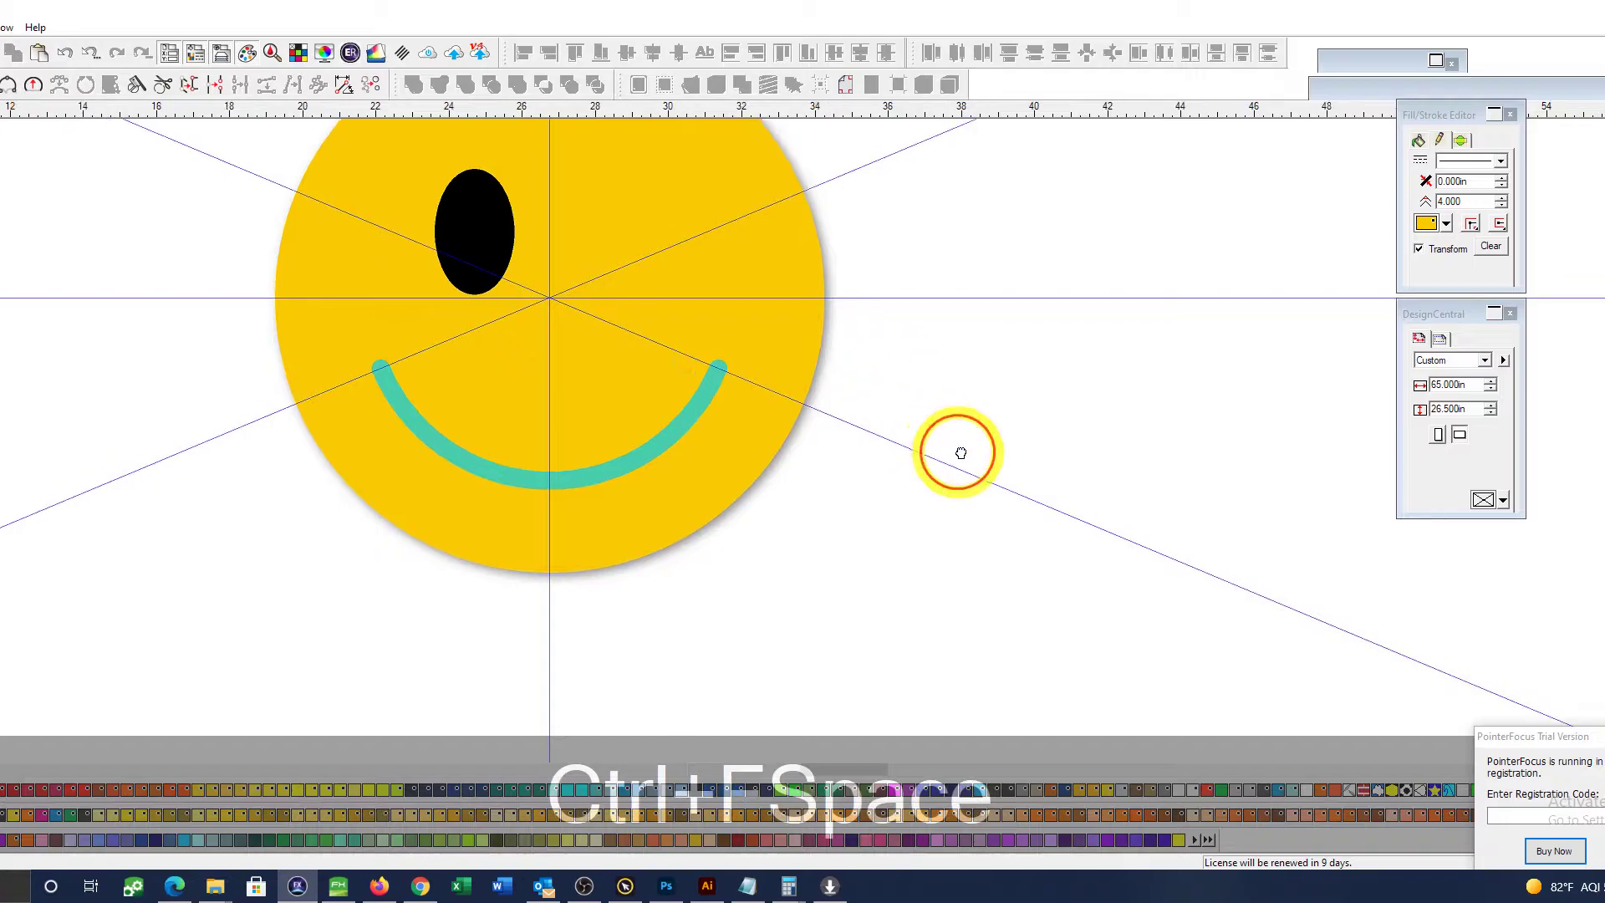
left_click_drag(948, 444, 975, 452)
left_click_drag(995, 295, 1021, 352)
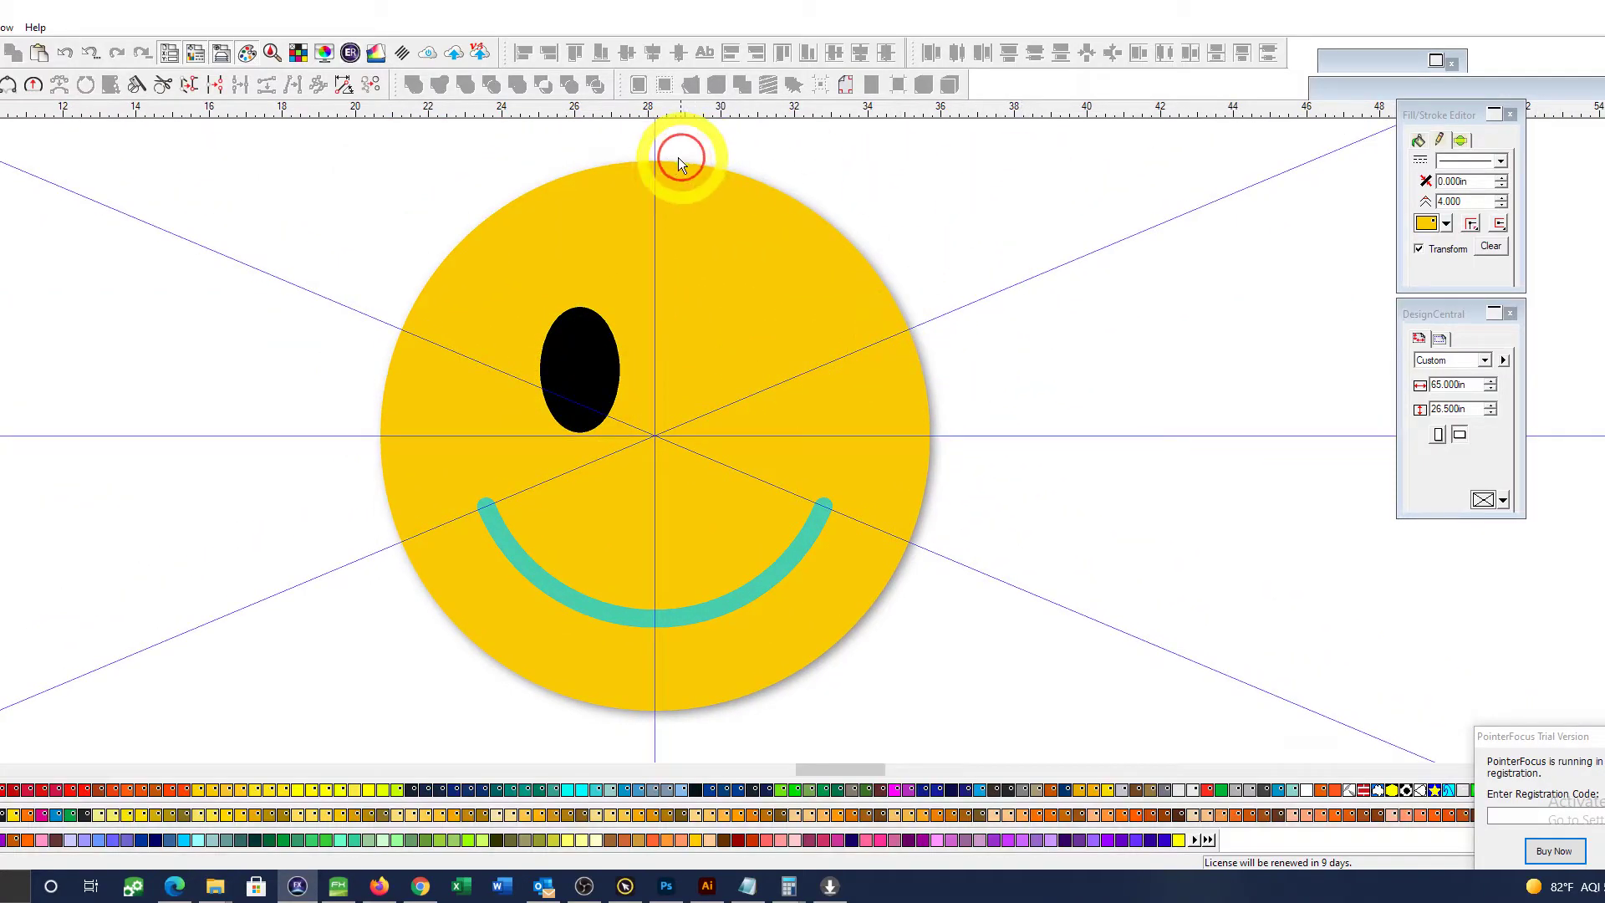
left_click(654, 144)
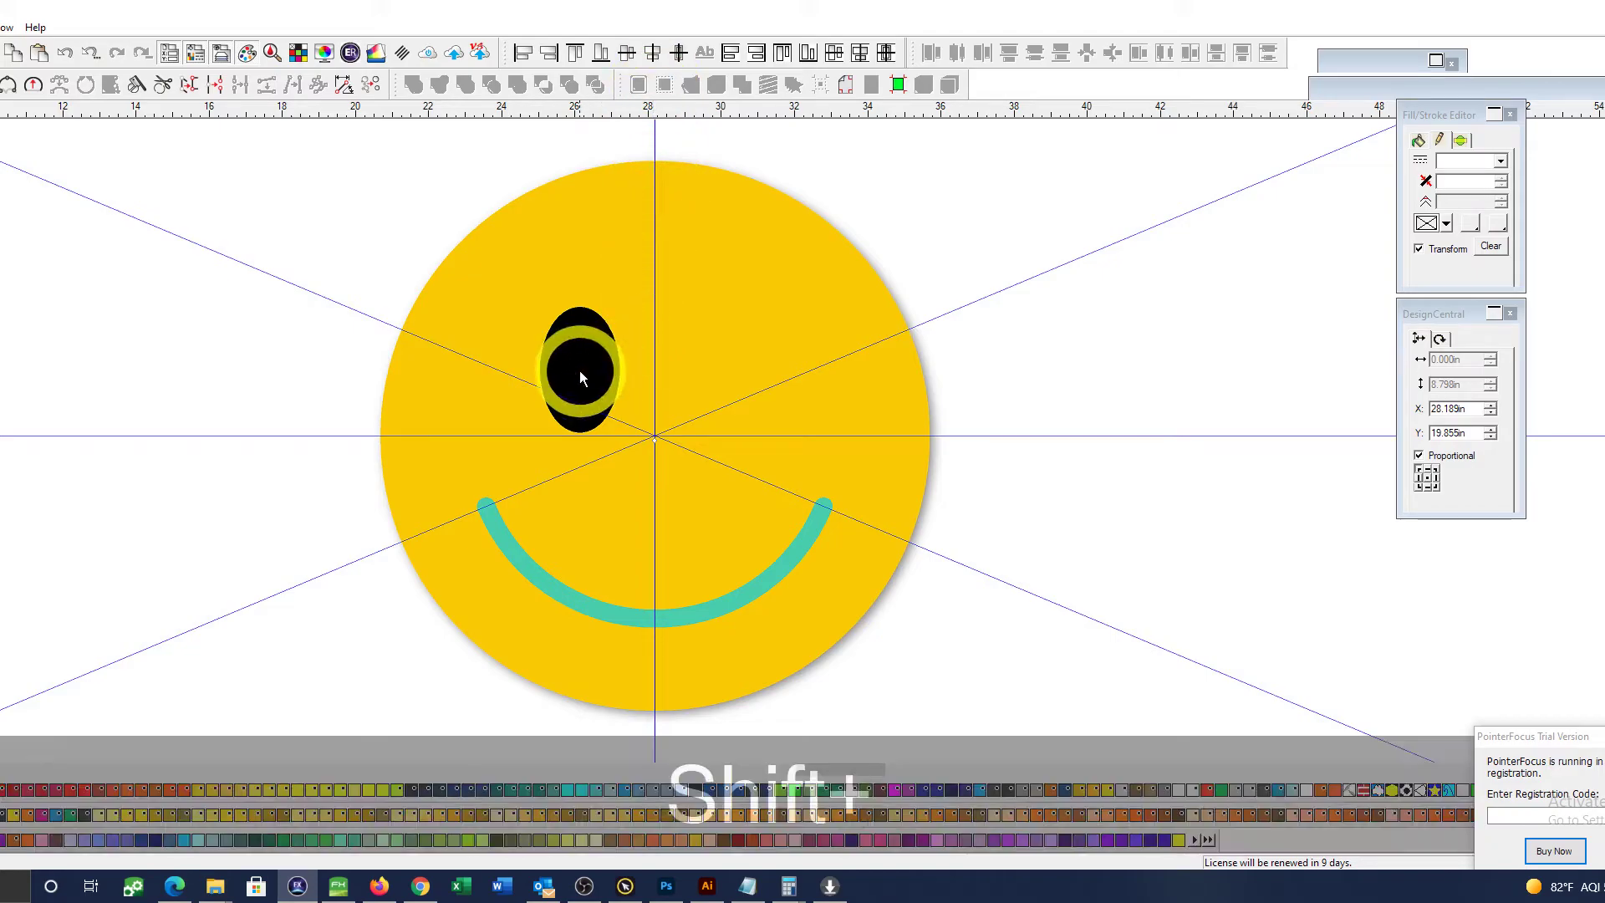
left_click(579, 369, "shift")
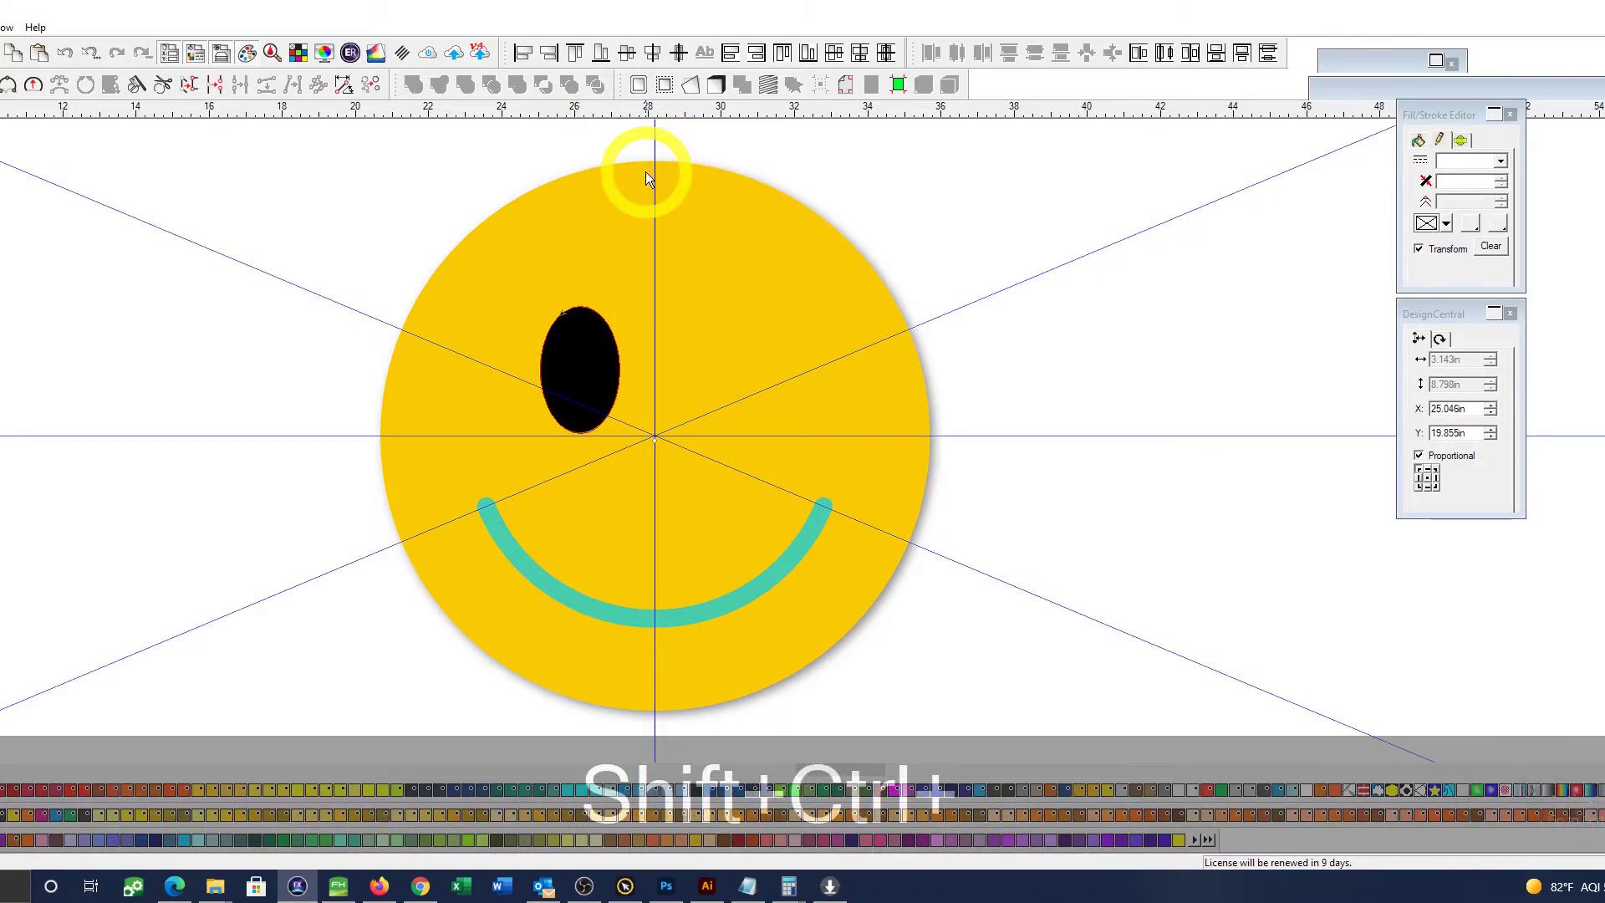
key("ctrl+shift+alt+e")
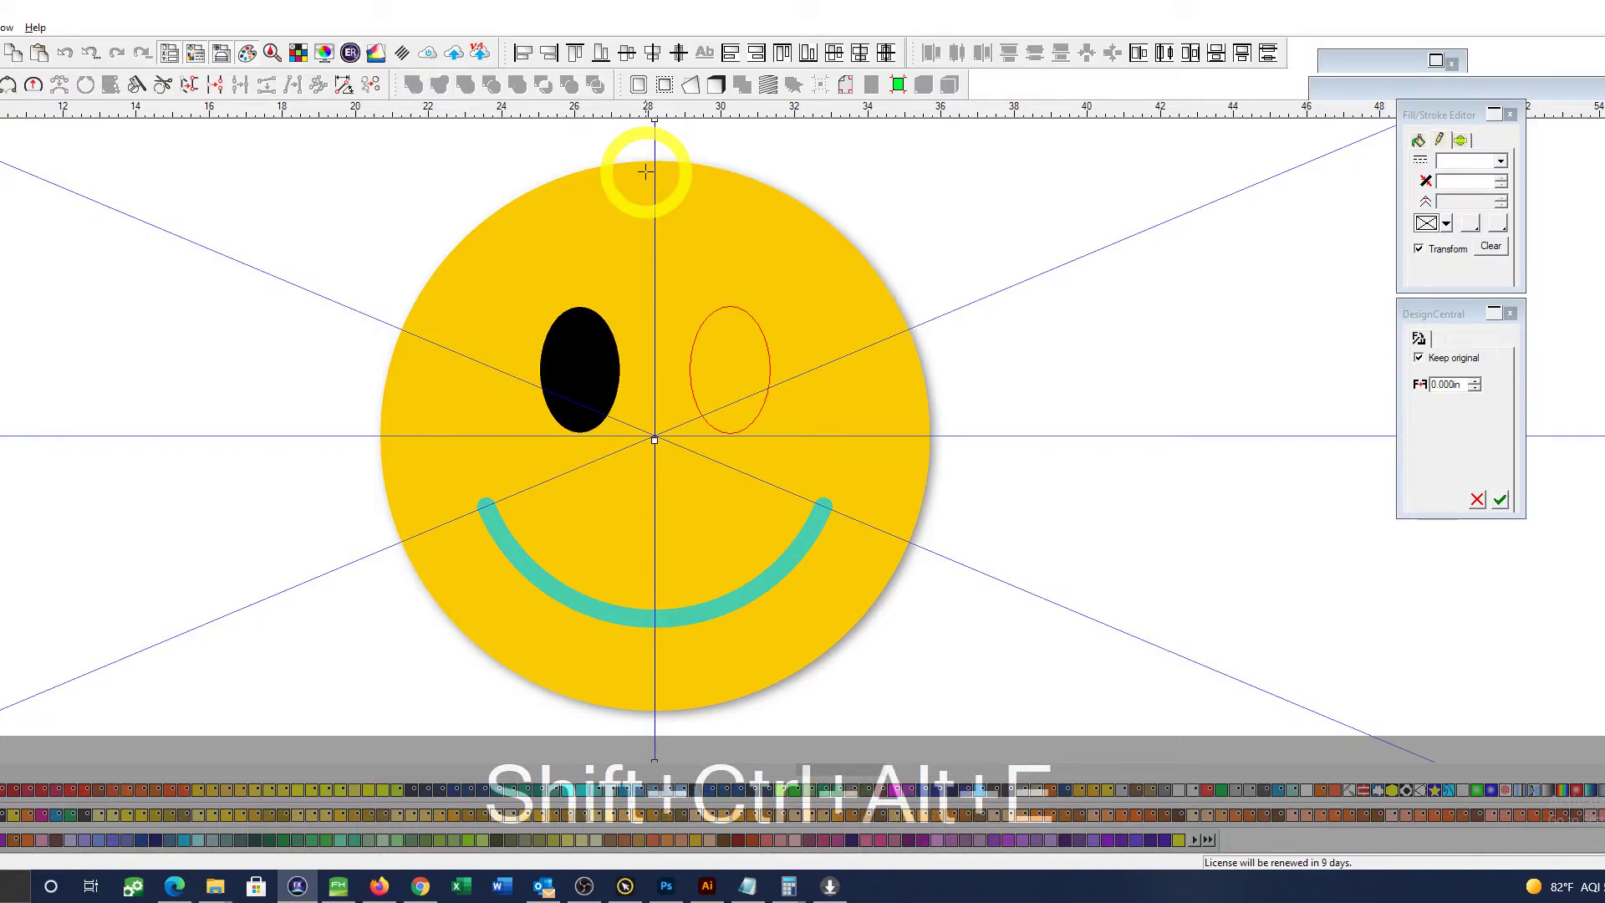
left_click(1498, 500)
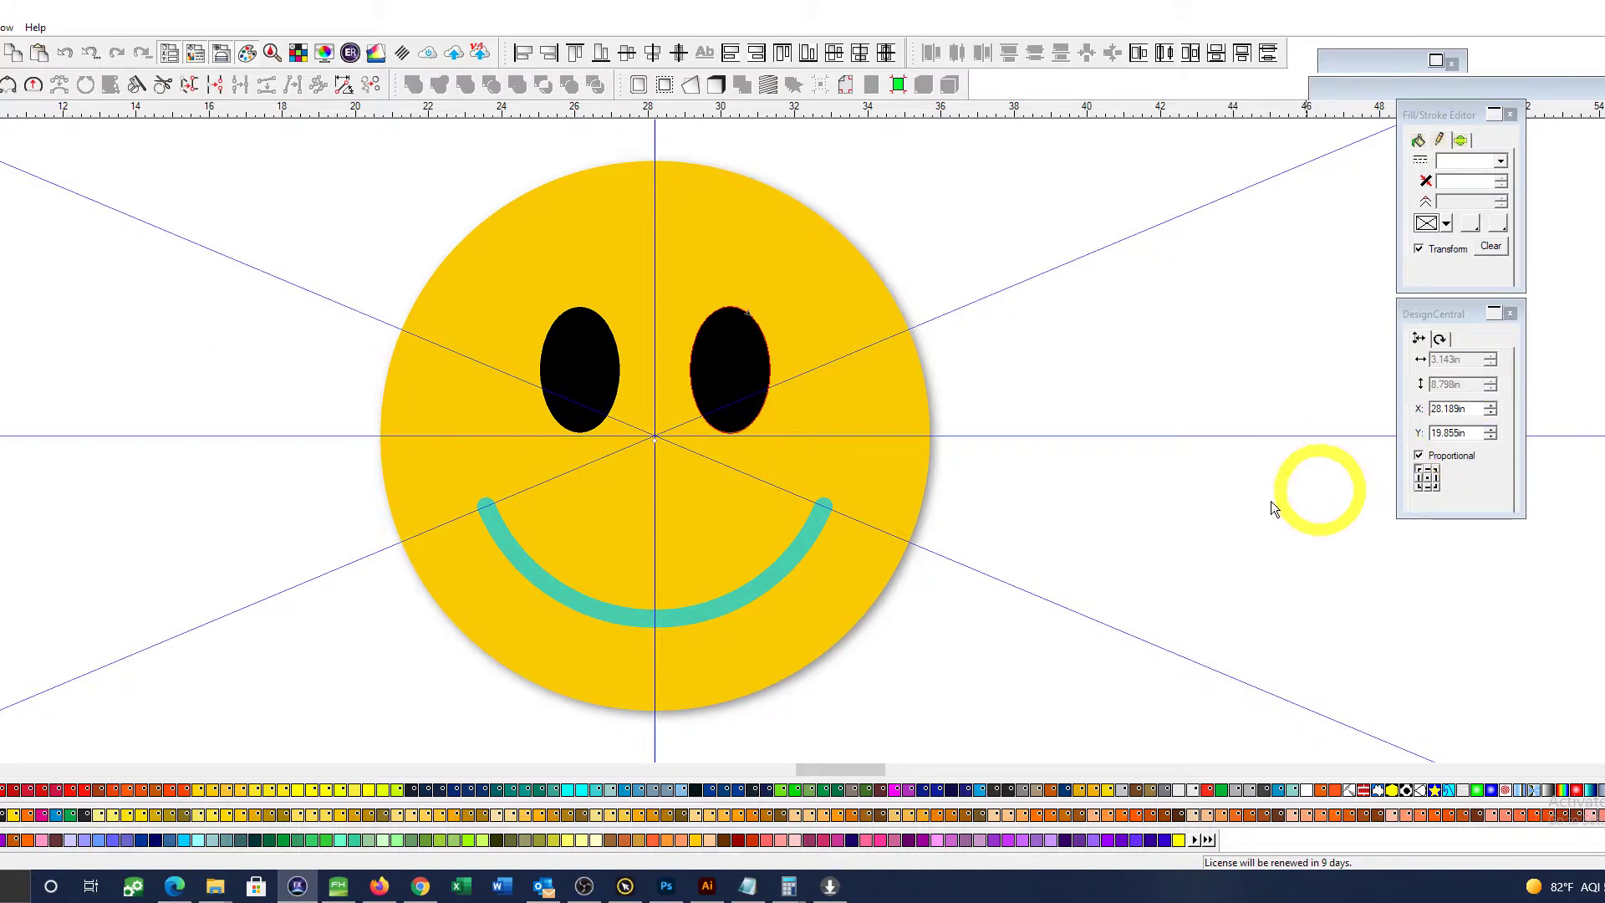
left_click(1145, 492)
key("ctrl+f")
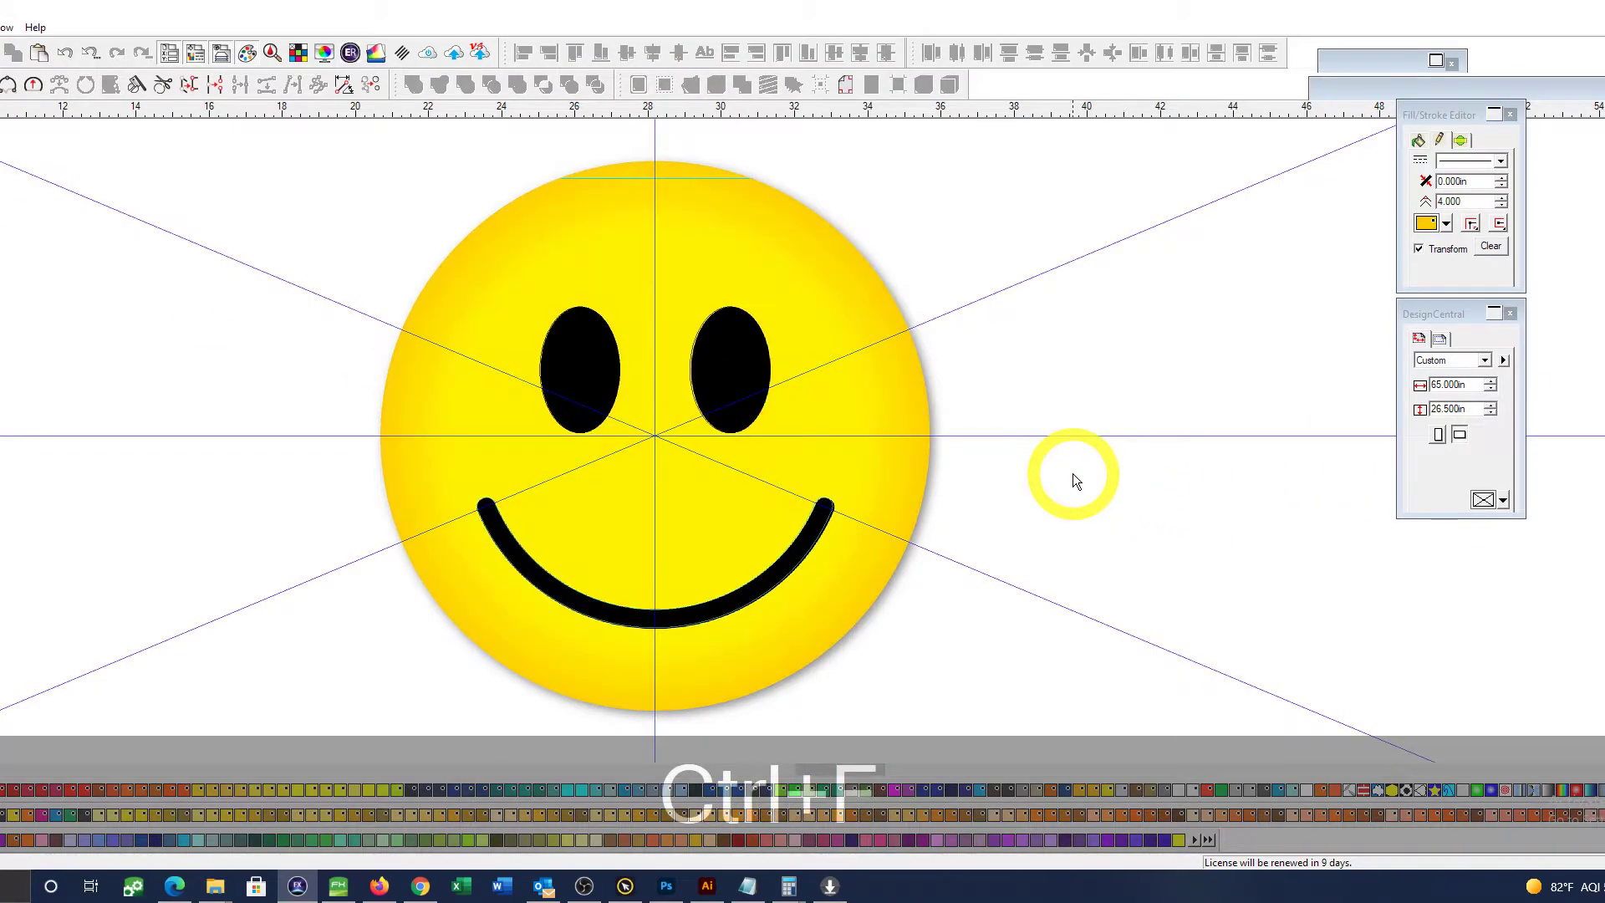
key("ctrl+f")
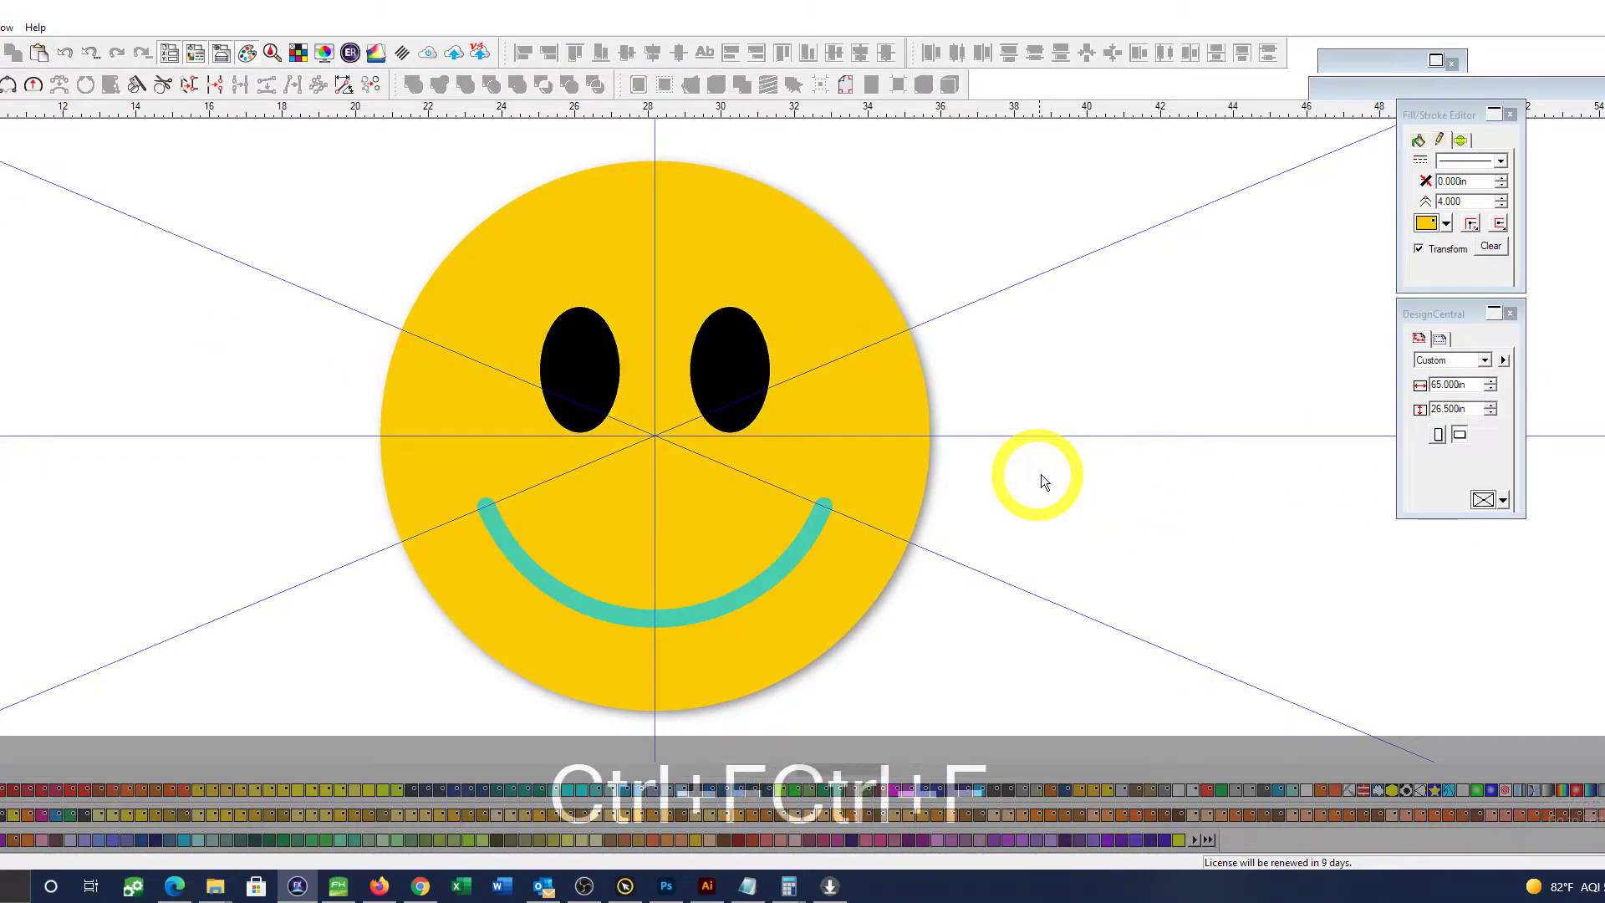
Step: Convert the mouth arc's stroke into an outlined filled shape
scroll(1101, 489, "down", 1)
left_click(865, 551)
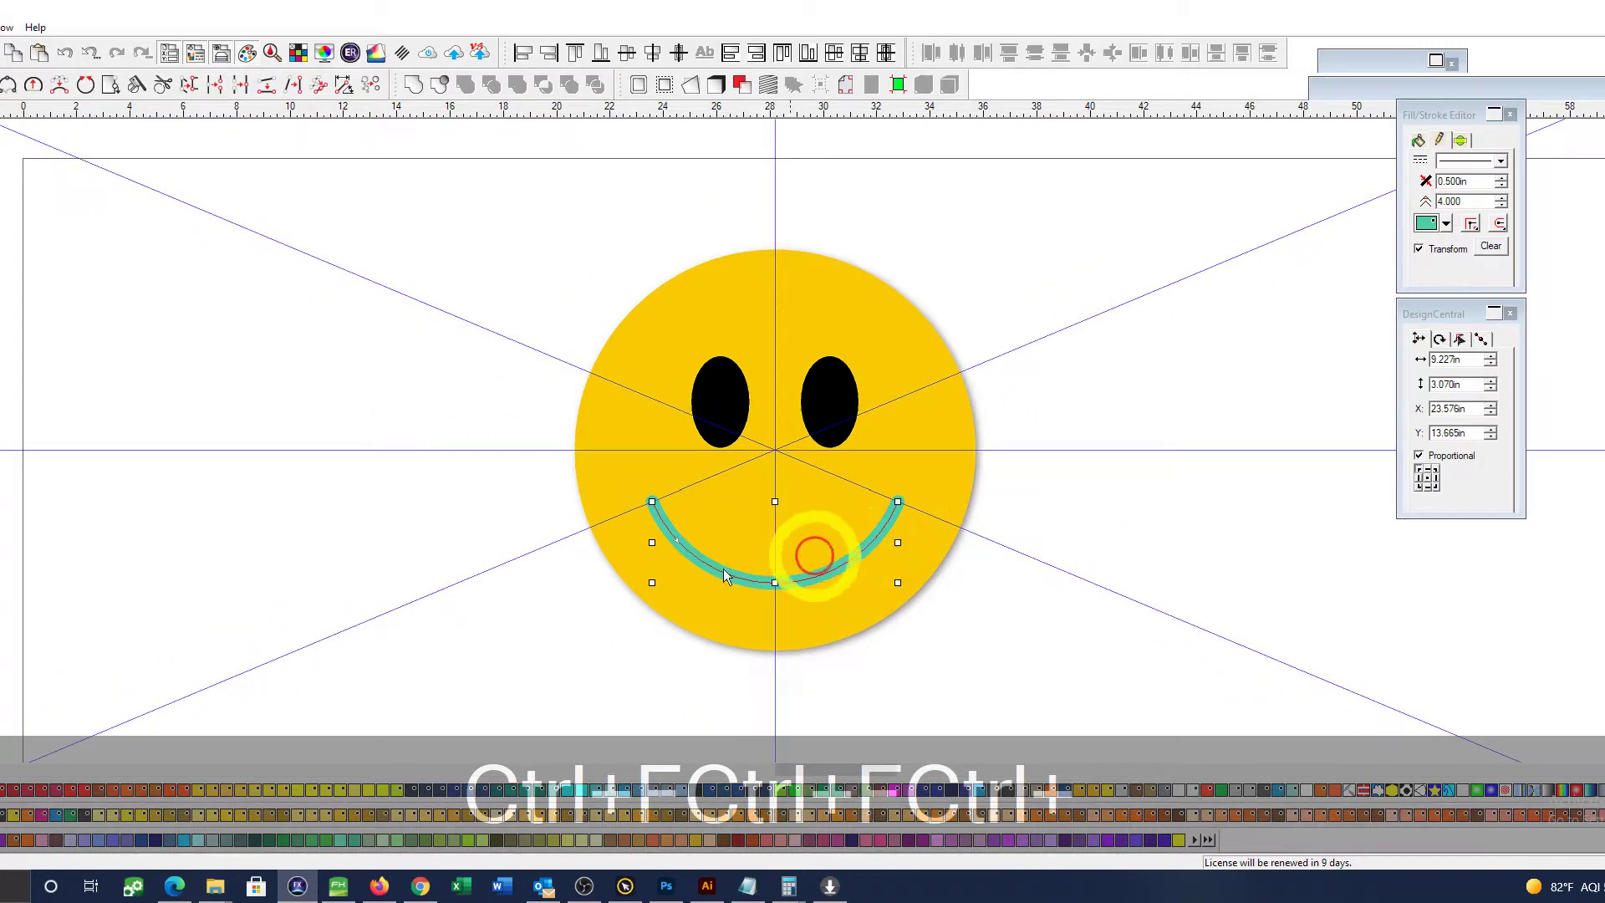
left_click(0, 28)
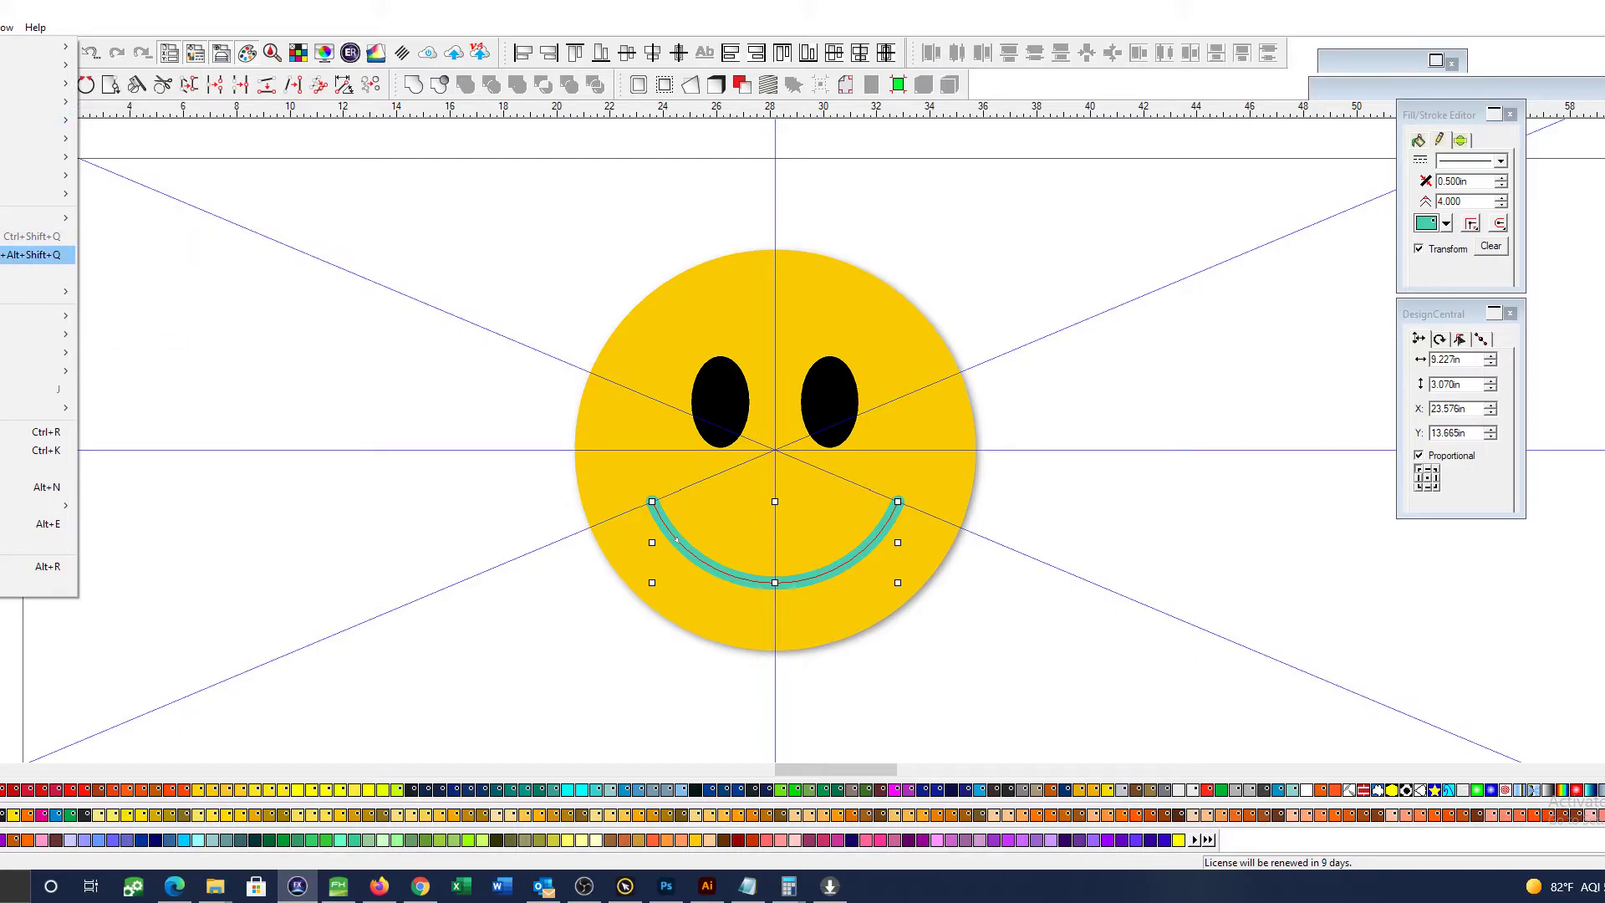
left_click(37, 259)
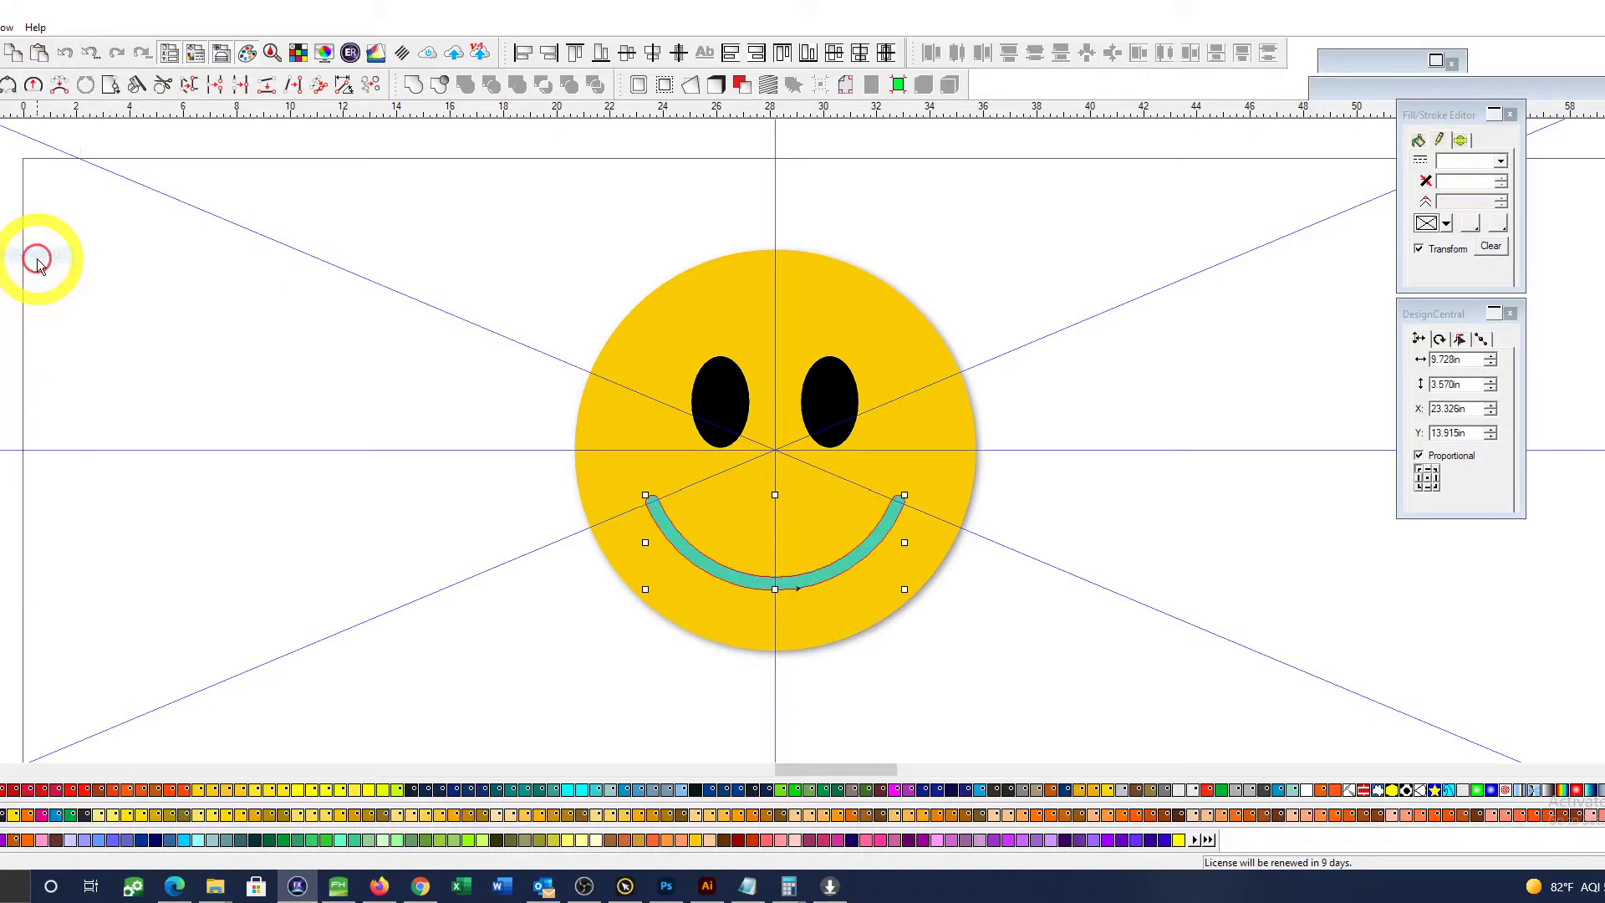
Step: Color the mouth shape black by sampling the fill of the left eye
left_click(617, 408)
left_click_drag(1282, 490, 1109, 468)
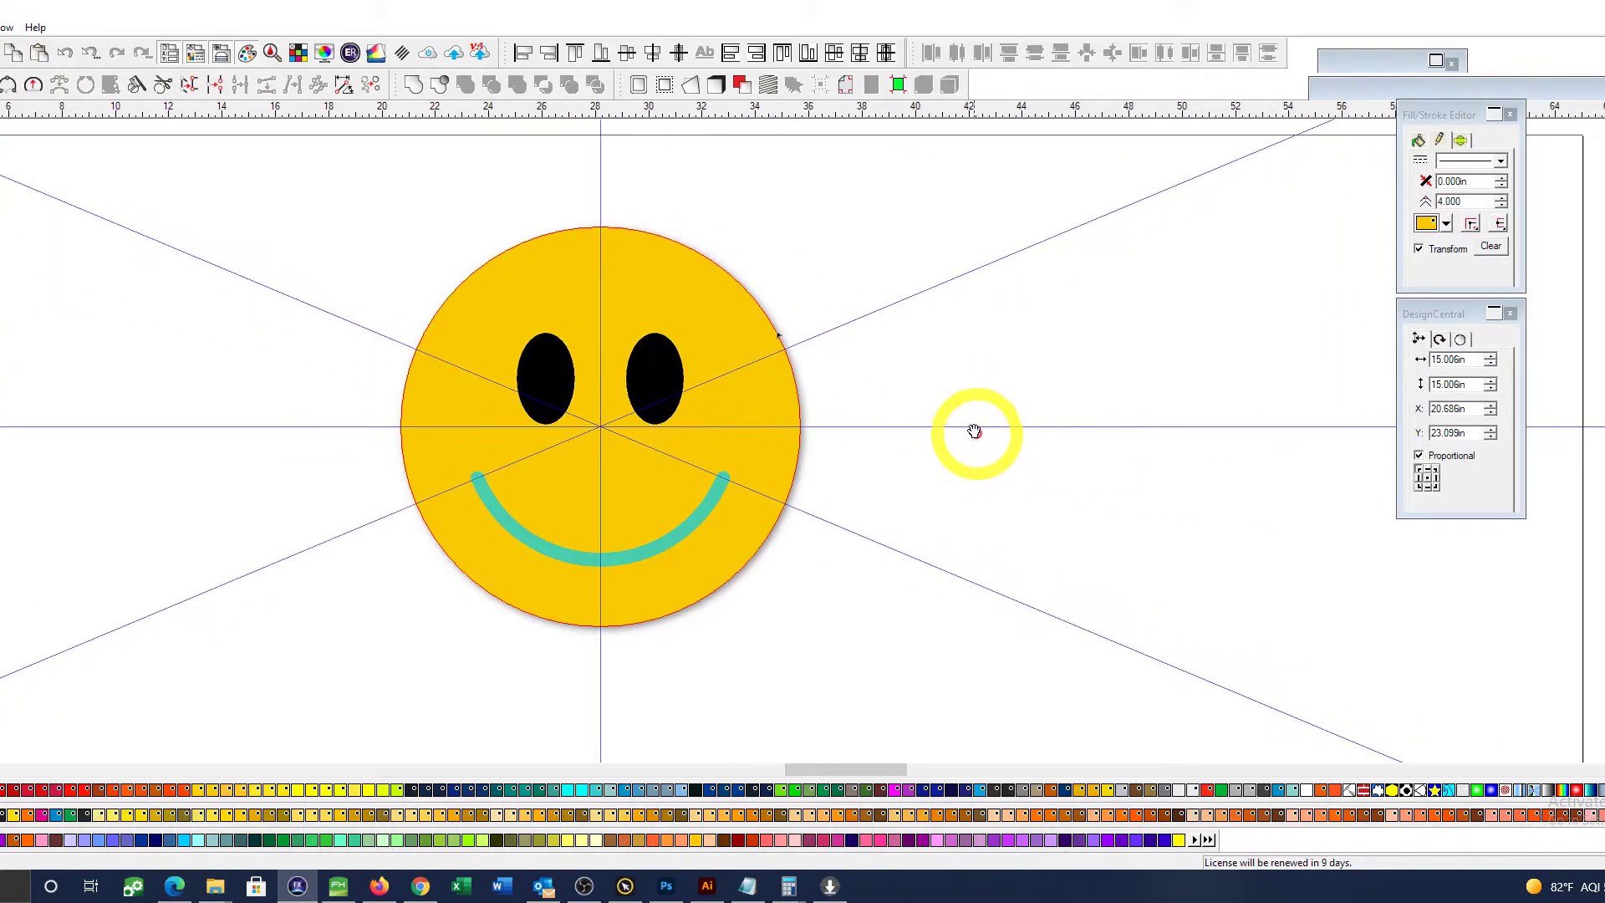
left_click_drag(936, 381, 949, 365)
left_click(950, 364)
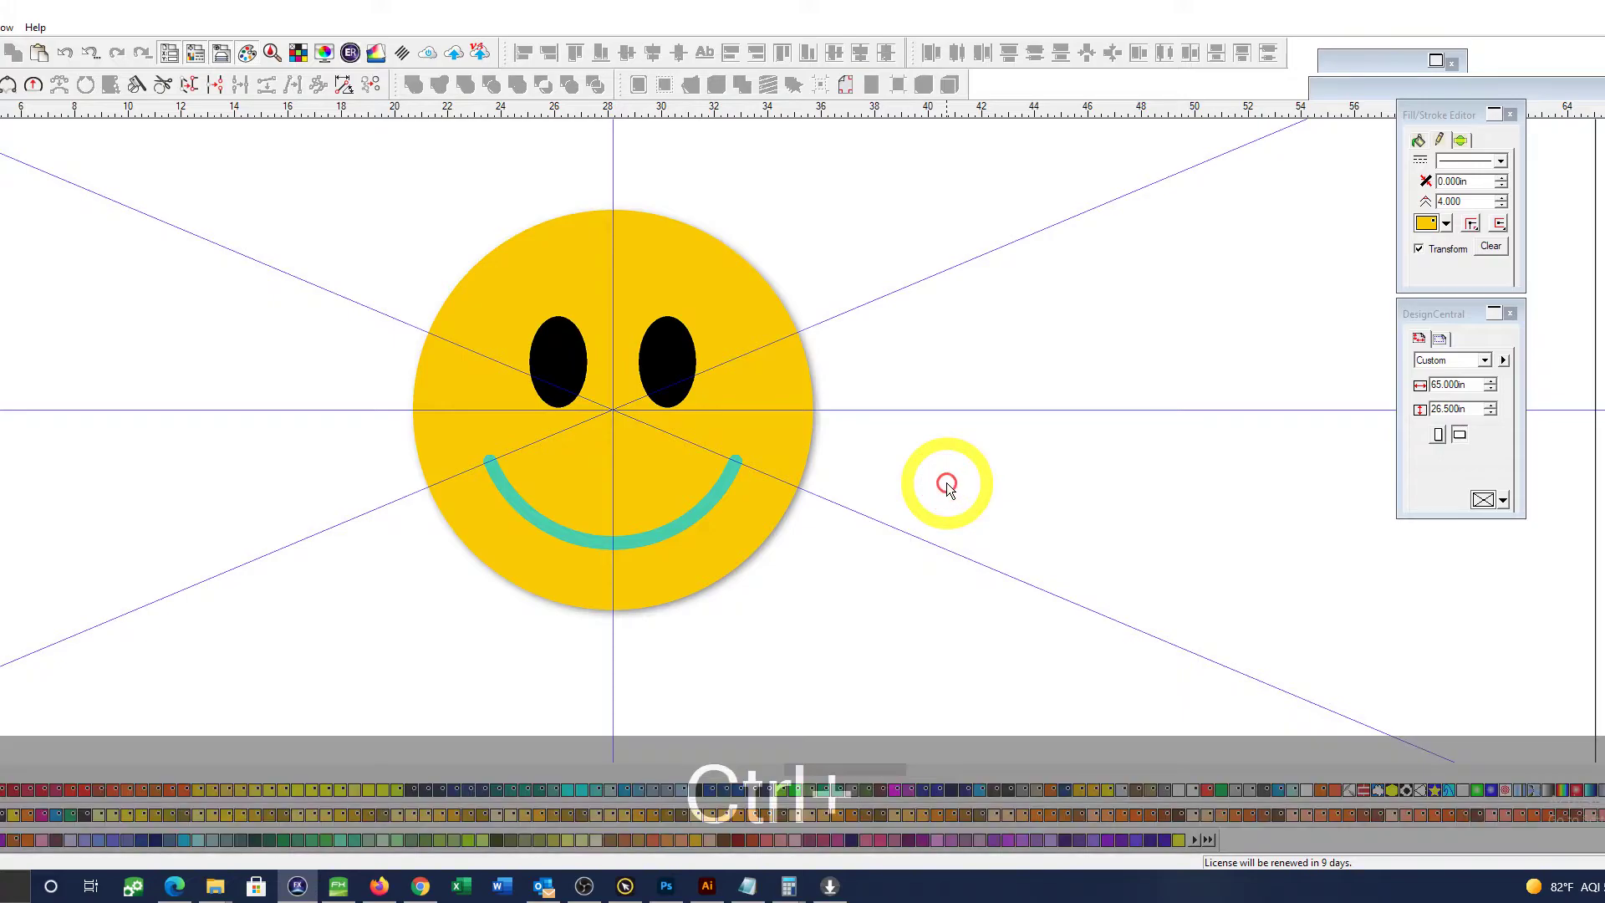
left_click(660, 529, "ctrl")
key("ctrl+alt+d")
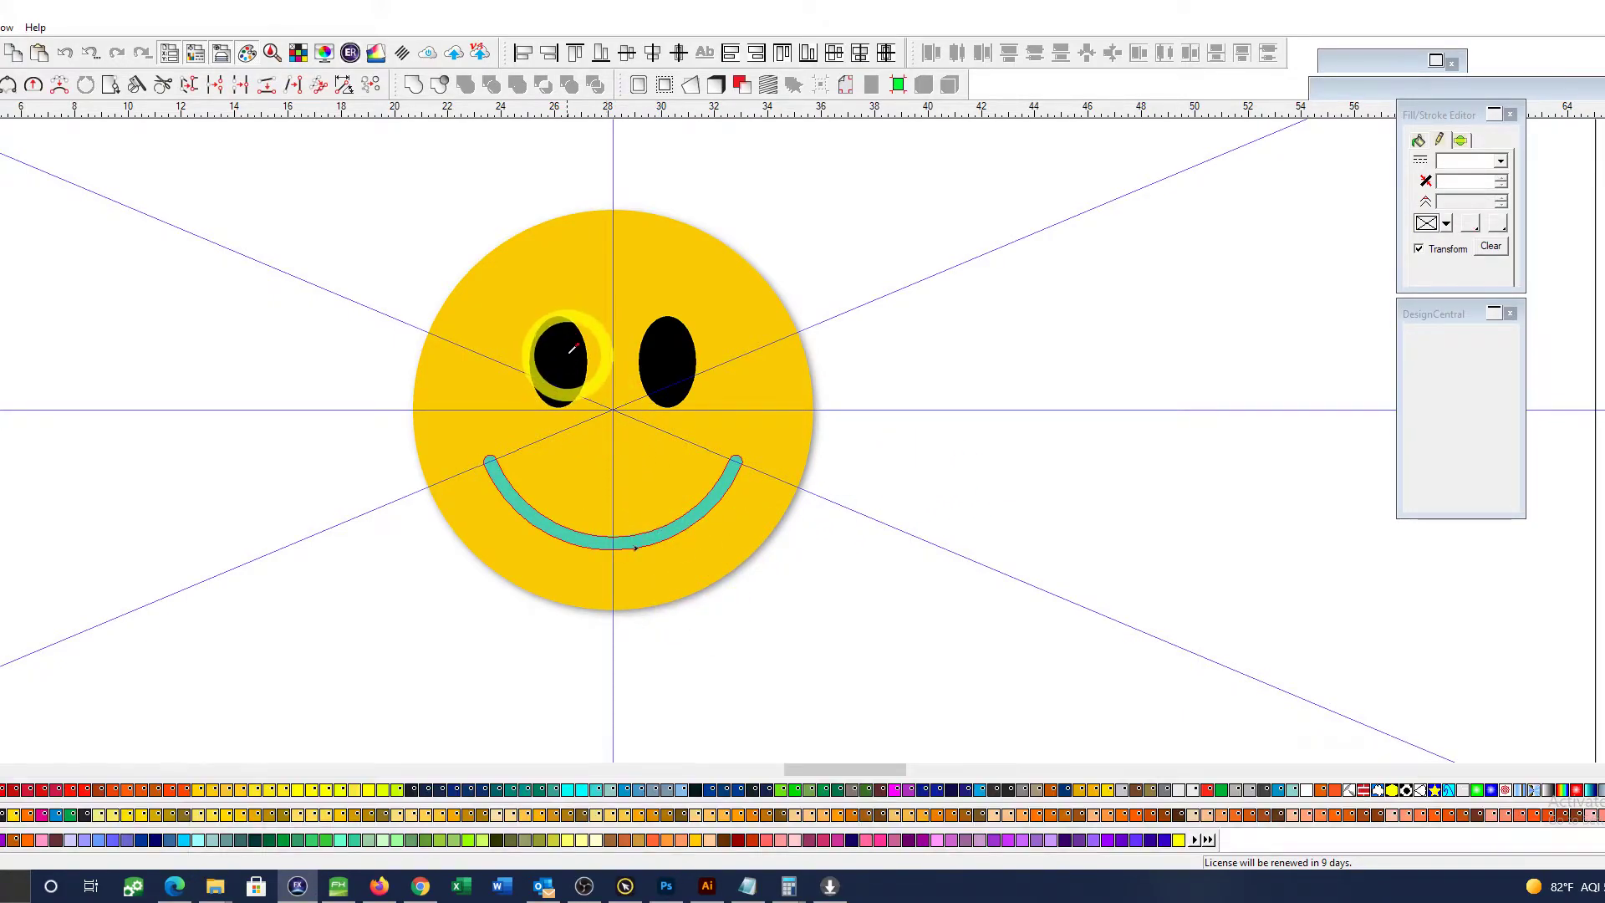
left_click(569, 339)
left_click(49, 243)
Step: Try moving the yellow face circle aside from the source image, then undo the move
scroll(48, 243, "down", 4)
key("ctrl+space")
left_click_drag(218, 313, 253, 341)
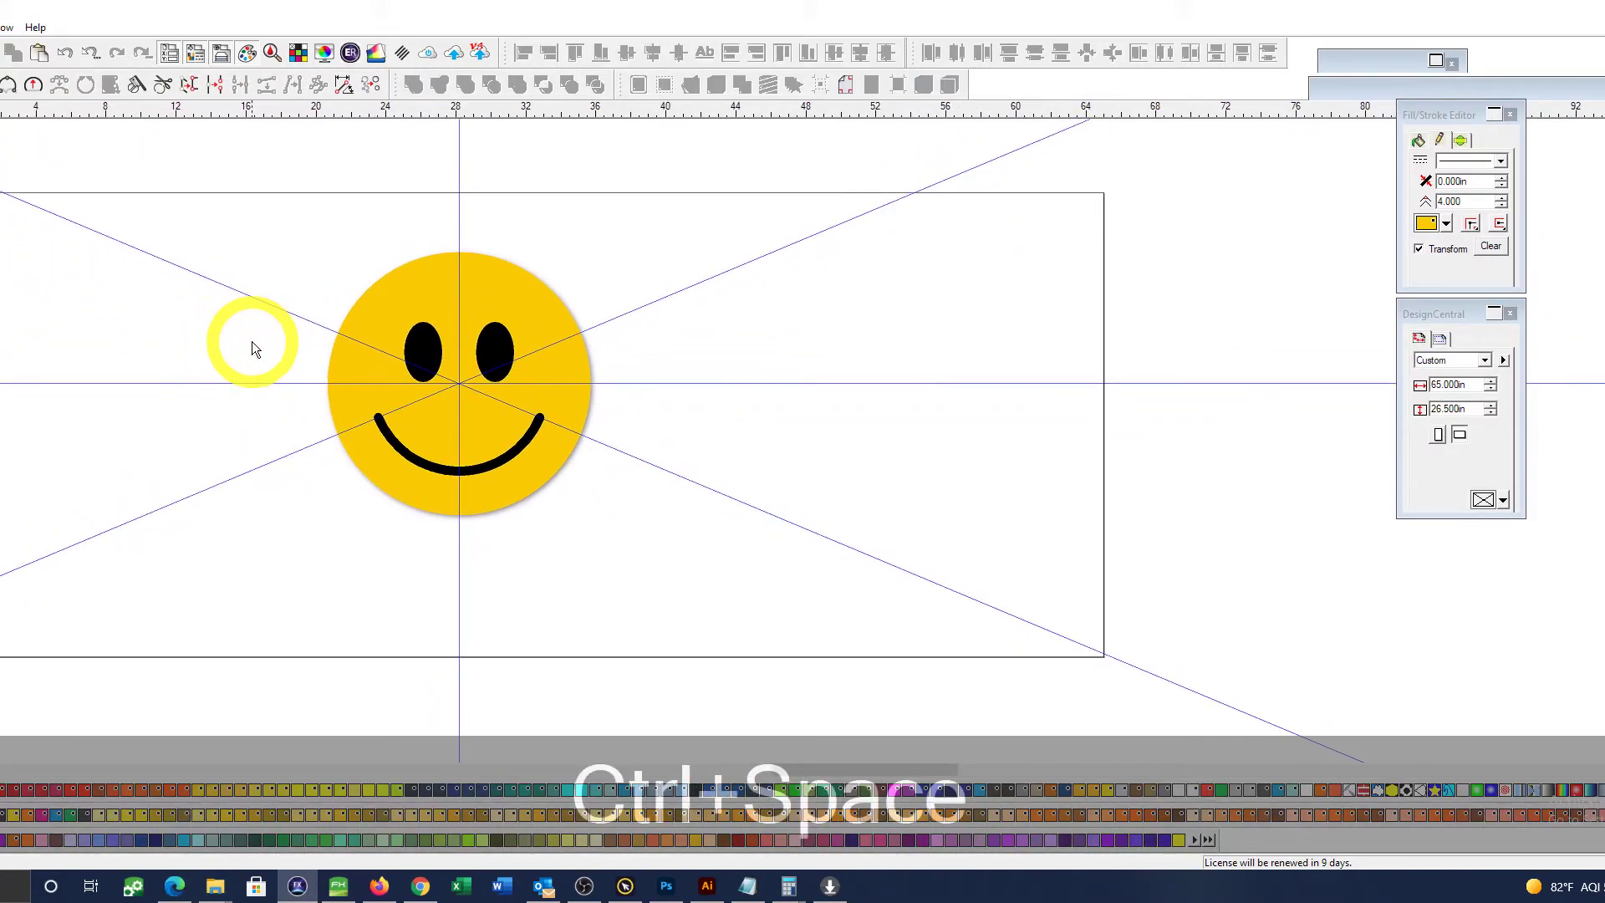
key("alt+space")
left_click_drag(925, 362, 930, 414)
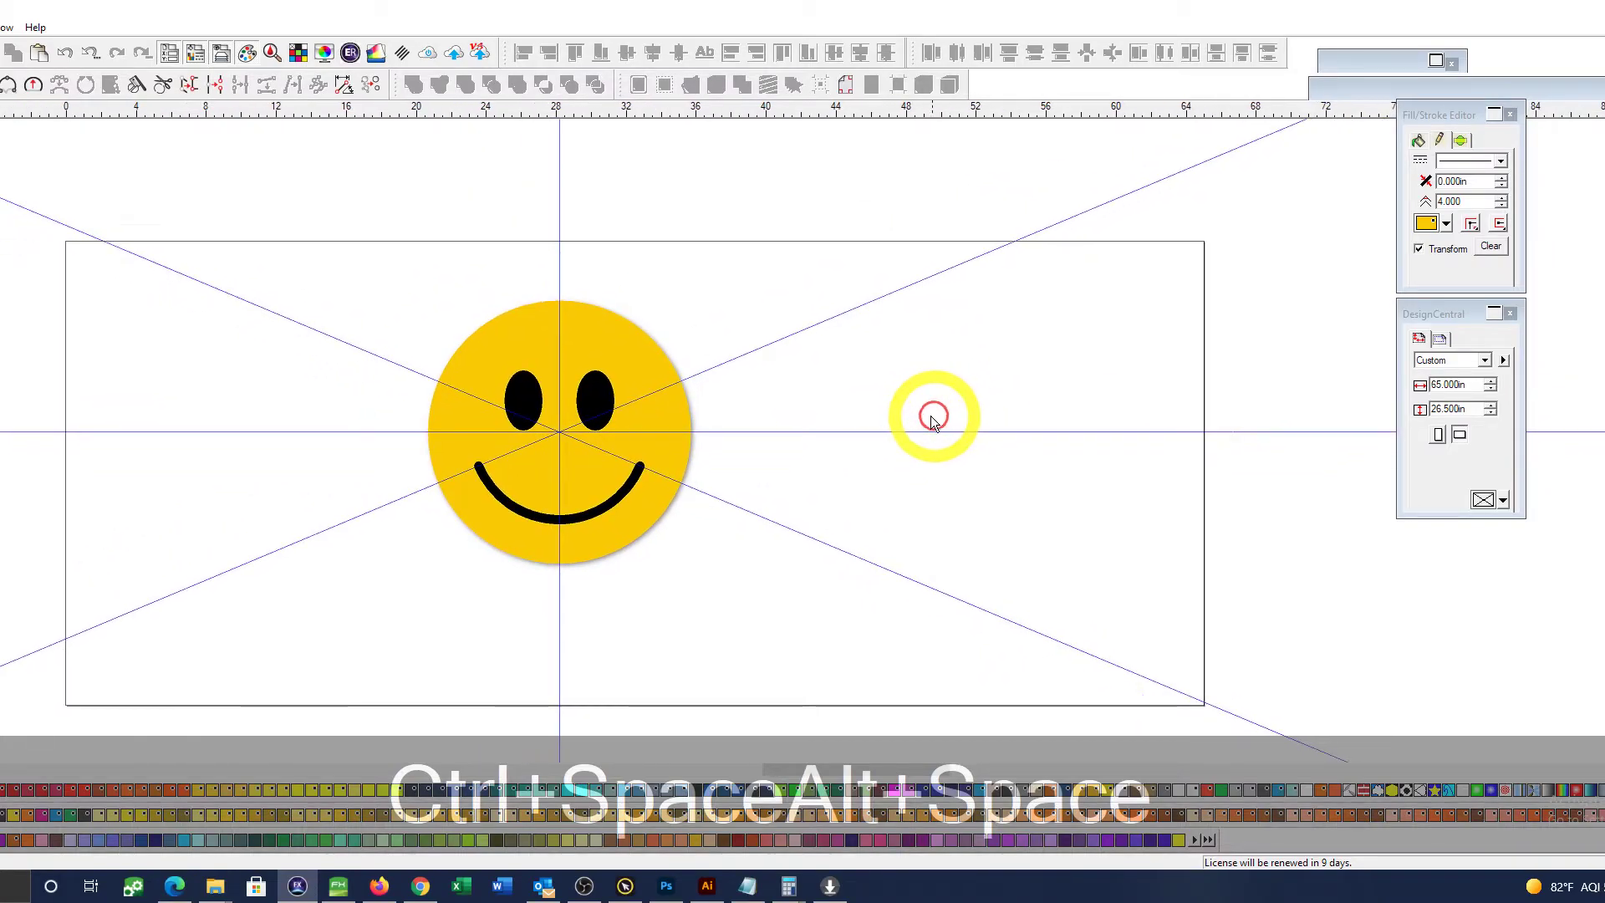
left_click(620, 338)
left_click_drag(628, 336, 296, 329)
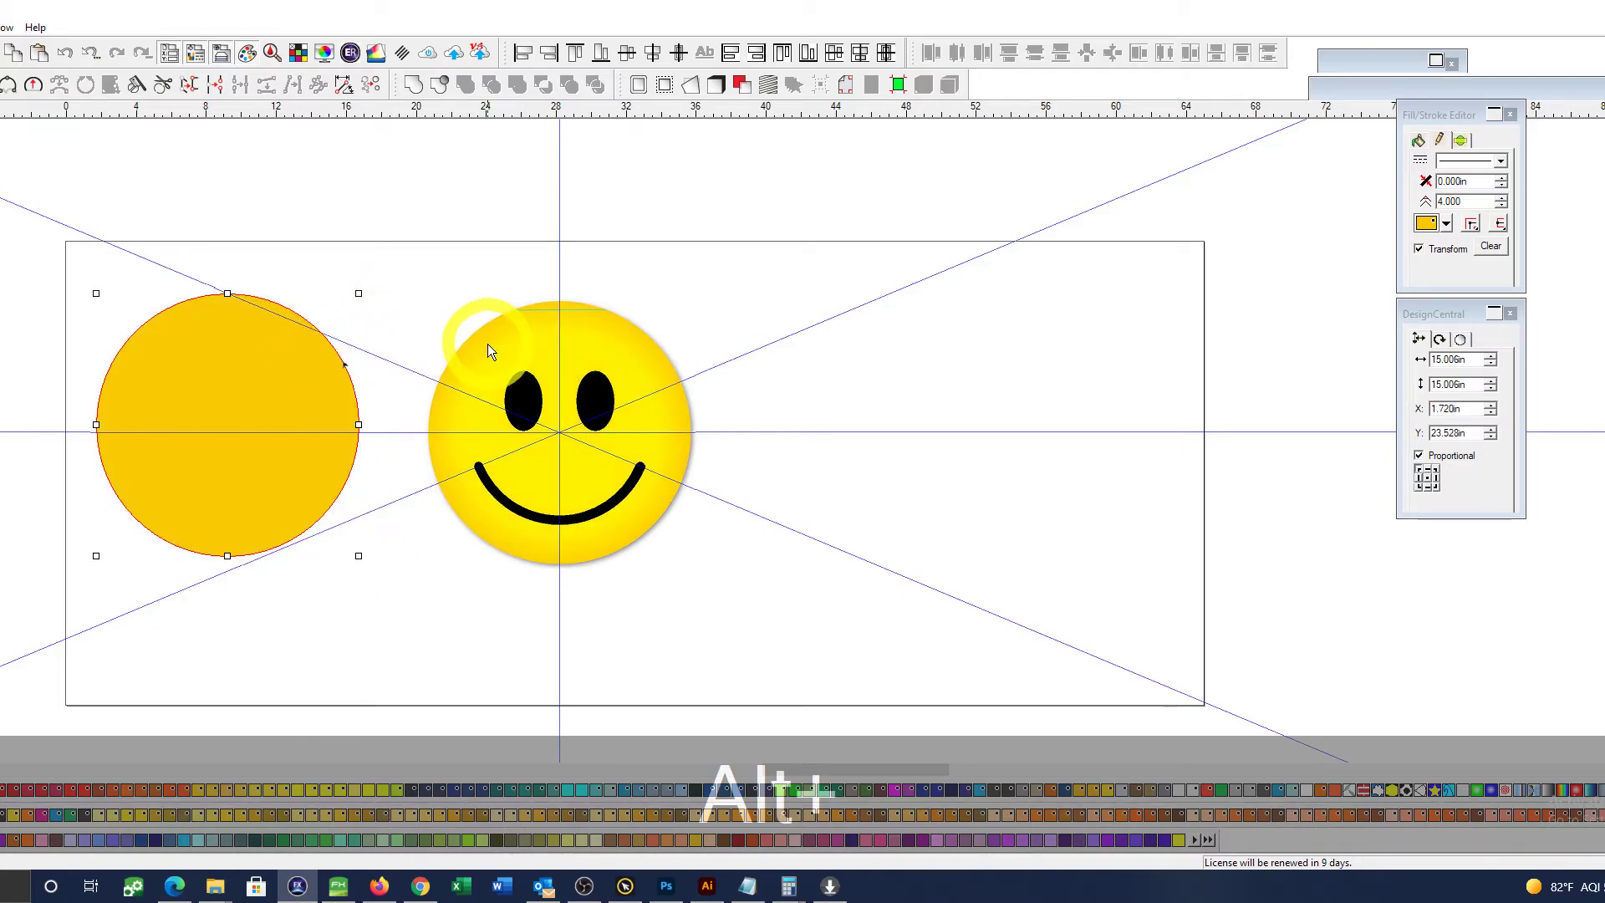
key("ctrl+alt+z")
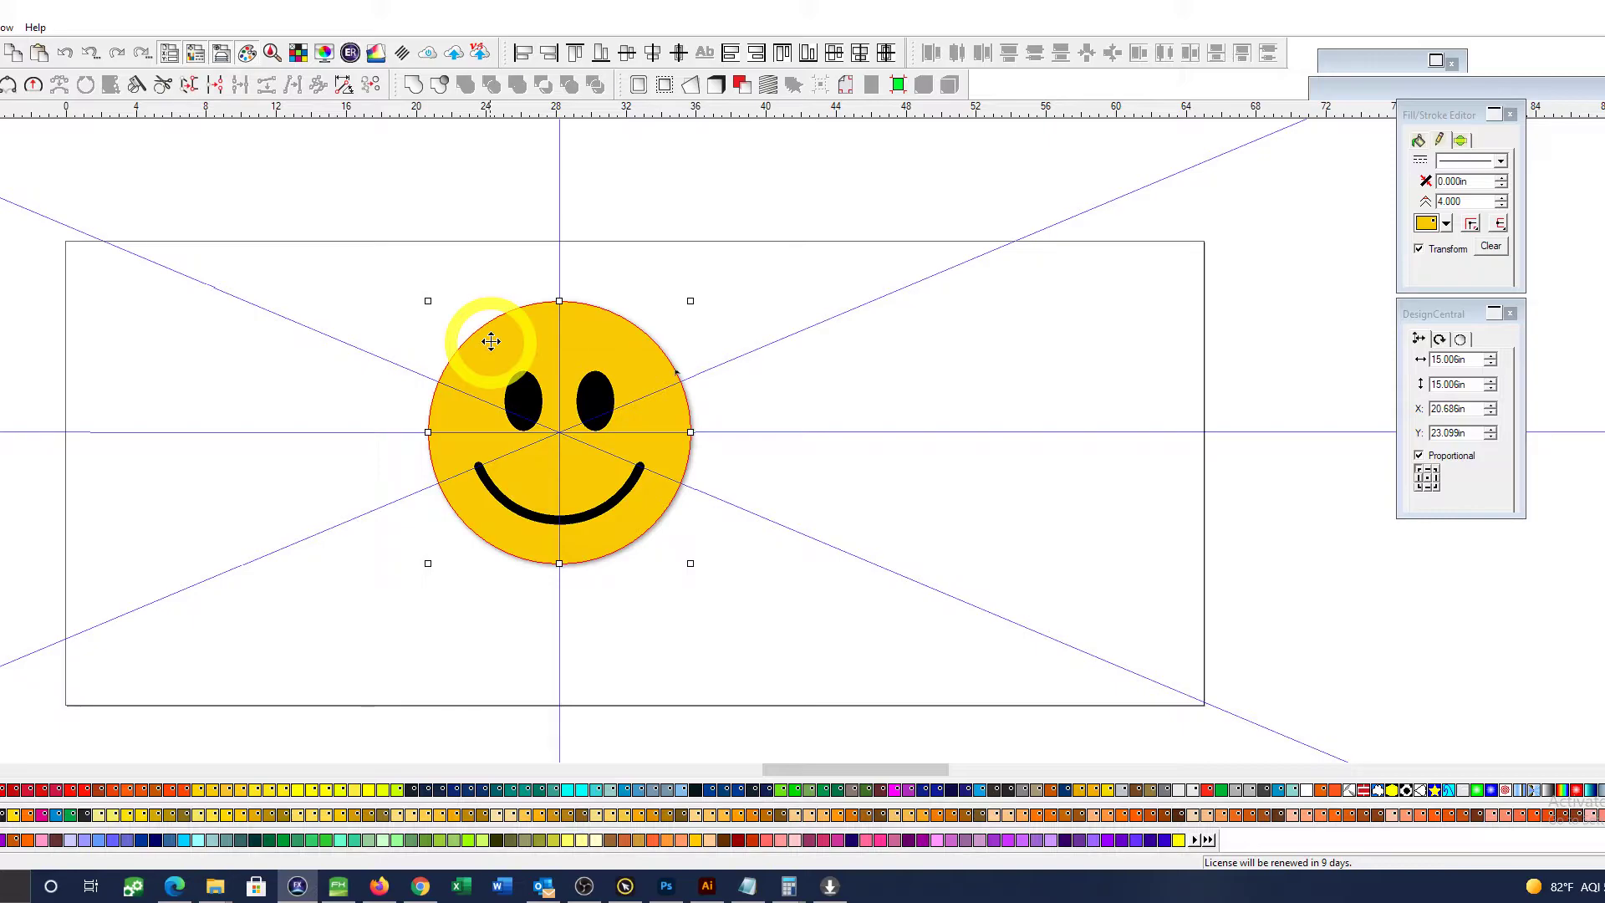
Step: Duplicate the yellow face circle beside the original and center-align the copy with the original circle
left_click_drag(491, 341, 215, 340)
left_click(494, 350)
left_click(288, 385, "ctrl+shift")
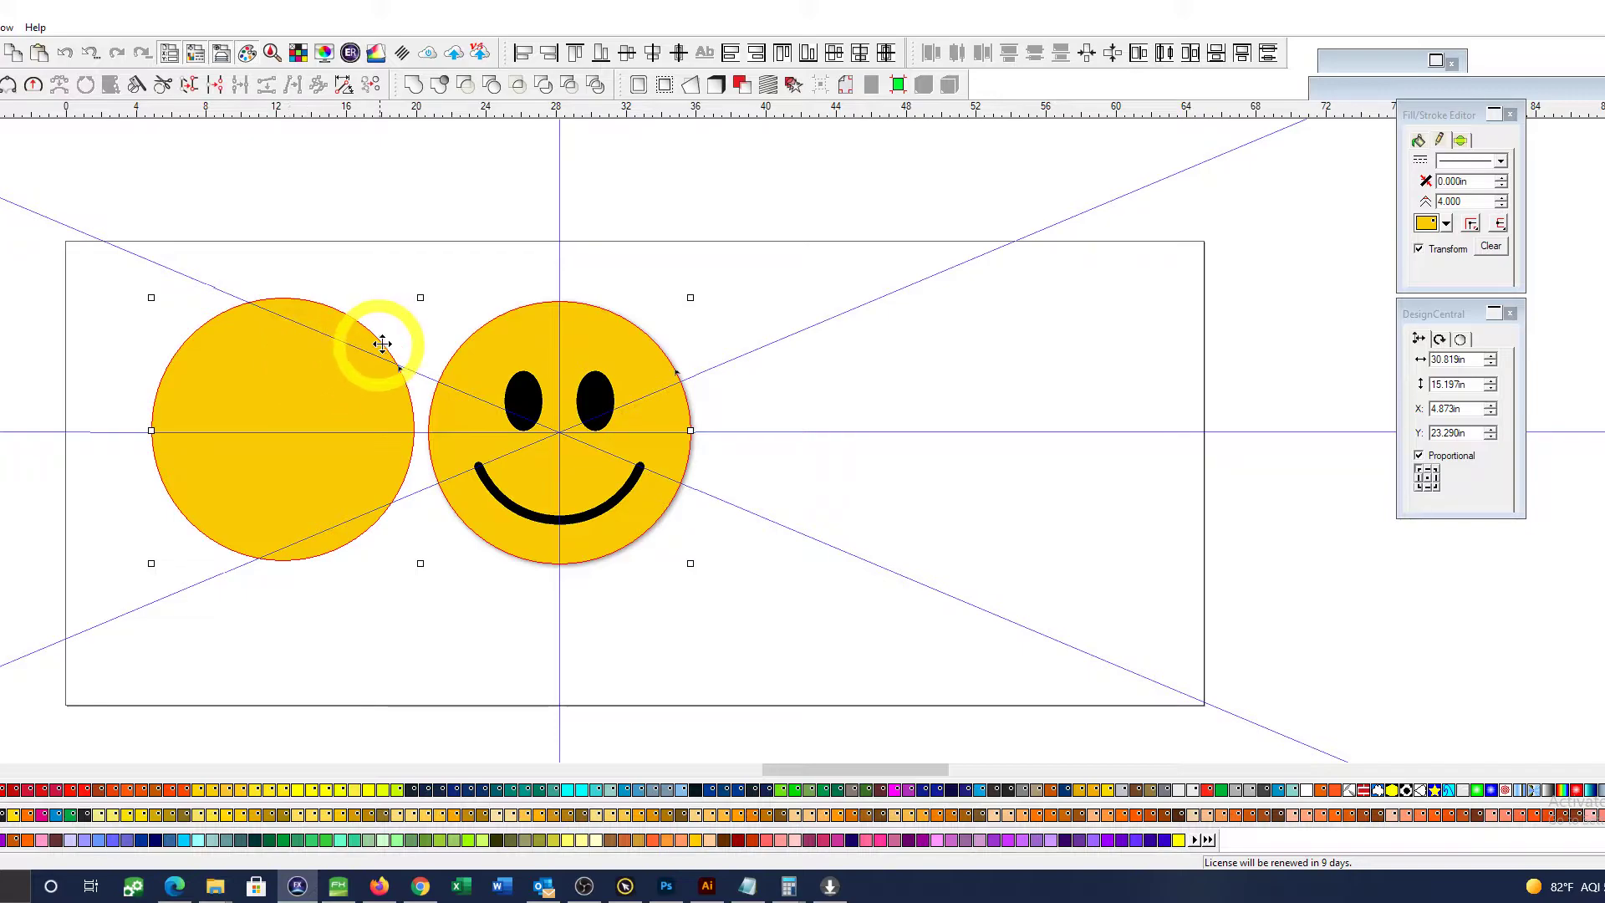
key("ctrl+5")
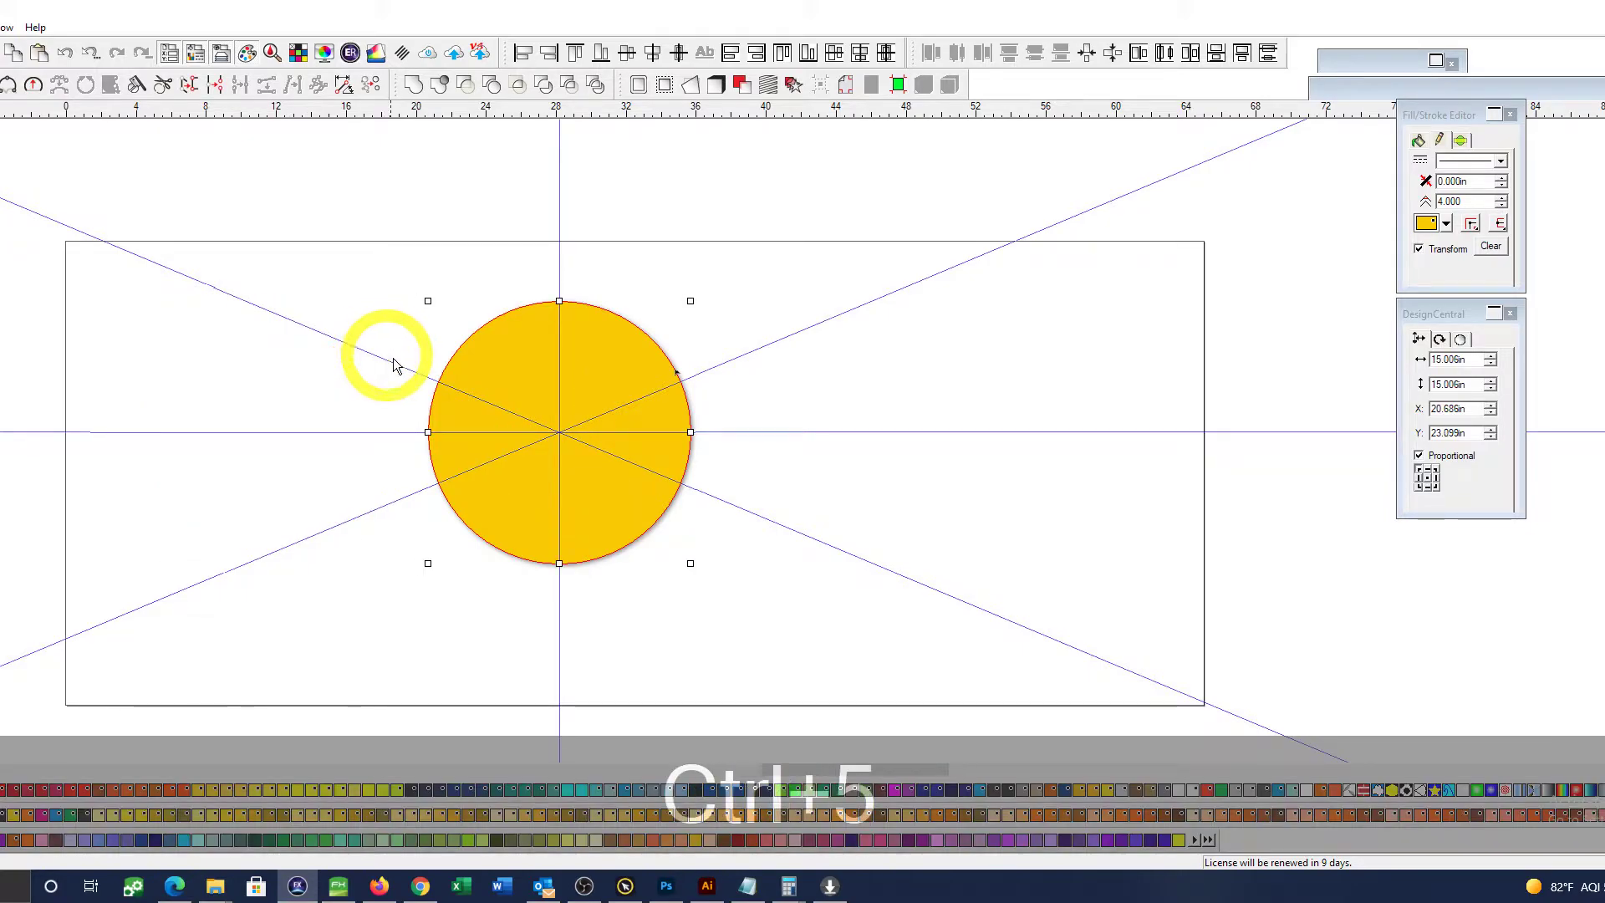
left_click(946, 400)
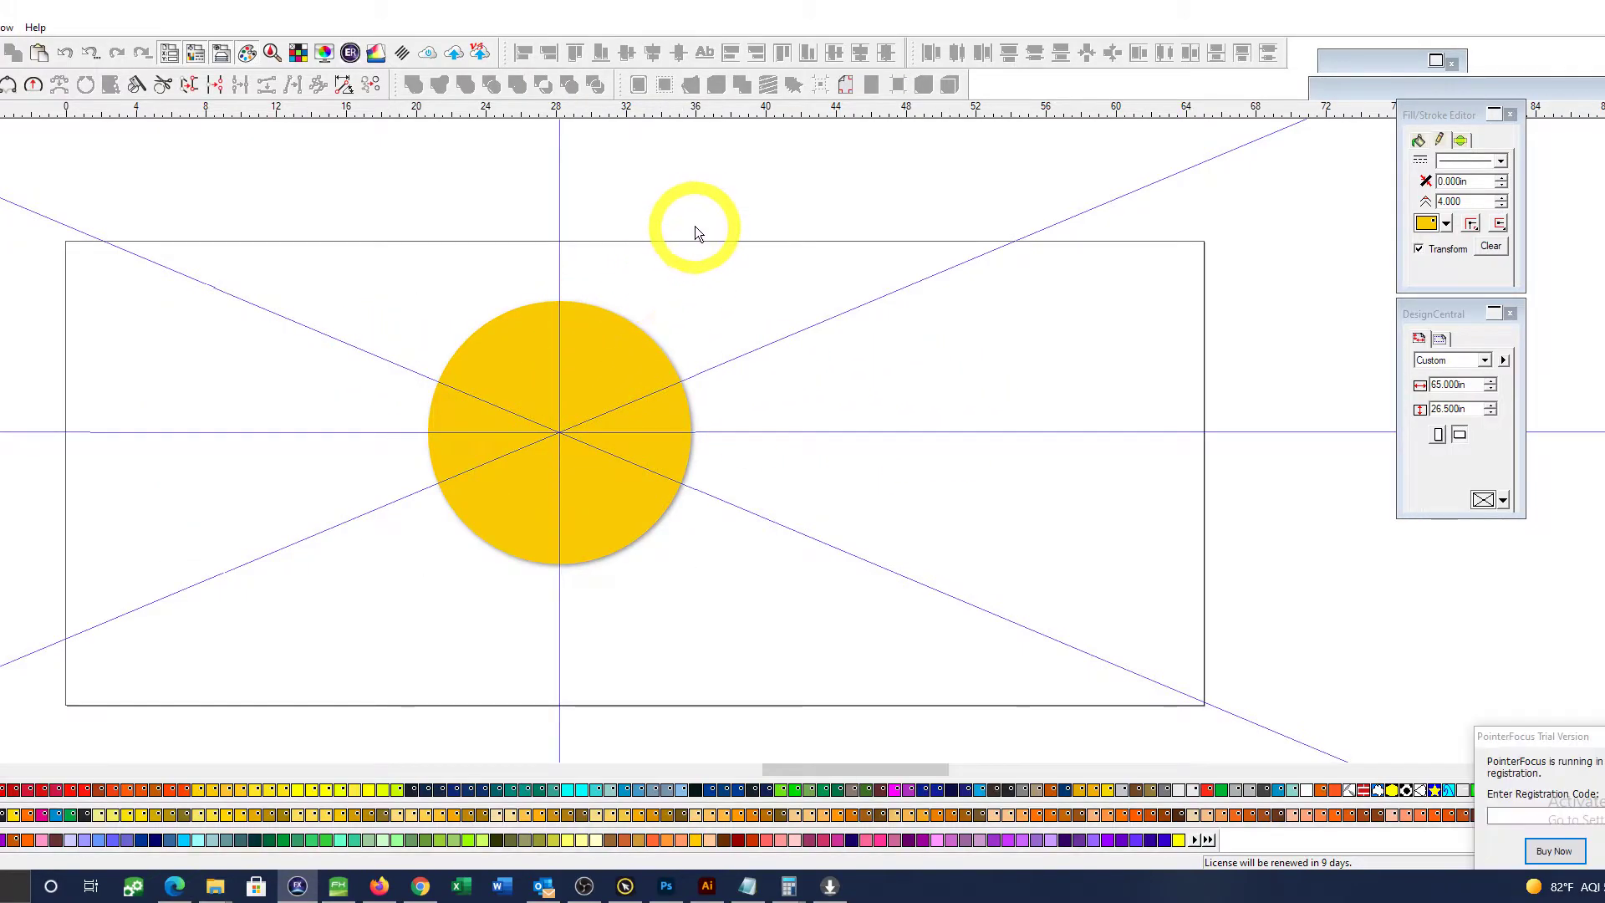
Step: Select the overlapping face circles together with the source image and send them to the back, behind the eyes and mouth
left_click_drag(700, 218, 616, 331)
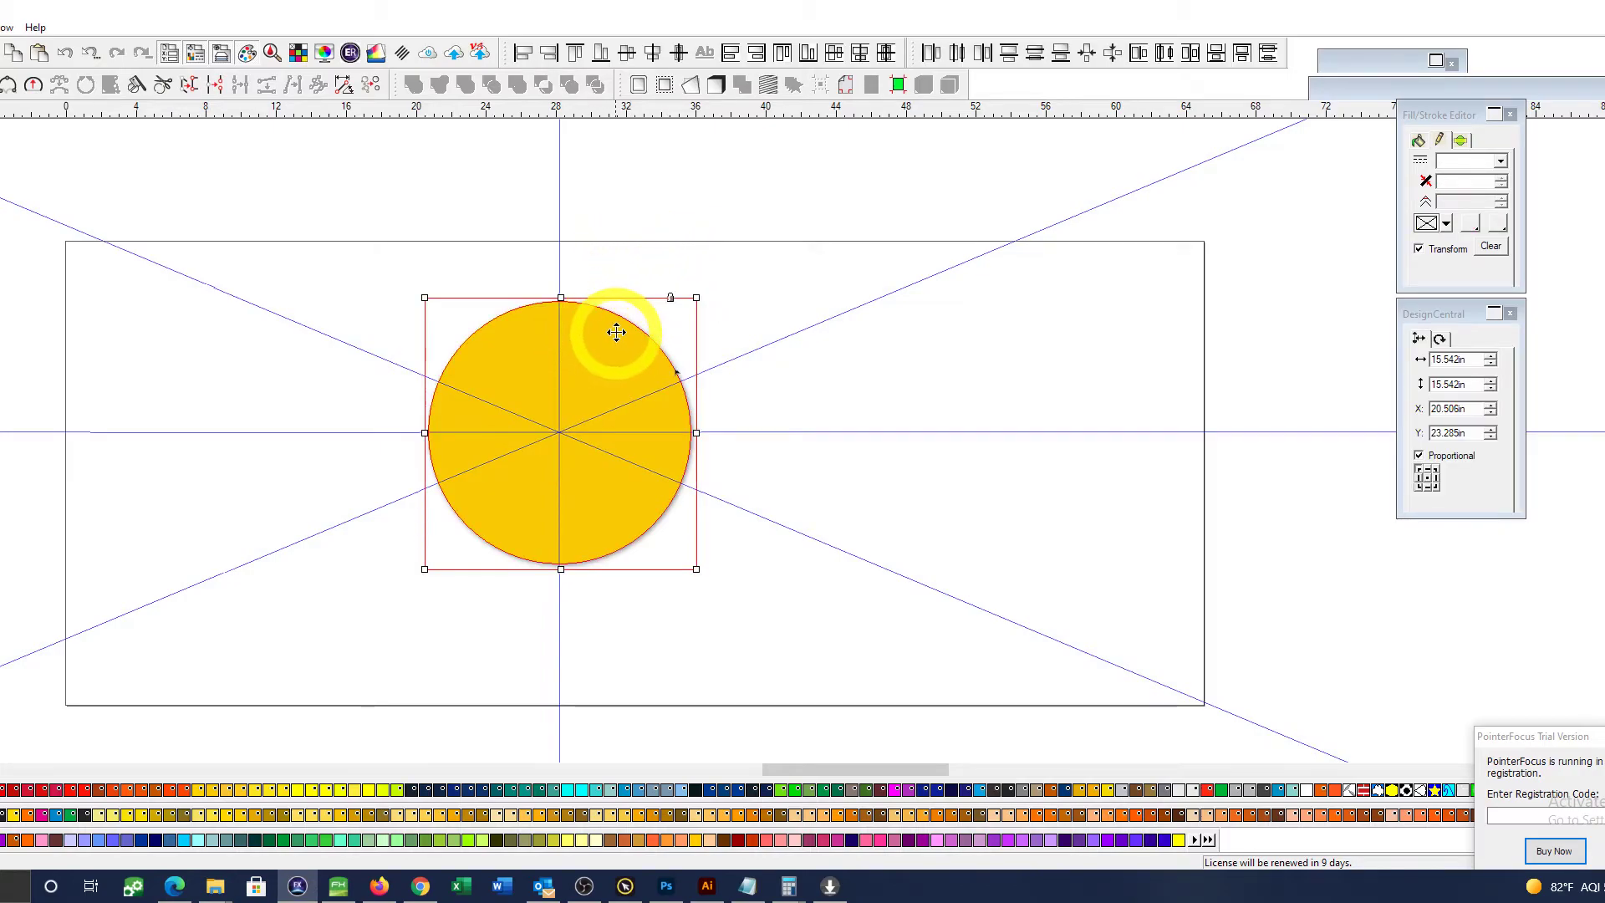
left_click(659, 301)
left_click_drag(717, 240, 589, 339)
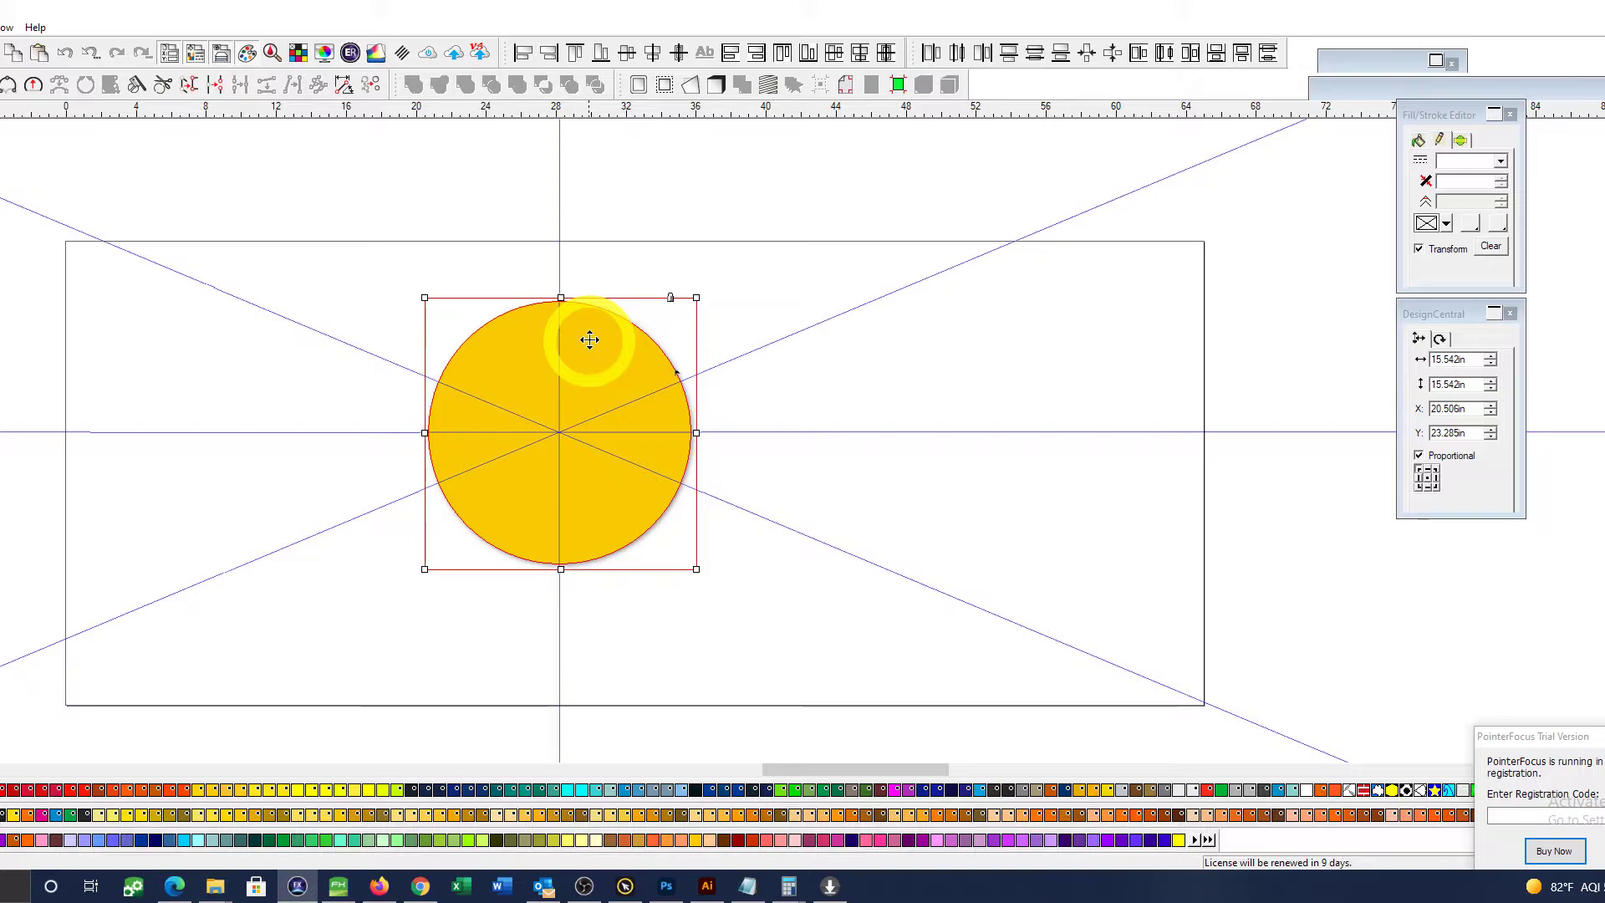
key("shift")
key("shift+Page_Down")
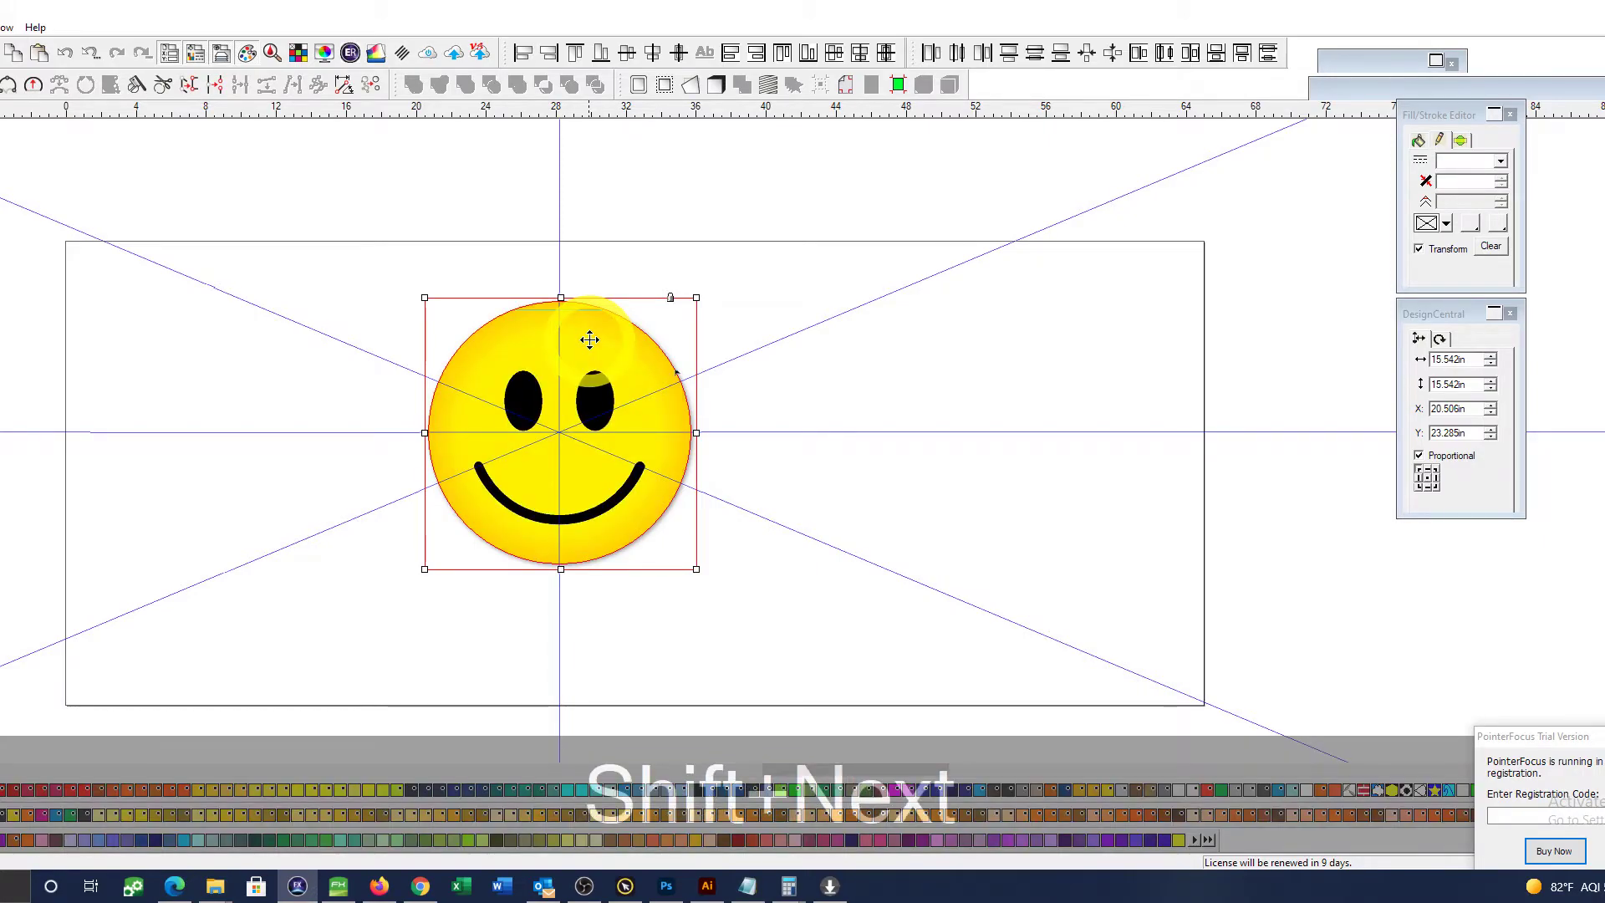
left_click(785, 248)
left_click(634, 339)
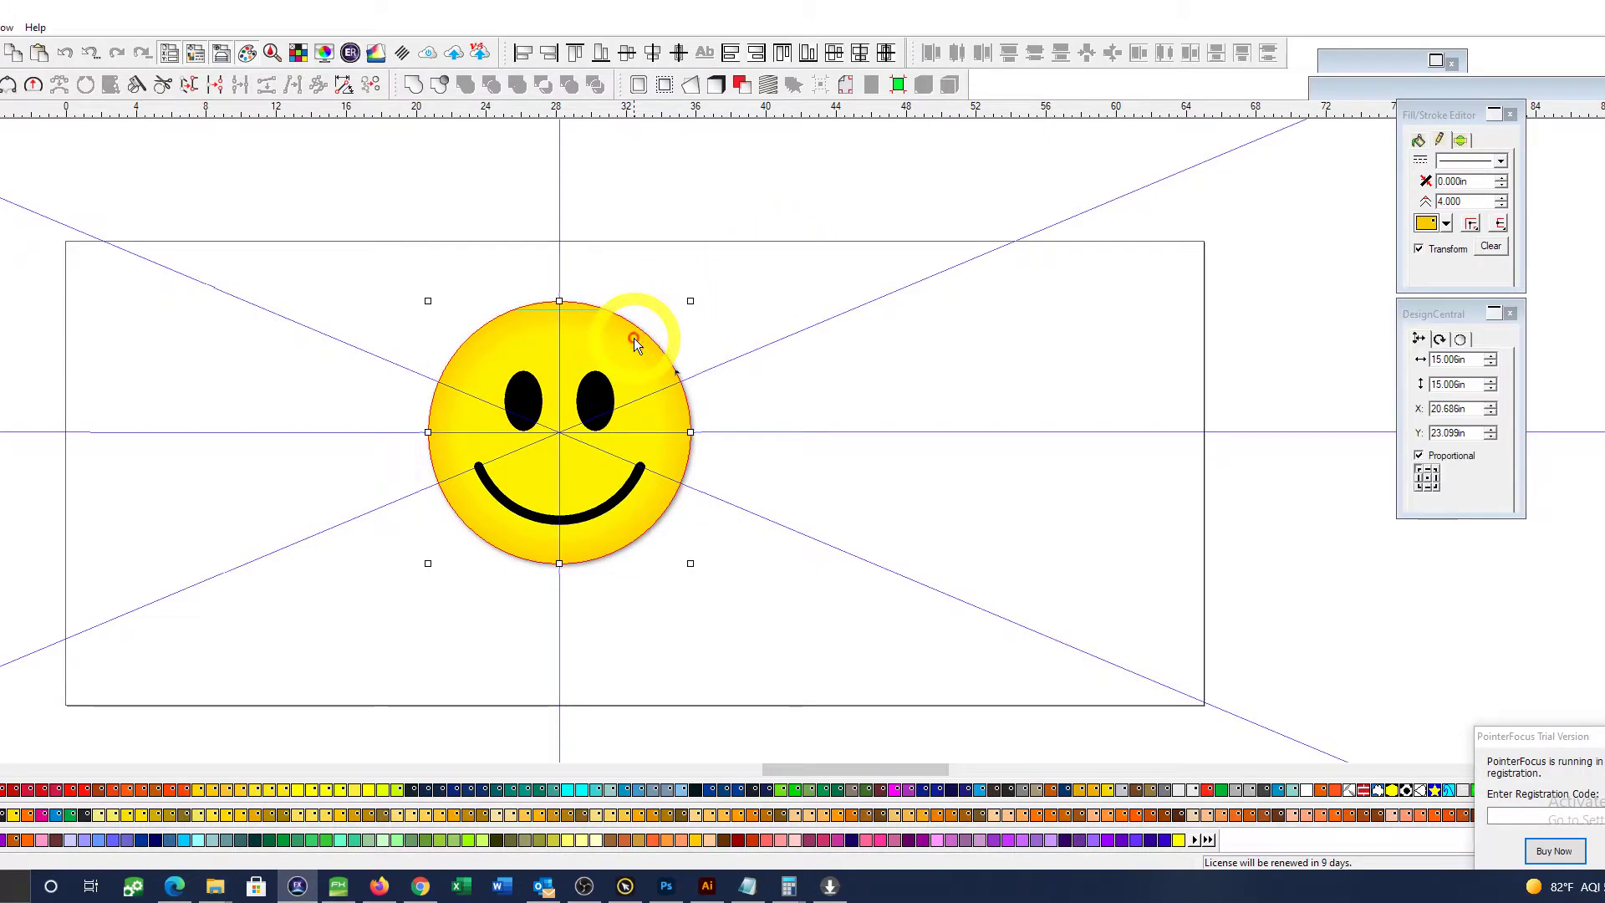
Step: Try moving the front face circle to the right of the smiley, then undo the move
left_click(625, 343)
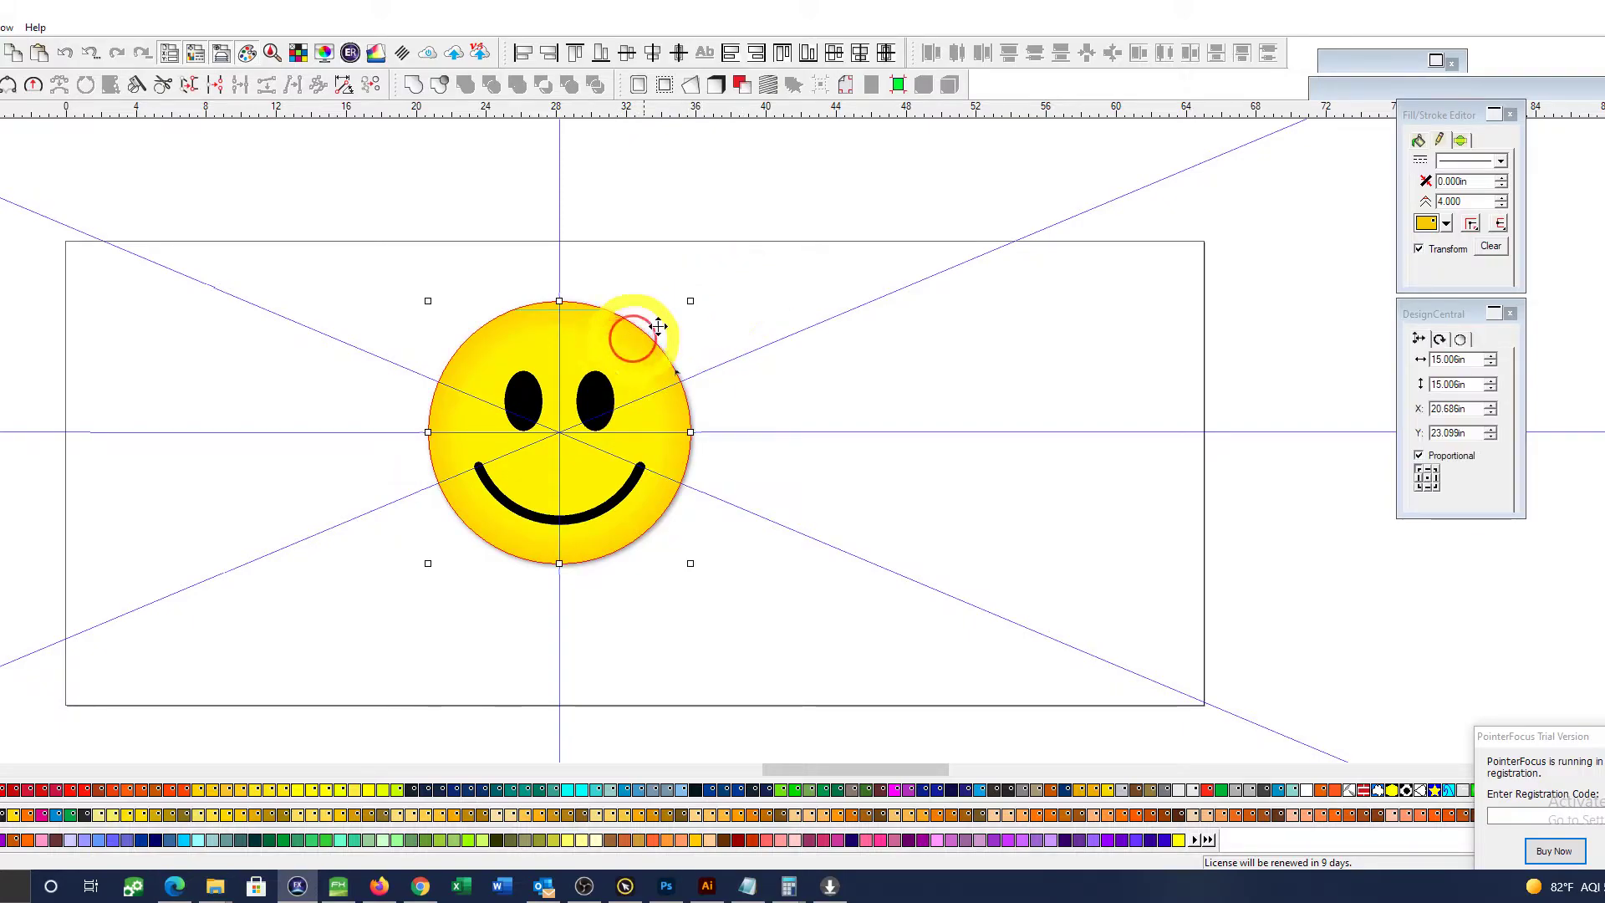
left_click(744, 299)
left_click_drag(620, 354, 1009, 344)
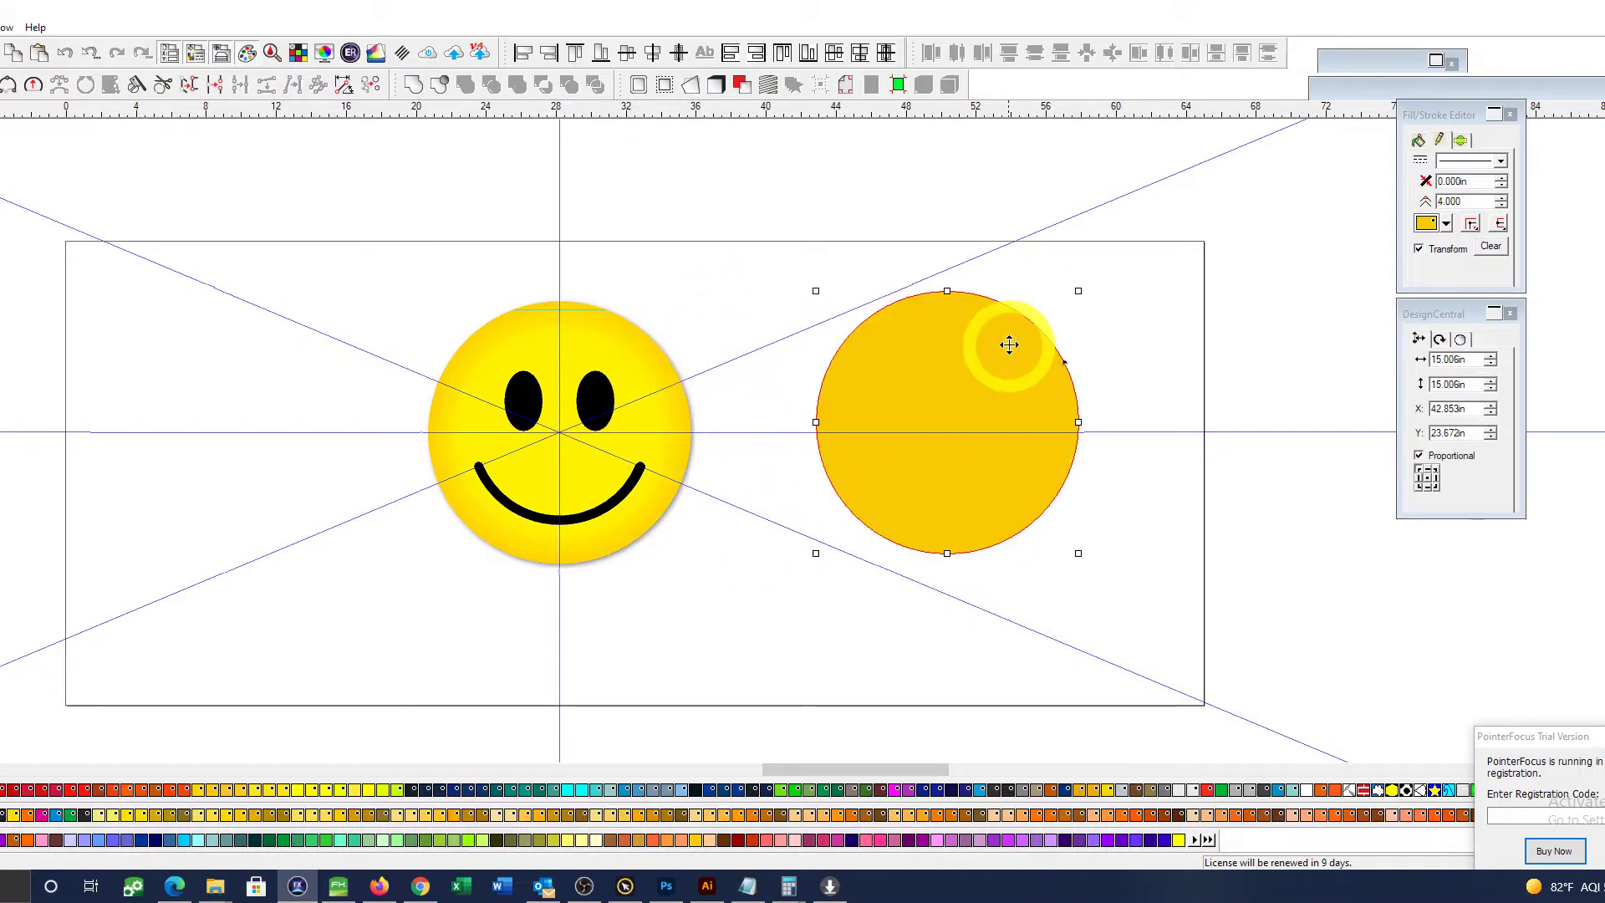
key("ctrl+z")
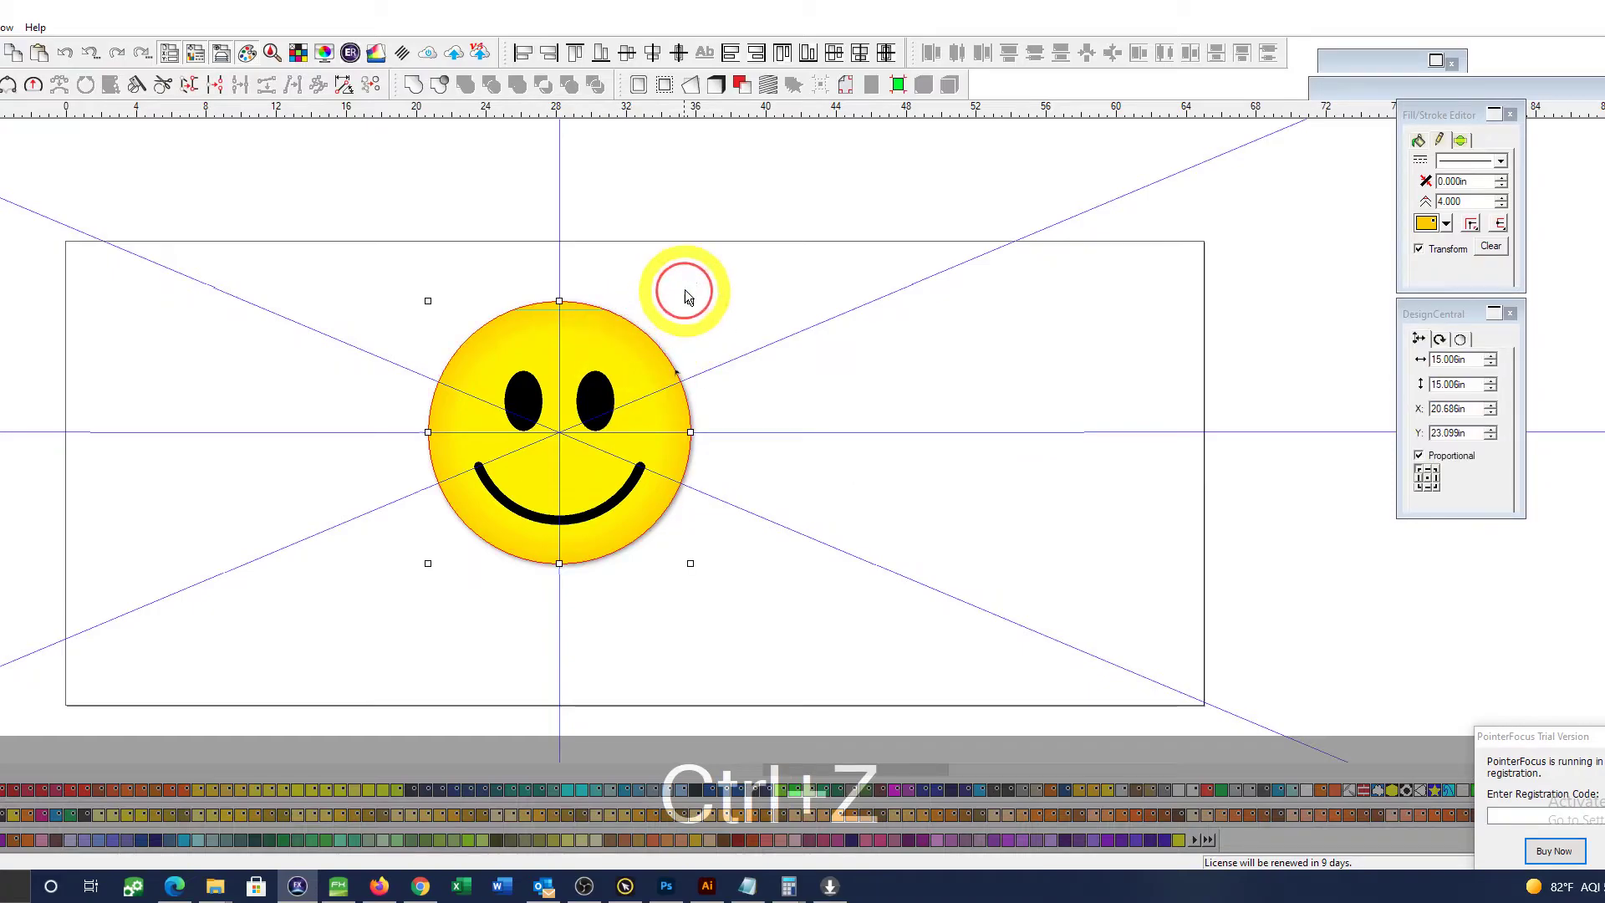
Step: Move only the source smiley image horizontally to the right, clear of the traced vector face
left_click(710, 294)
left_click(627, 332)
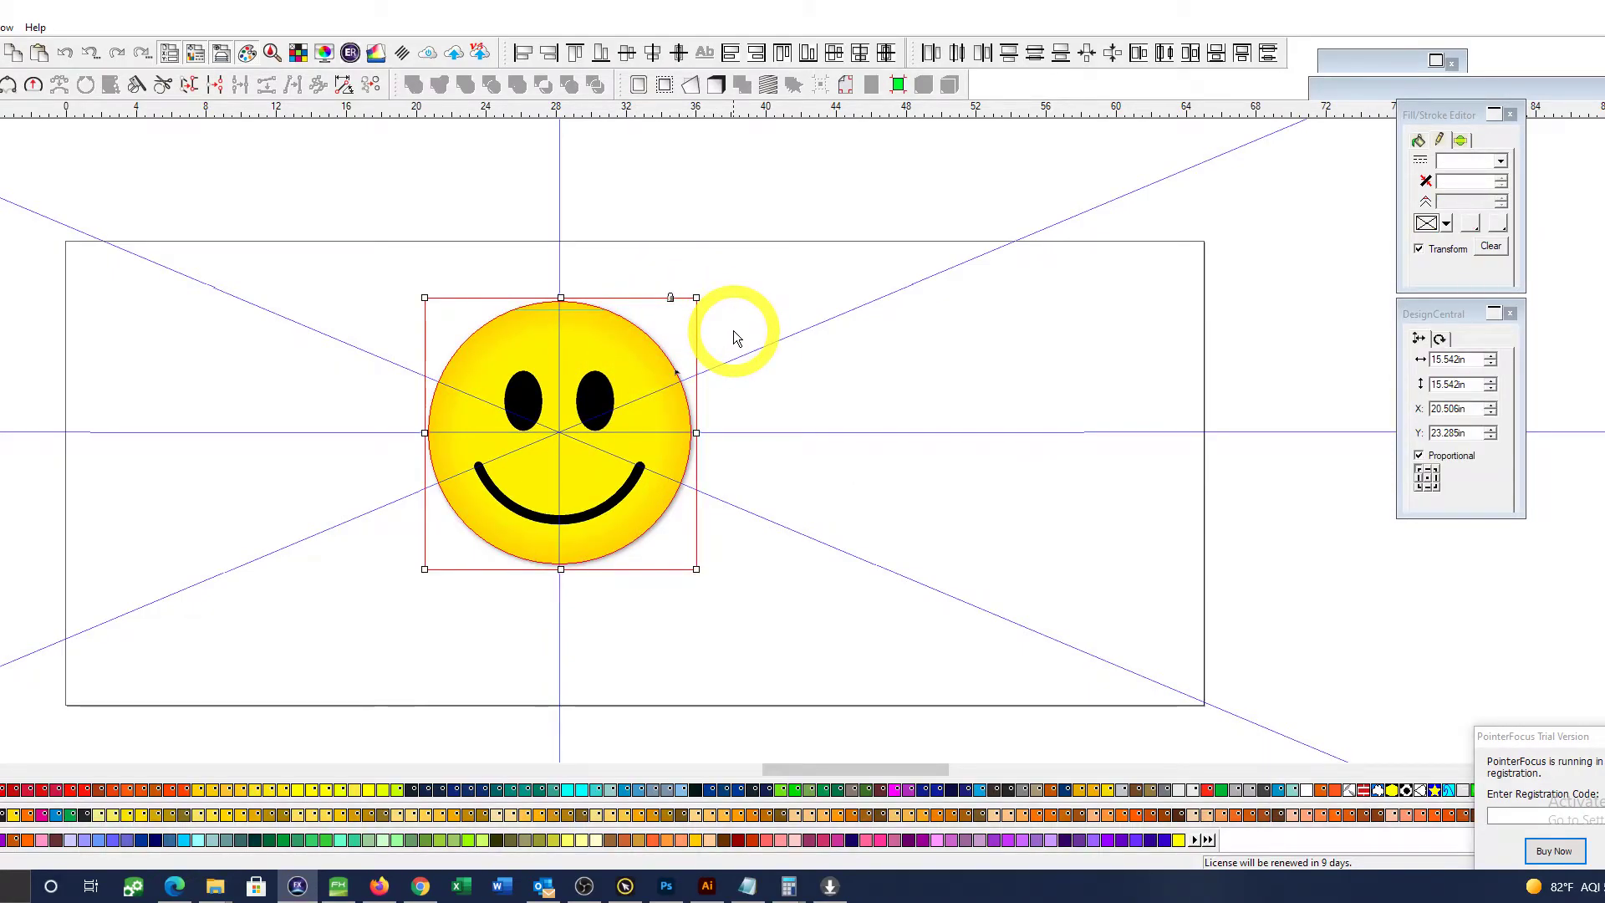
left_click(735, 307)
left_click(620, 334)
left_click_drag(647, 423, 946, 416)
key("ctrl+z")
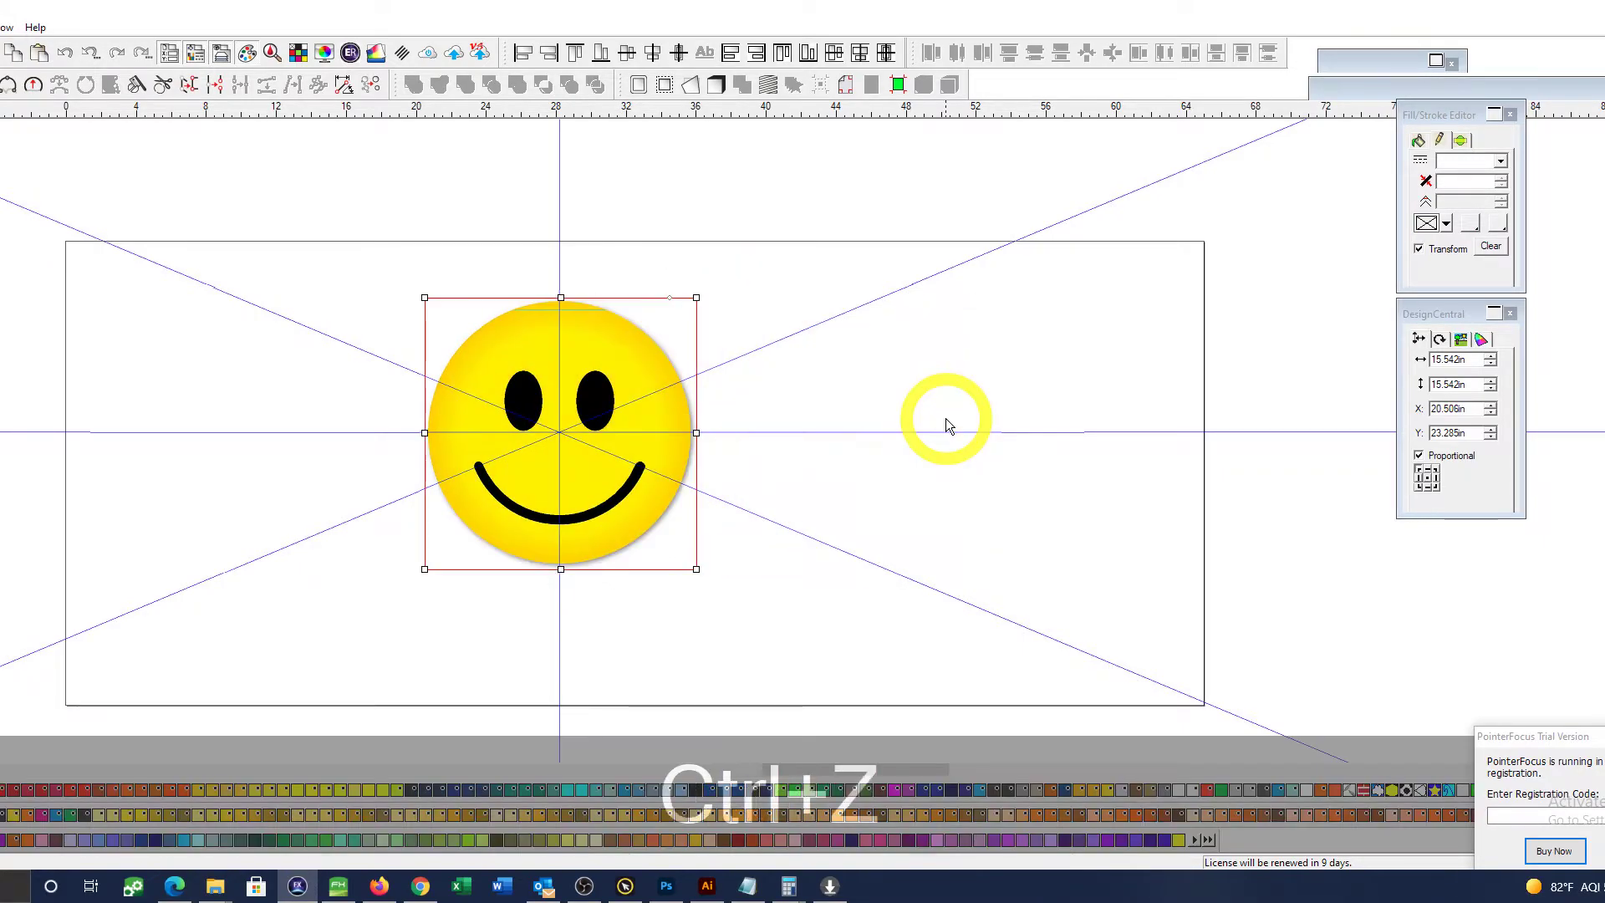
left_click_drag(621, 369, 985, 370)
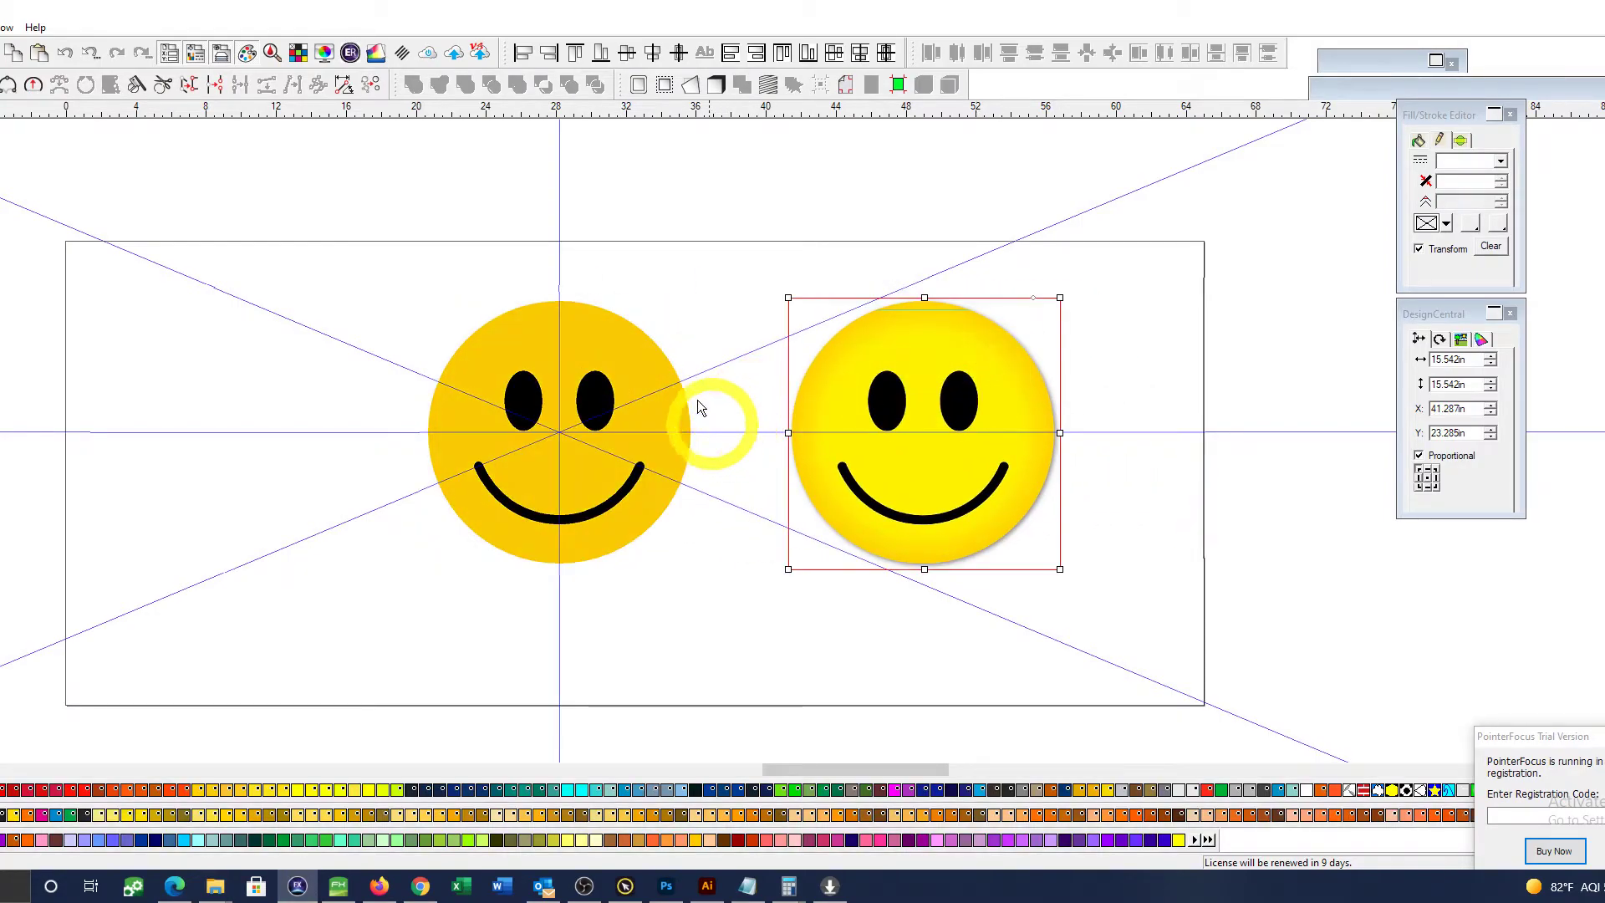
left_click(686, 334)
Step: Fill the front face circle with bright yellow and send it behind the orange-yellow duplicate circle
scroll(677, 294, "up", 3)
left_click(627, 330)
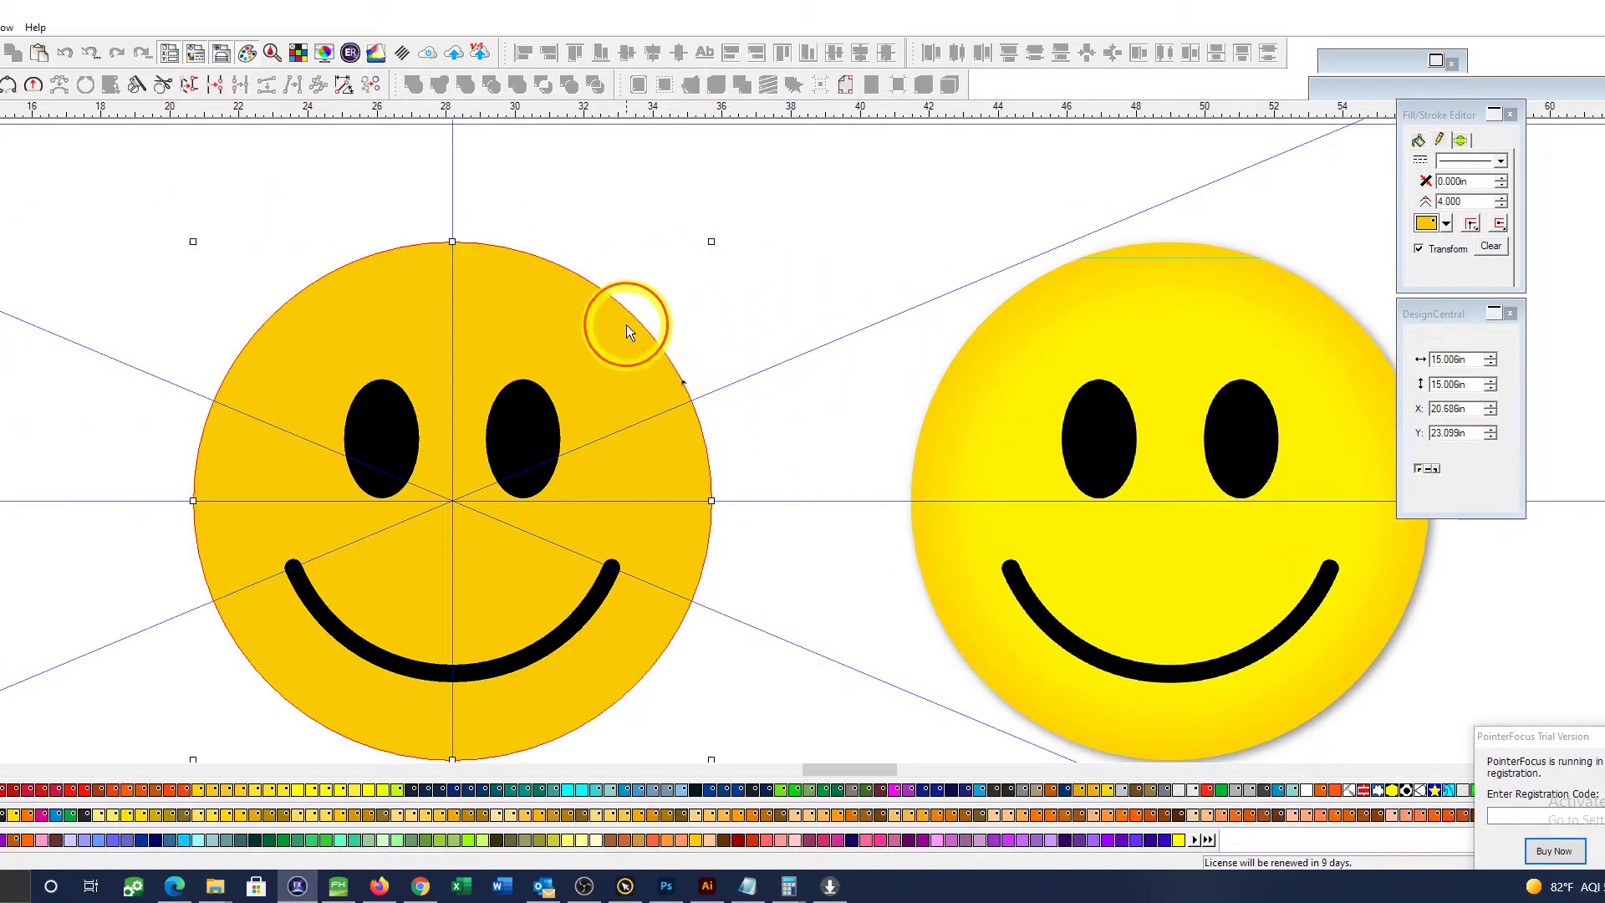
left_click(2, 839)
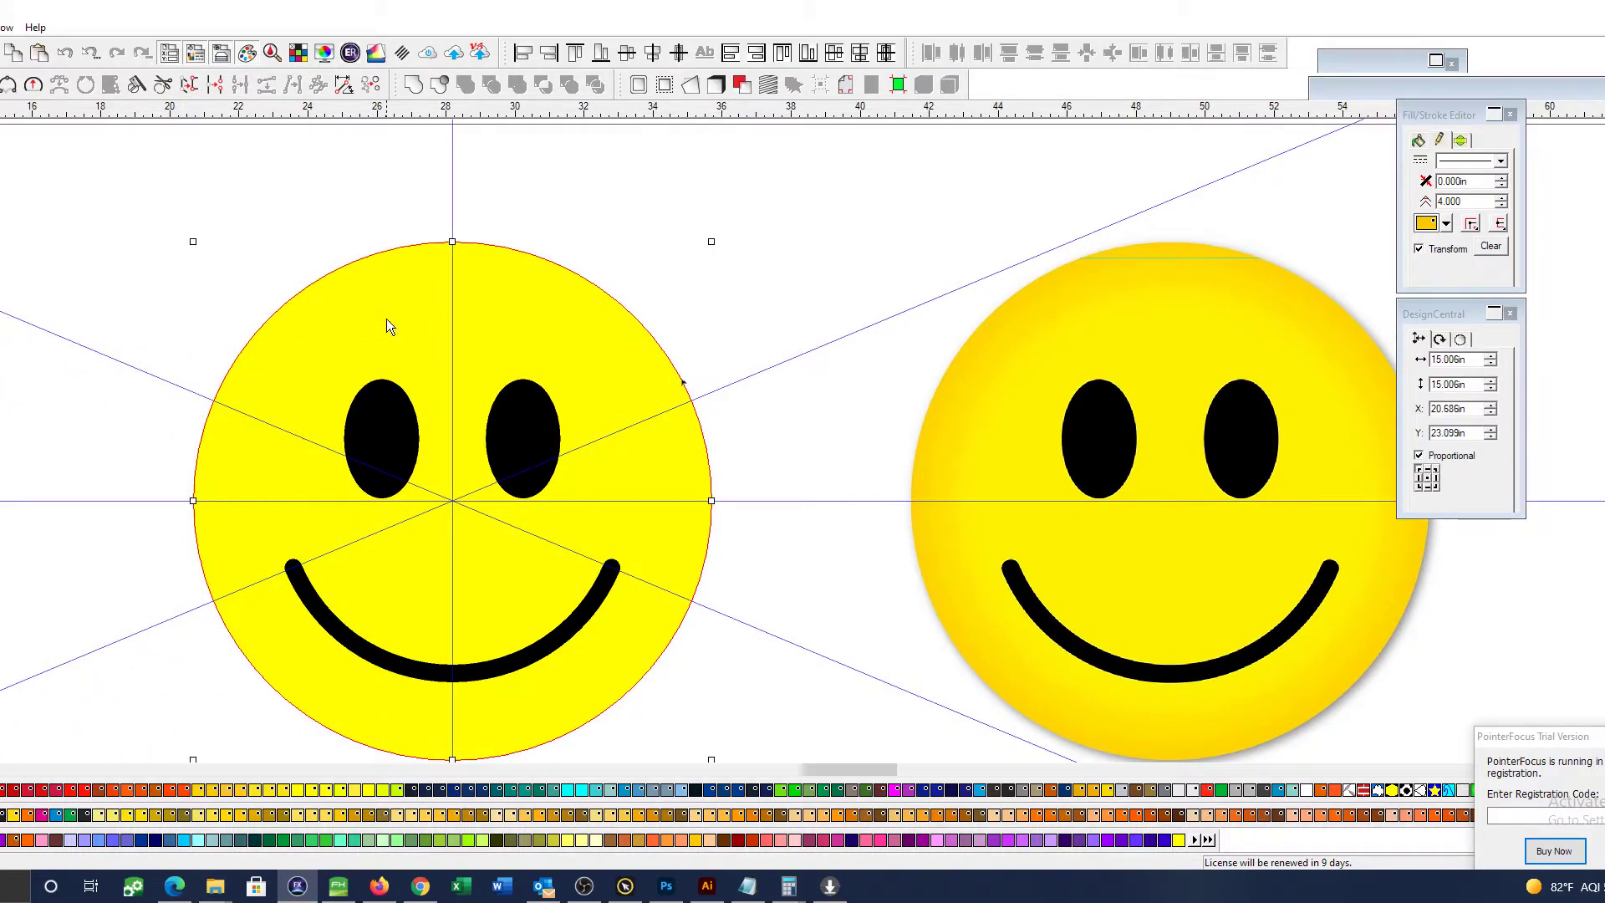
key("ctrl+shift+Page_Down")
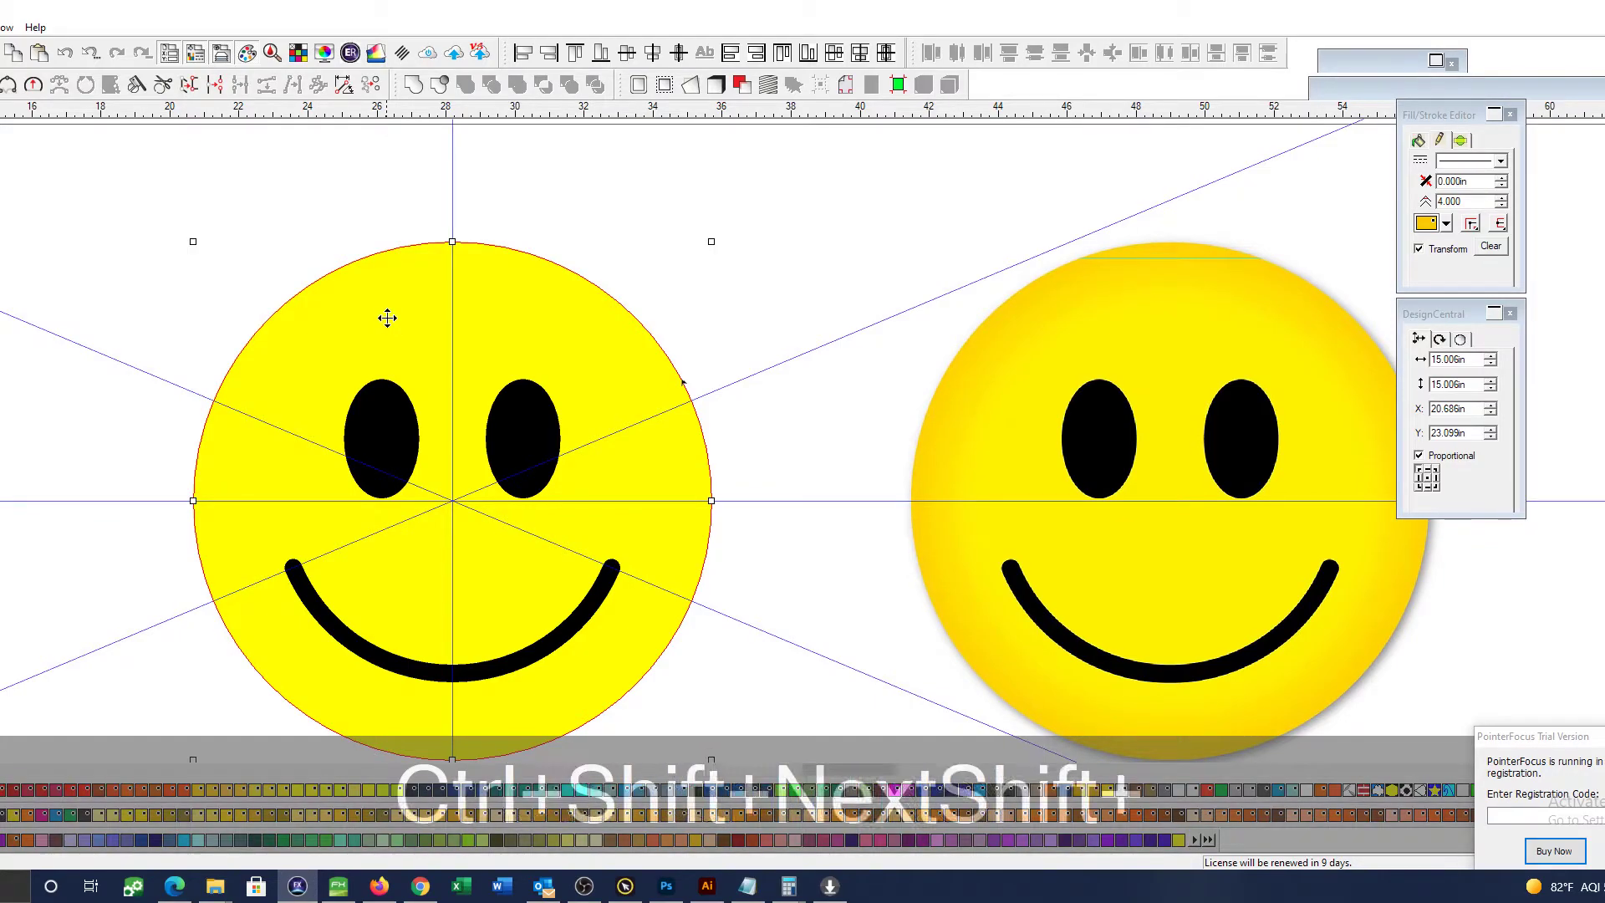
key("shift+Page_Down")
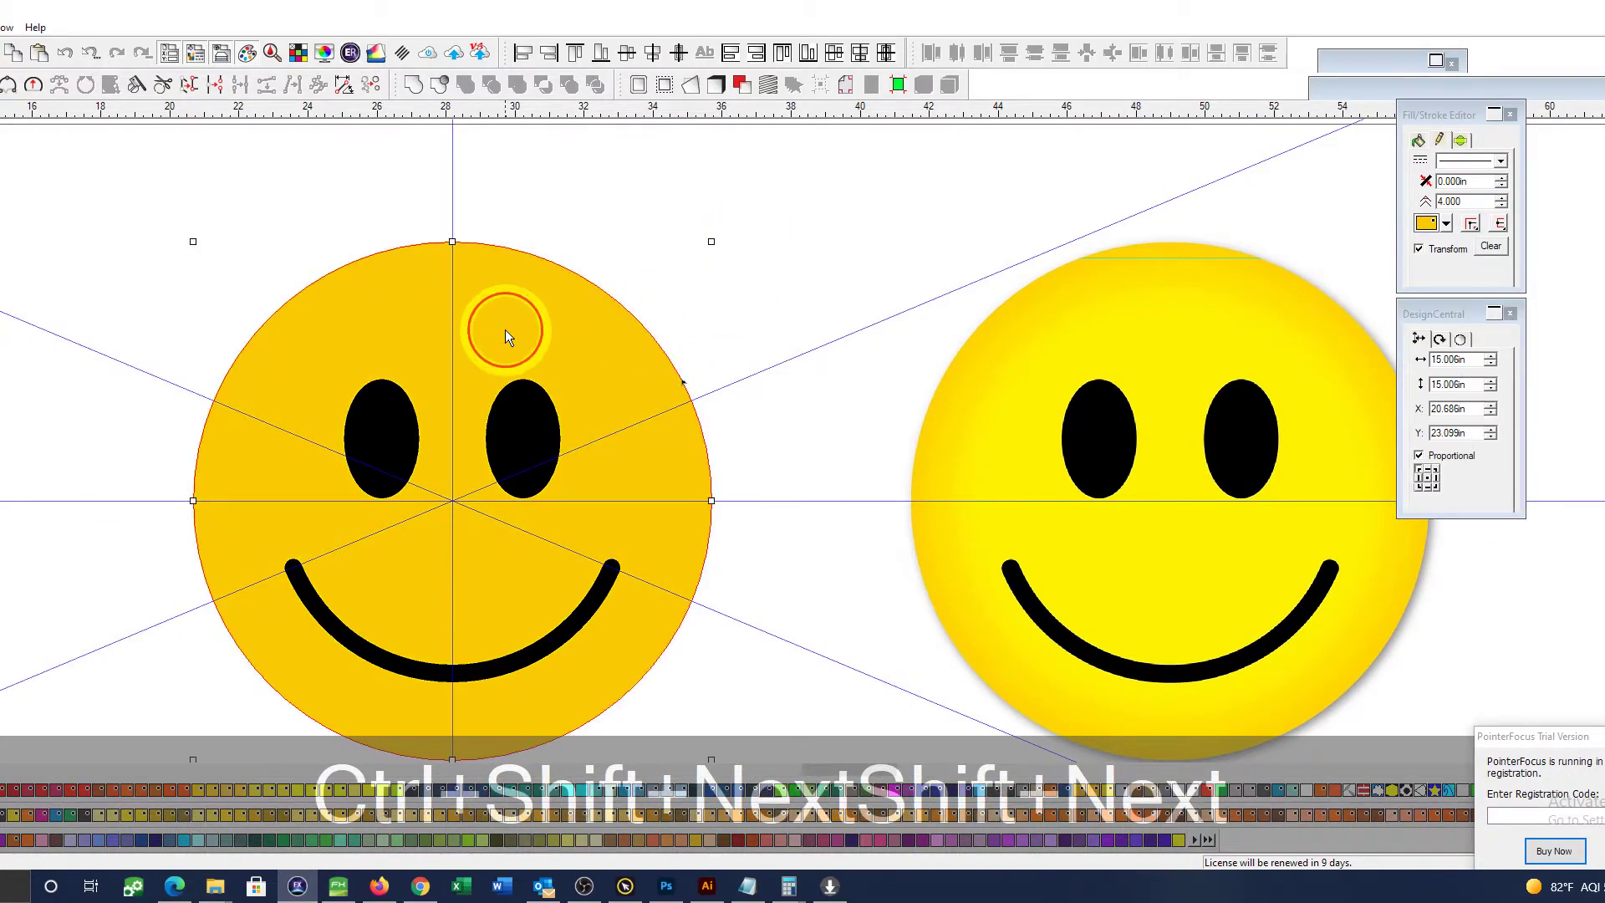
Step: Change the orange-yellow face circle's fill from solid to Gradient fill
key("space")
mouse_move(670, 323)
left_mouse_down()
mouse_move(659, 309)
mouse_move(582, 368)
mouse_move(678, 351)
mouse_move(708, 382)
left_mouse_up()
scroll(659, 309, "down", 3)
key("space")
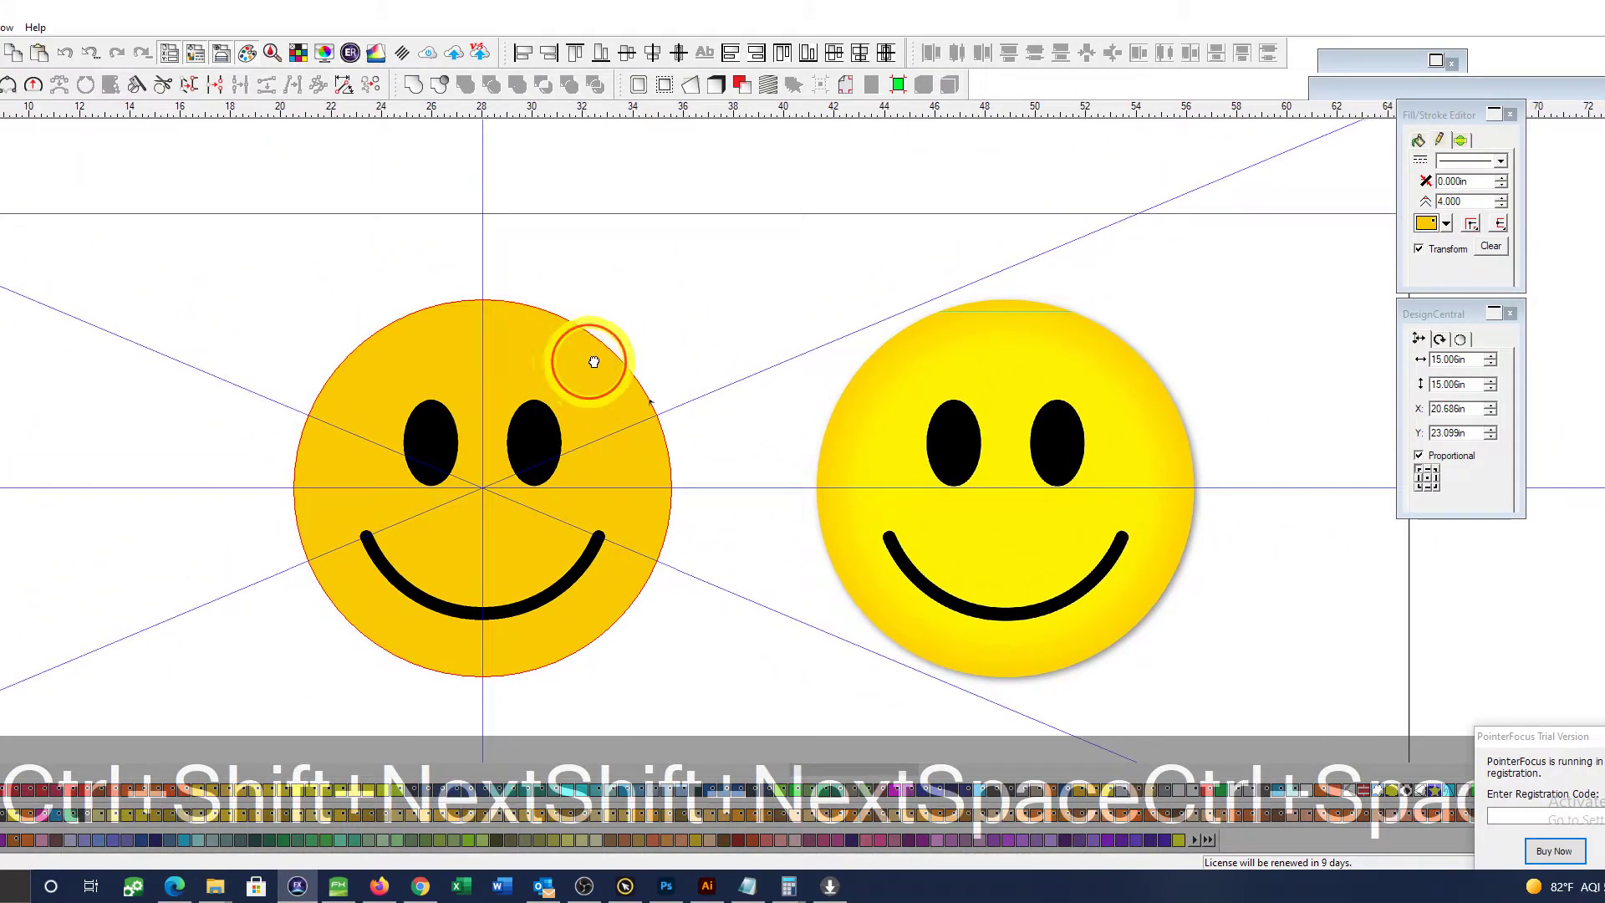
left_click_drag(594, 358, 643, 349)
left_click(1418, 139)
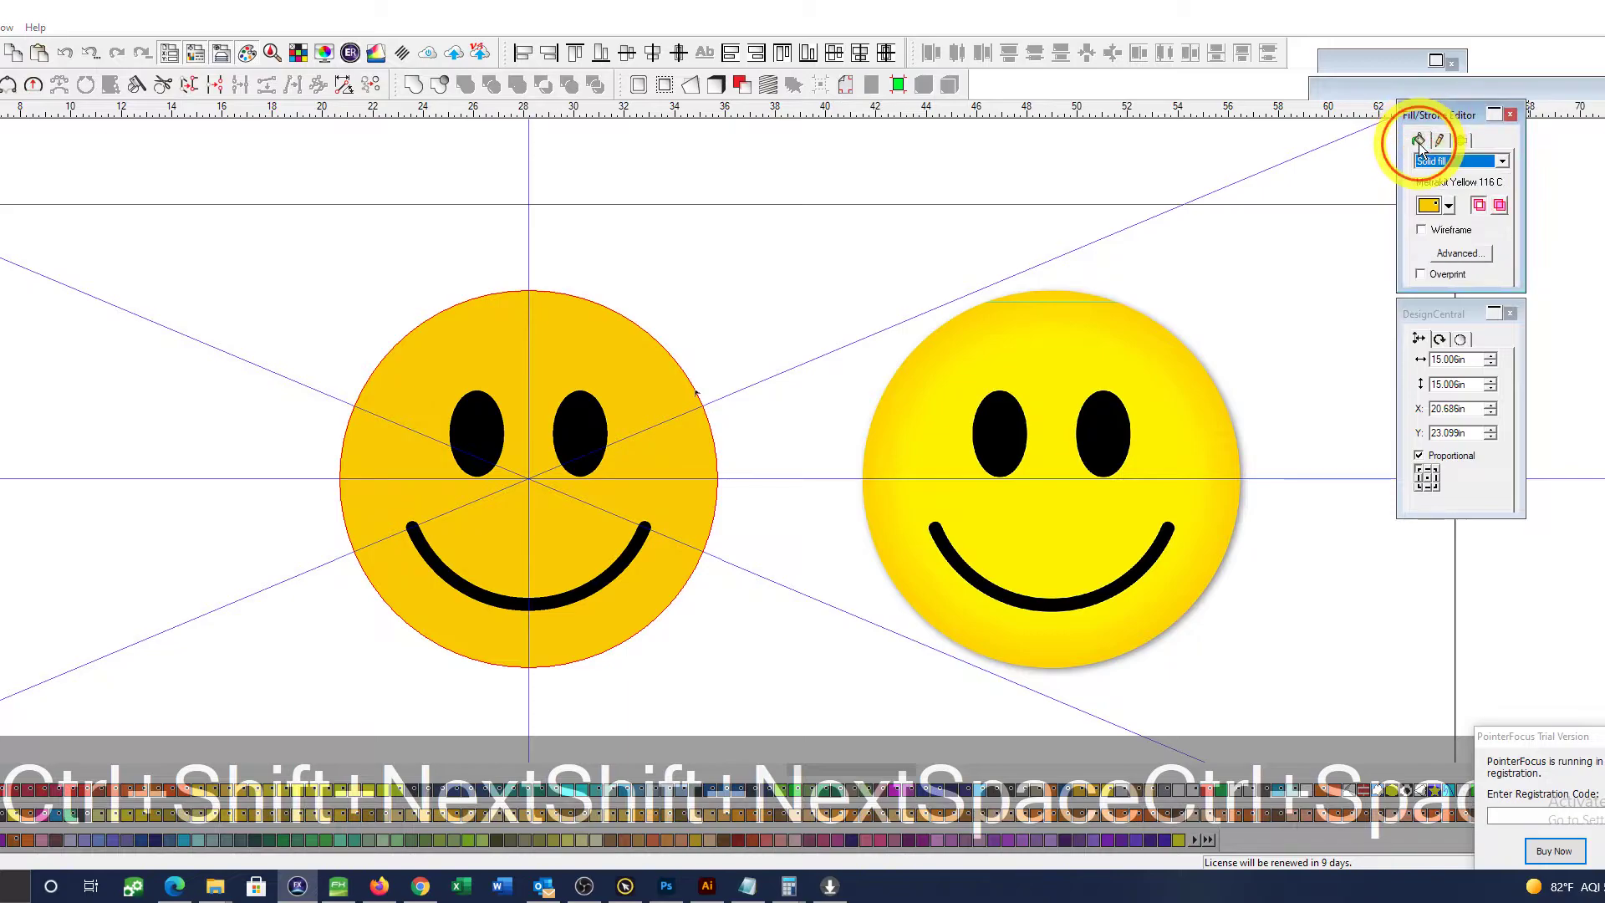
left_click(1437, 163)
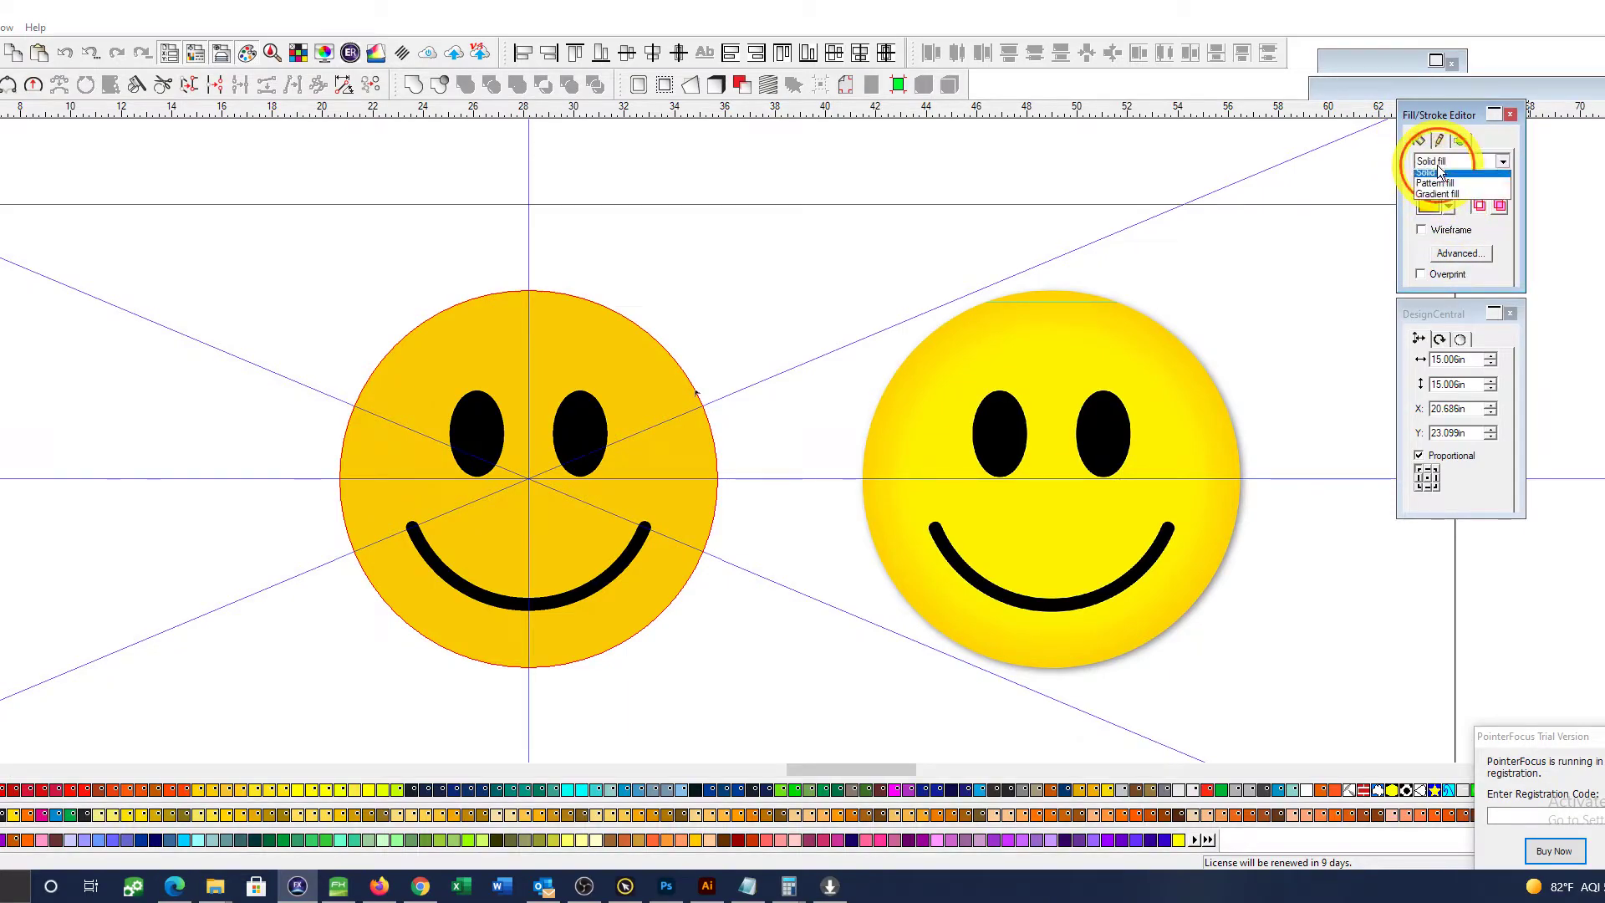
left_click(1433, 212)
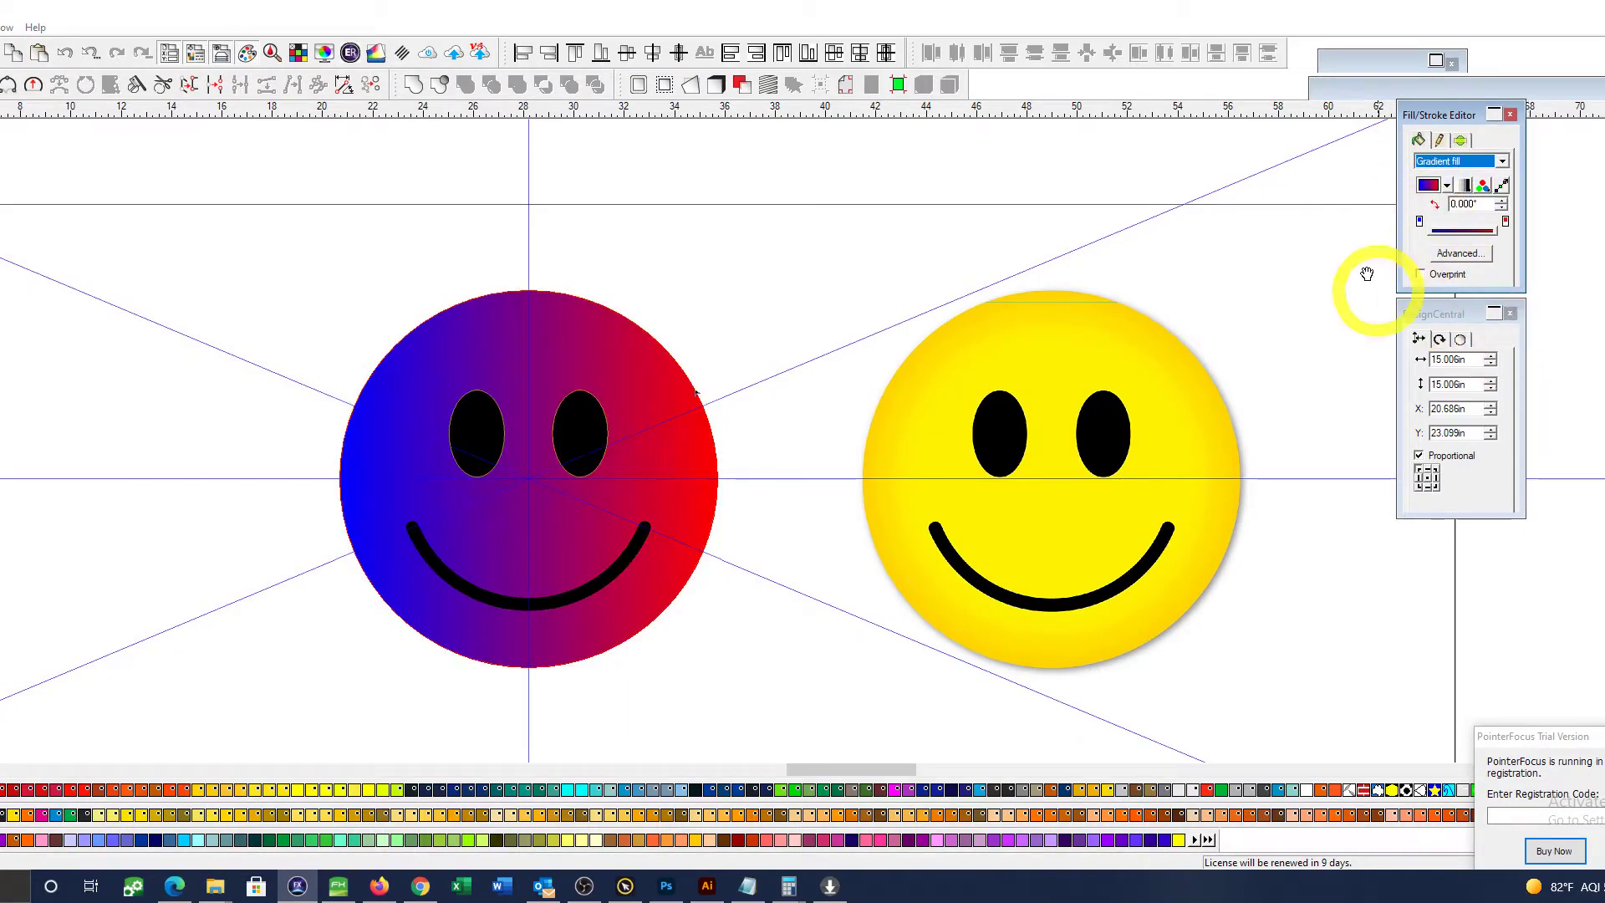
Step: In the gradient's advanced settings, choose a radial gradient with a single-color shade transition
left_click(1473, 252)
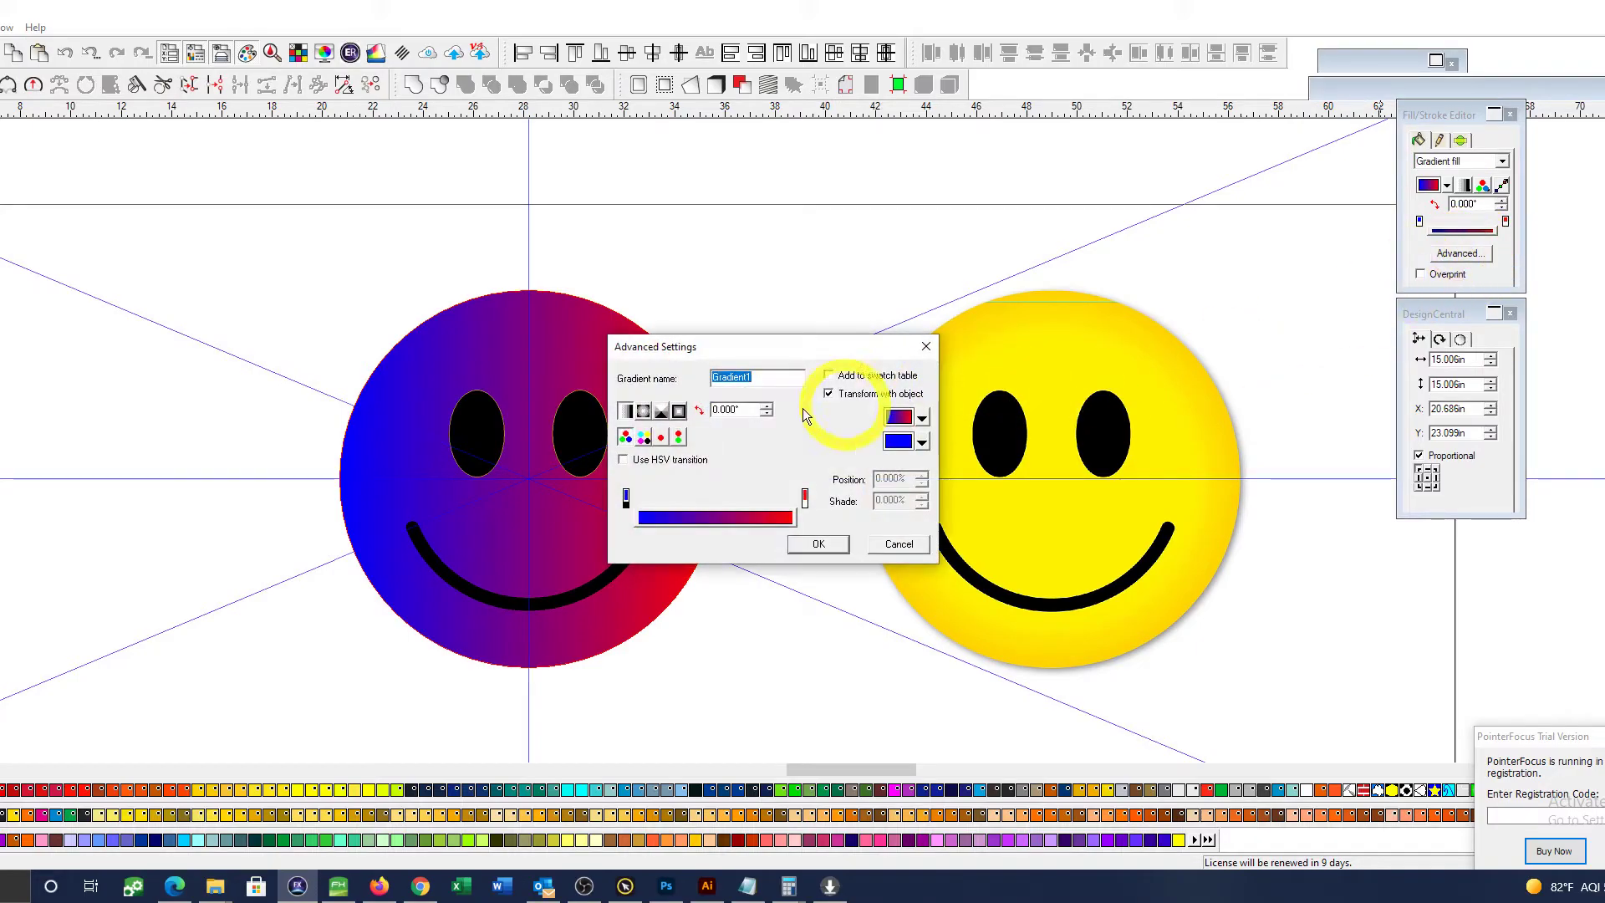
left_click(643, 410)
left_click(626, 498)
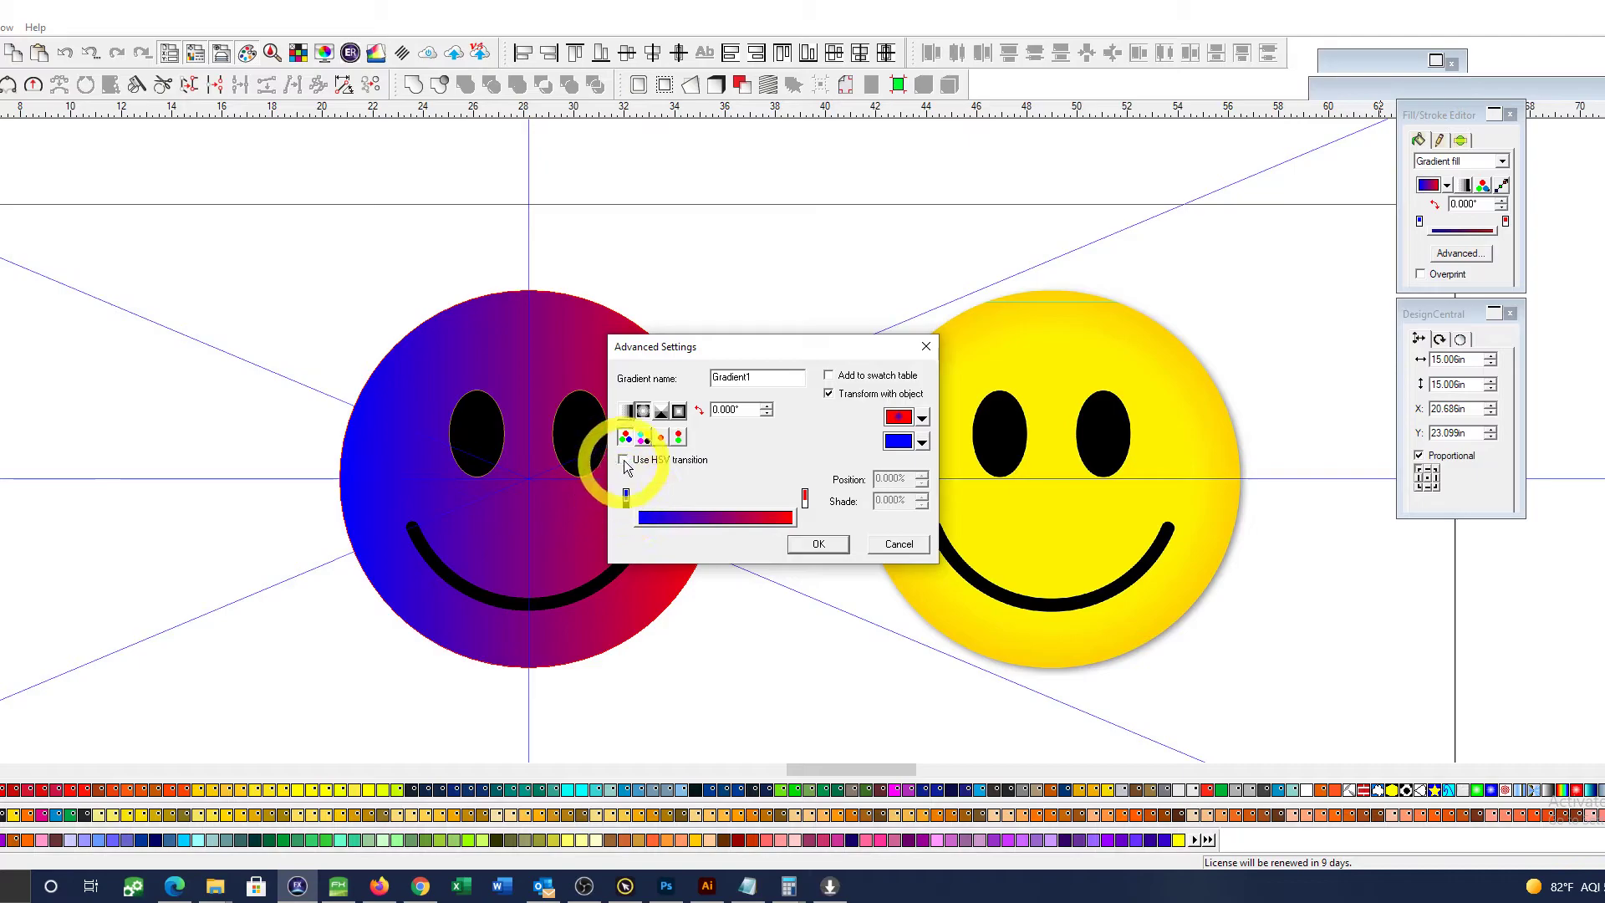
left_click(661, 439)
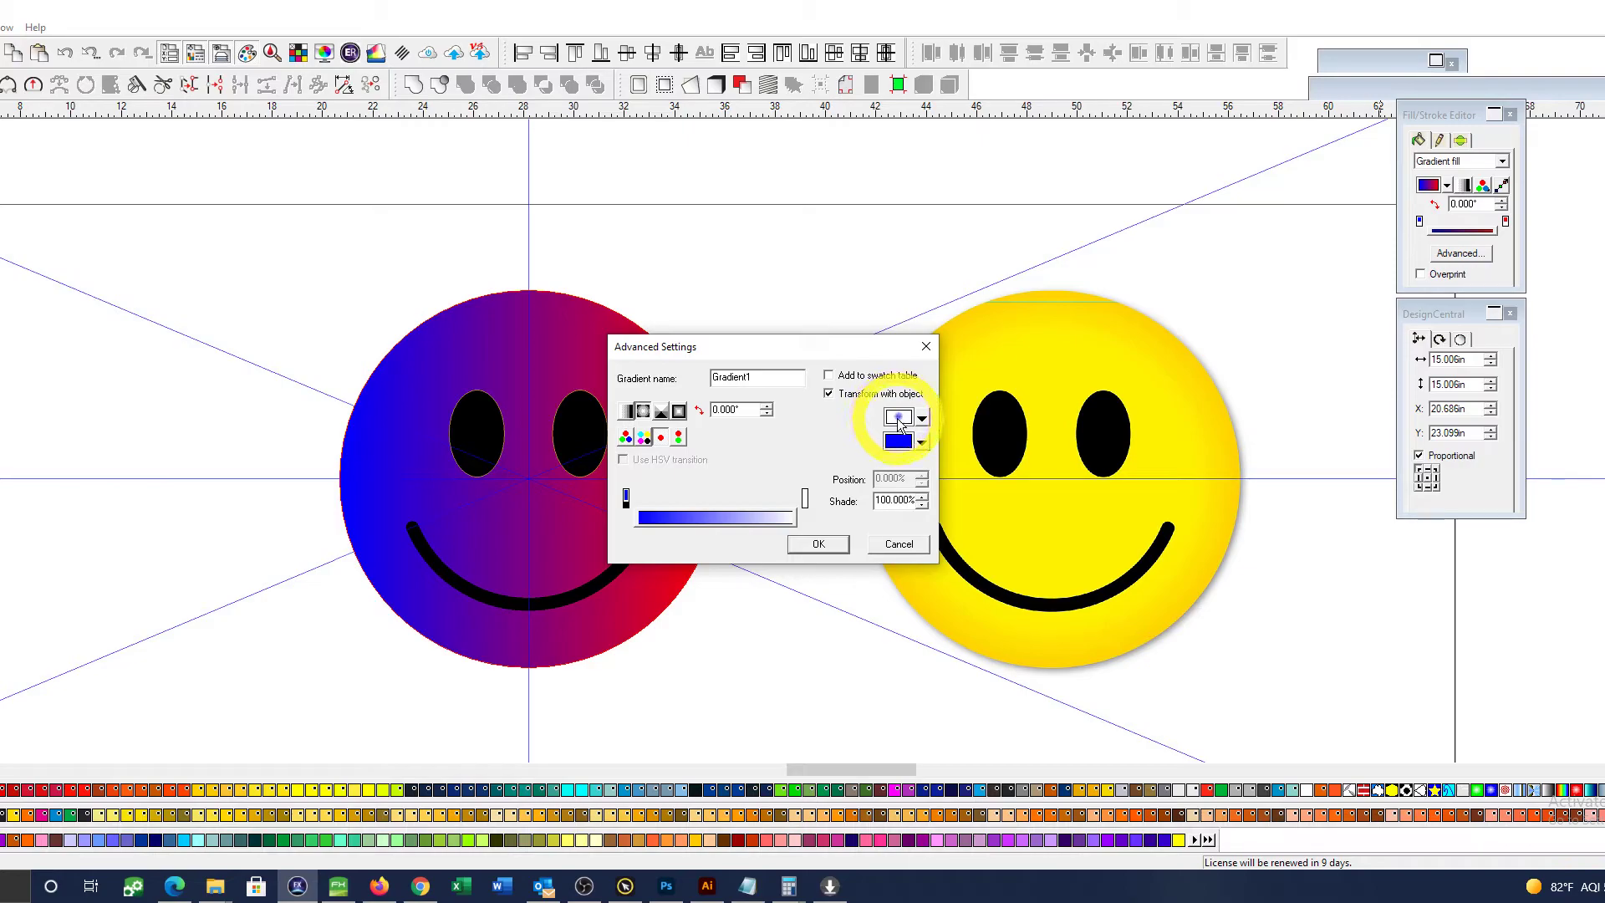
Step: Set the shade of the gradient's end stop to 100%
left_click(805, 499)
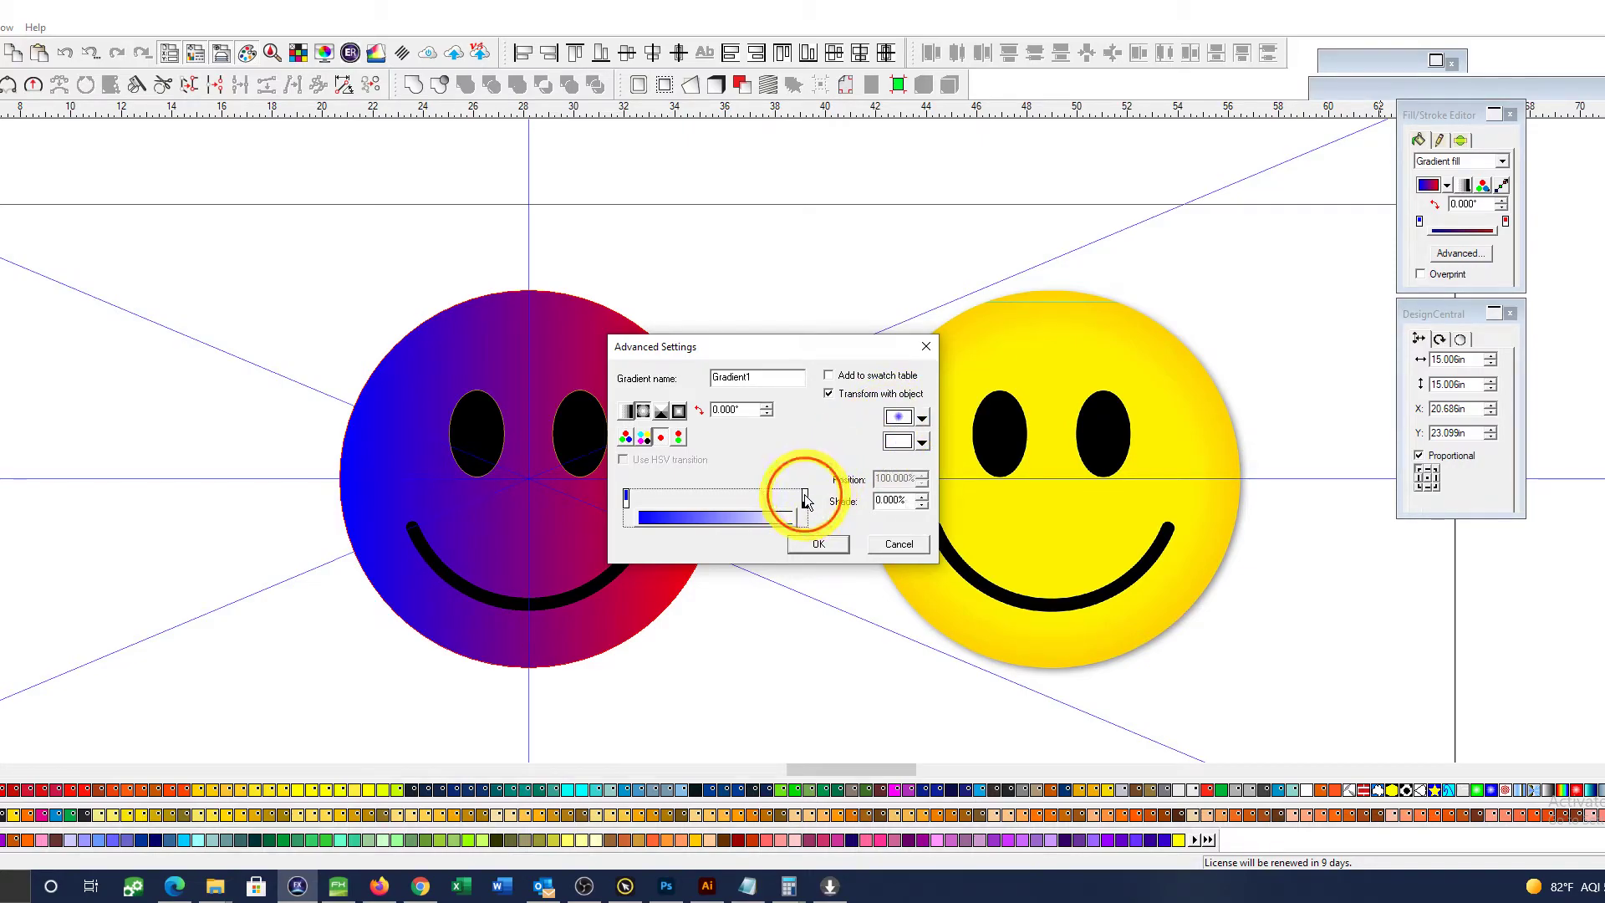
left_click_drag(908, 503, 761, 500)
type("100")
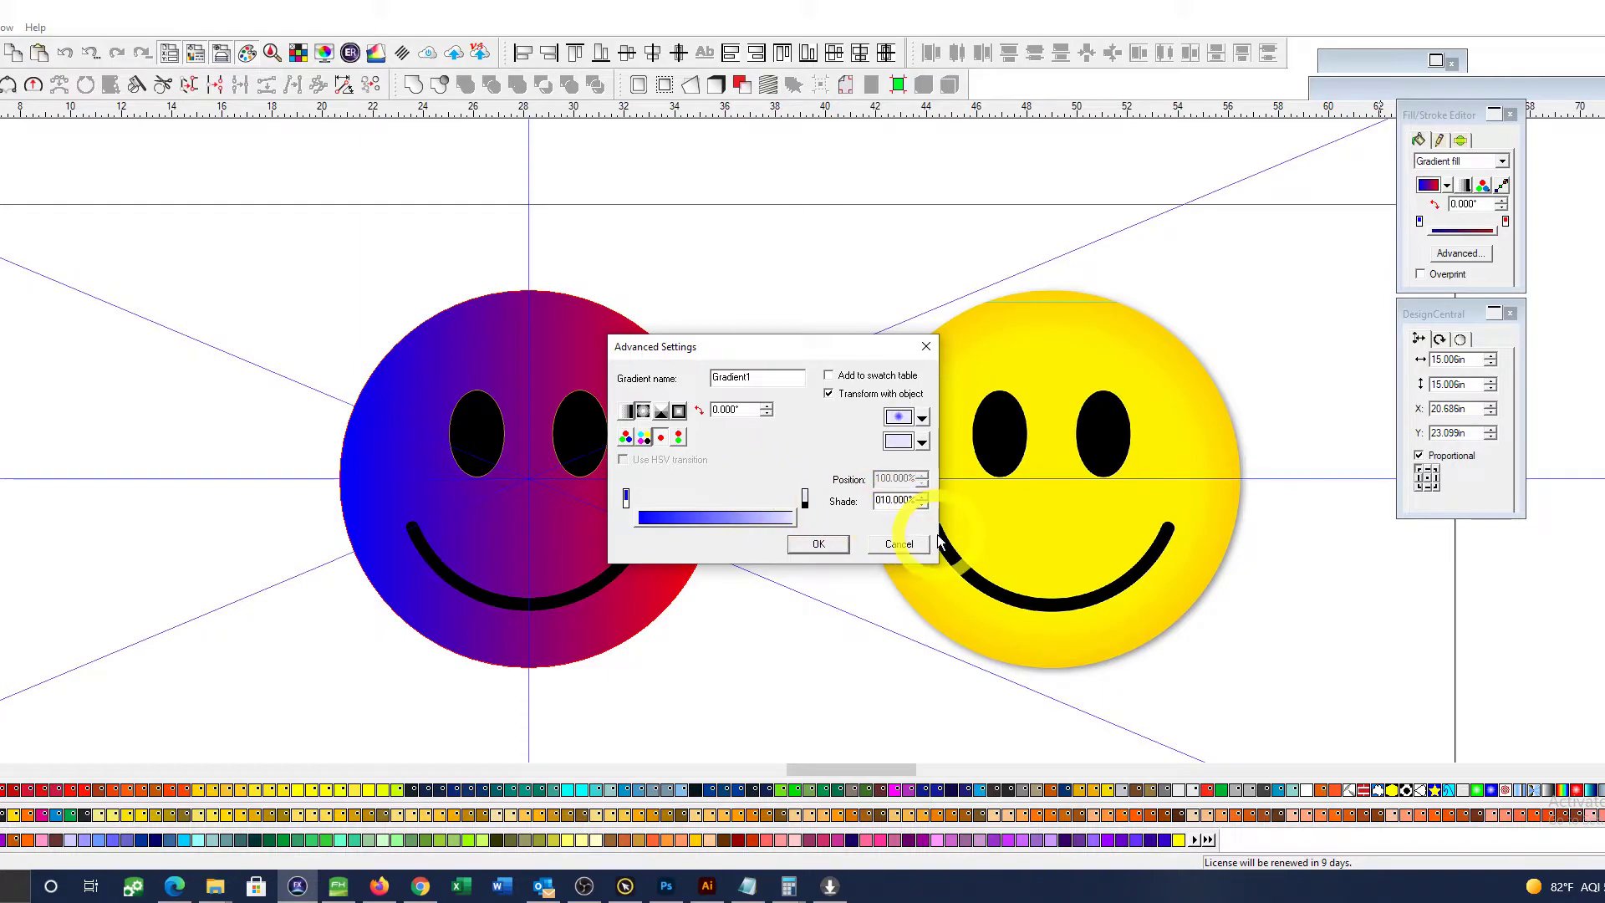
key("BackSpace")
left_click(890, 503)
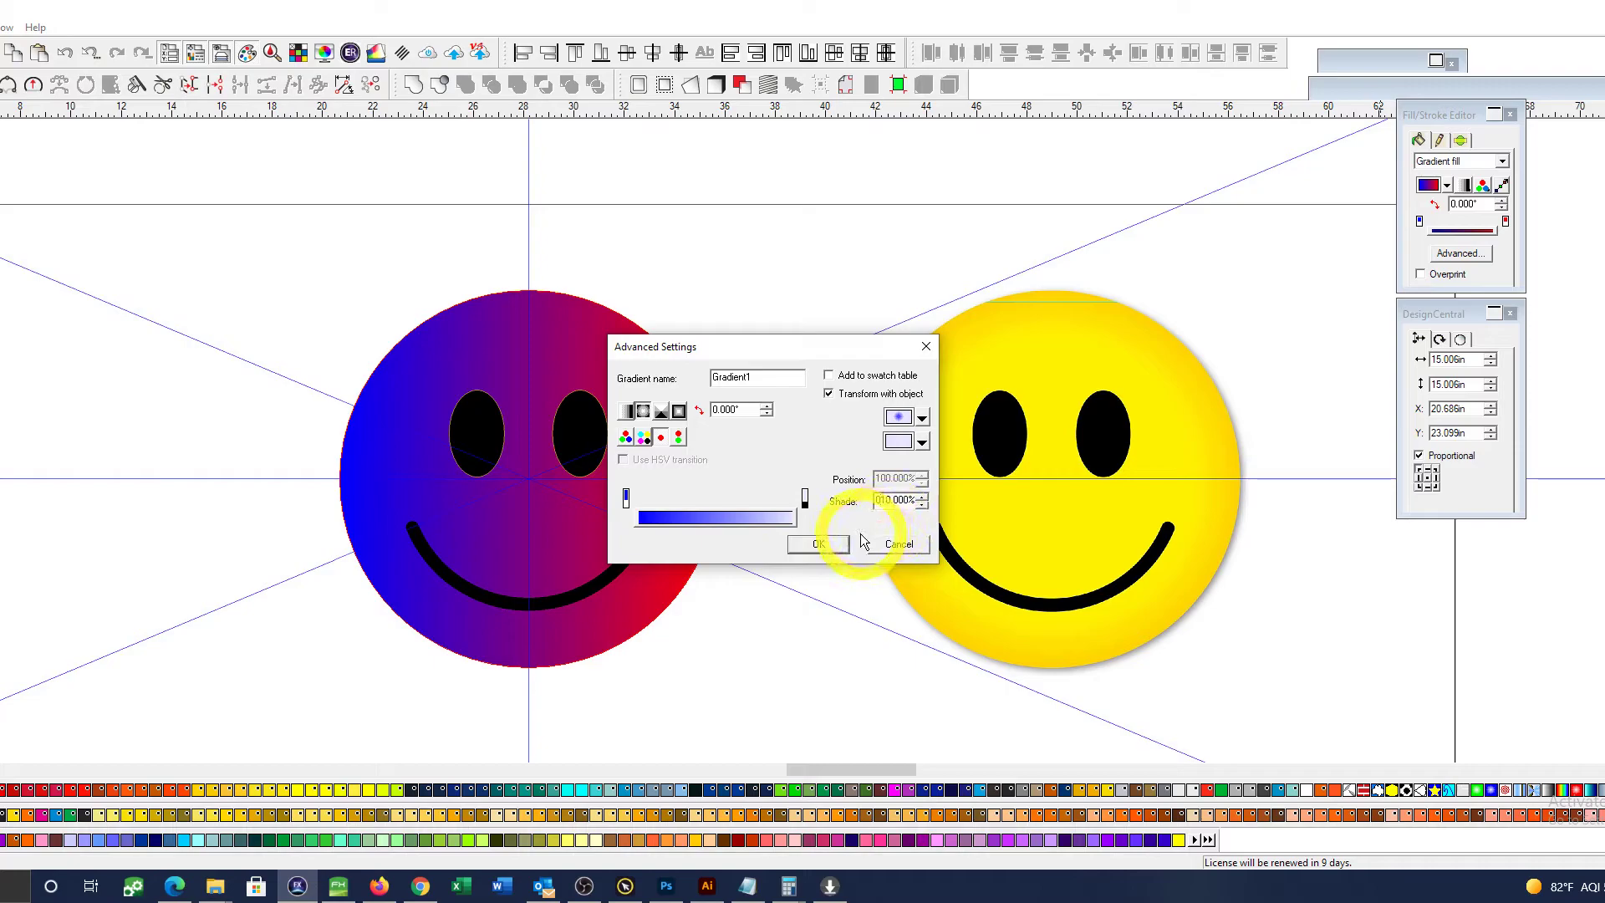
key("BackSpace")
left_click(886, 520)
left_click(891, 505)
type("0")
left_click(806, 504)
Step: Set the shade of the gradient's start stop to 0%
left_click(626, 499)
left_click(899, 501)
left_click(789, 498)
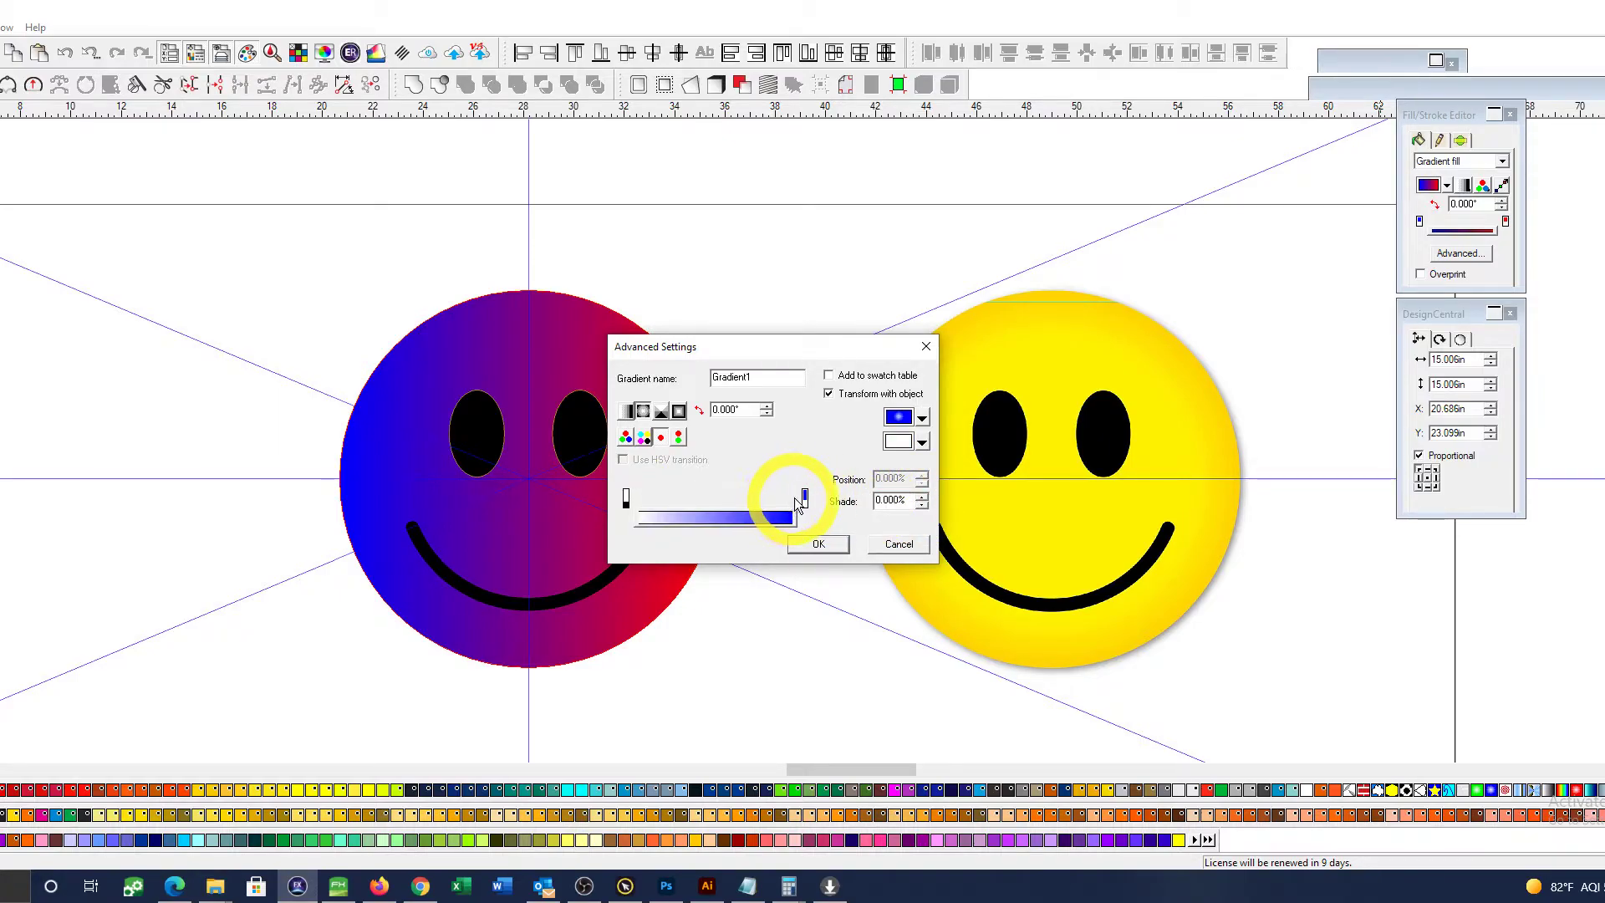
Step: Change the color of the gradient's end stop to Roland Red
left_click(805, 498)
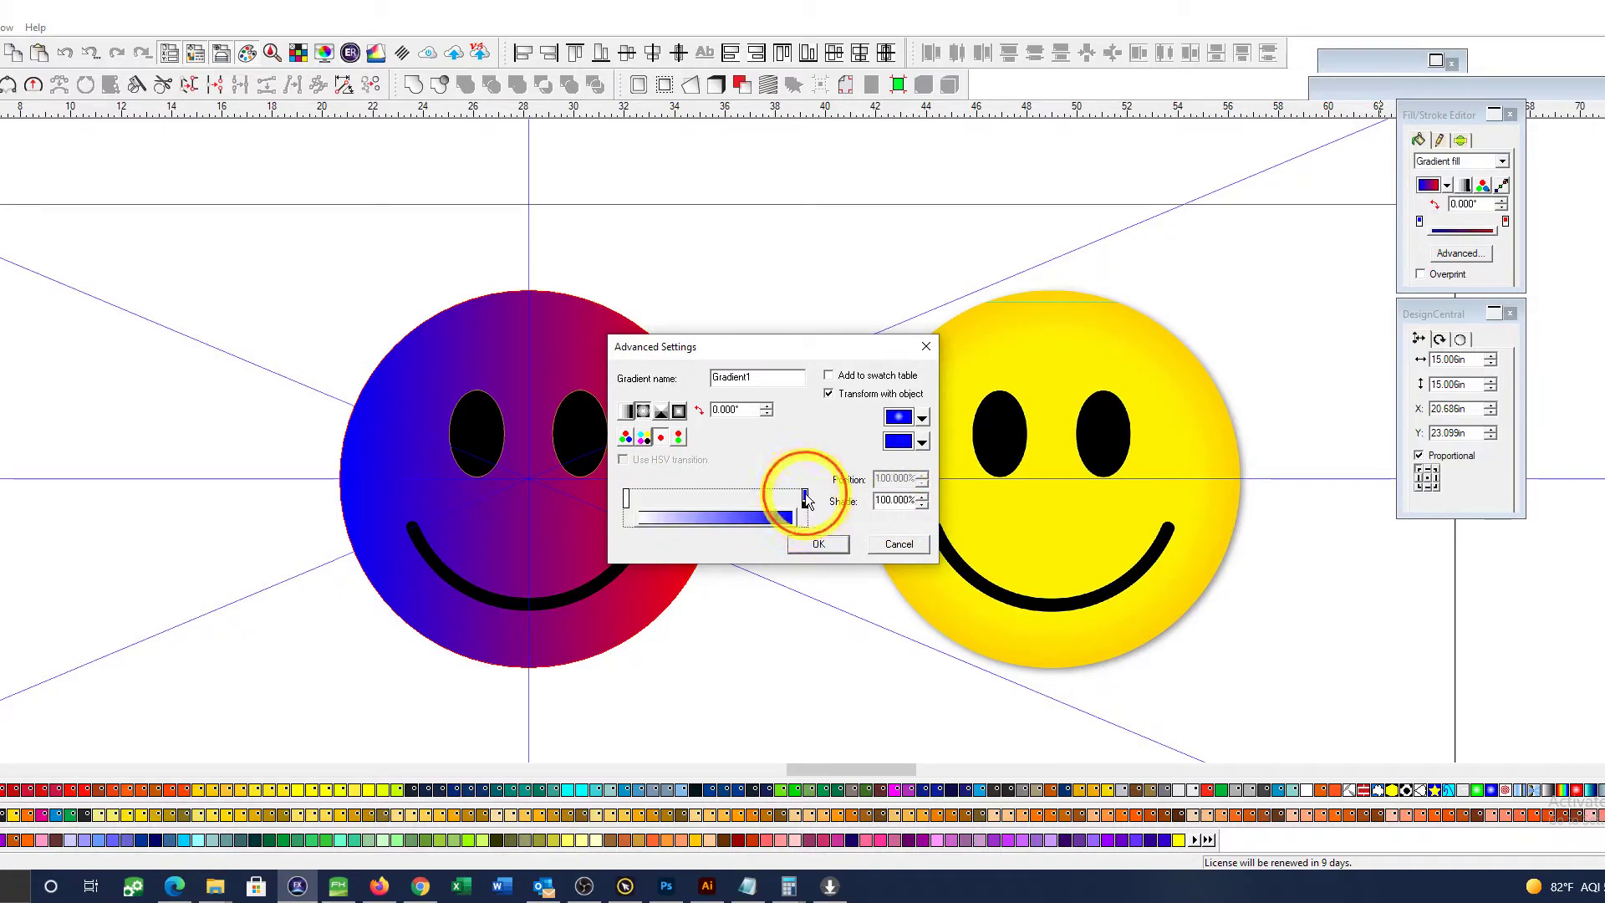
left_click(922, 442)
left_click_drag(1019, 476, 1021, 483)
scroll(969, 533, "down", 2)
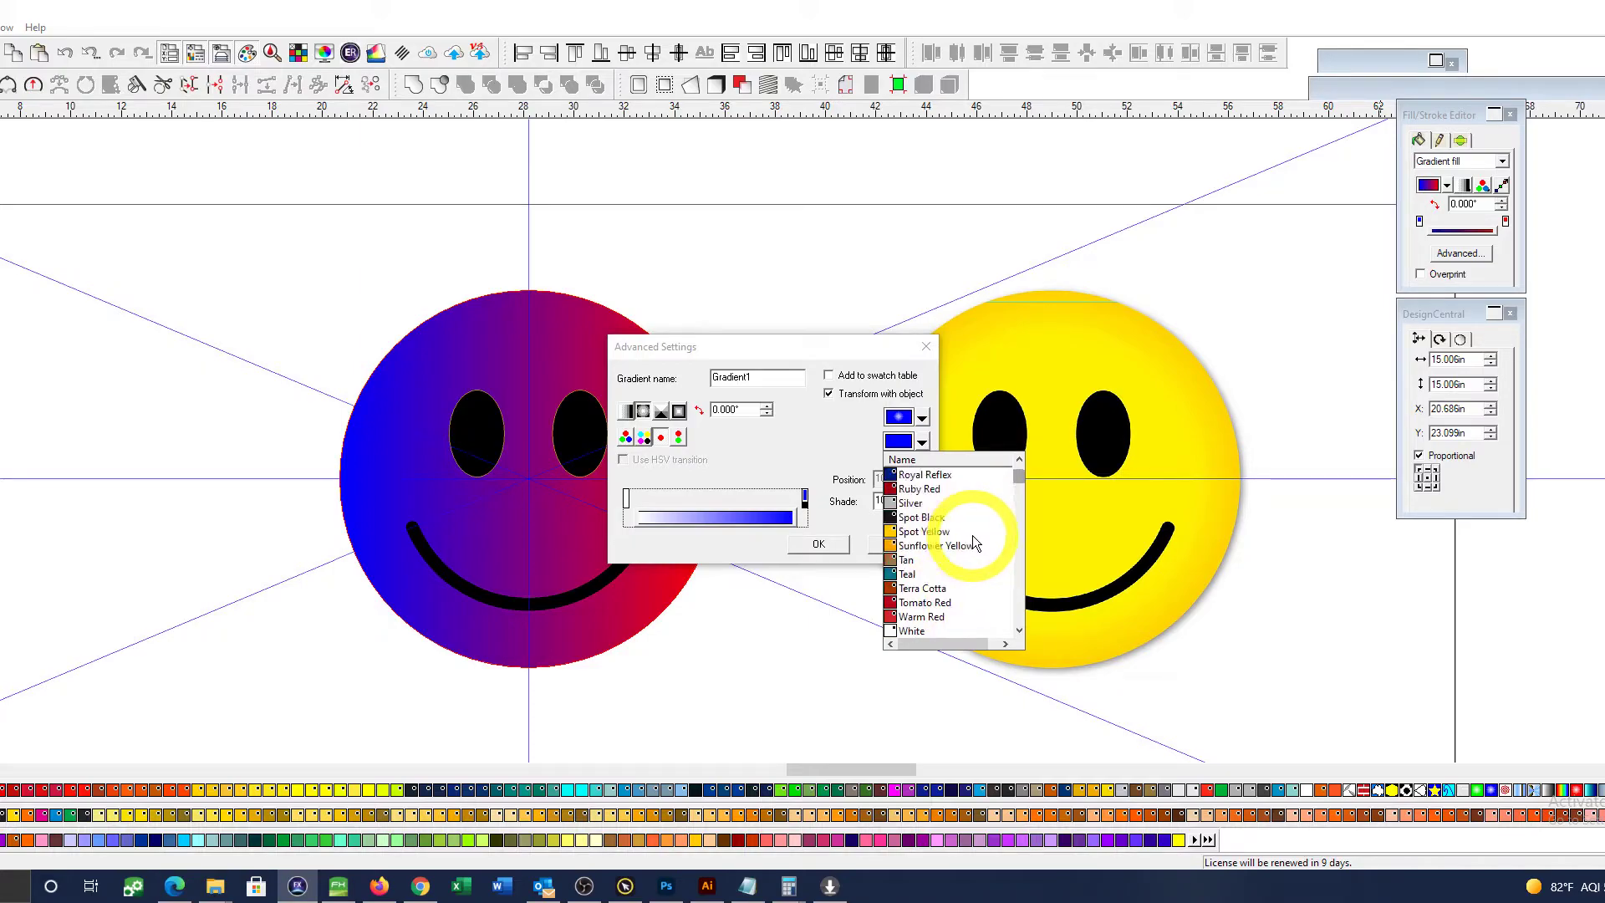
scroll(957, 547, "down", 3)
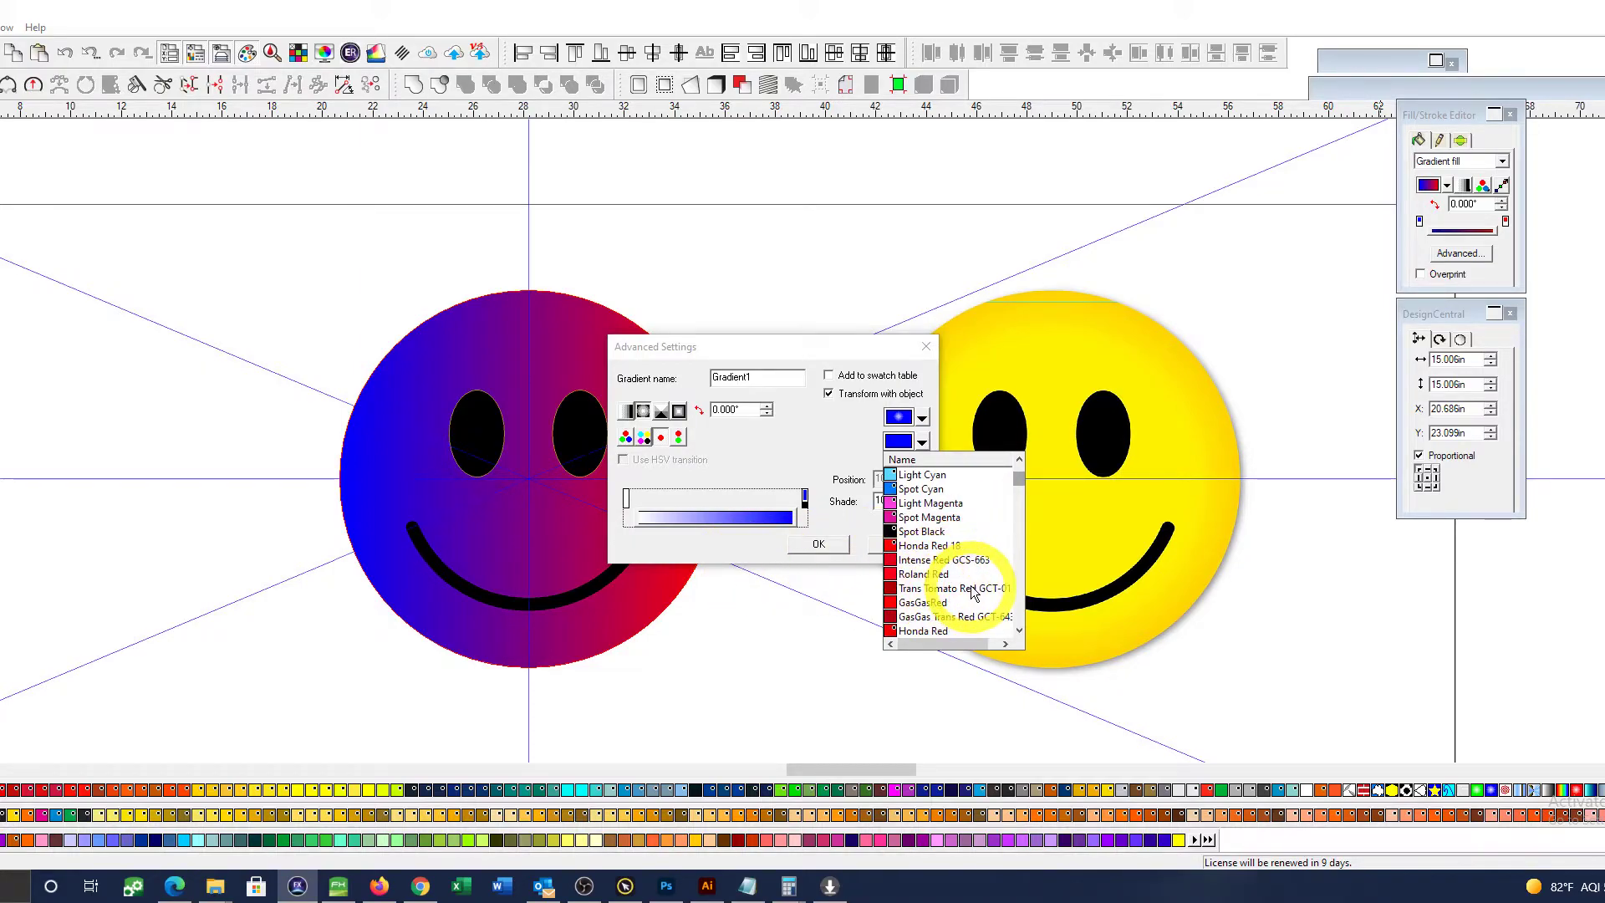
left_click(926, 574)
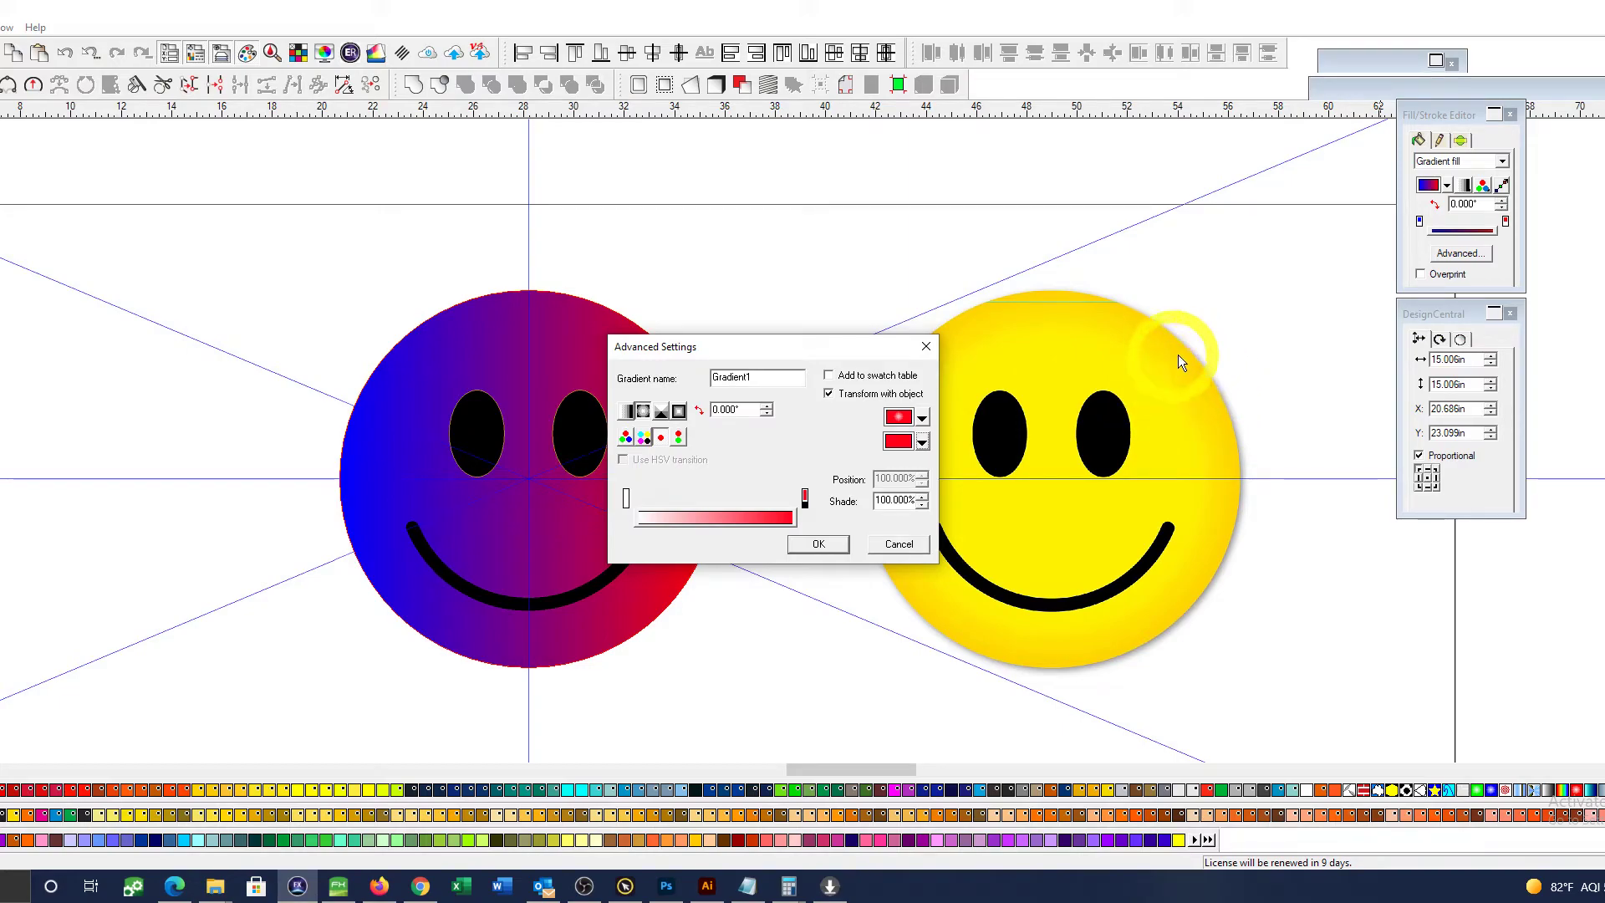
Step: Add a white intermediate stop about two-thirds along the gradient and apply the gradient to the circle
left_click(651, 499)
double_click(900, 501)
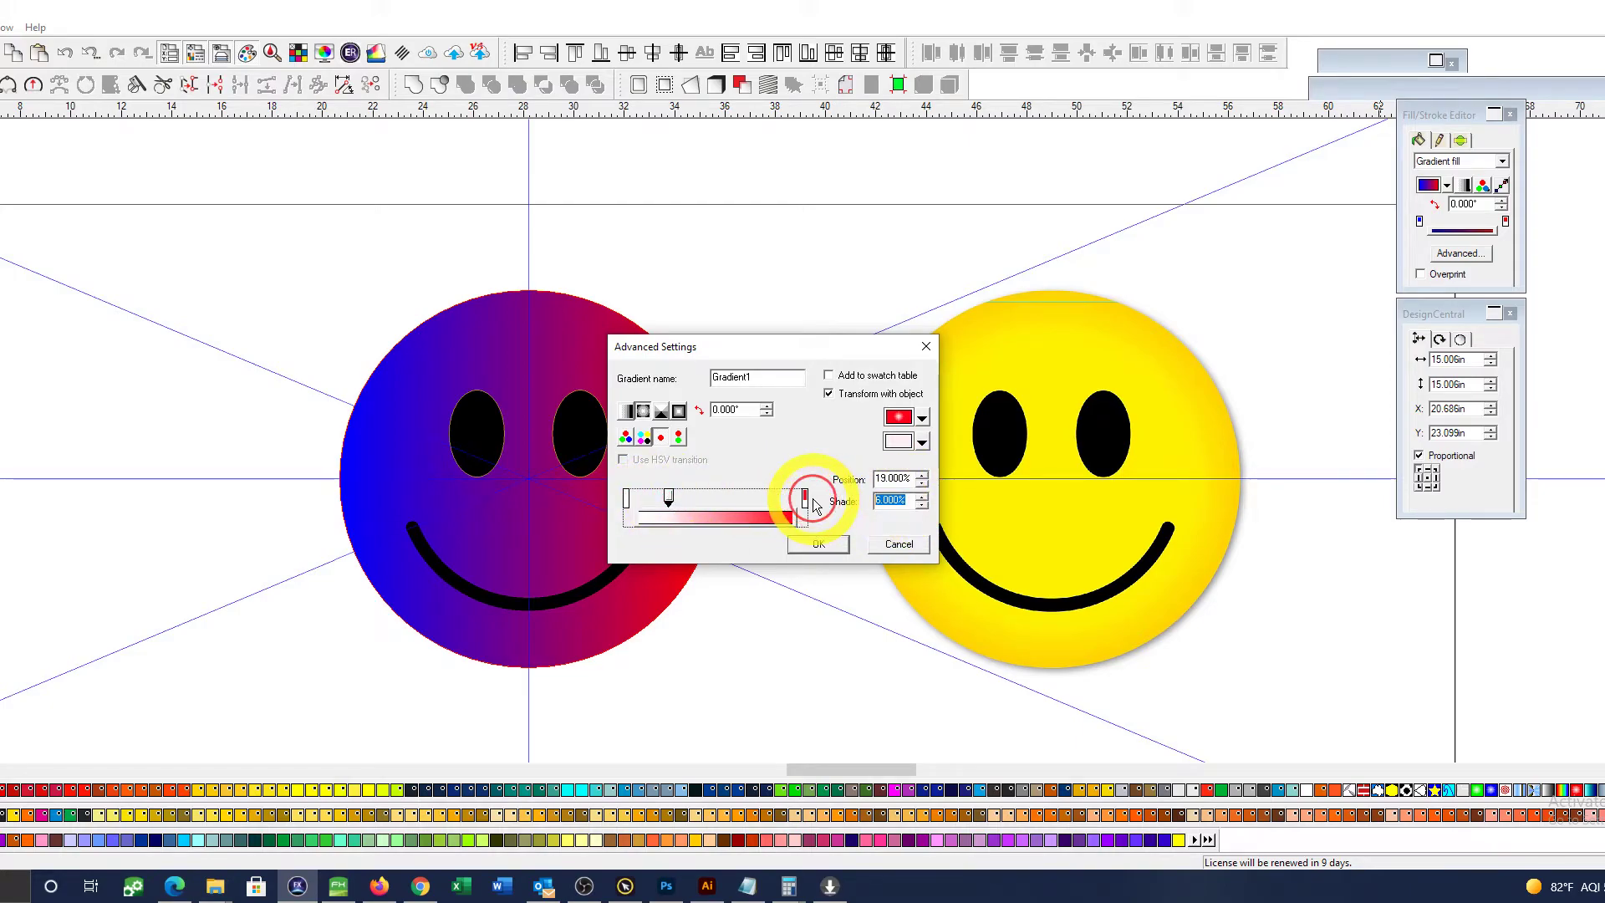
left_click_drag(667, 498, 744, 499)
left_click(818, 544)
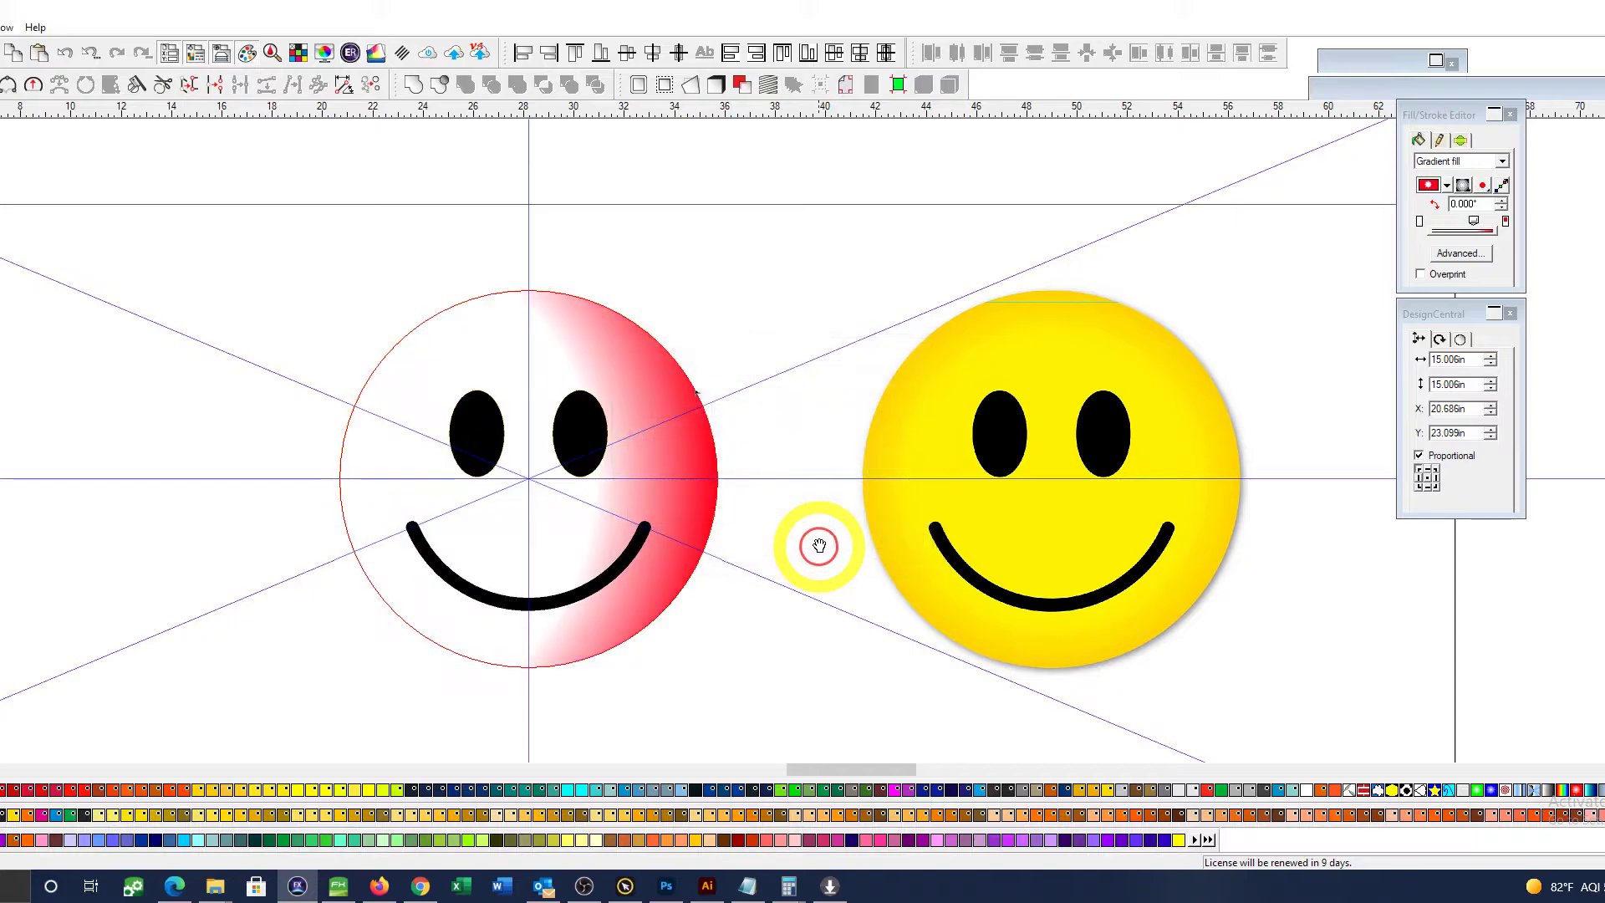
Step: Start the radial gradient at the face circle's center and end it just beyond the circle's edge
left_click(1502, 188)
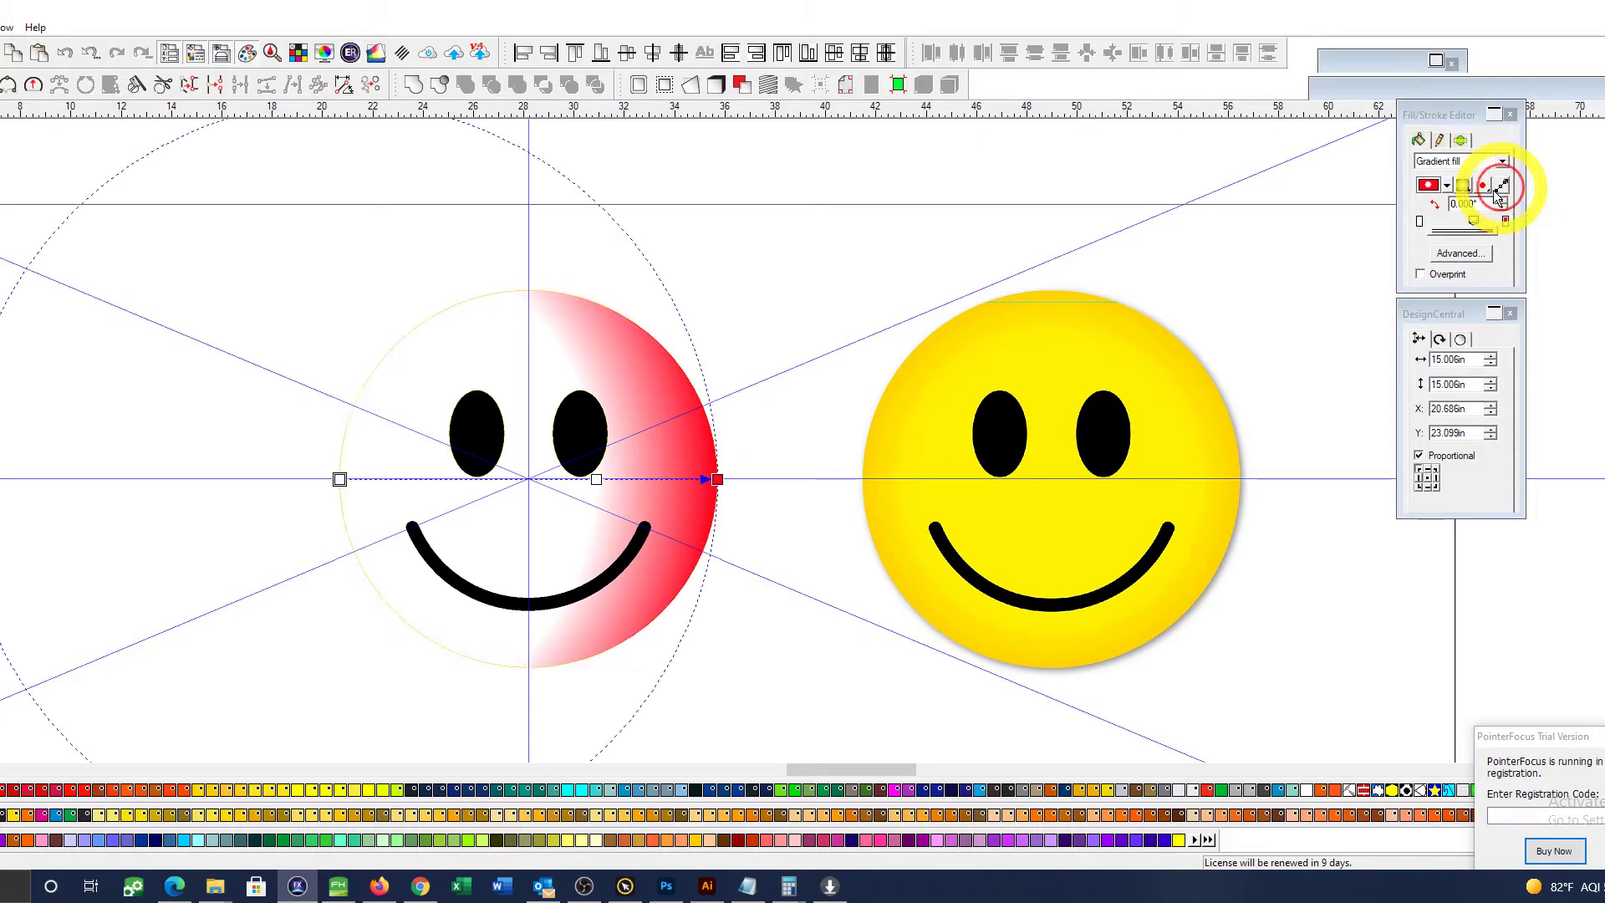
mouse_move(339, 478)
left_mouse_down()
mouse_move(297, 369)
mouse_move(399, 434)
mouse_move(530, 480)
left_mouse_up()
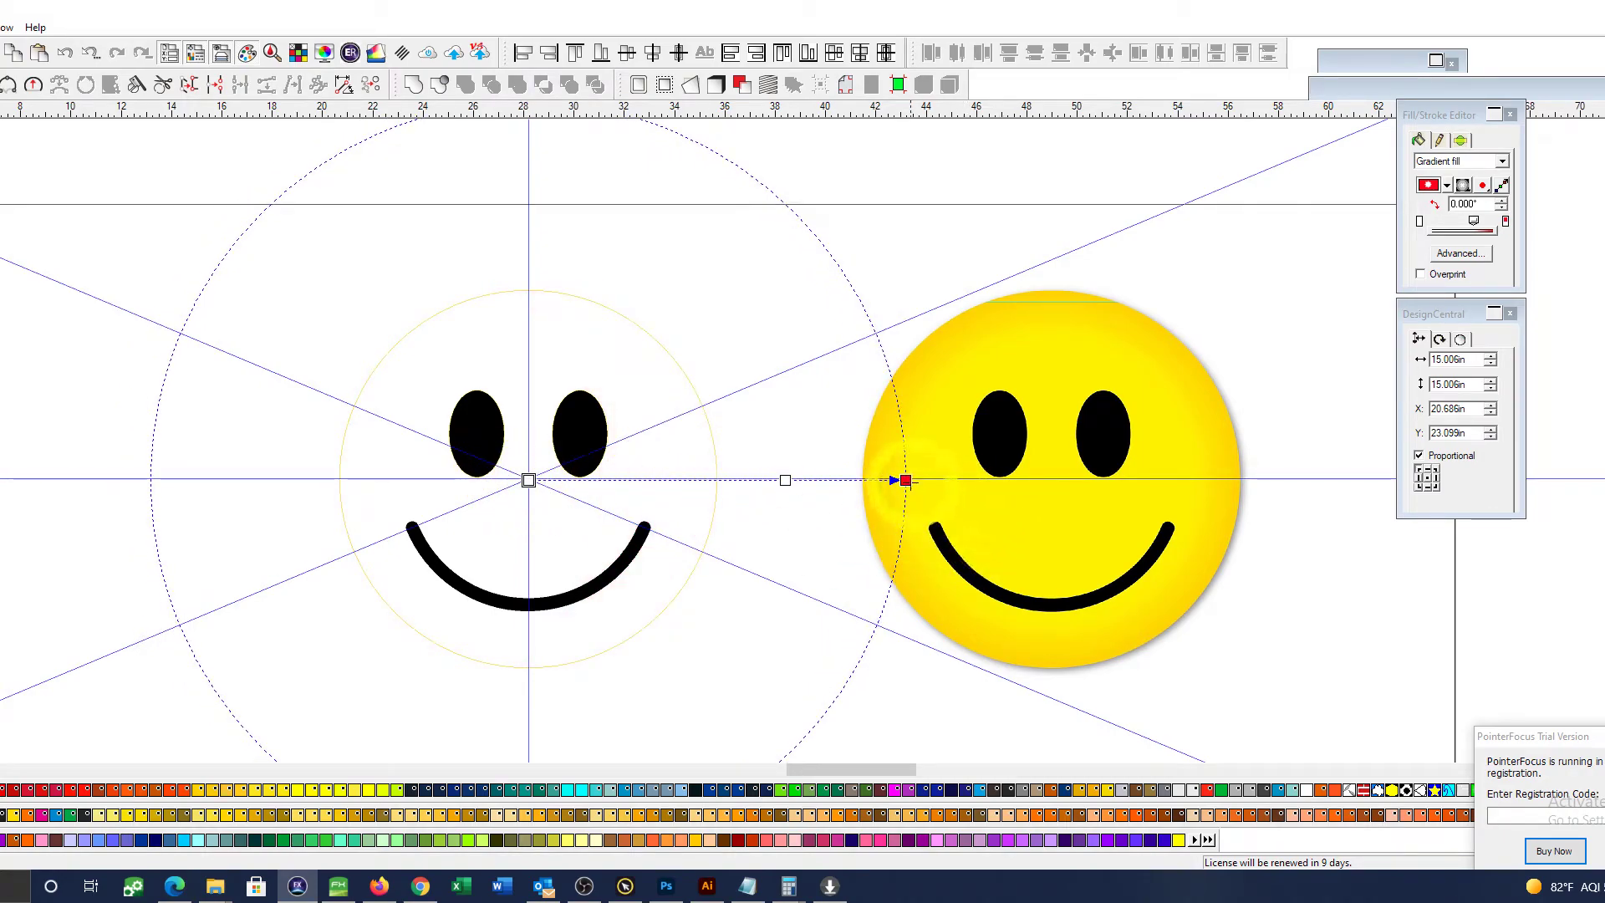
left_click_drag(905, 480, 731, 480)
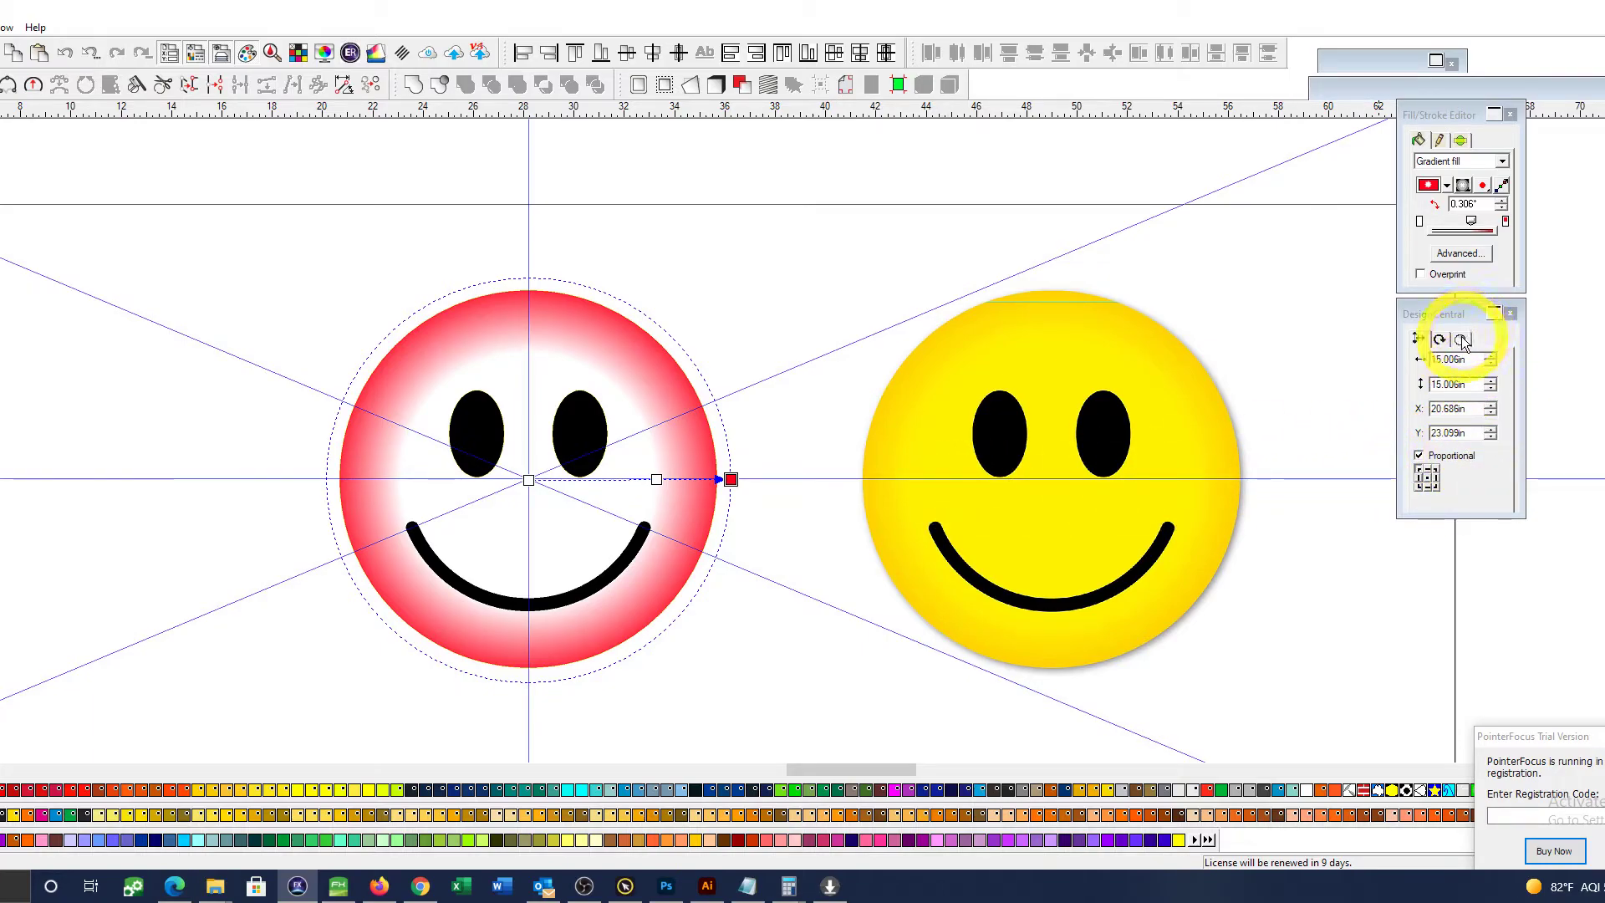
Step: Set the gradient circle's blending mode to Multiply and its opacity to 30%
left_click(1460, 141)
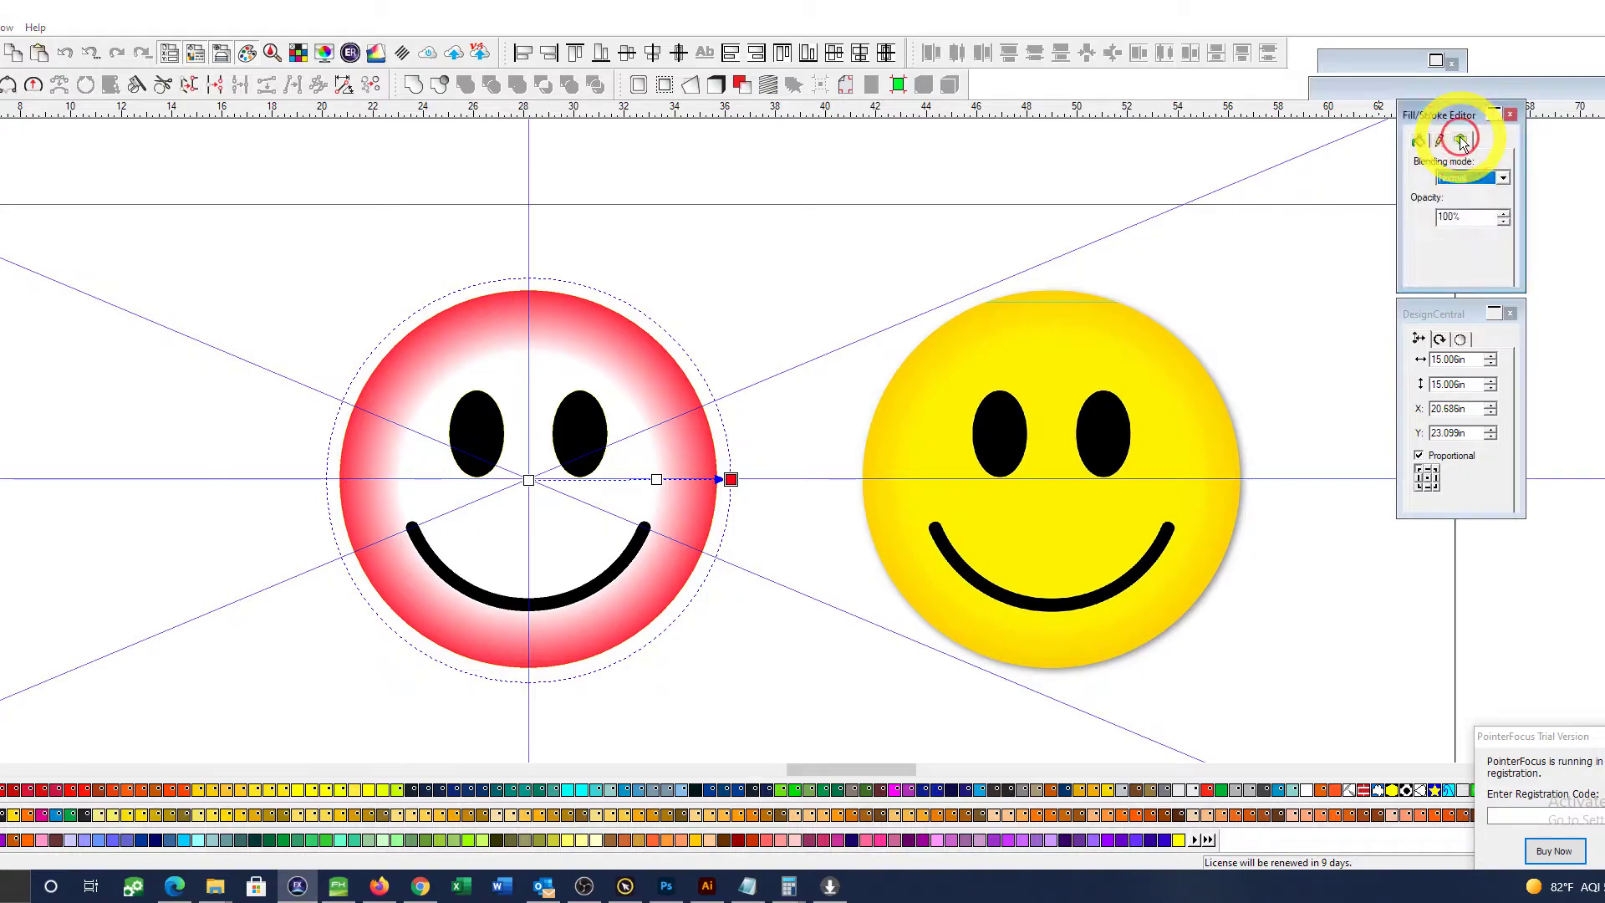
left_click(1498, 177)
left_click(1455, 268)
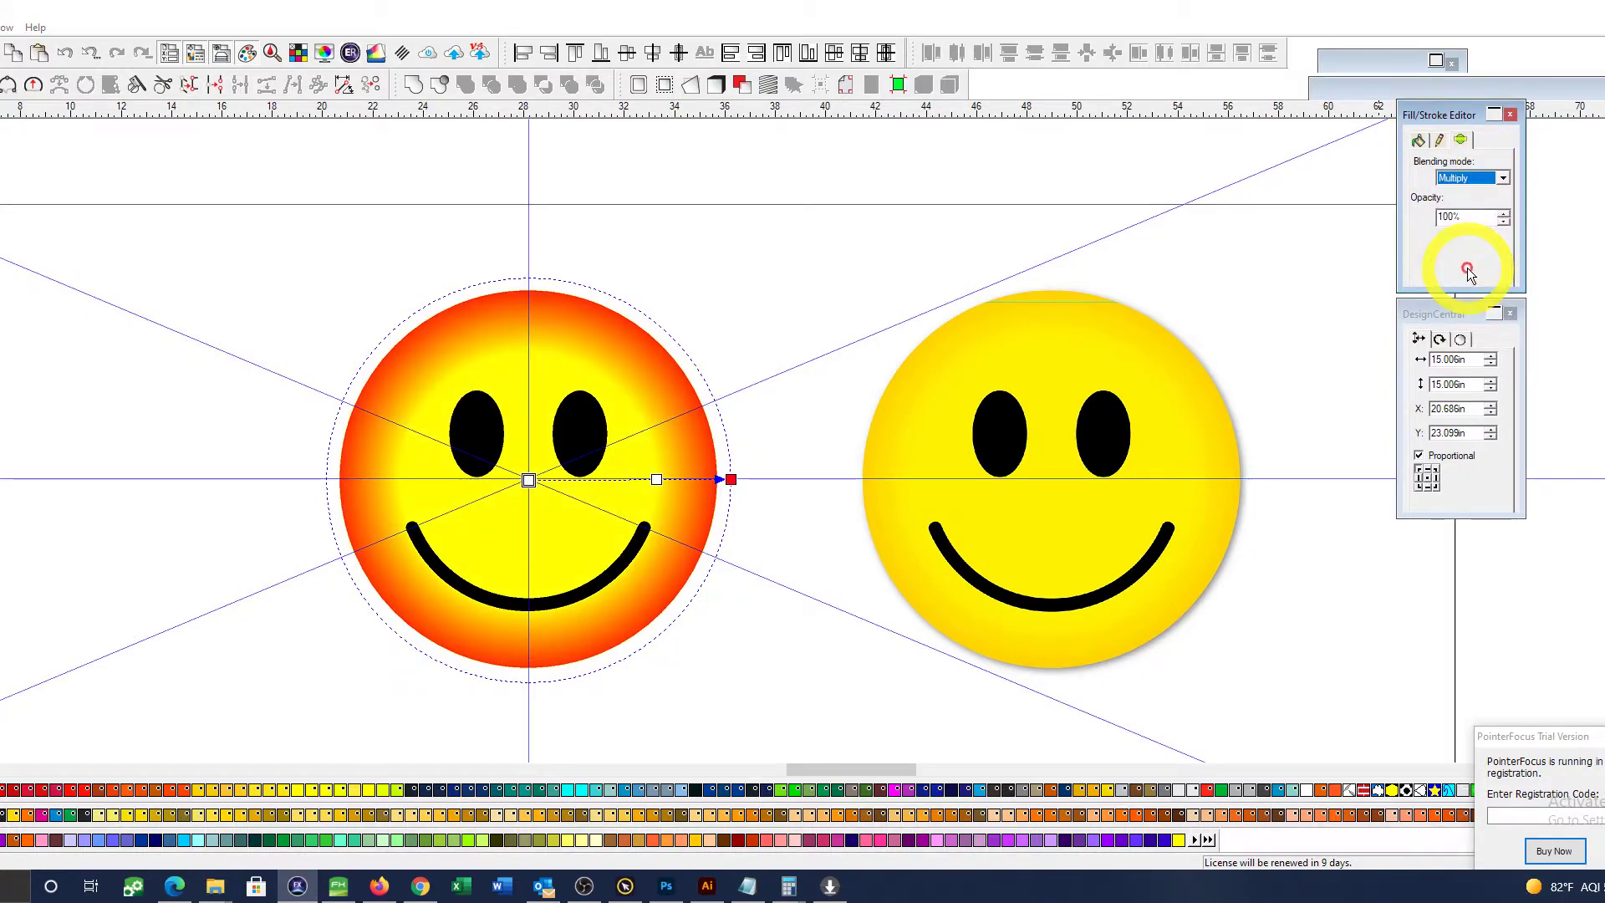
left_click_drag(1460, 218, 1345, 227)
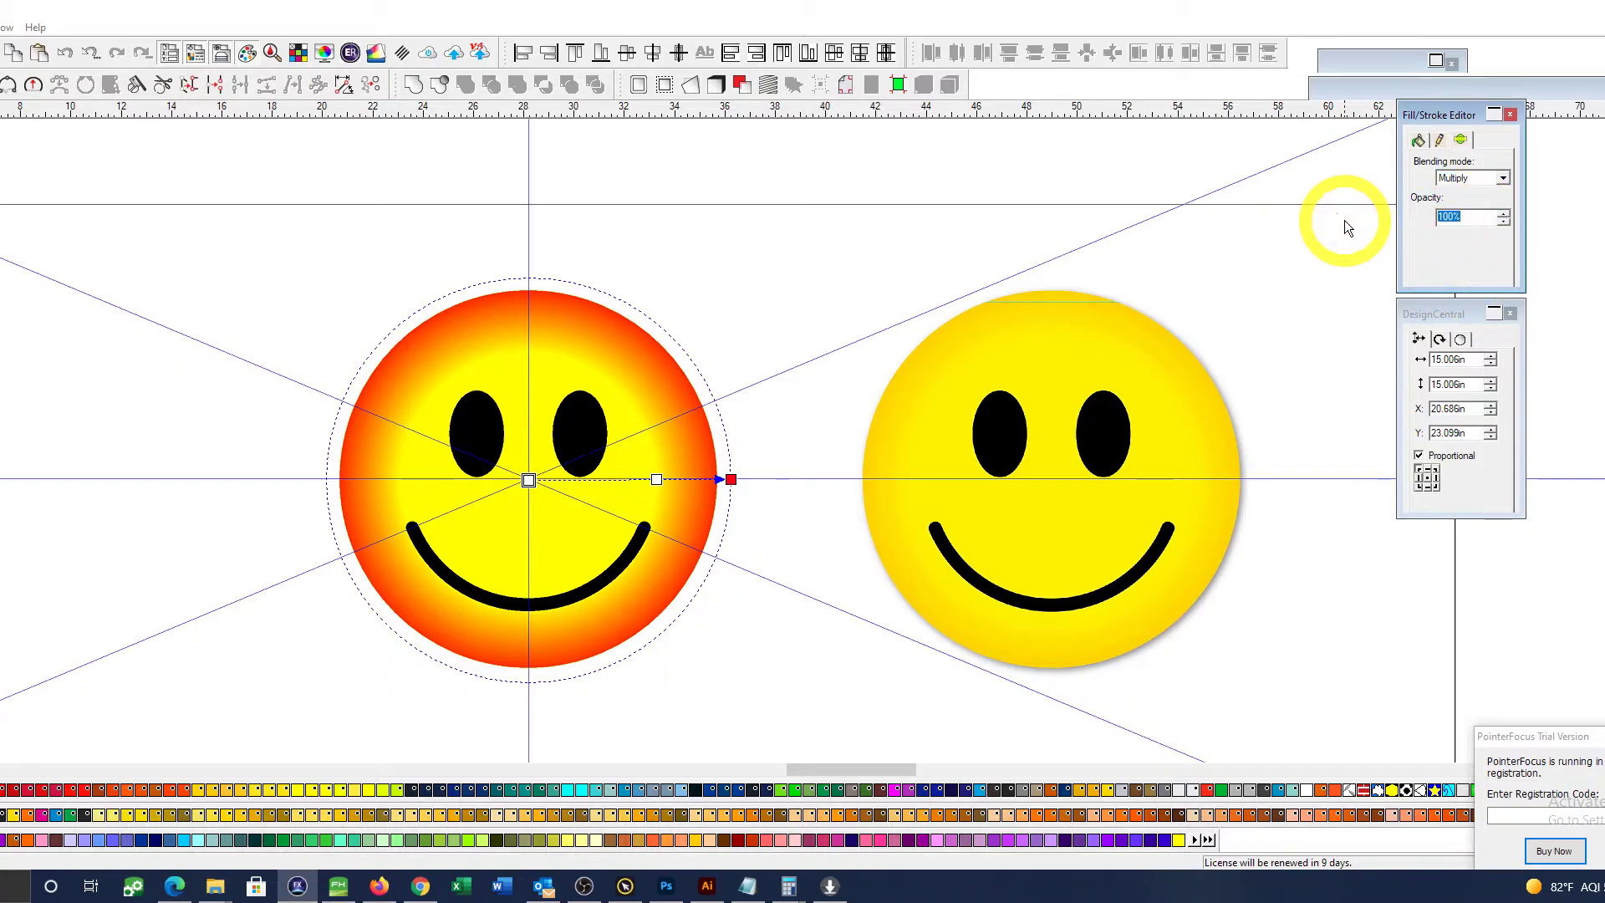
key("Return")
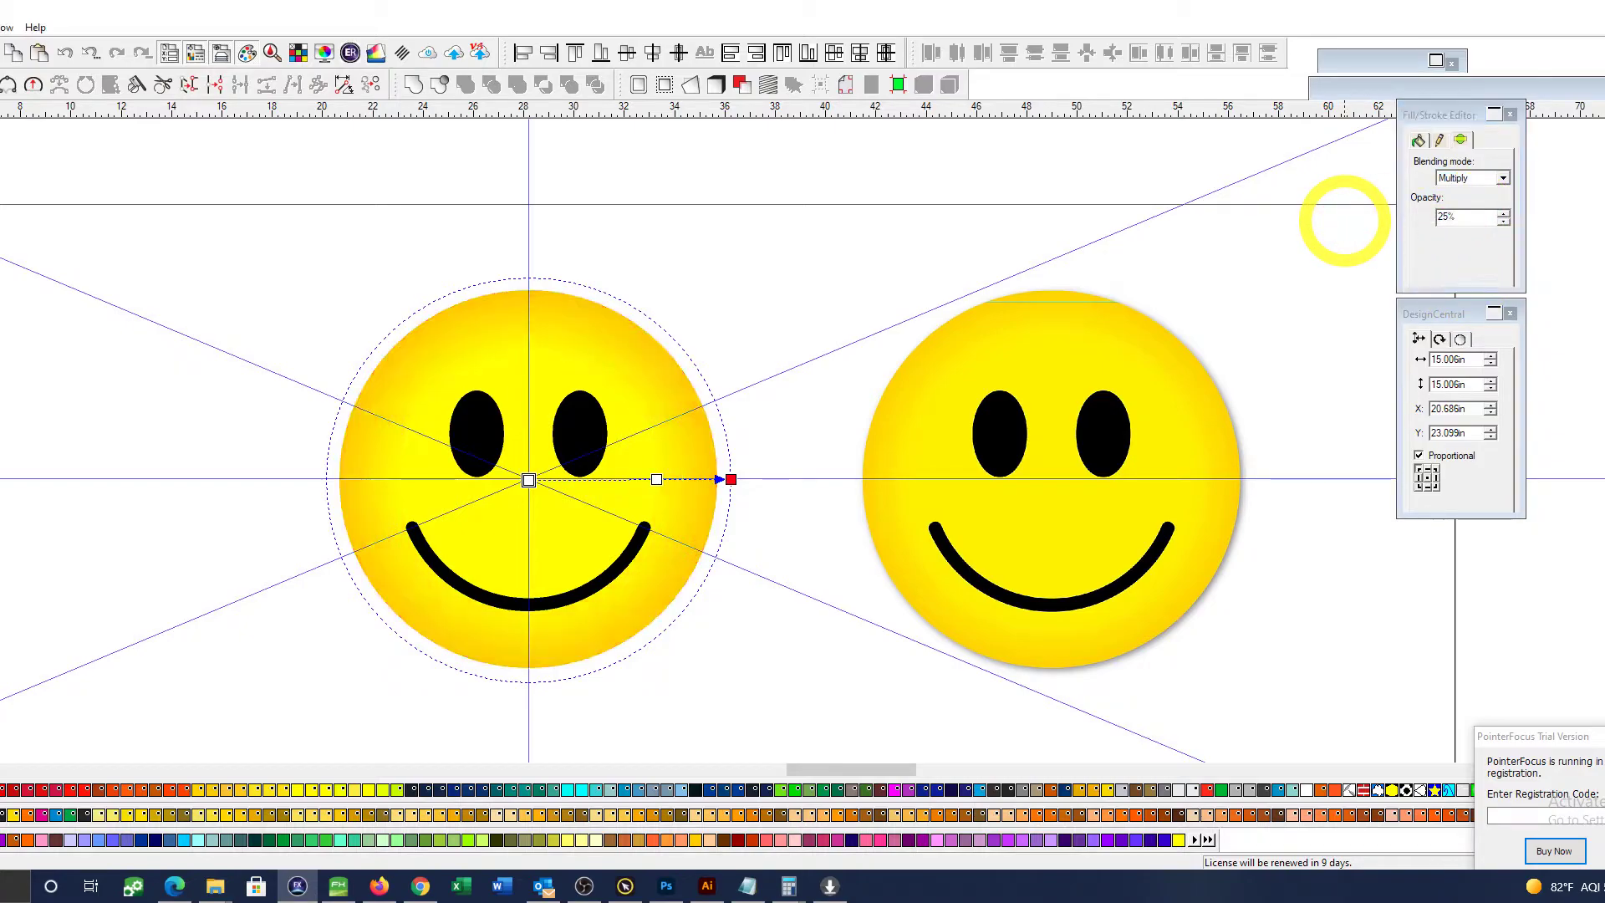
left_click(1503, 216)
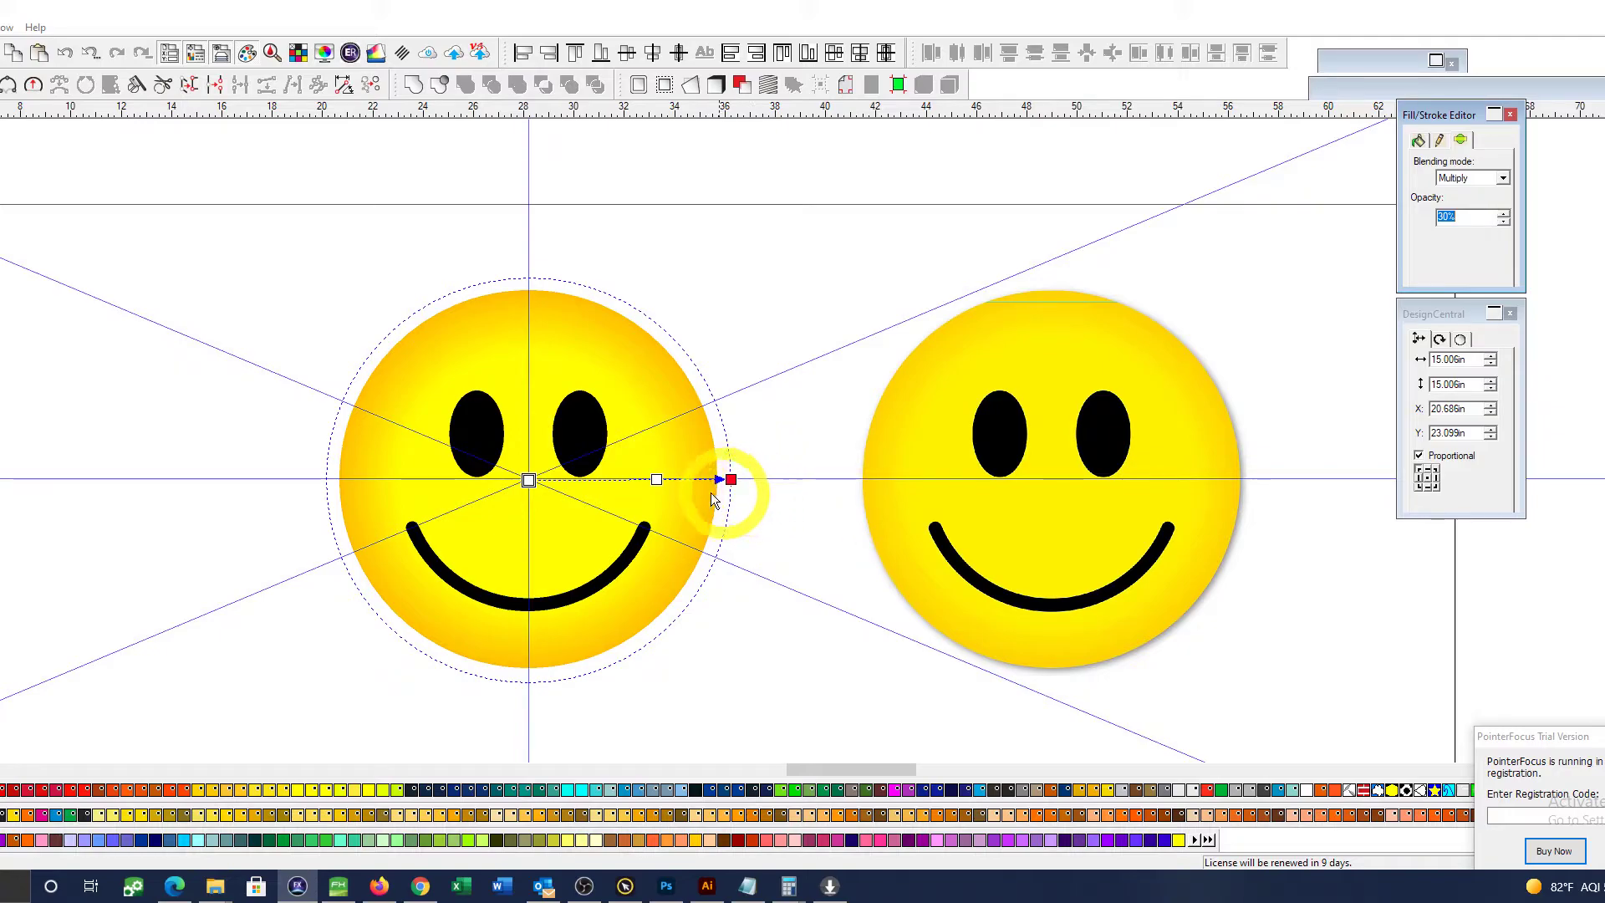
Step: Try the gradient's white intermediate stop nearer the circle's edge and return it to about its former position
left_click(654, 481)
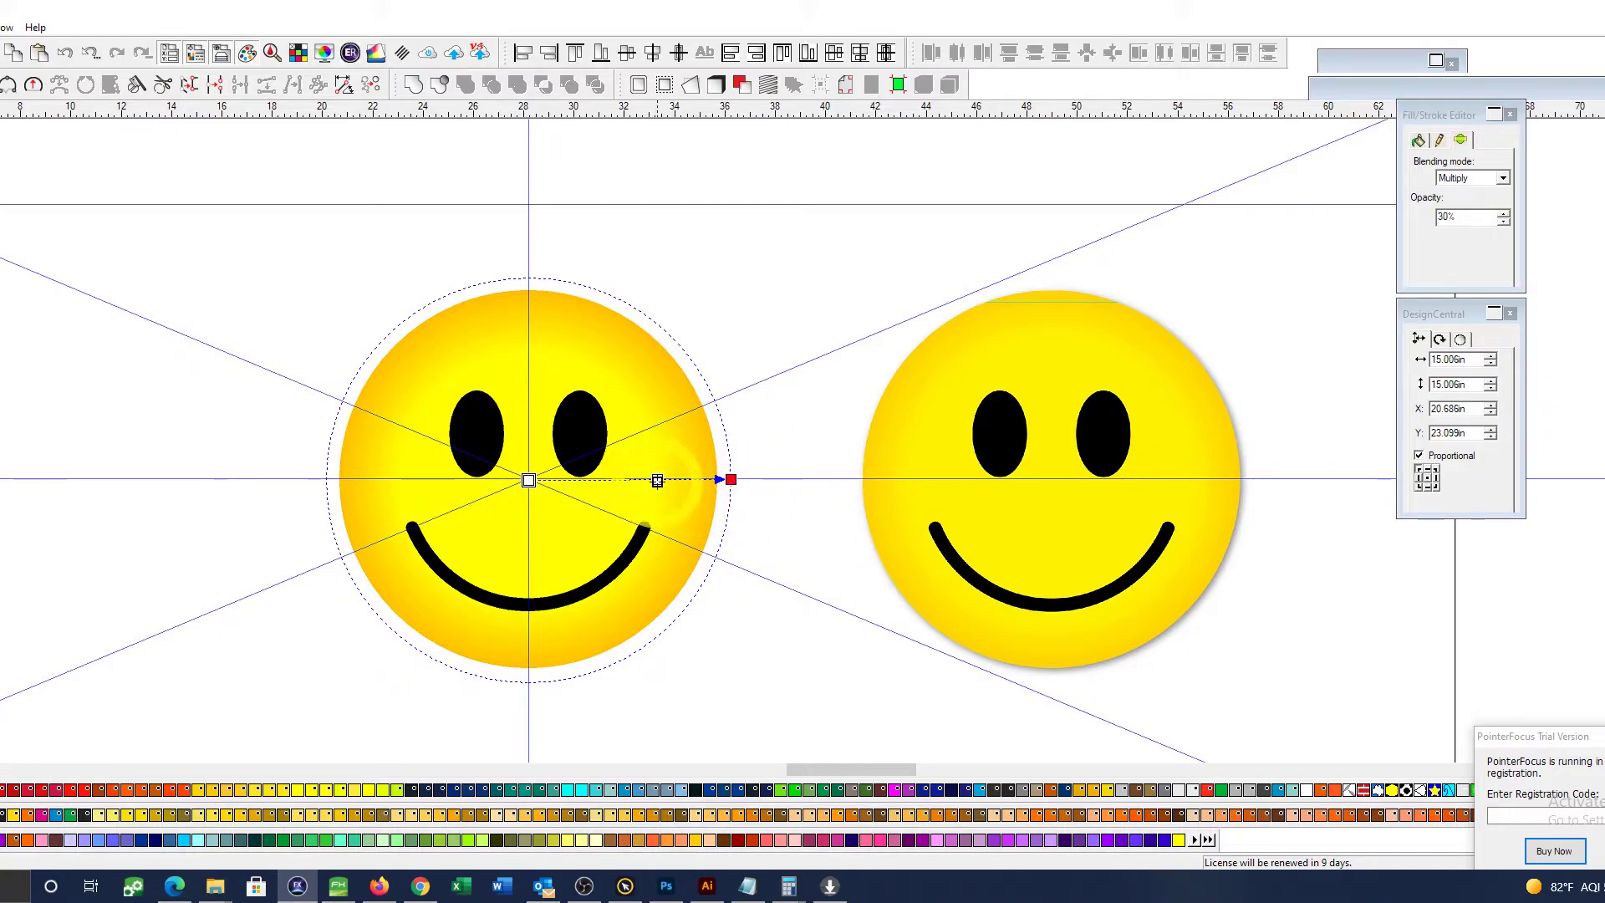
left_click_drag(665, 480, 673, 481)
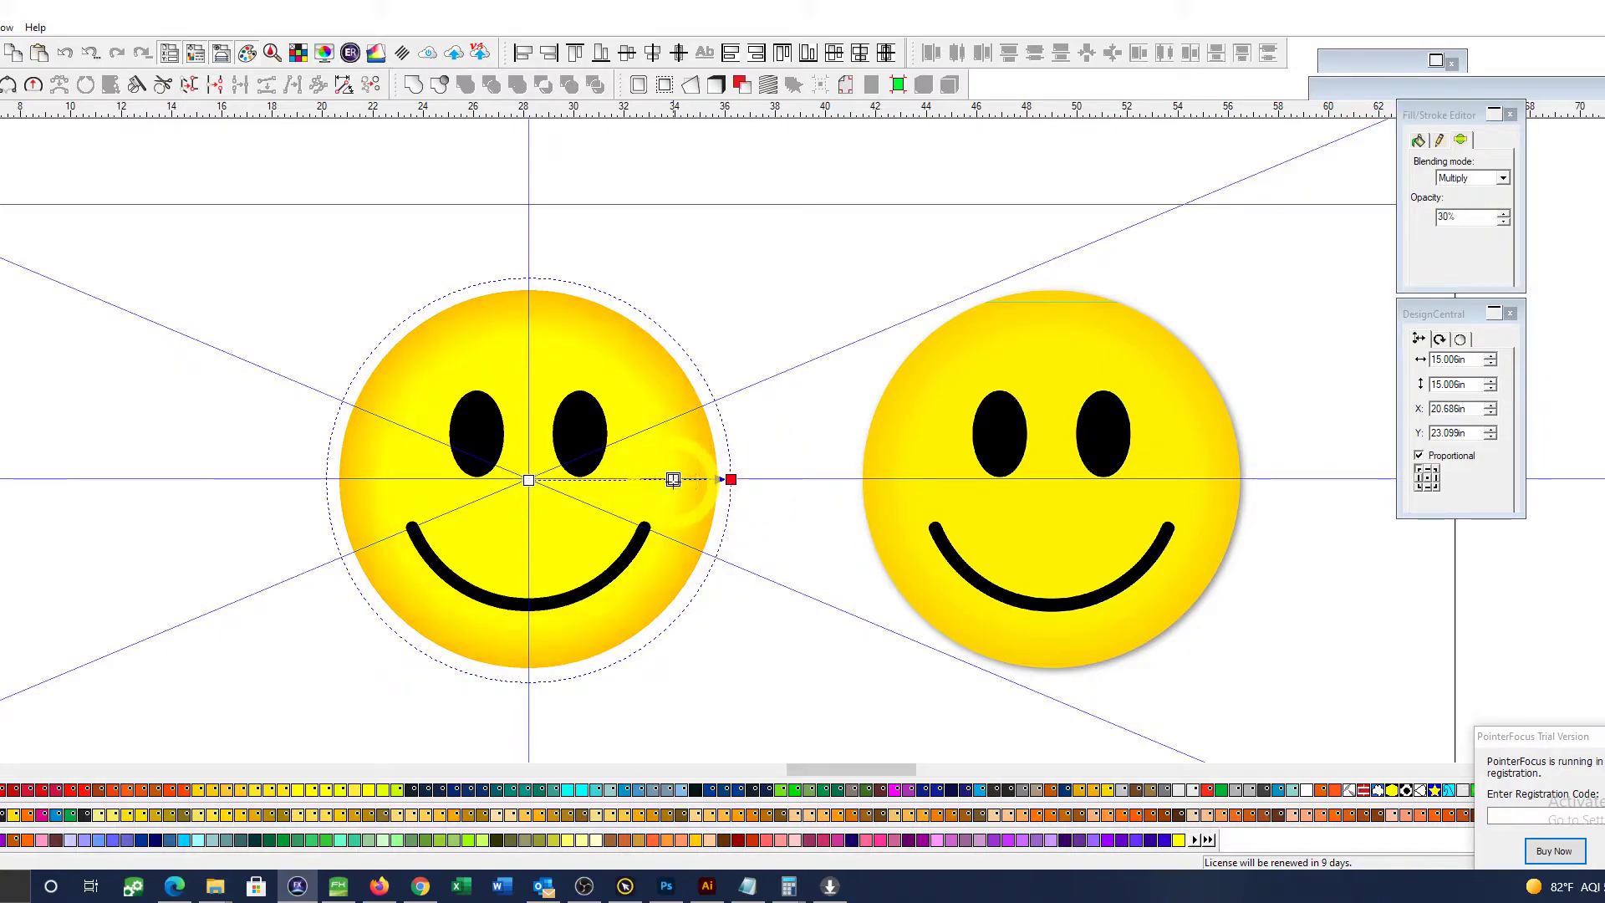
left_click_drag(672, 479, 657, 479)
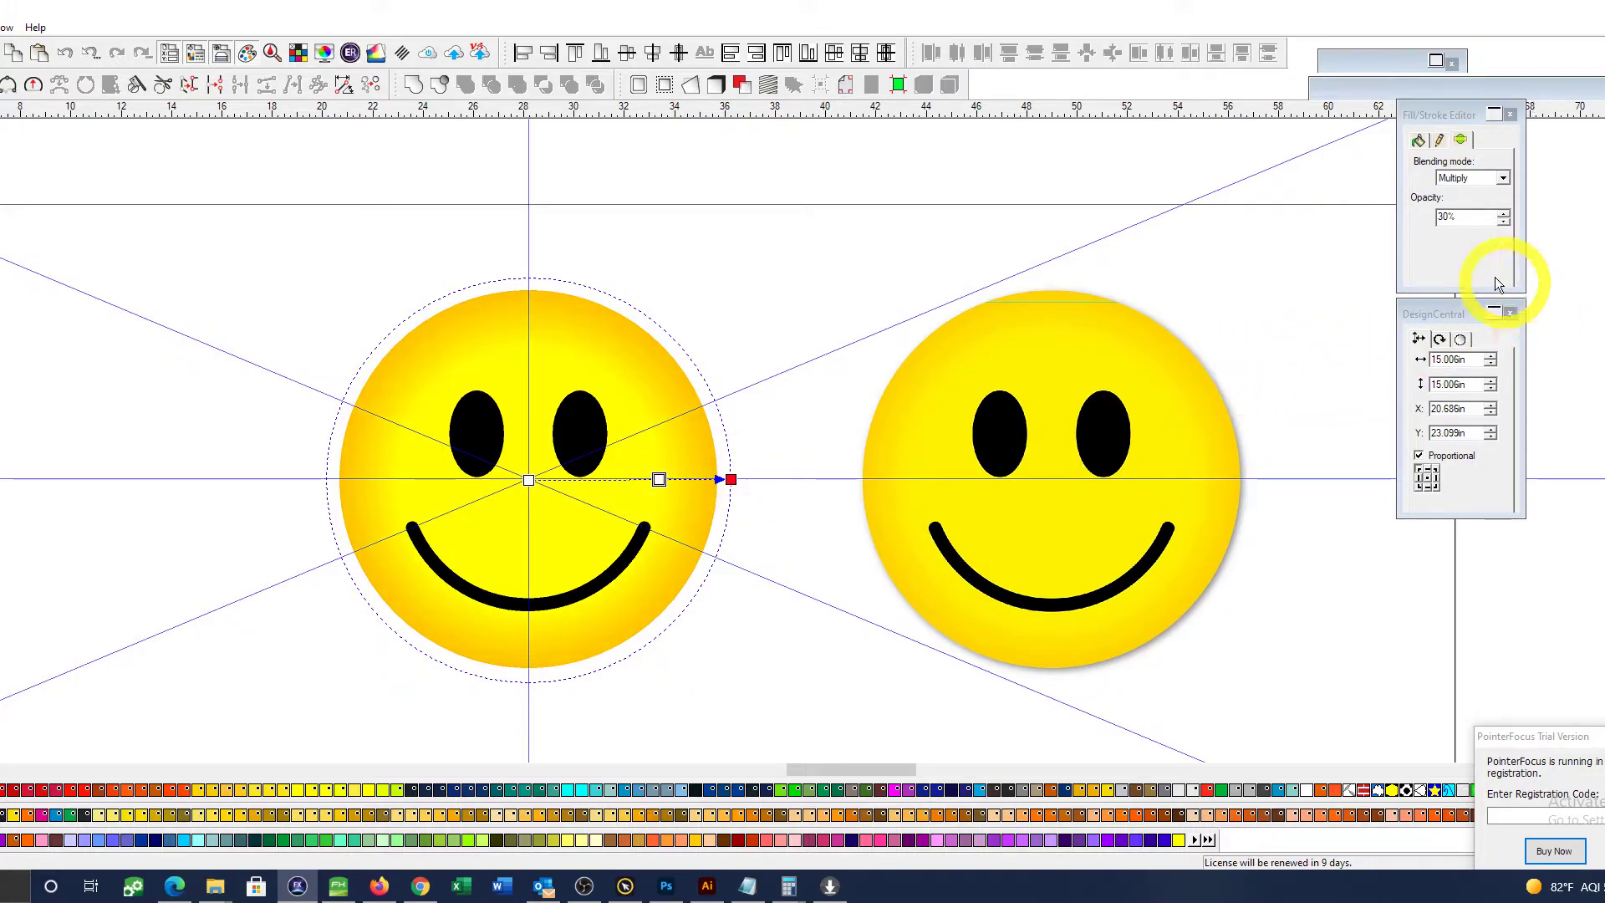
Step: Add a 39% shade stop between the gradient's white and red stops, move it slightly toward the red end, and apply the gradient
left_click(1419, 139)
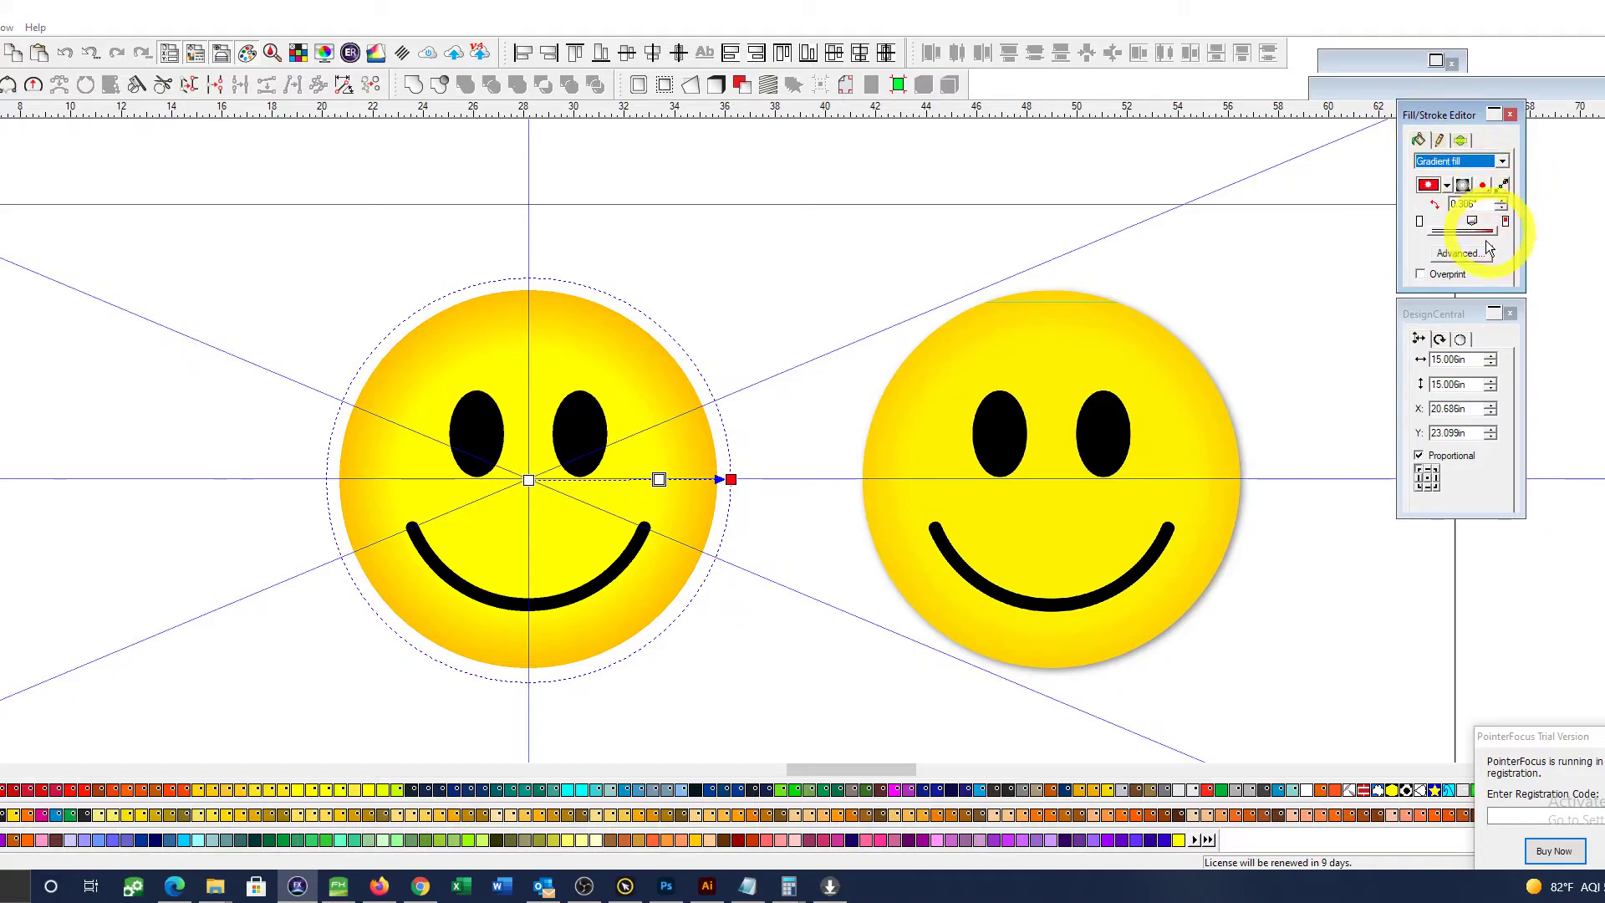
left_click(1458, 254)
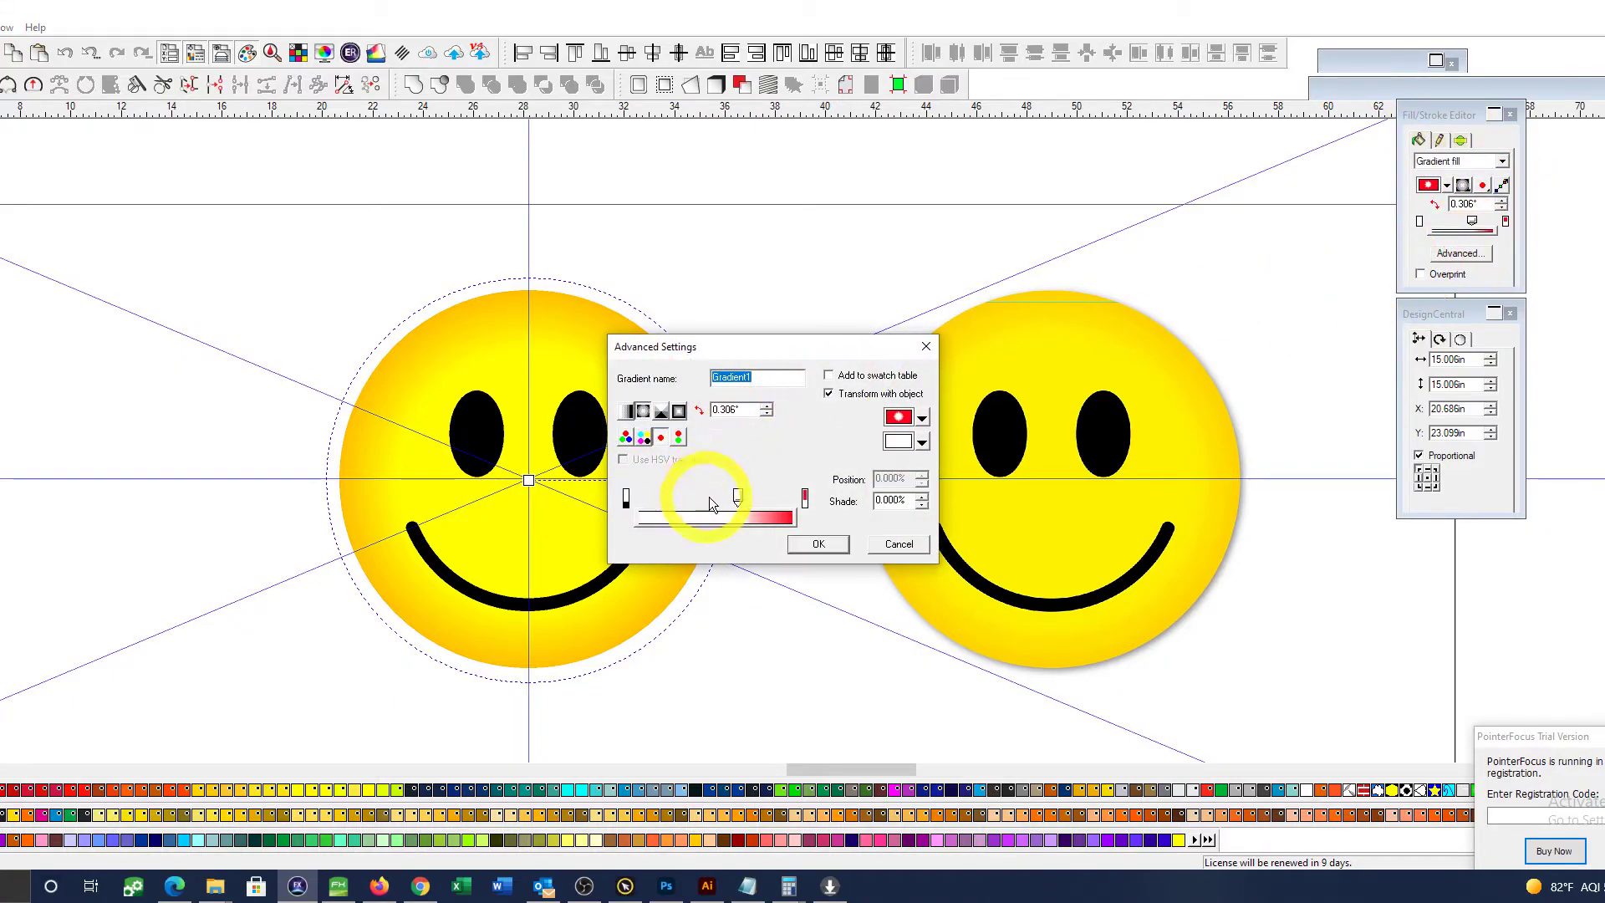
left_click(759, 501)
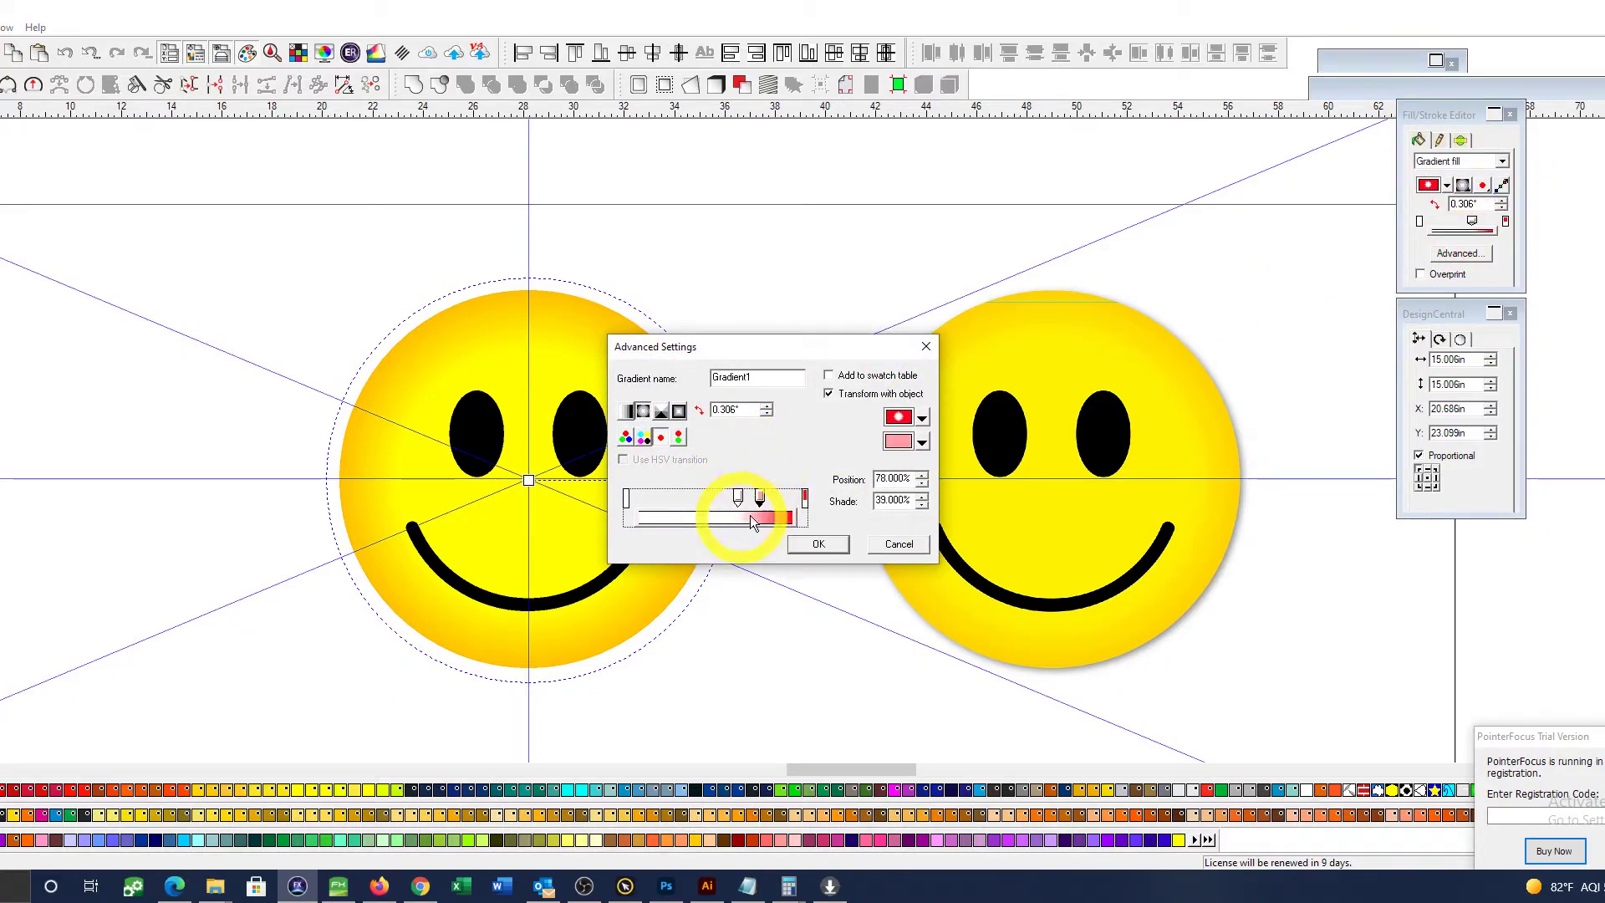
left_click_drag(759, 496, 765, 495)
left_click(818, 544)
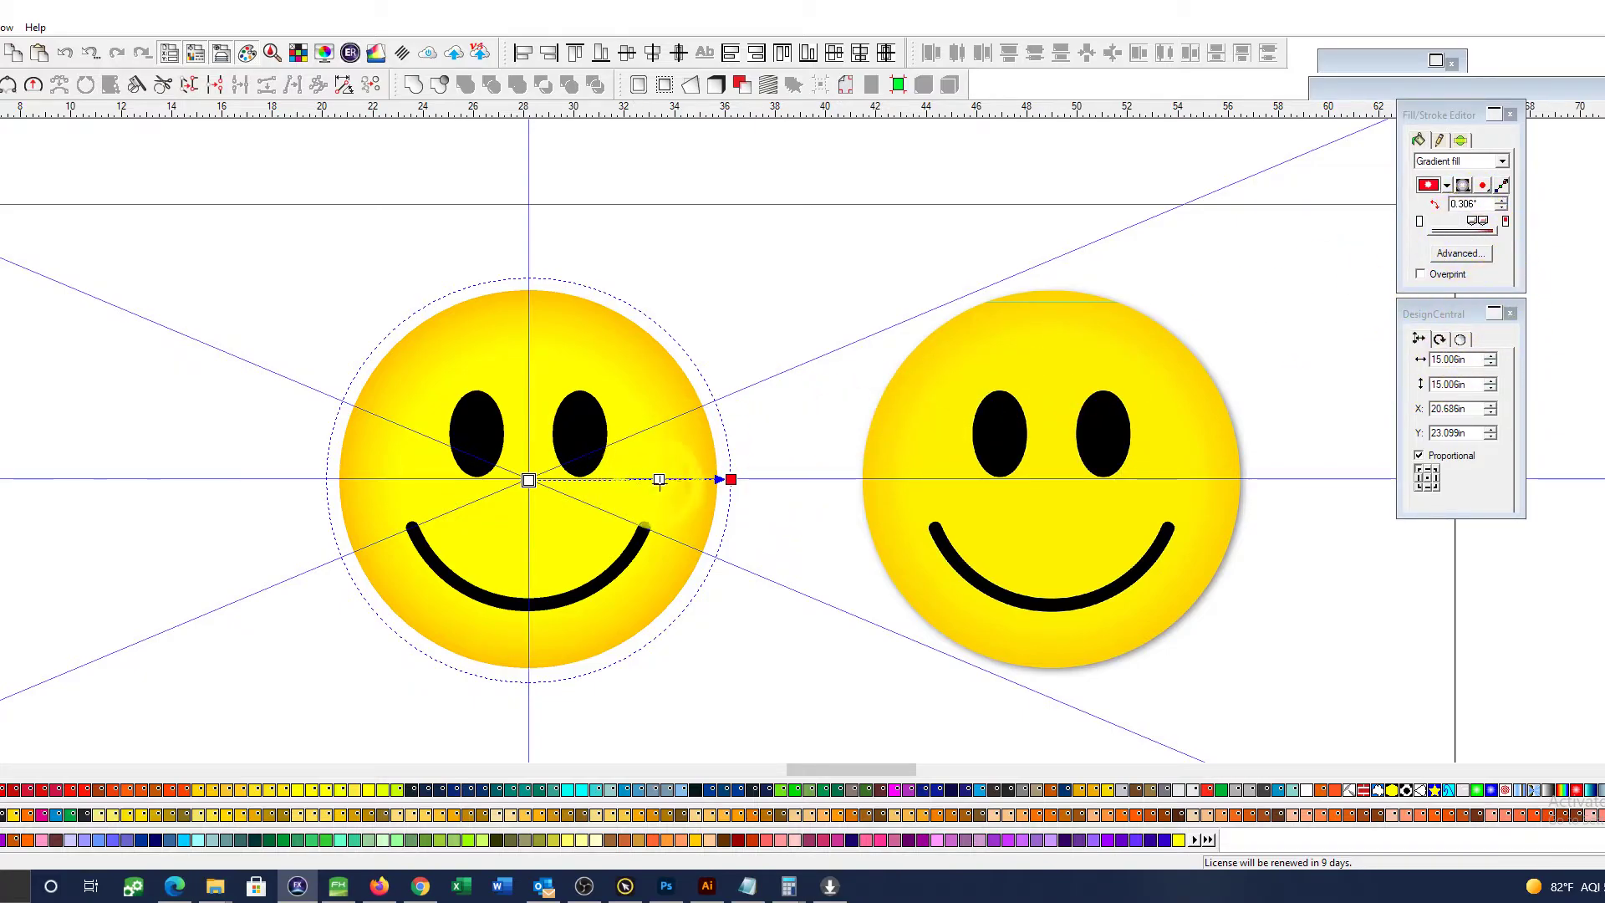
Step: Fine-tune the white intermediate stop's position along the radial gradient and deselect the circle
left_click(656, 479)
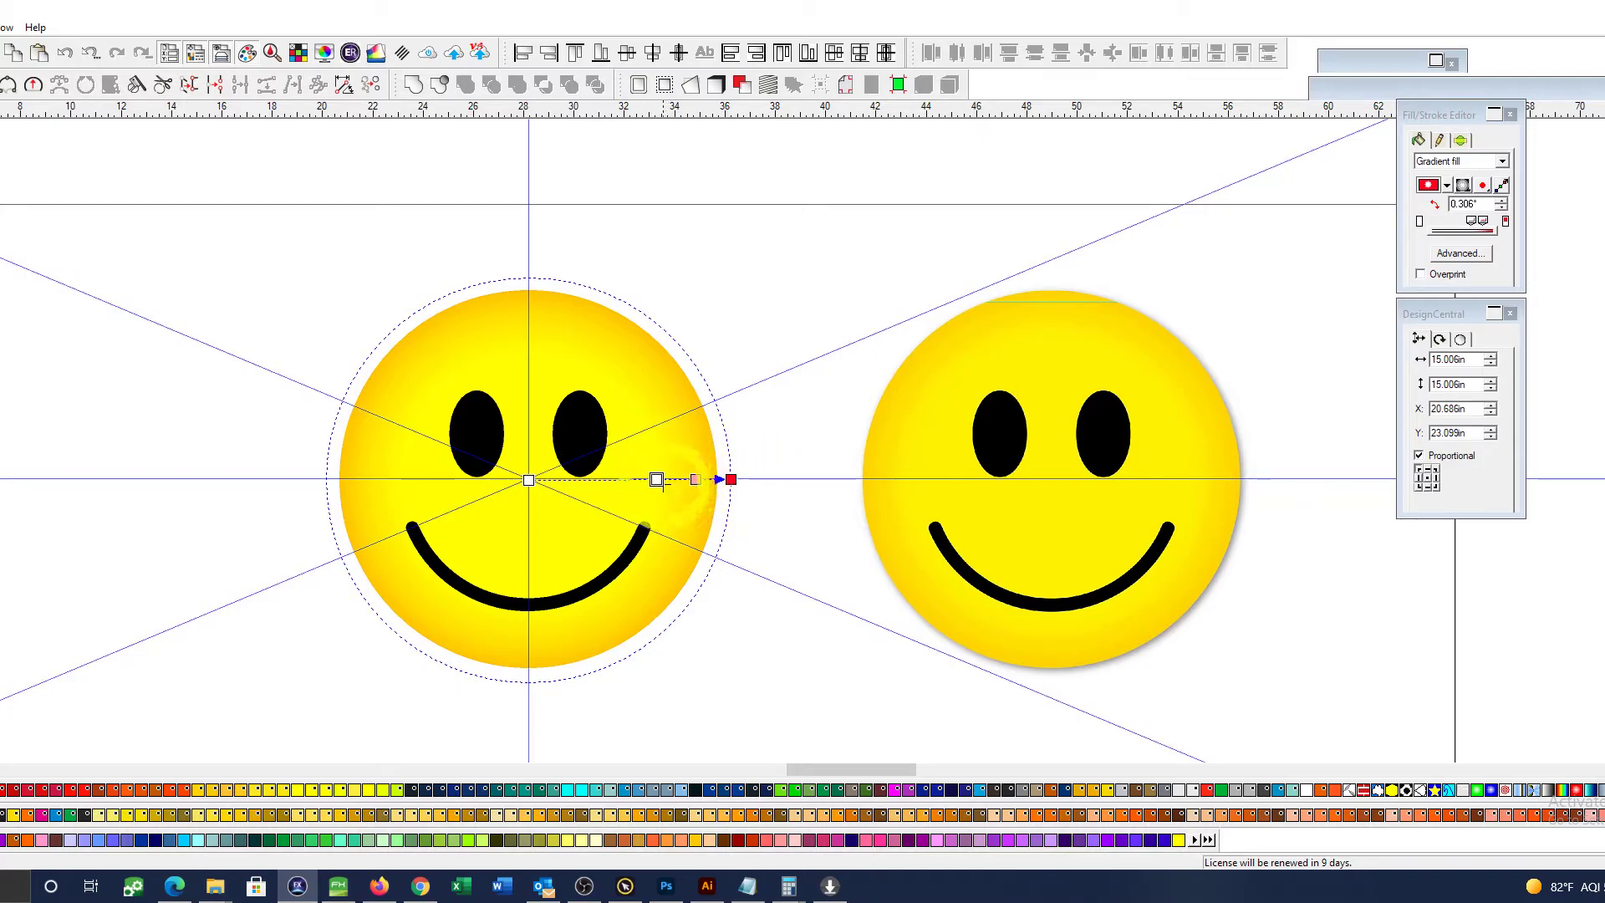
mouse_move(657, 479)
left_mouse_down()
mouse_move(595, 478)
mouse_move(656, 478)
left_mouse_up()
left_click(659, 481)
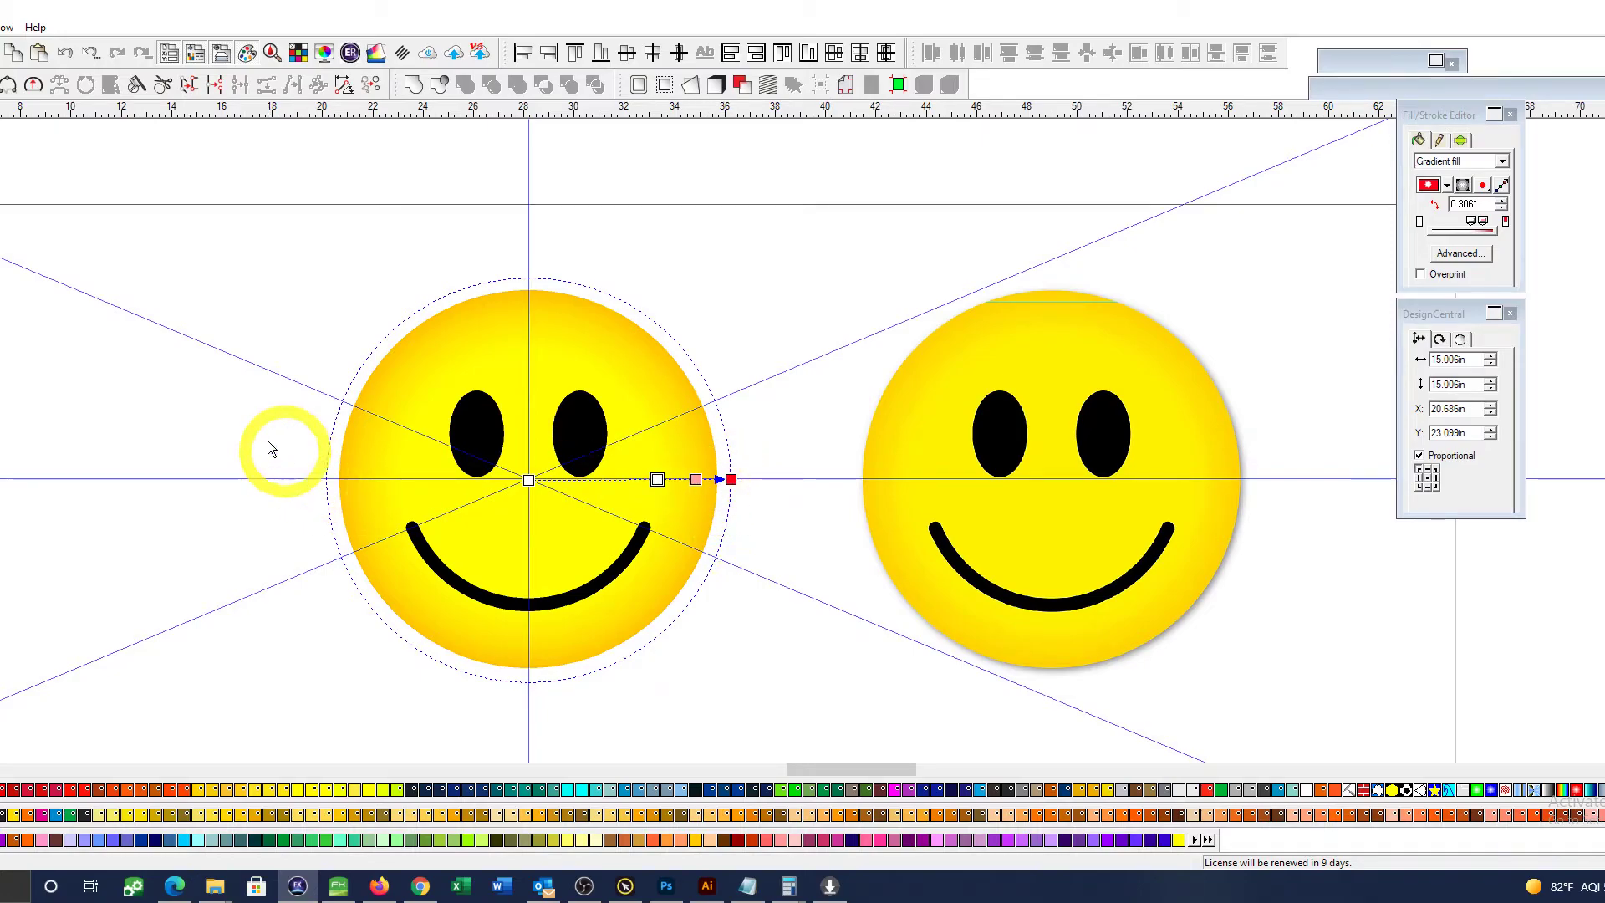
left_click(110, 329)
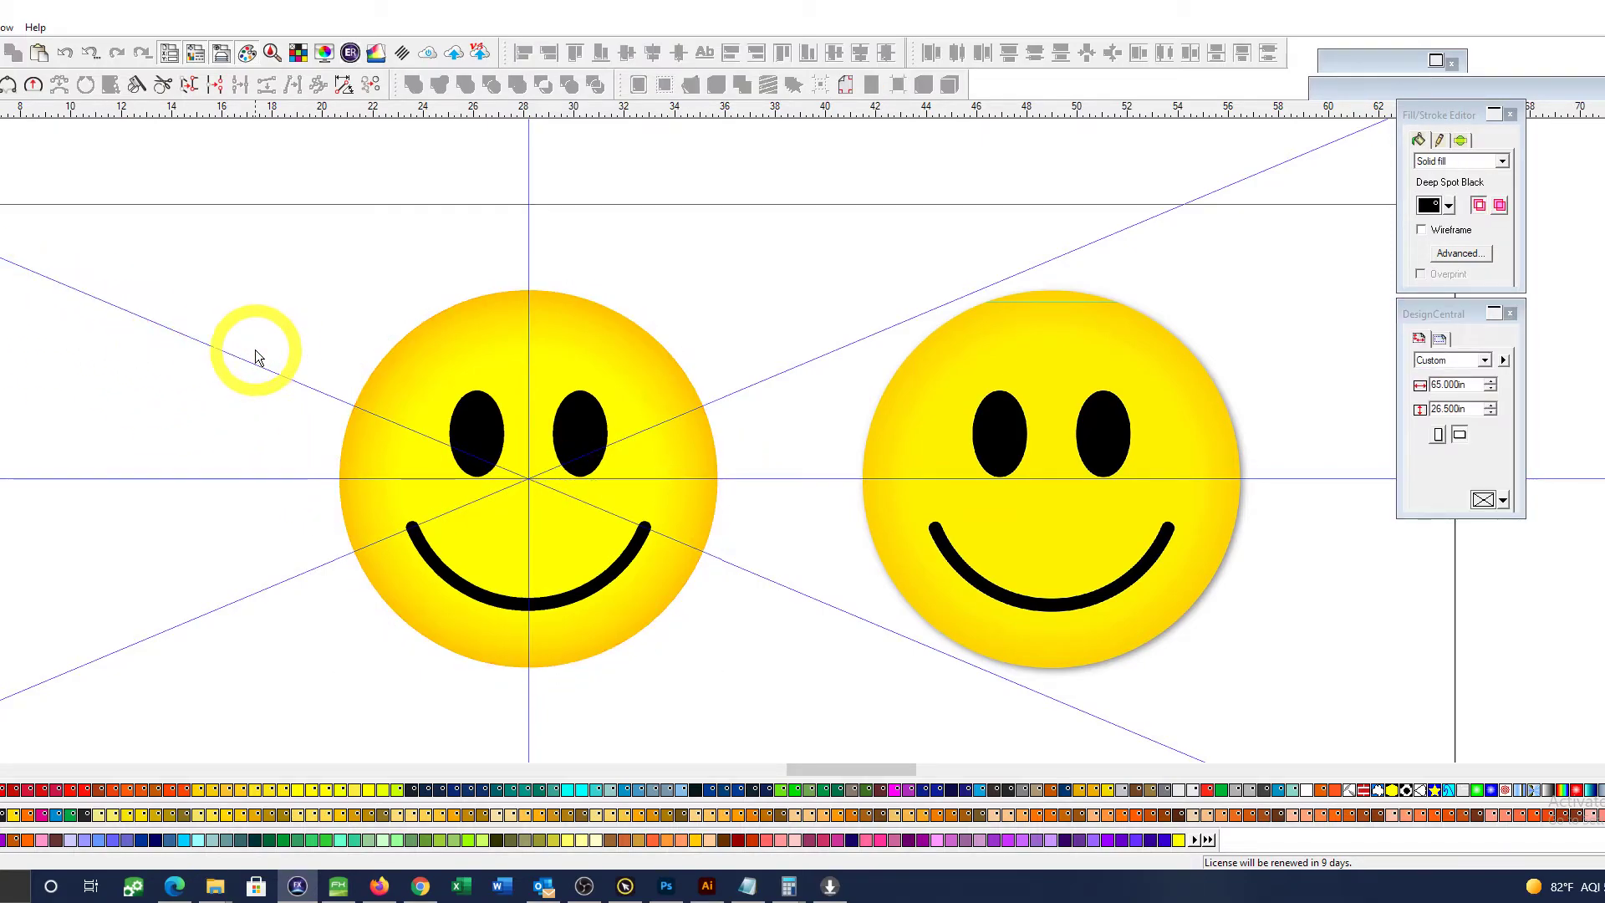
Step: Draw a black circle with a radius of about 6.72 in over the page's upper-left corner
scroll(319, 453, "down", 6)
key("ctrl+space")
left_click_drag(268, 514, 394, 434)
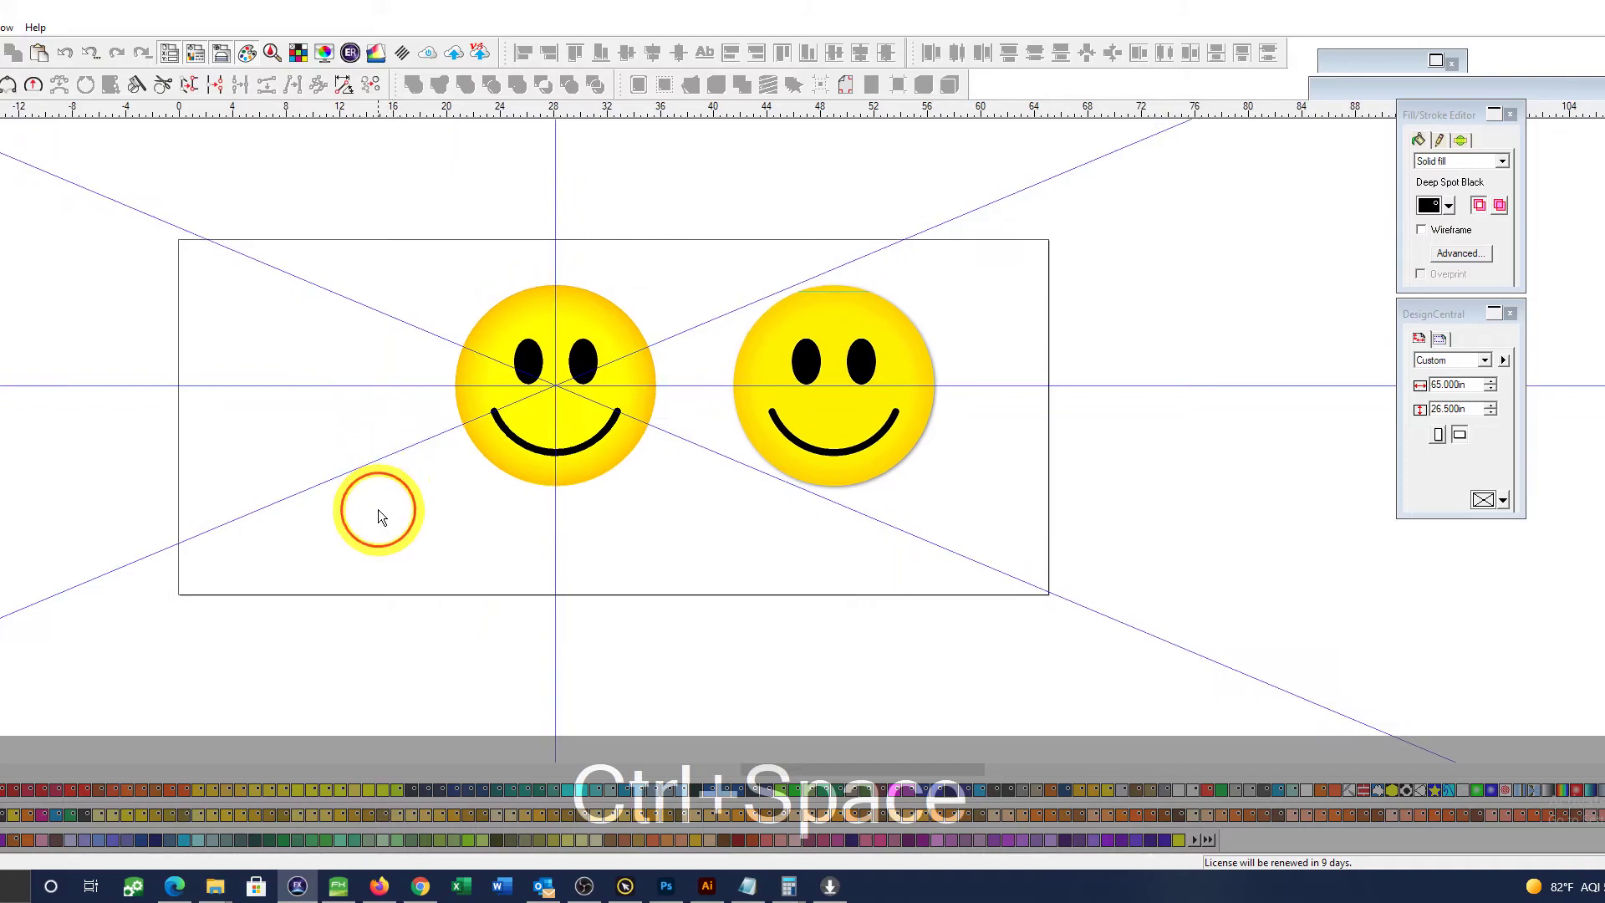
left_click_drag(500, 538, 738, 527)
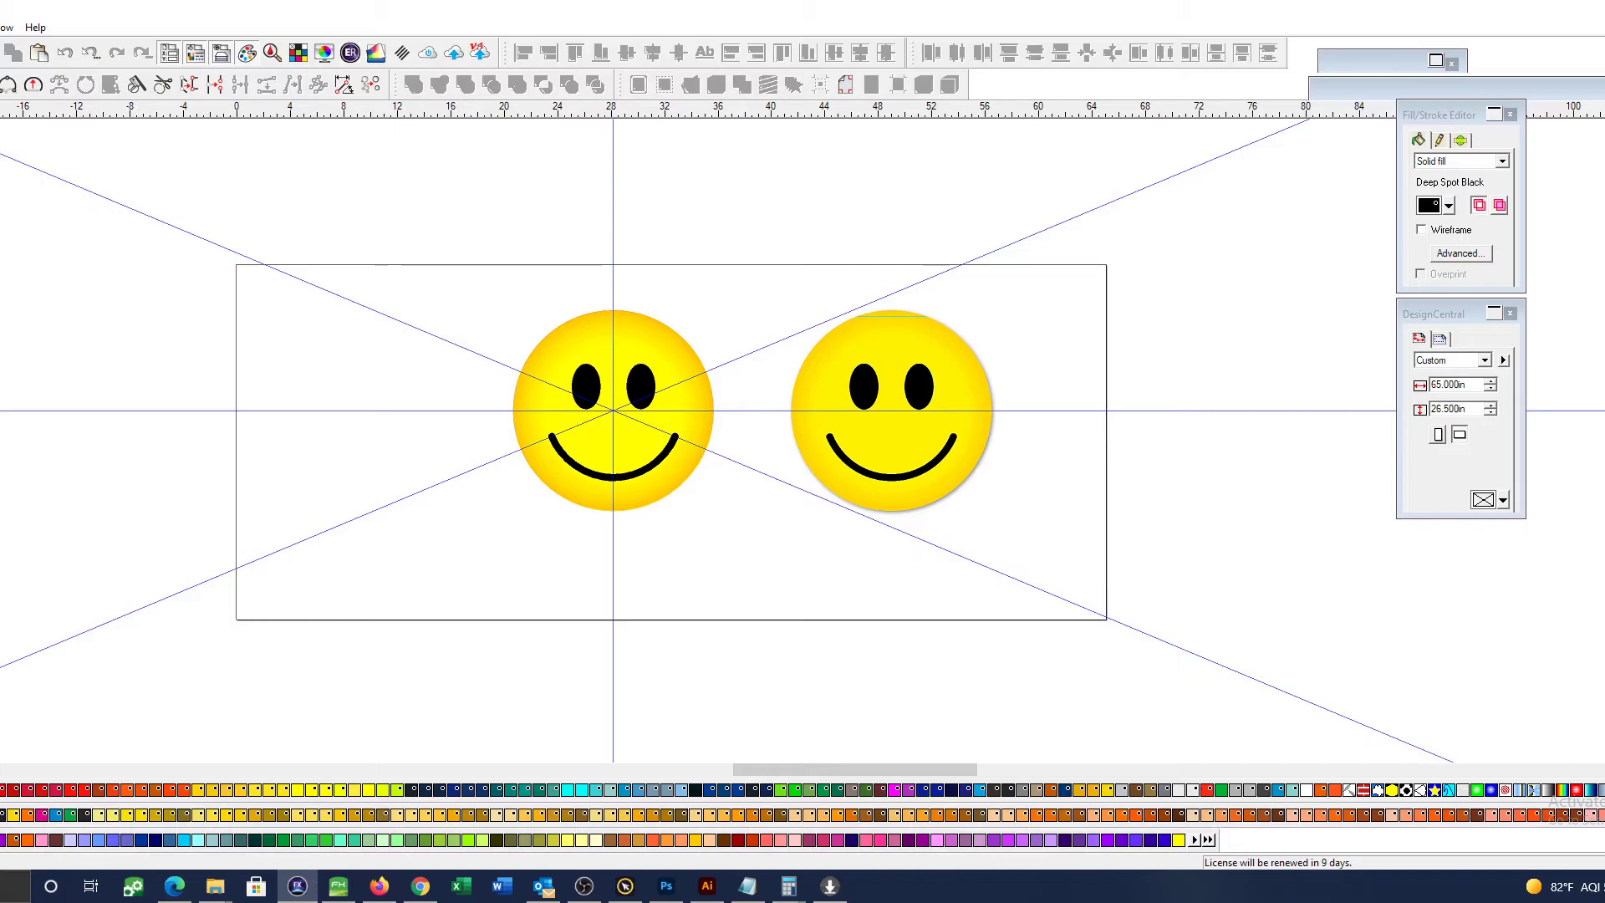
left_click_drag(218, 315, 280, 380)
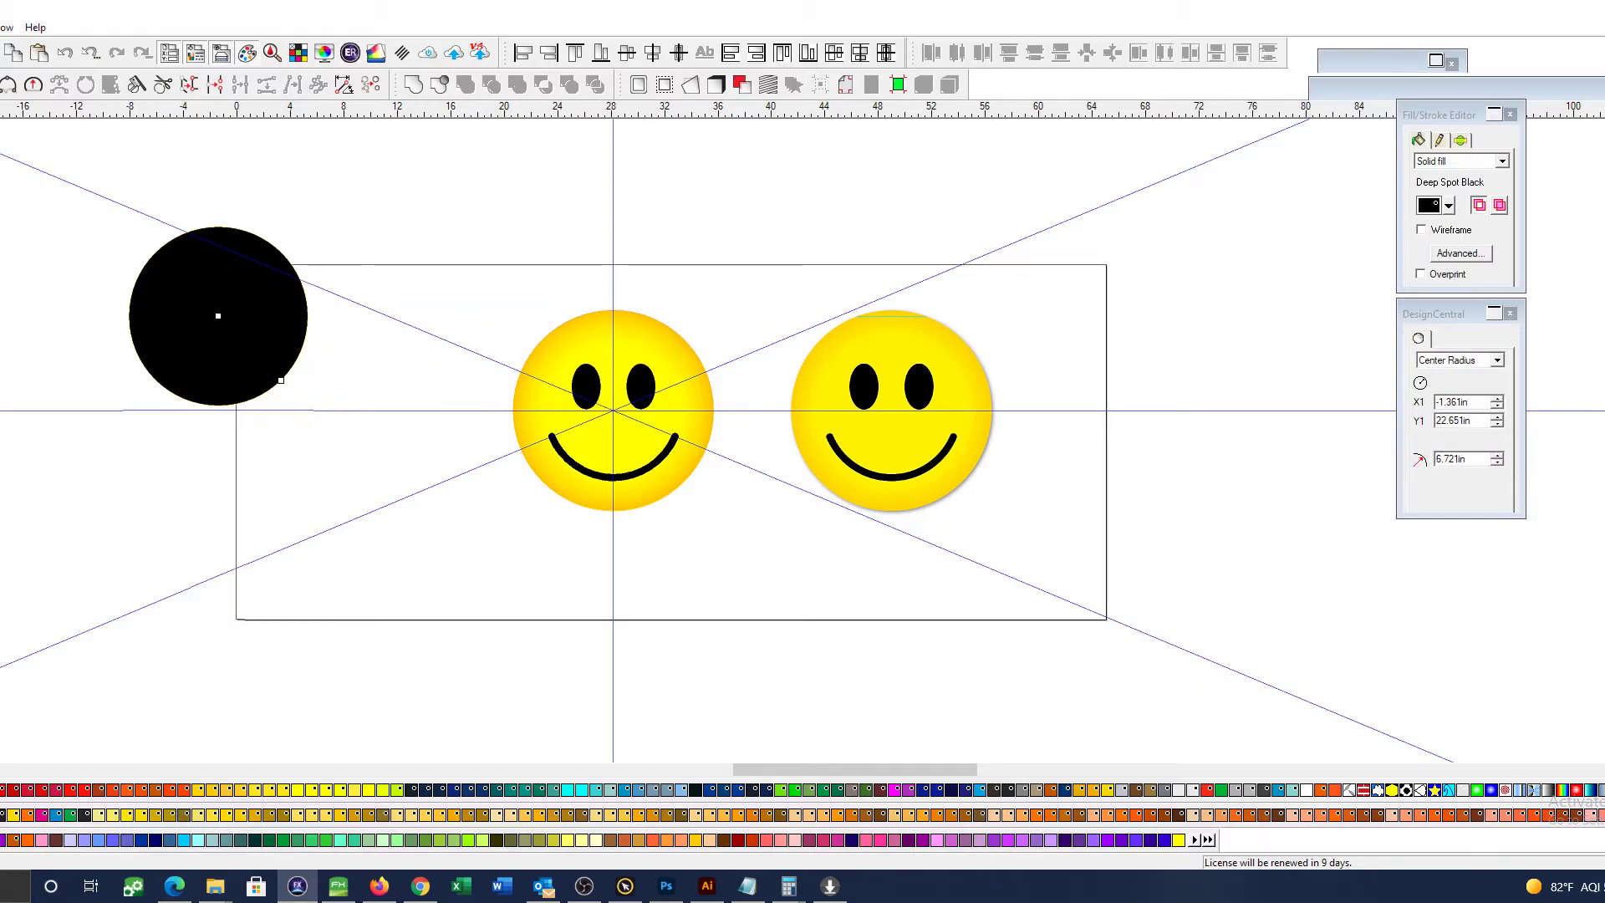
key("space")
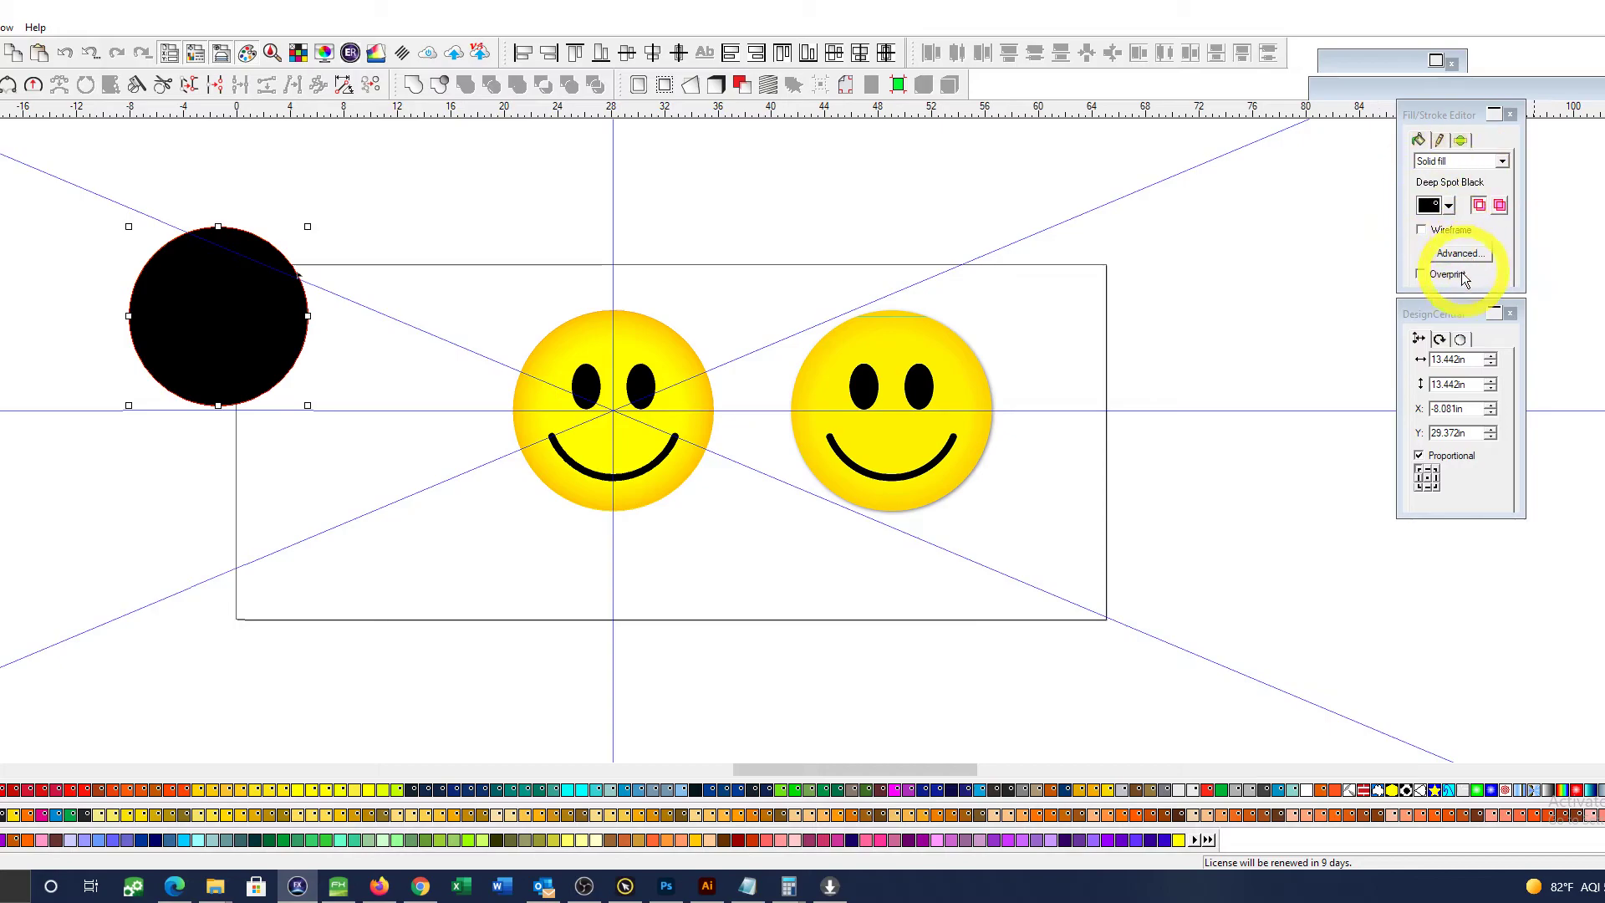
Step: Start an Outline effect on the black circle and set its backing option to Without Backing
left_click(639, 87)
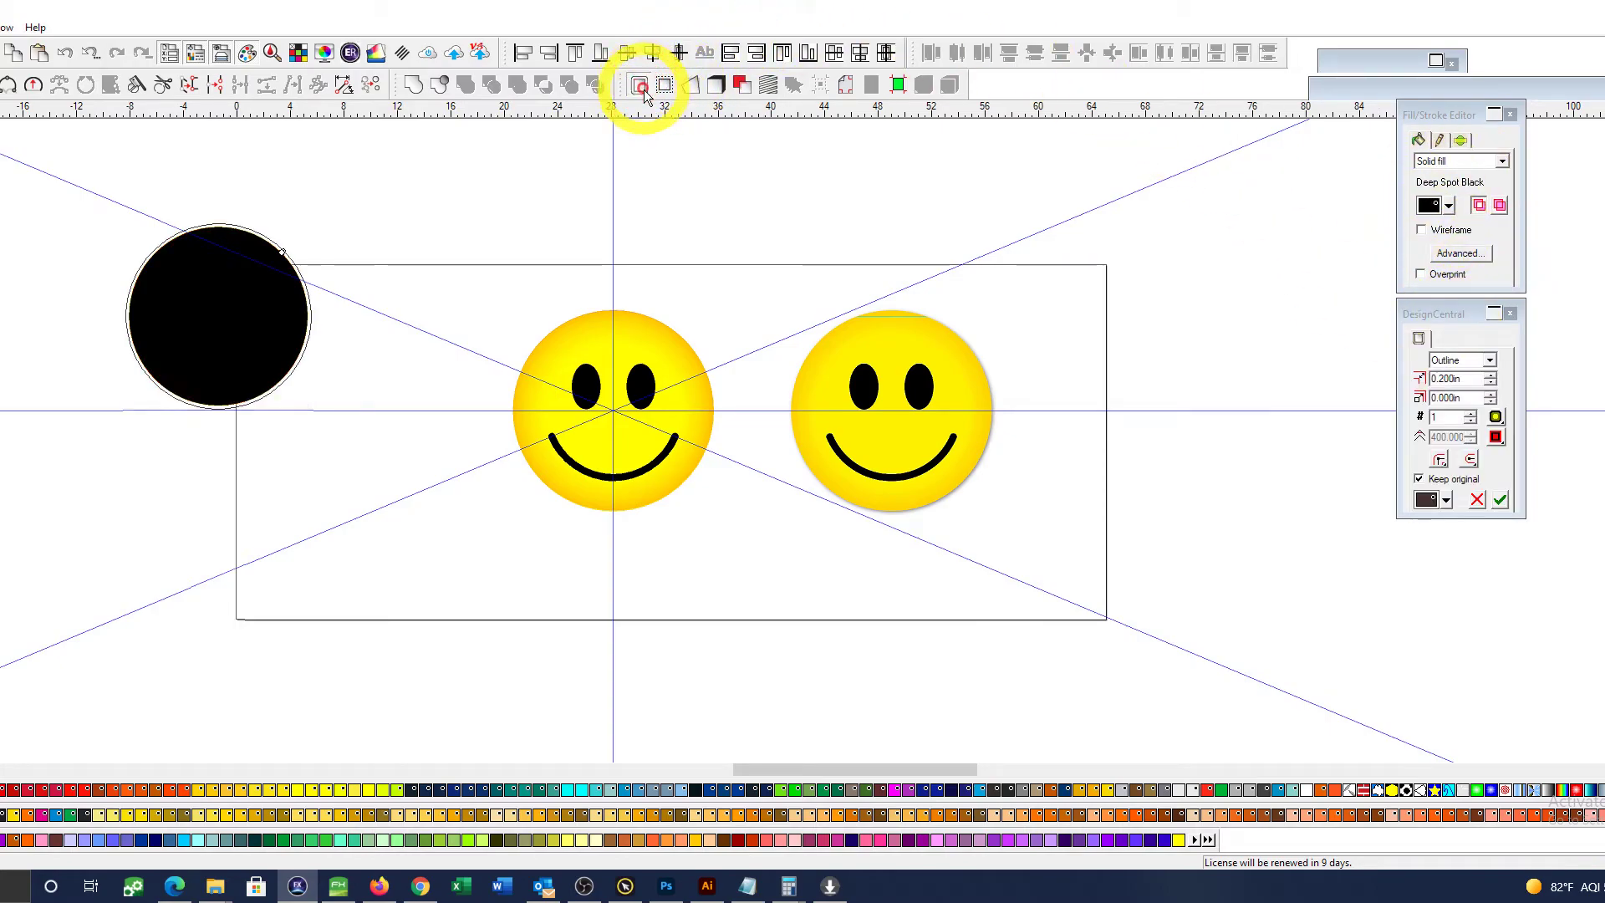
left_click(1495, 438)
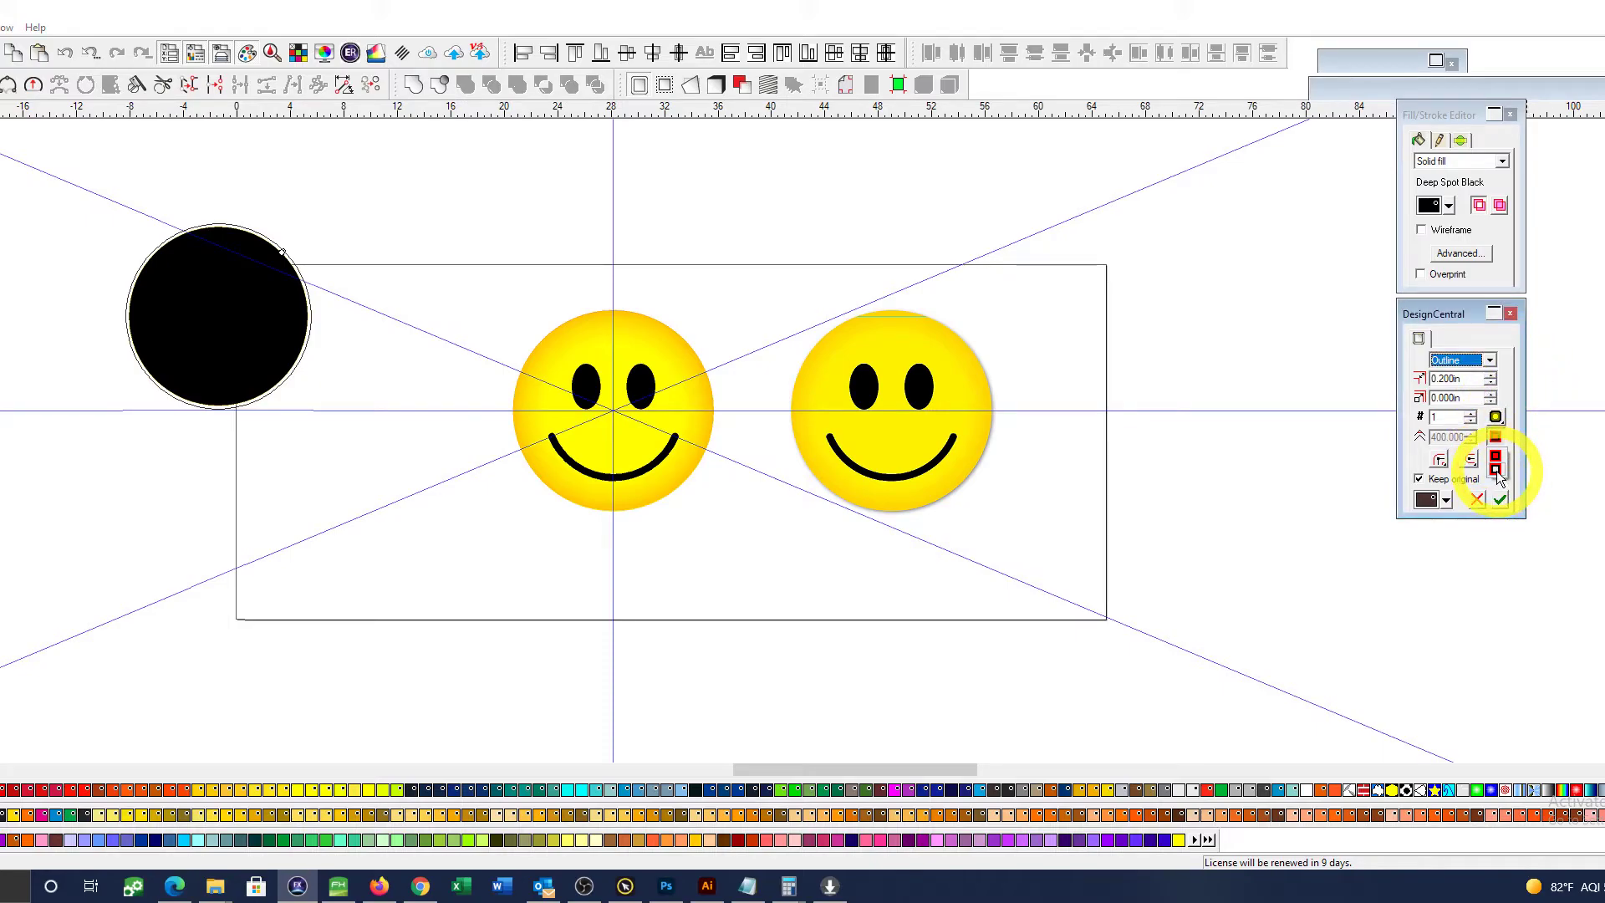
left_click(1496, 470)
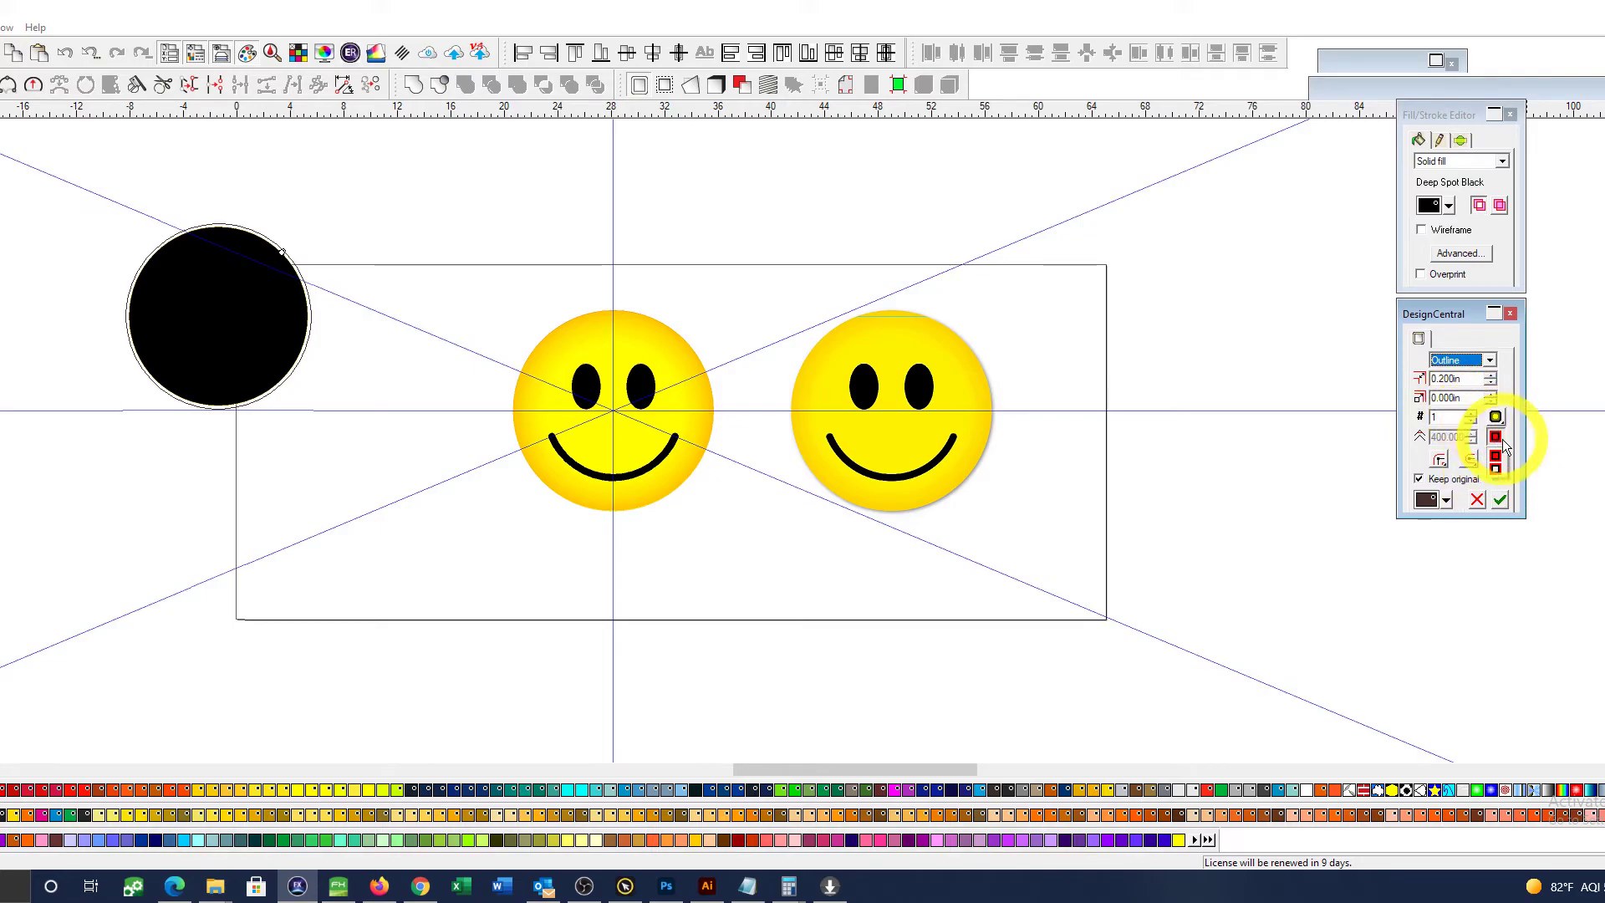
left_click(1496, 455)
left_click(1496, 470)
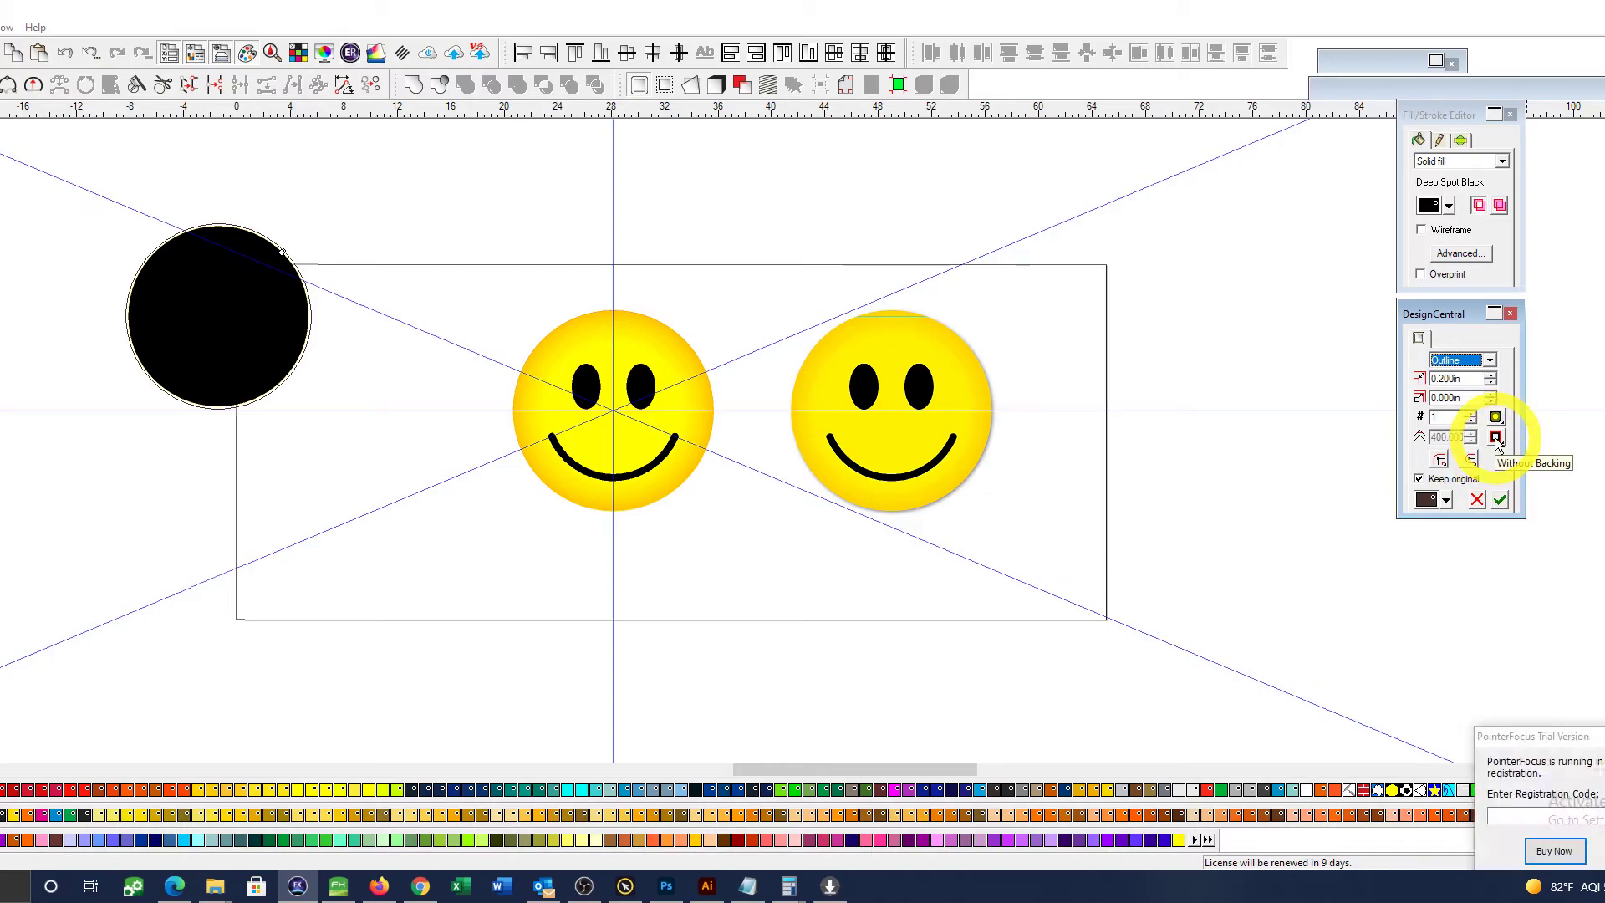
left_click(1495, 440)
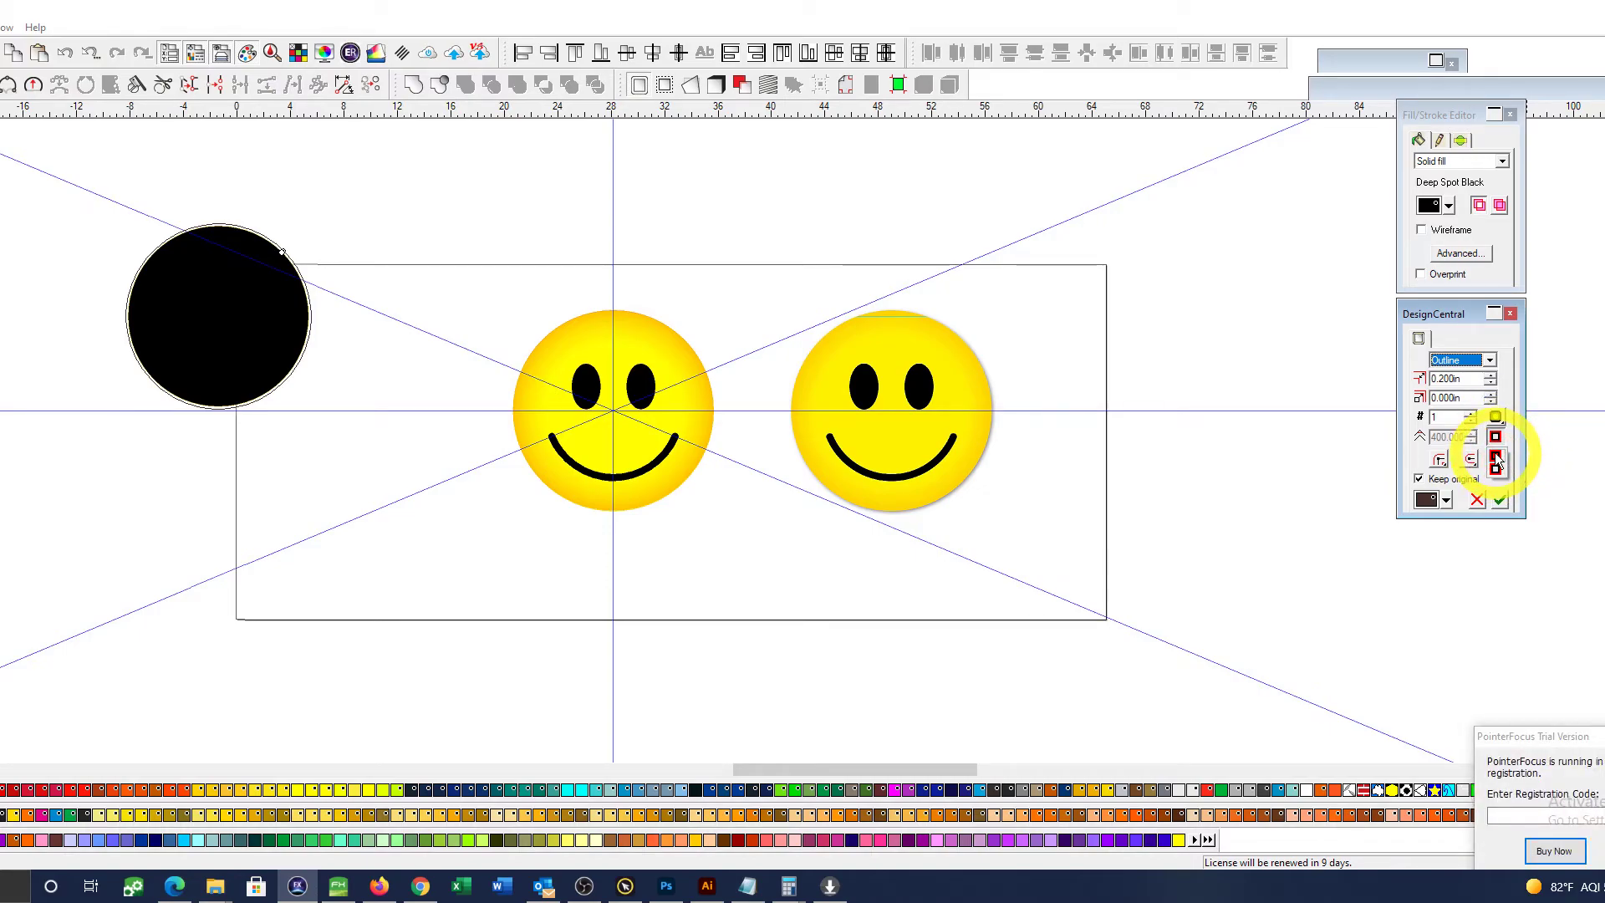
left_click(1496, 461)
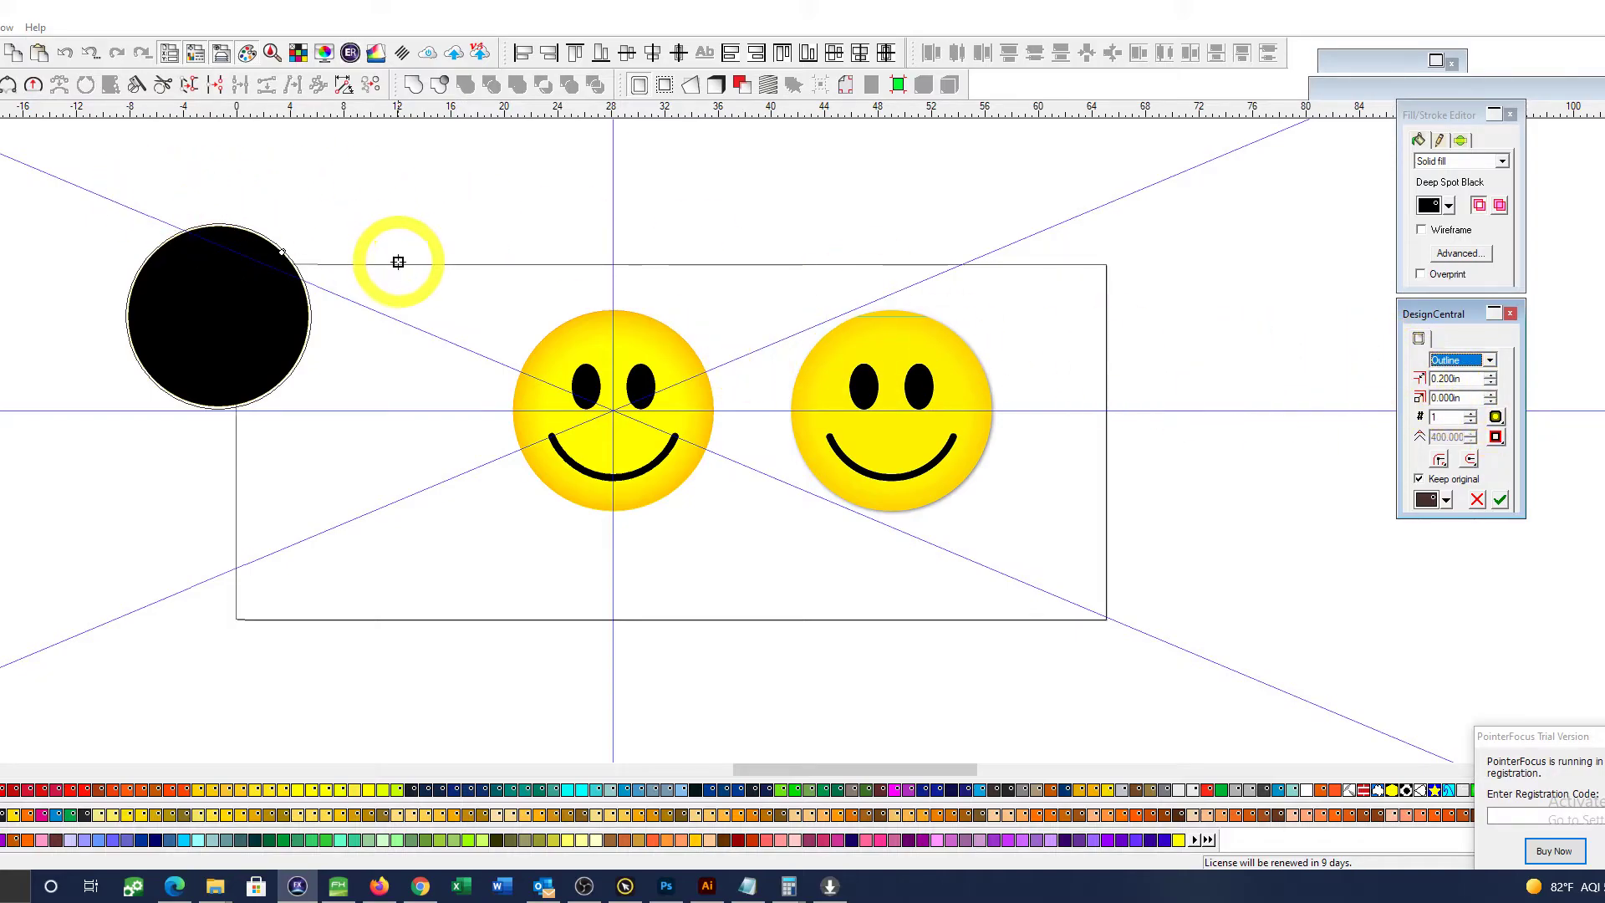
Step: Widen the outline's offset to about 0.354 in and apply it to the black circle
left_click(286, 252)
left_click_drag(288, 252, 284, 251)
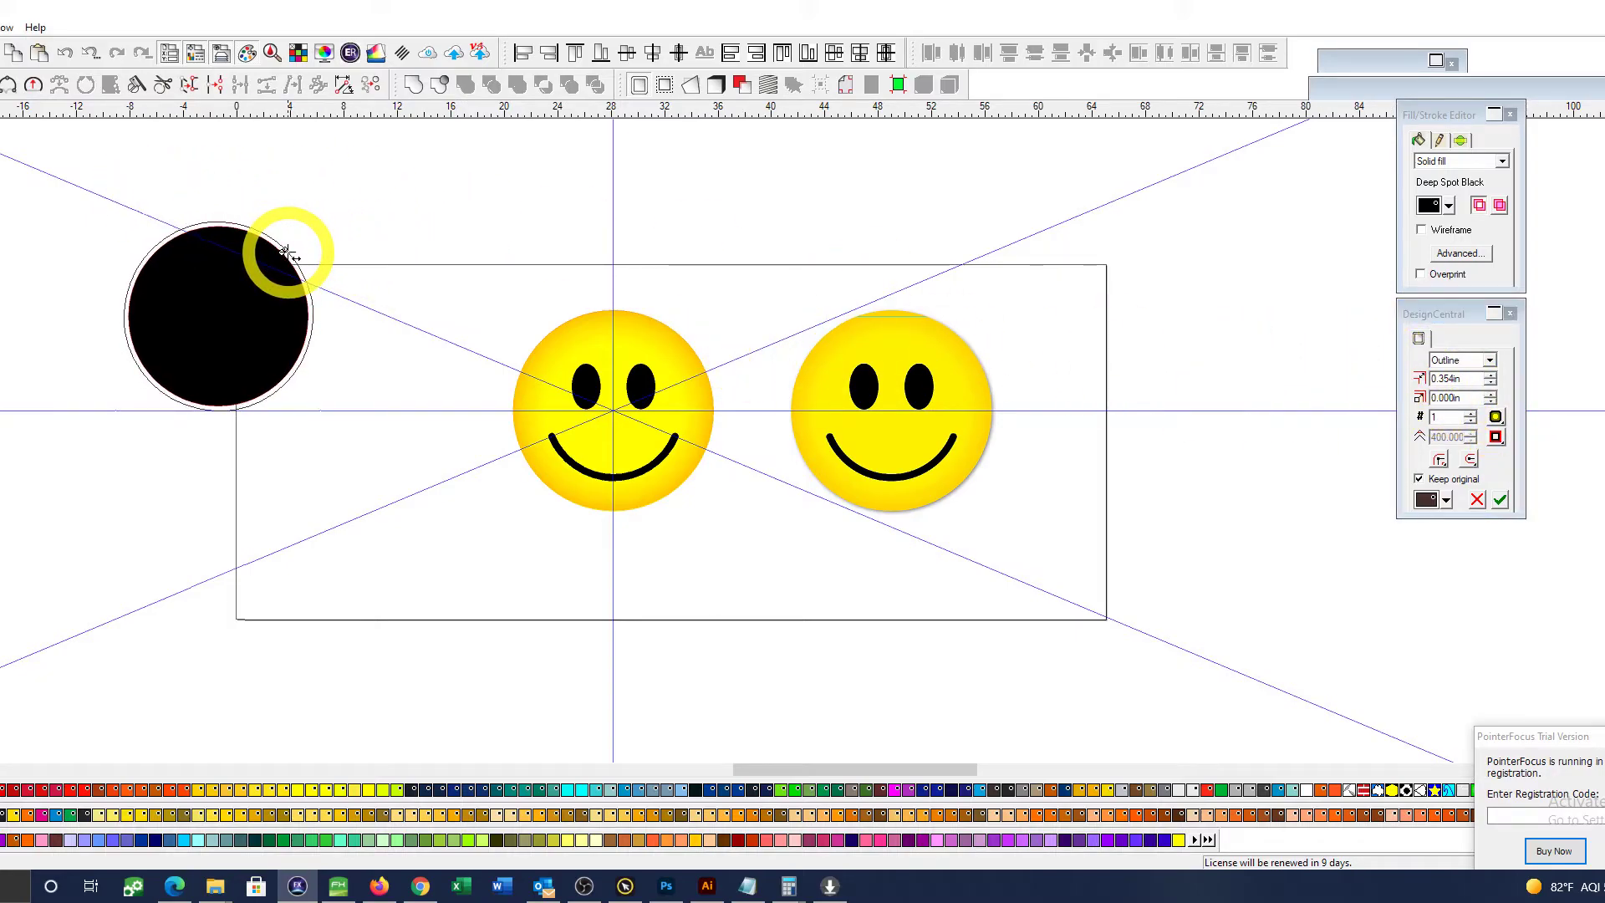
left_click(1500, 499)
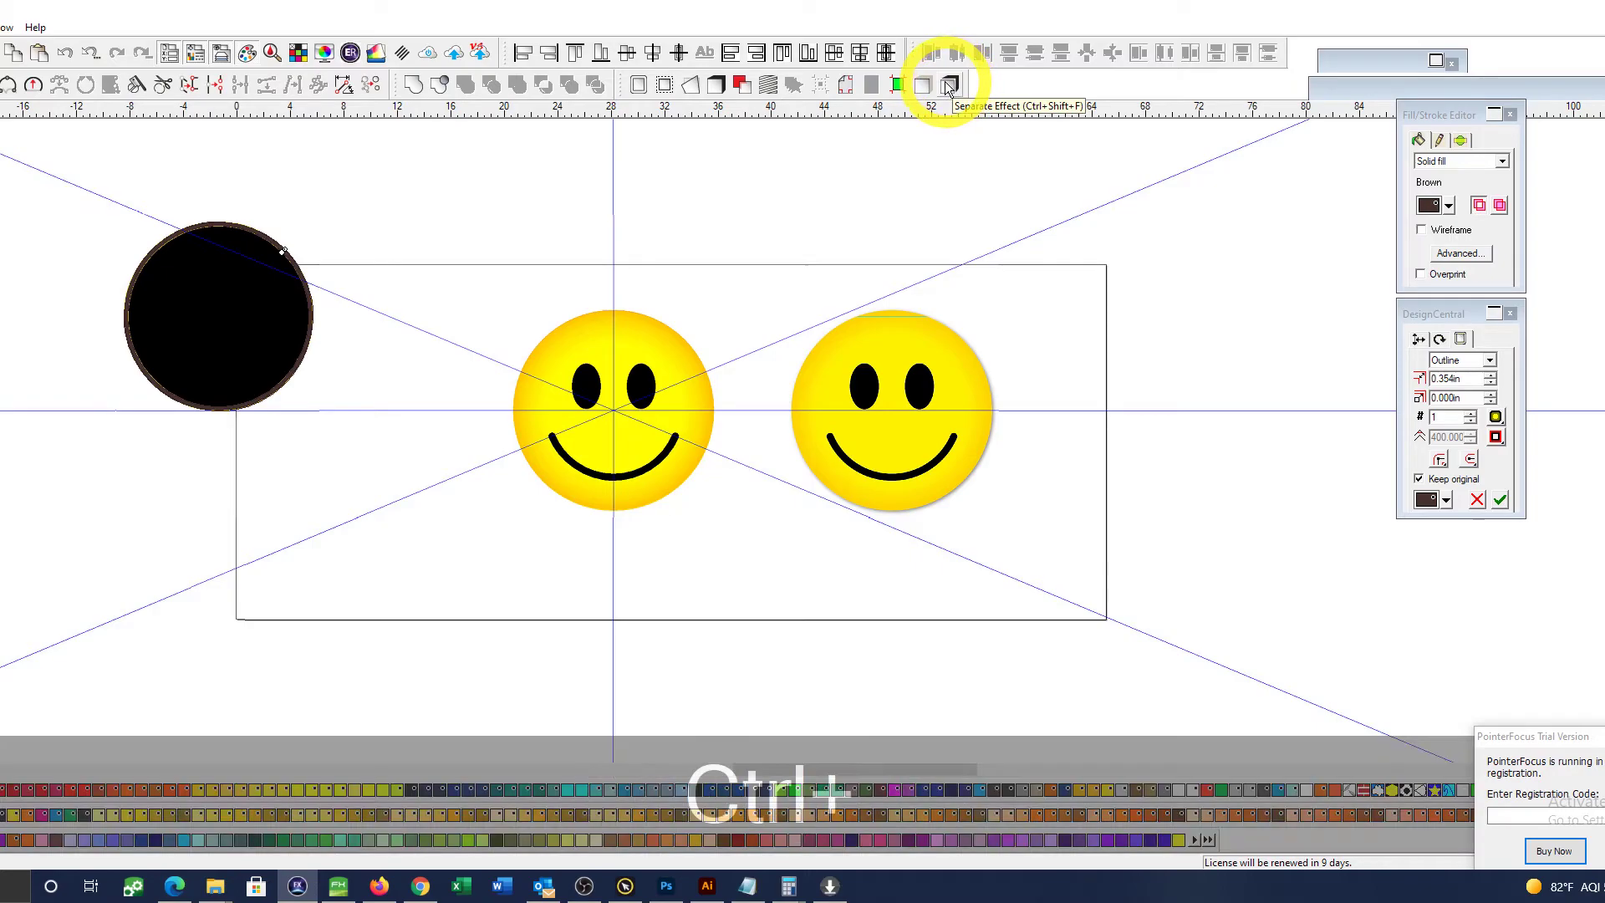
Step: Separate the outline effect from its circle and move the black circle to the left, away from the outline ring
key("ctrl+alt+f")
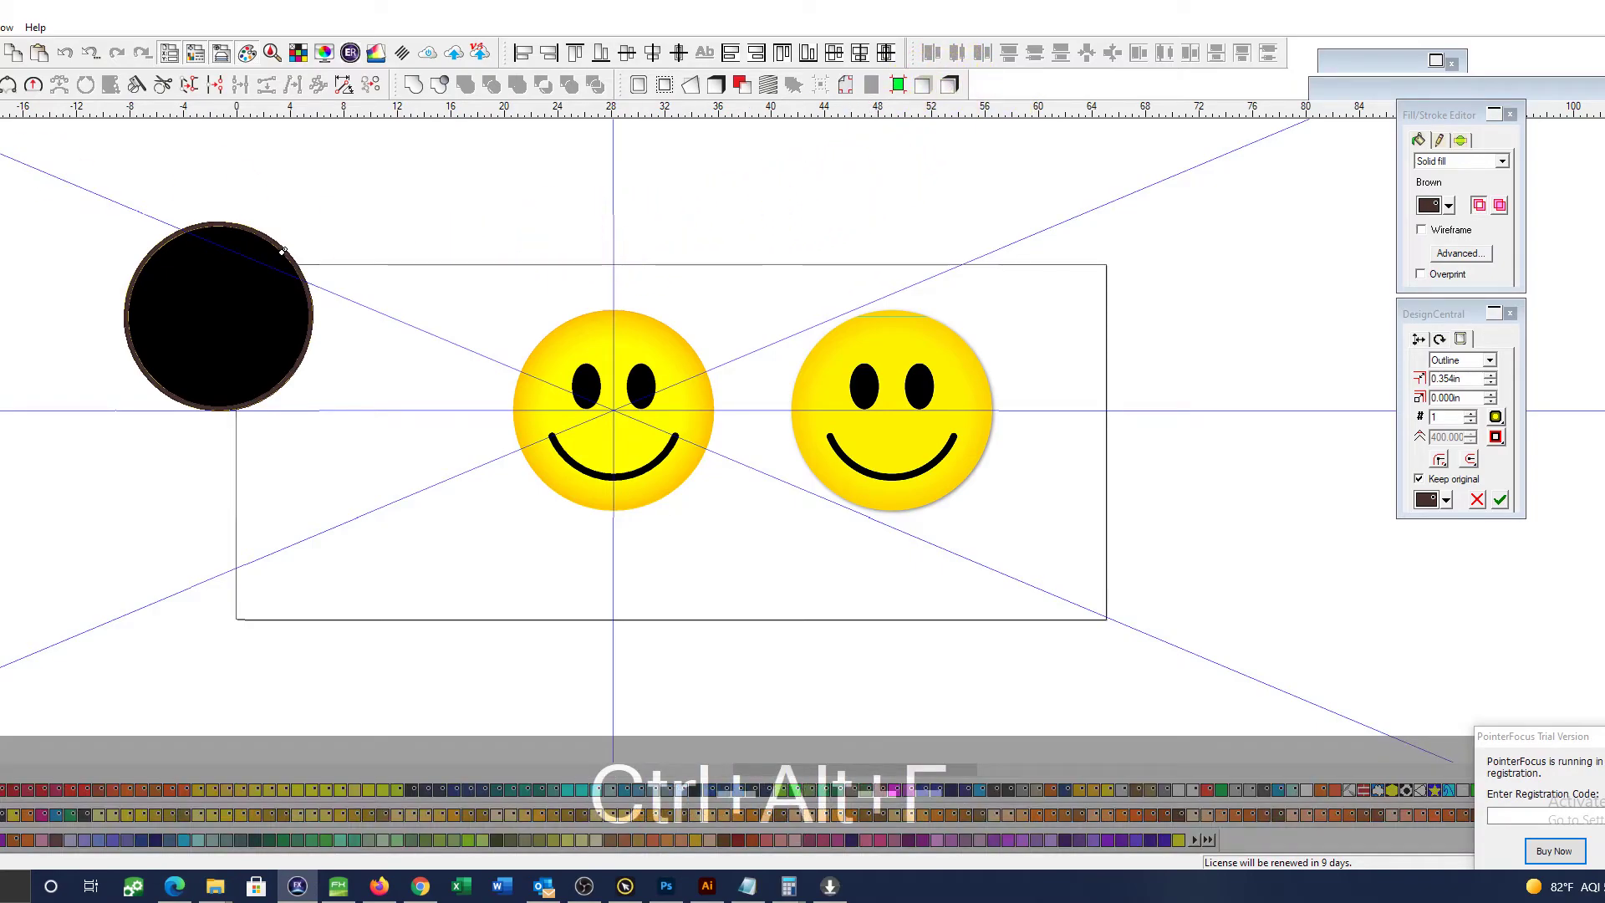
left_click(241, 302)
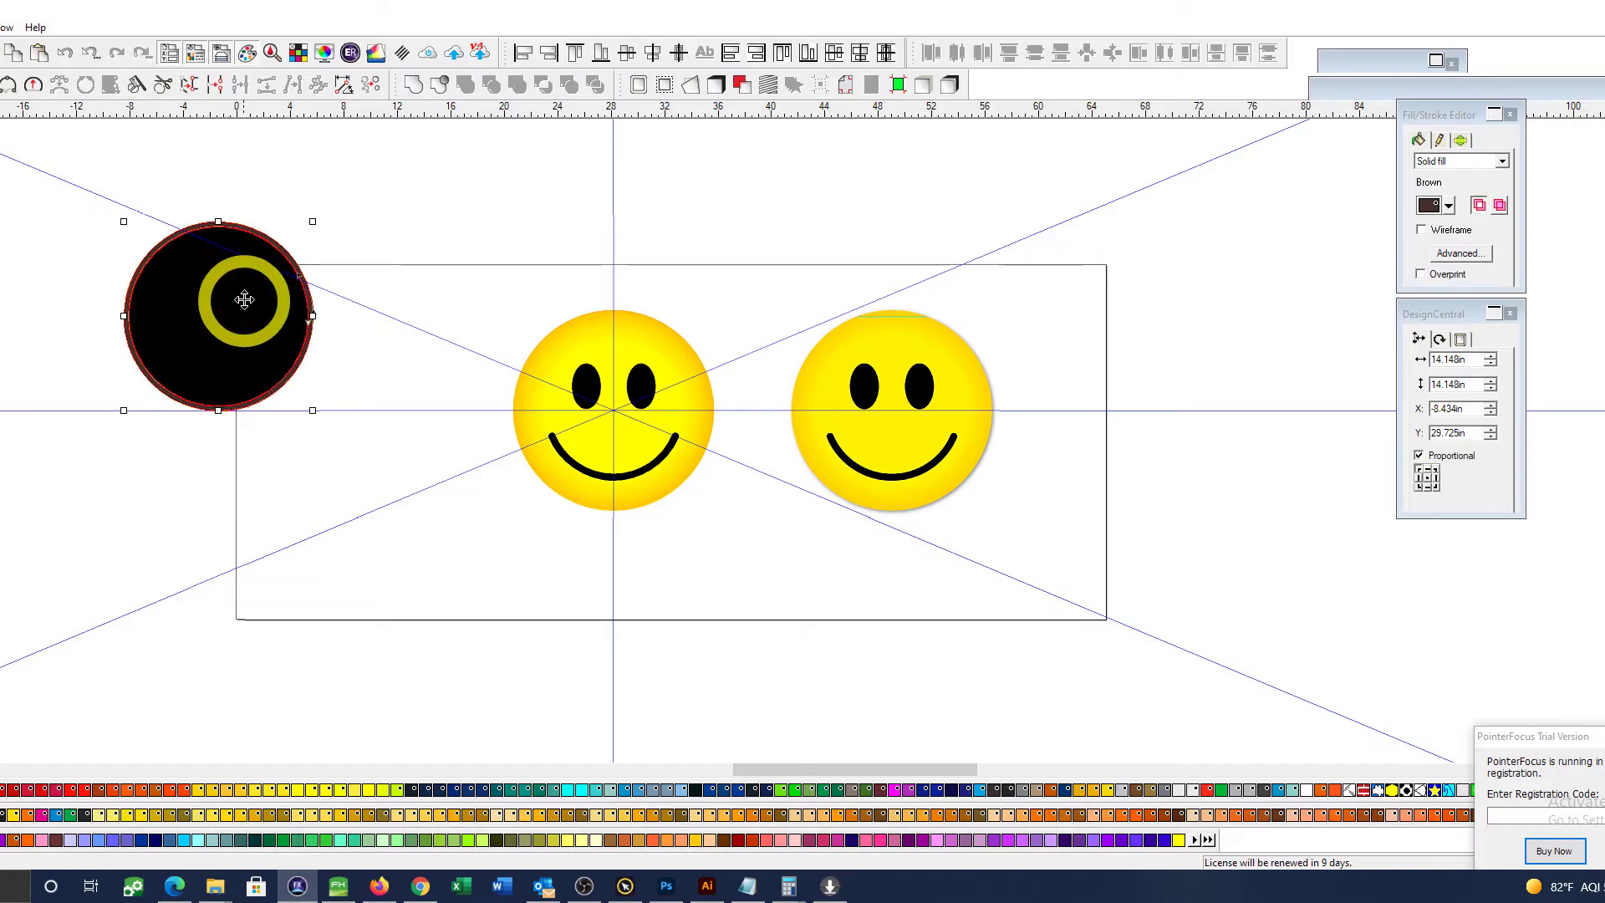
key("ctrl+u")
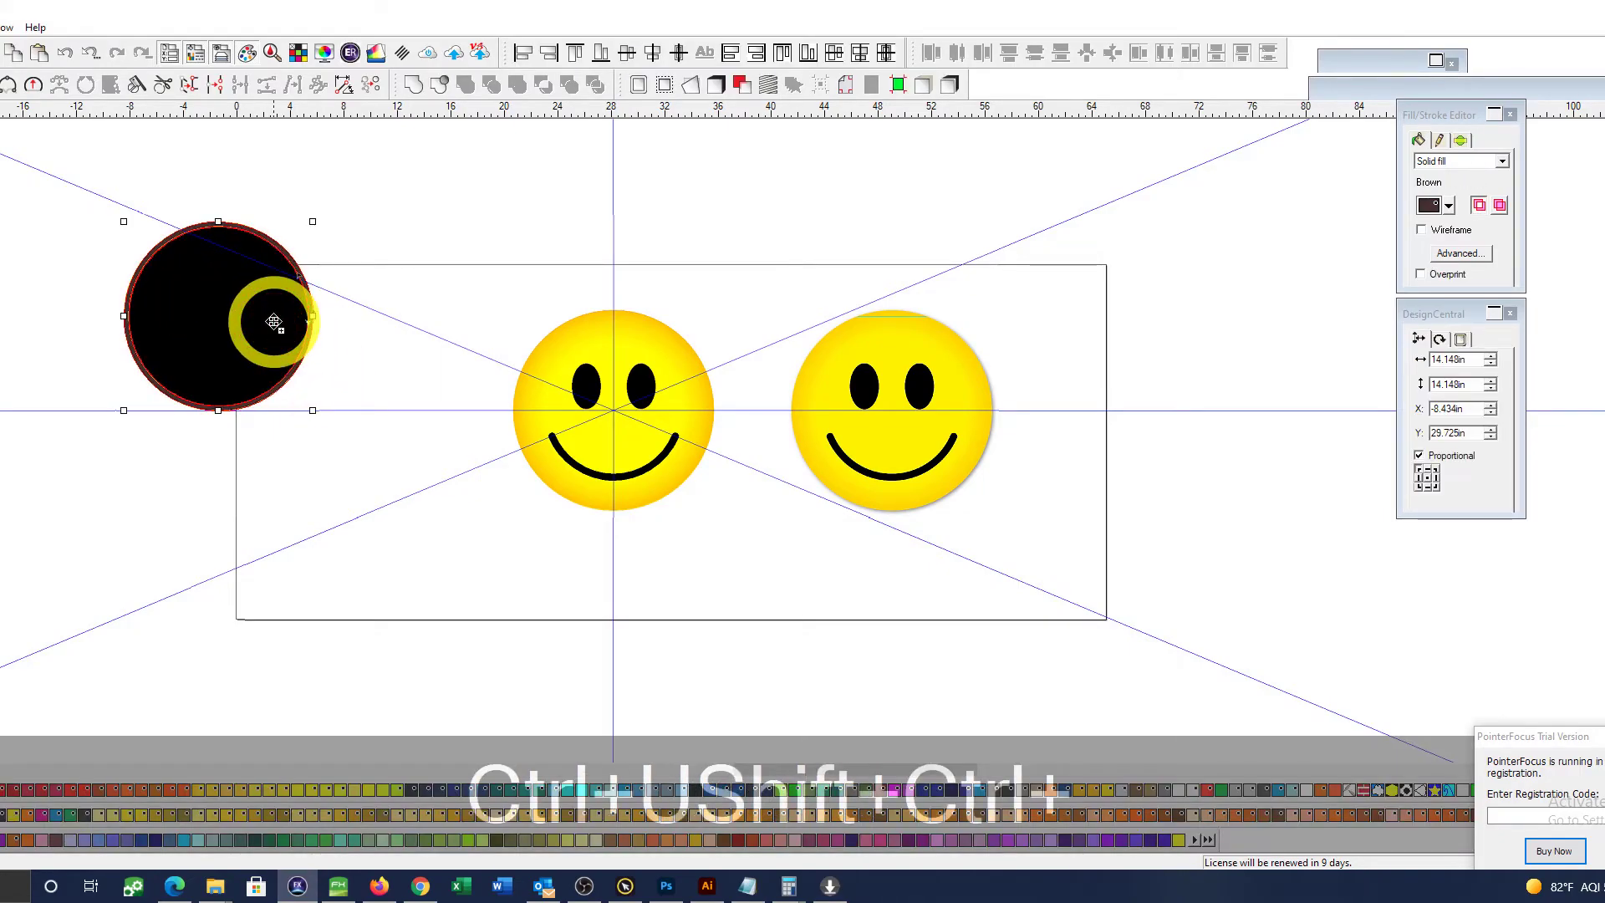
key("ctrl+shift+f")
left_click_drag(268, 348, 68, 367)
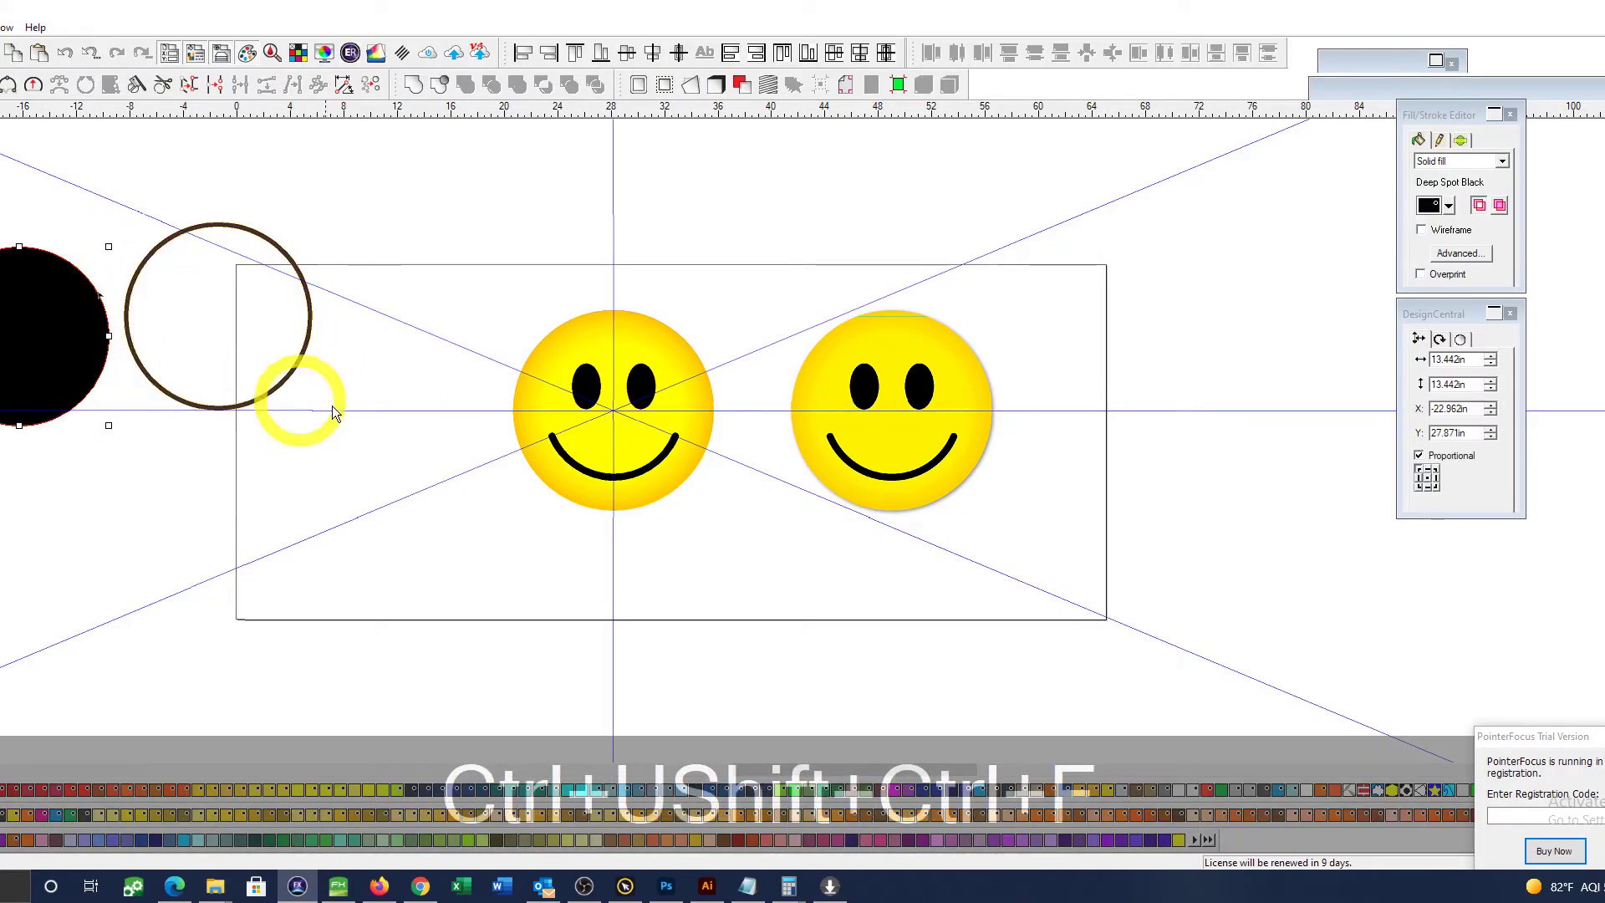
Step: Examine the separated brown outline ring up close by selecting it, and deselect it
left_click_drag(46, 168, 681, 433)
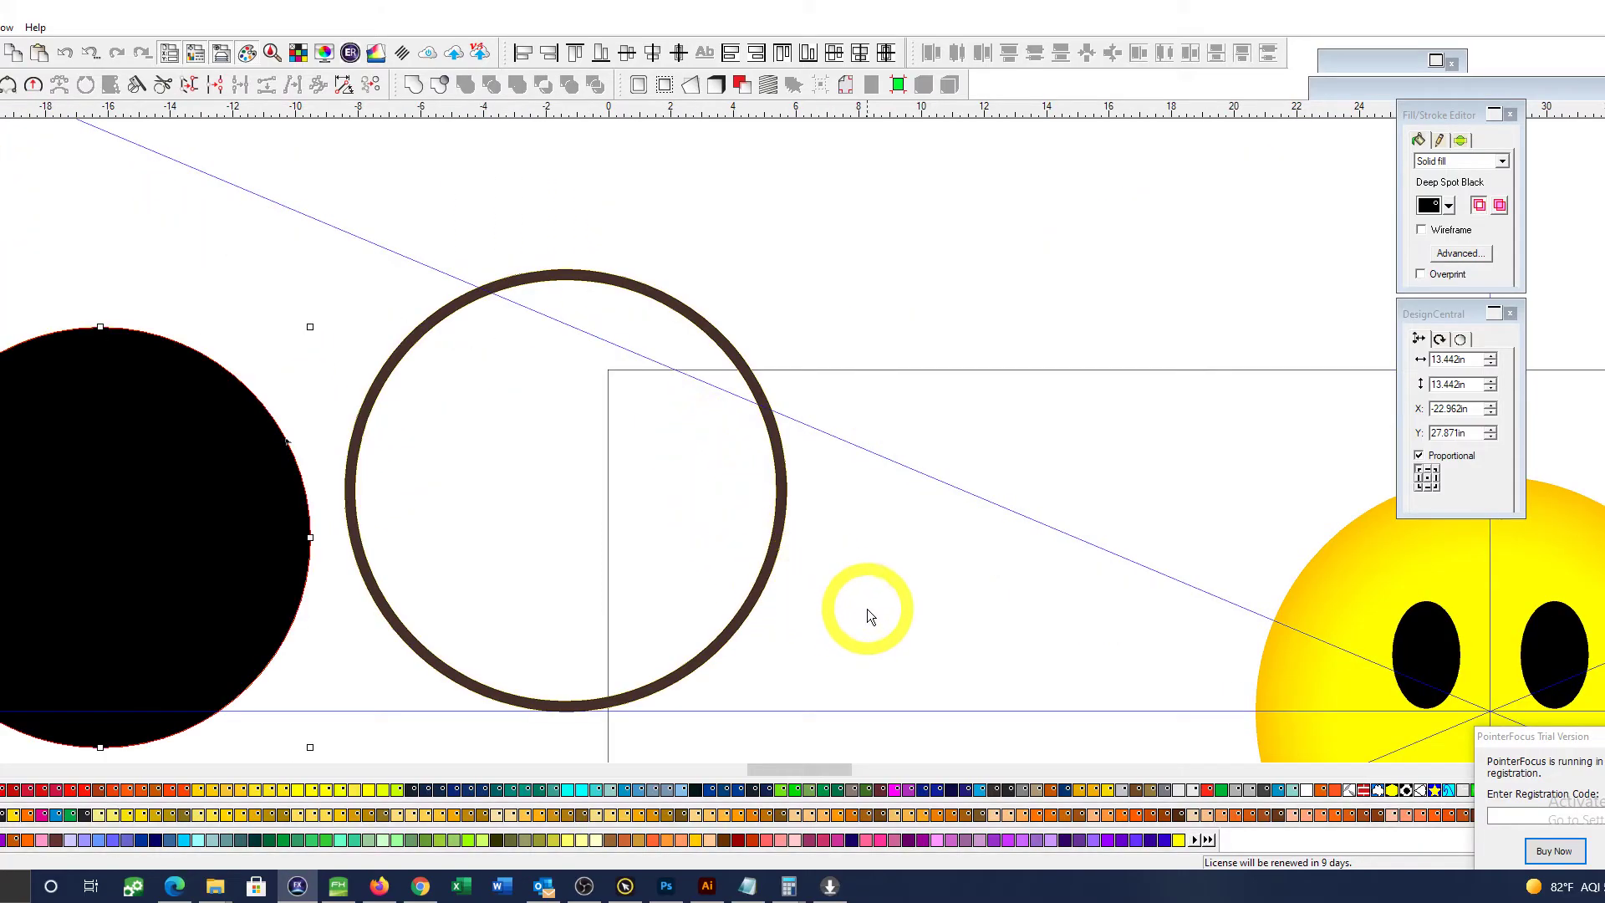
left_click_drag(866, 608, 900, 450)
left_click_drag(841, 496, 759, 430)
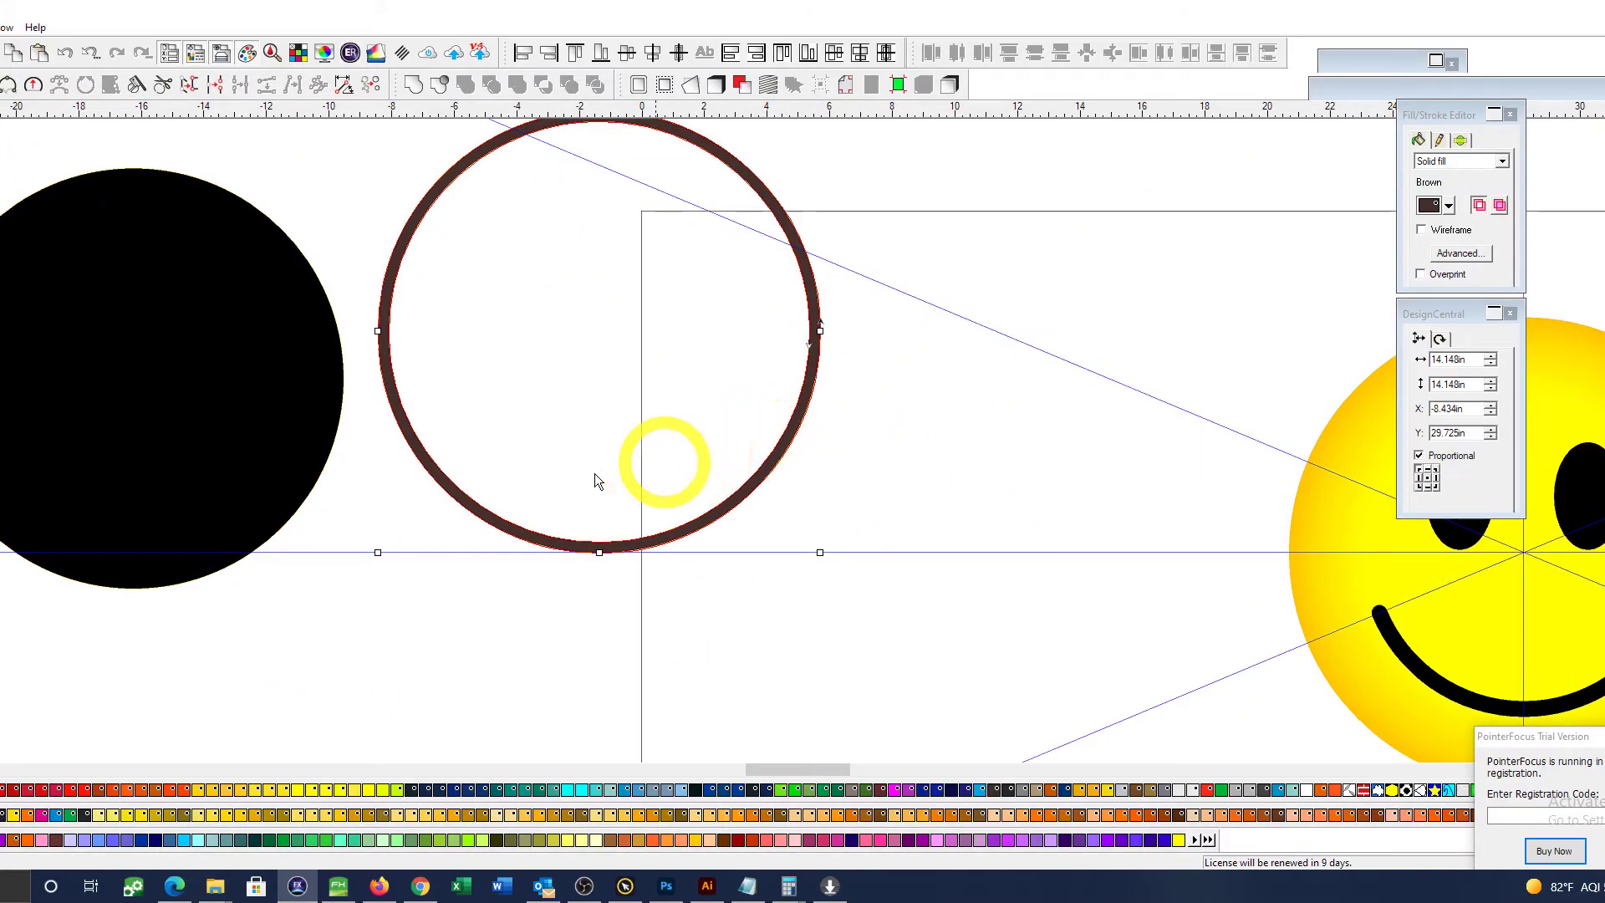
key("ctrl")
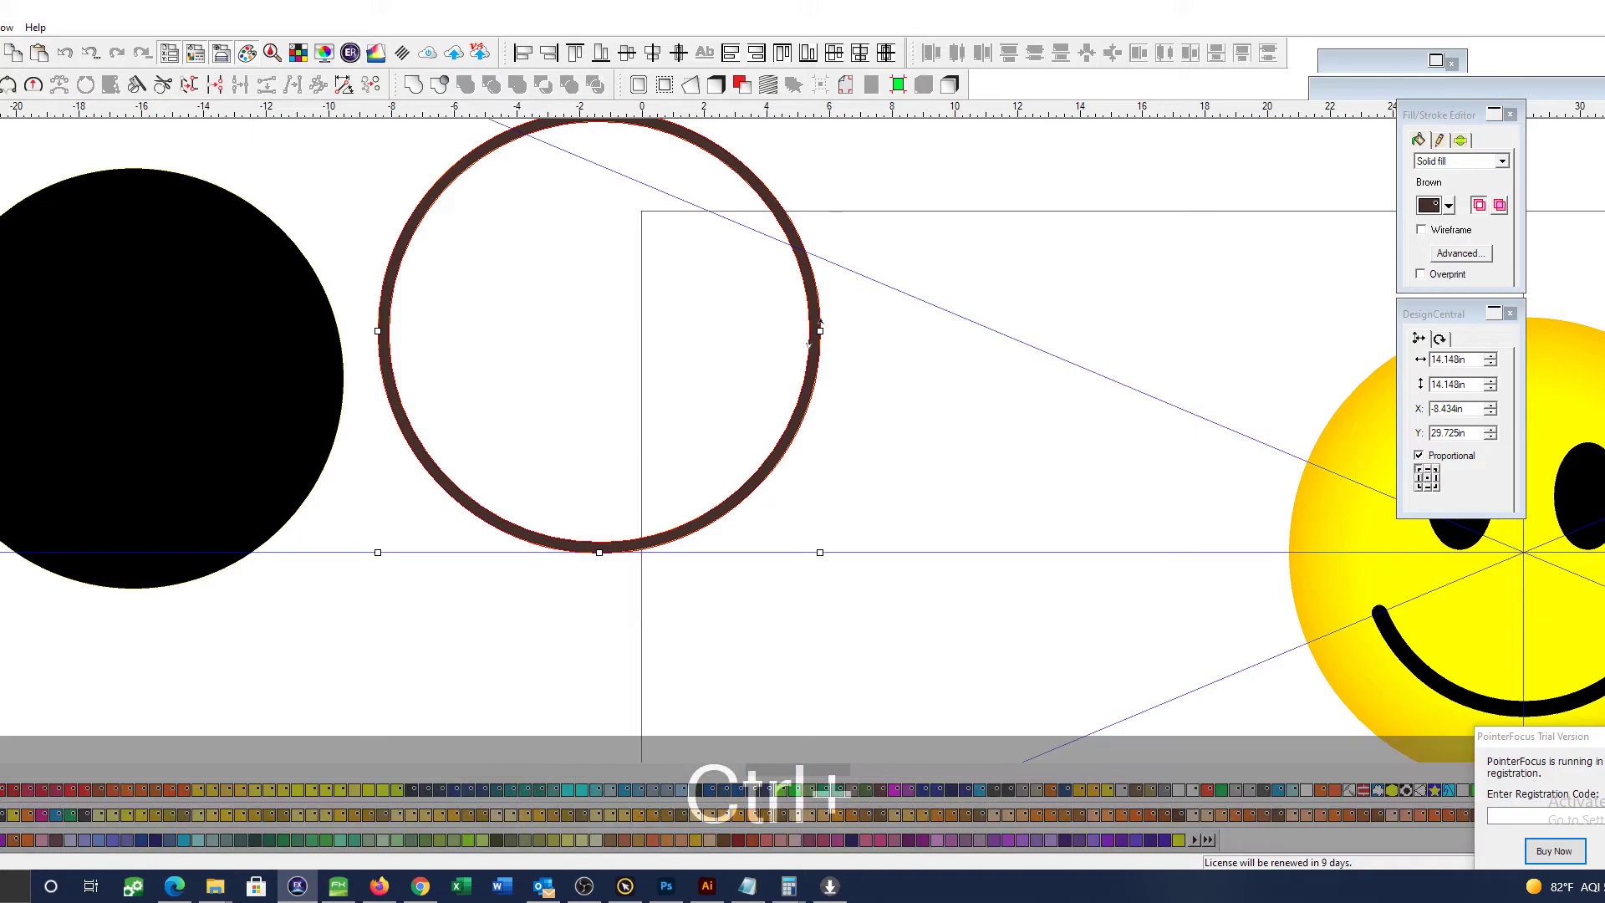
left_click(535, 618)
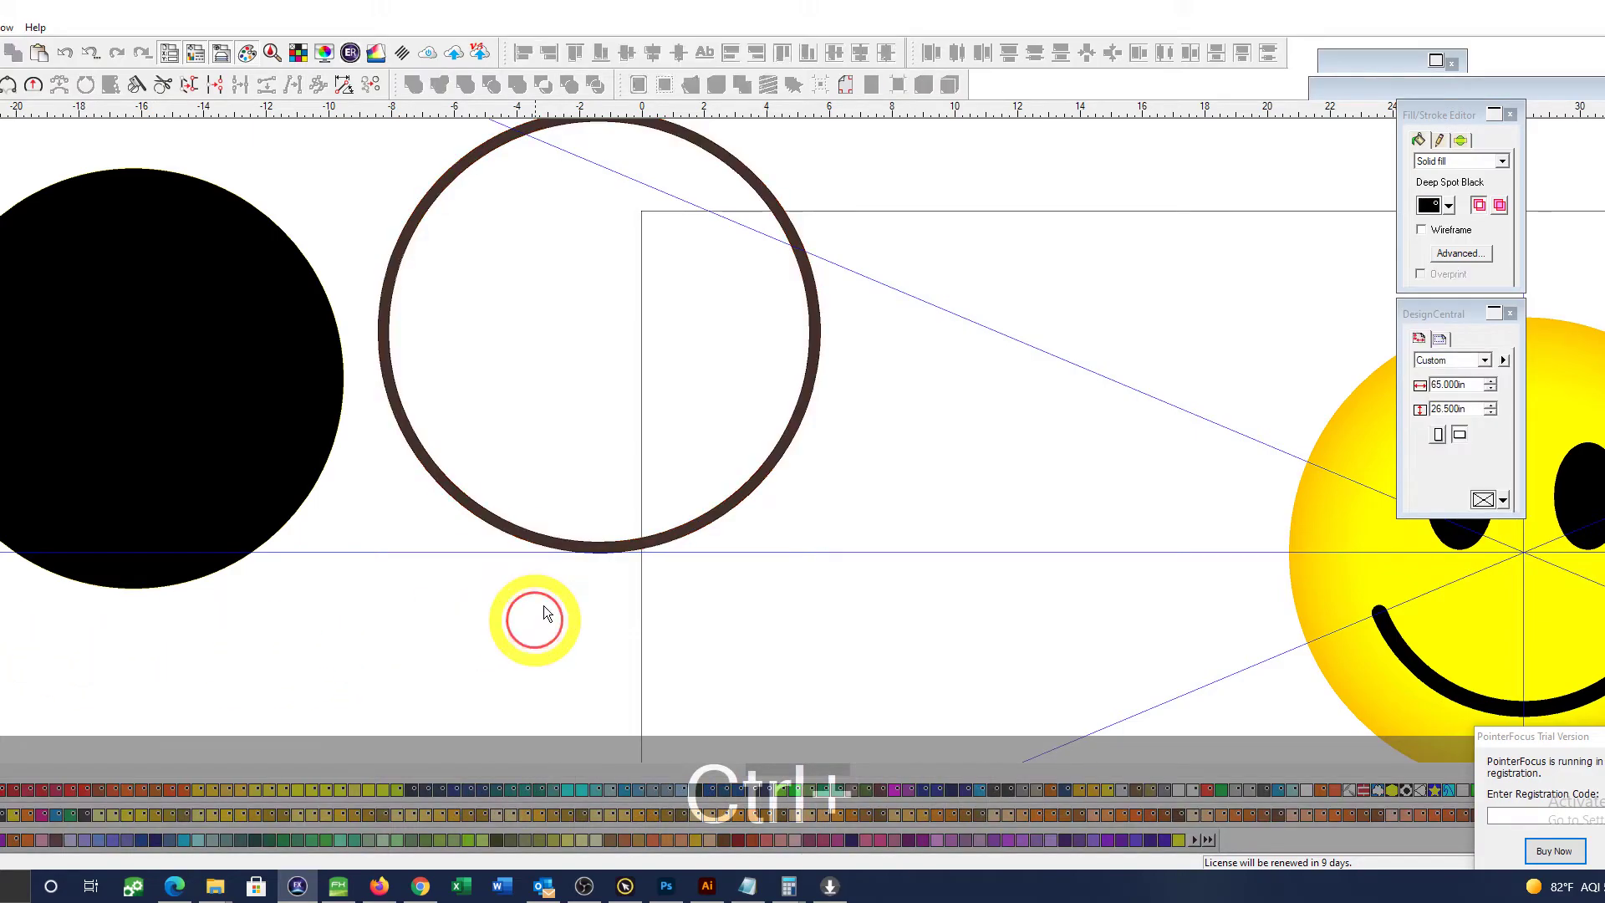
Step: Examine the stroke settings and available stroke colours of the solid black circle, and deselect it
left_click(291, 429)
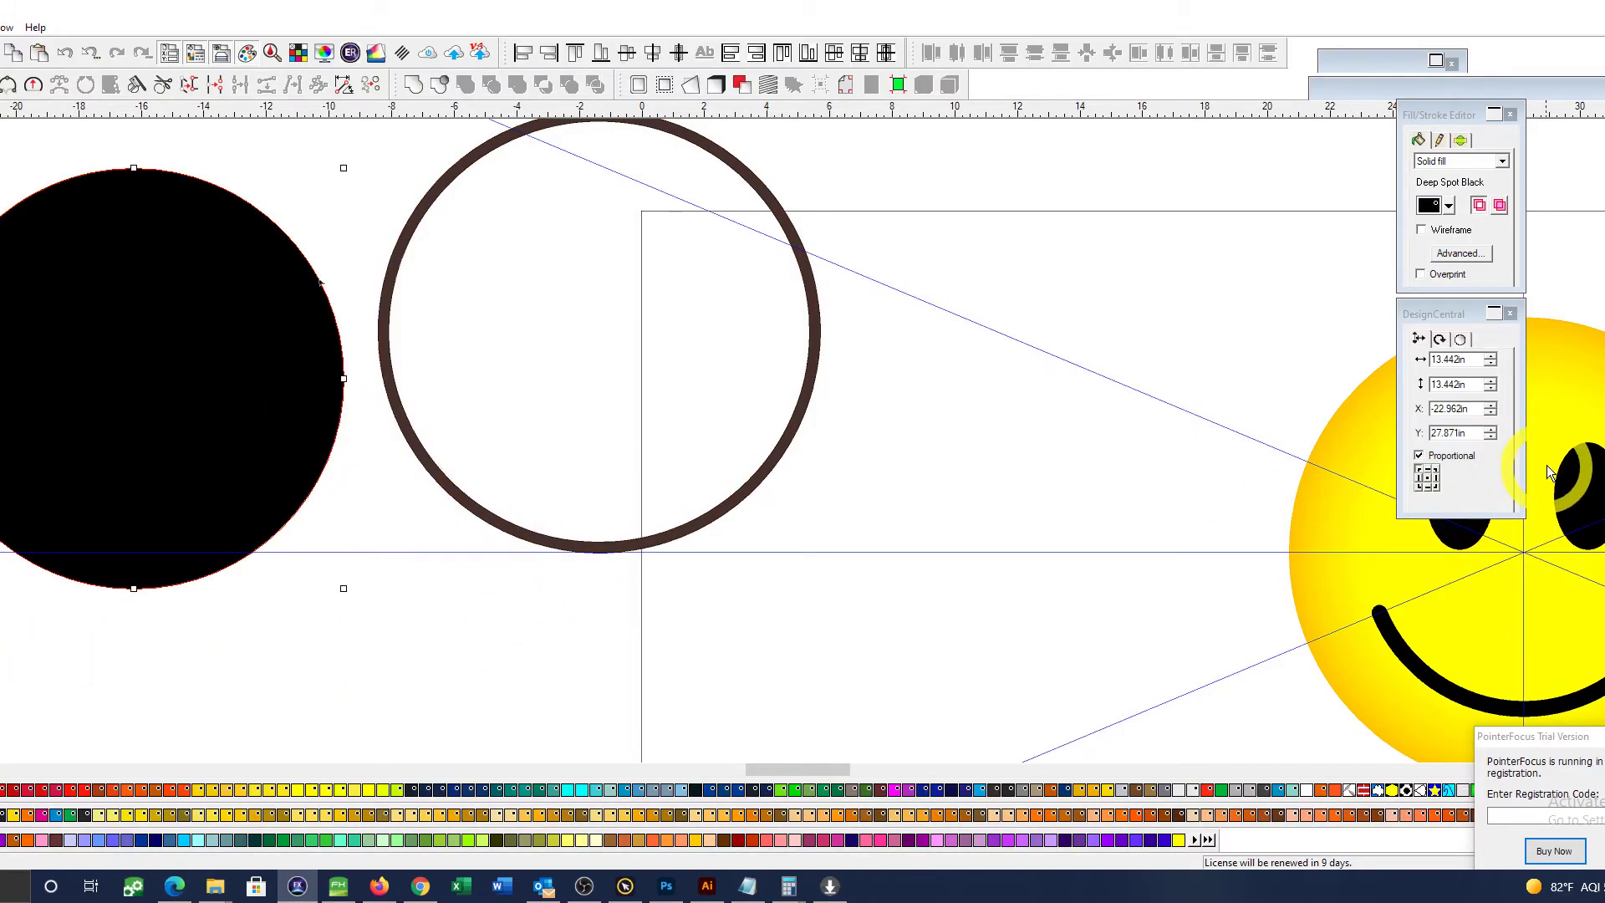
left_click(1440, 142)
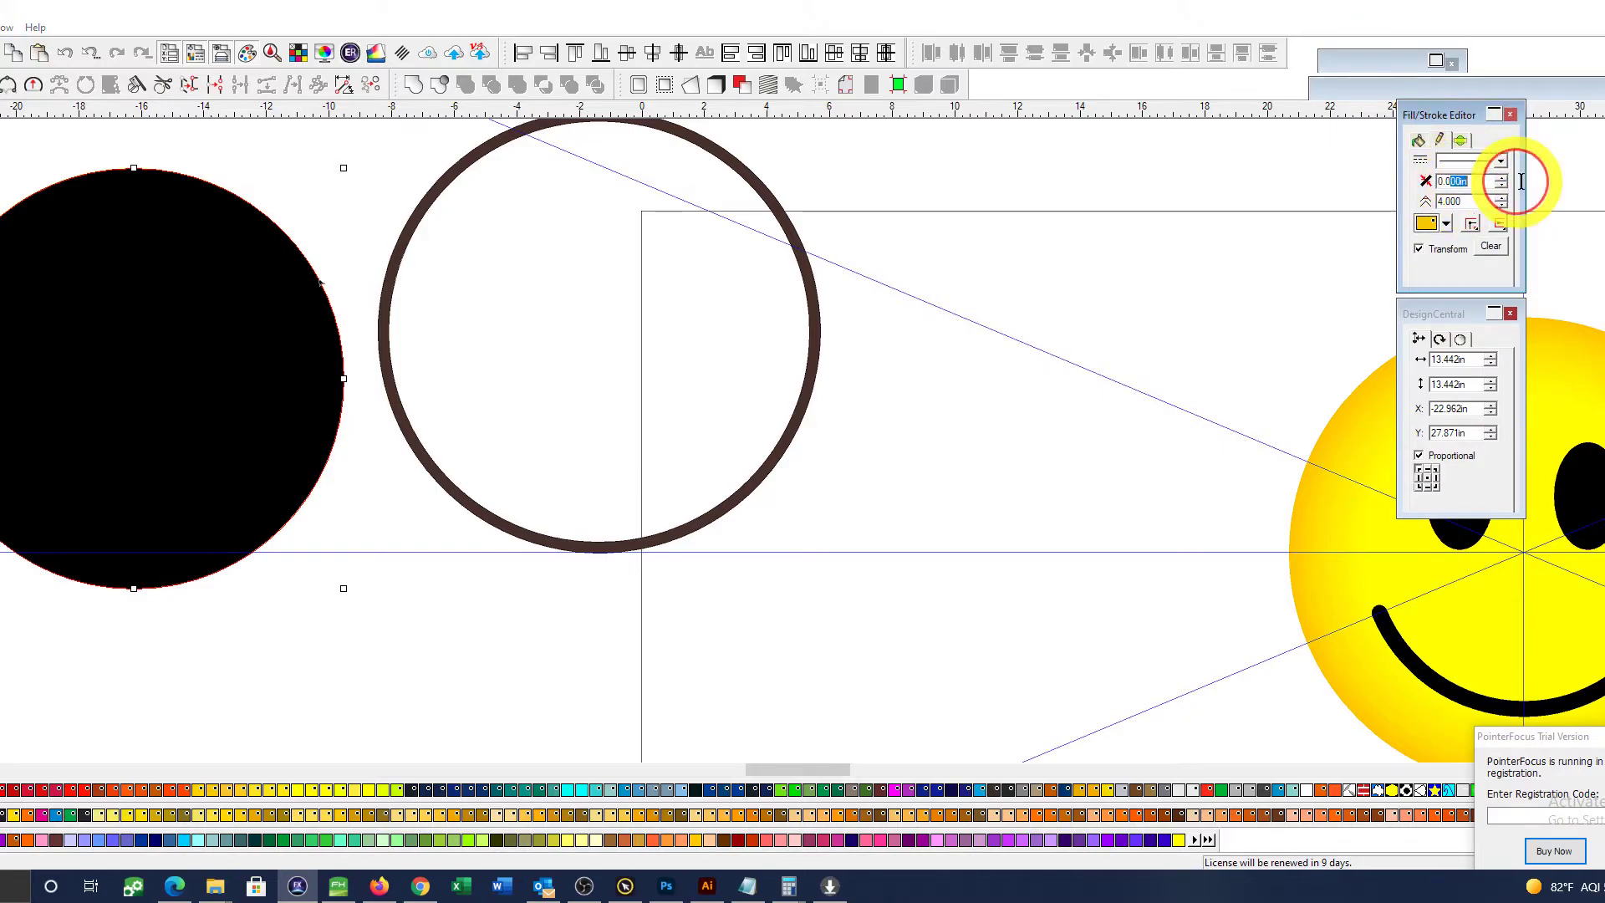
left_click(1446, 224)
left_click(1422, 243)
left_click(1033, 249)
left_click(1116, 205)
left_click(1122, 194)
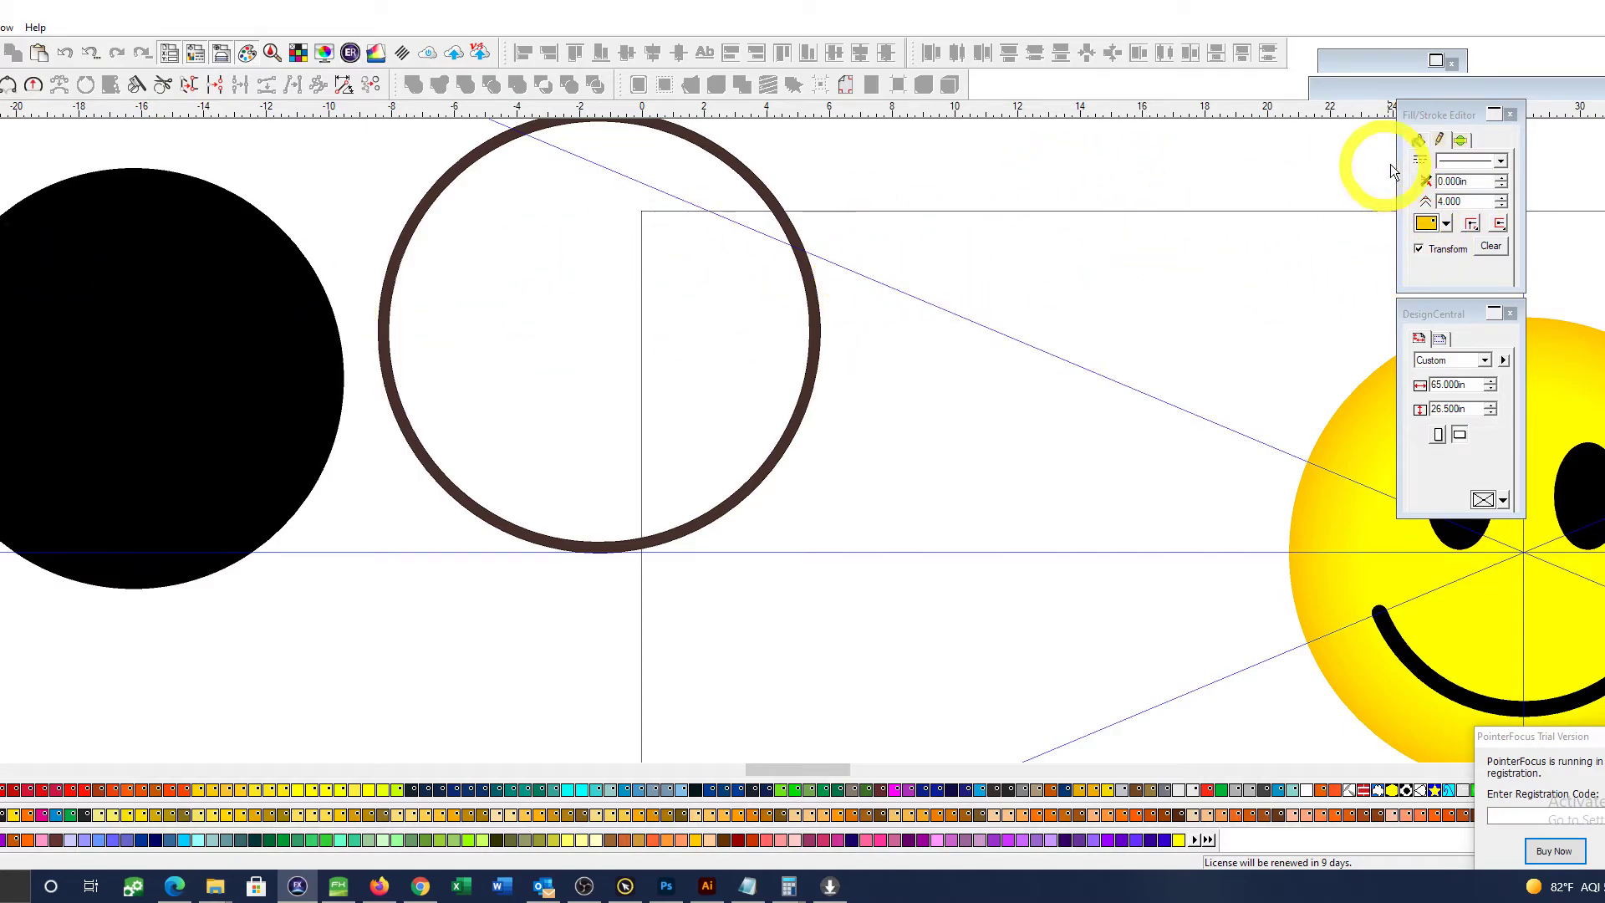
Step: Move the Fill/Stroke Editor away from the smiley face and set the stroke colour to Transparent with nothing selected
left_click_drag(1457, 117, 1156, 166)
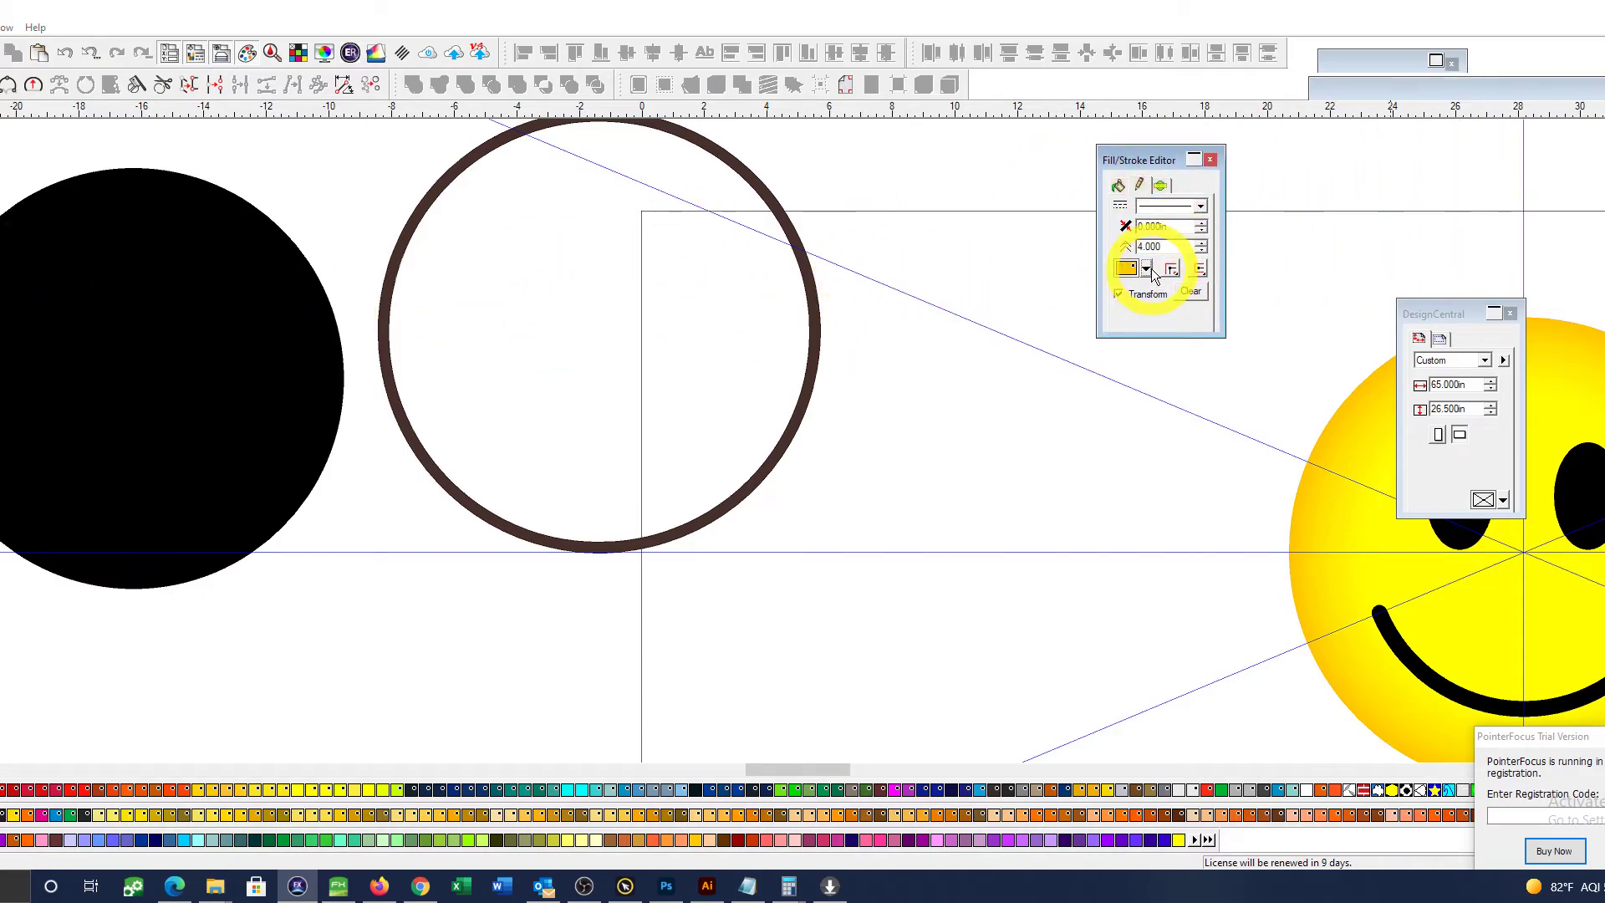
left_click(1146, 274)
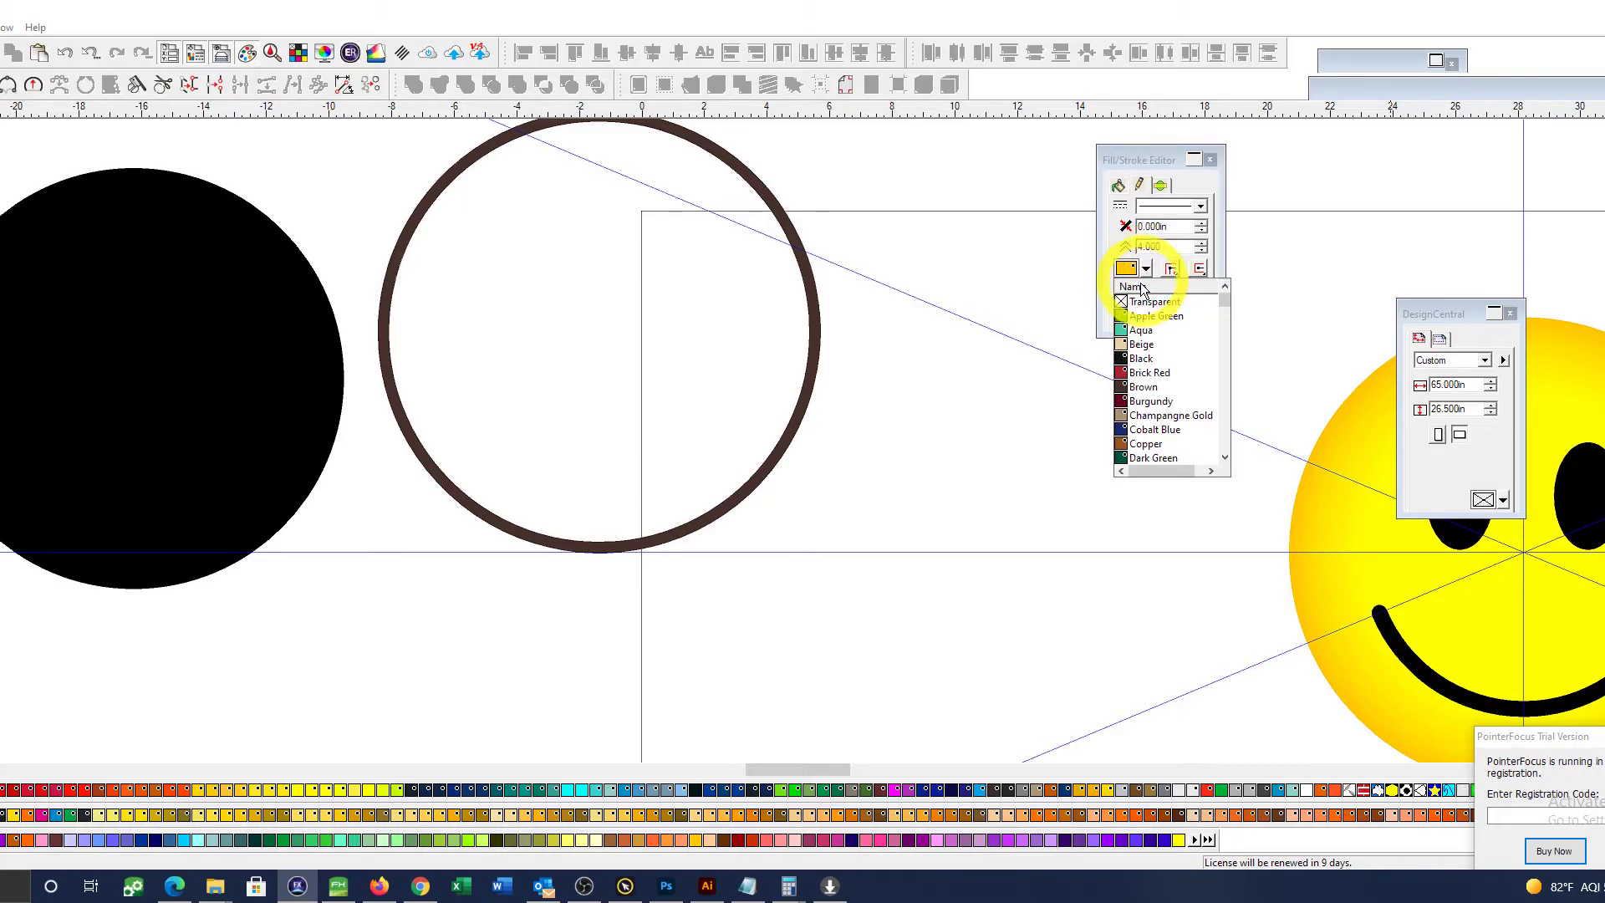
left_click(1120, 299)
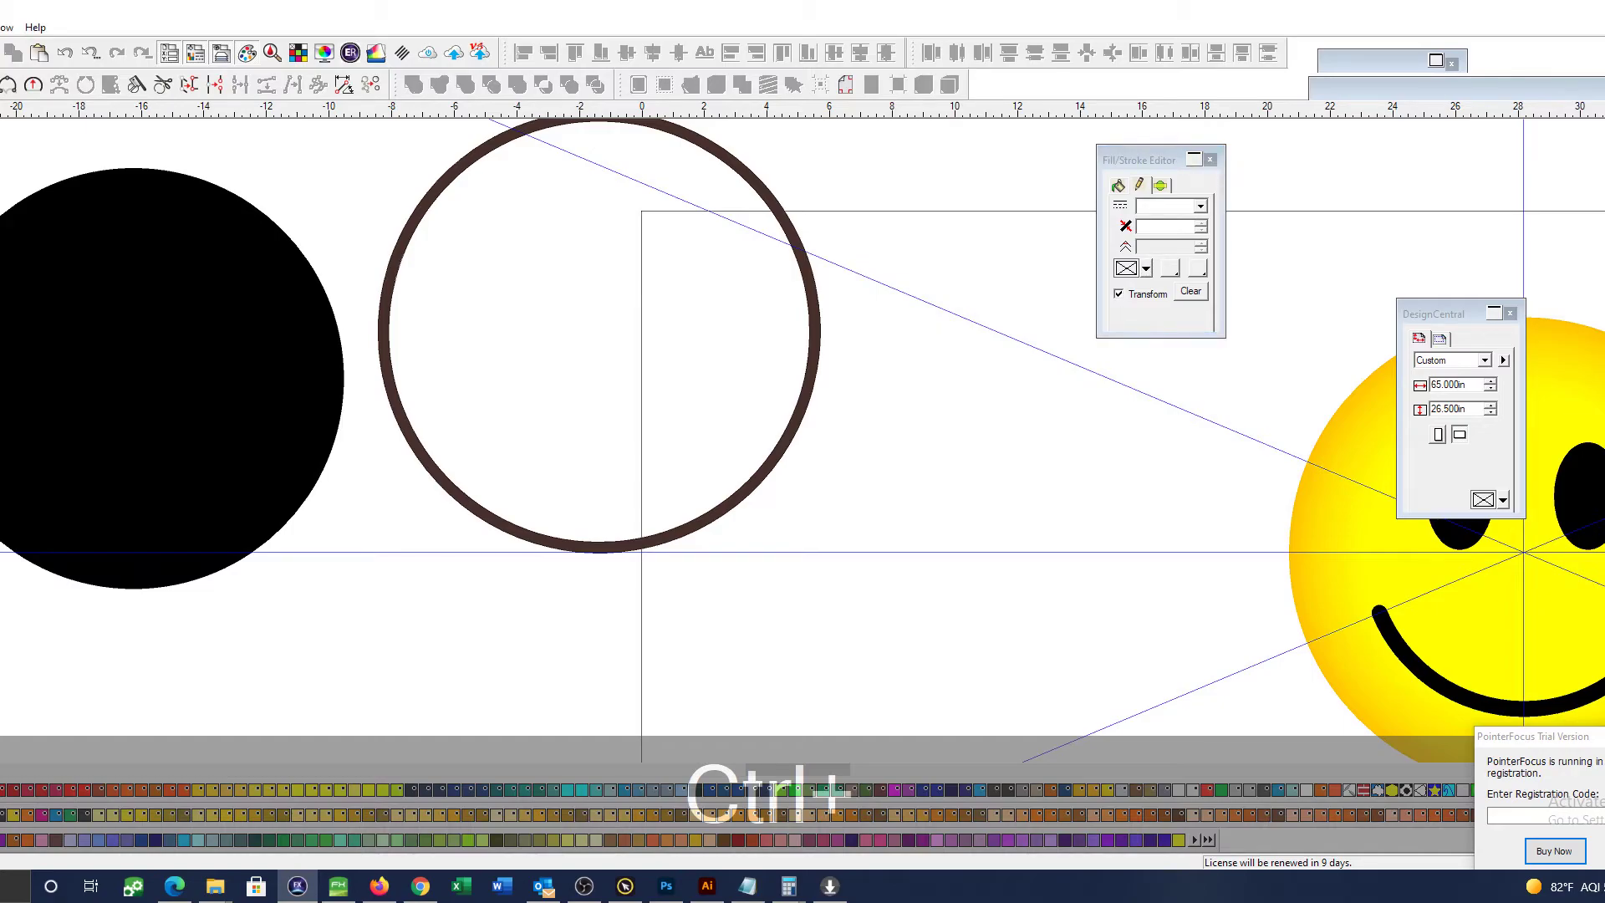
Step: Give the brown outline ring a solid Deep Spot Black fill and deselect it
left_click(1118, 185)
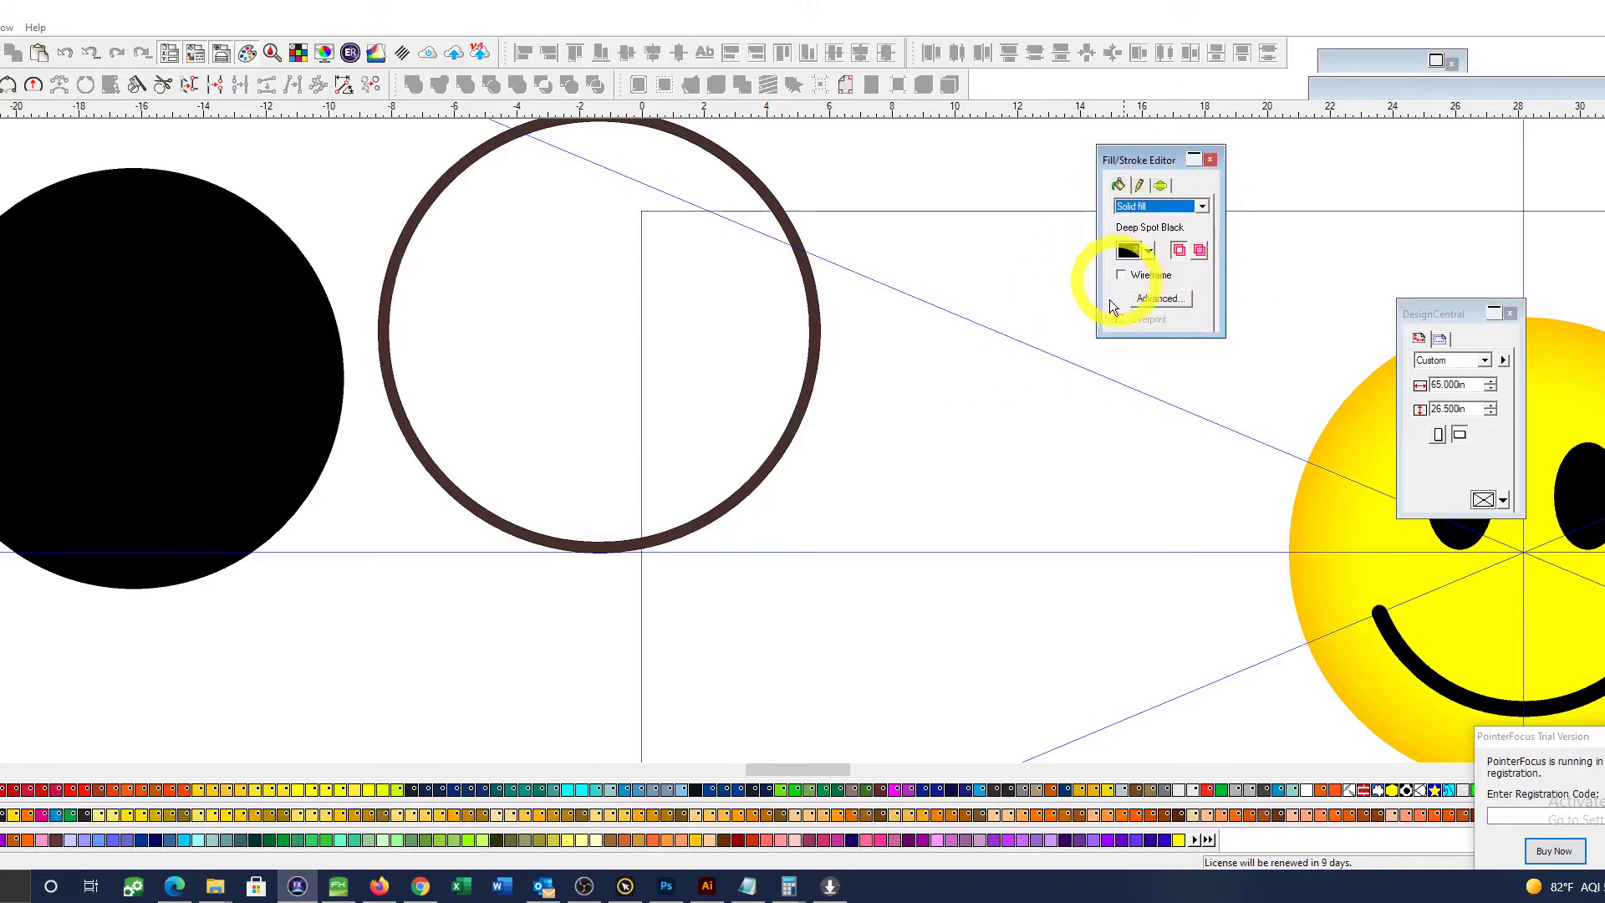
left_click(810, 376)
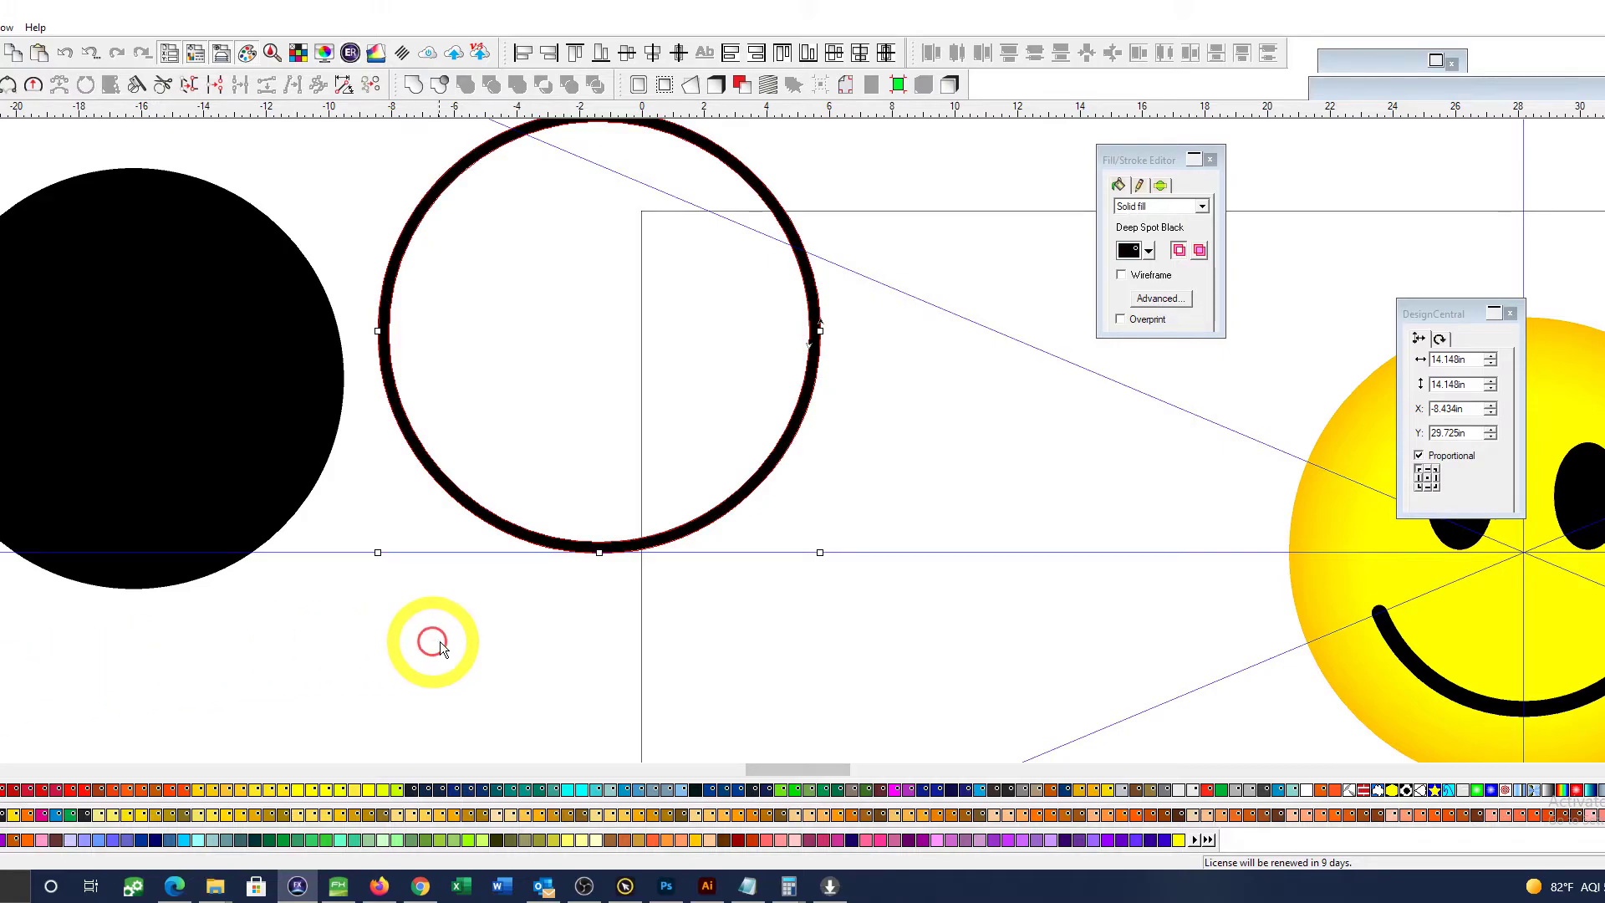
left_click(434, 644)
Step: Shift the black outline ring slightly up and to the right, away from the solid circle
scroll(487, 625, "down", 2)
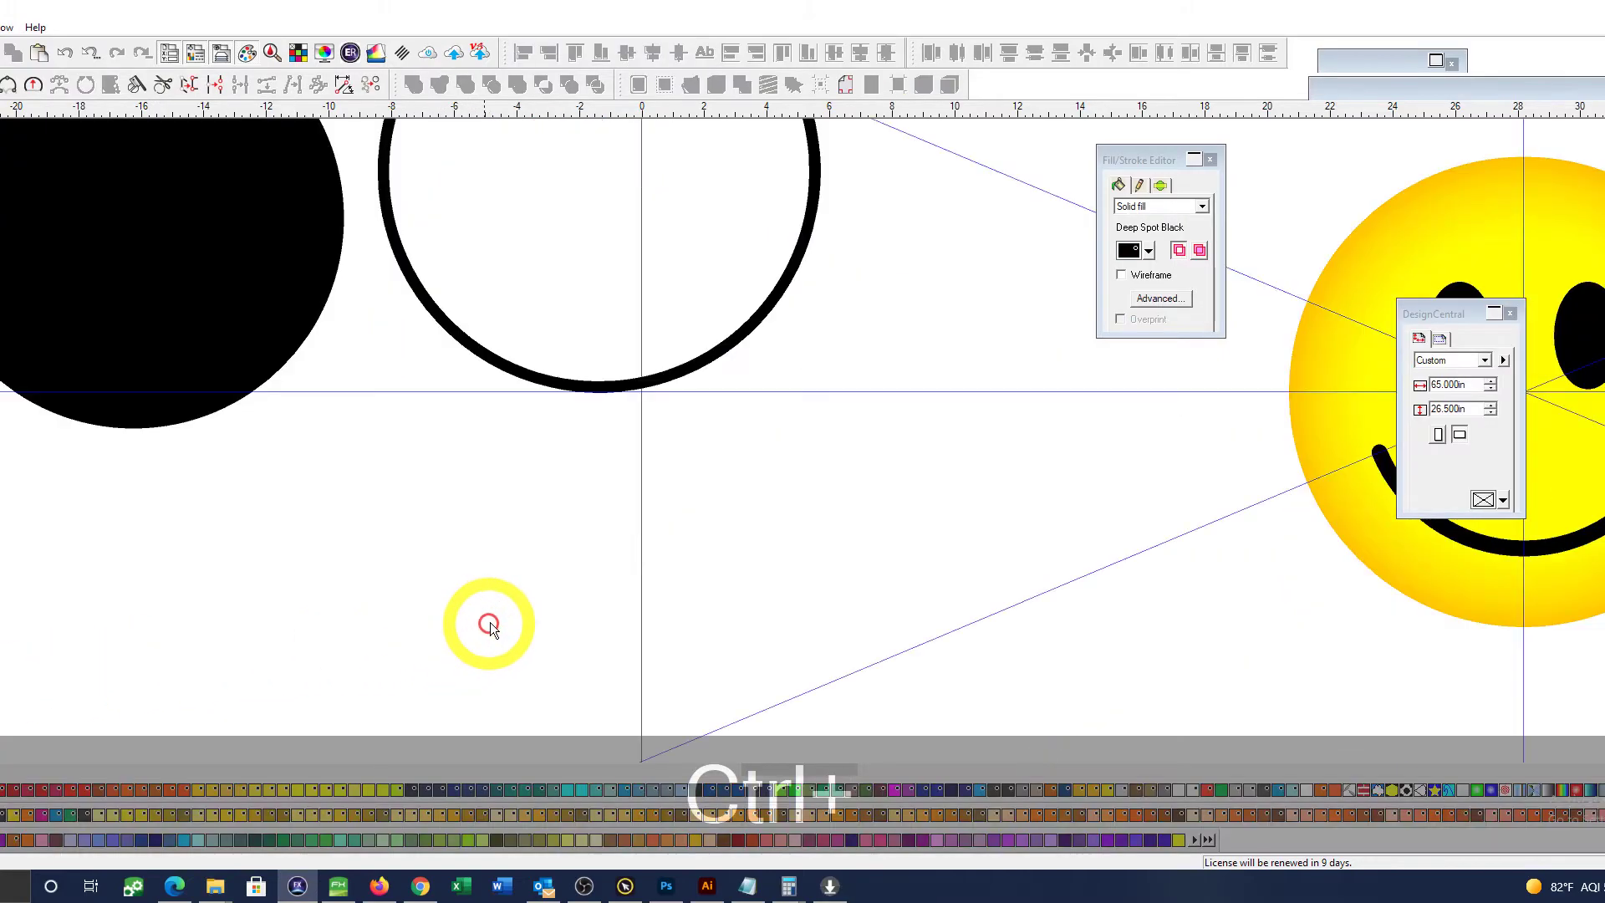
scroll(487, 625, "down", 2)
key("ctrl+space")
left_click_drag(773, 410, 821, 511)
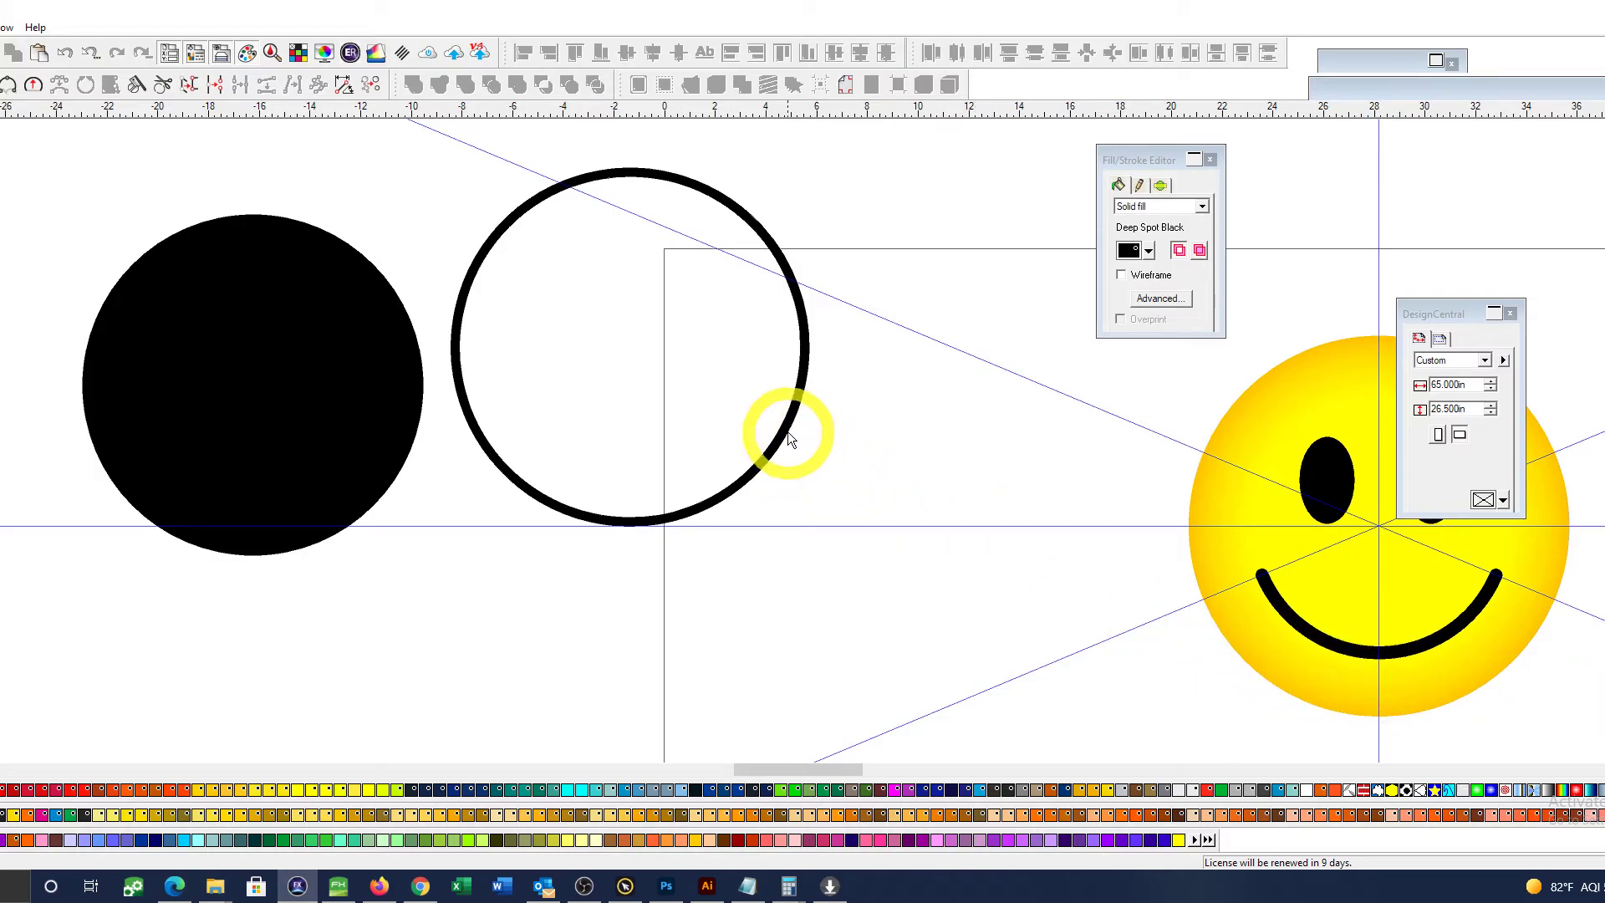
mouse_move(786, 429)
left_mouse_down()
mouse_move(1447, 512)
mouse_move(1515, 545)
mouse_move(959, 537)
mouse_move(862, 433)
mouse_move(790, 418)
left_mouse_up()
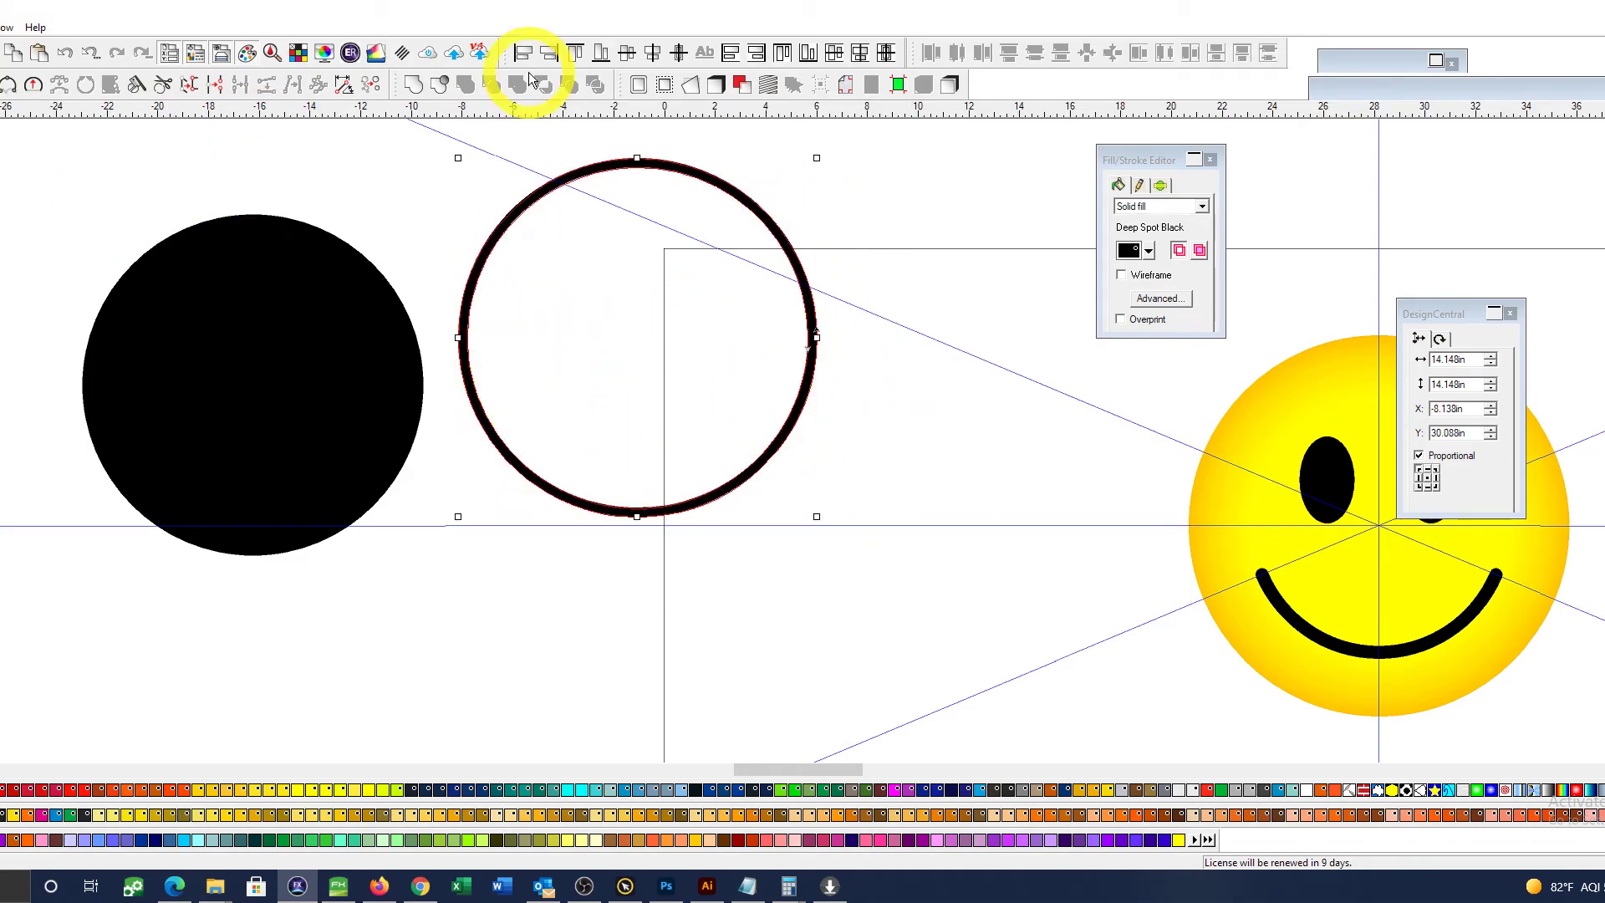
Step: Delete the solid black circle, keeping only the outline ring
left_click(243, 511)
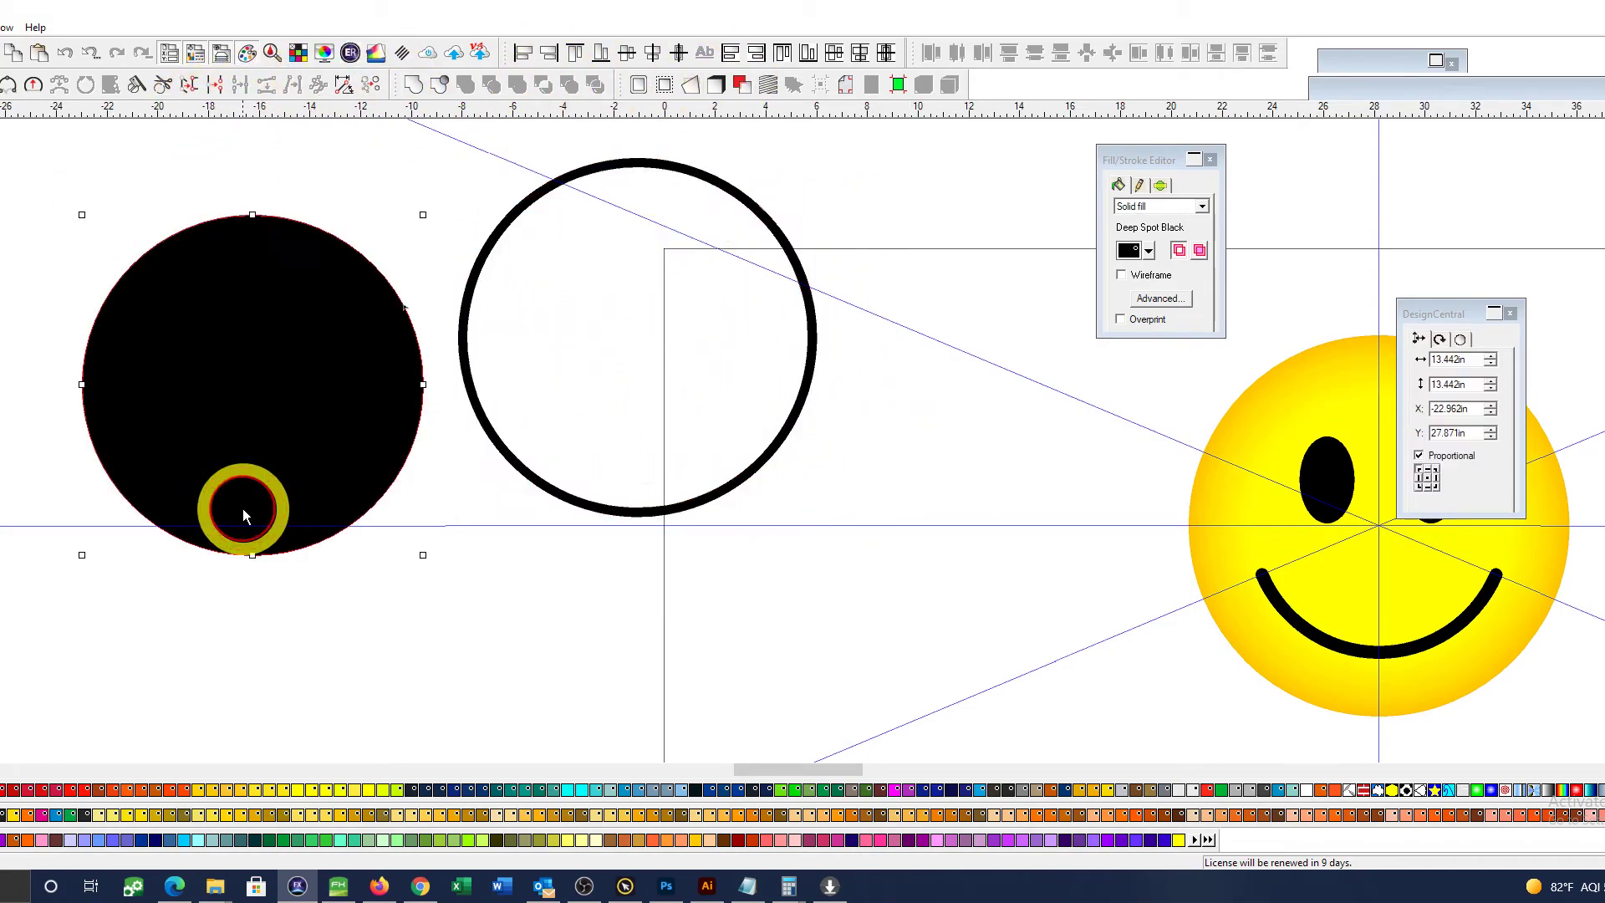
key("Delete")
left_click(841, 555)
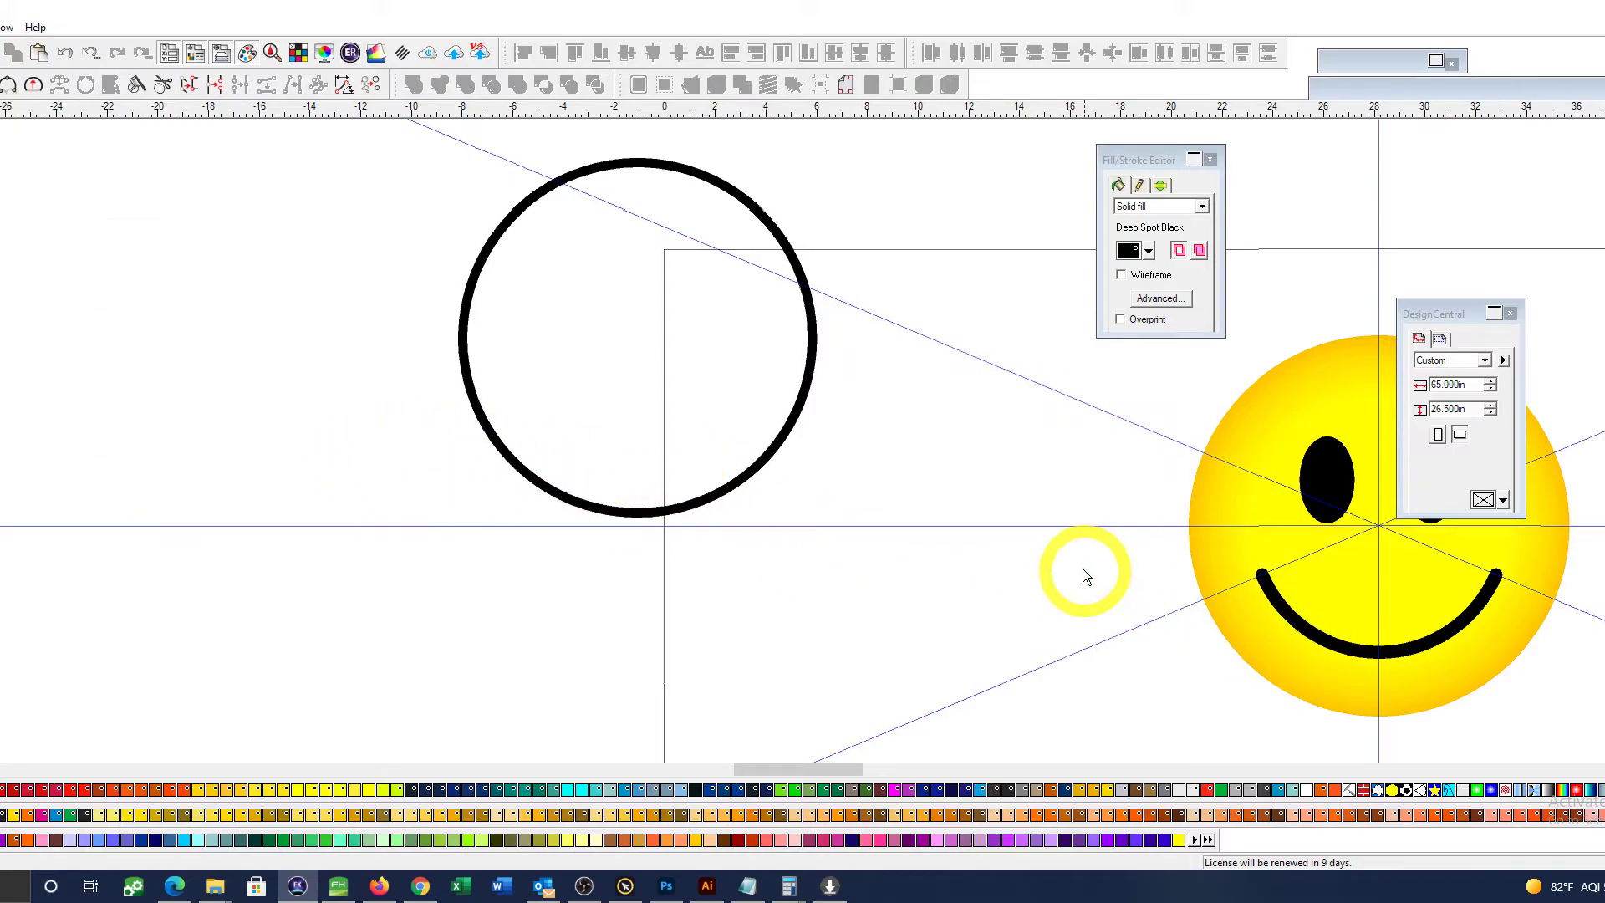
Step: Cut the ring horizontally a little below its centre with the knife and delete the upper piece
left_click(137, 85)
left_click(406, 328)
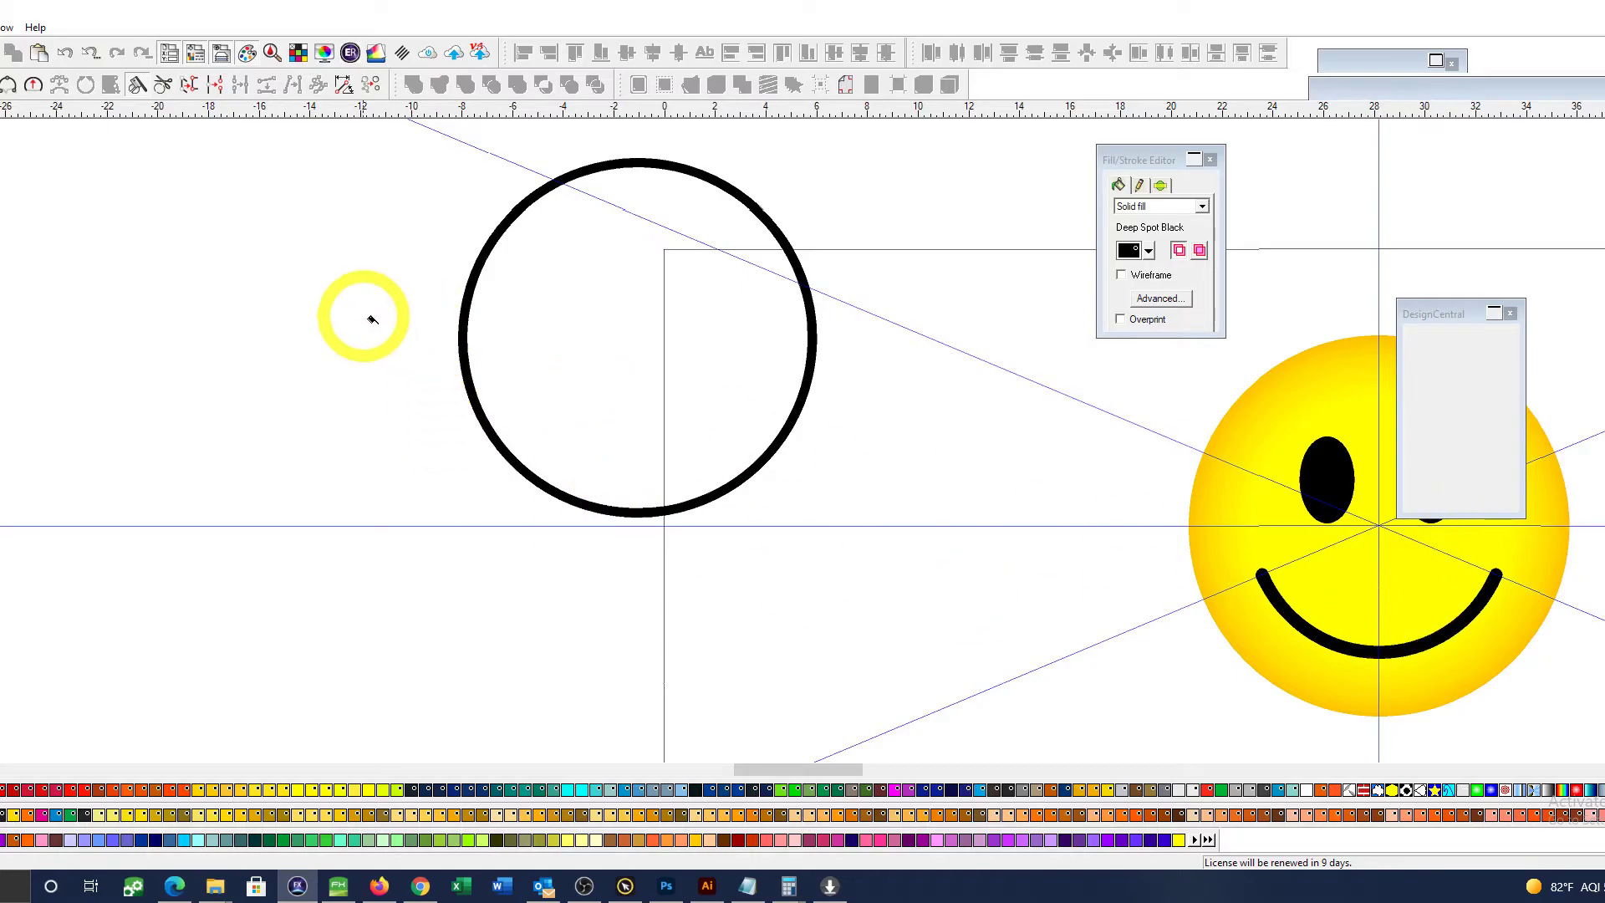
mouse_move(390, 414)
left_mouse_down()
mouse_move(749, 374)
mouse_move(852, 412)
left_mouse_up()
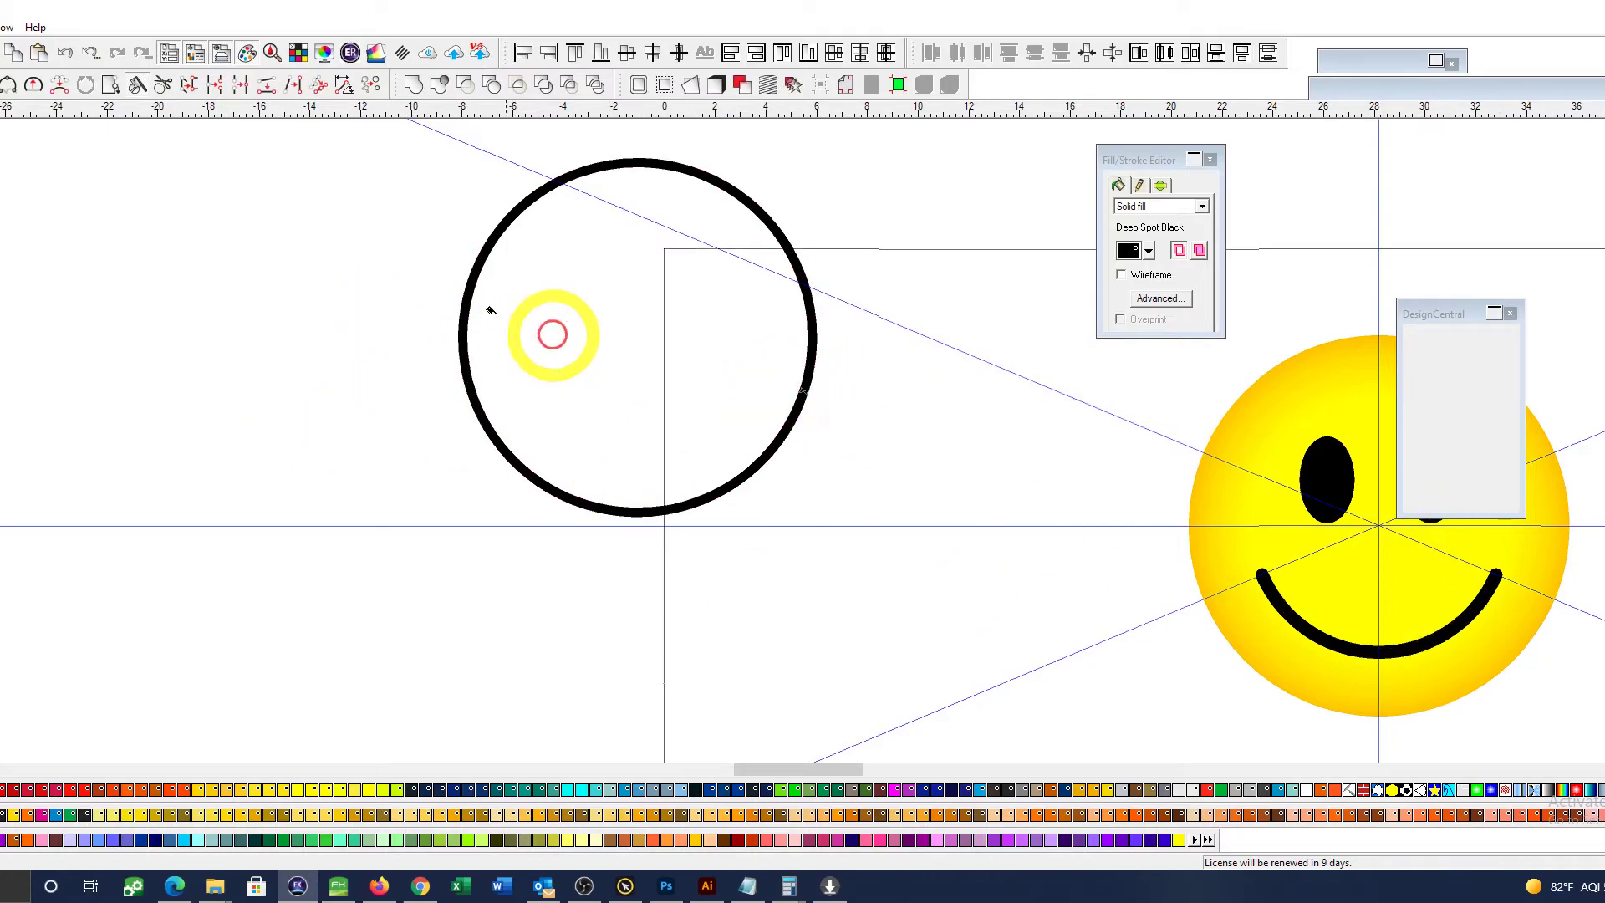
key("space")
left_click_drag(352, 218, 514, 268)
key("Delete")
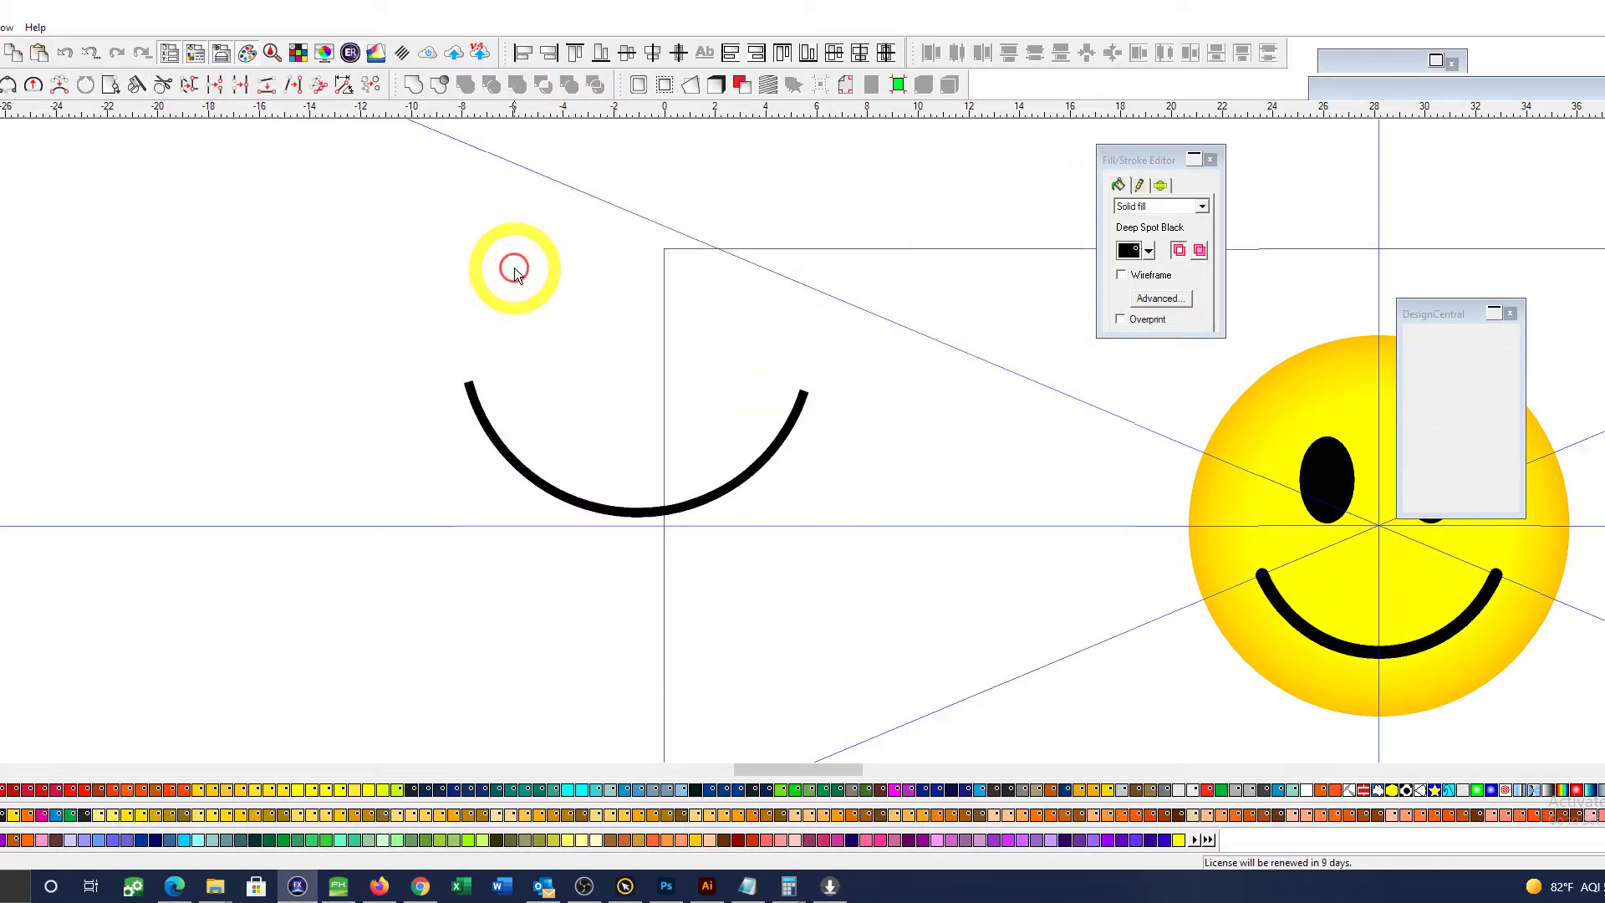
Step: Round both square ends of the black arc with Terminate by Smooth Arc, using a 0.354 in diameter
key("F5")
left_click_drag(406, 306, 794, 552)
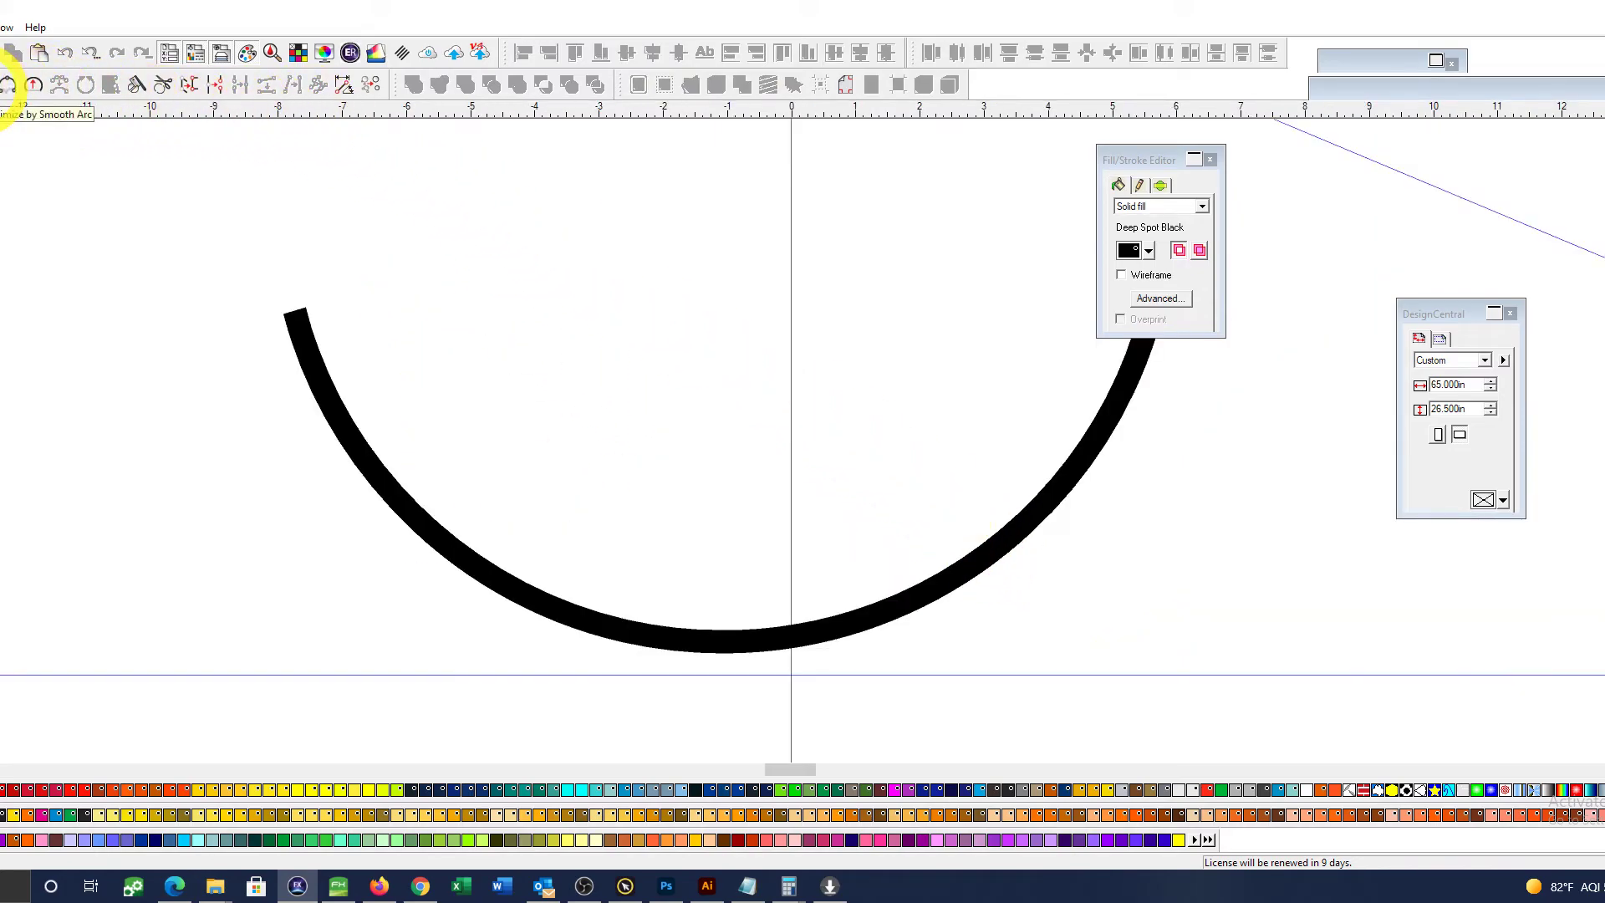
left_click(6, 83)
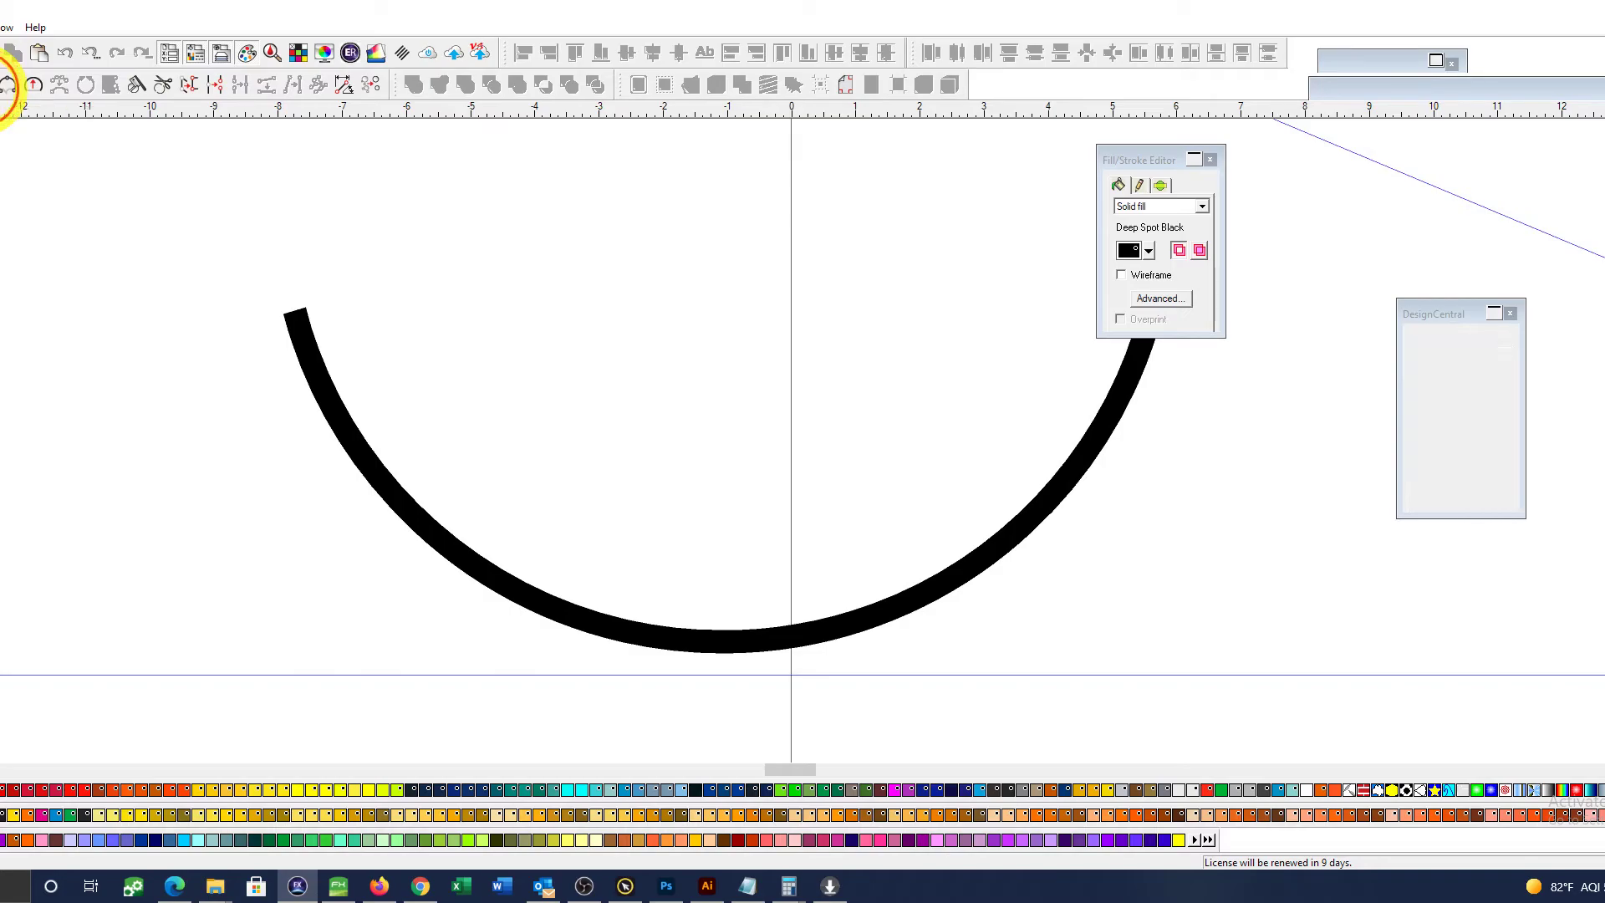
left_click(287, 322)
left_click_drag(286, 322, 284, 316)
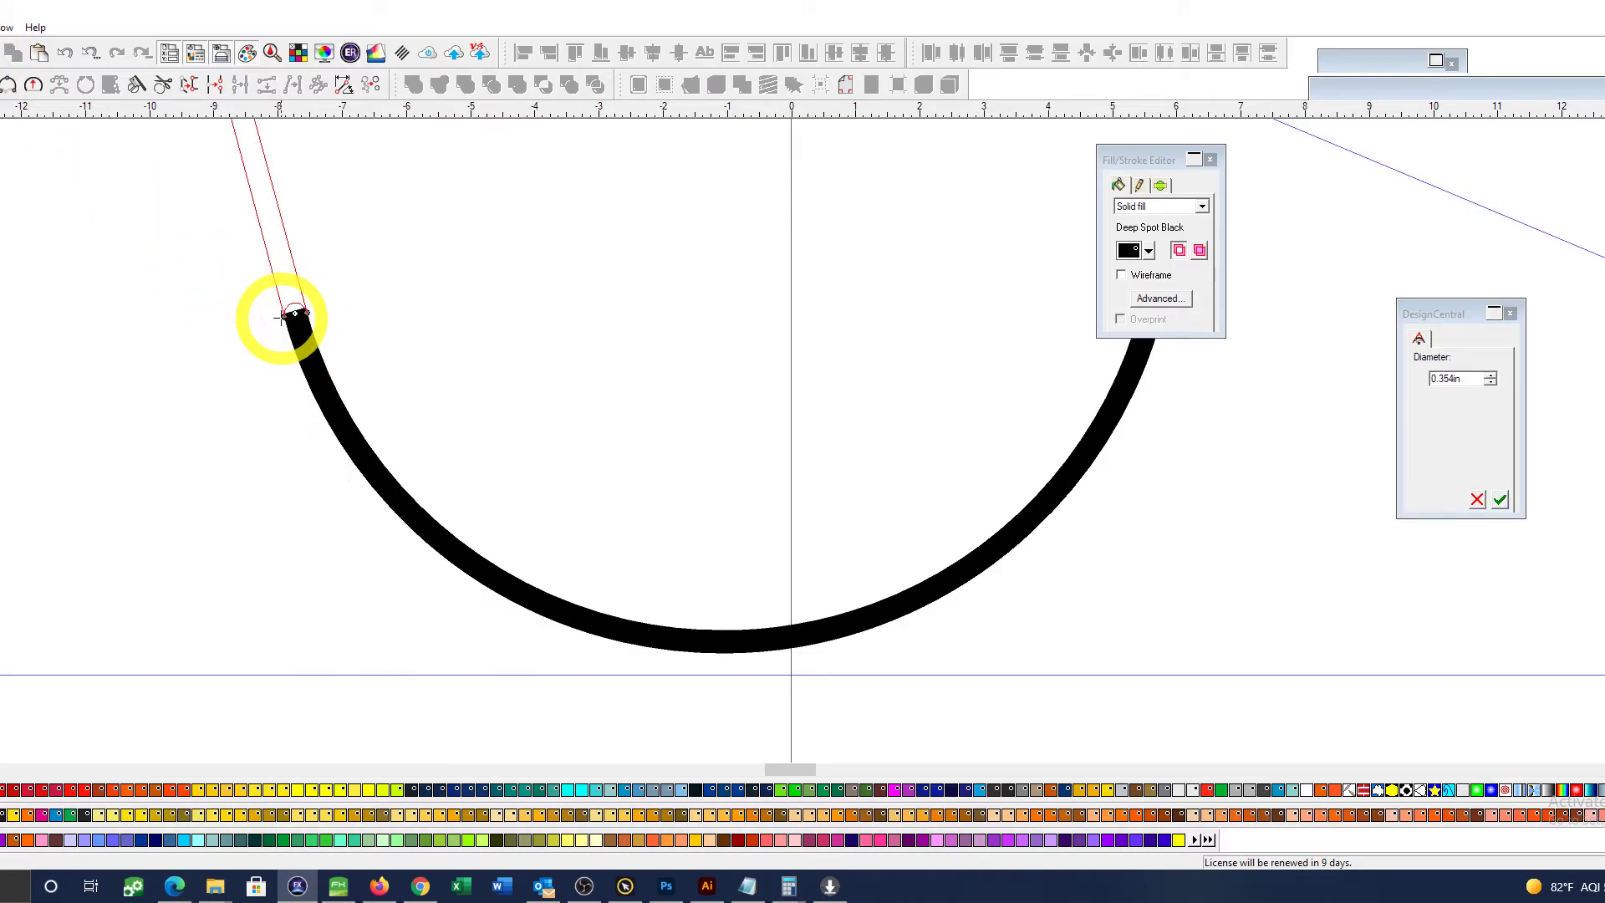
scroll(1192, 403, "right", 4)
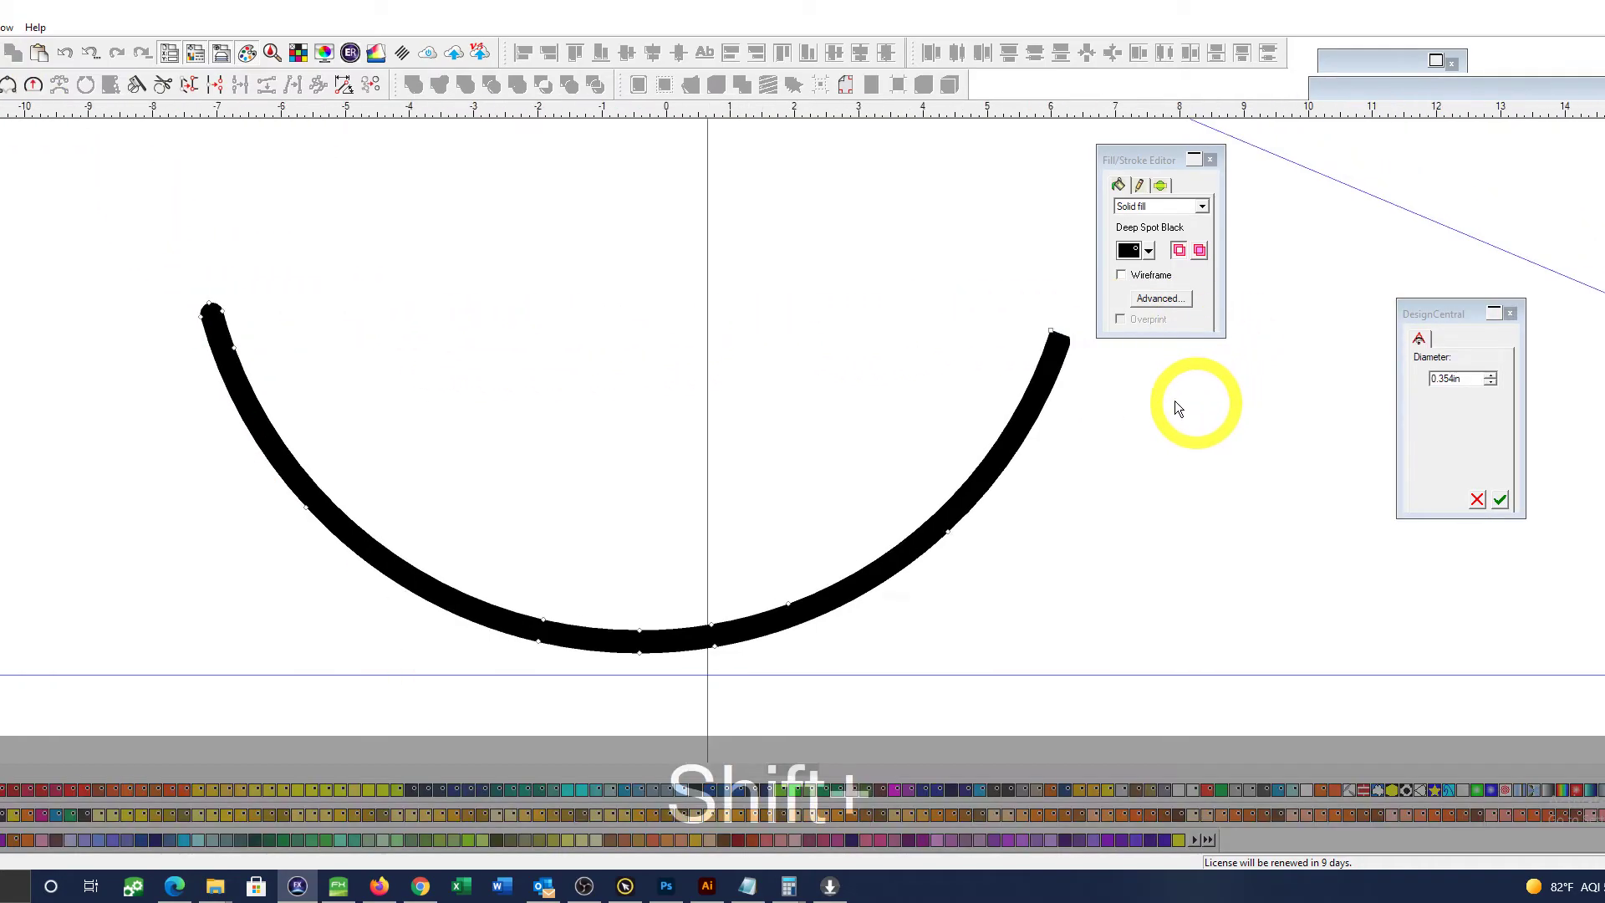
left_click_drag(965, 337, 991, 344)
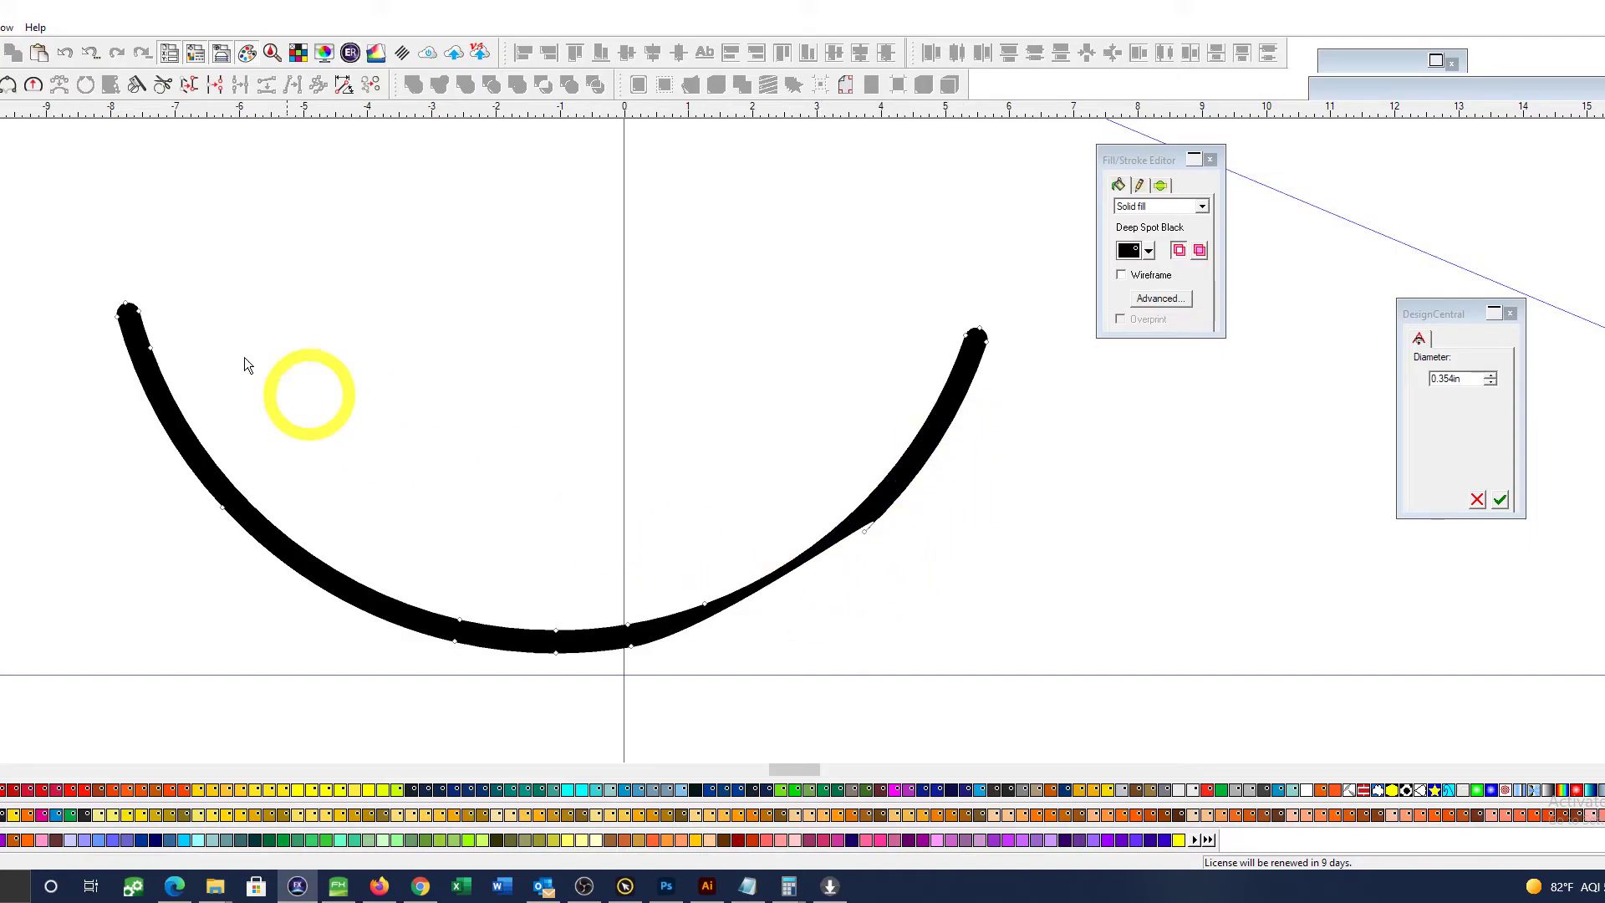
left_click(240, 224)
Step: Place a vertical guide line near the middle of the black arc
scroll(129, 293, "down", 1)
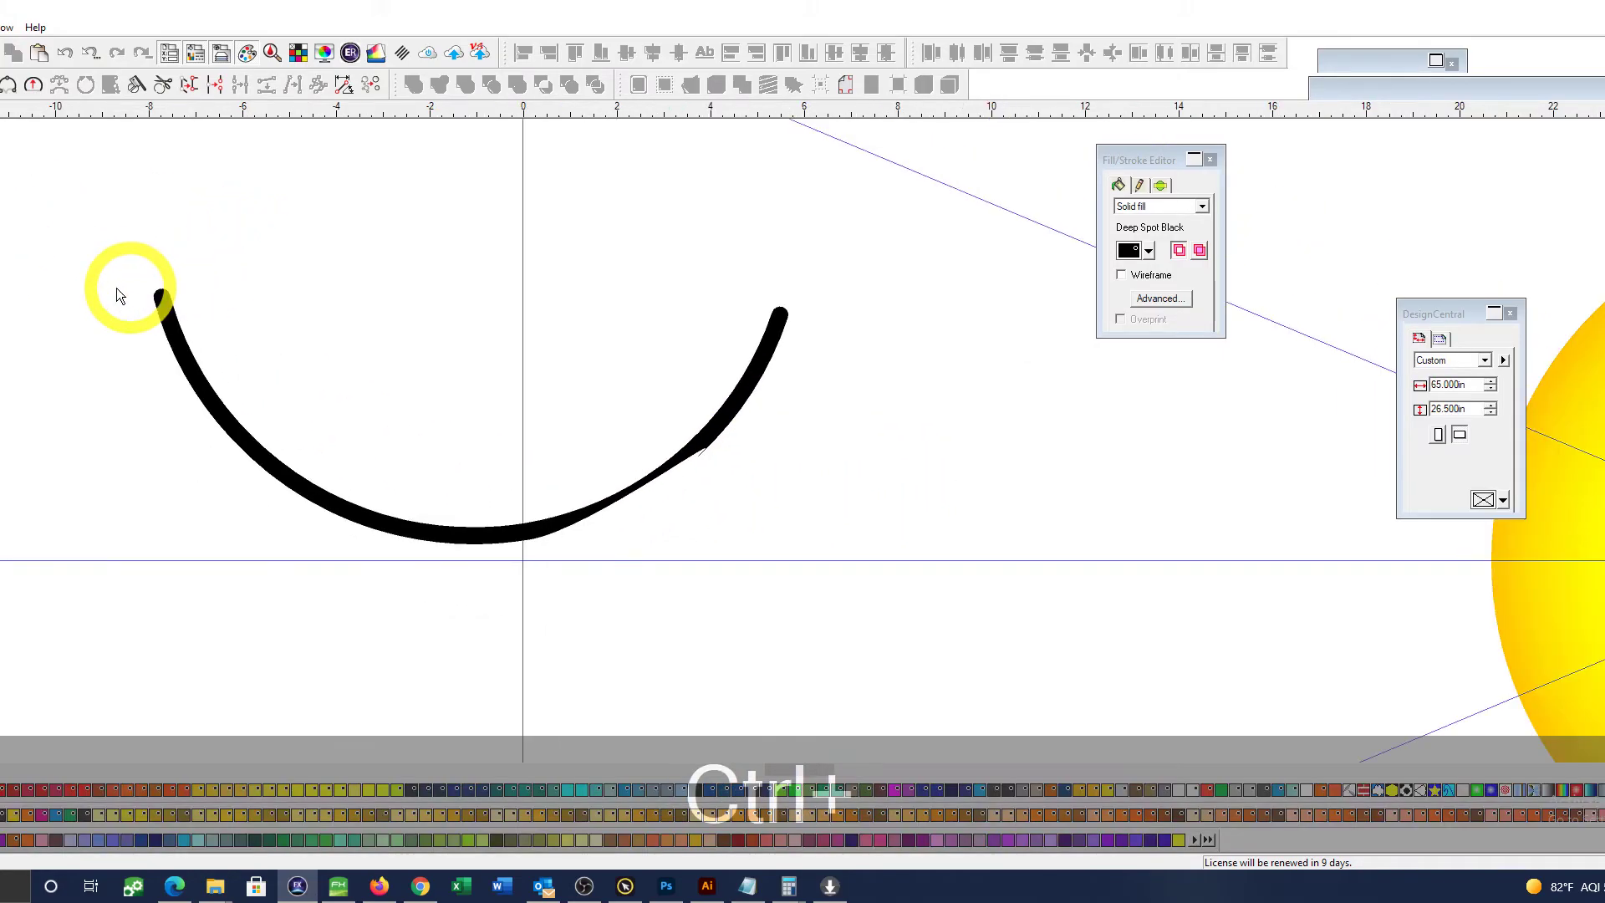
left_click_drag(2, 303, 459, 310)
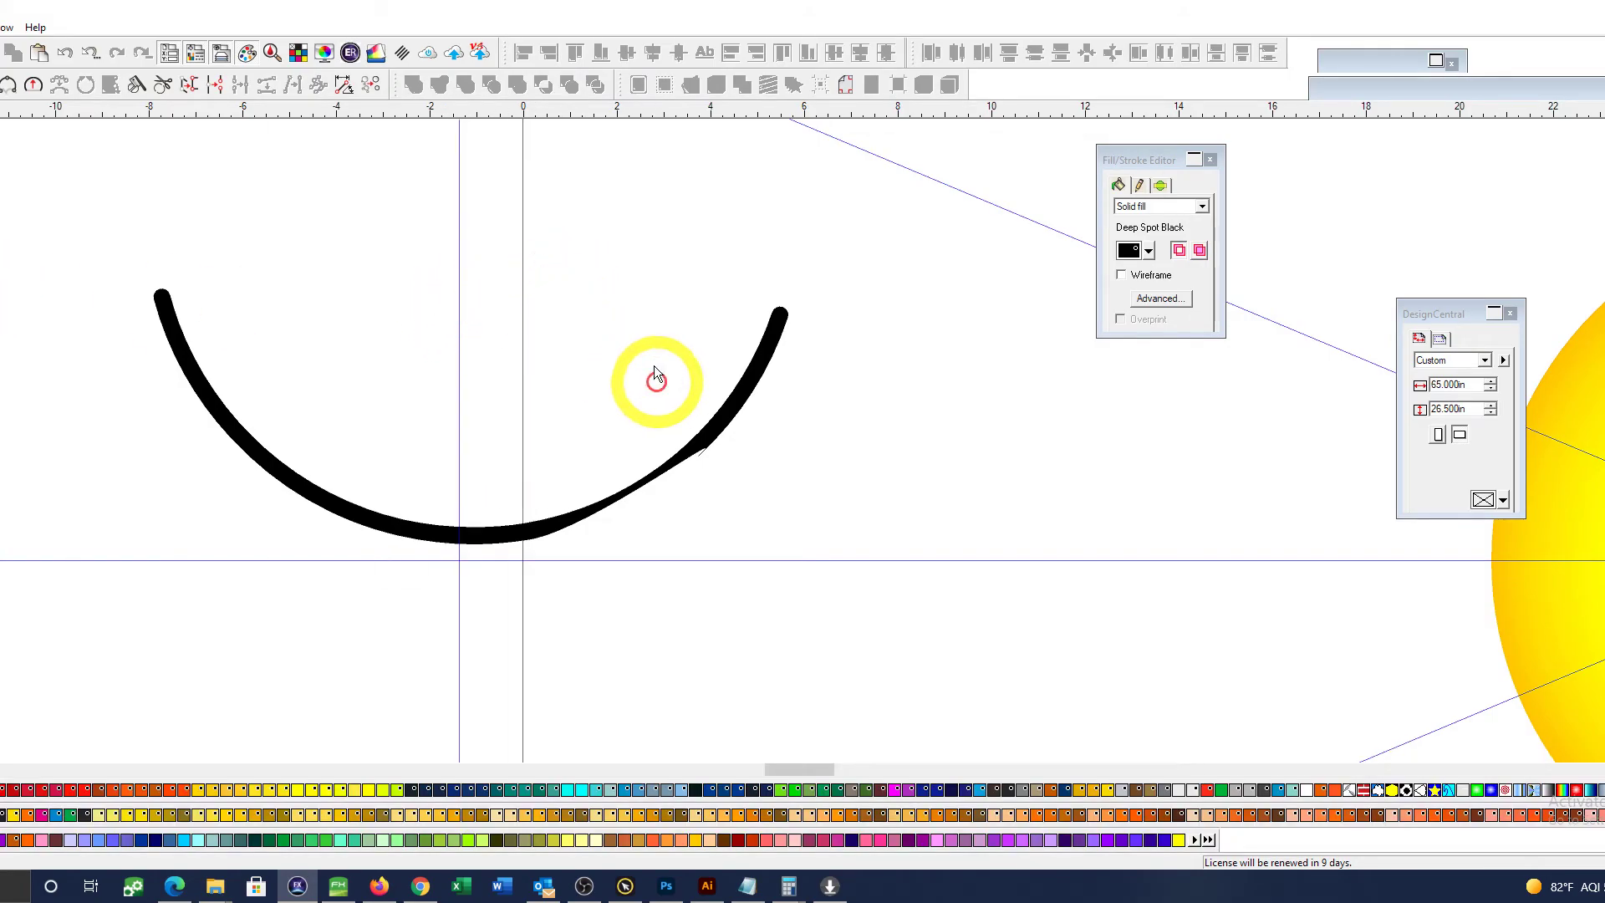
Step: Try to centre the arc and the vertical guide together with an alignment command, and undo the alignment
left_click(752, 371)
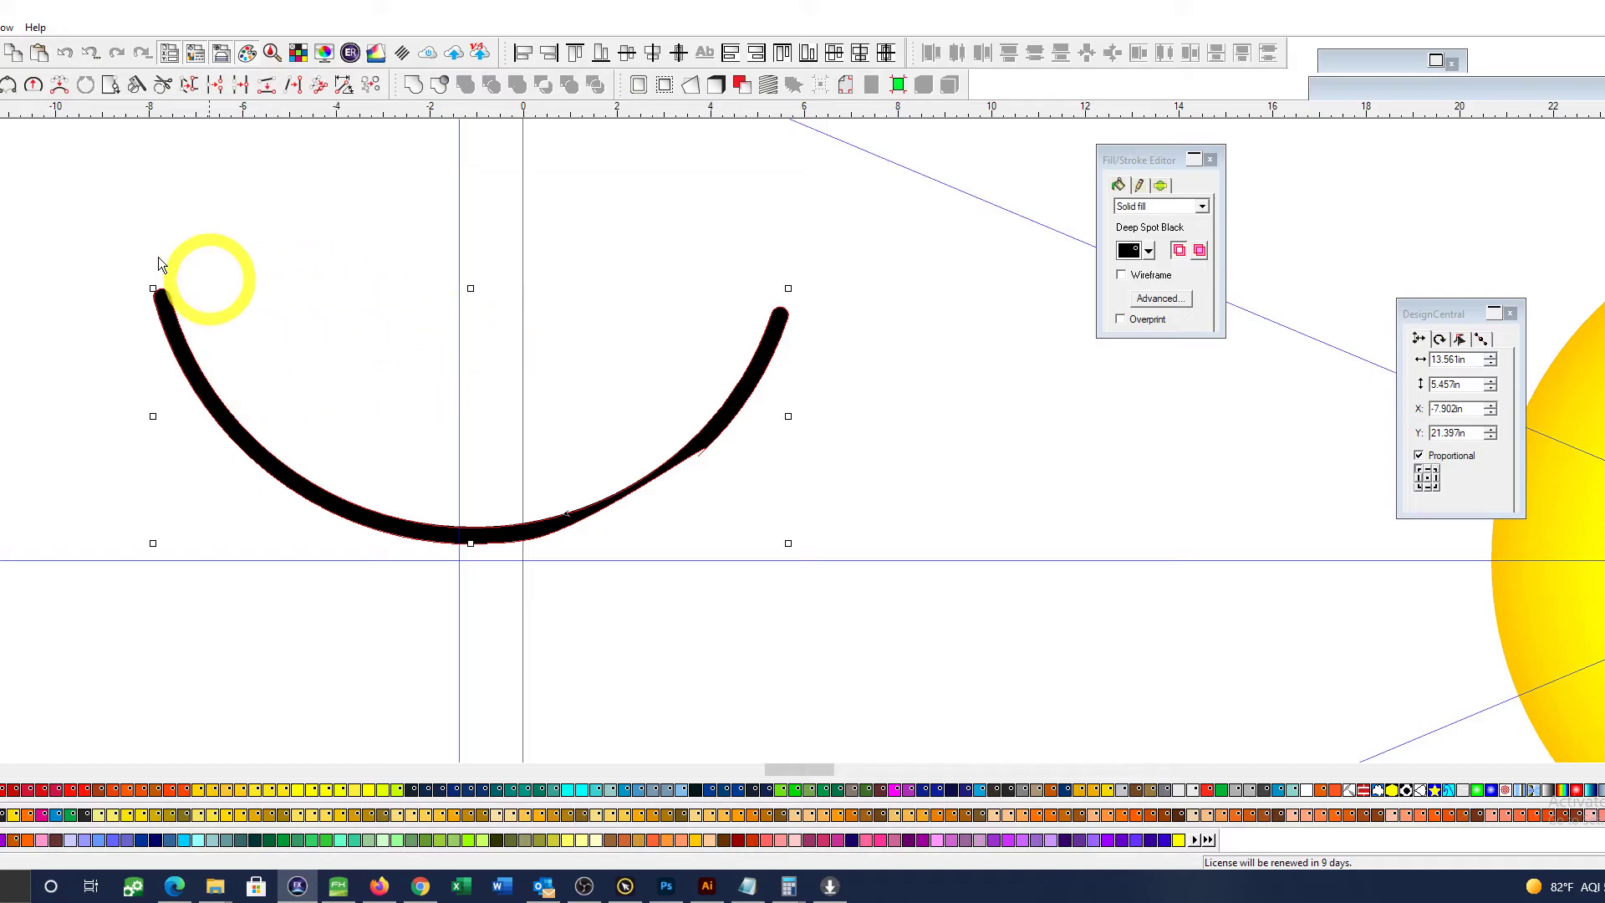
key("shift")
left_click(459, 271, "shift")
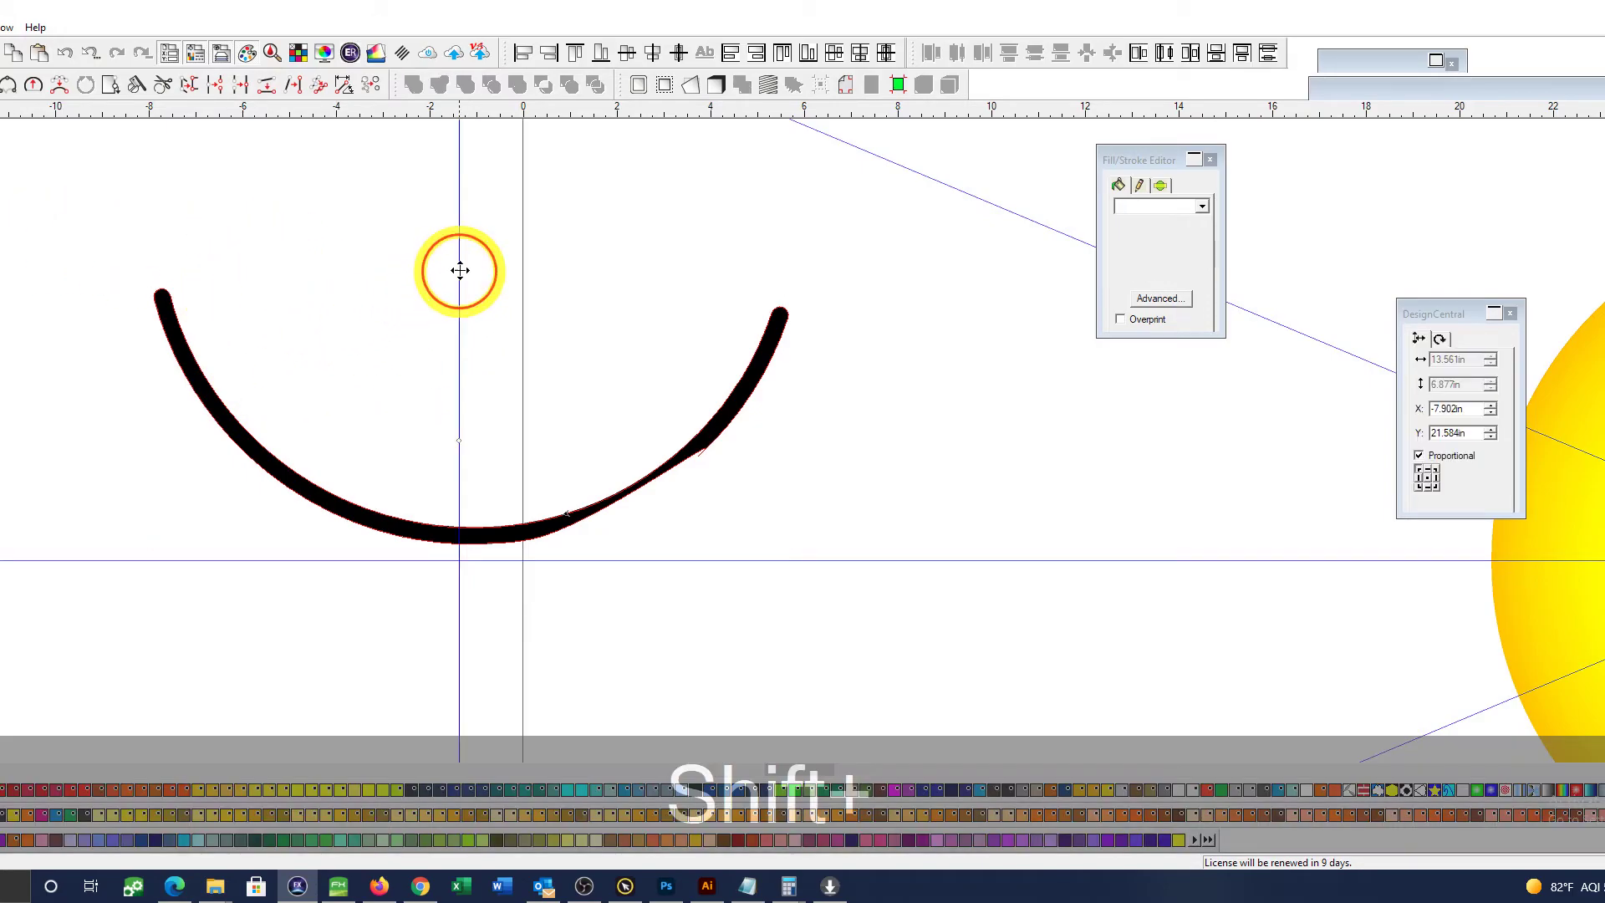
left_click(866, 55)
left_click(634, 224)
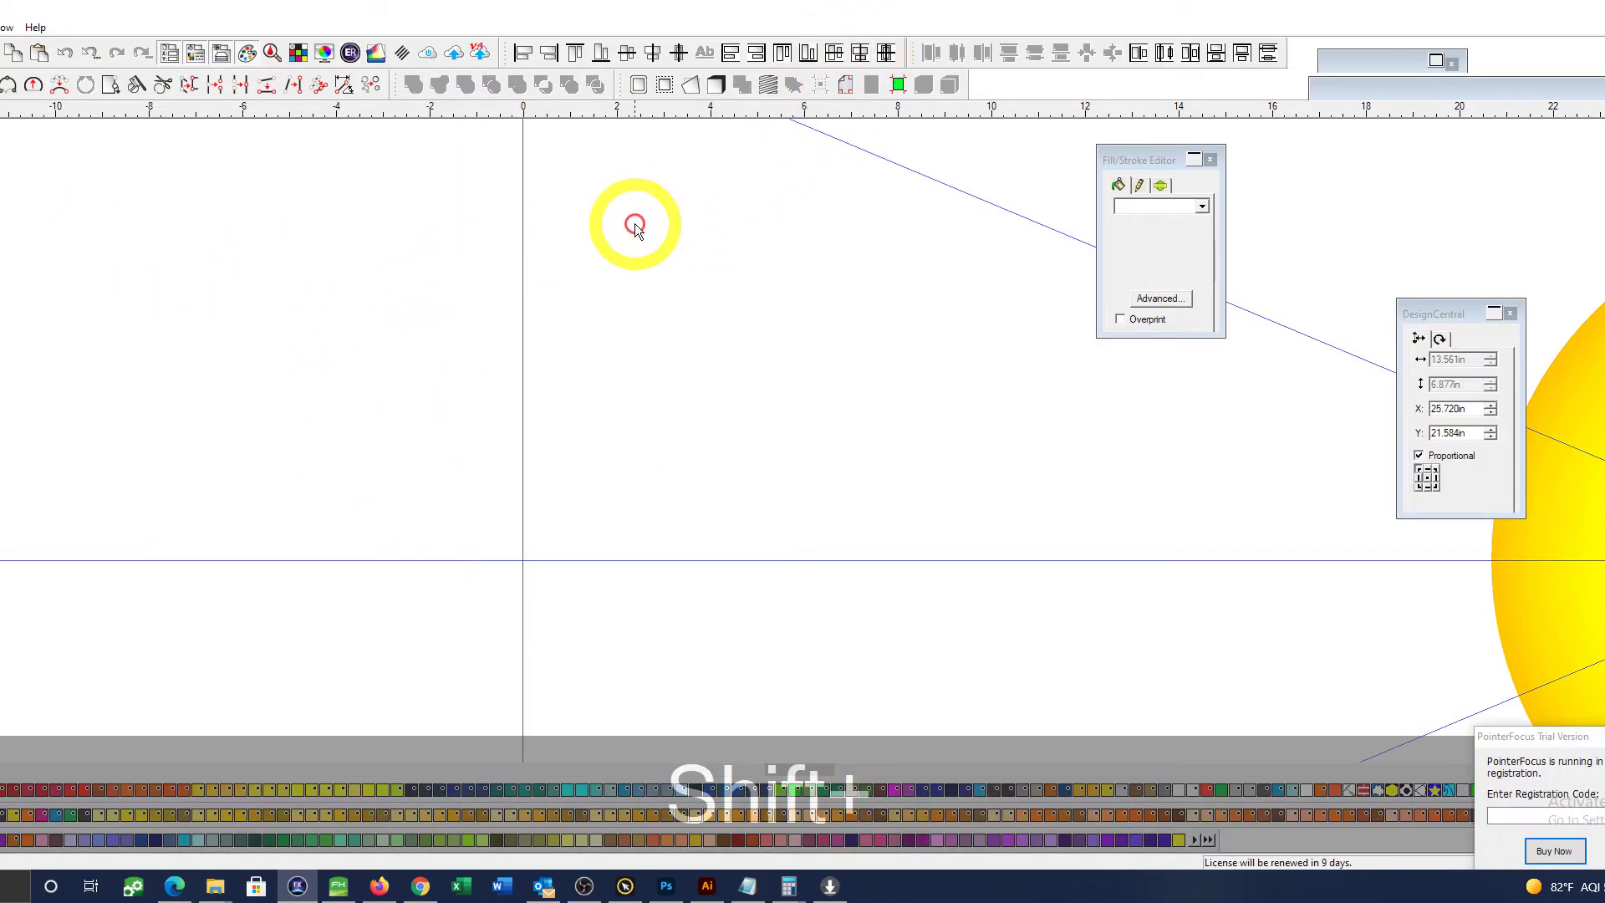
key("ctrl+z")
Step: Align the black arc horizontally so that it is centred on the vertical guide
scroll(632, 284, "down", 2)
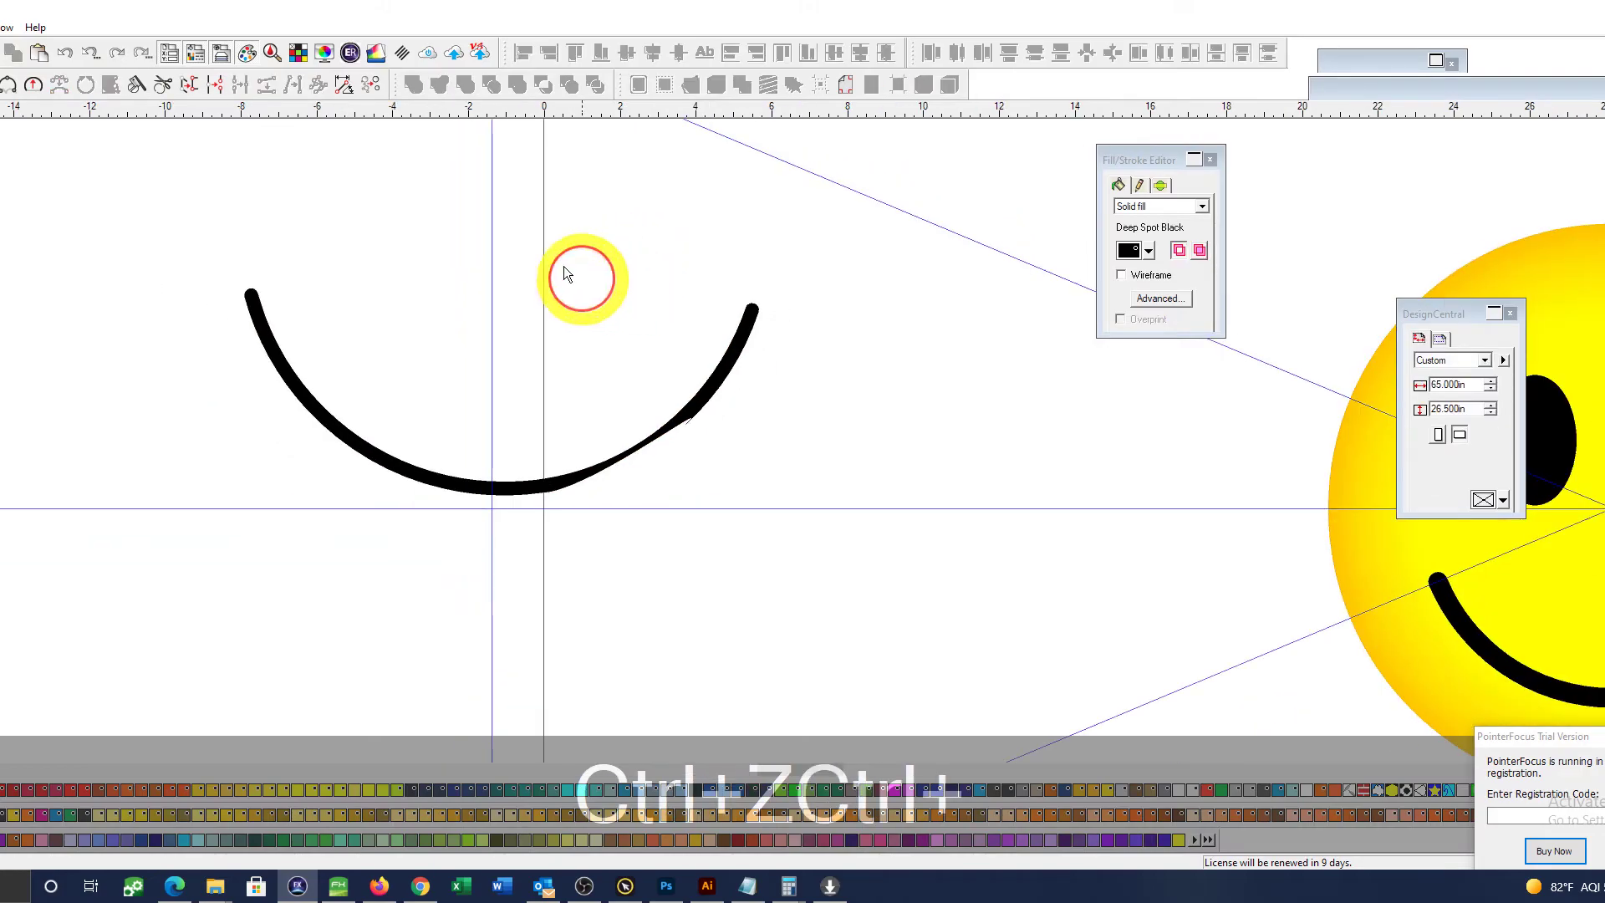
left_click(491, 243)
left_click(376, 455, "shift")
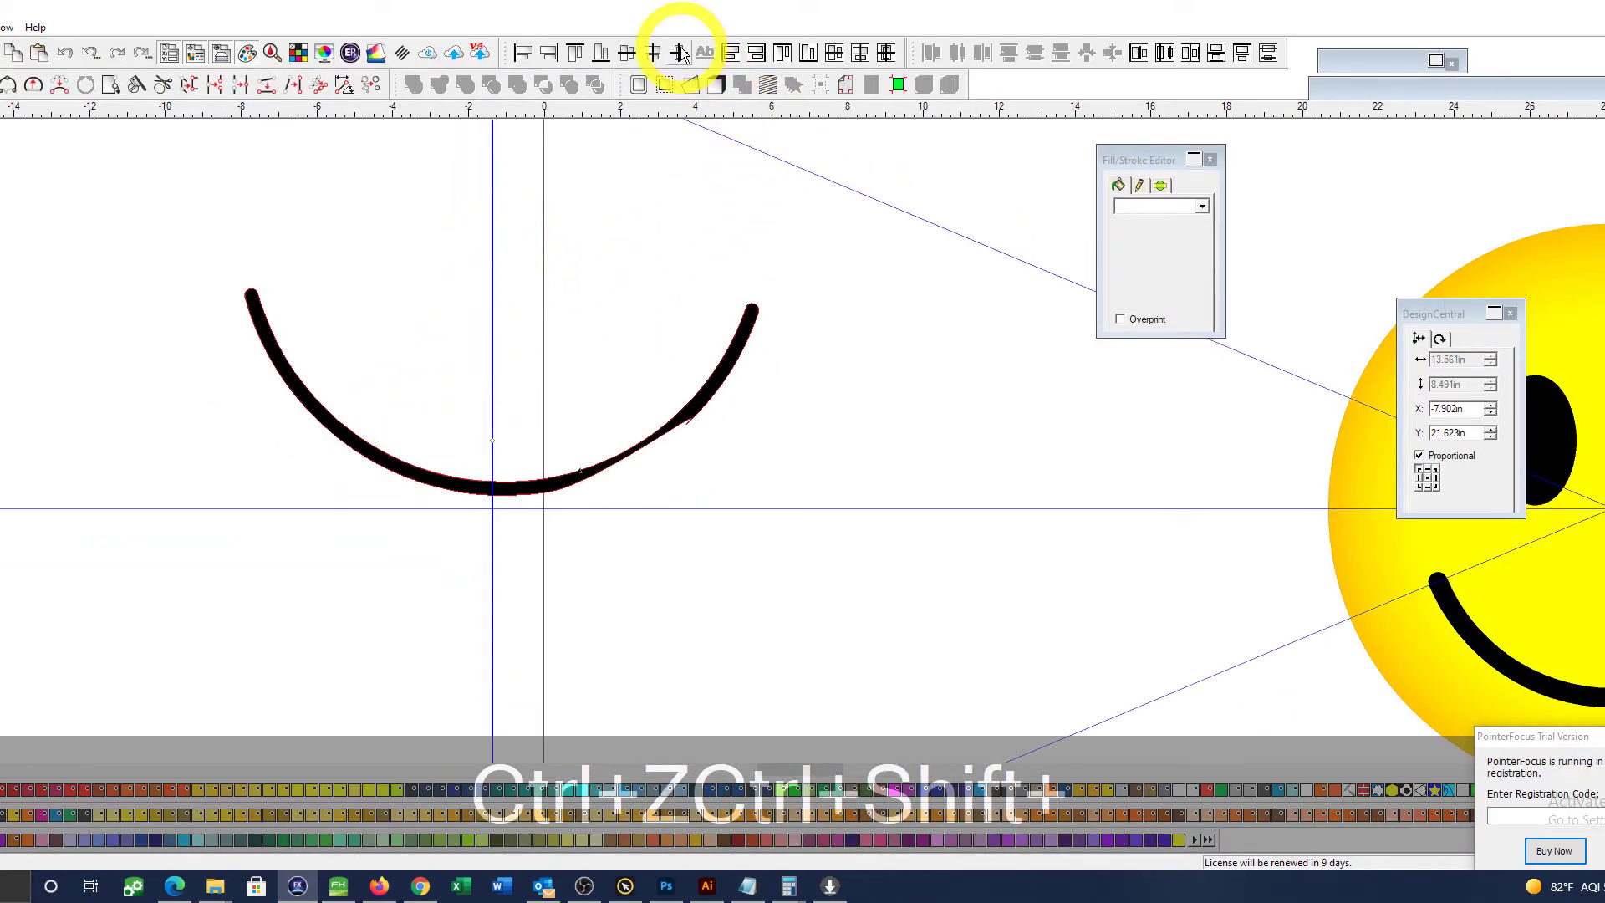
left_click(650, 52)
Step: Cut the arc vertically along the guide with the knife and delete its distorted right half
left_click(139, 85)
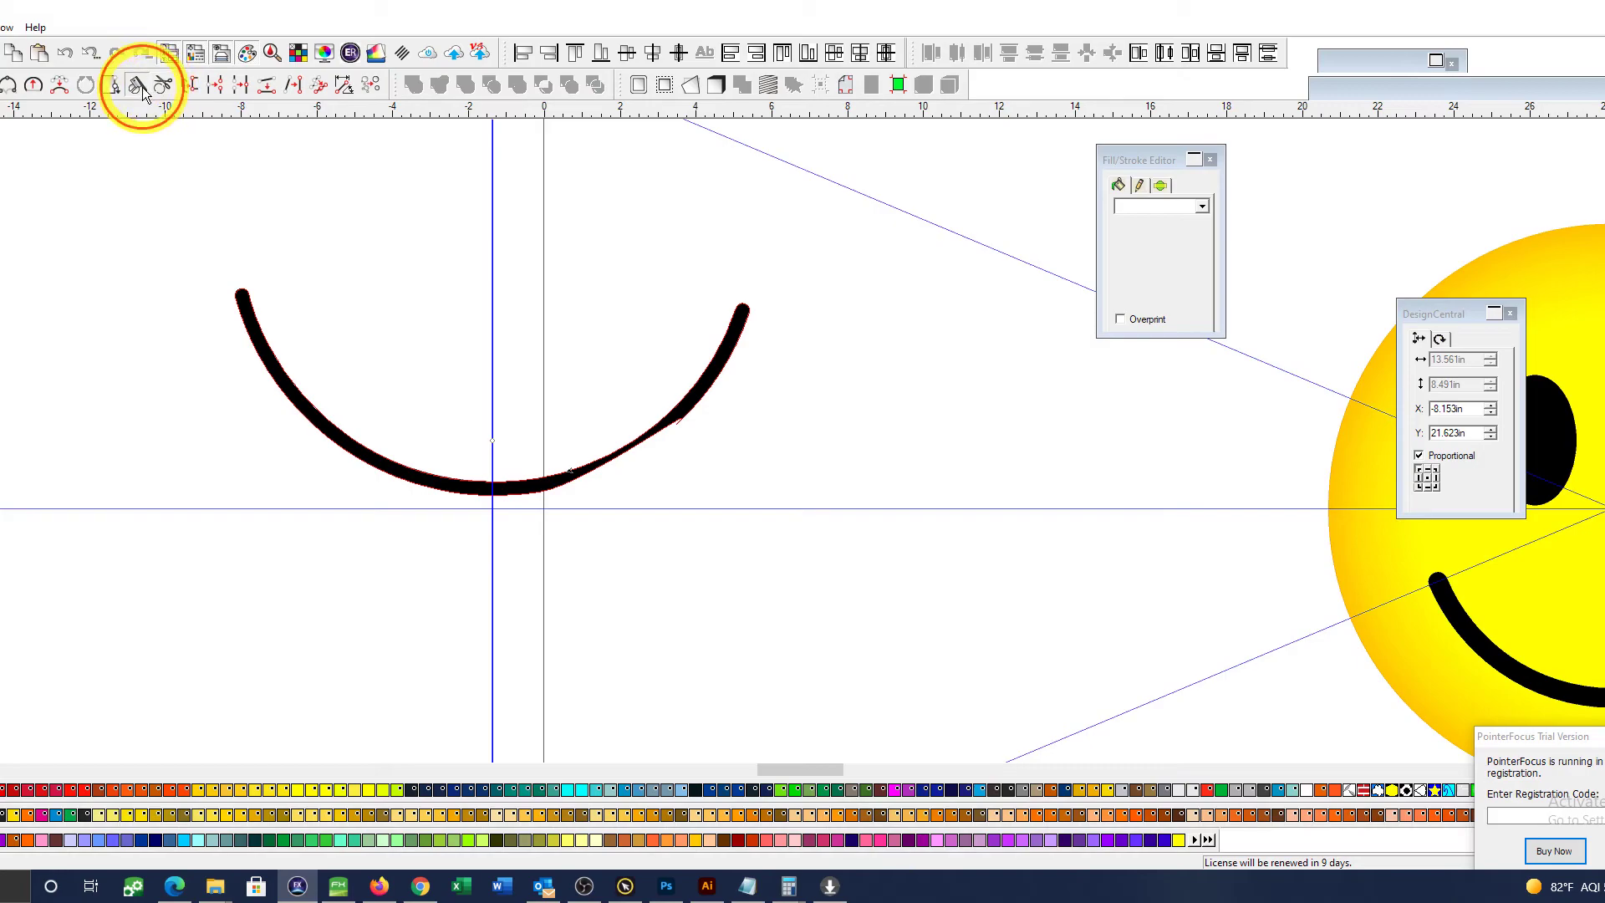
left_click_drag(490, 389, 496, 571)
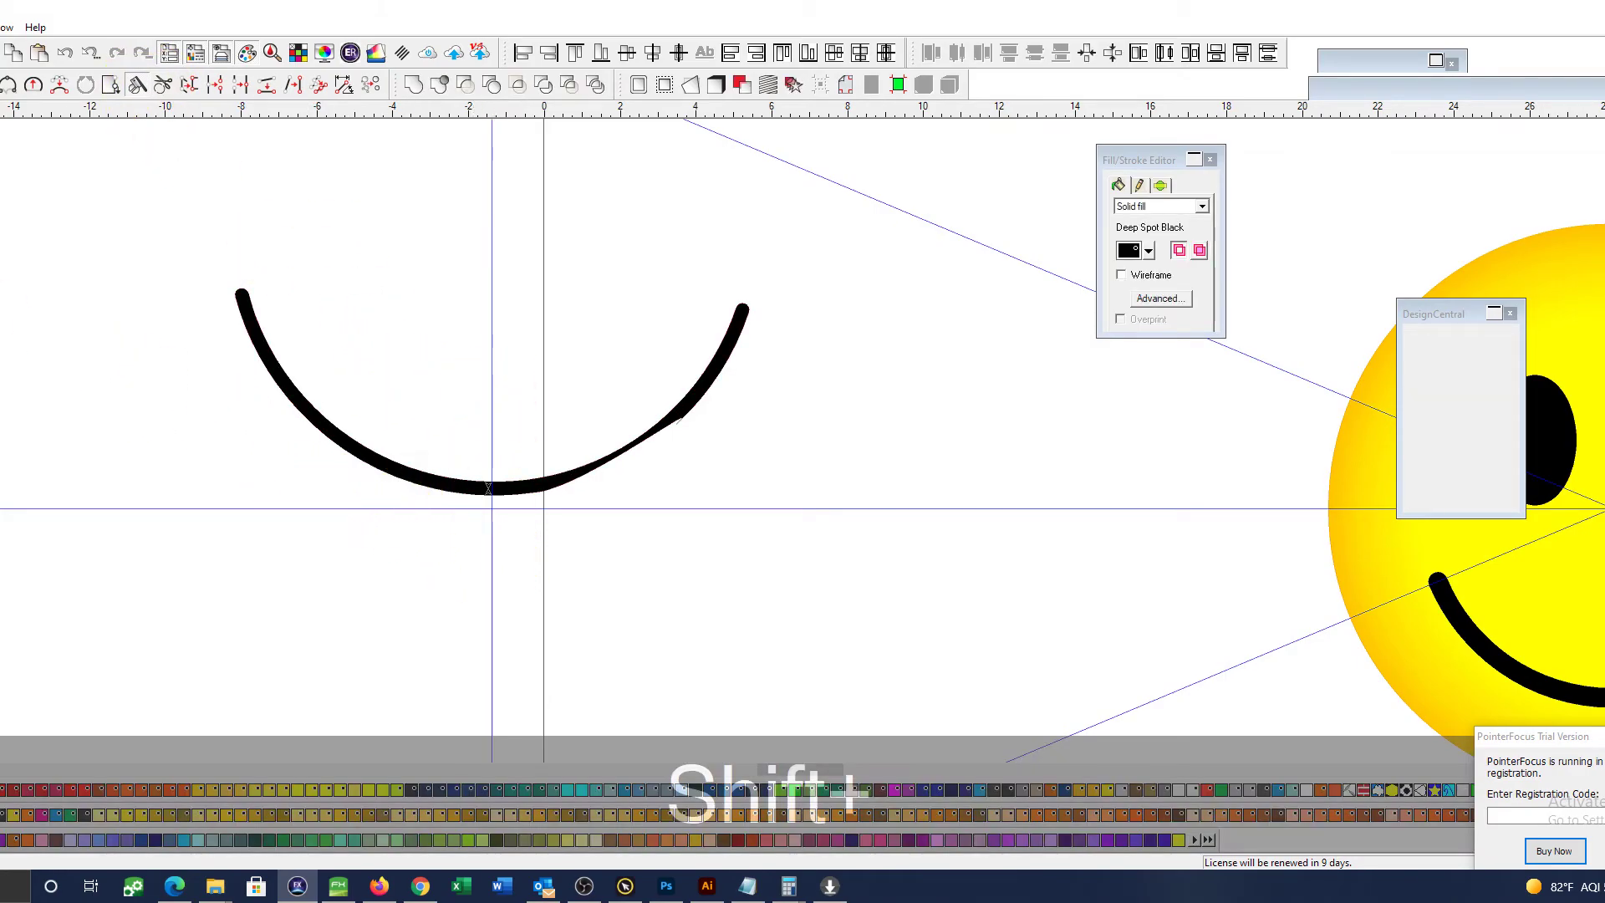
left_click(727, 321)
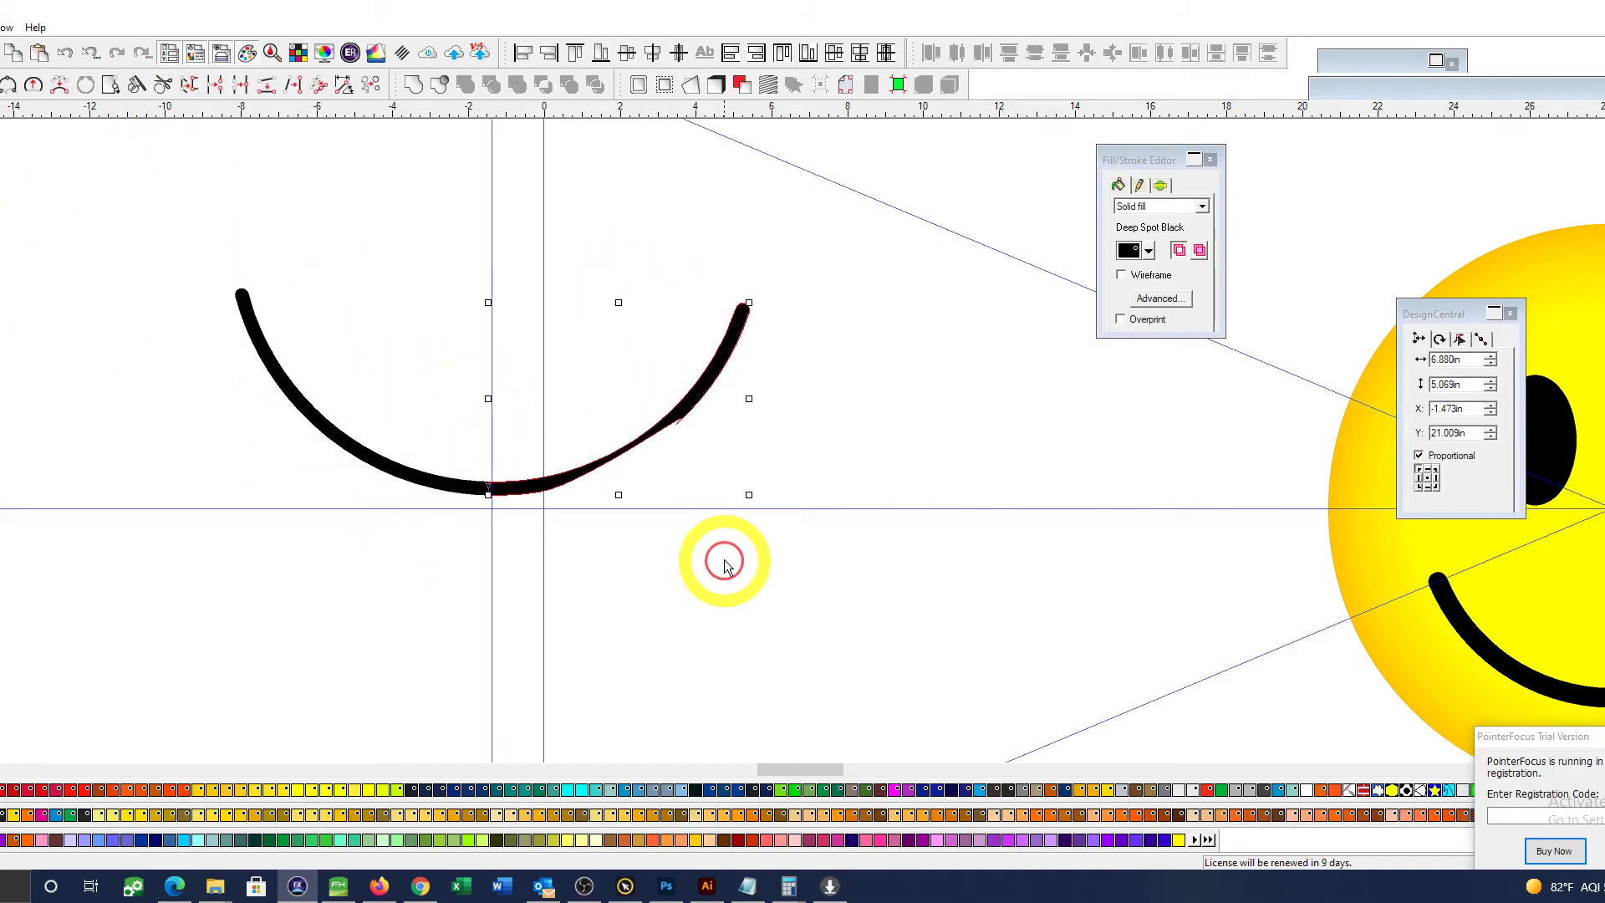
key("Delete")
Step: Mirror the remaining left half of the arc to the right with Keep original on and 0.000 in distance, completing the smile
left_click(372, 404)
key("alt+w")
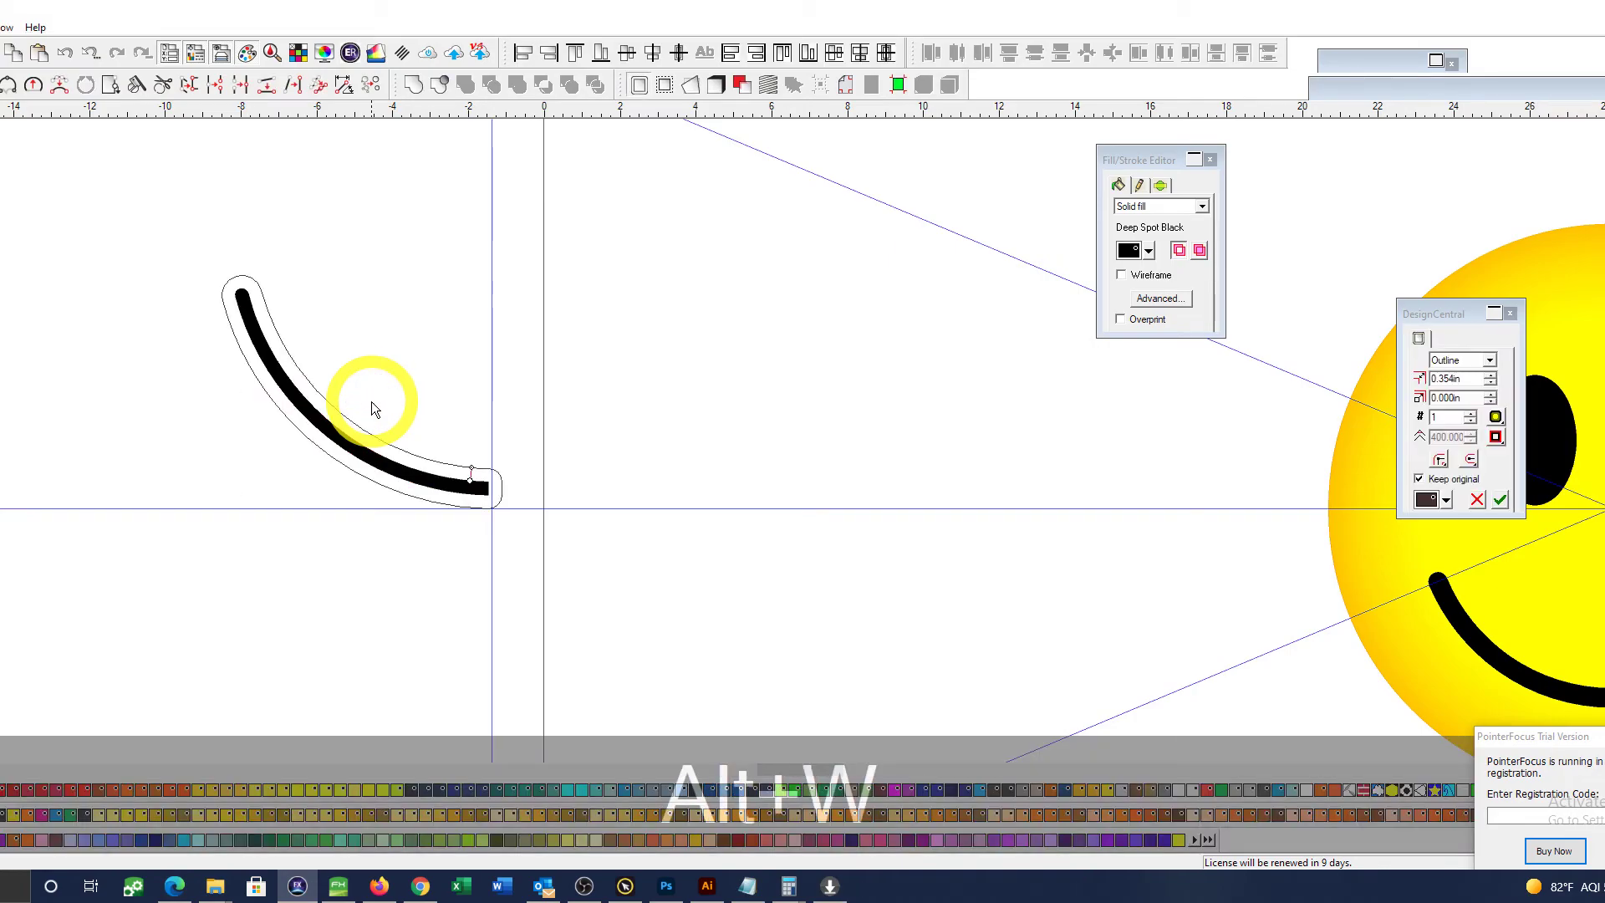
key("alt+e")
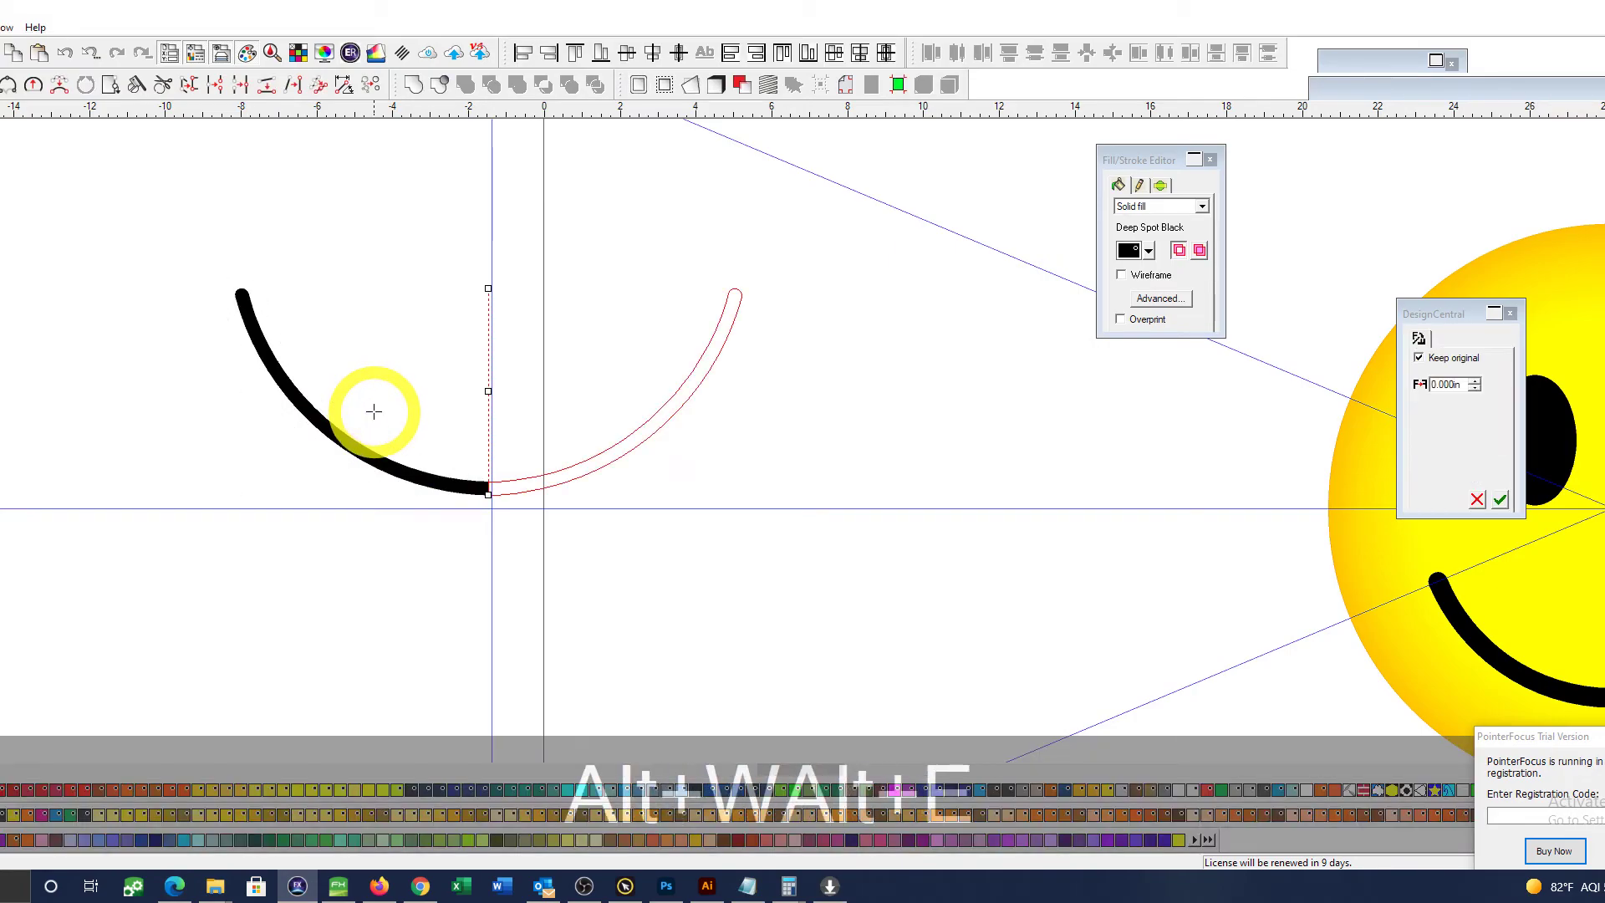
key("Return")
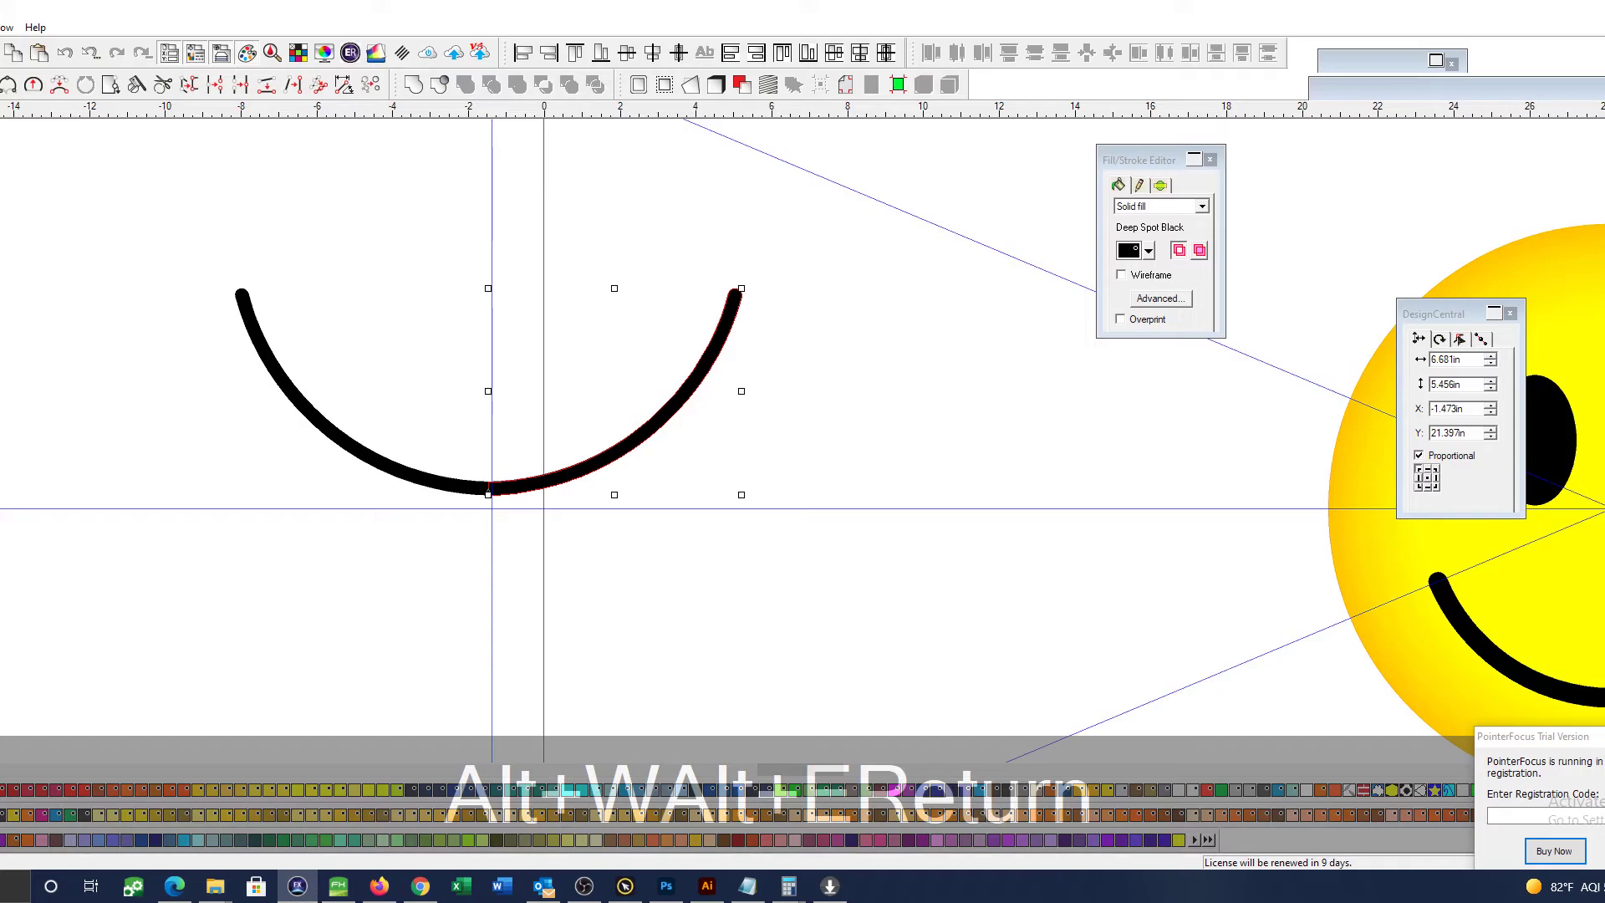
left_click(815, 559)
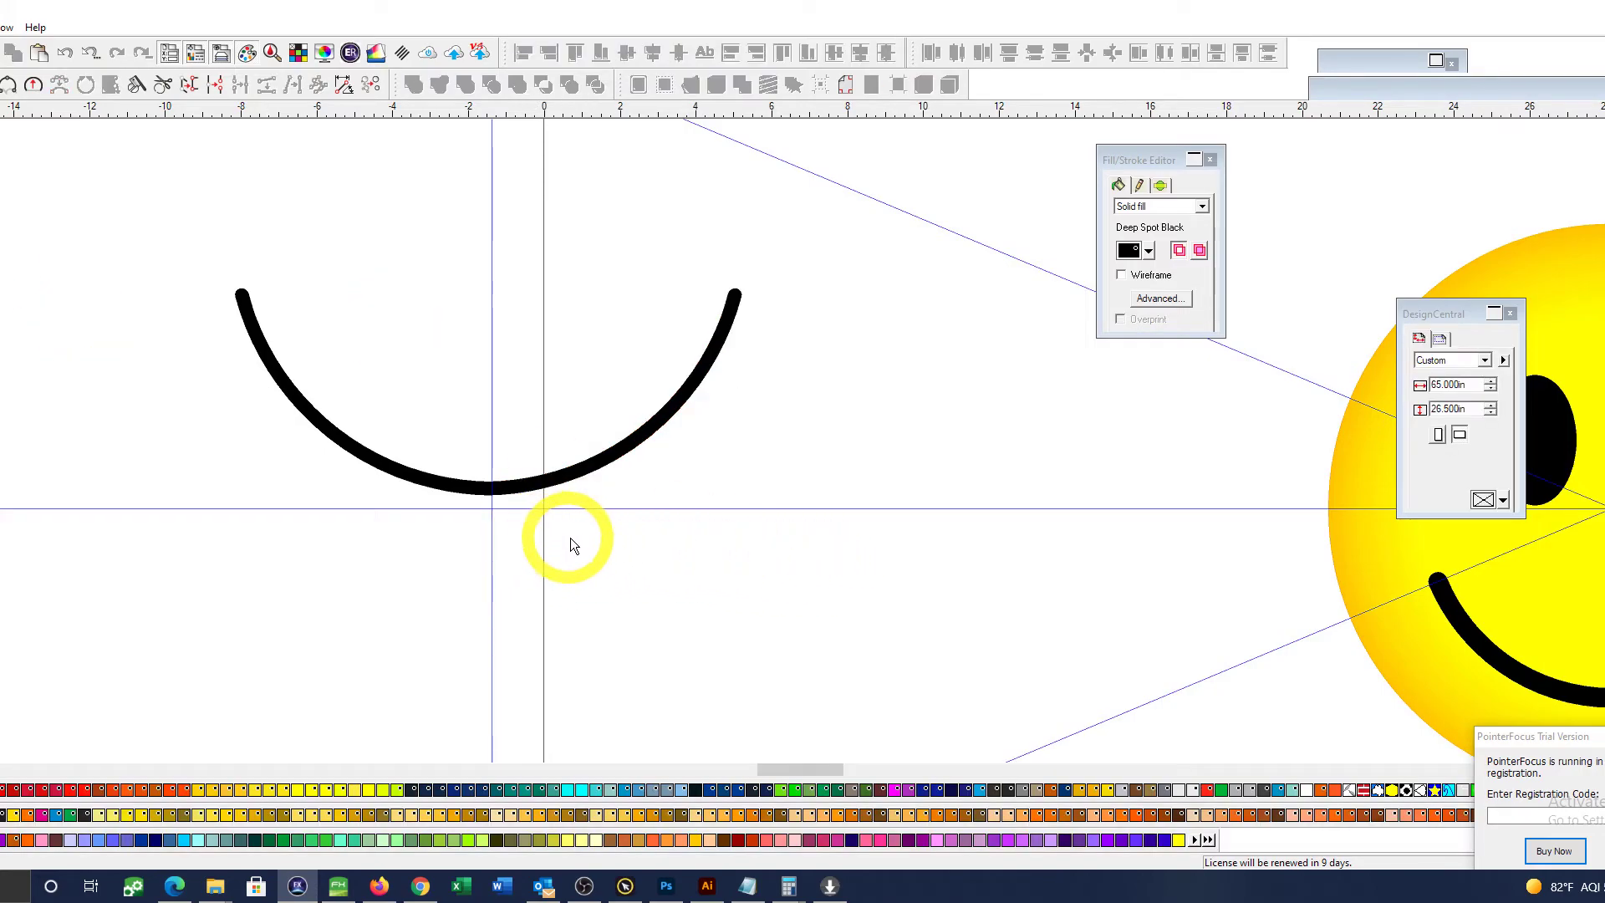
Step: Undo back to the uncut arc and cut it vertically along the guide with the knife
key("ctrl+z")
key("ctrl+z")
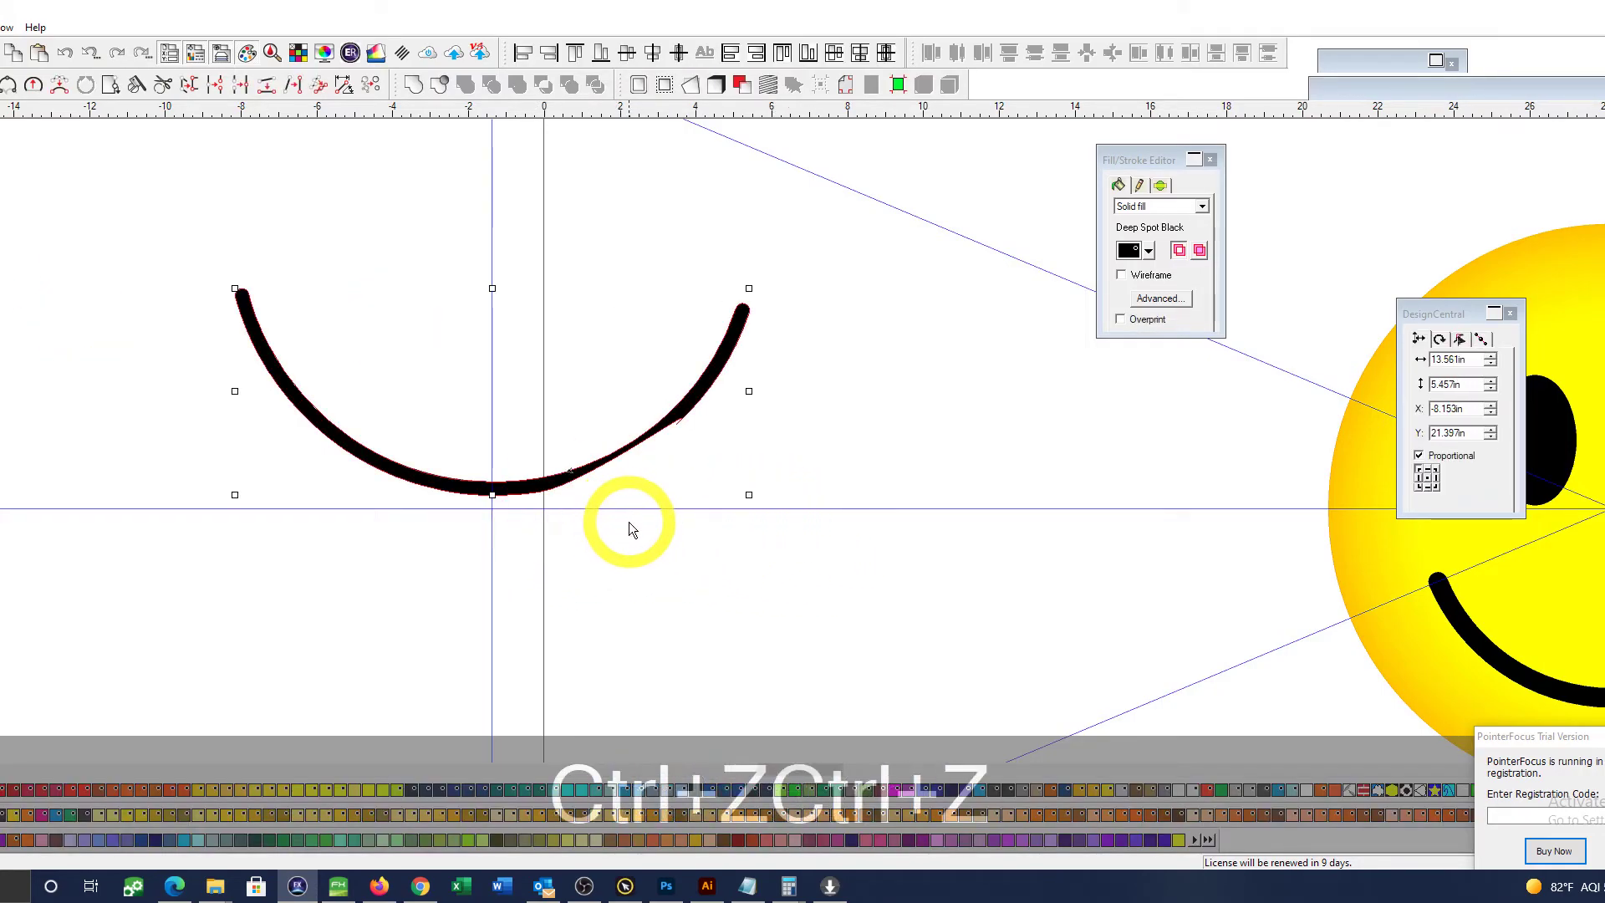
key("ctrl+space")
left_click_drag(355, 416, 823, 653)
key("space")
left_click_drag(587, 385, 594, 613)
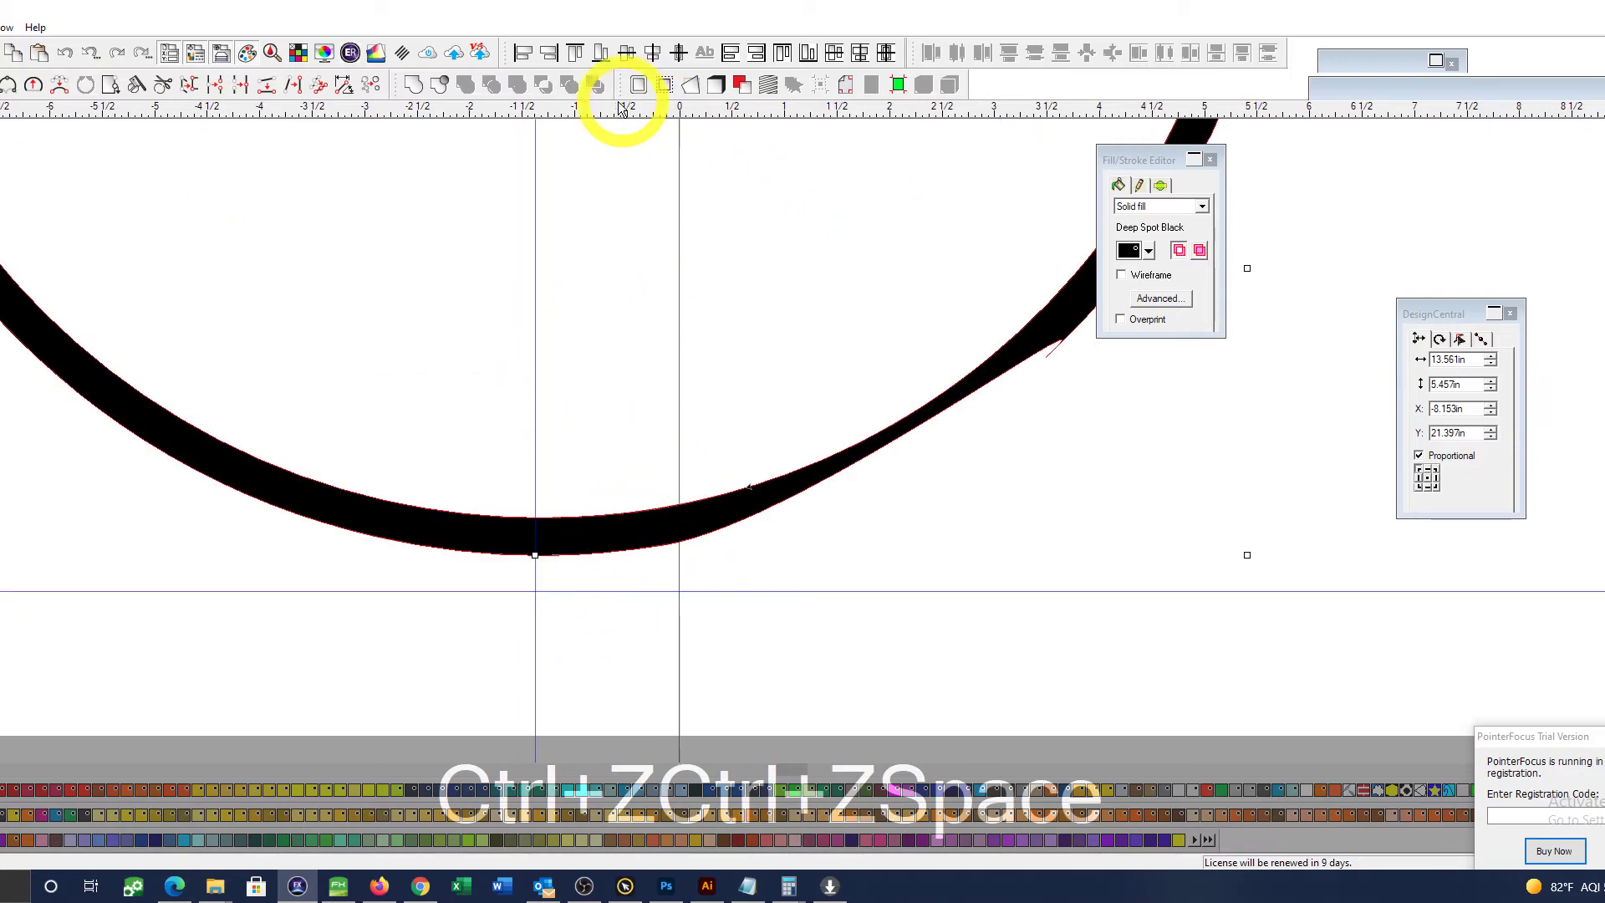
left_click(137, 84)
left_click(280, 226)
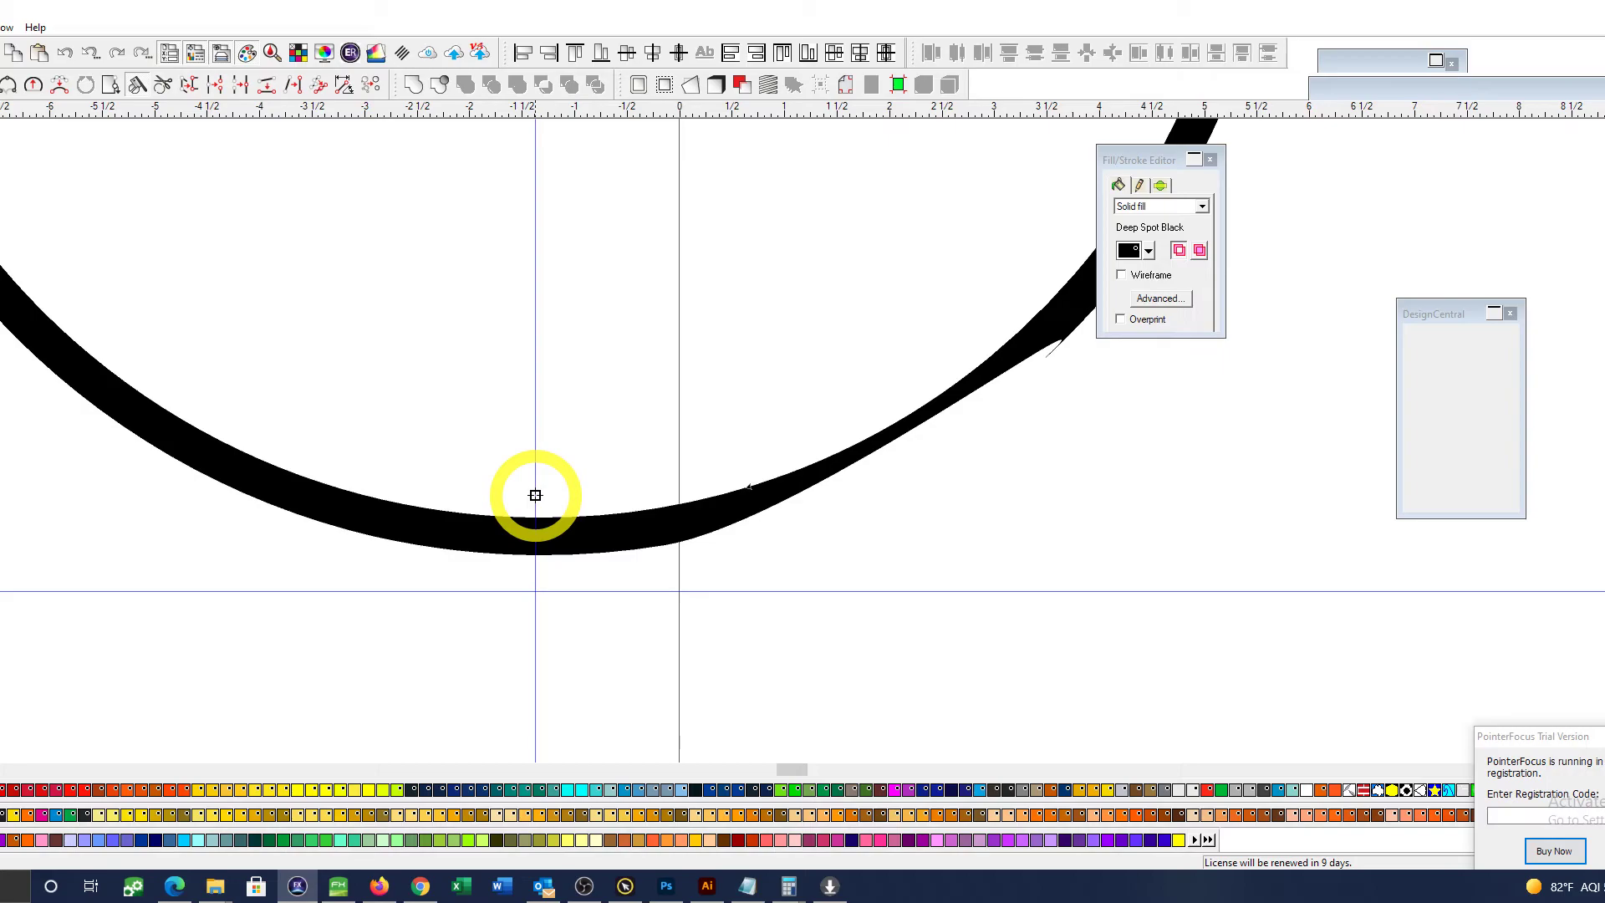
left_click_drag(535, 495, 549, 618)
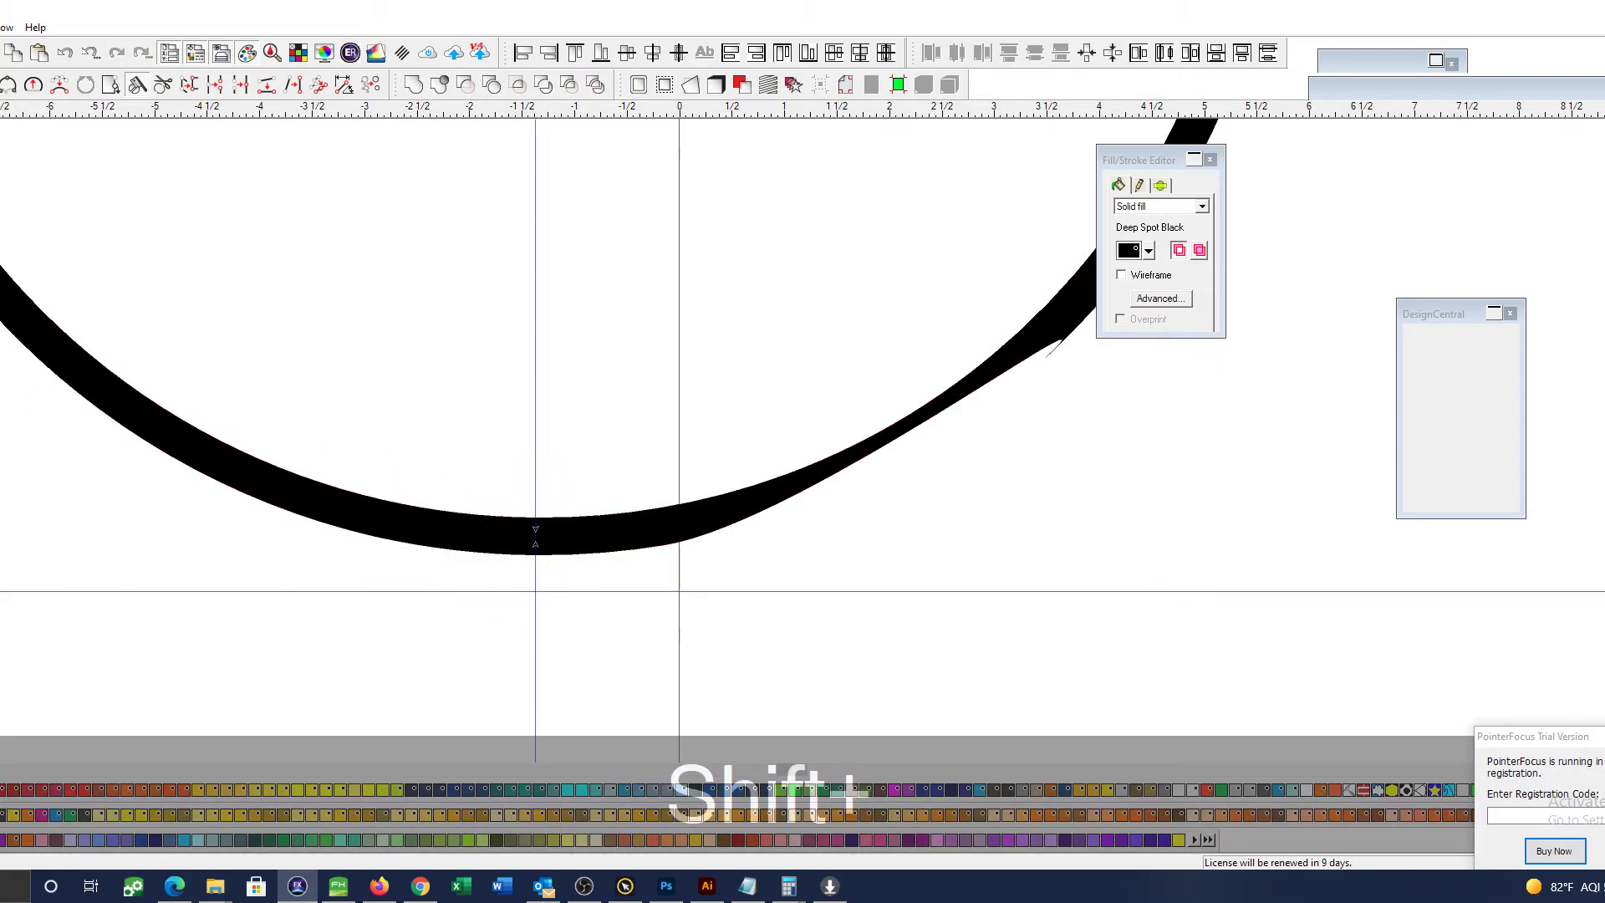
Step: Mirror the arc's left half across the guide to the right with Keep original on and 0.000 in distance
scroll(300, 288, "down", 3)
left_click_drag(305, 298, 165, 482)
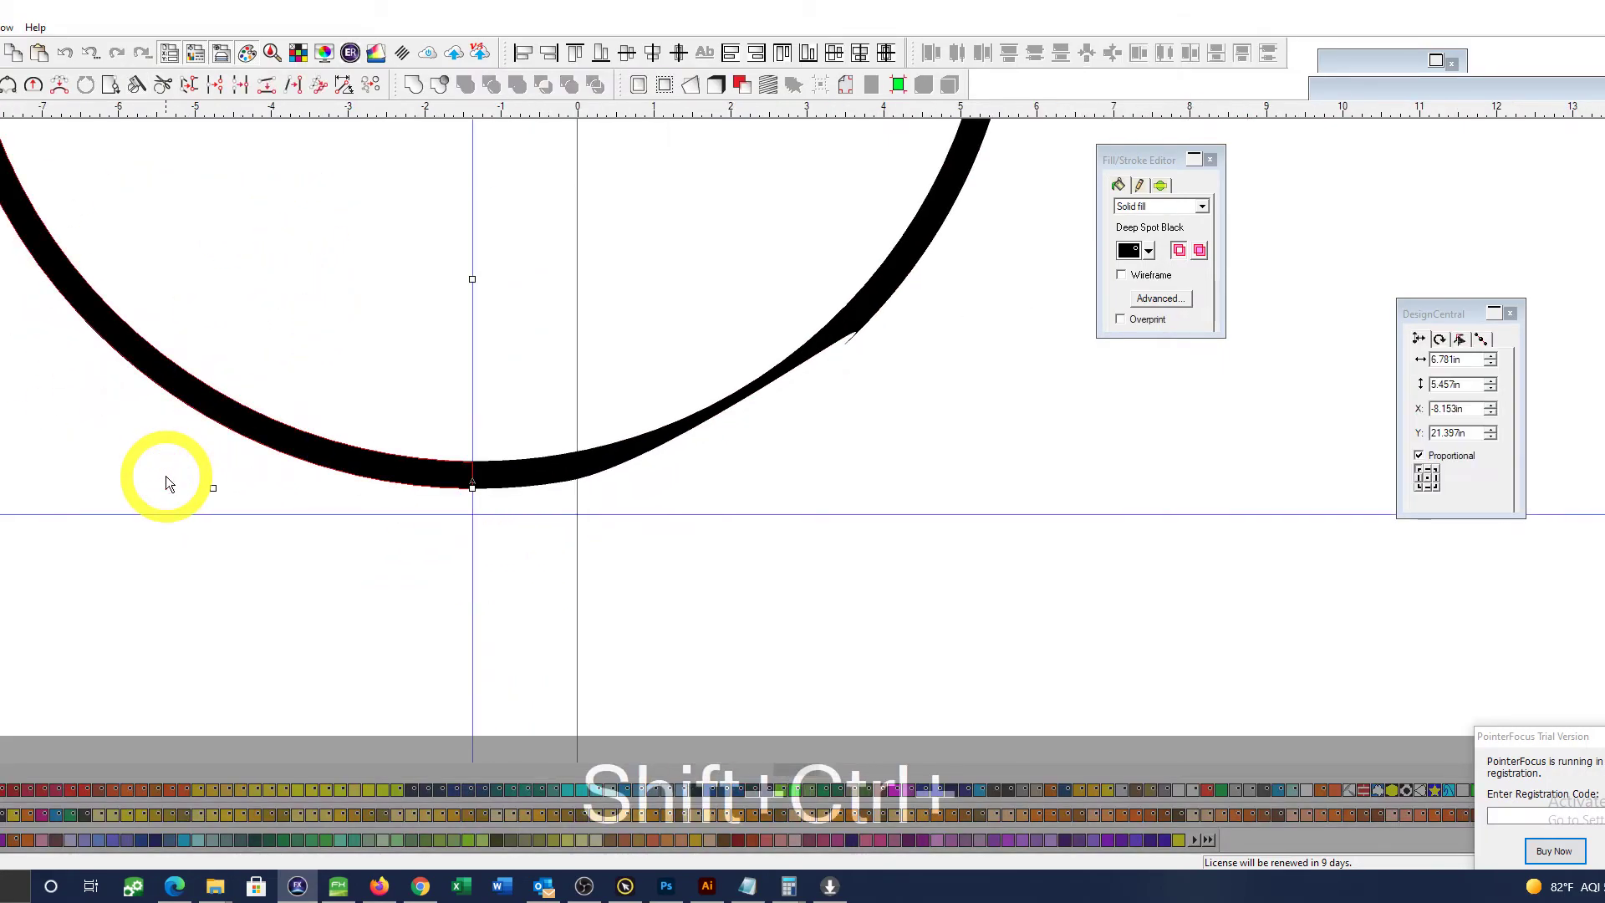
scroll(723, 341, "down", 4)
key("shift+ctrl+alt+e")
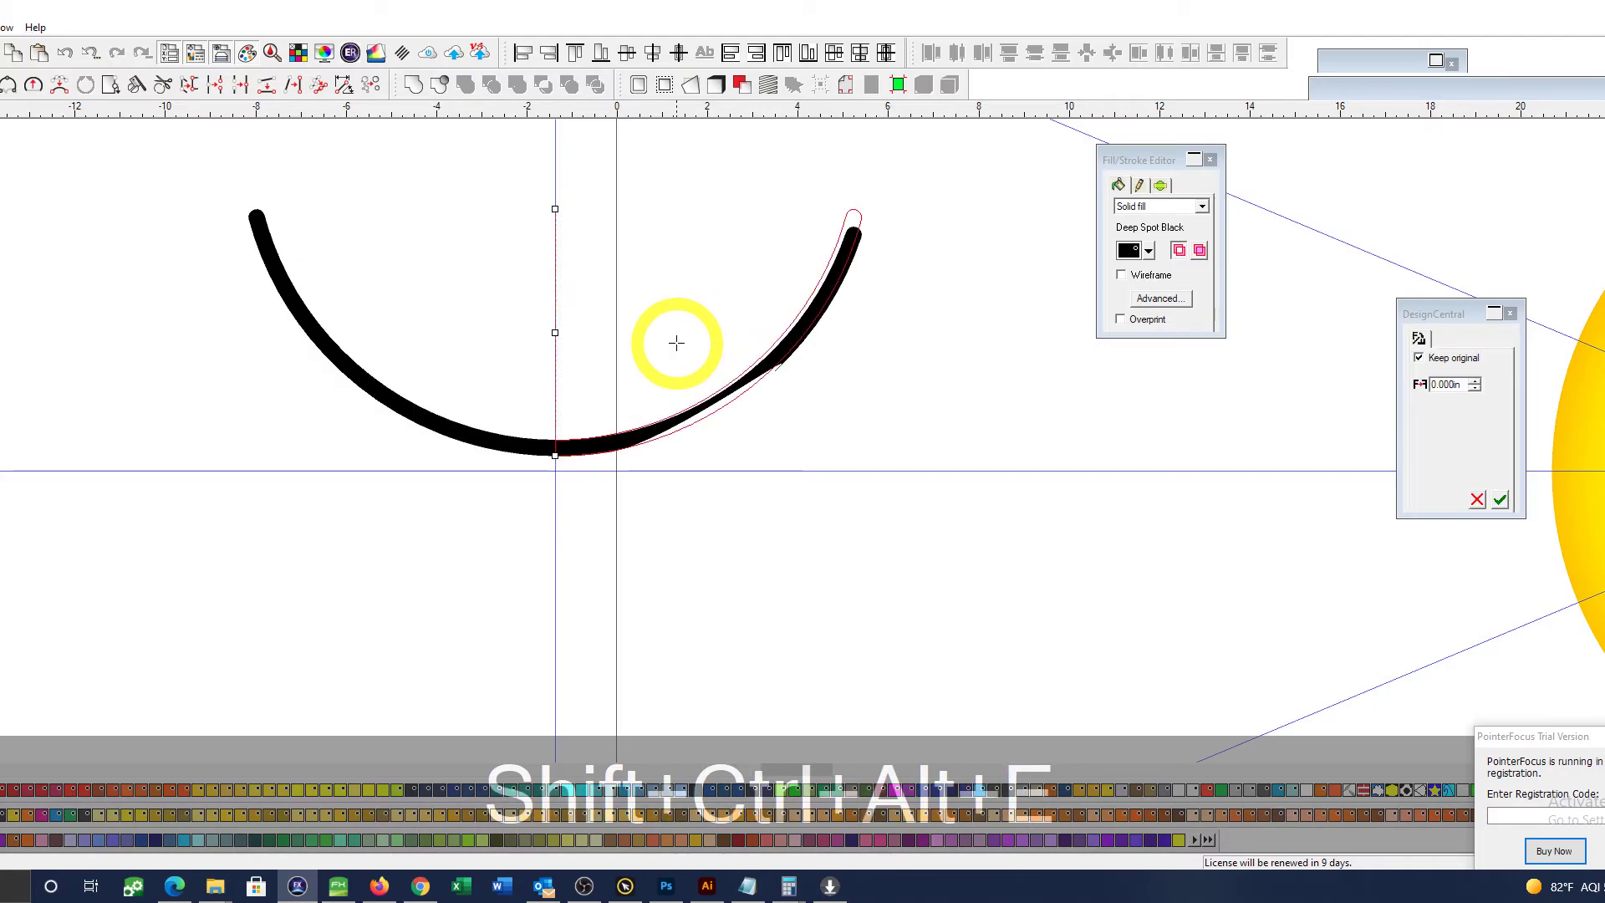
key("Return")
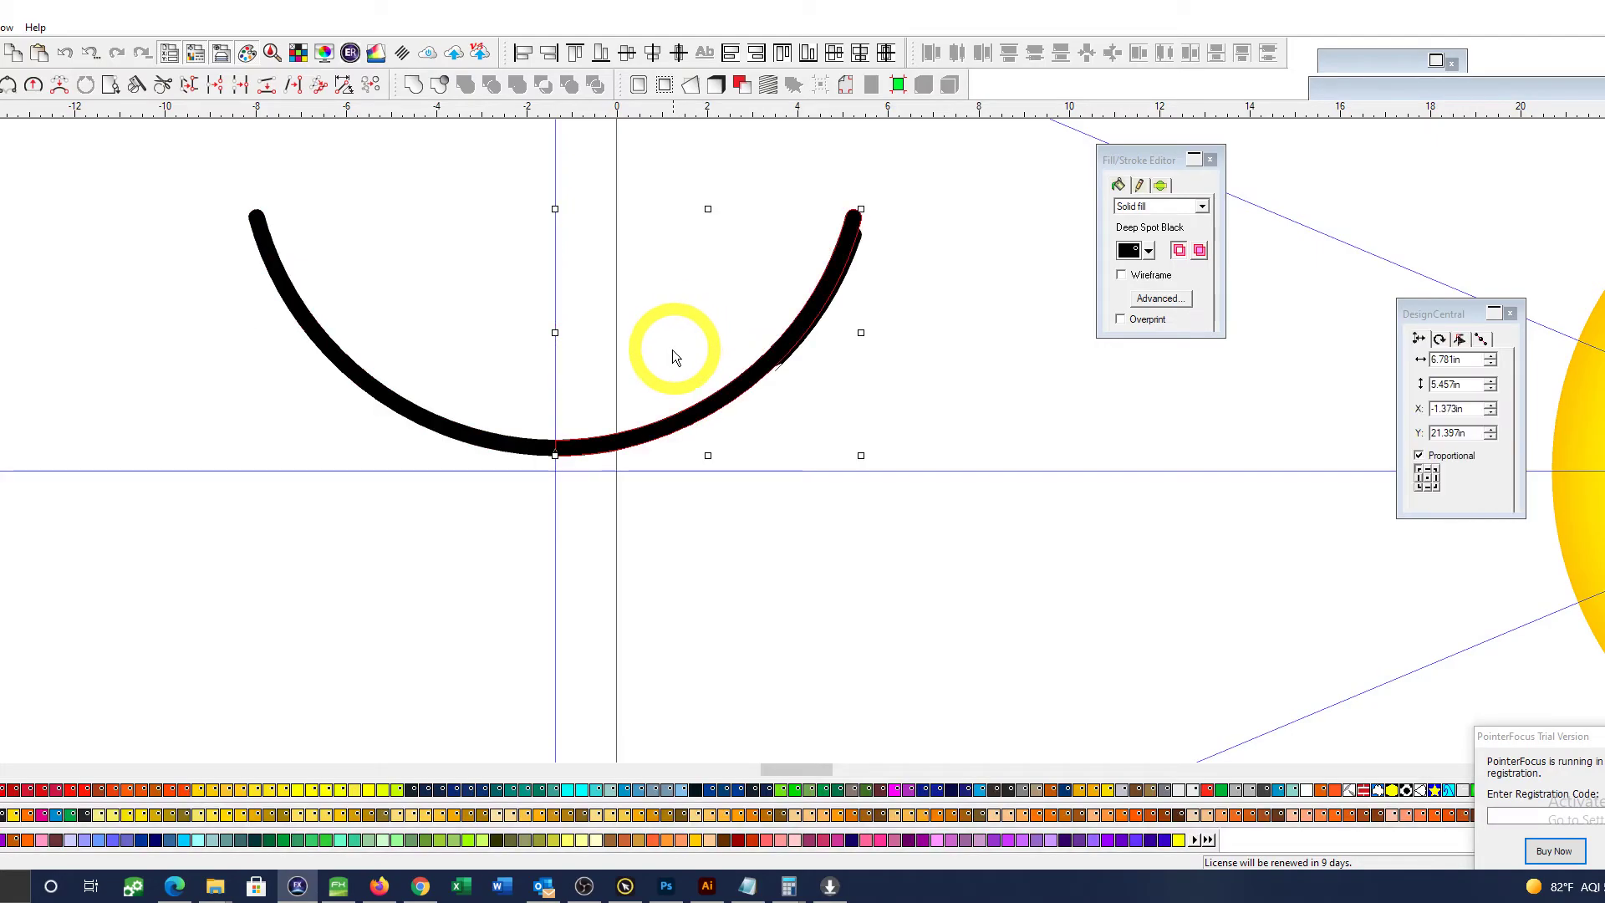
Step: Weld the original and mirrored arc halves into one smile and move it up and left, clear of the distorted half
left_click(502, 447, "shift")
left_click(502, 447)
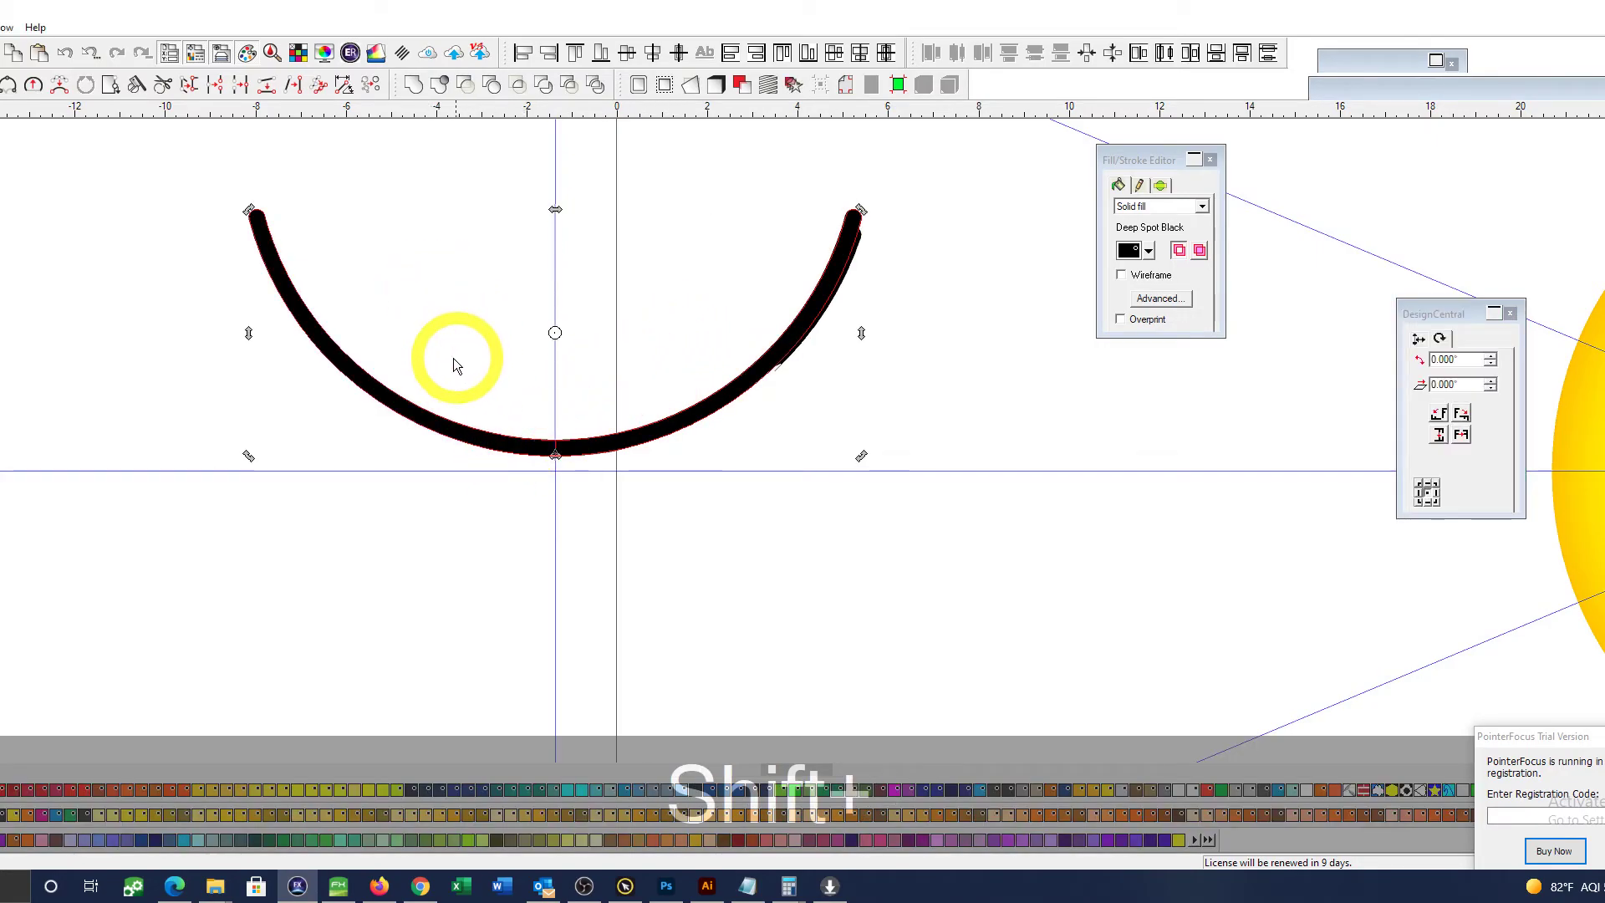
left_click_drag(430, 420, 284, 293)
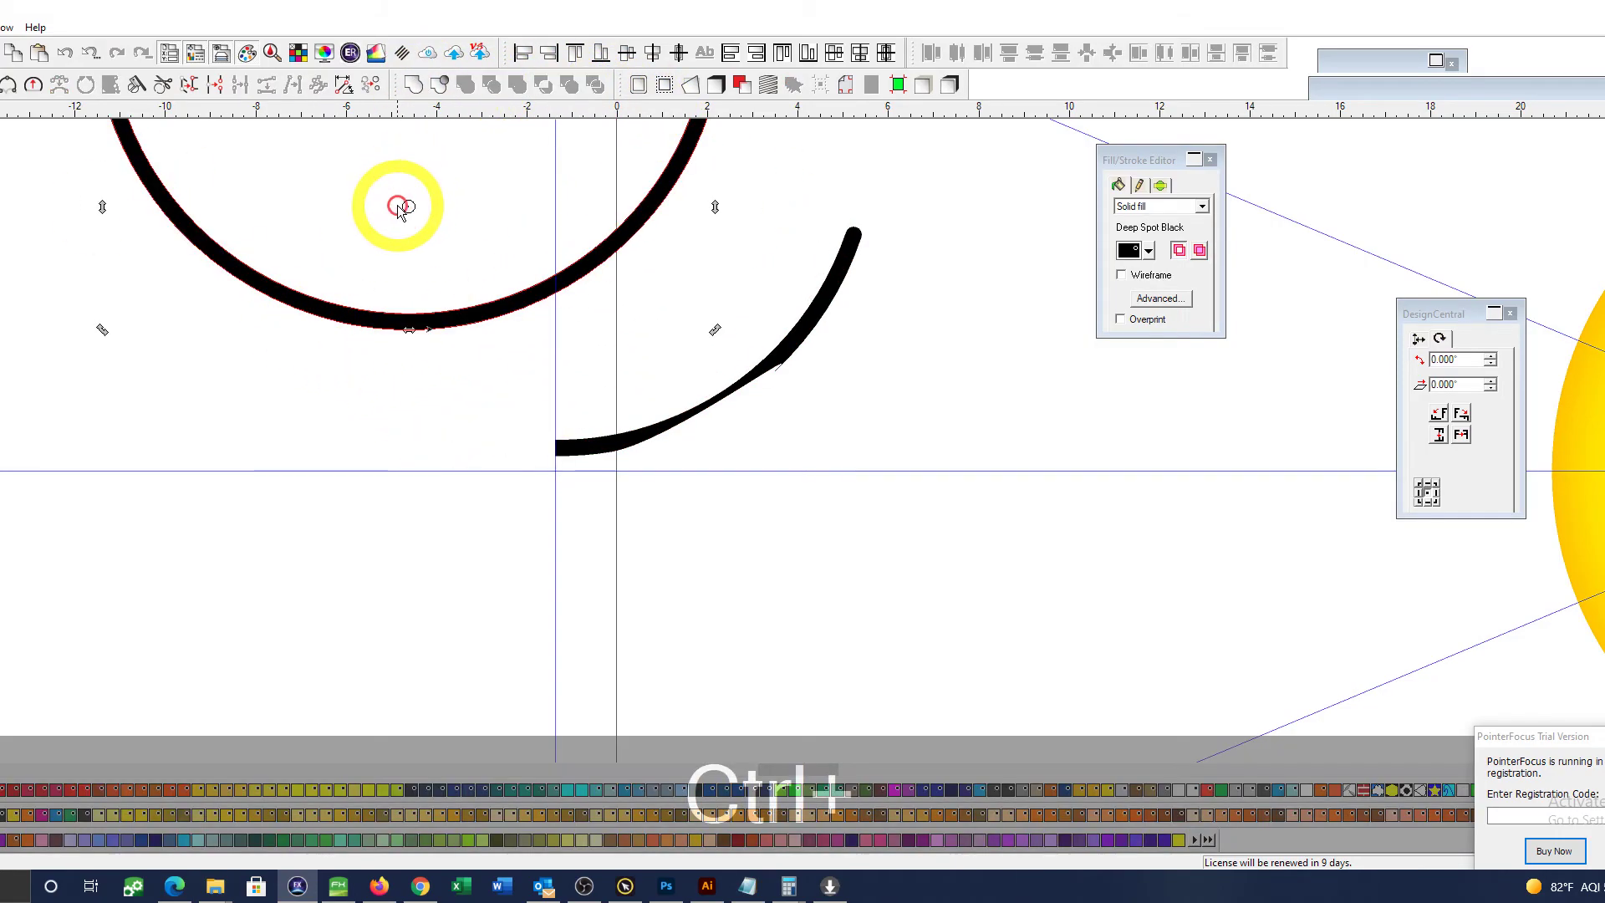
Step: Delete the leftover distorted right half of the arc
scroll(412, 216, "down", 5)
left_click(679, 456)
key("ctrl+Delete")
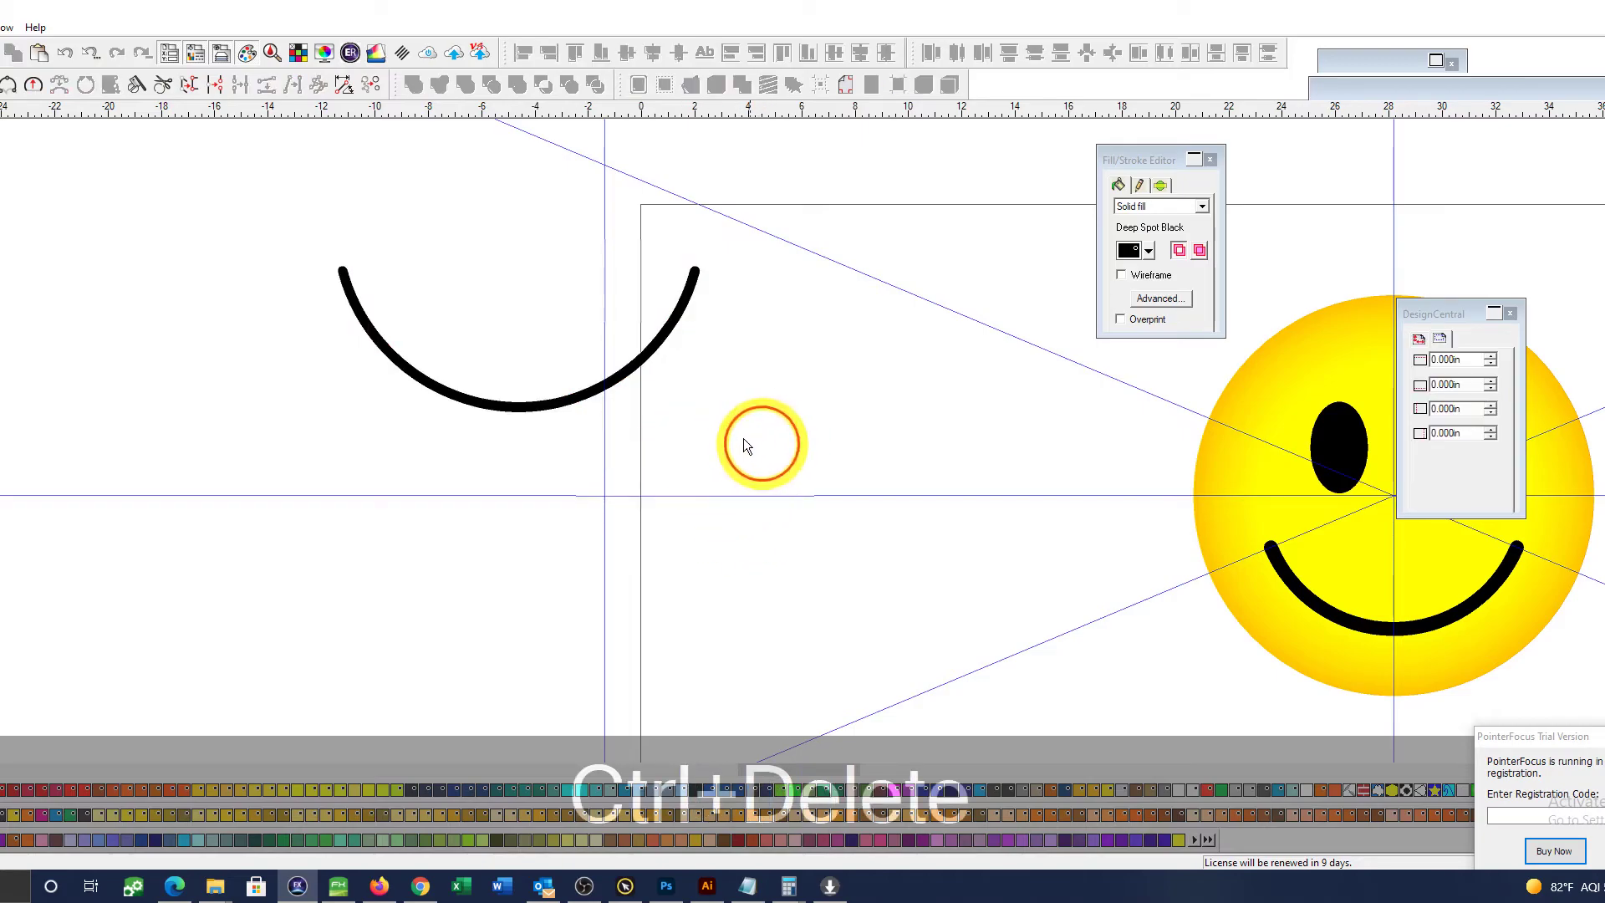
Step: Examine the welded smile's structure and its component paths in the DesignEditor object list
key("space")
left_click_drag(606, 462, 489, 458)
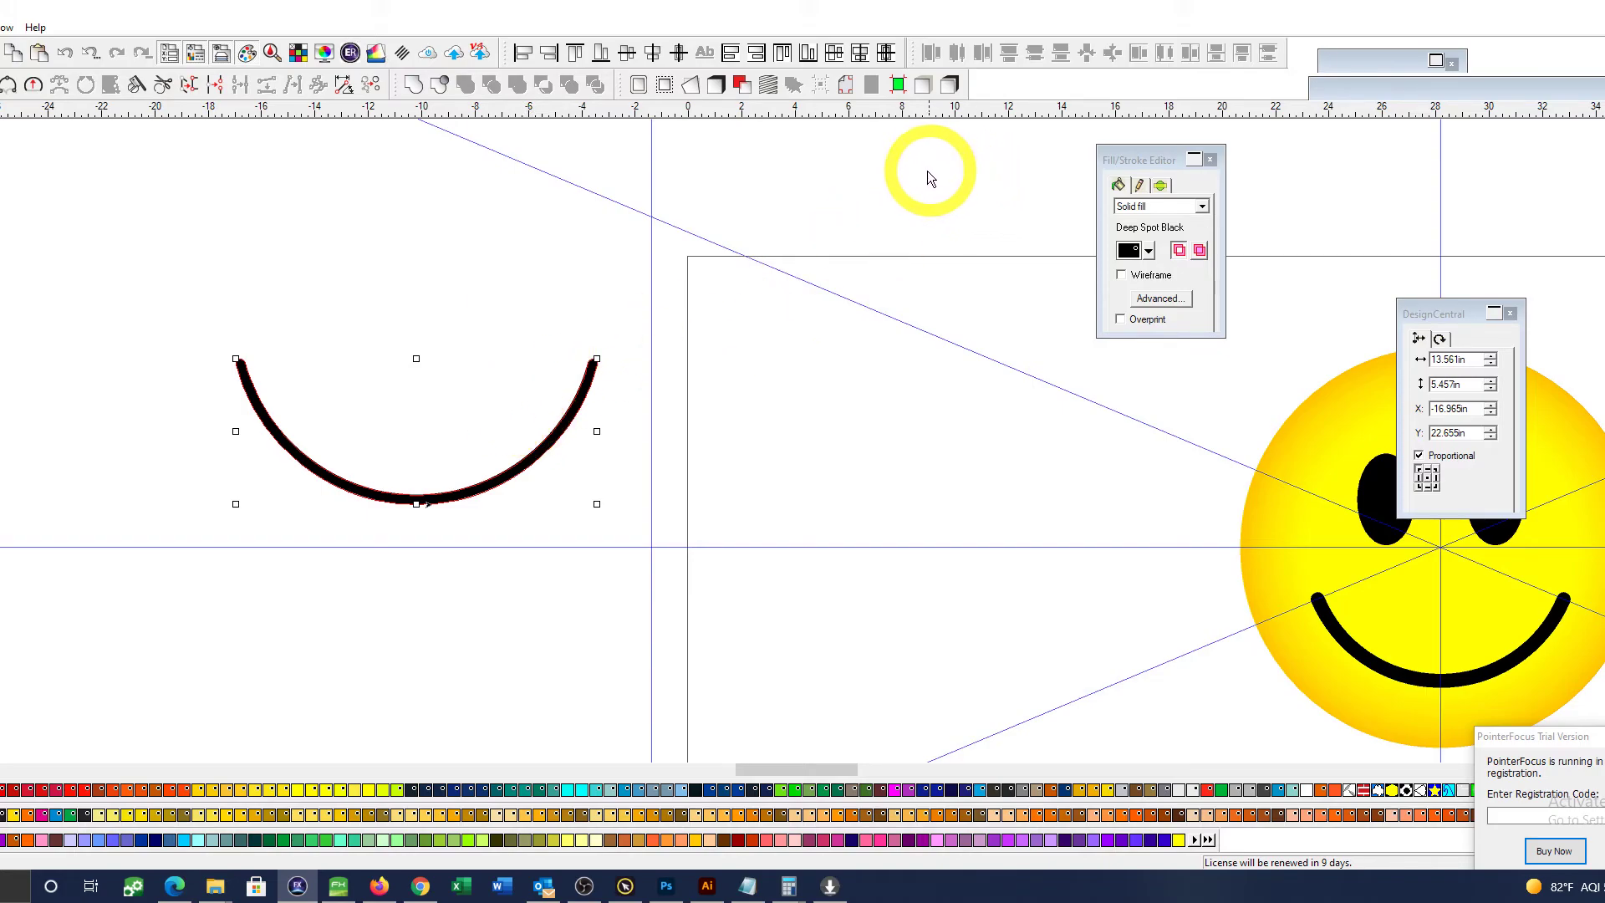
left_click(1585, 88)
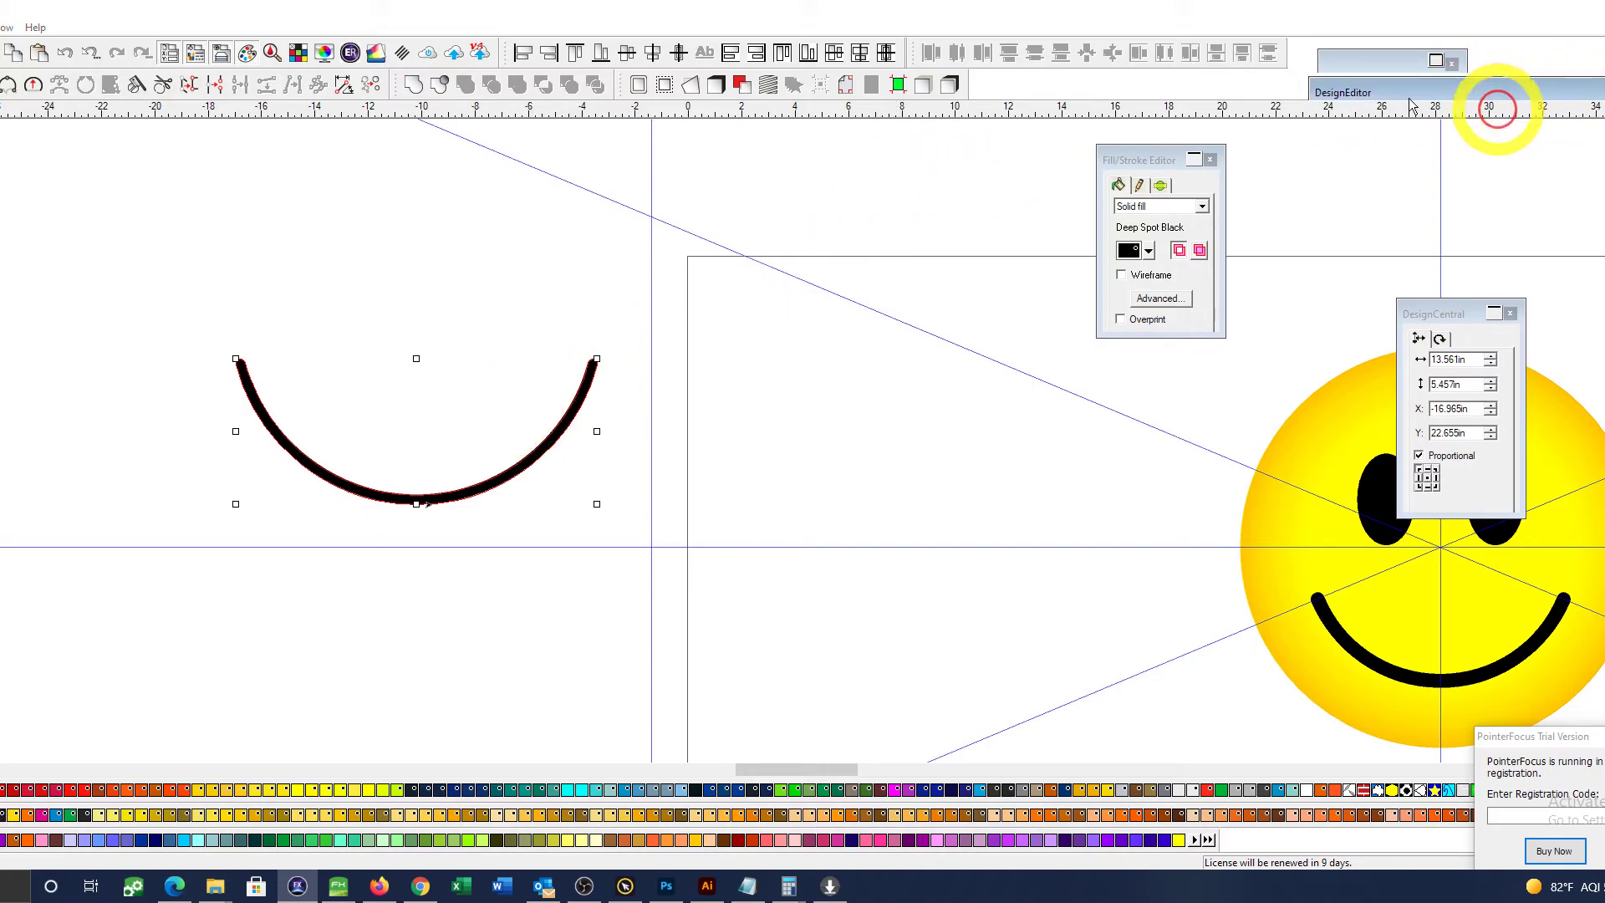
left_click(1375, 116)
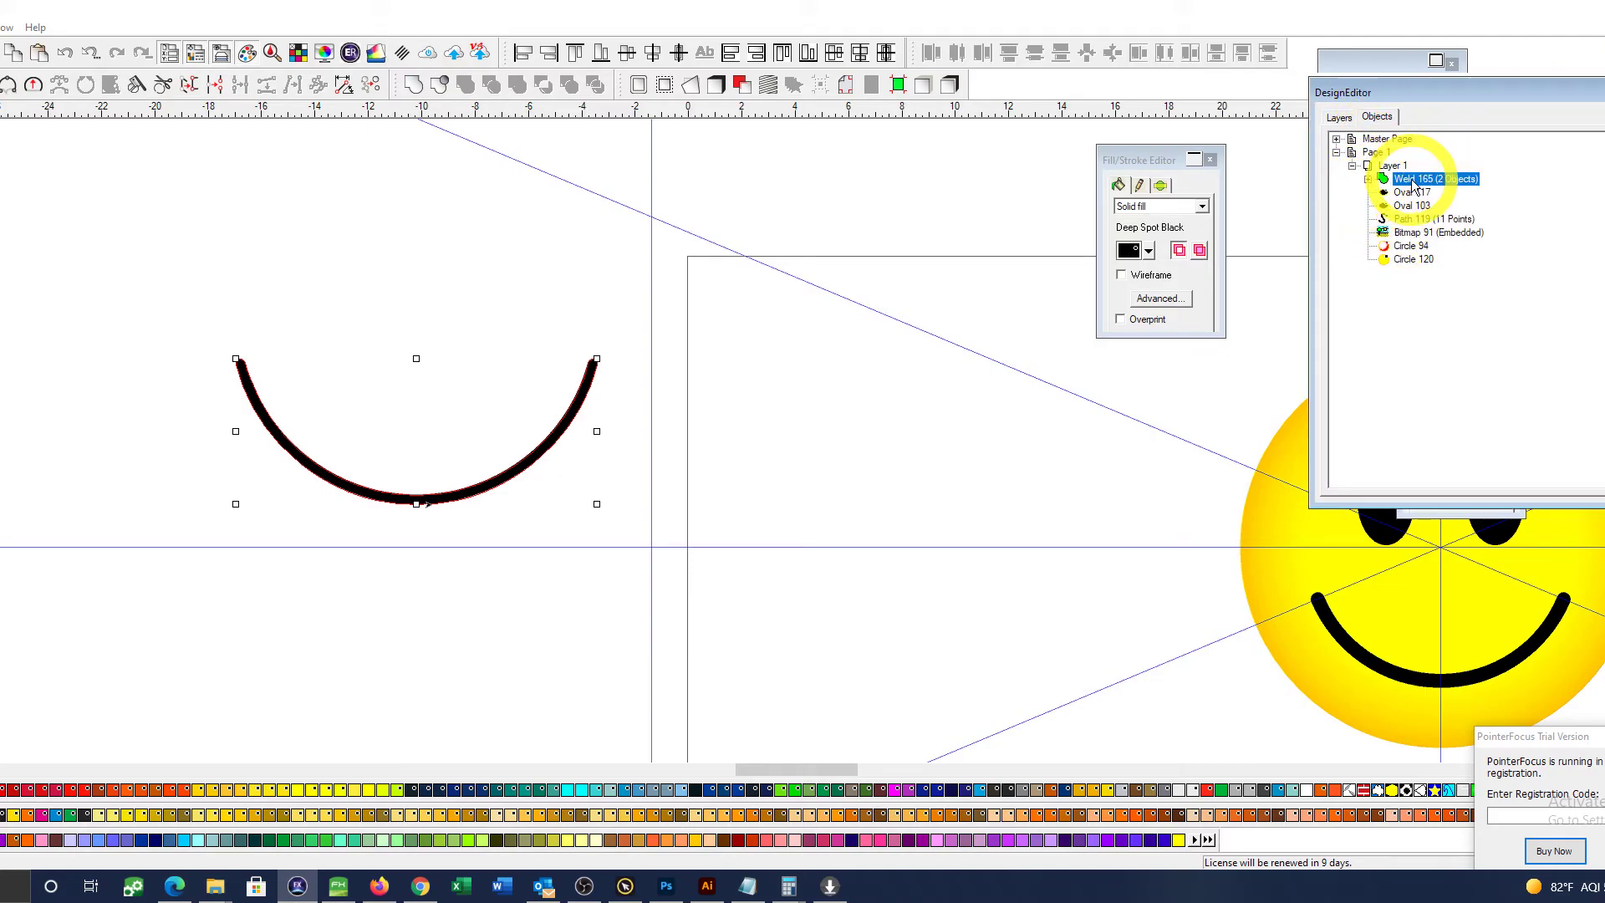
left_click(1368, 179)
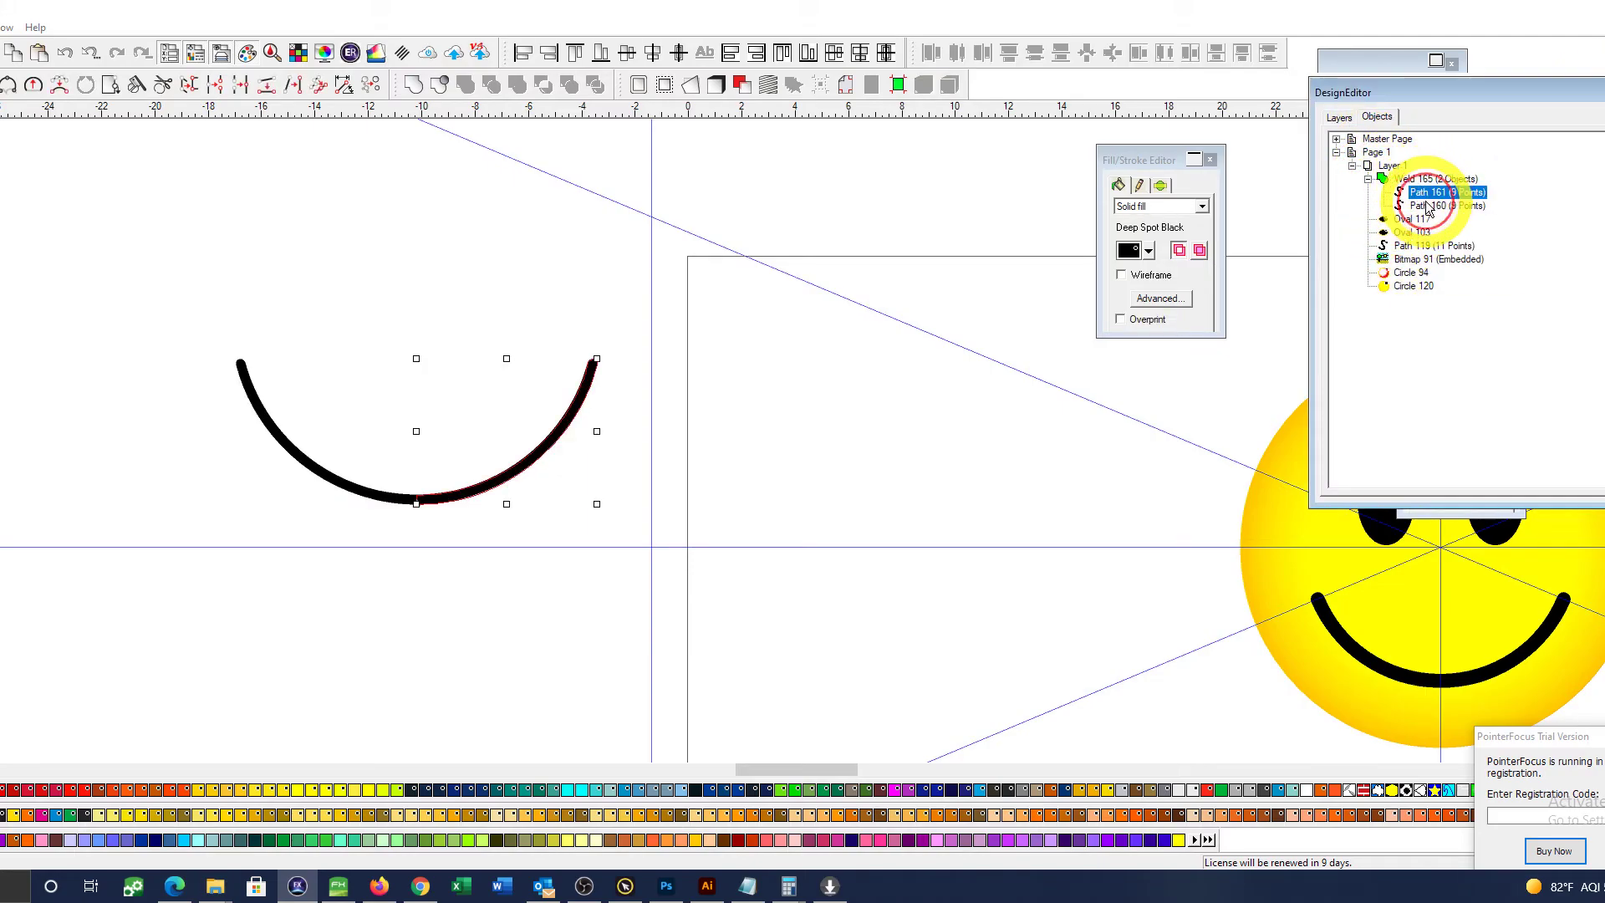
left_click(1430, 206)
left_click(1430, 193)
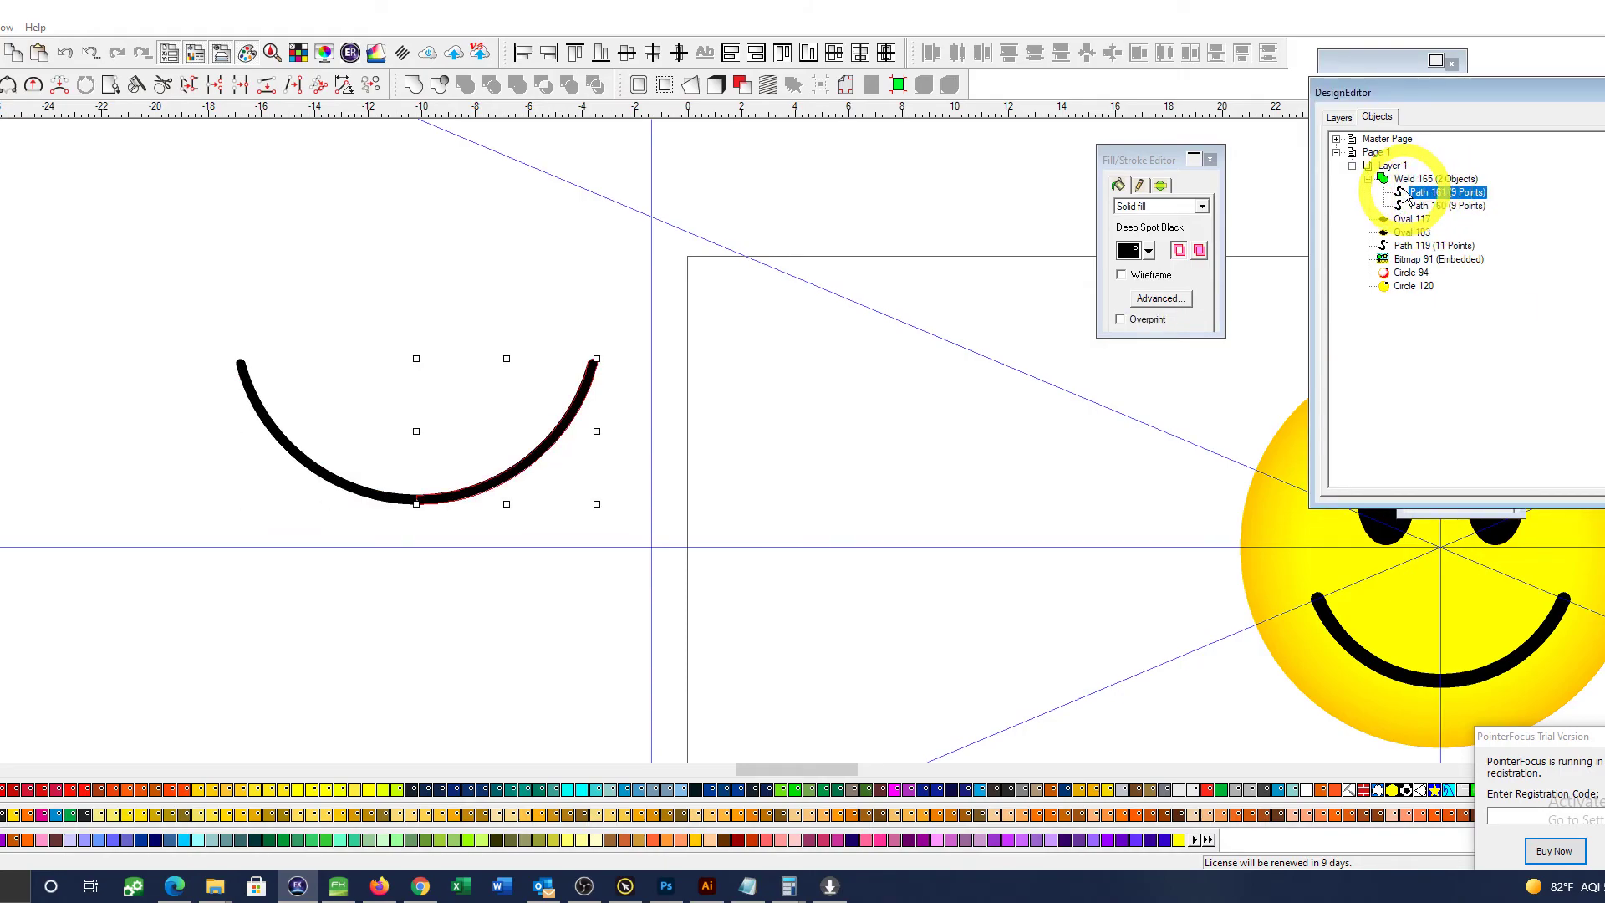
left_click(1379, 180)
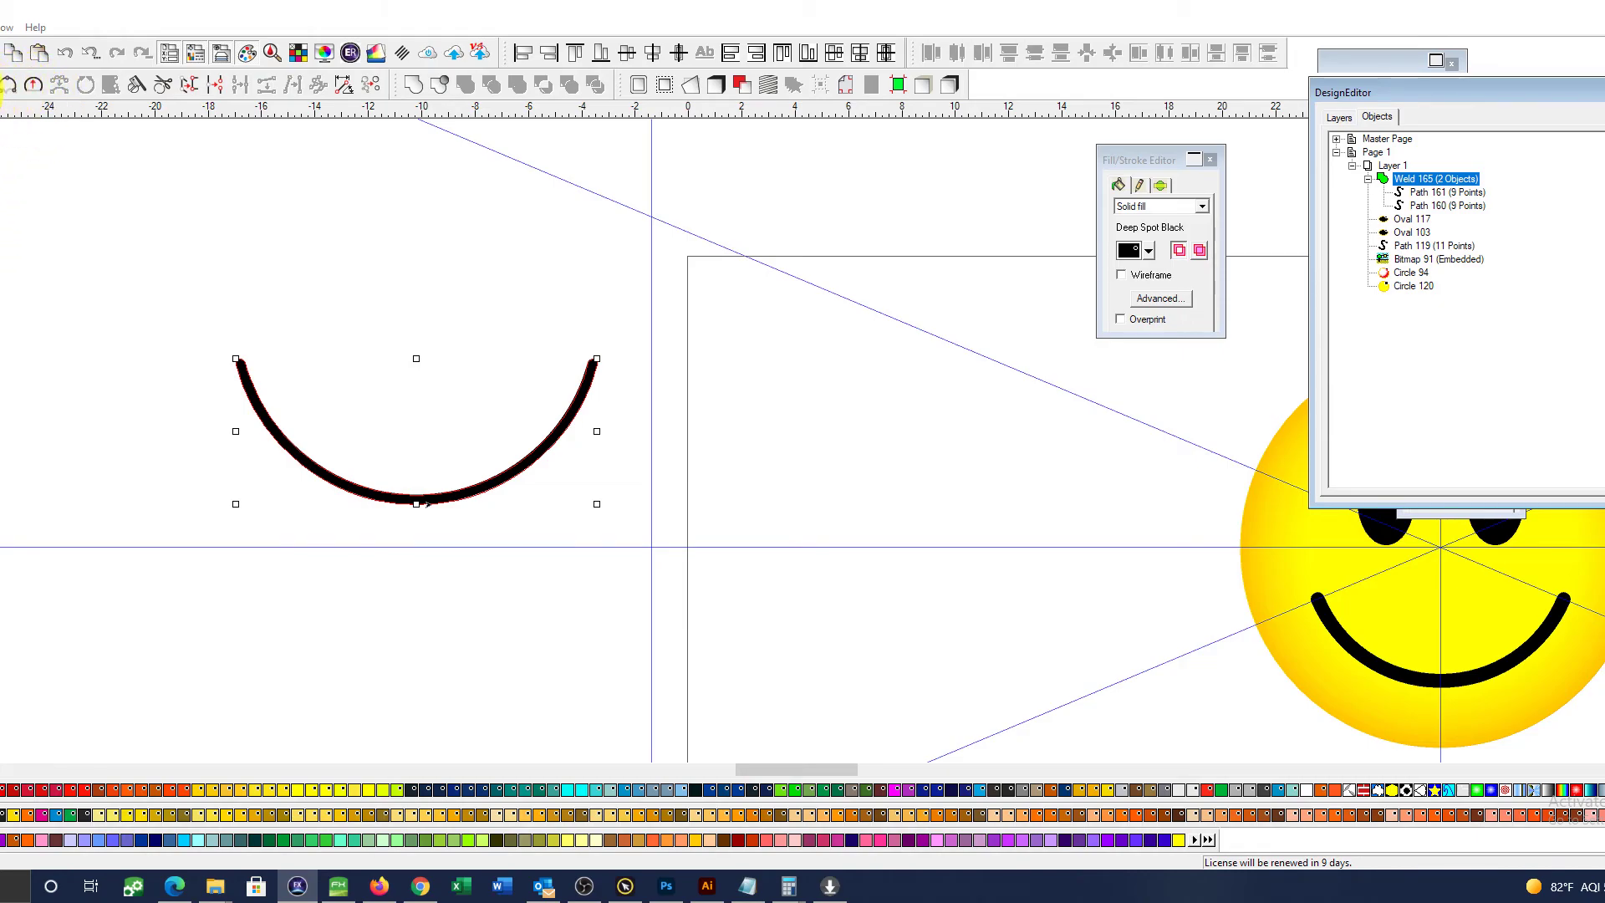
Step: Try to redraw a segment on the left side of the welded smile with the path reshaping tool
left_click(0, 90)
left_click(344, 469)
mouse_move(369, 468)
left_mouse_down()
mouse_move(472, 486)
mouse_move(395, 497)
mouse_move(426, 474)
mouse_move(377, 466)
mouse_move(519, 477)
mouse_move(315, 477)
left_mouse_up()
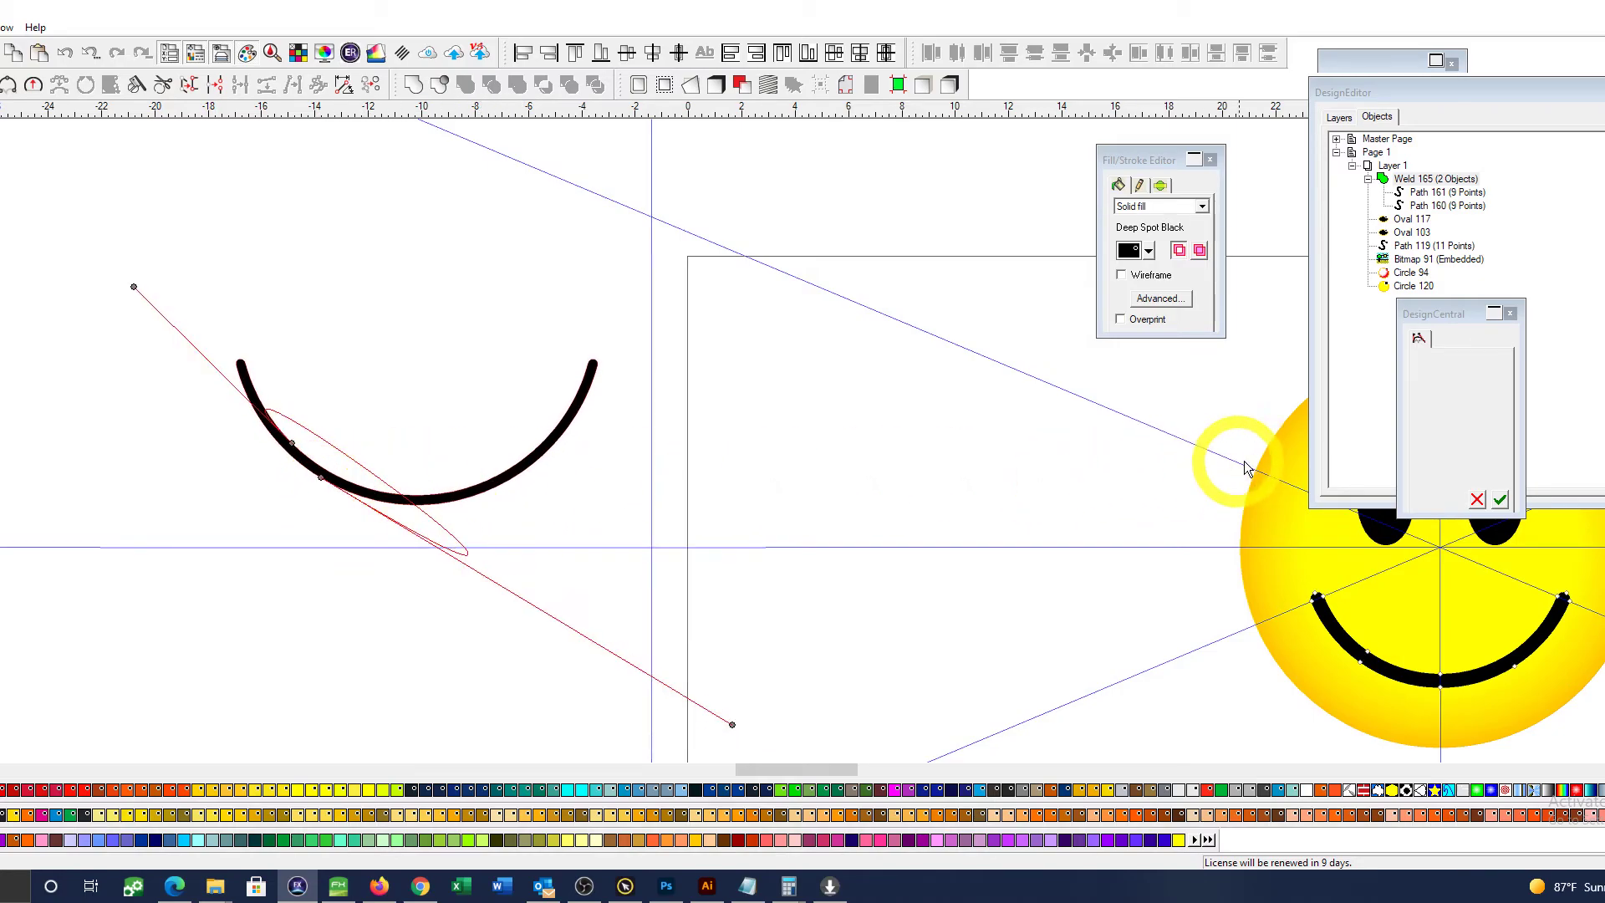
left_click(1499, 499)
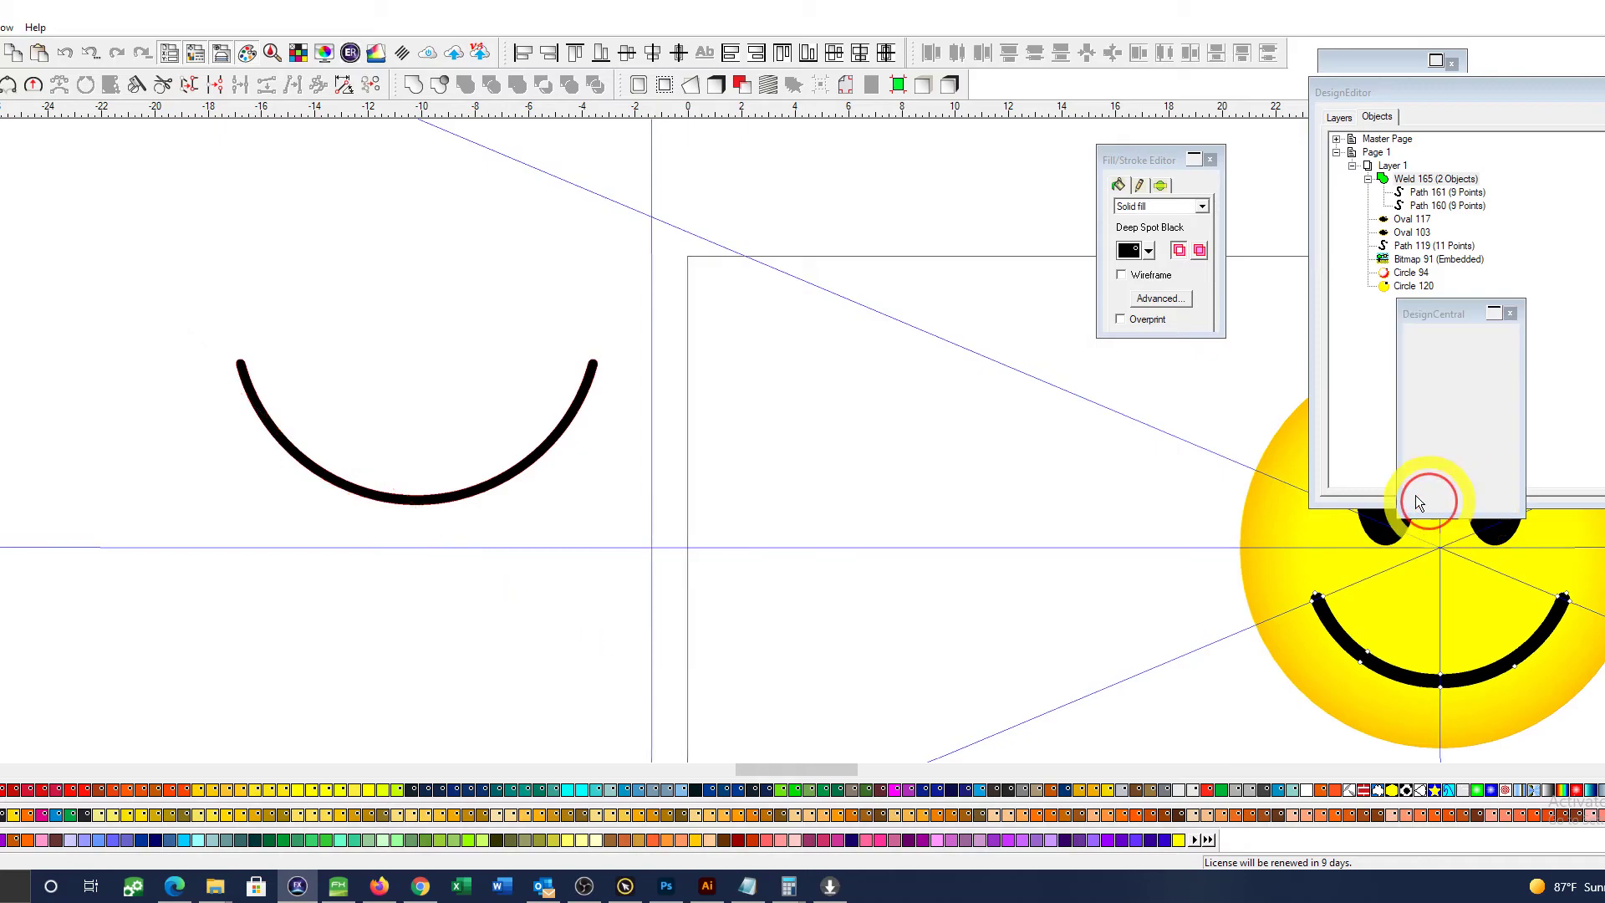
Step: Convert the welded smile into a single path and reshape its inner and outer lower edges into smooth segments with fewer points
left_click(951, 84)
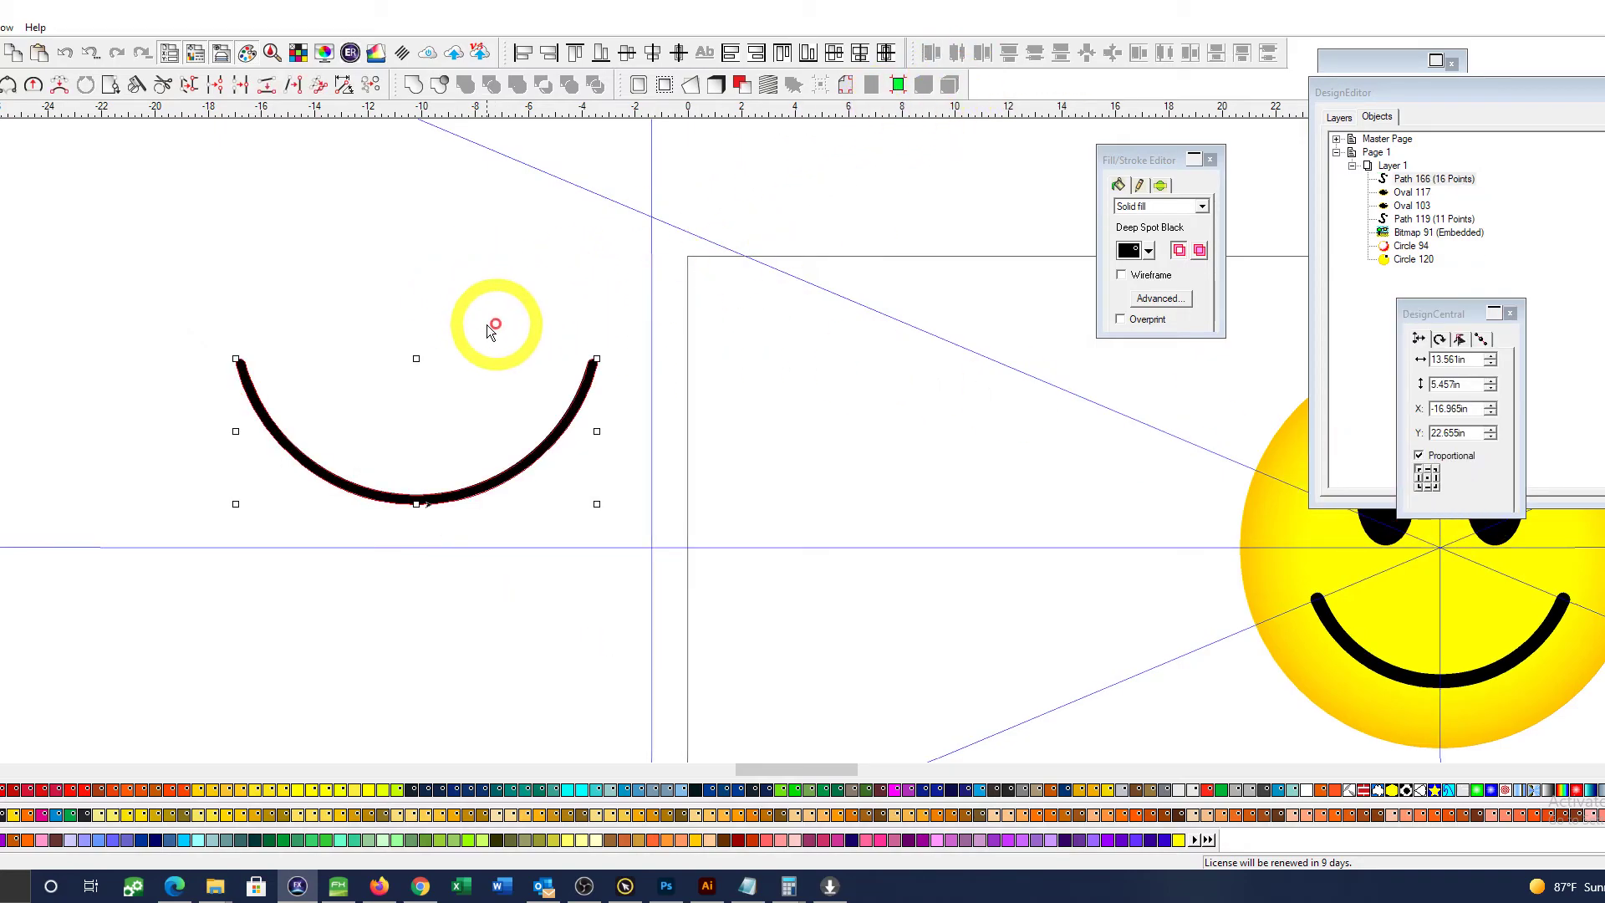
left_click(520, 322)
left_click(1, 83)
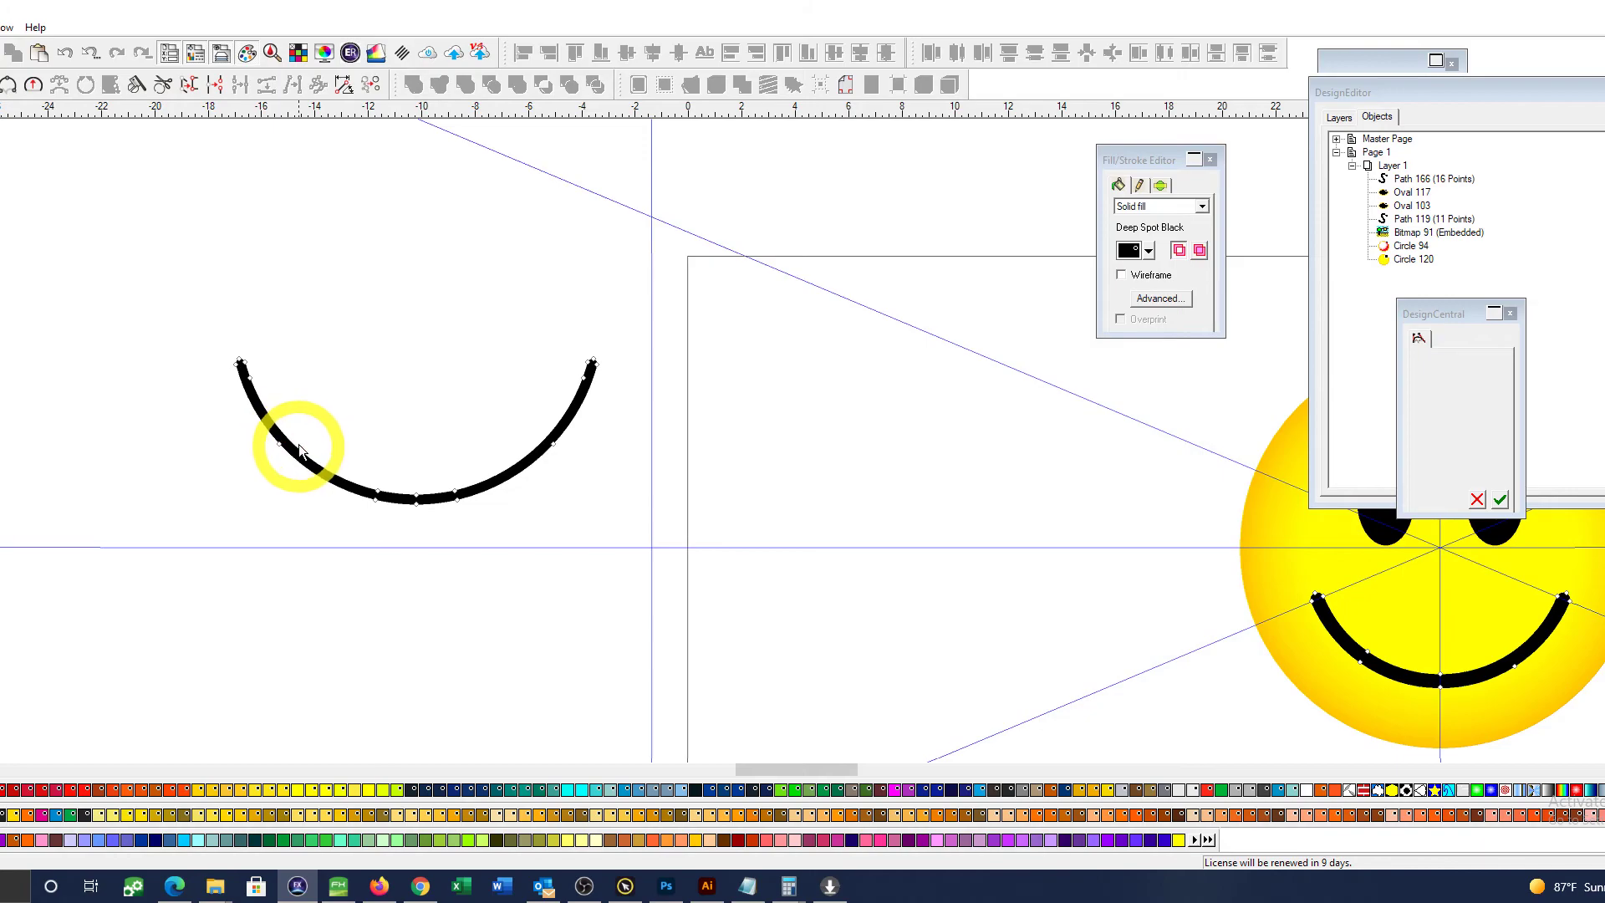
mouse_move(285, 436)
left_mouse_down()
mouse_move(332, 471)
mouse_move(538, 490)
mouse_move(559, 422)
left_mouse_up()
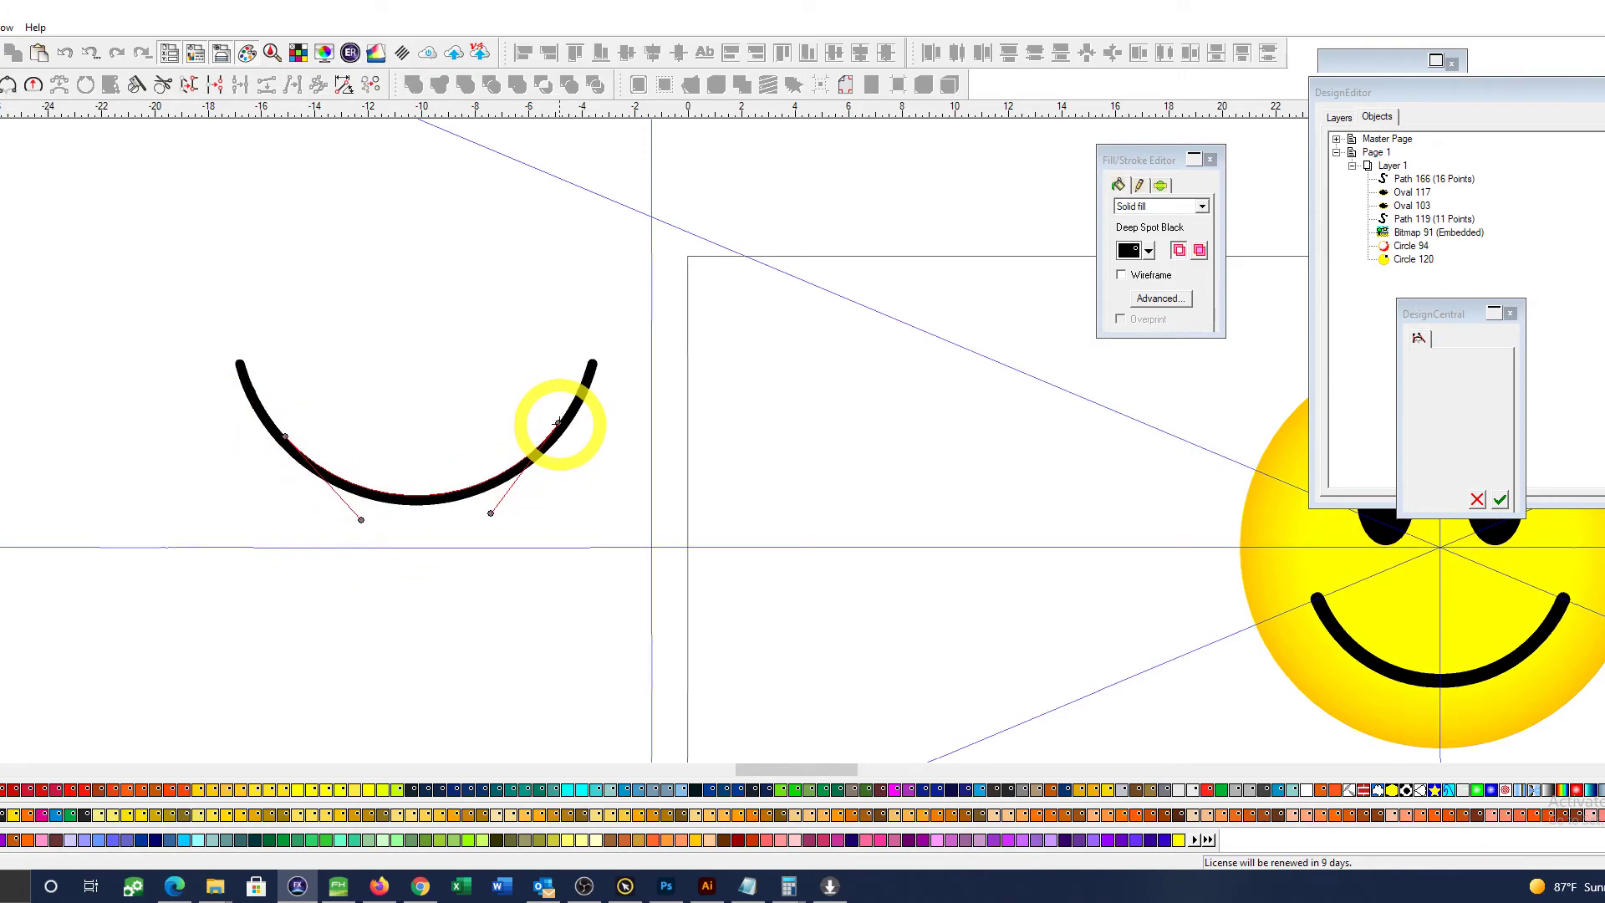
key("shift+Return")
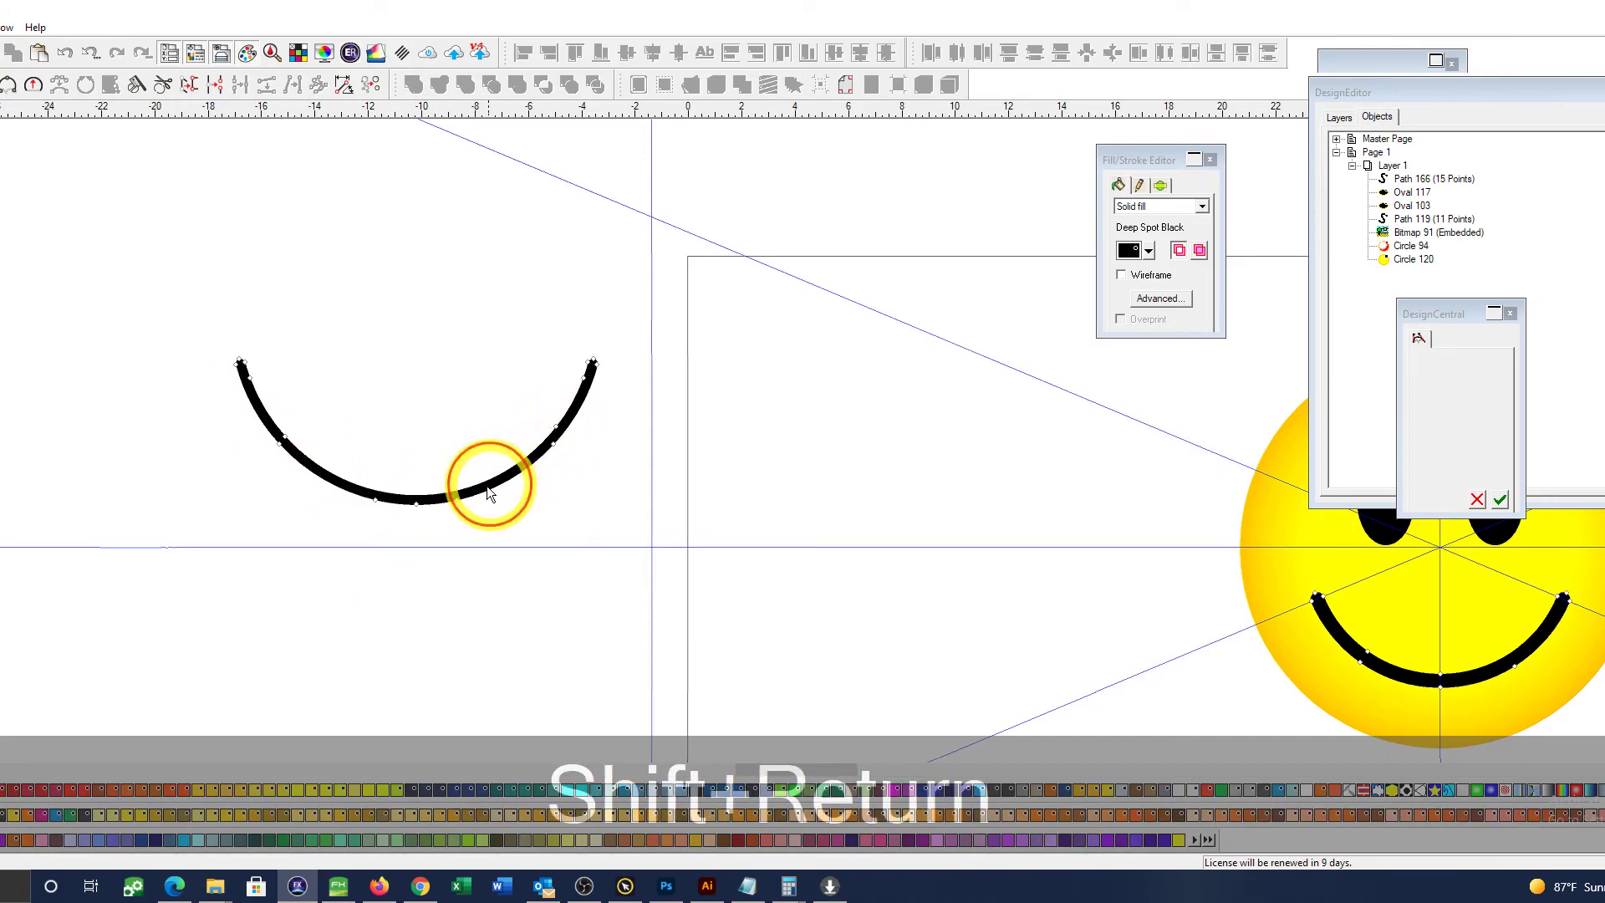
left_click_drag(485, 487, 330, 484)
key("shift+Return")
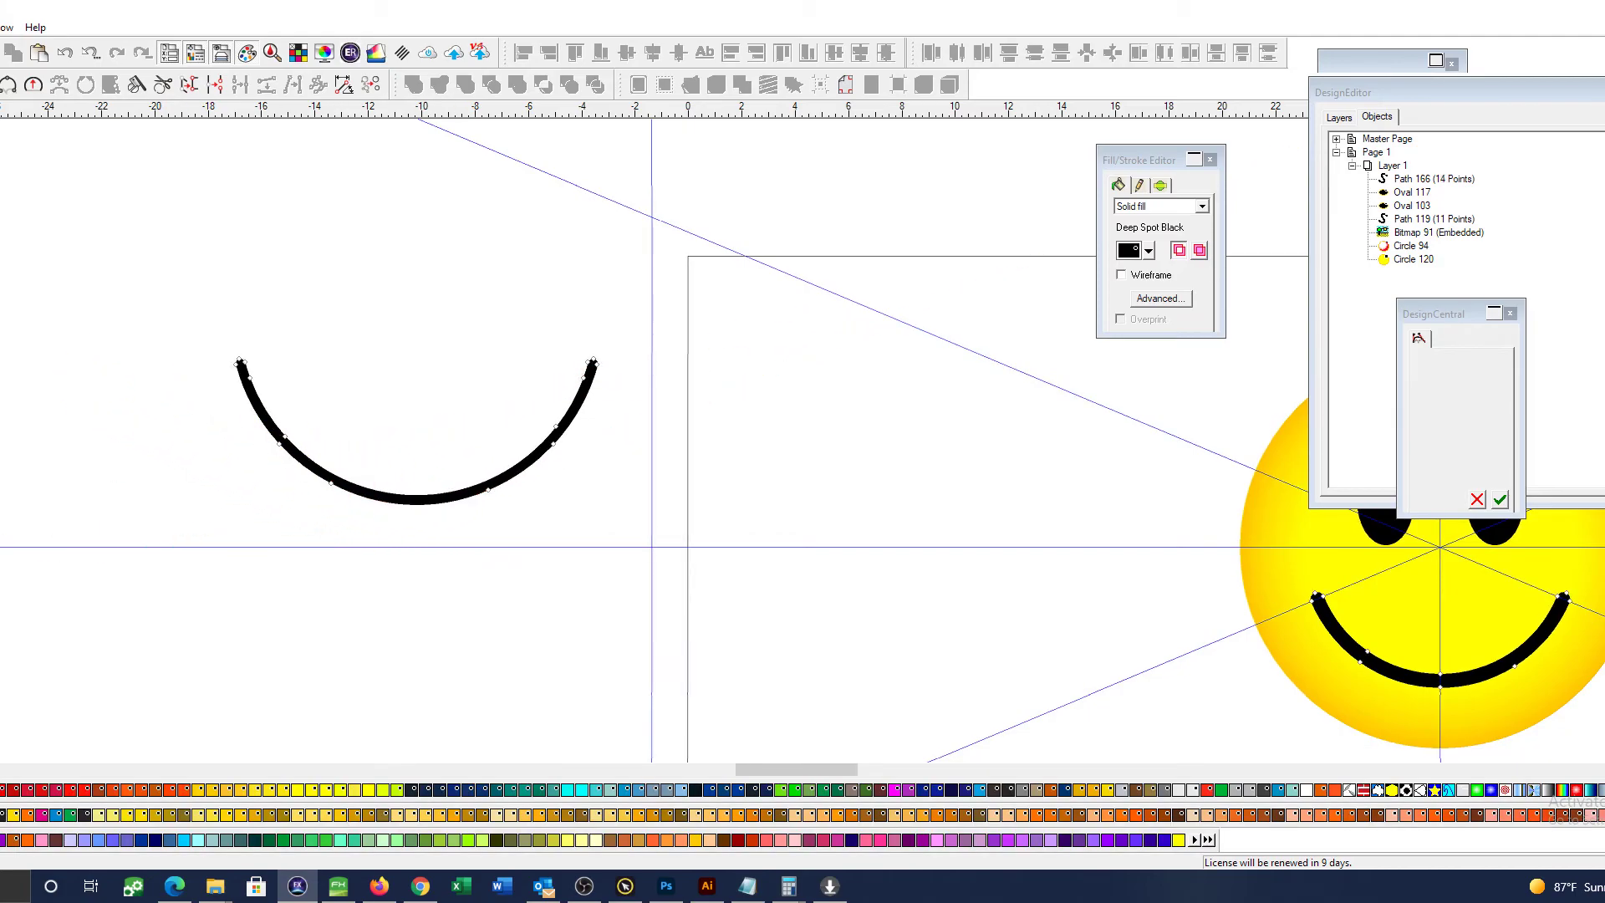
Step: Delete the finished demonstration smile from the empty area beside the page
key("space")
left_click_drag(213, 281, 577, 465)
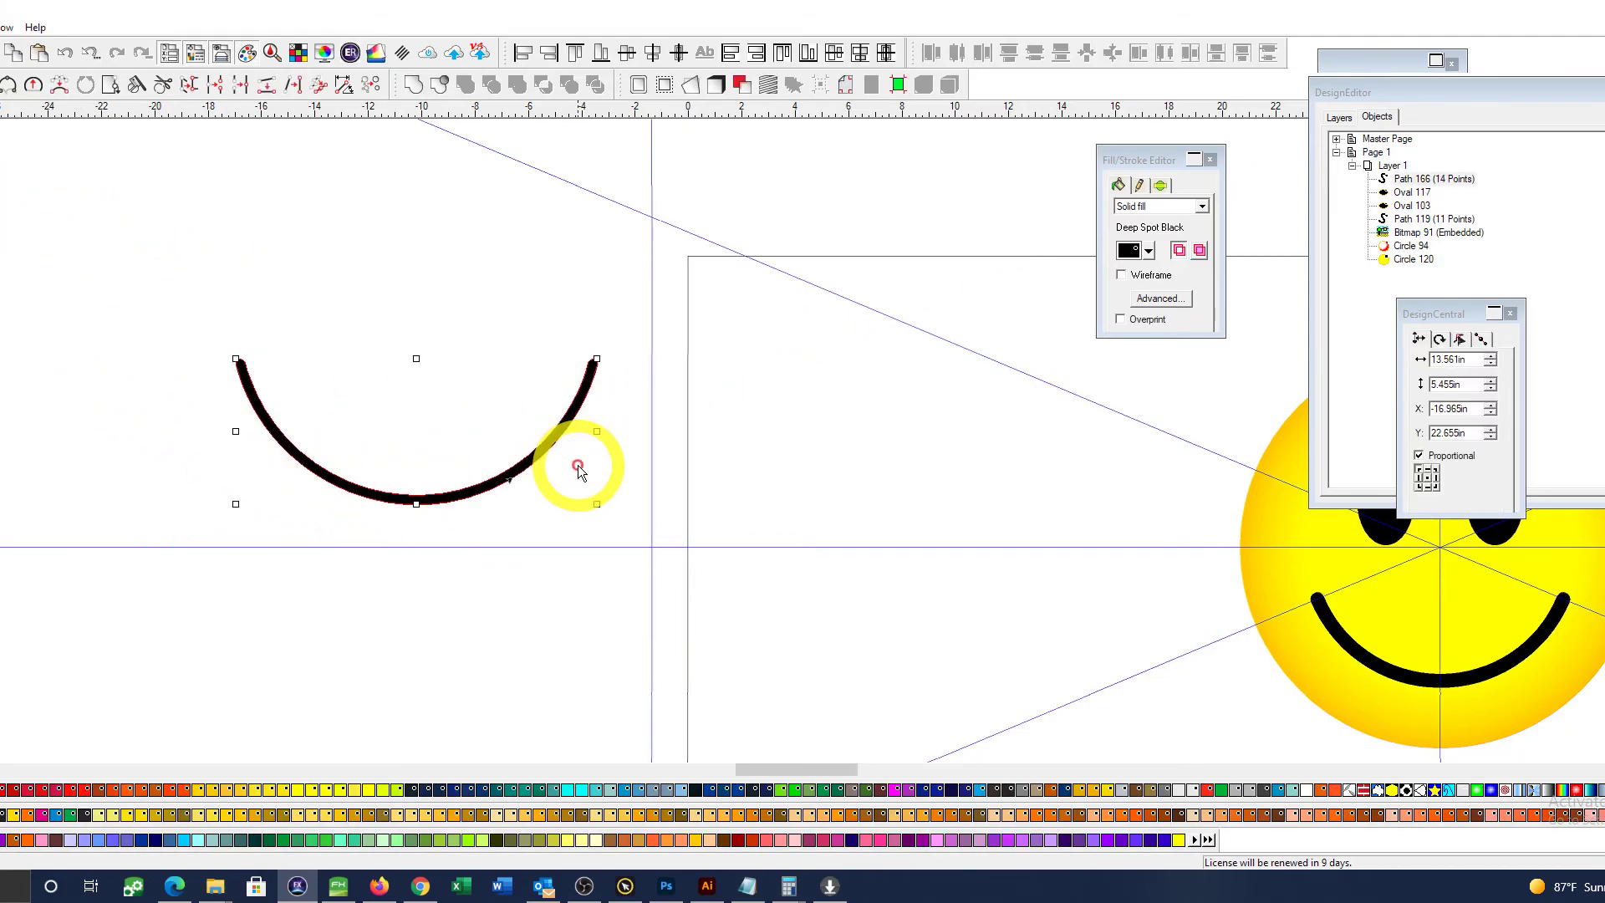
key("Delete")
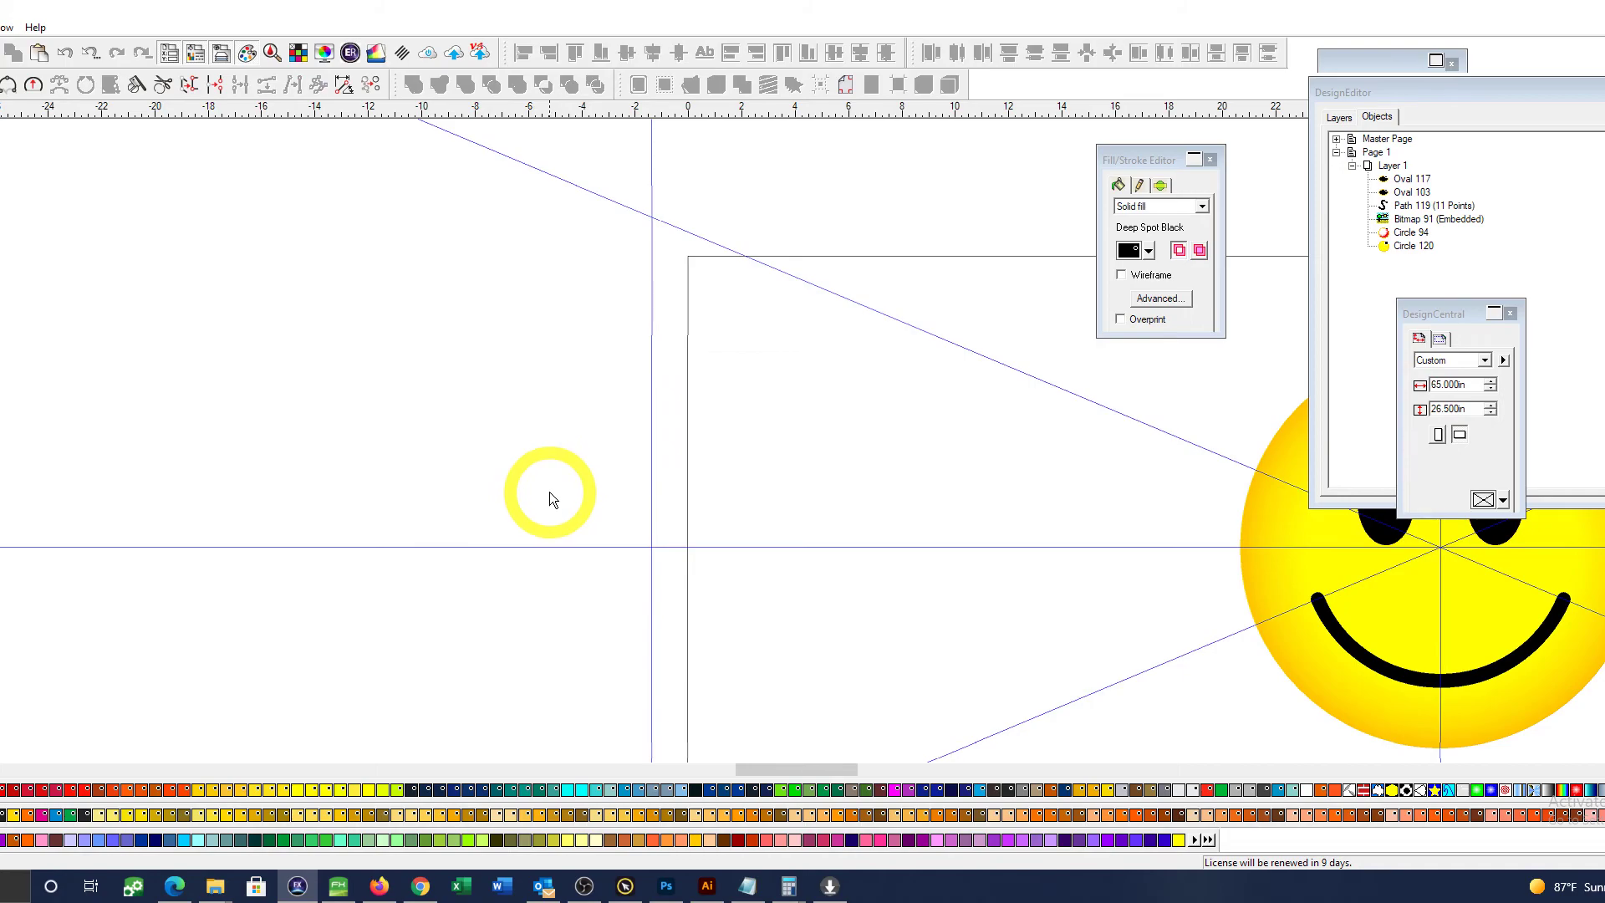
Step: Draw a closed six-point half shape, about 10.2 by 13.5 in, with its straight side on the vertical guide above the page's corner
scroll(549, 491, "down", 1)
key("ctrl+space")
left_click_drag(353, 483, 566, 490)
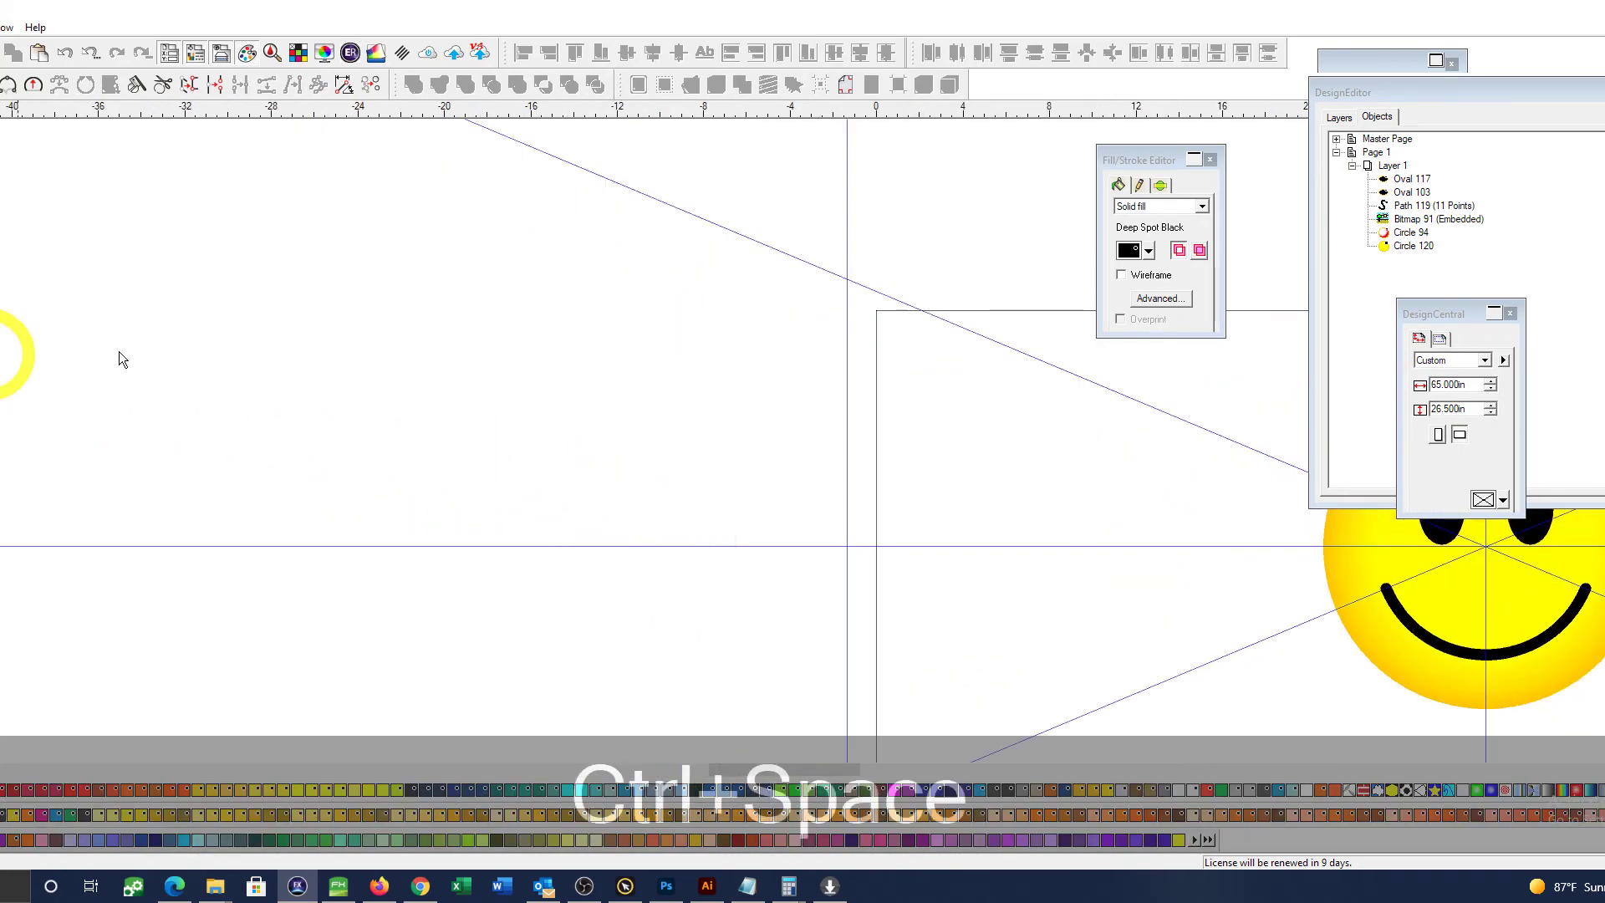
left_click_drag(707, 367, 570, 479)
left_click_drag(694, 332, 523, 384)
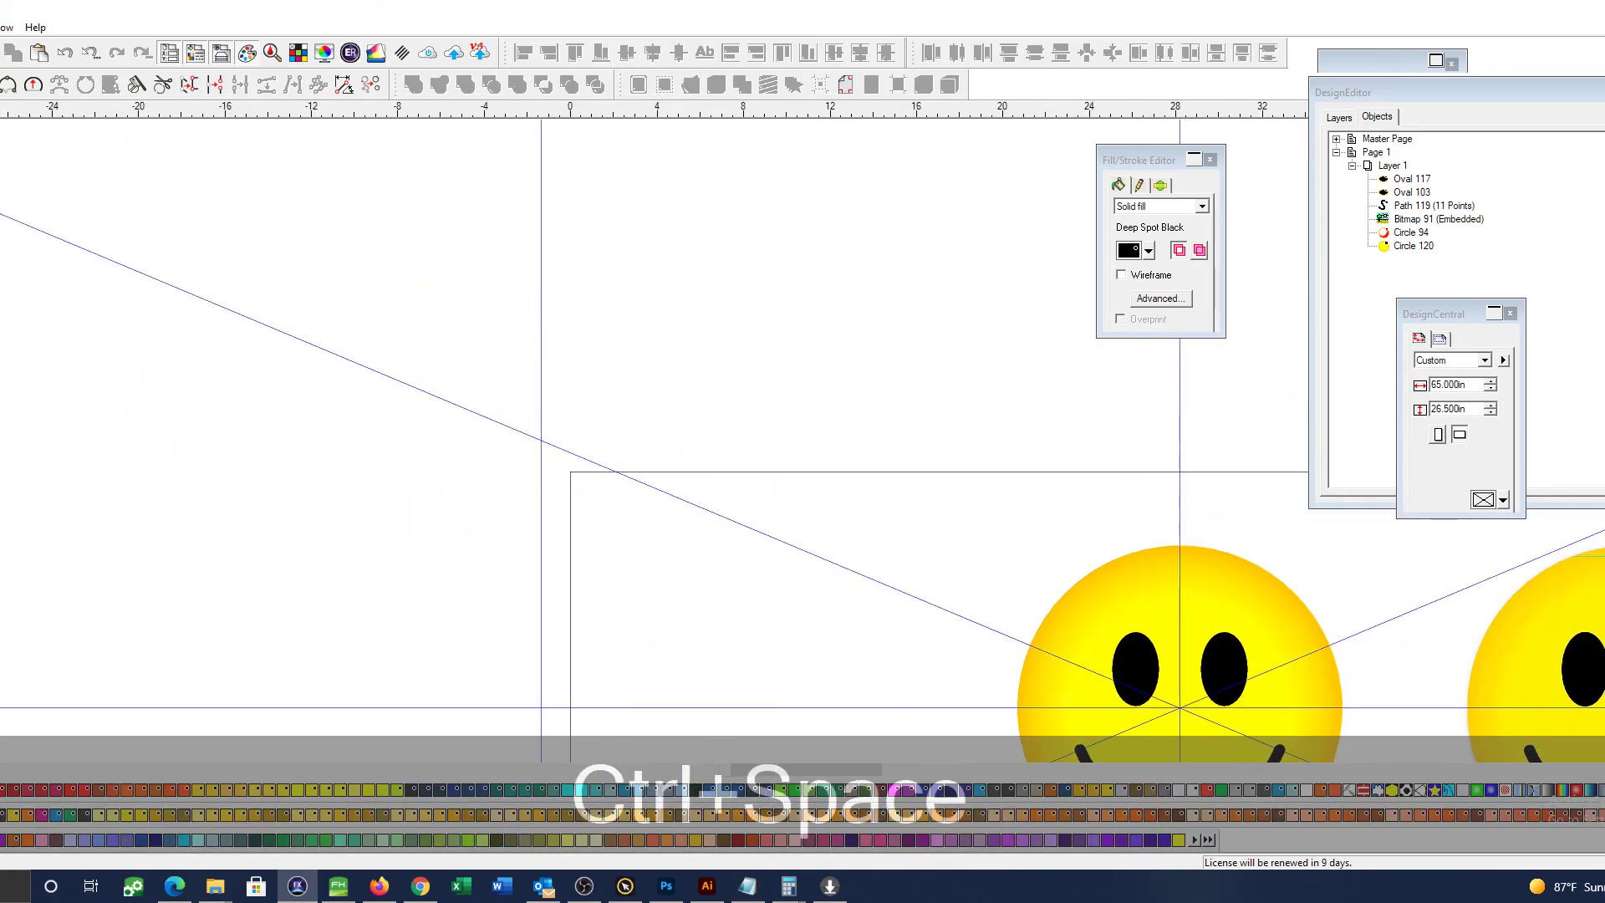
left_click(1, 185)
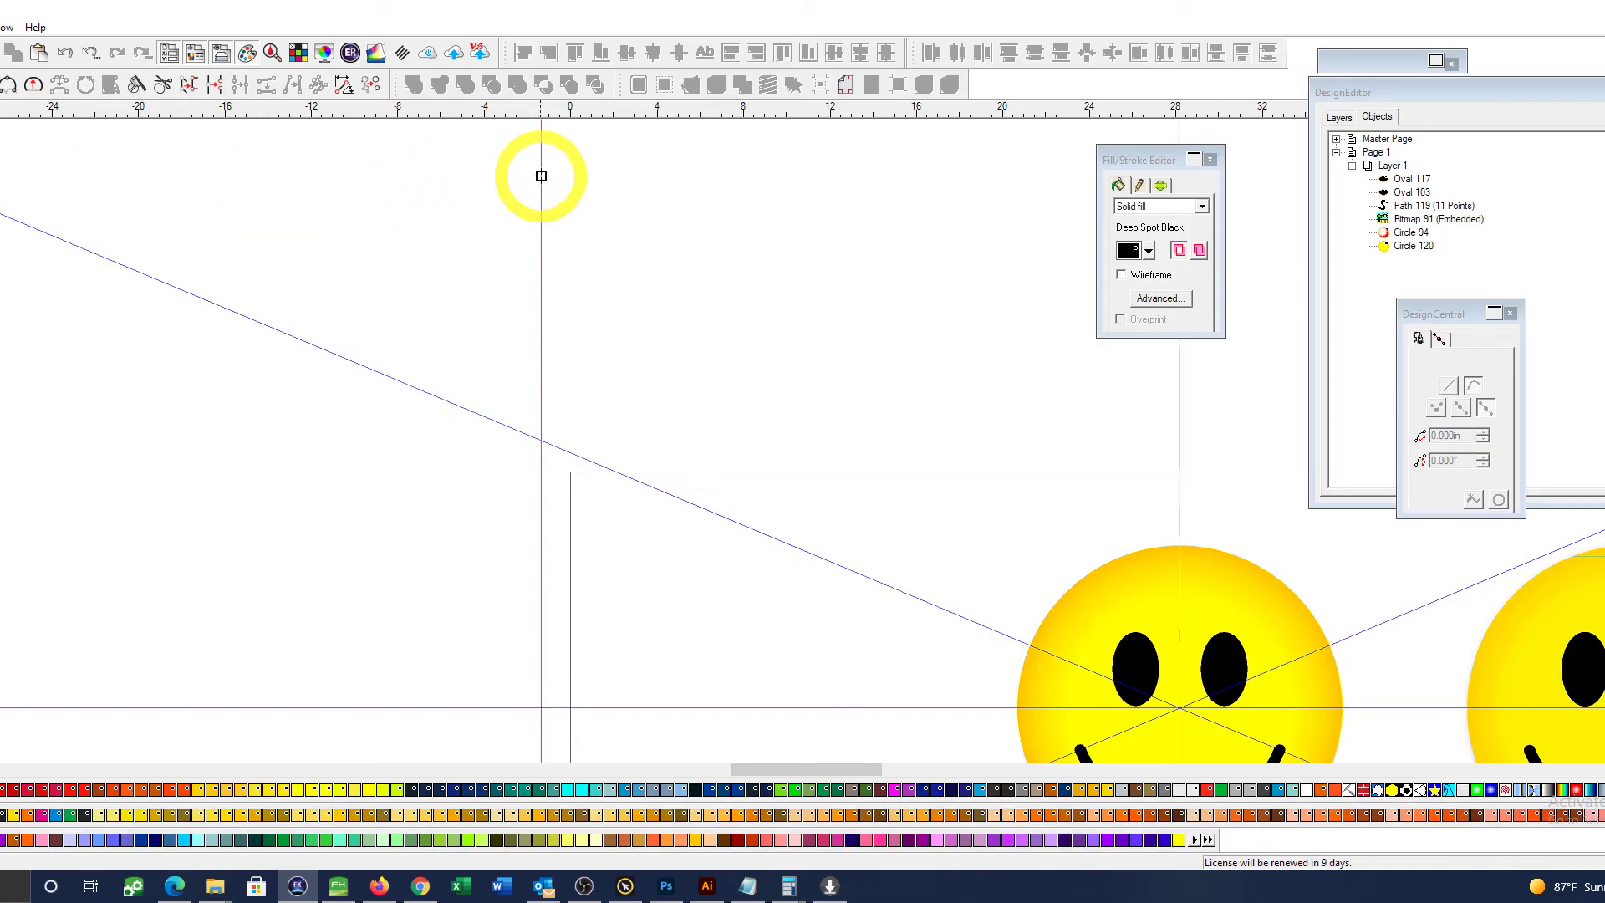
left_click(541, 175)
left_click(376, 167)
left_click(320, 261)
left_click(442, 387)
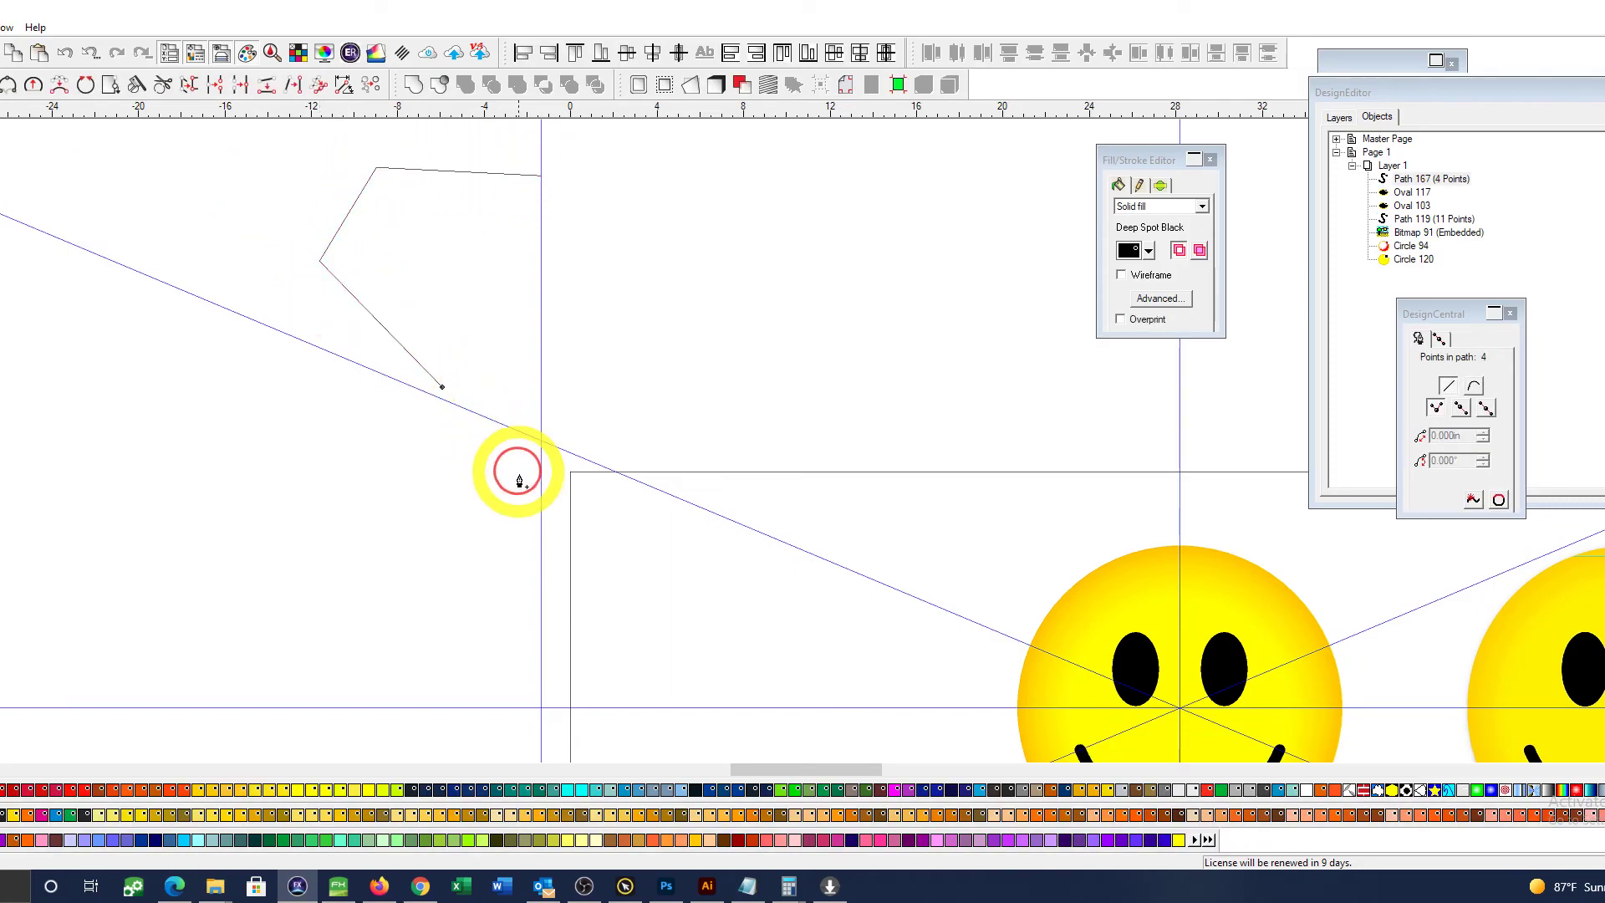
left_click(499, 459)
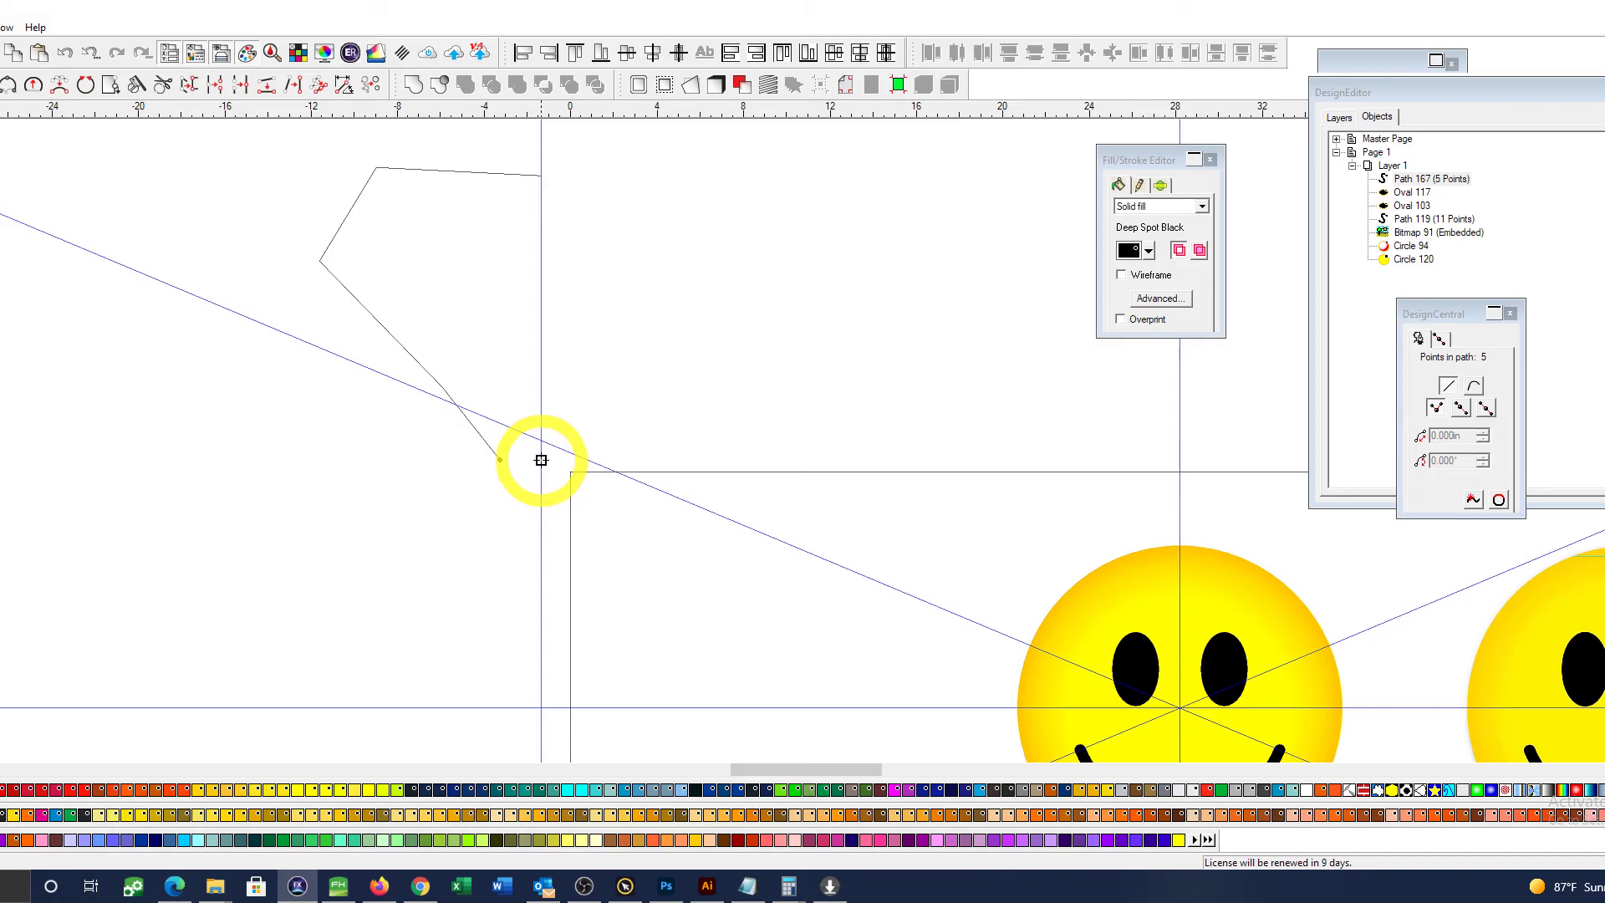
left_click(541, 458)
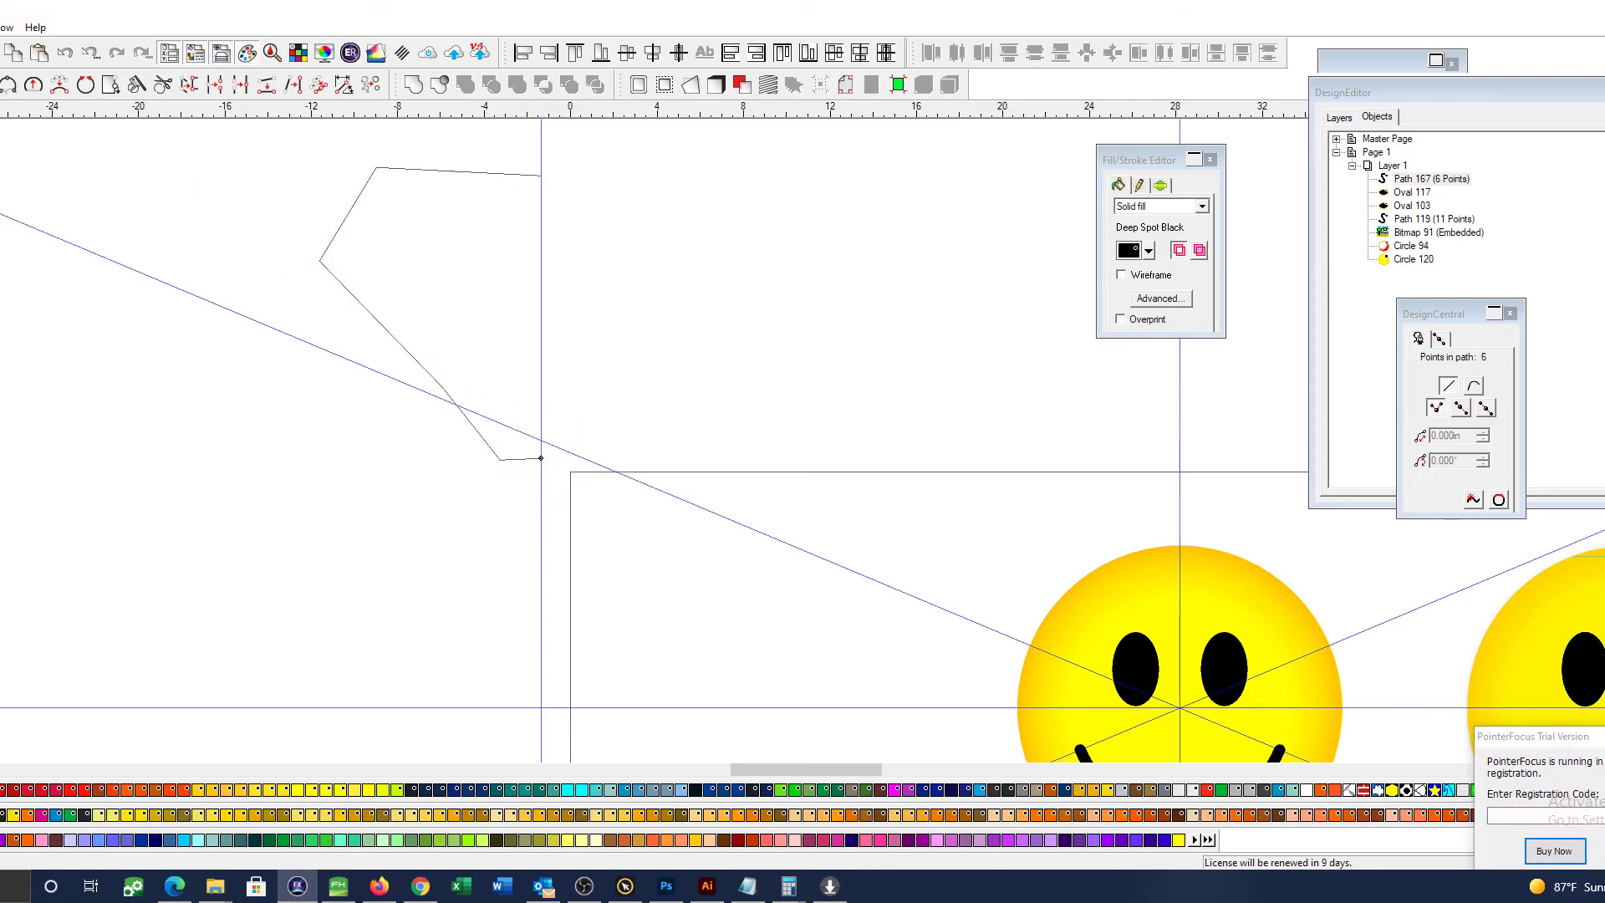
left_click(85, 85)
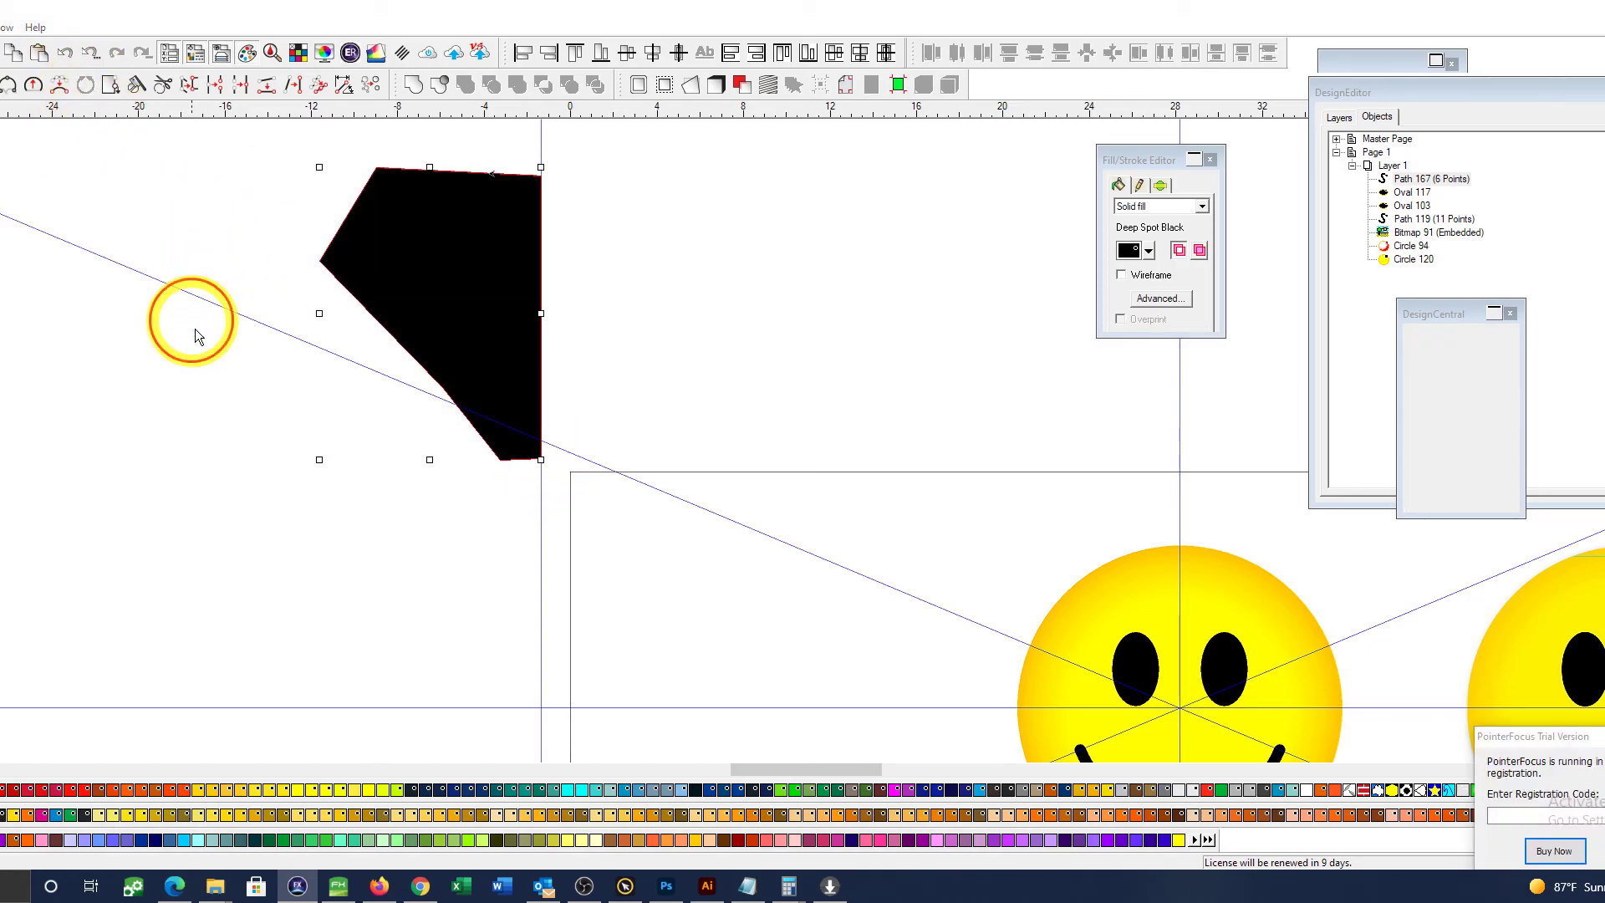
Step: Mirror the black half shape to the right with Keep original on and 0.000 in distance, and select both halves
left_click(655, 270)
left_click(470, 303)
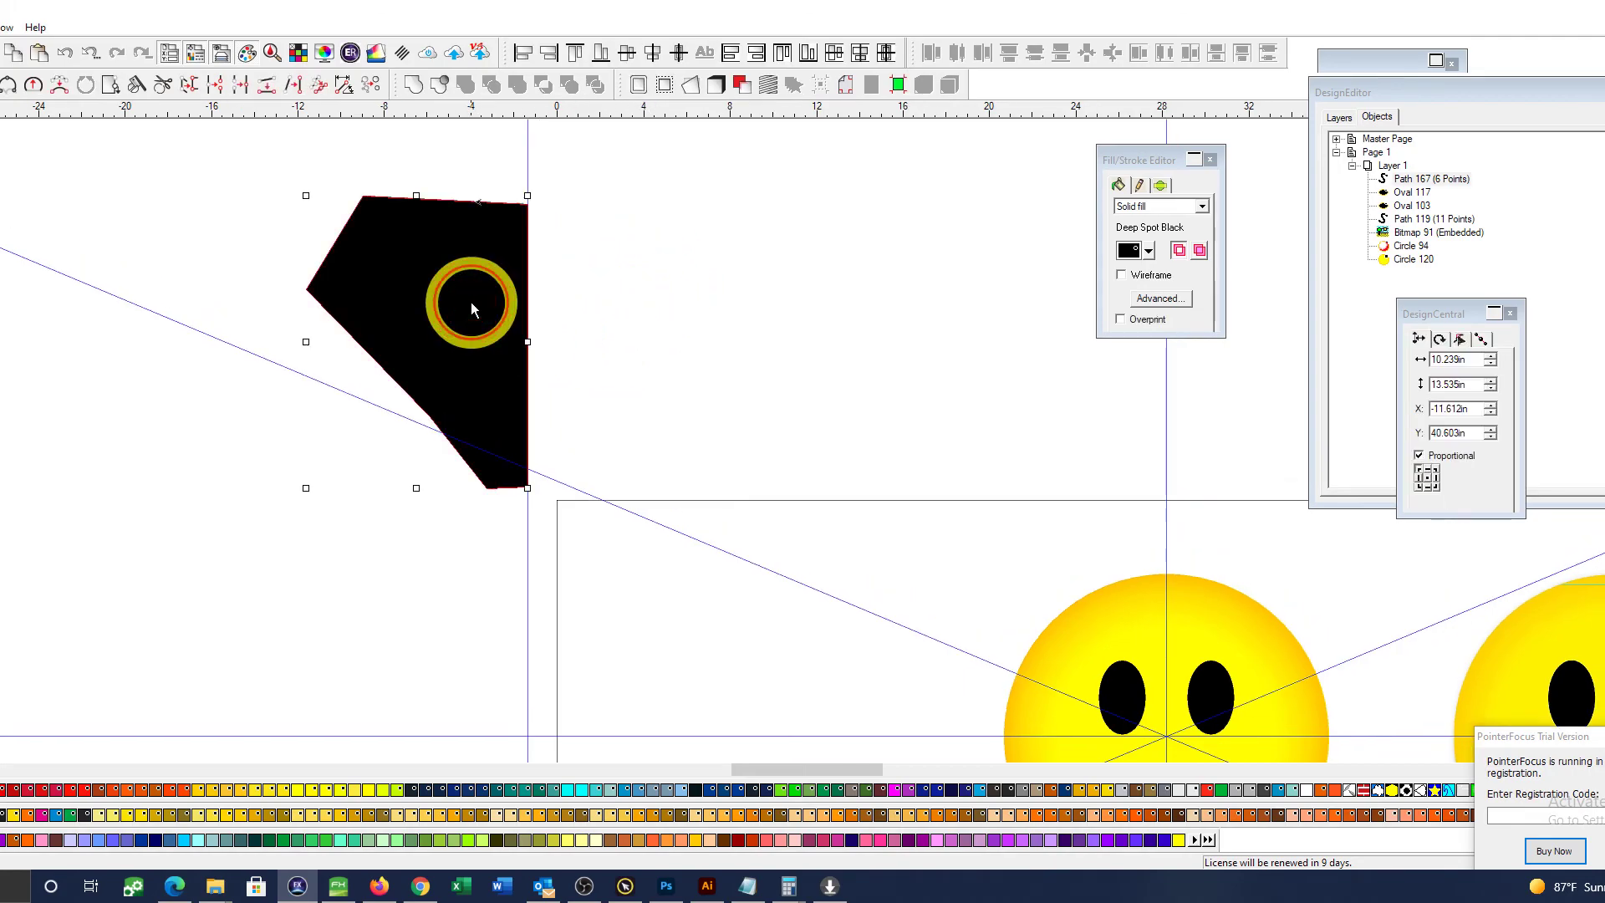
key("alt+e")
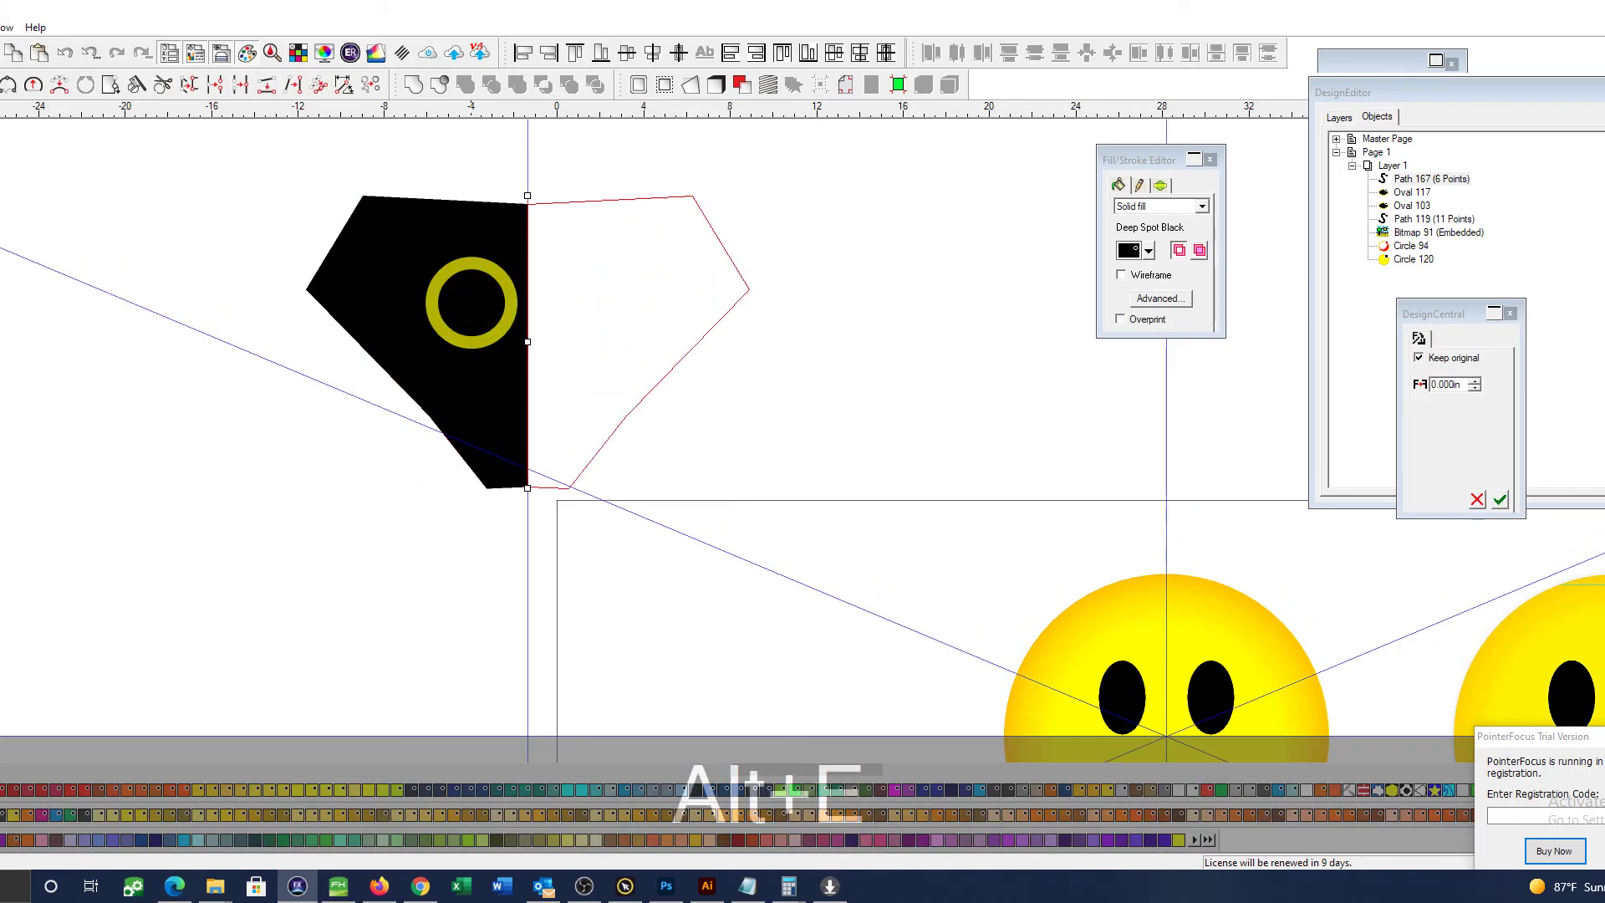
left_click(1500, 499)
left_click(449, 245, "shift")
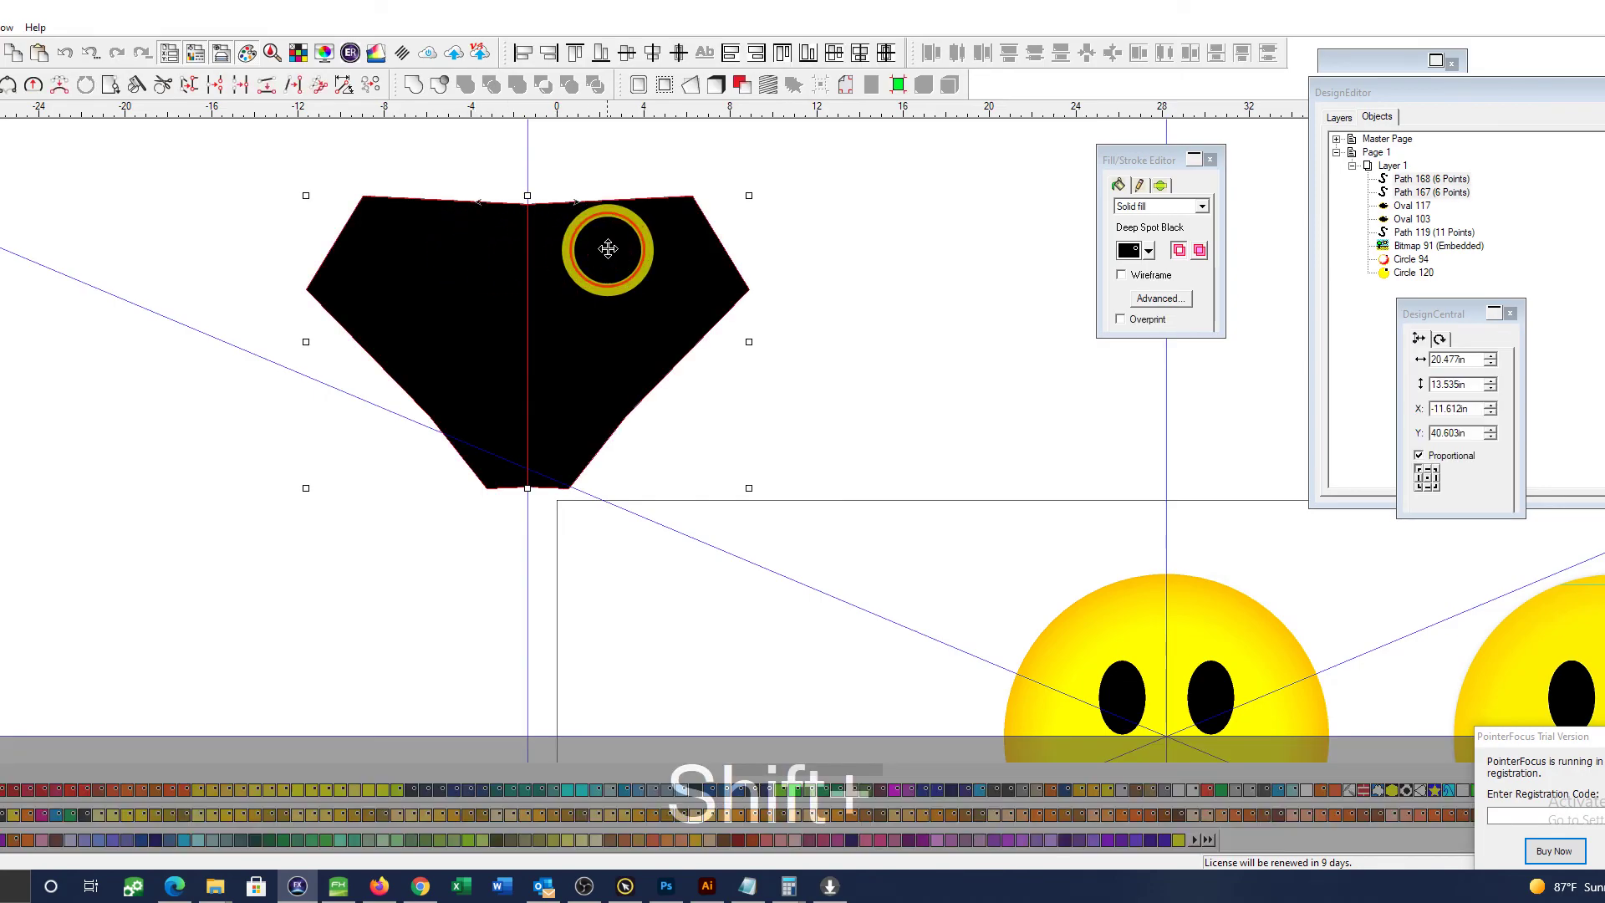
Step: Weld the two mirrored halves into a single path and round its centre points on the upper and lower edges
left_click(412, 81)
left_click(950, 83)
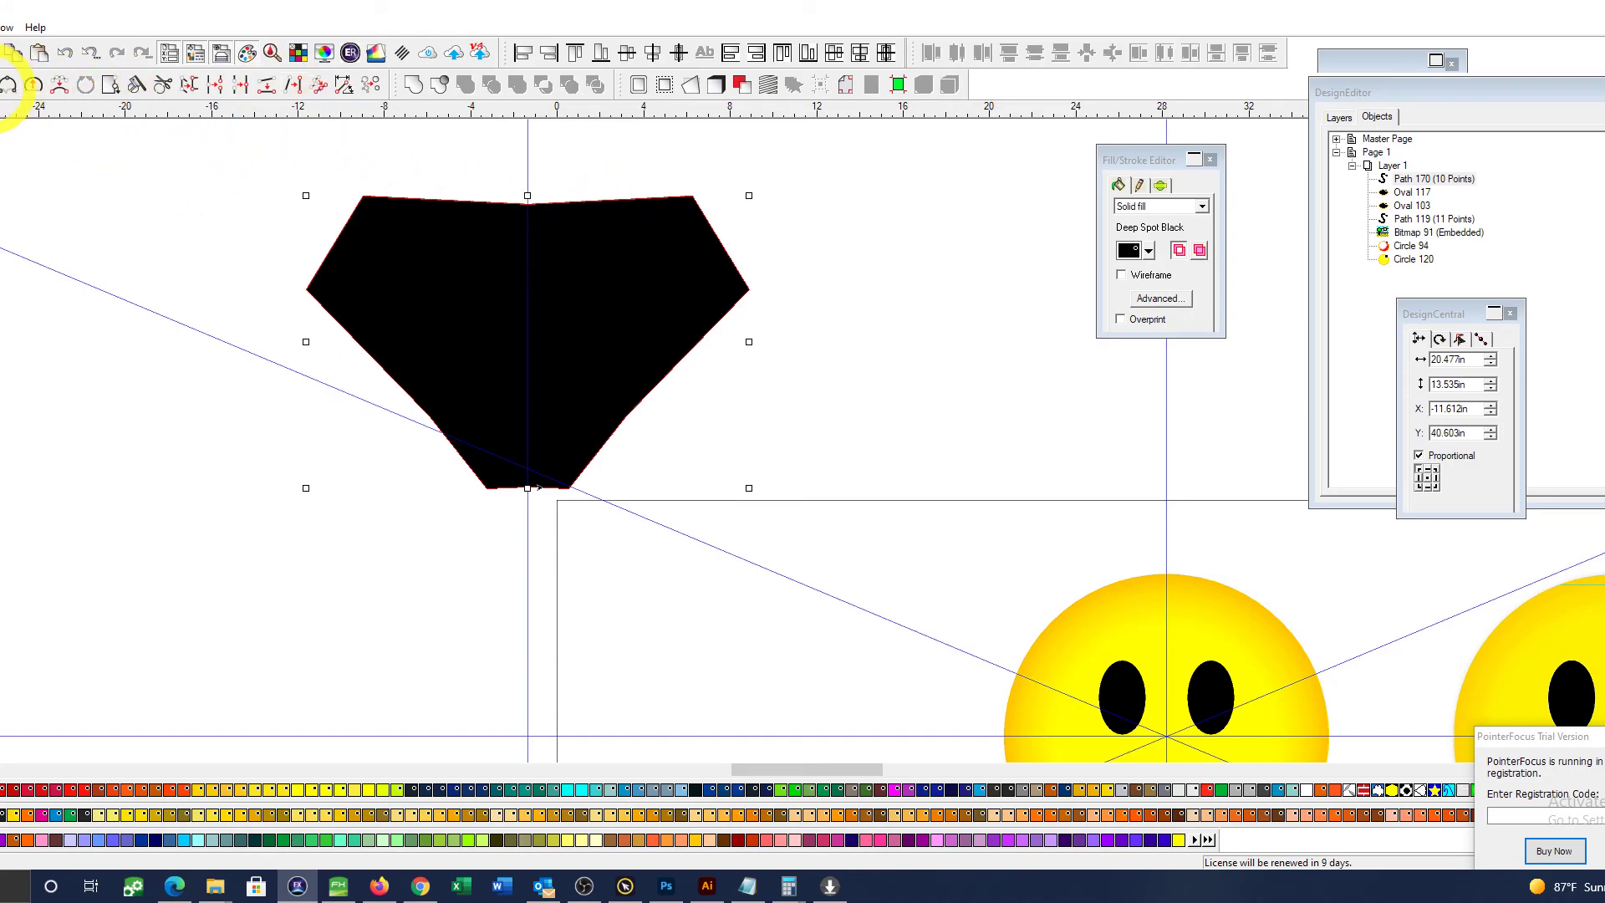
left_click(8, 84)
left_click(613, 216)
left_click_drag(612, 216, 622, 208)
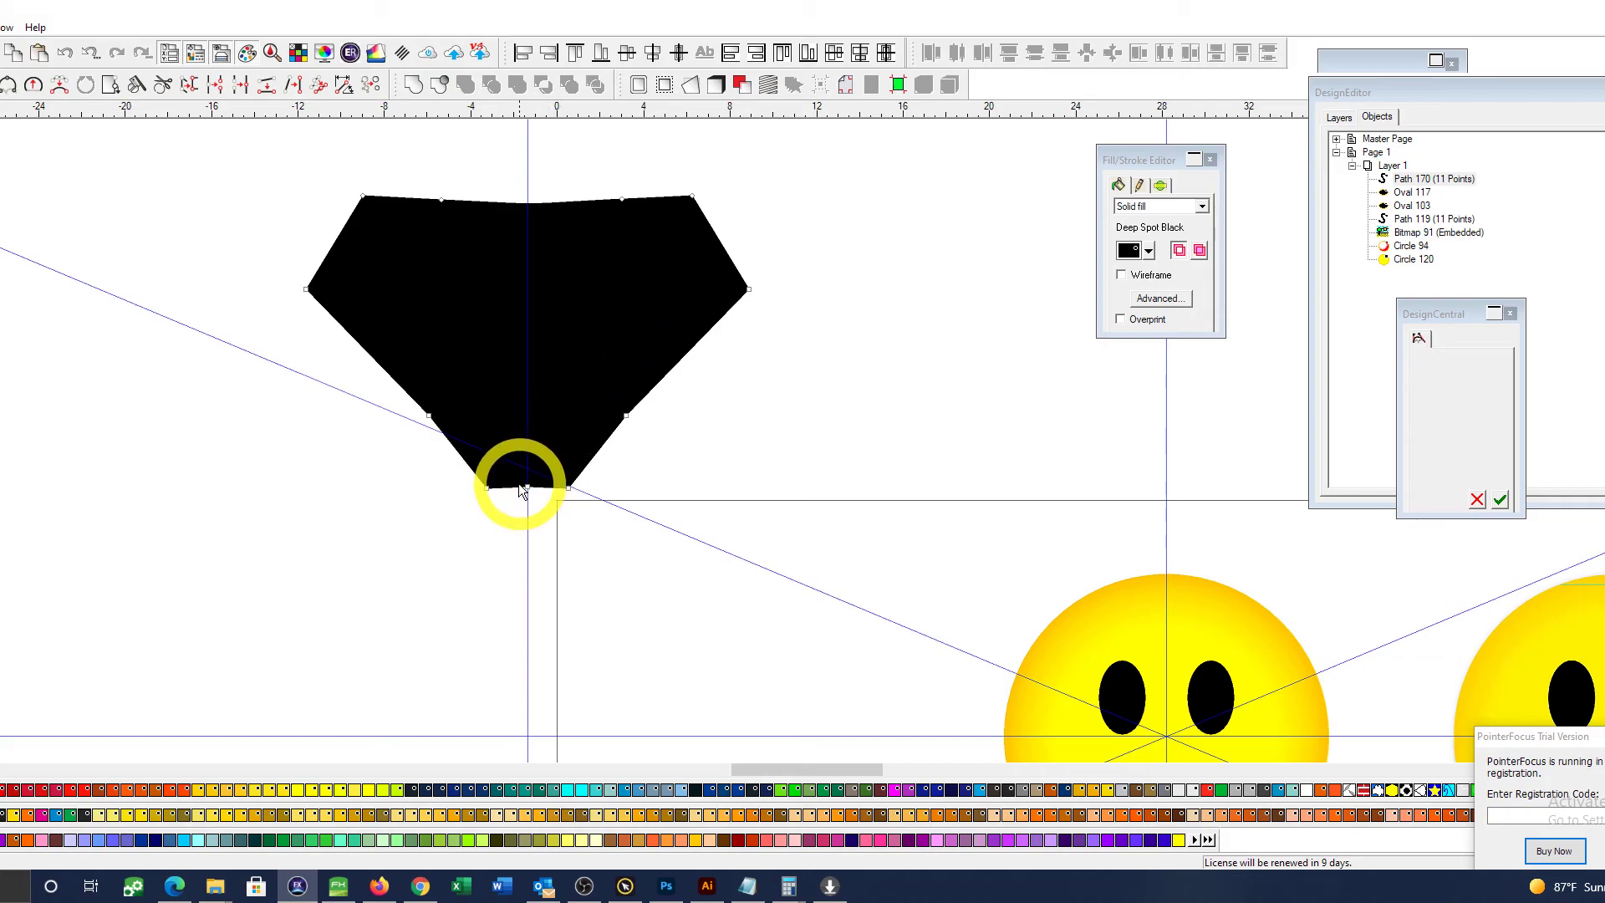
mouse_move(500, 487)
left_mouse_down()
mouse_move(559, 485)
mouse_move(543, 488)
left_mouse_up()
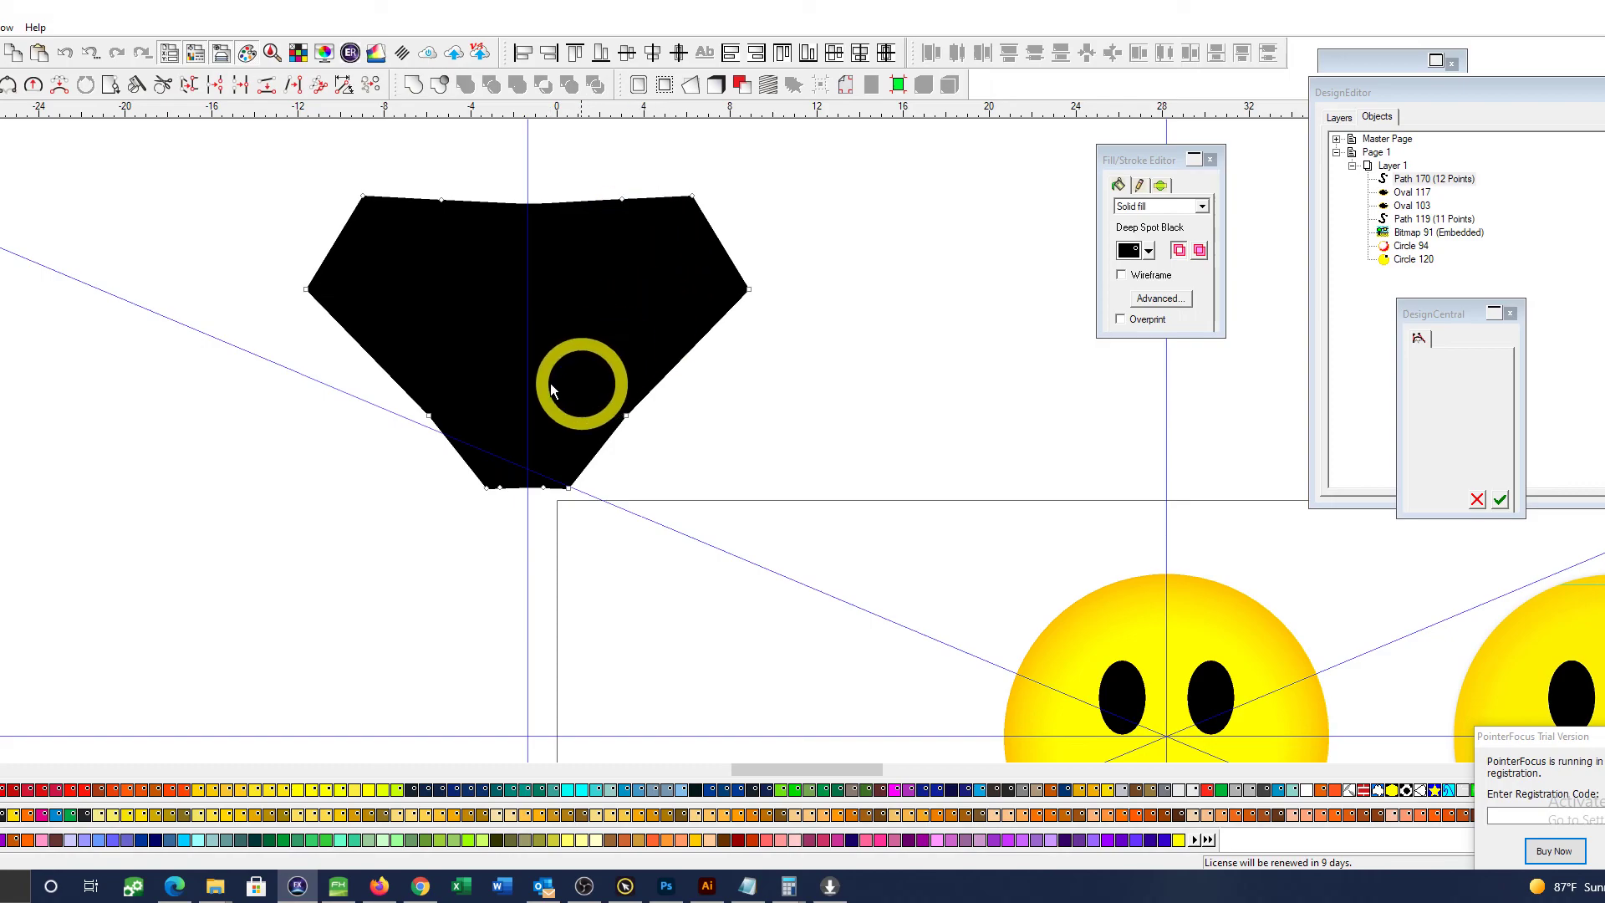
Step: Round the left half's upper corner with a diameter of about 1.08 in, and also its side corner, lower corner and lower bend
left_click_drag(268, 187, 886, 529)
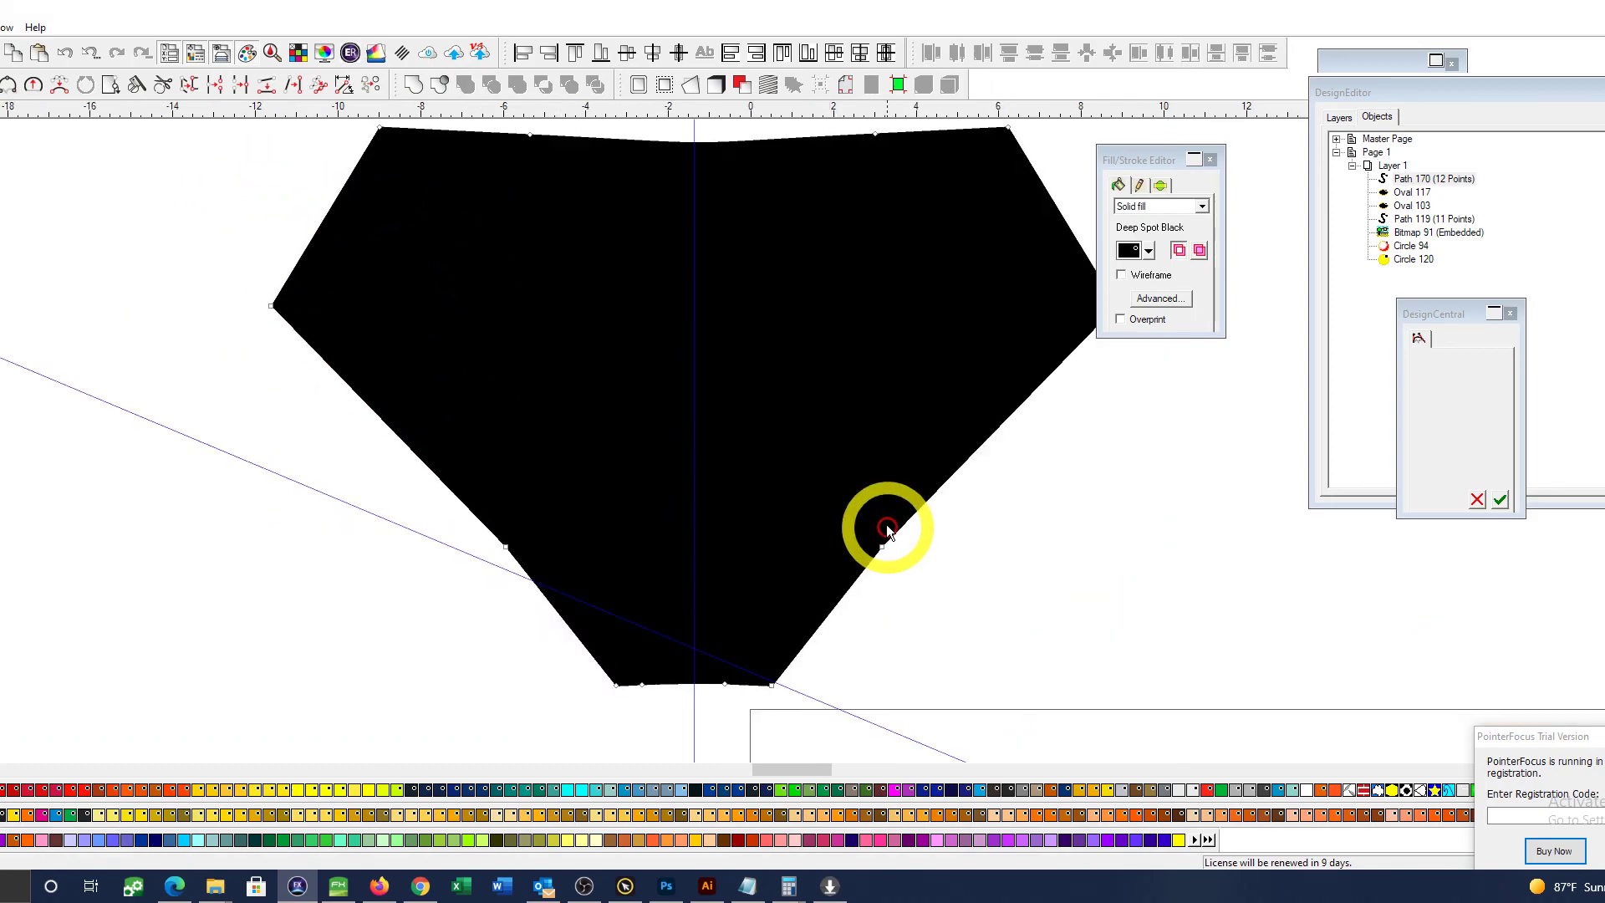
left_click(0, 88)
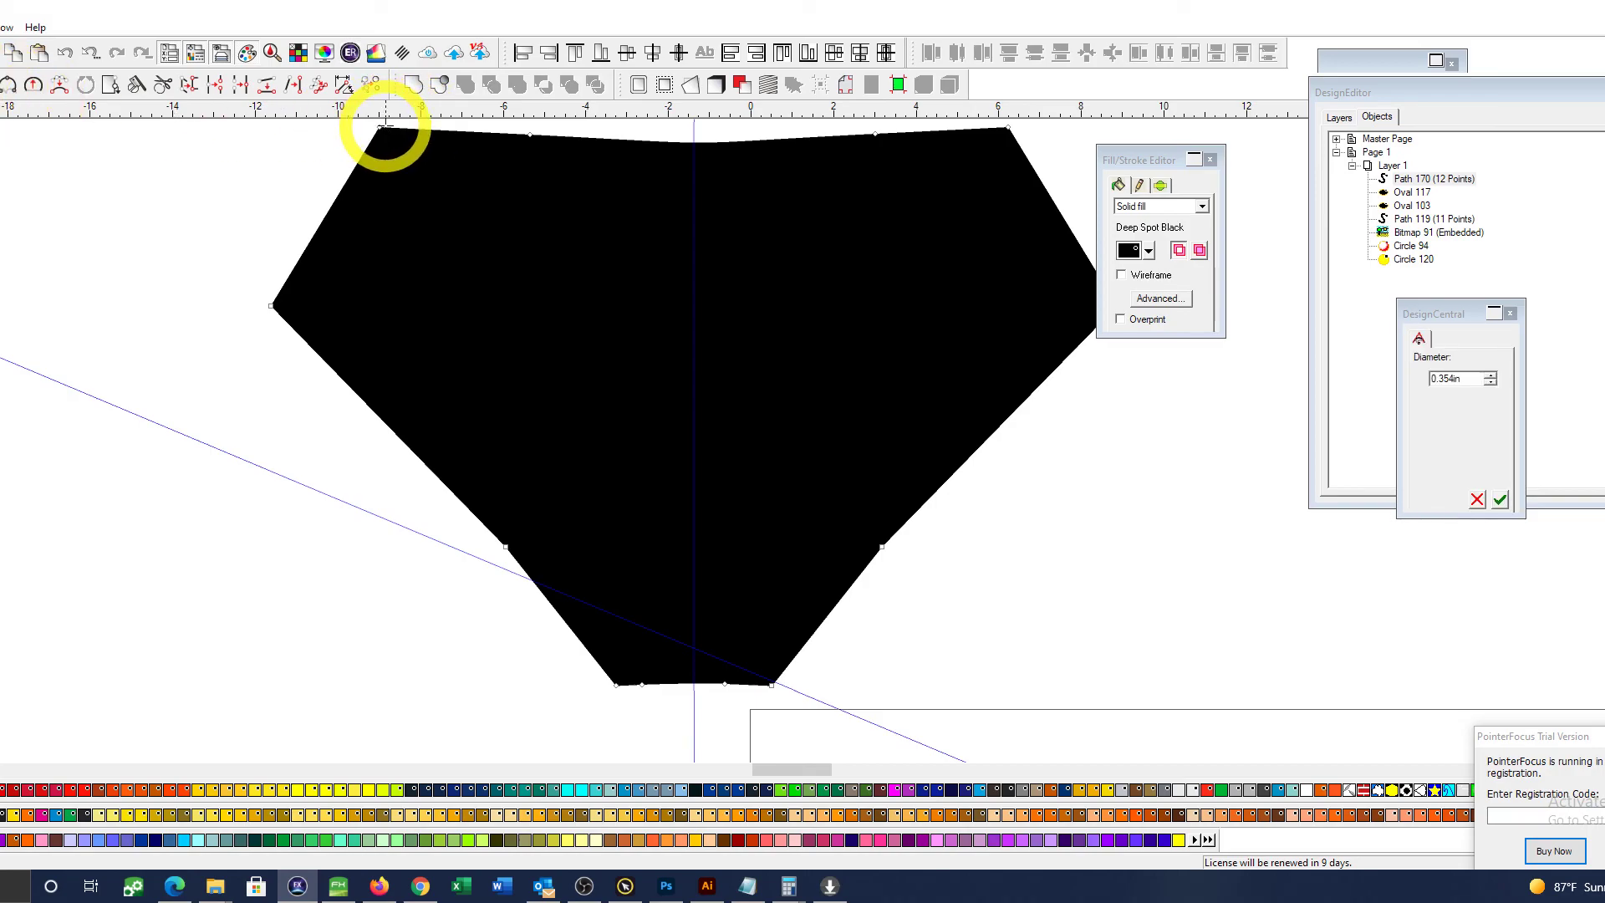
left_click(390, 129)
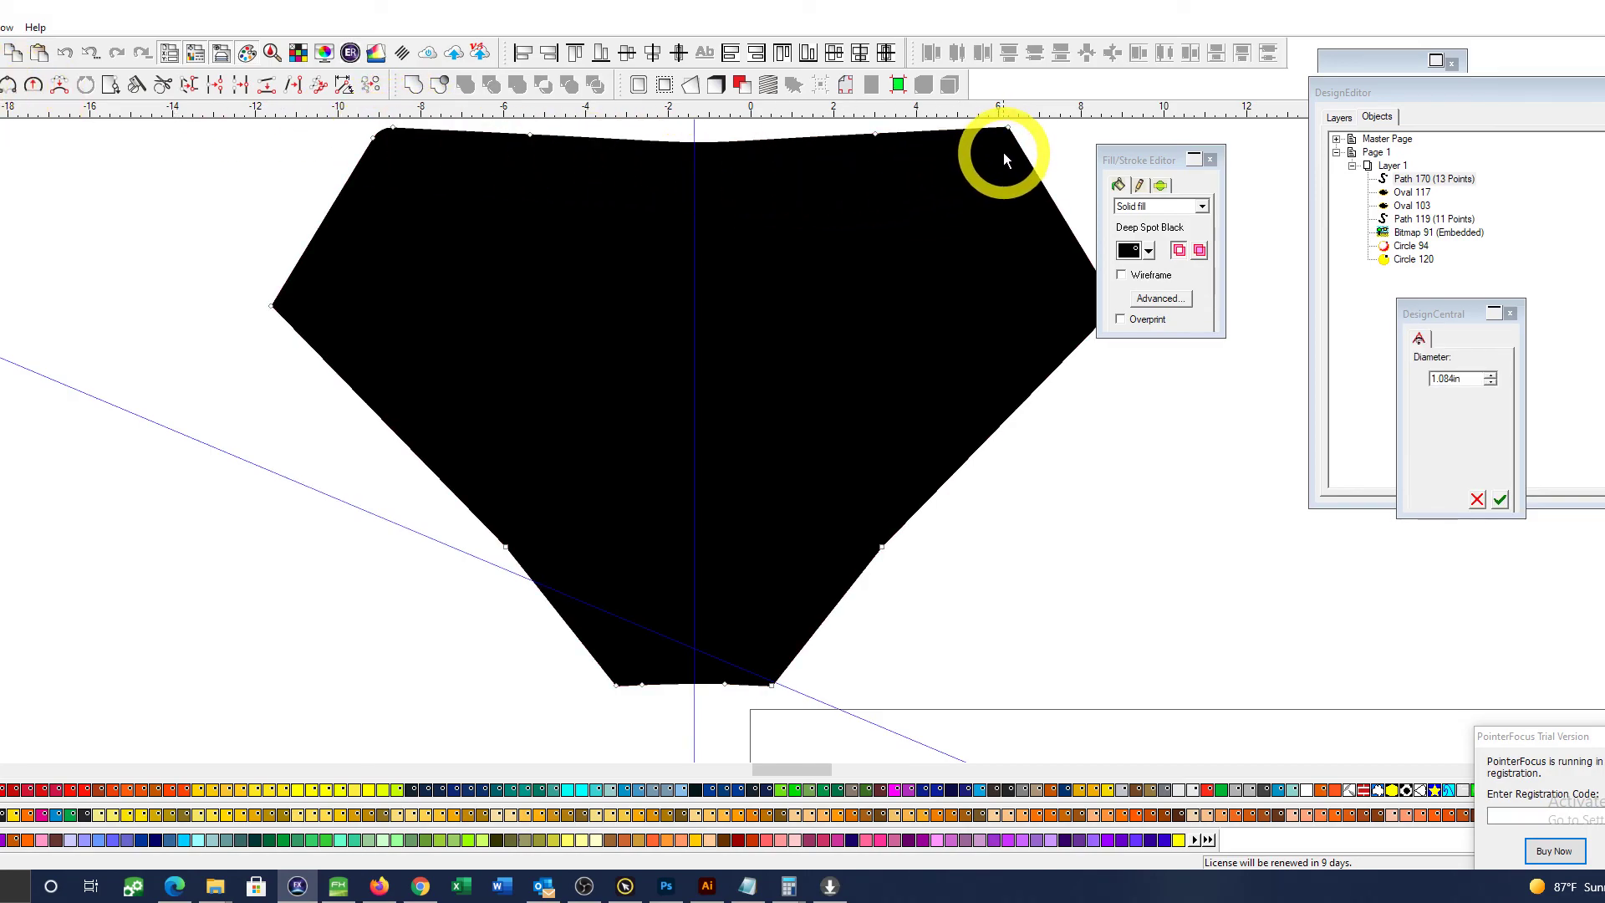
left_click(283, 290)
left_click_drag(283, 291, 319, 355)
left_click_drag(606, 672, 433, 518)
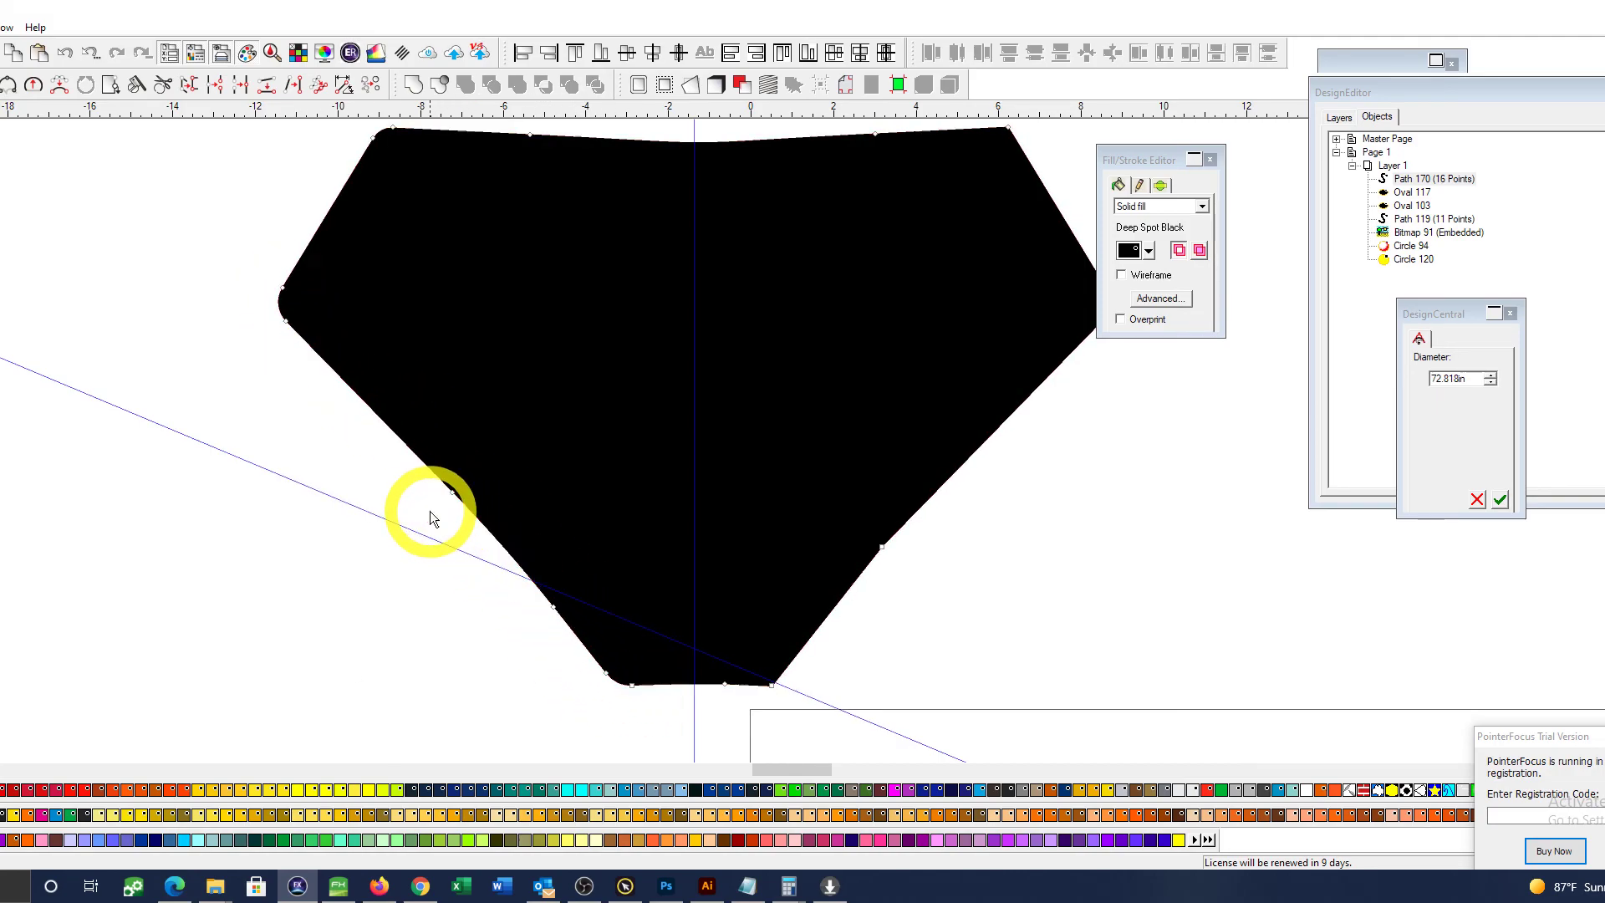
left_click(72, 209)
scroll(72, 208, "down", 2)
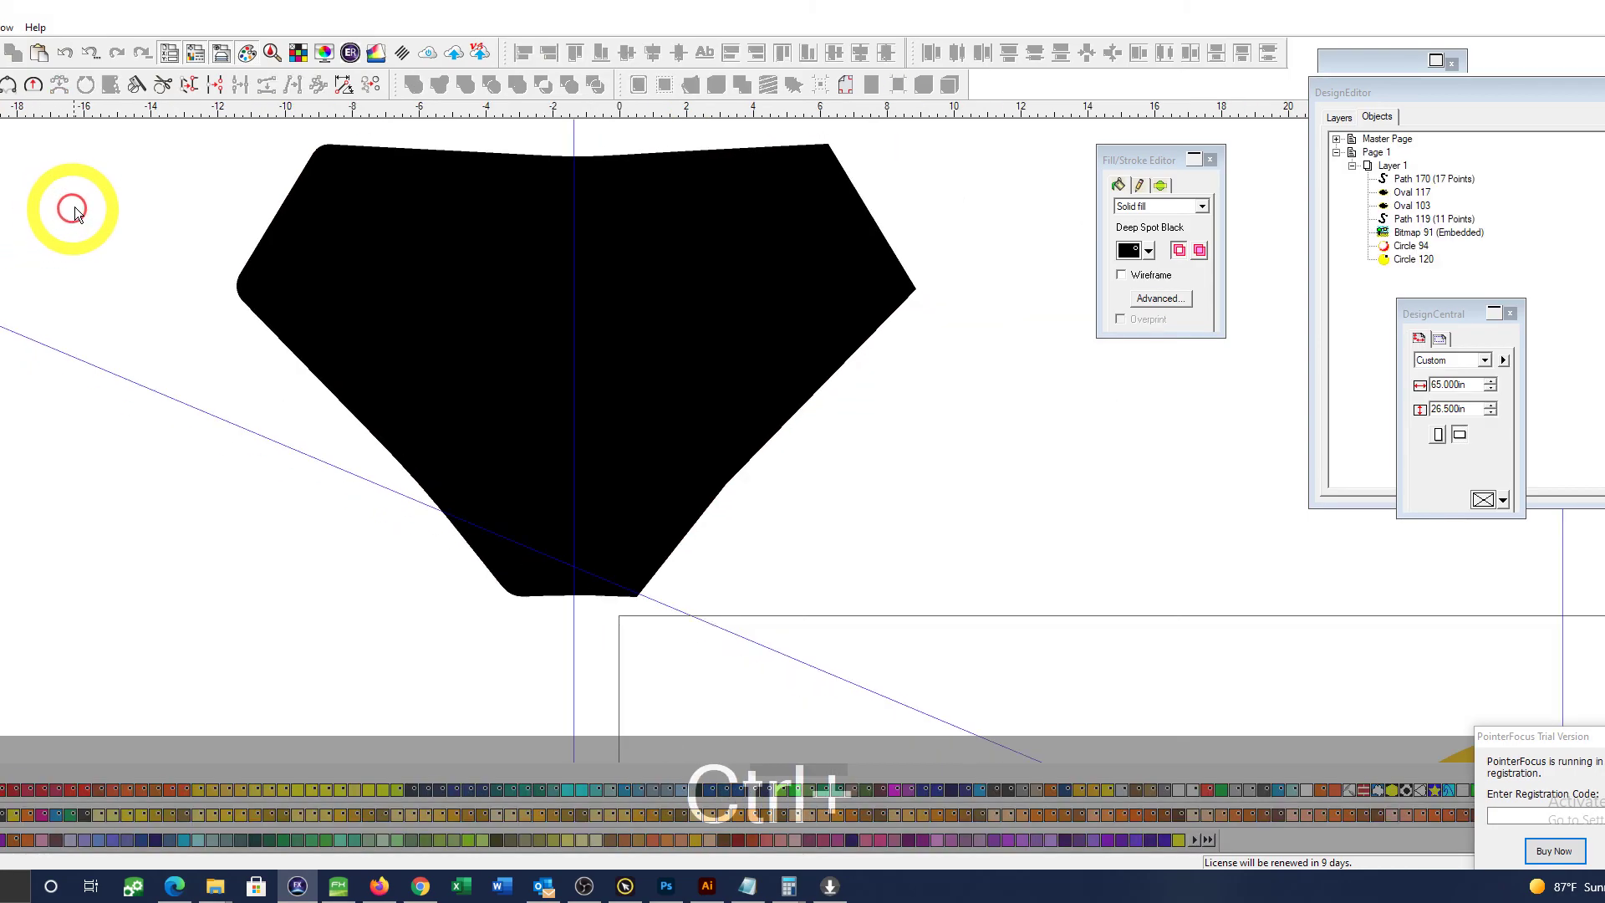
scroll(73, 210, "down", 5)
Step: Draw a rounded rectangle about 15.1 by 21.6 in over the shape's right half, with its left edge on the vertical guide
key("ctrl+space")
left_click_drag(200, 223, 304, 280)
left_click(513, 183)
left_click(39, 202)
left_click(1, 249)
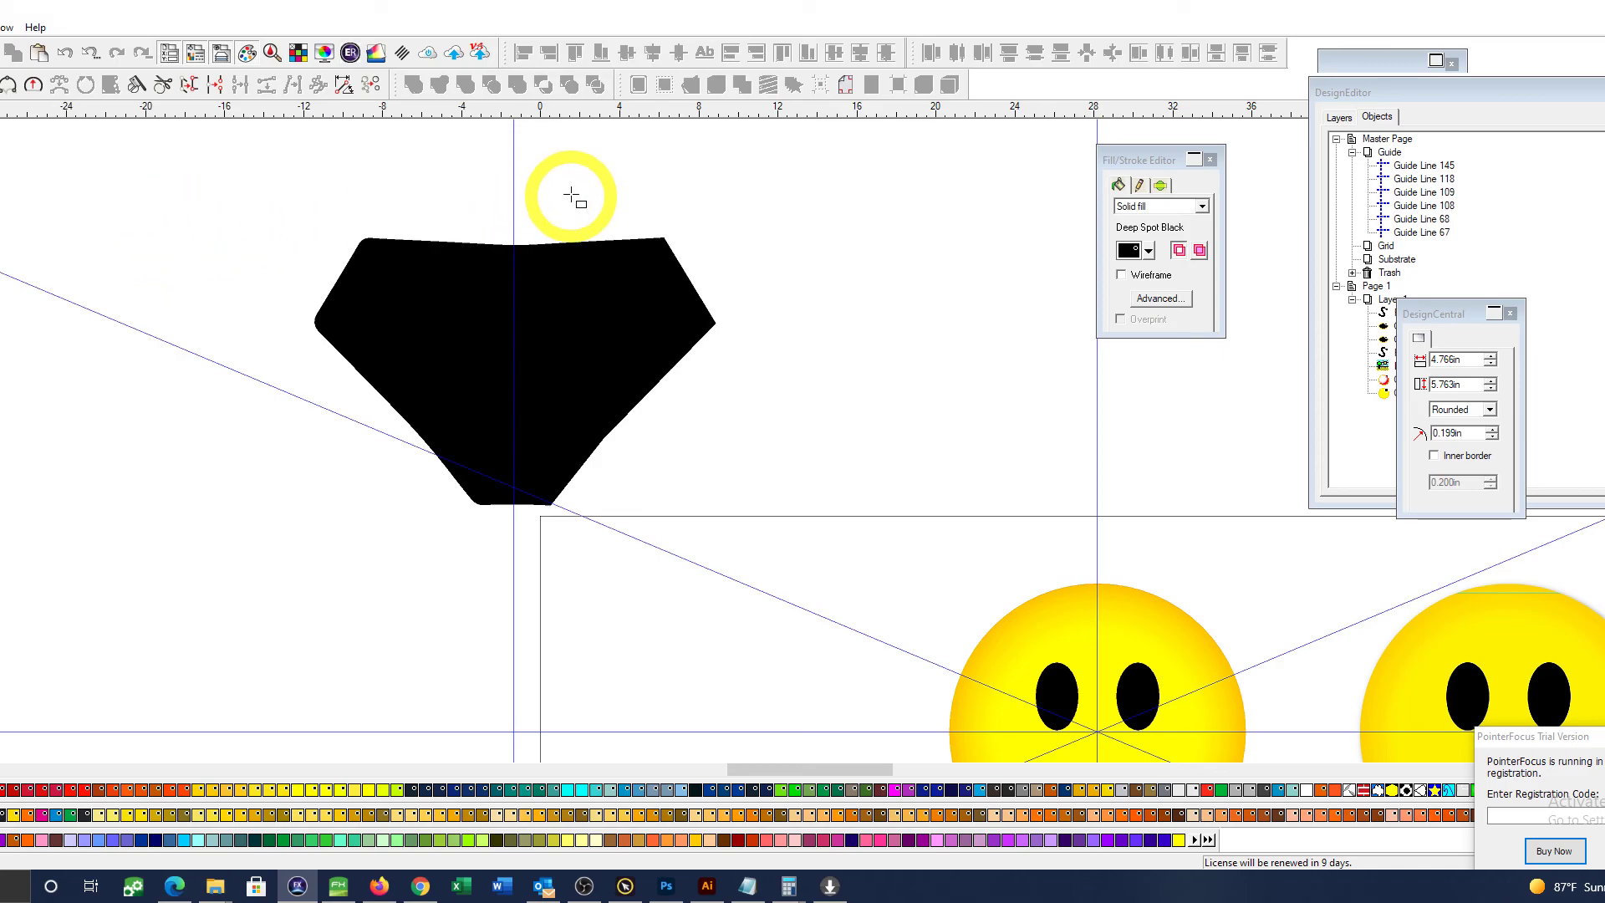
left_click_drag(513, 150, 811, 577)
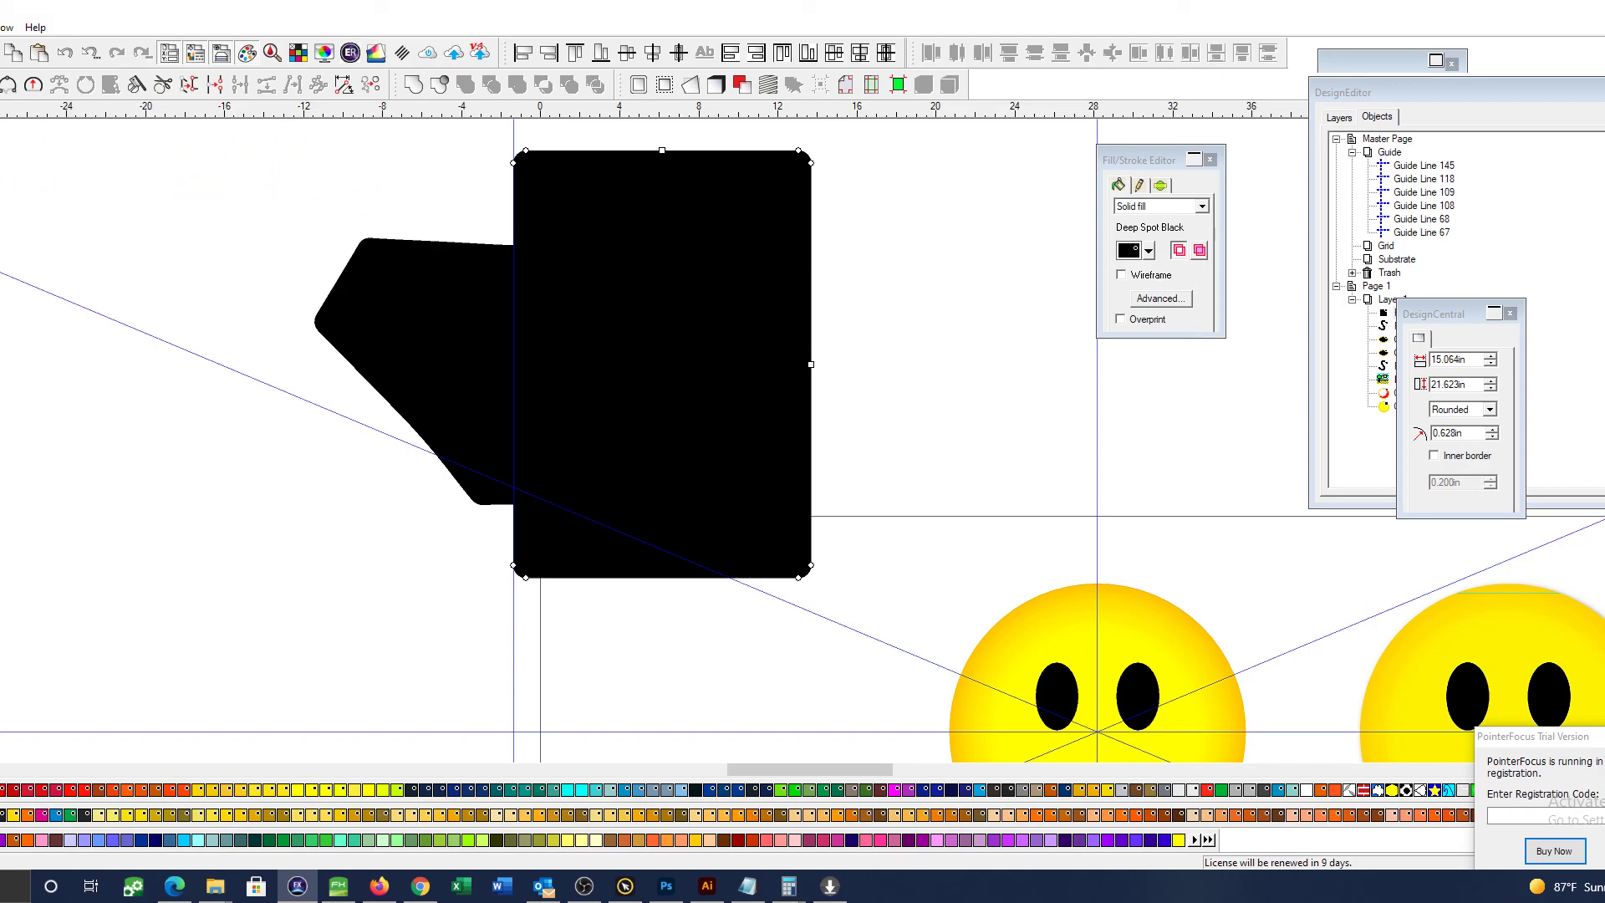
Step: Cut away the shape's right half using the overlapping rectangle, and delete the rectangle
left_click(423, 357, "shift")
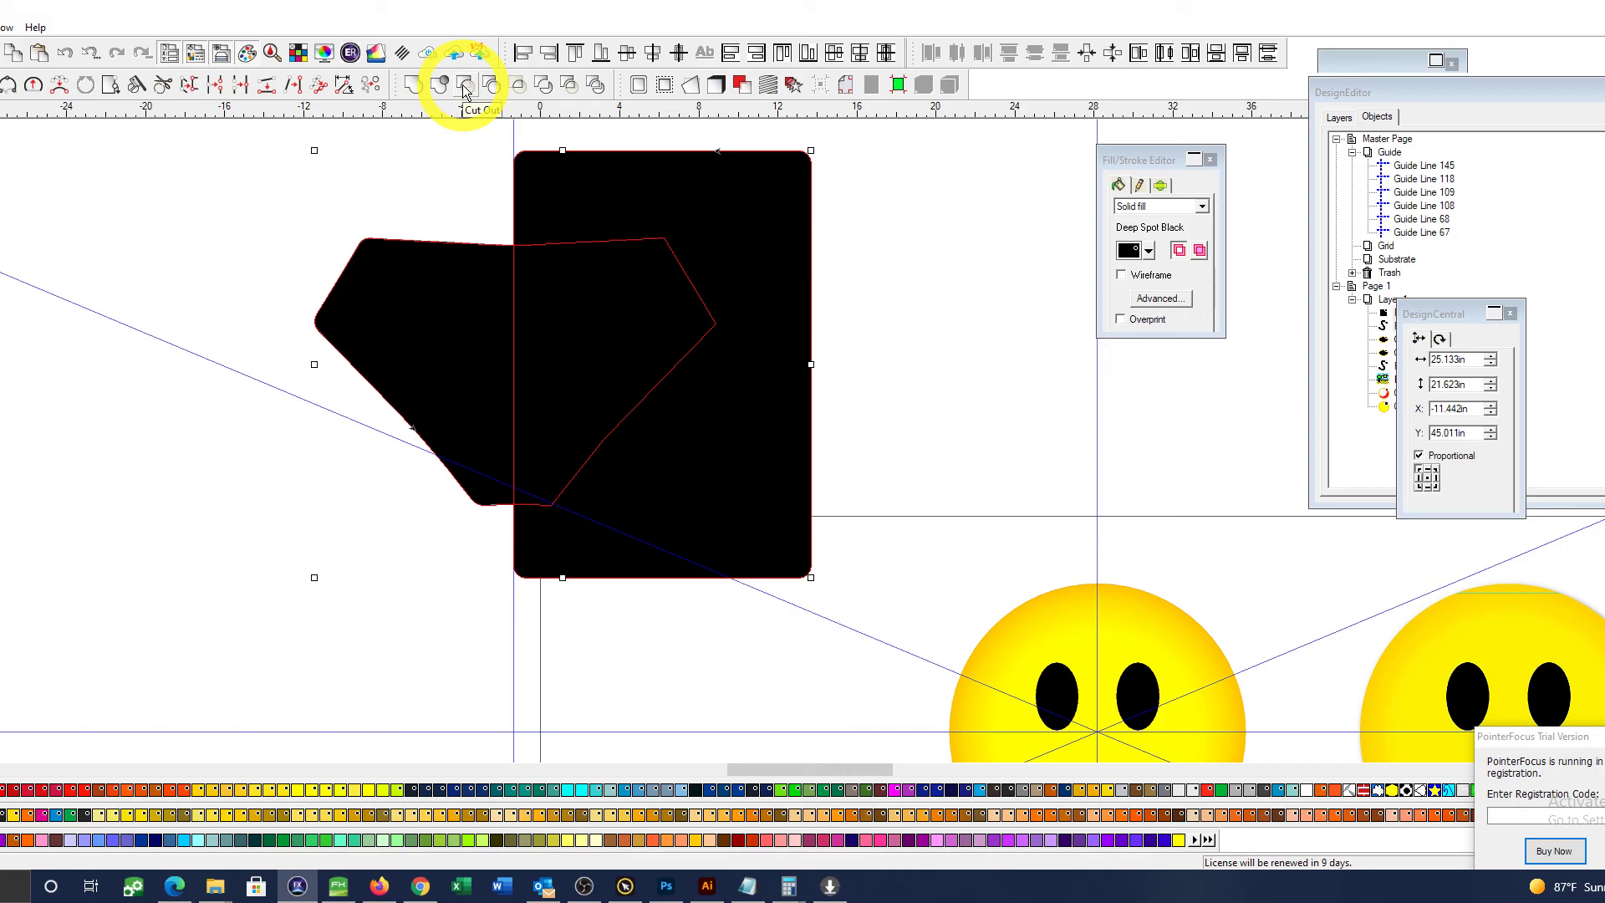
left_click(491, 91)
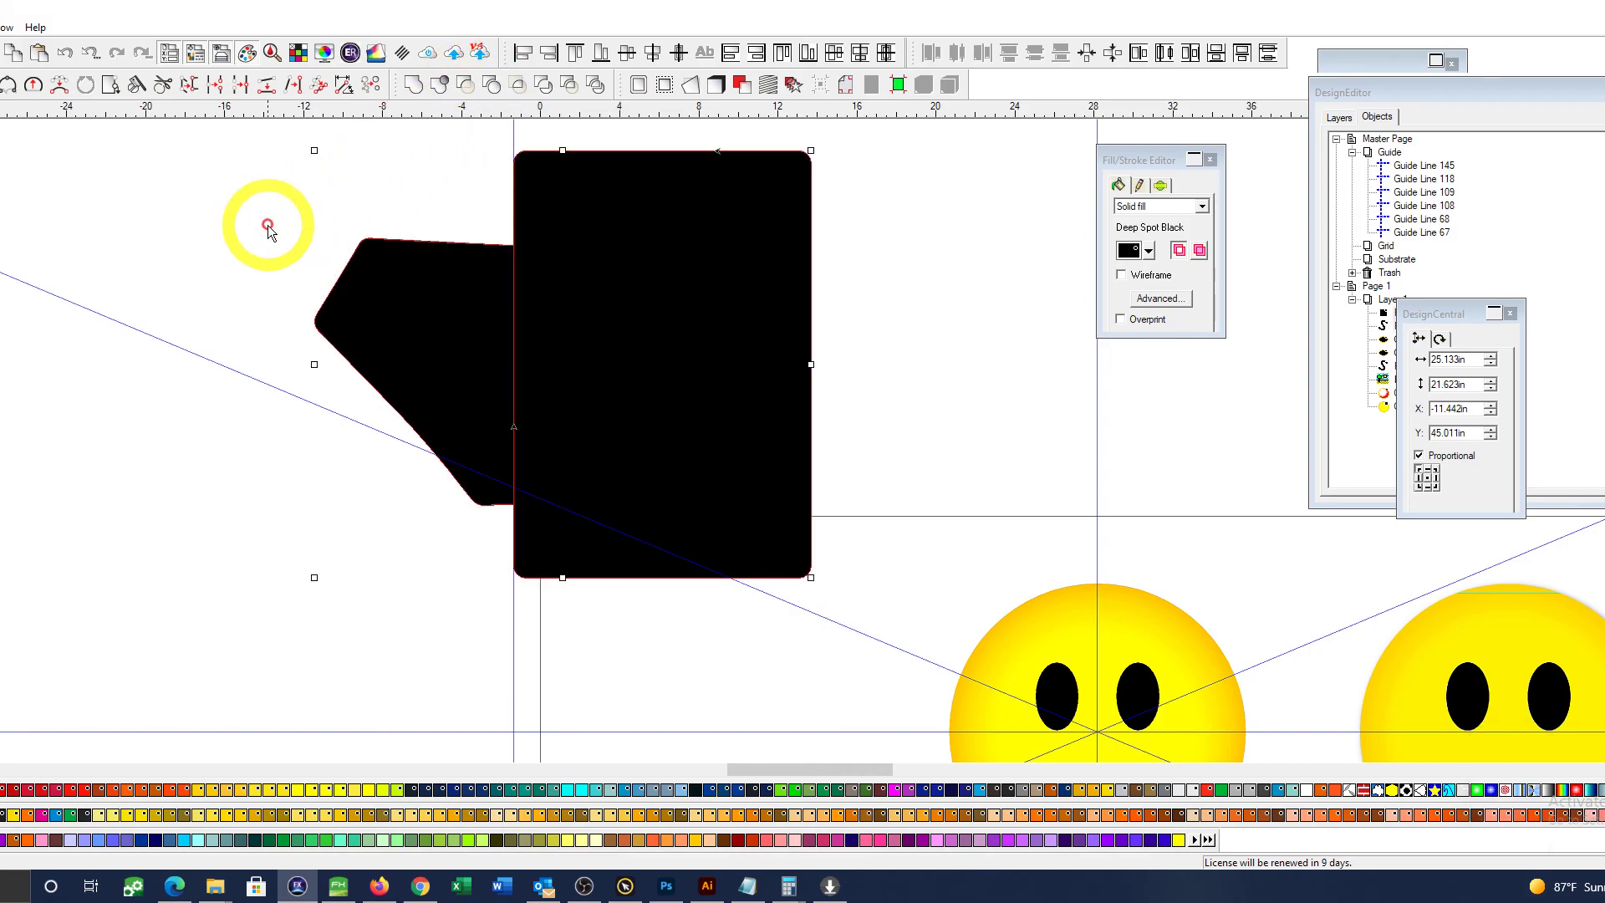
left_click(576, 233)
key("Delete")
Step: Mirror the rounded left half across the guide, keeping the original, and weld both halves together
left_click(458, 301)
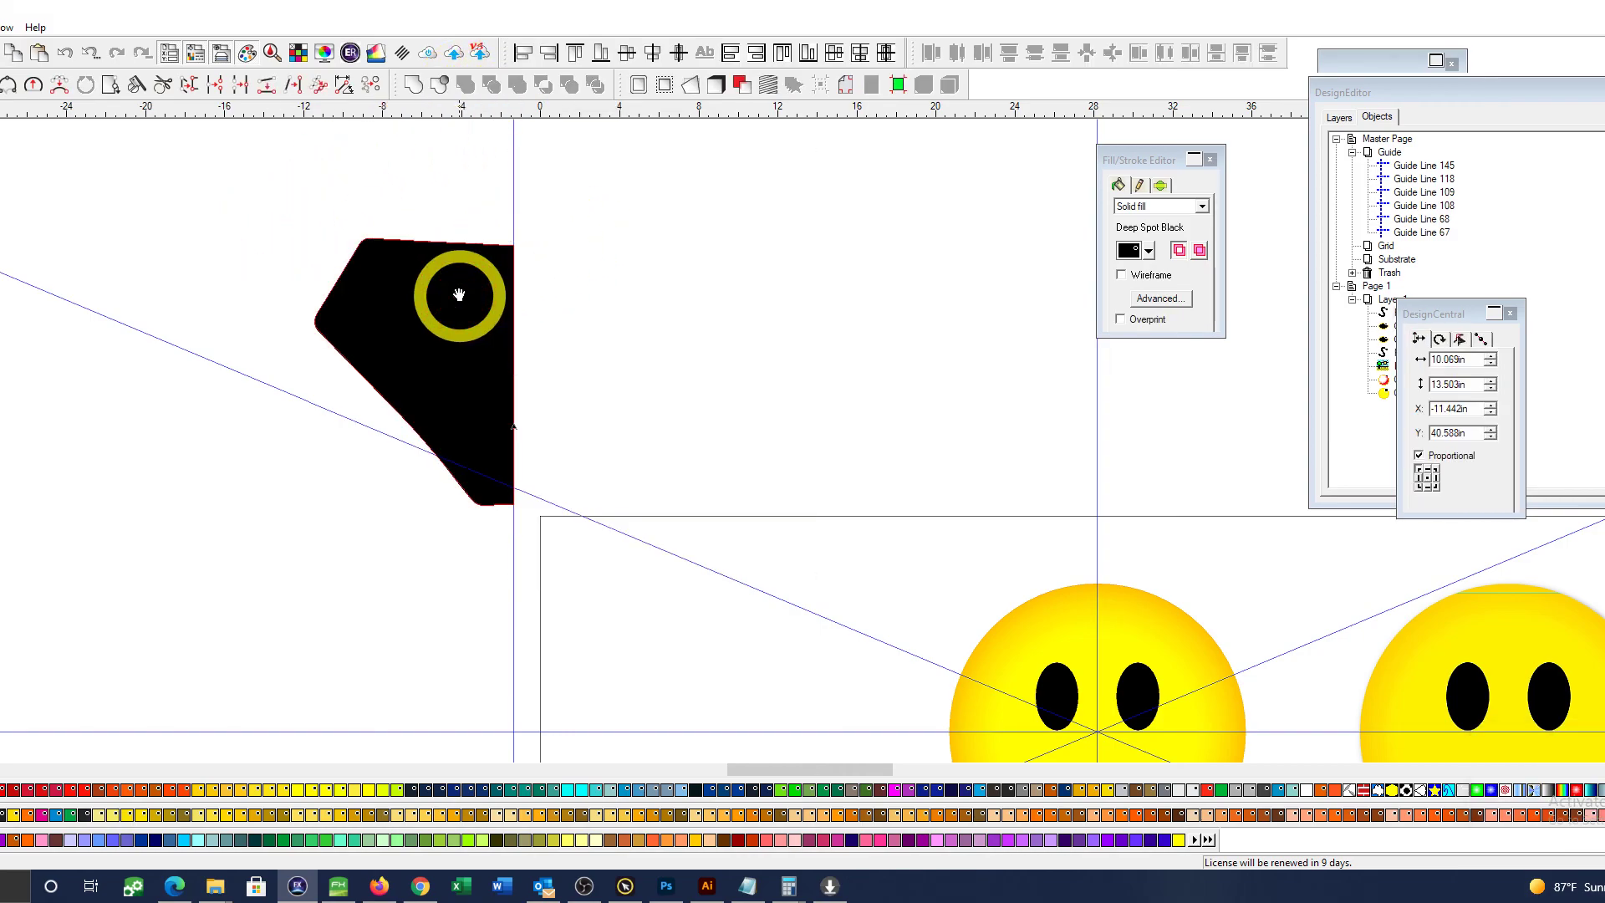
key("alt+e")
key("Return")
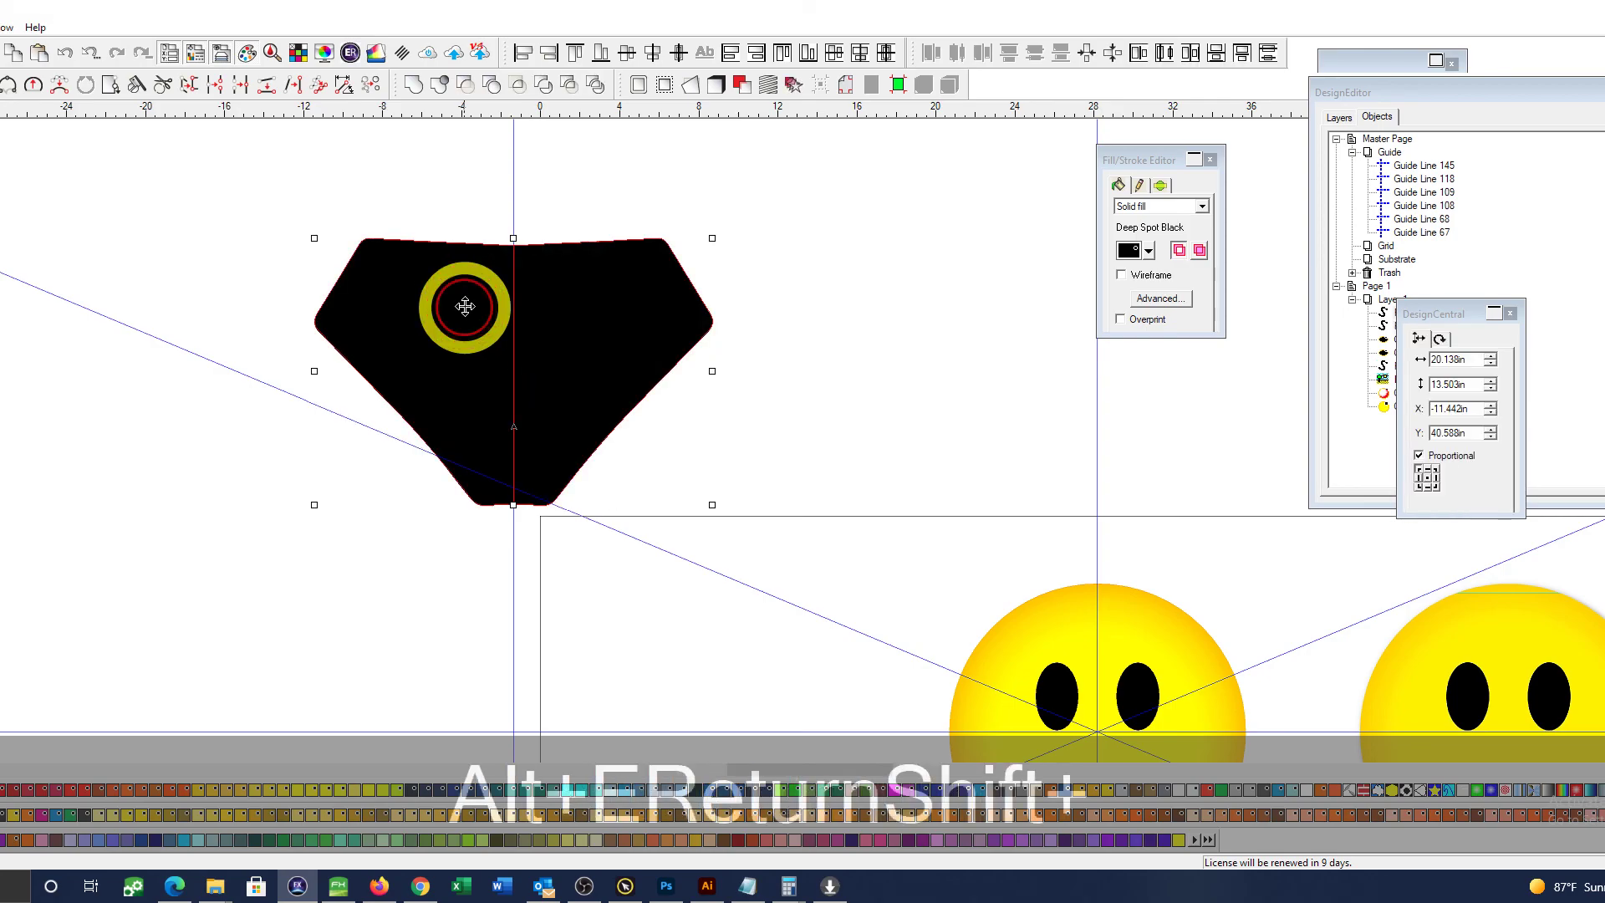
left_click(415, 85)
left_click(566, 199)
Step: Delete the finished symmetrical demonstration shape from the area beside the page
key("F5")
left_click_drag(318, 137, 710, 428)
scroll(996, 536, "down", 2)
key("ctrl+space")
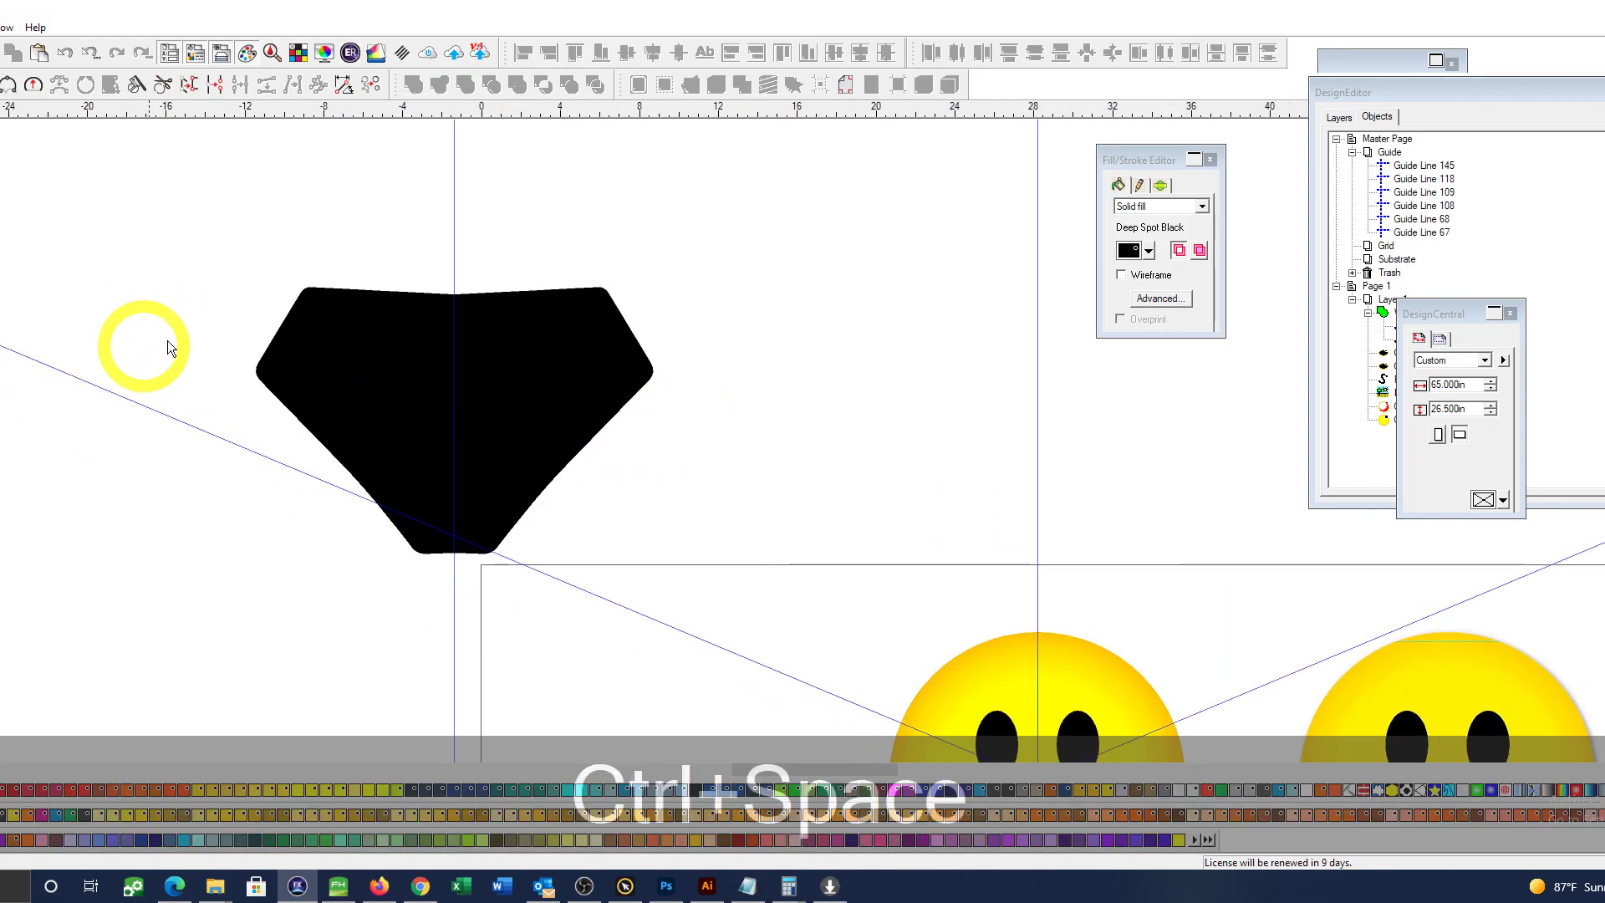
scroll(811, 409, "down", 2)
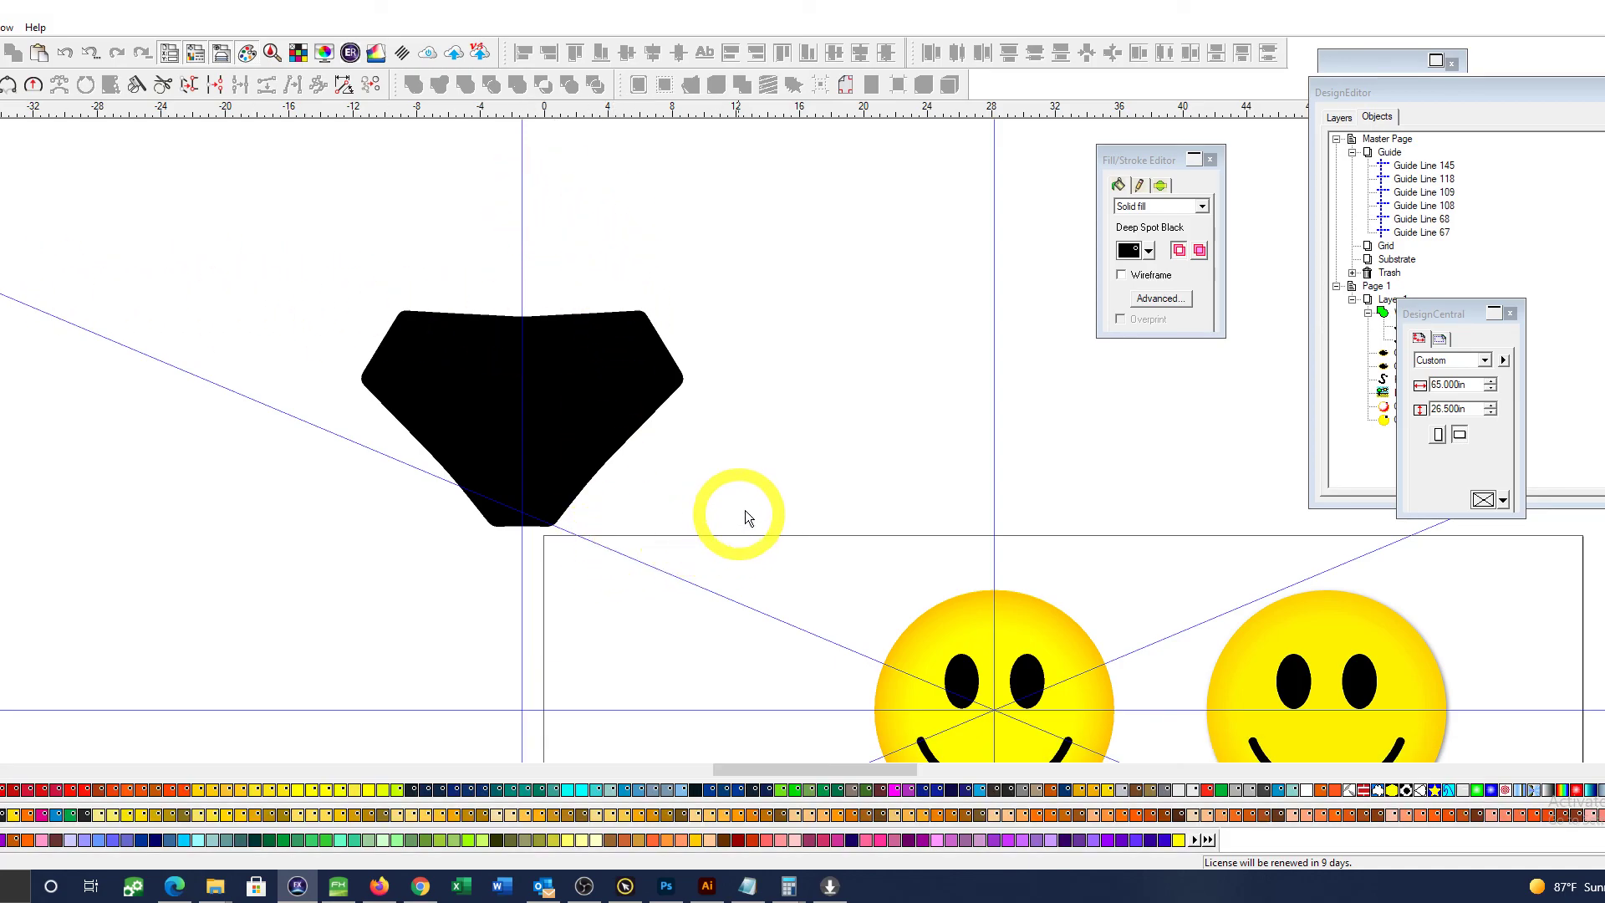
scroll(780, 484, "down", 2)
key("ctrl+Delete")
key("space")
left_click_drag(834, 459, 577, 258)
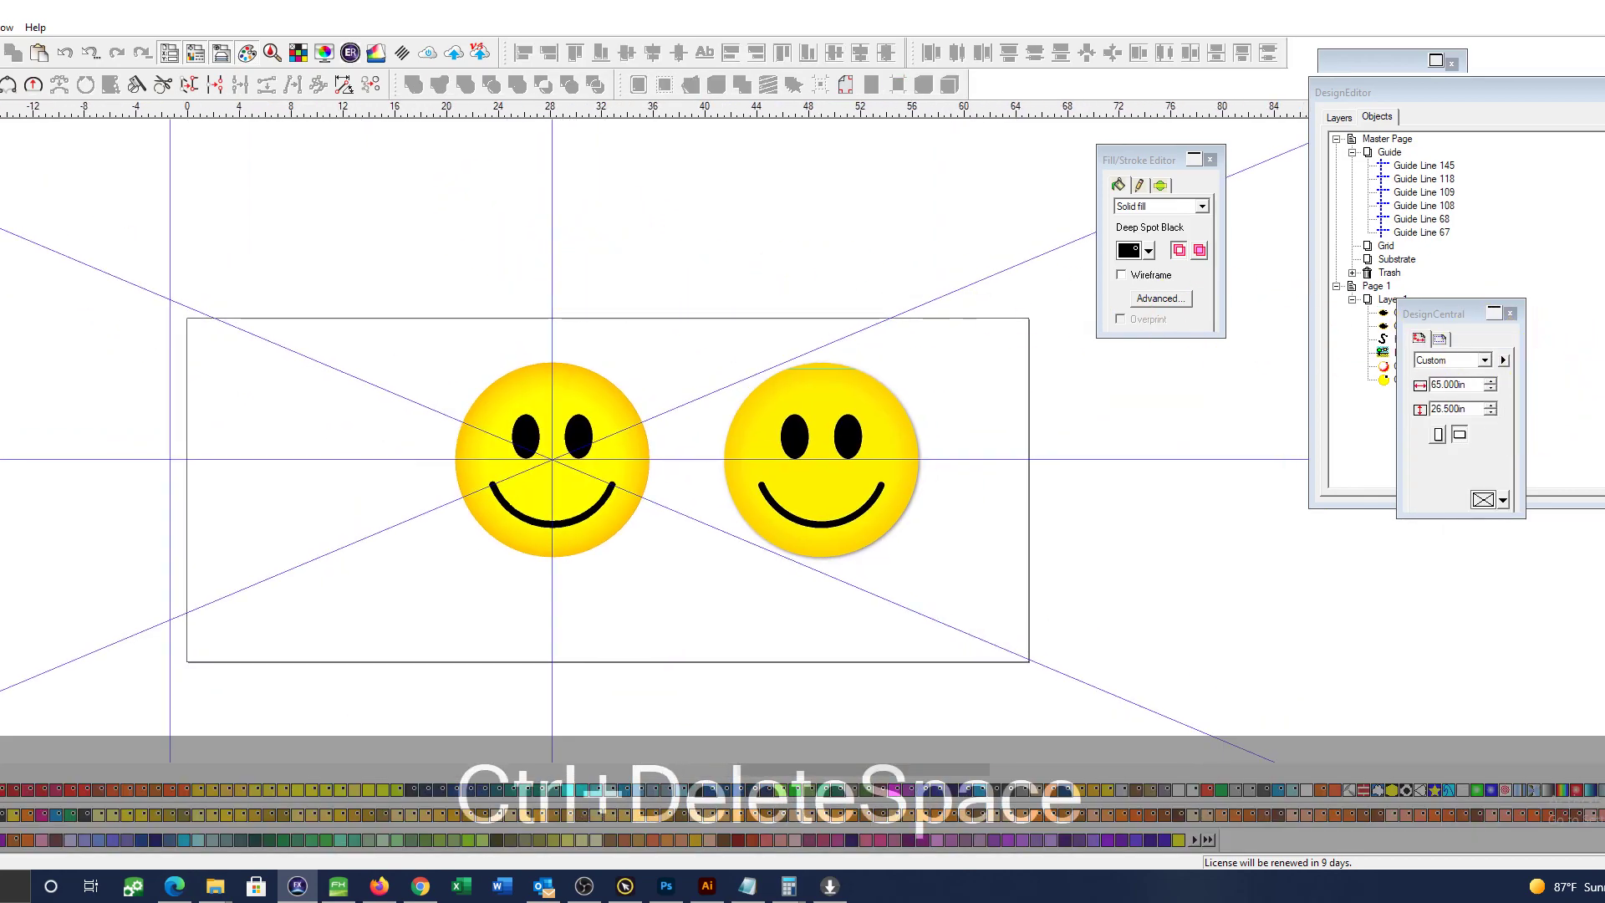